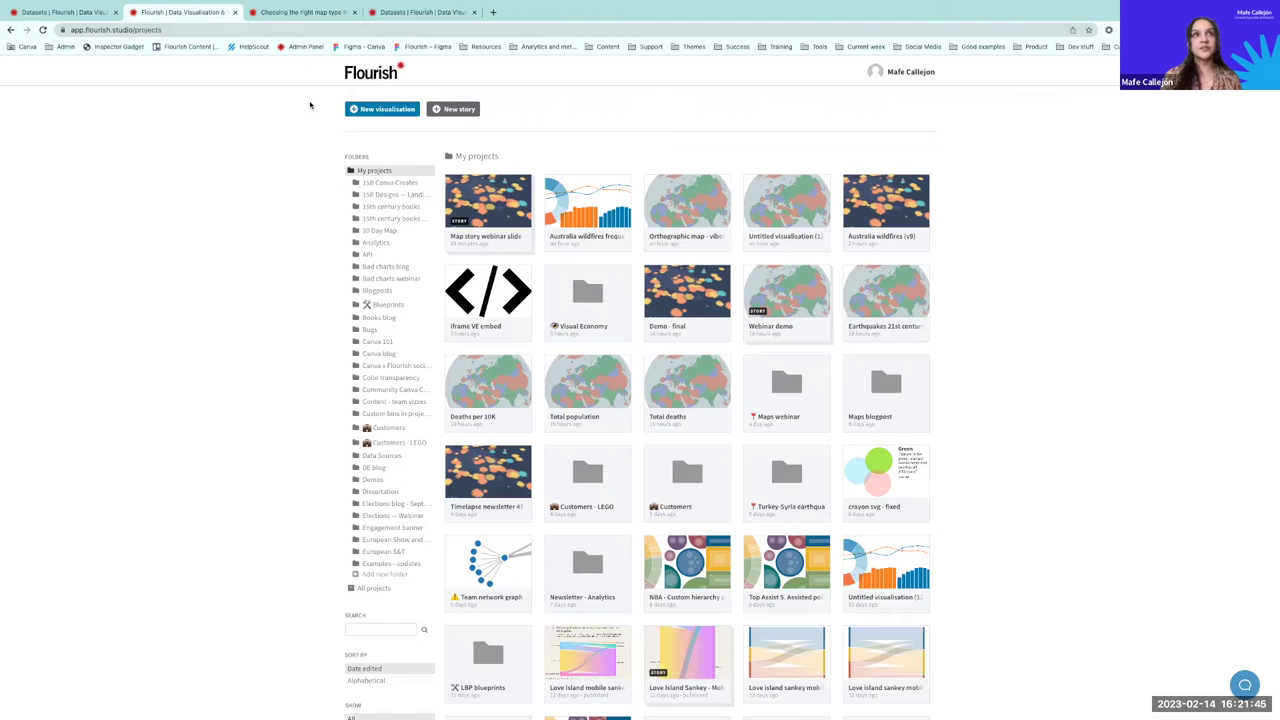
Step: Create a new visualisation from the US (states) projection map starting point and widen its preview
left_click(383, 110)
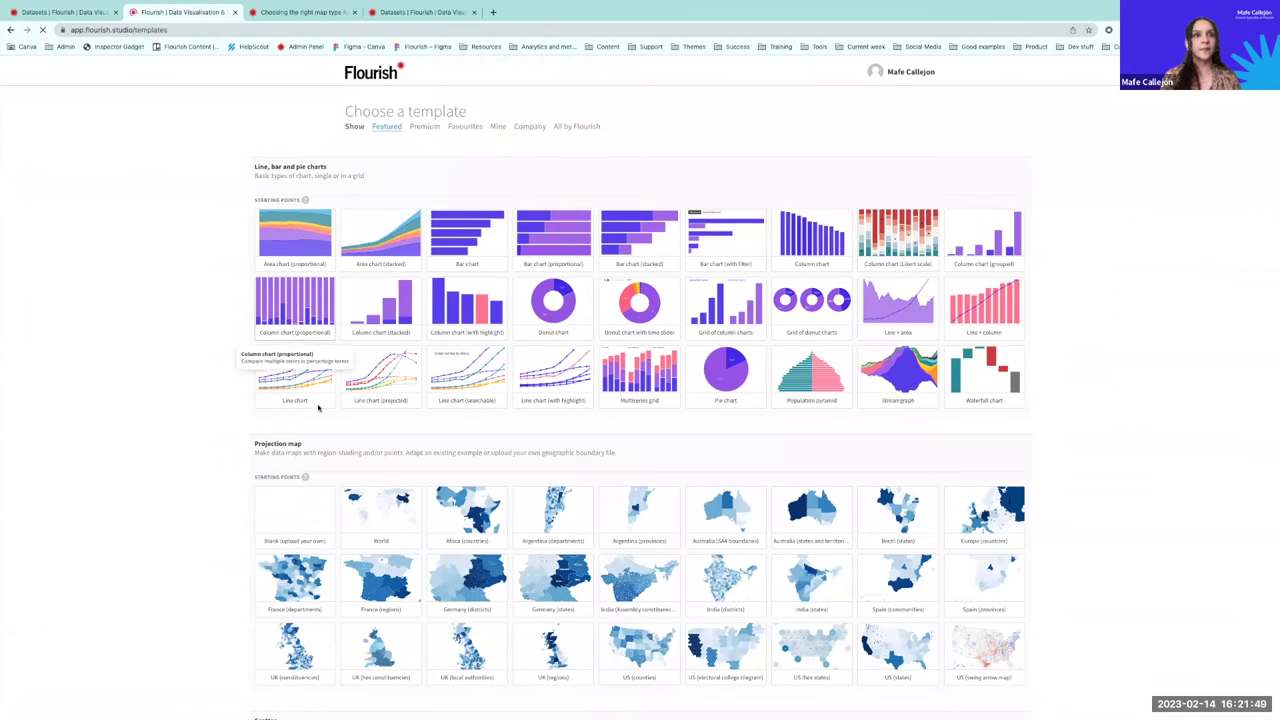
scroll(320, 420, "down", 3)
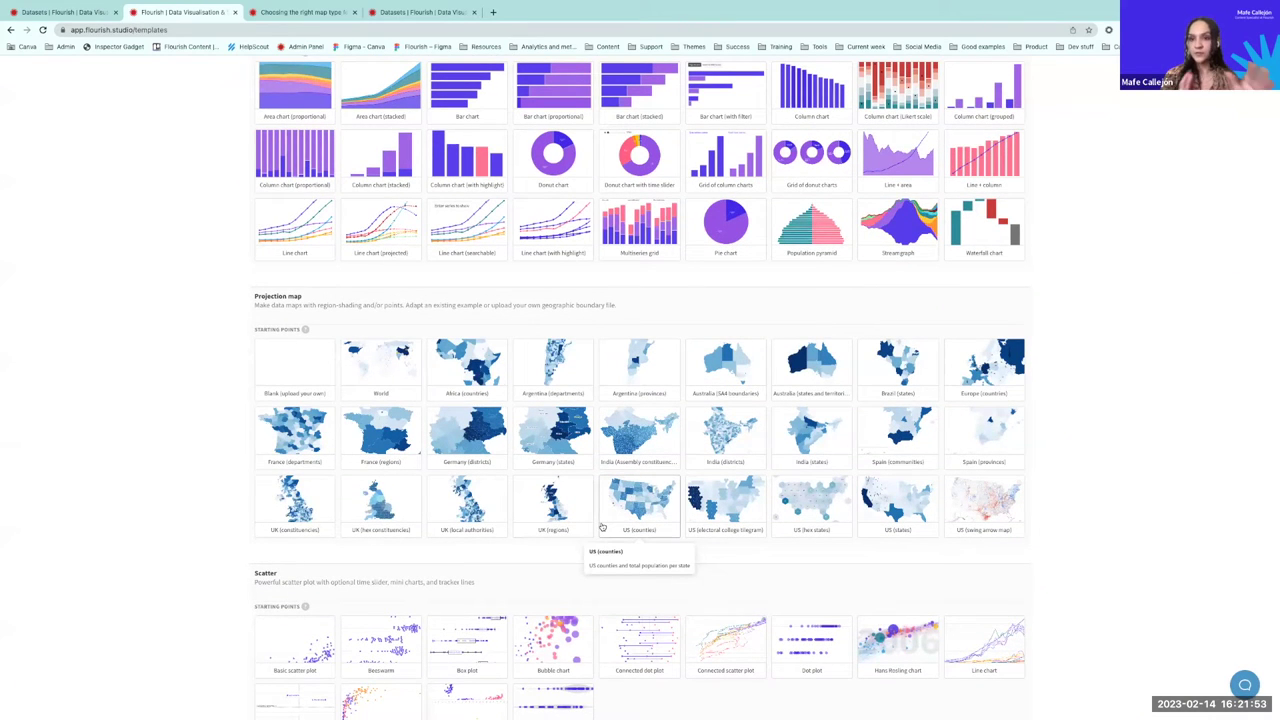
left_click(907, 519)
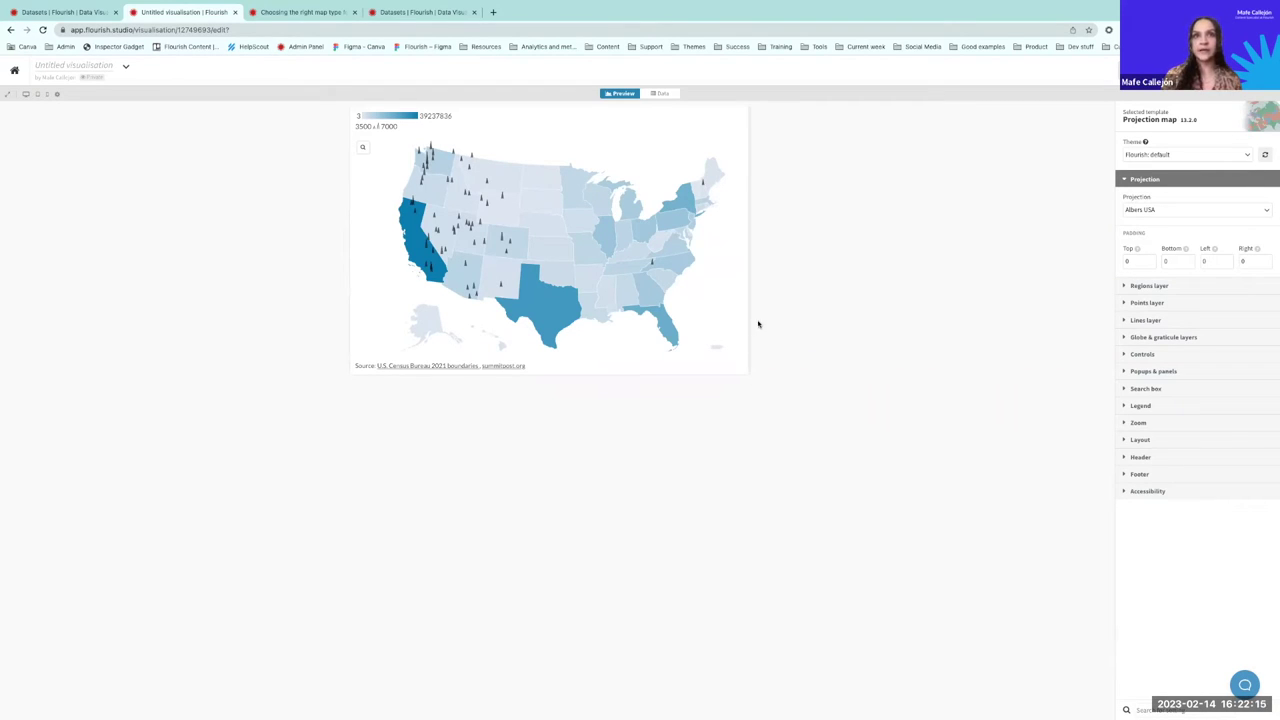
left_click_drag(749, 323, 871, 323)
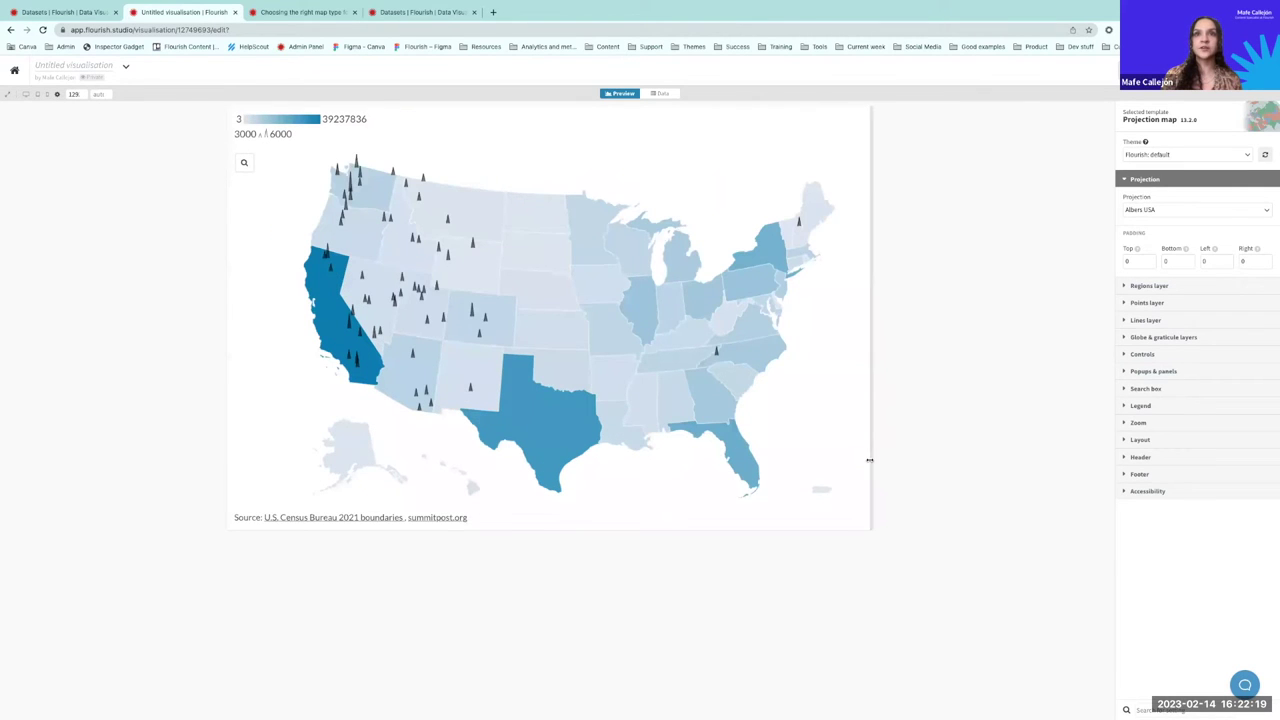
left_click_drag(867, 460, 934, 463)
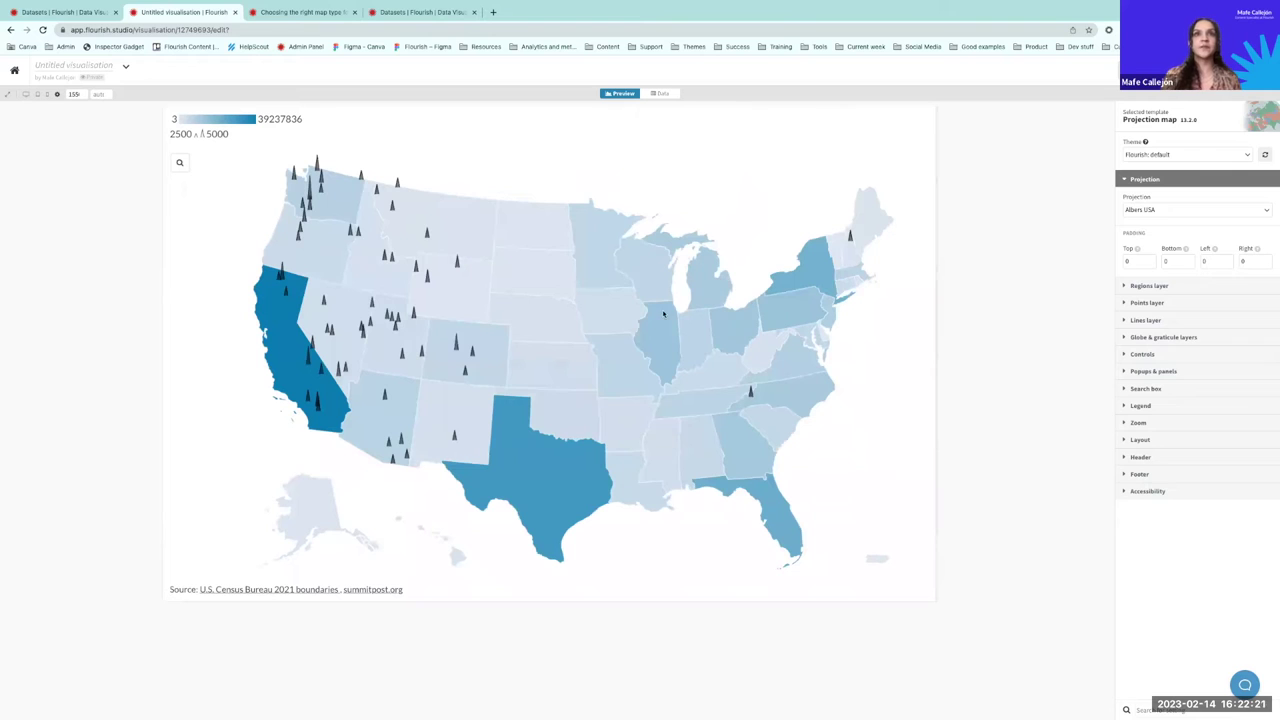
Step: Compare the Regions data sheet with the map preview and read the description of the Geo region key setting
left_click(662, 94)
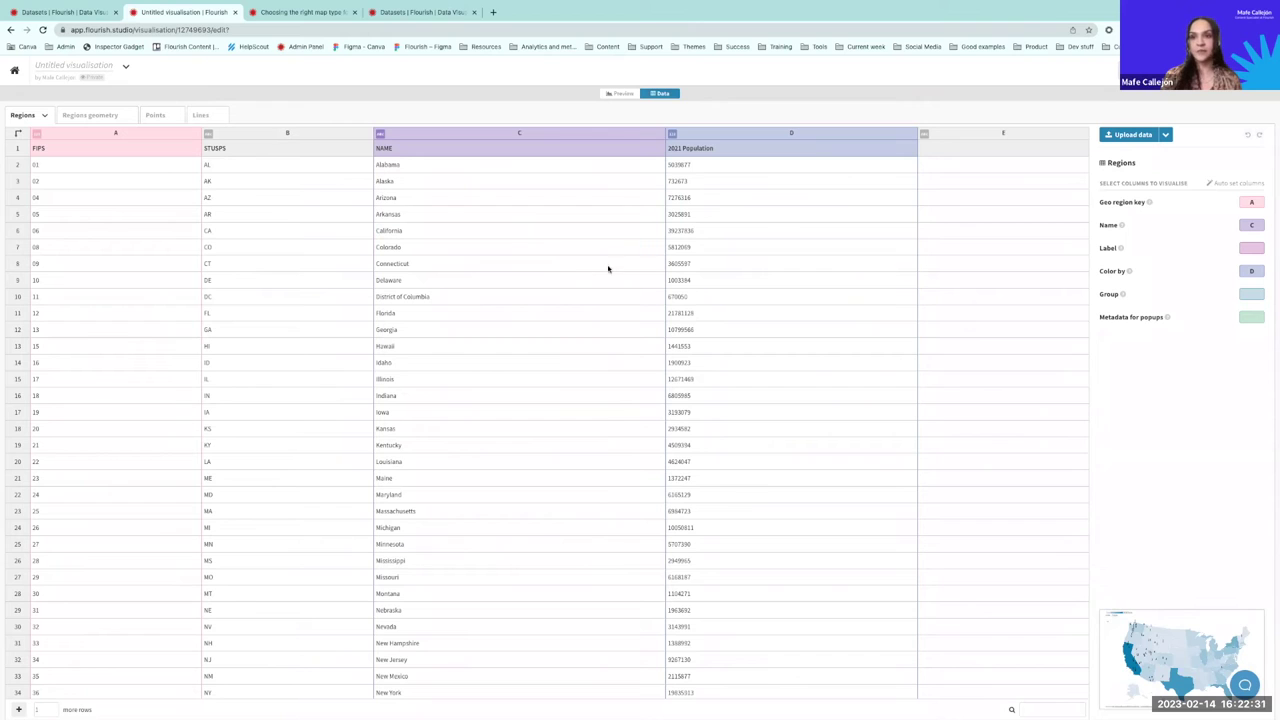
left_click(620, 94)
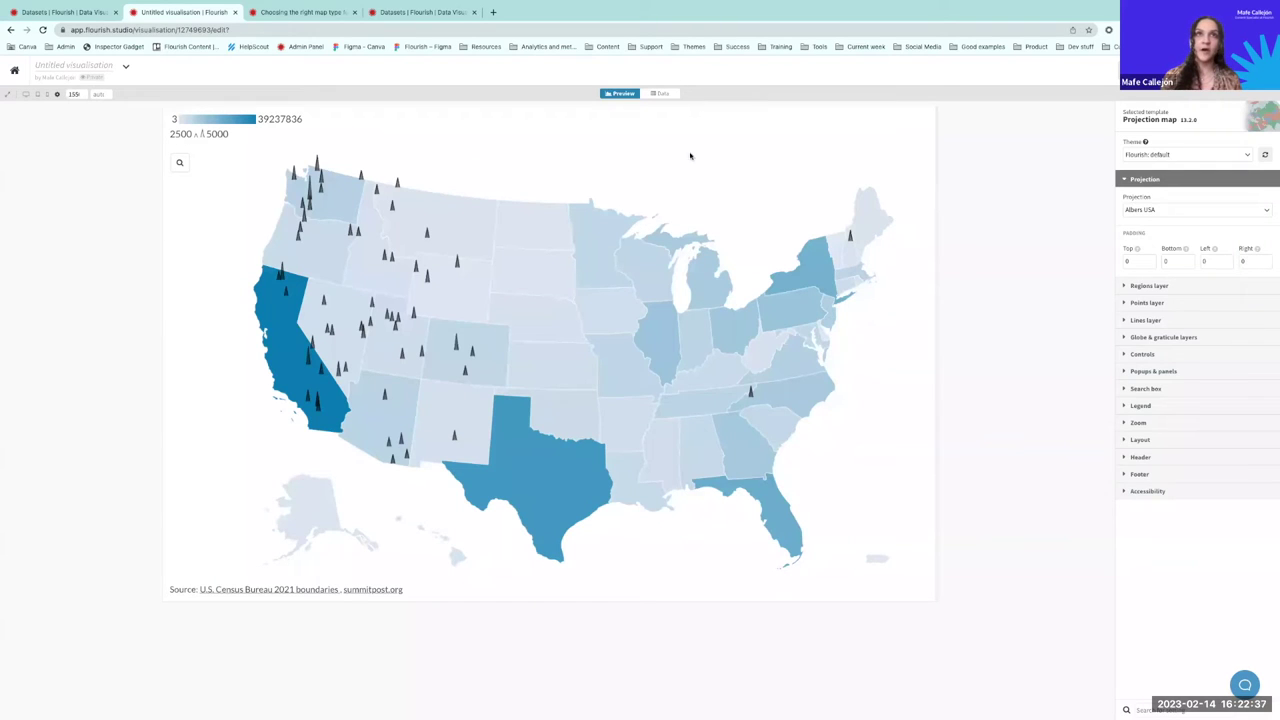
left_click(661, 93)
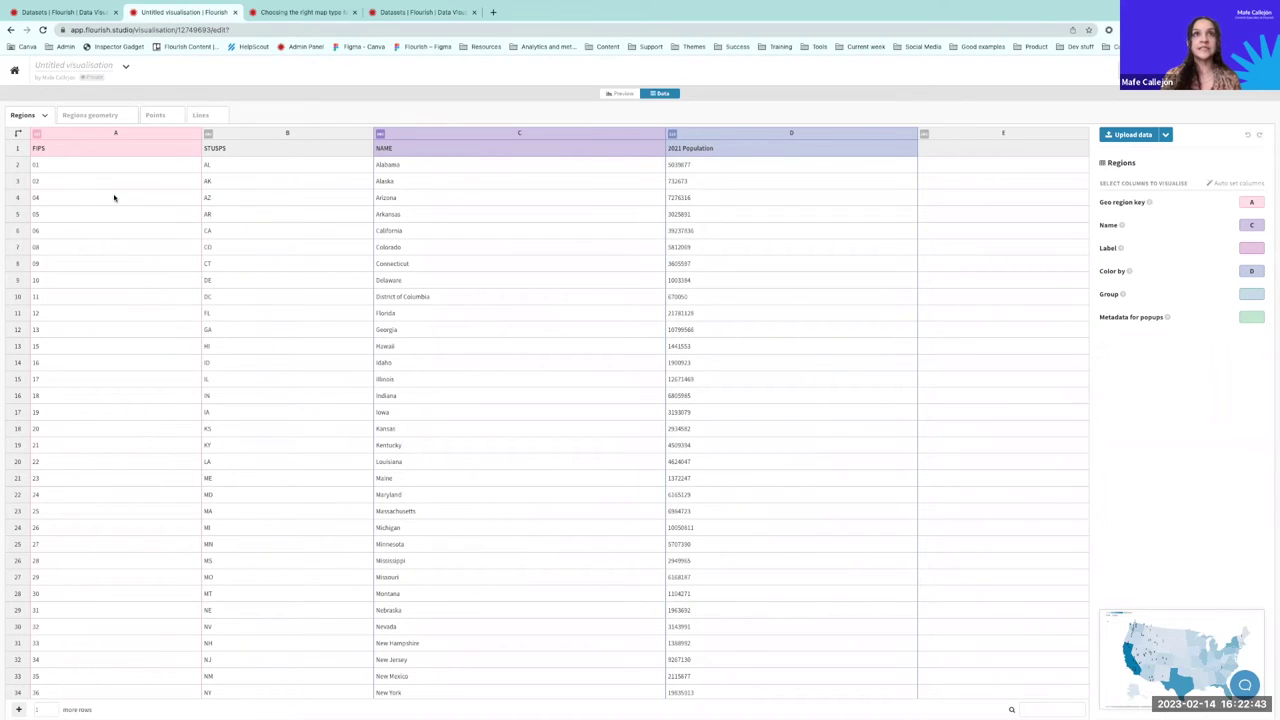
left_click(619, 93)
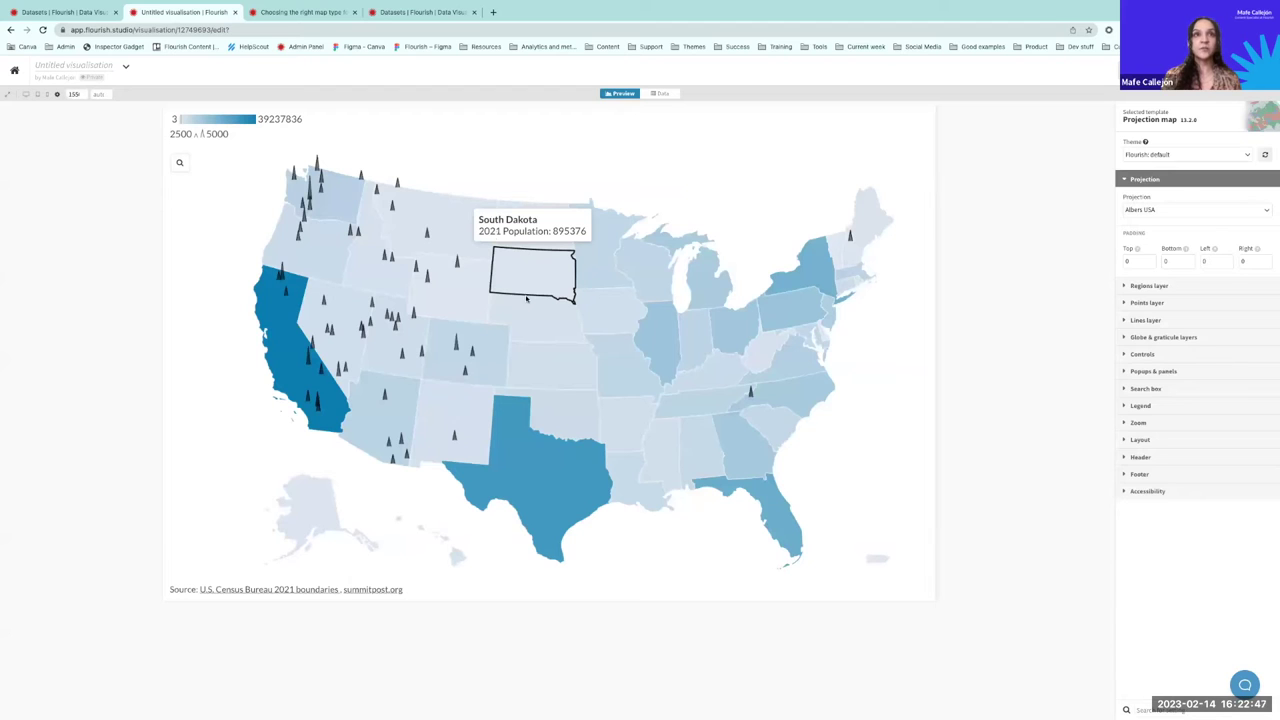
left_click(659, 93)
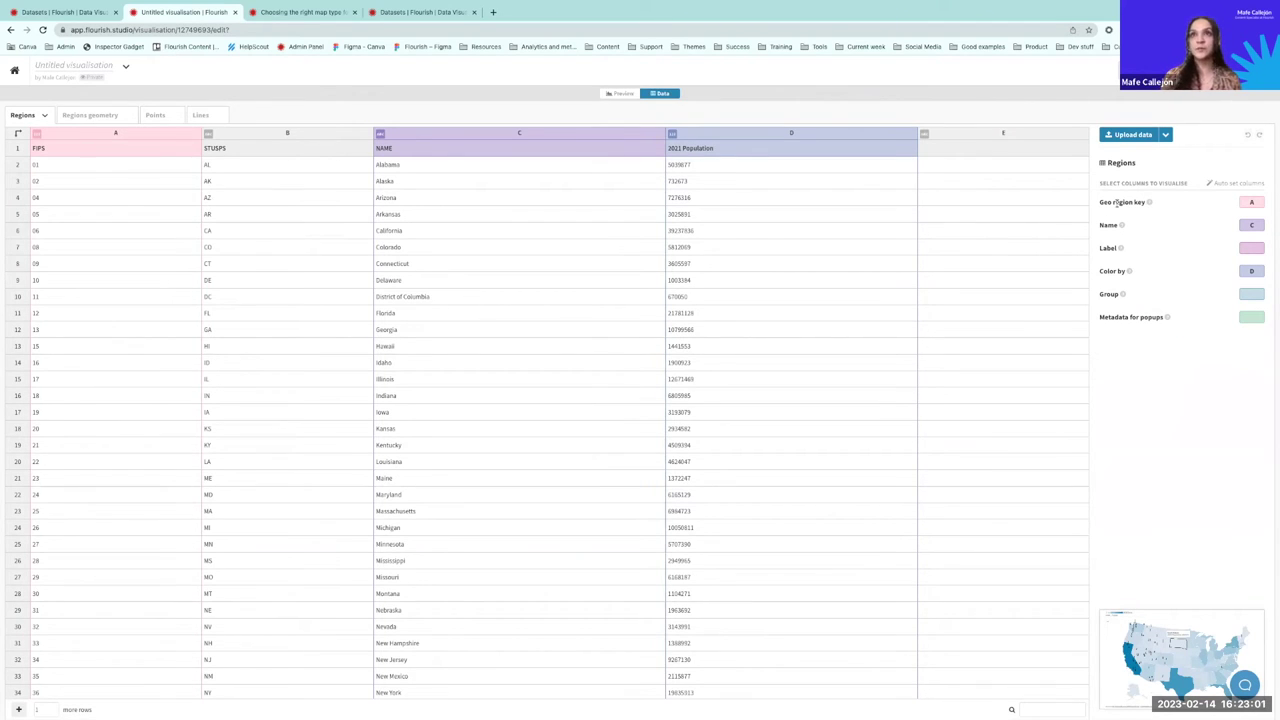
left_click_drag(1099, 201, 1143, 203)
left_click(1143, 203)
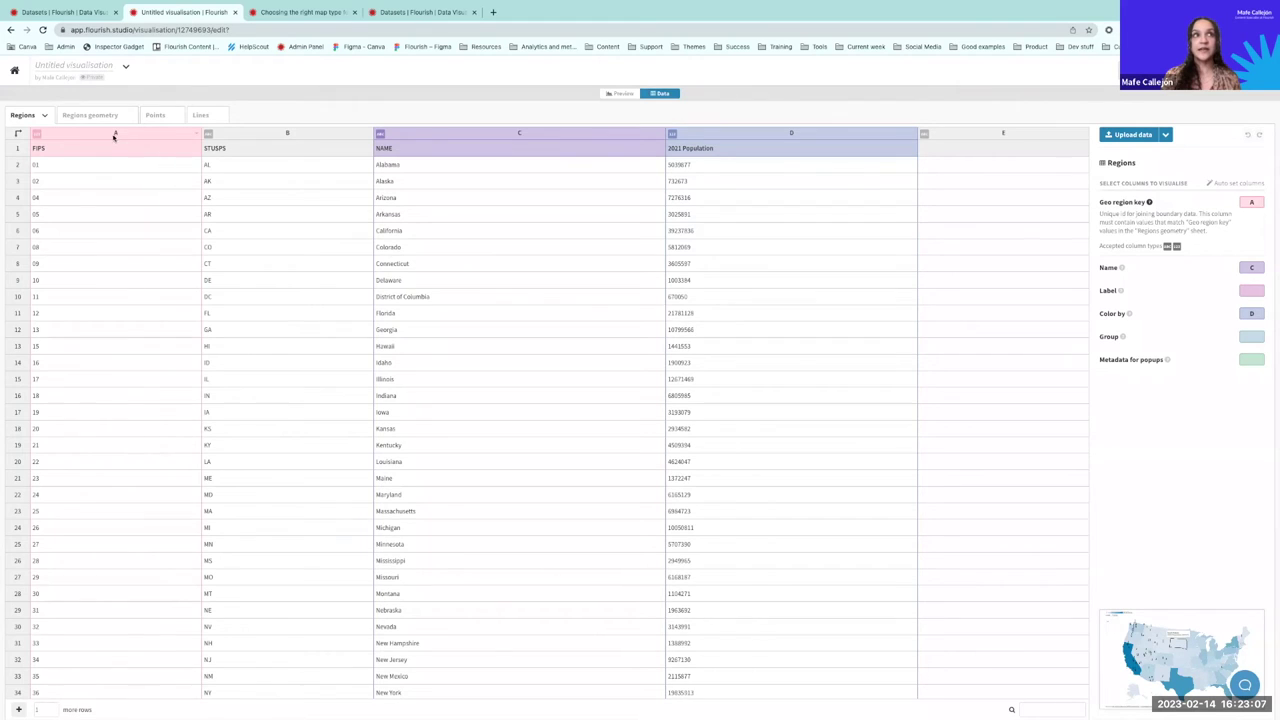
Step: Examine the Regions geometry sheet, inspecting the shape and identifiers stored in each state's row
left_click(90, 115)
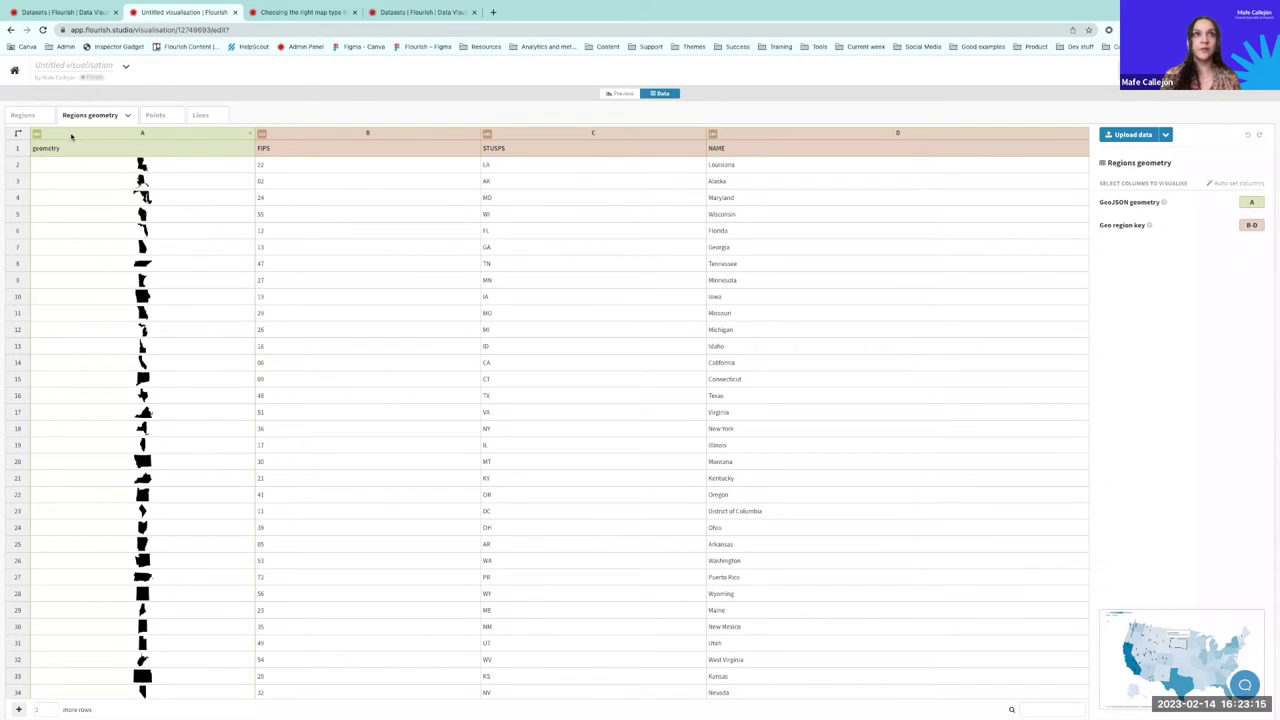
left_click(112, 238)
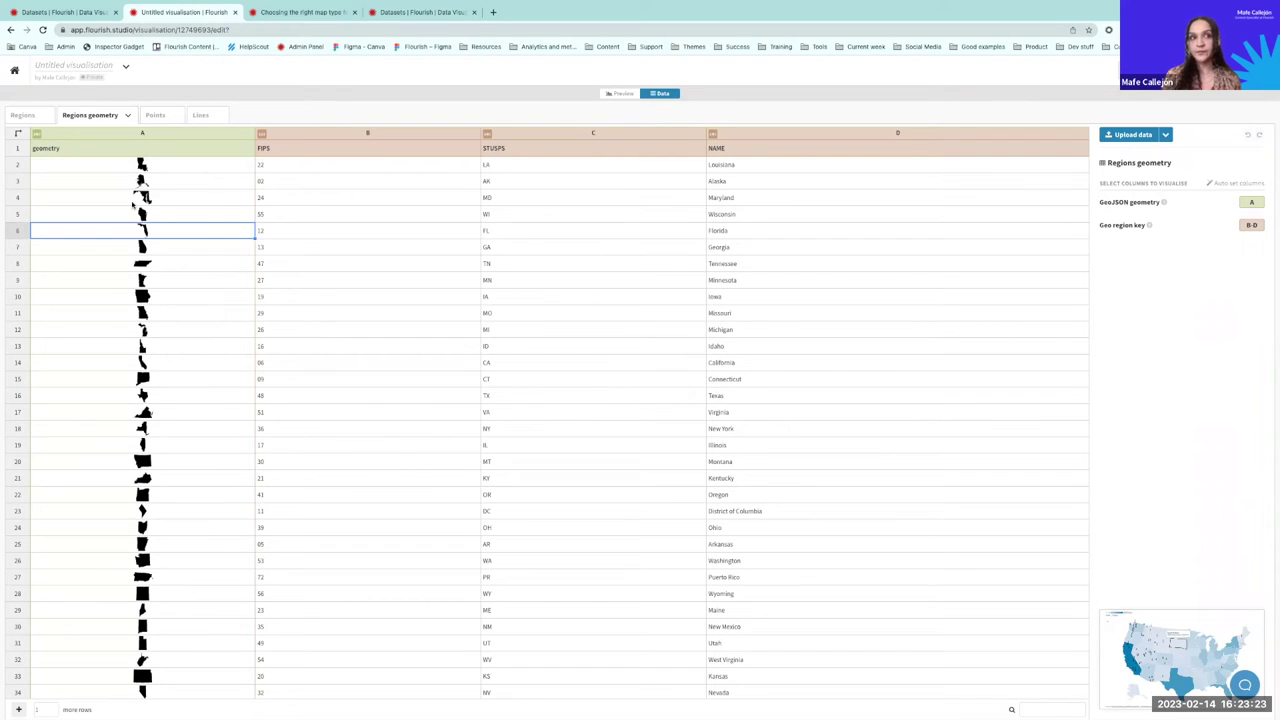
scroll(160, 351, "down", 2)
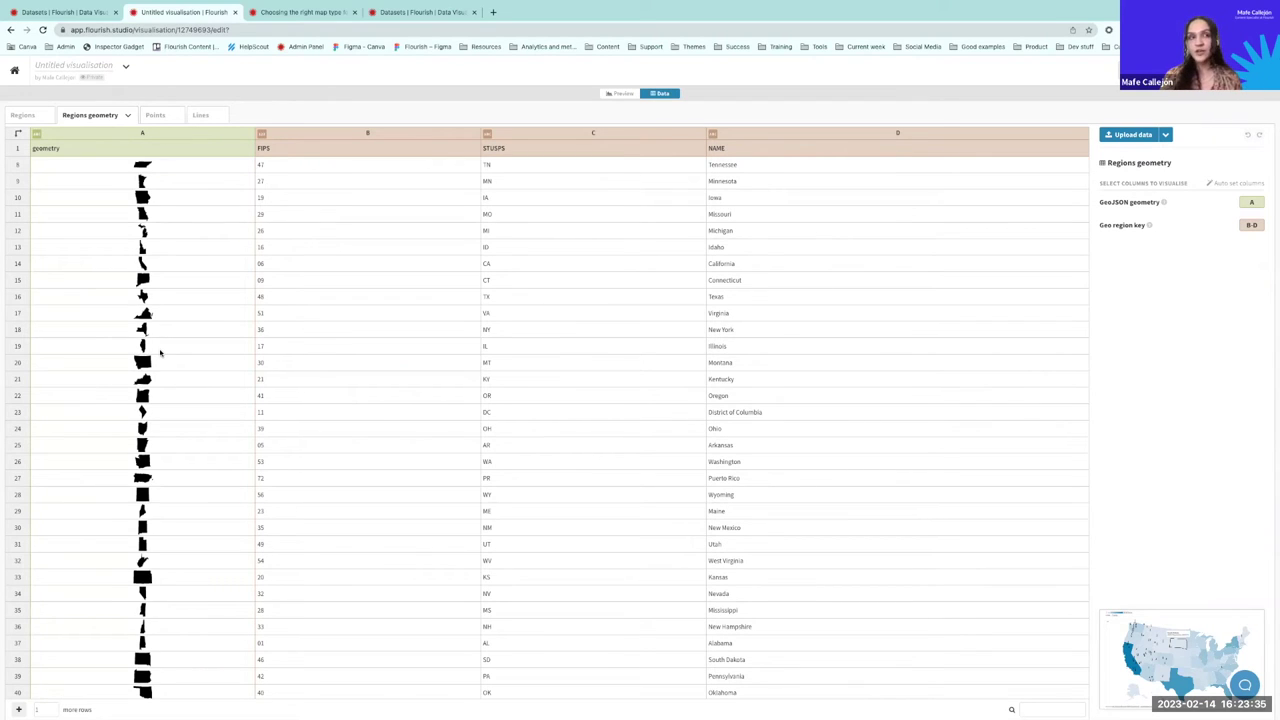
left_click(19, 165)
left_click(19, 181)
left_click(20, 197)
scroll(25, 219, "up", 2)
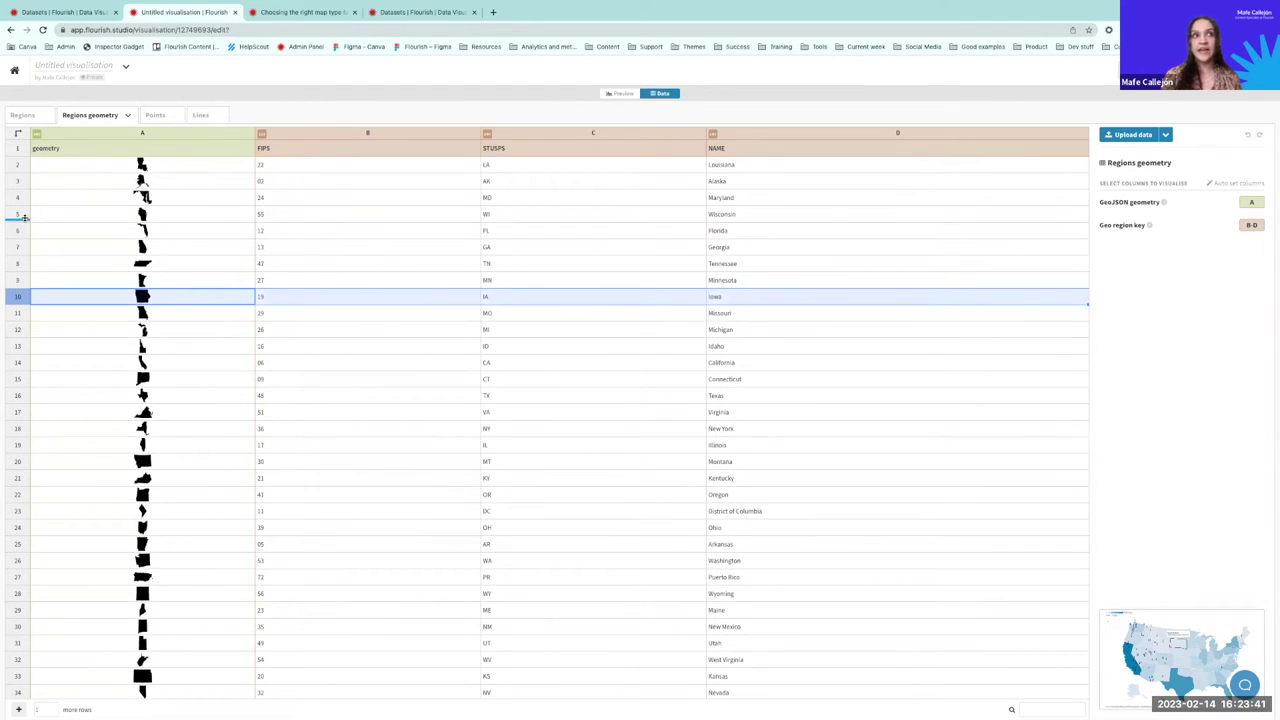
left_click(13, 165)
left_click(16, 181)
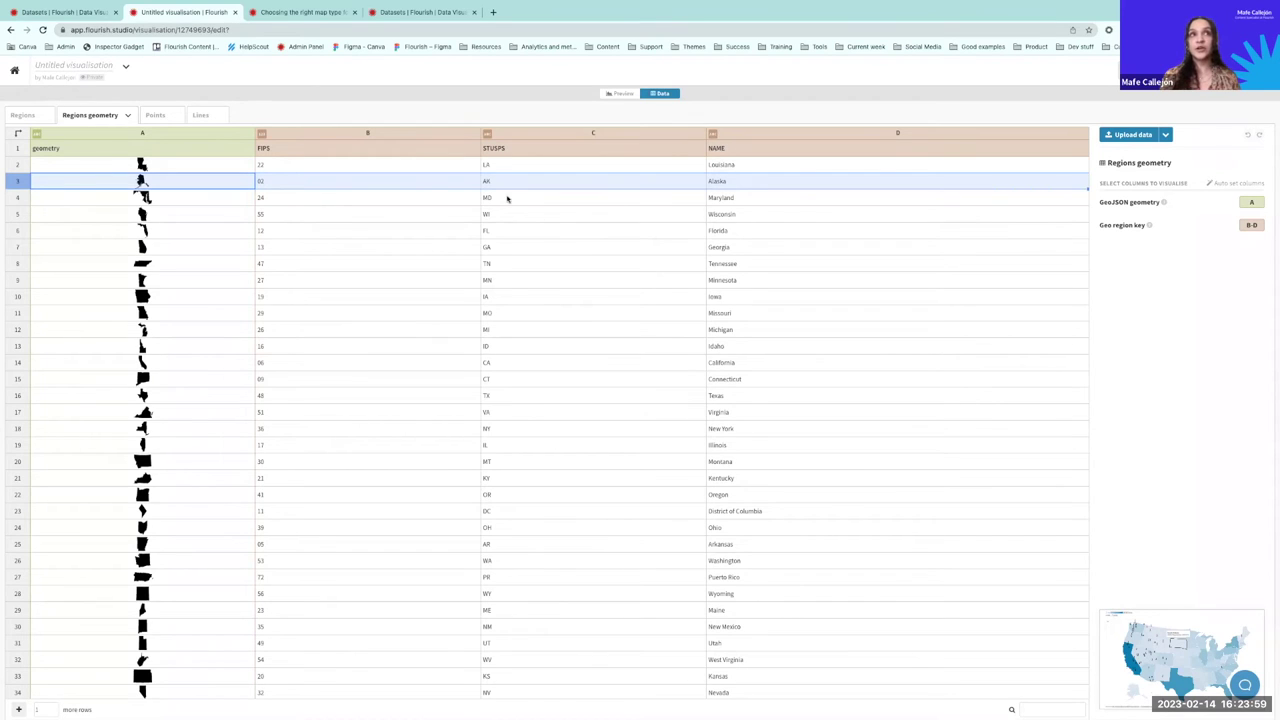
Step: Compare the identifier columns of the Regions sheet with those of the Regions geometry sheet
left_click(22, 115)
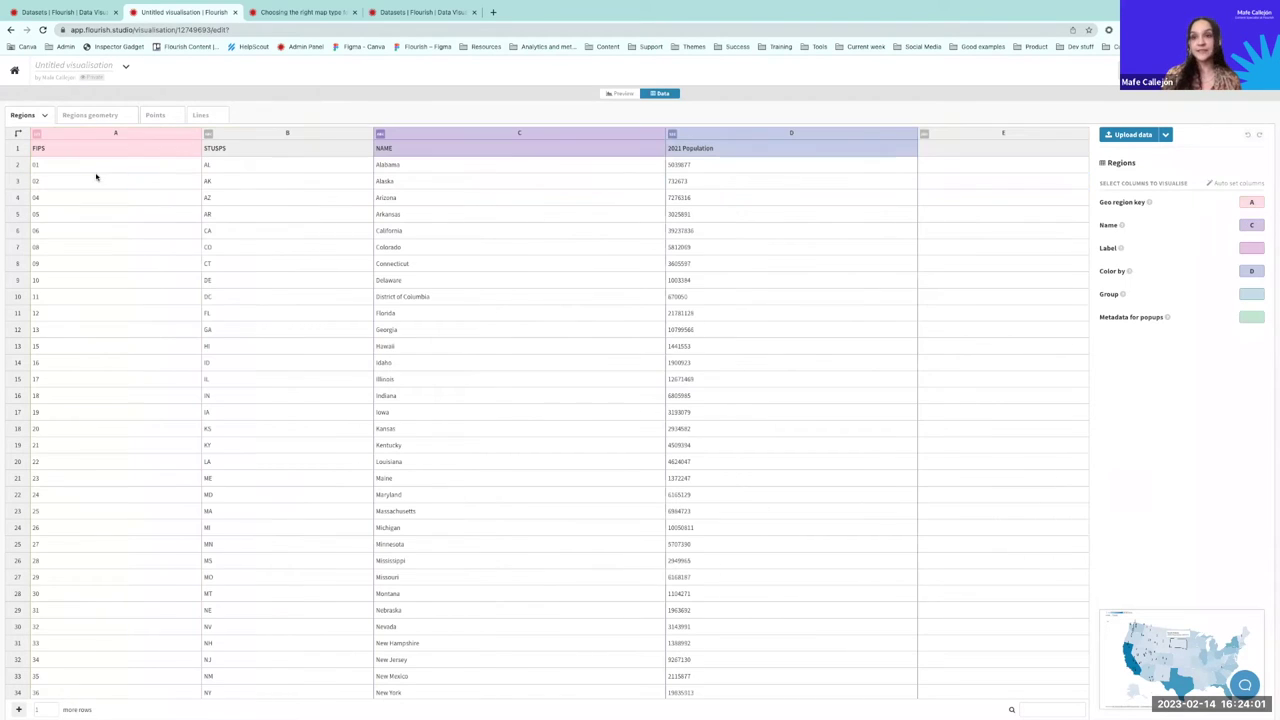
left_click(96, 116)
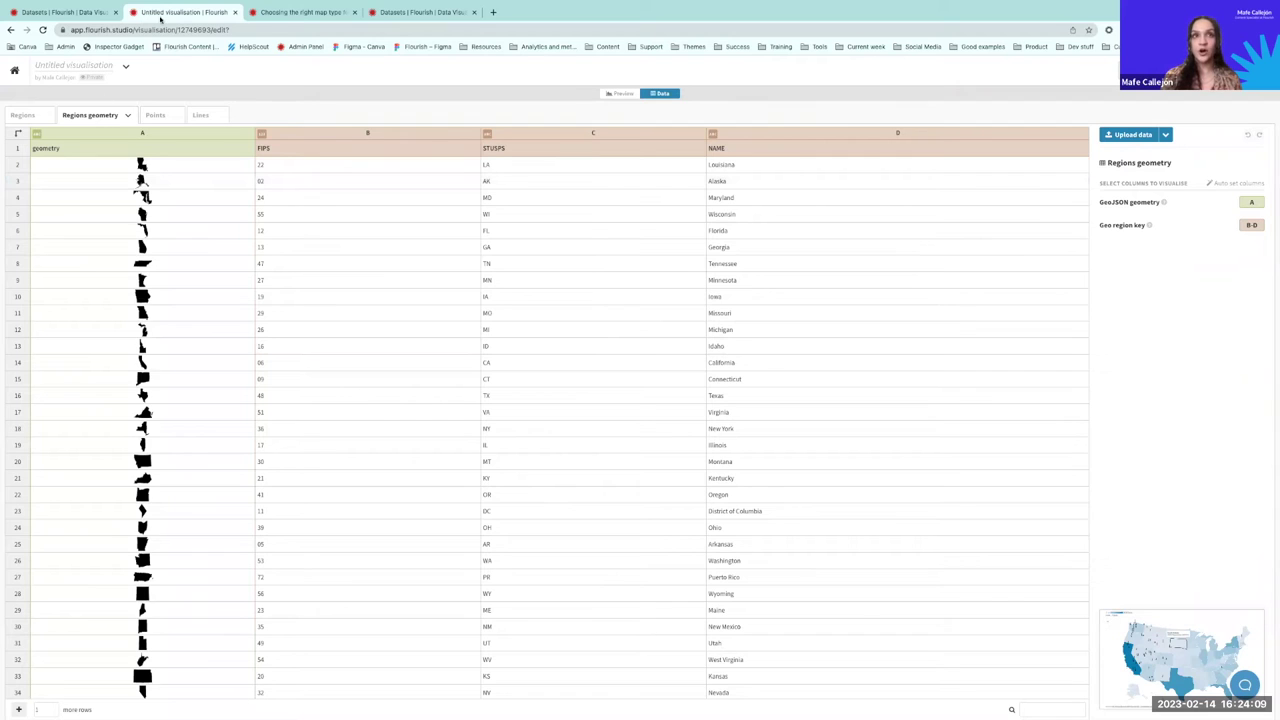
left_click(34, 118)
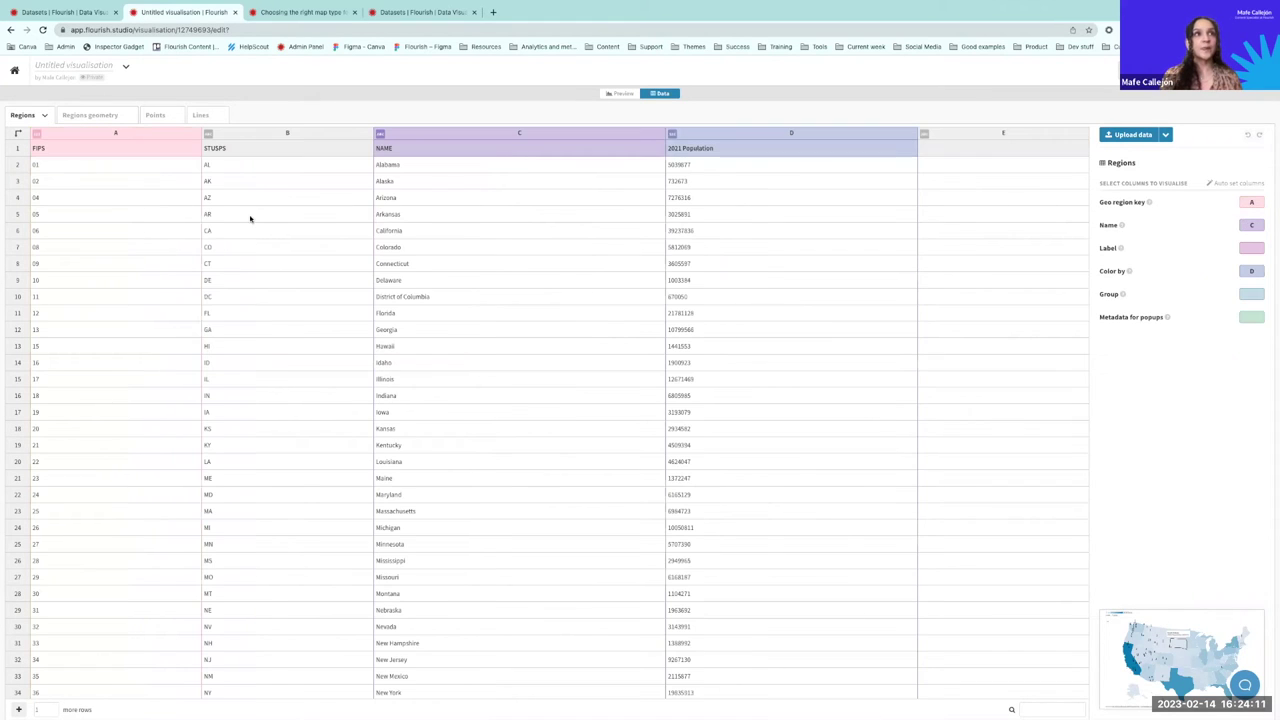
Step: Clear the mountain peak data from the Points sheet and check the map without it
left_click(159, 116)
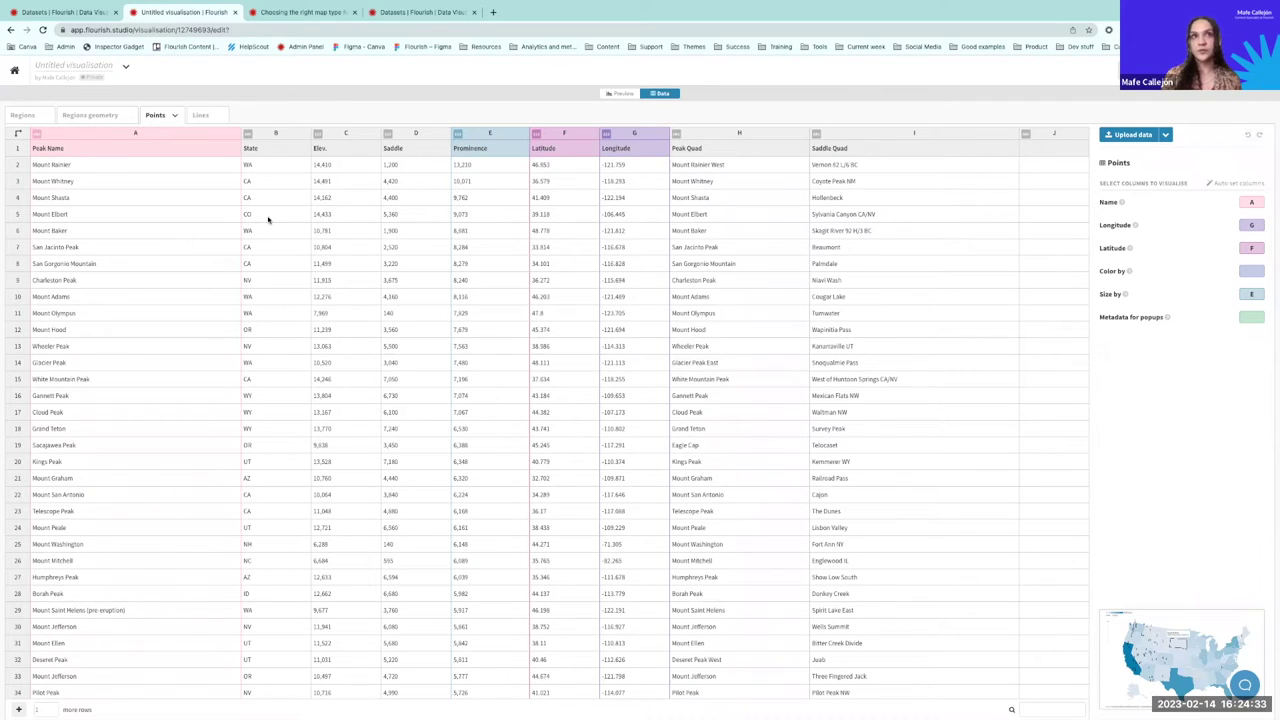
left_click(176, 118)
left_click(178, 173)
left_click(624, 94)
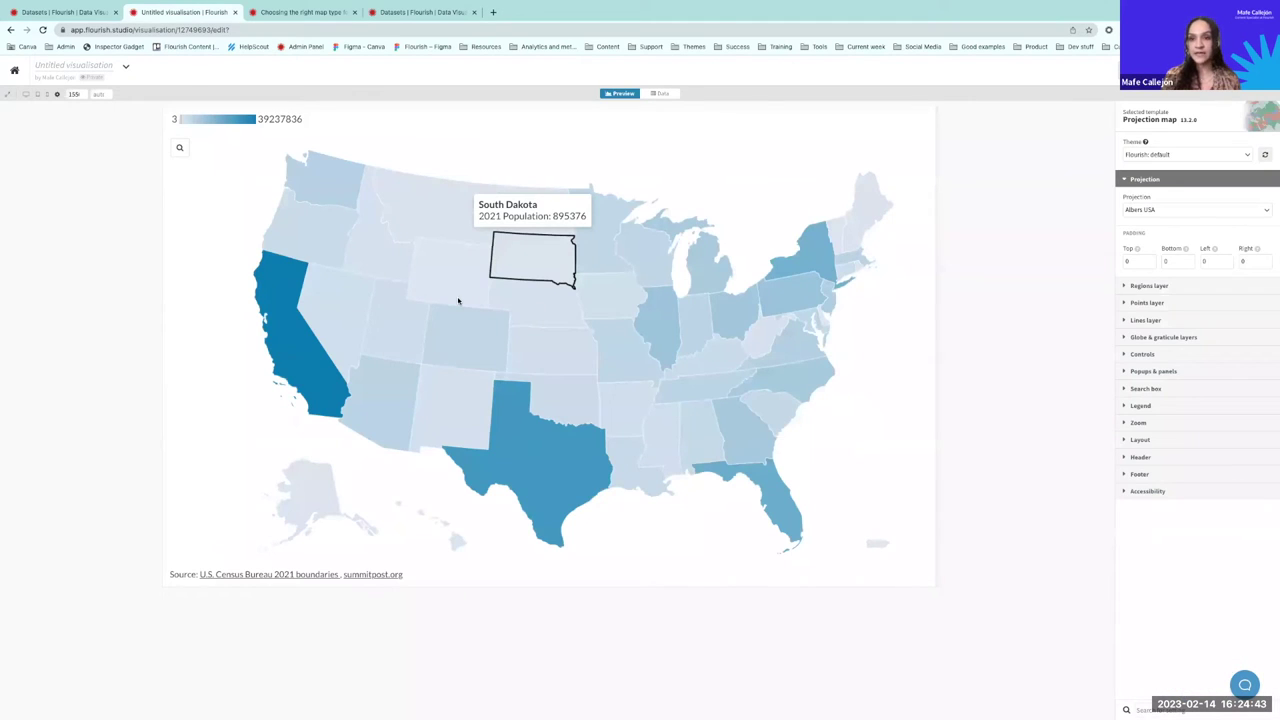
left_click(662, 94)
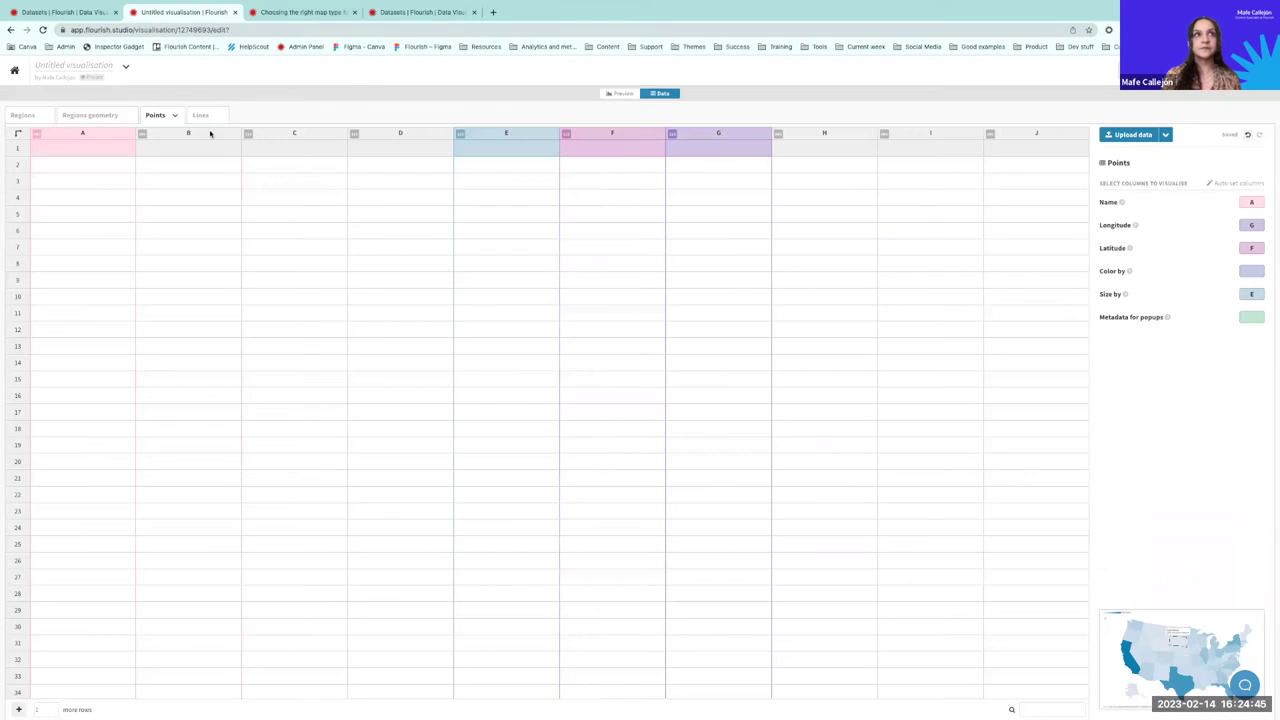
Step: Check the Lines sheet, then clear all sample population data from the Regions sheet
left_click(201, 116)
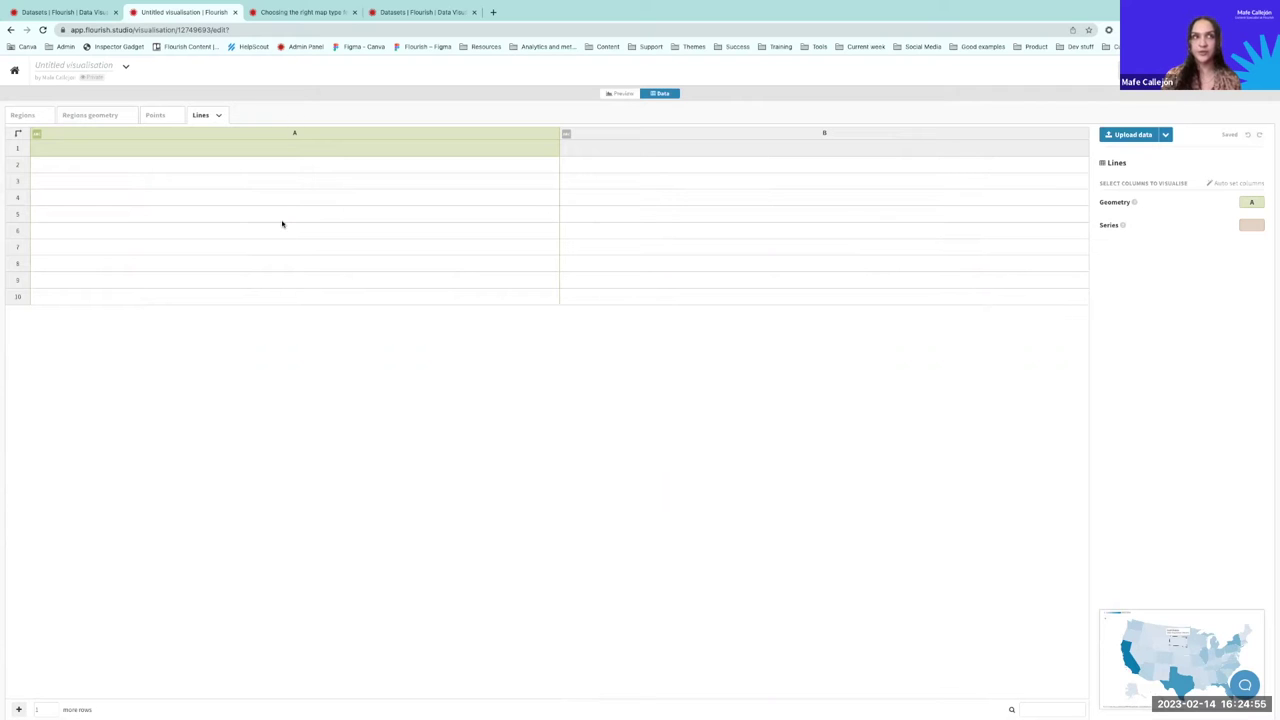
left_click(38, 118)
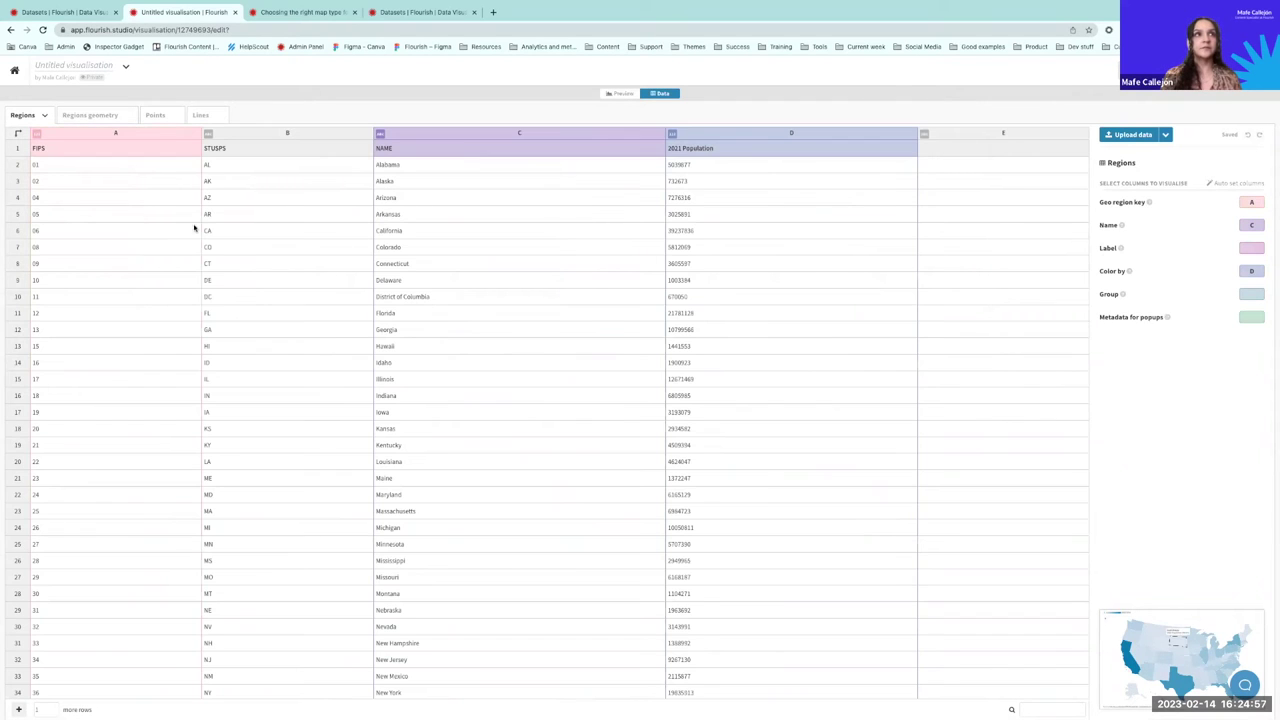
left_click(44, 117)
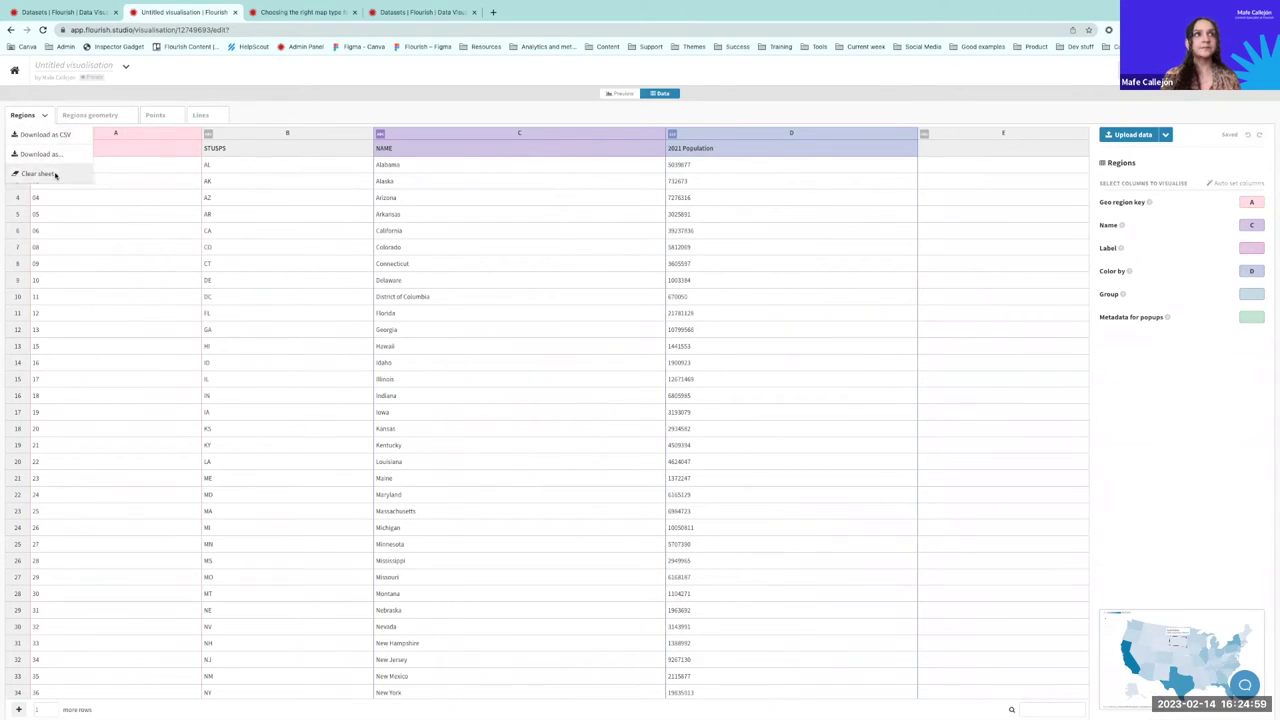
left_click(55, 174)
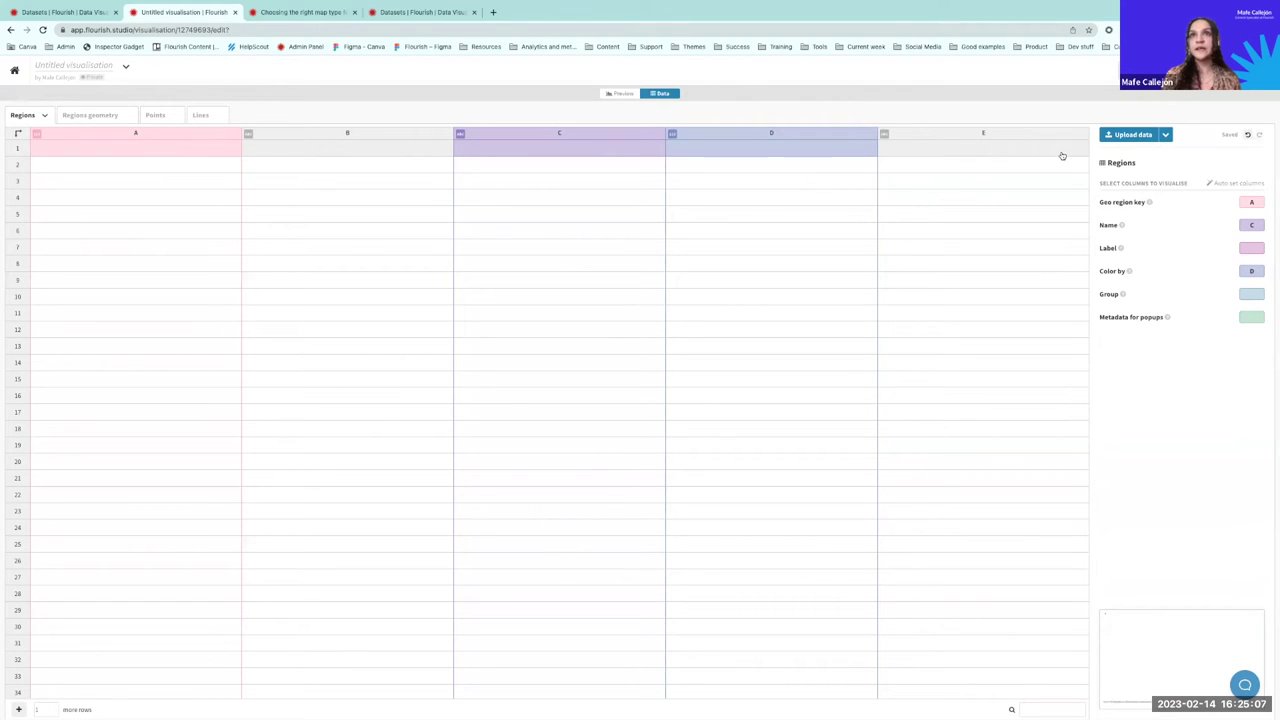
Step: Import heart-disease.csv from the mapping-101 folder into the Regions sheet
left_click(1130, 140)
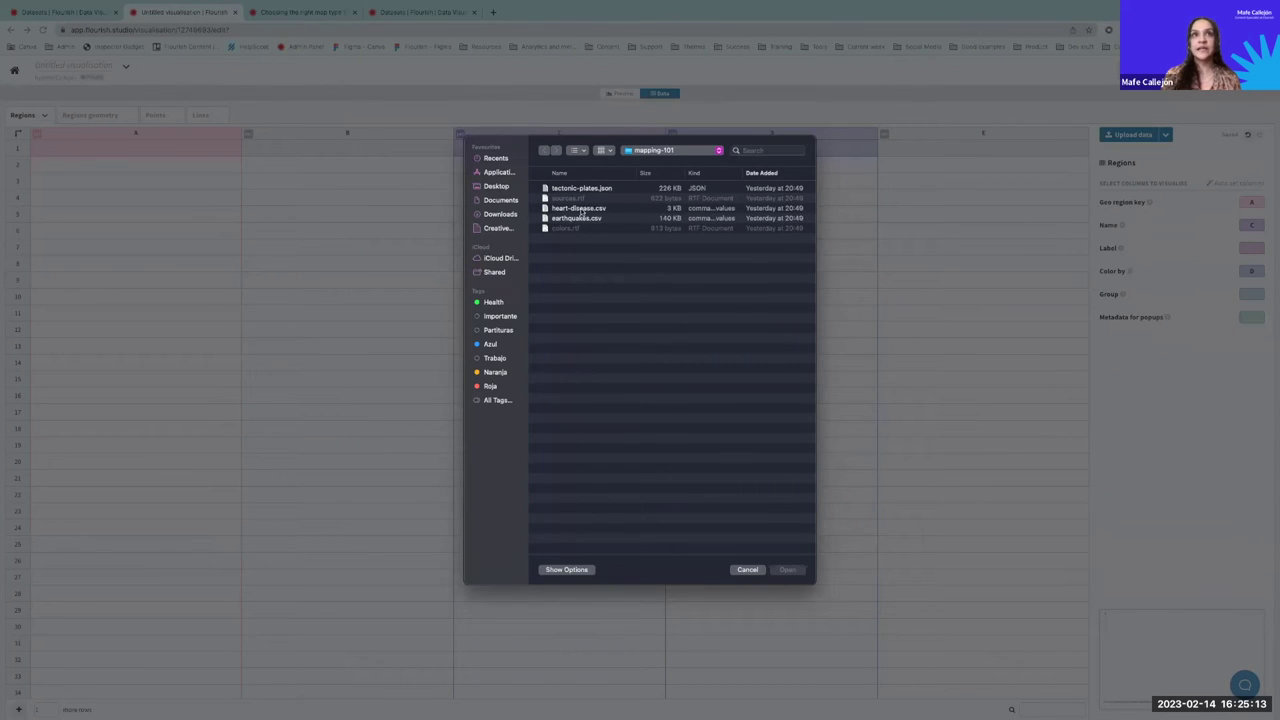
left_click(581, 211)
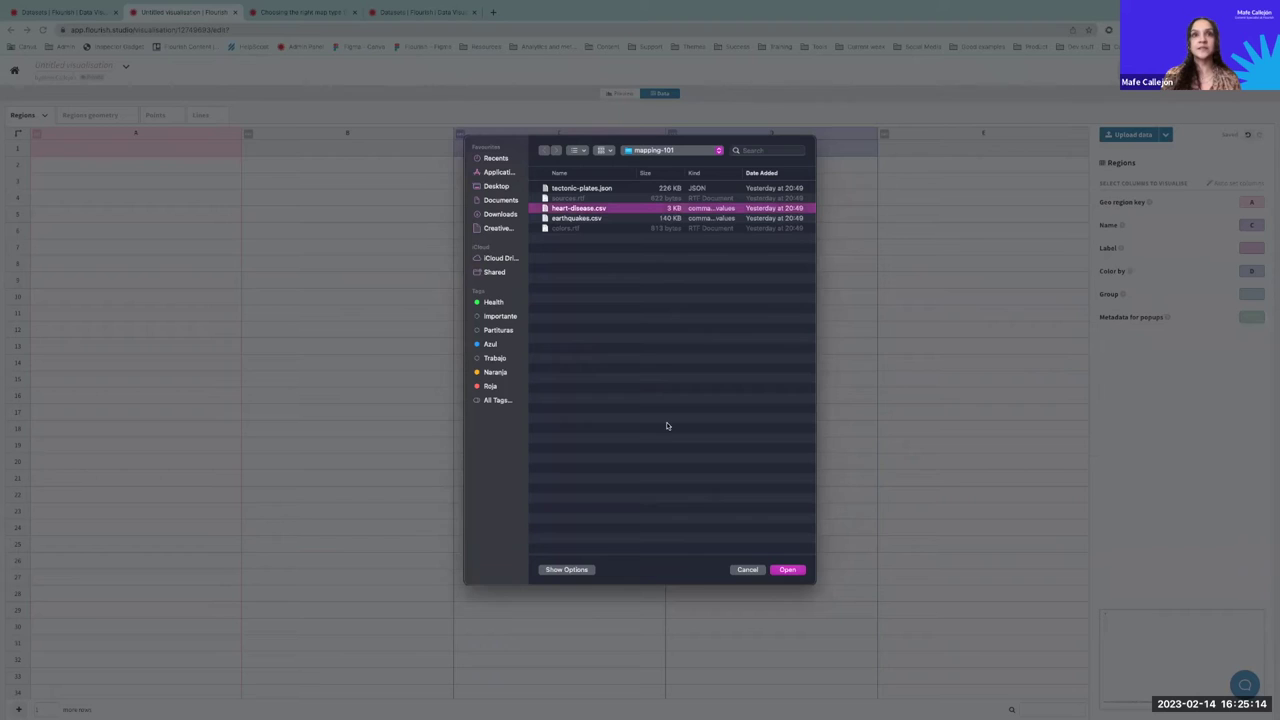
left_click(789, 568)
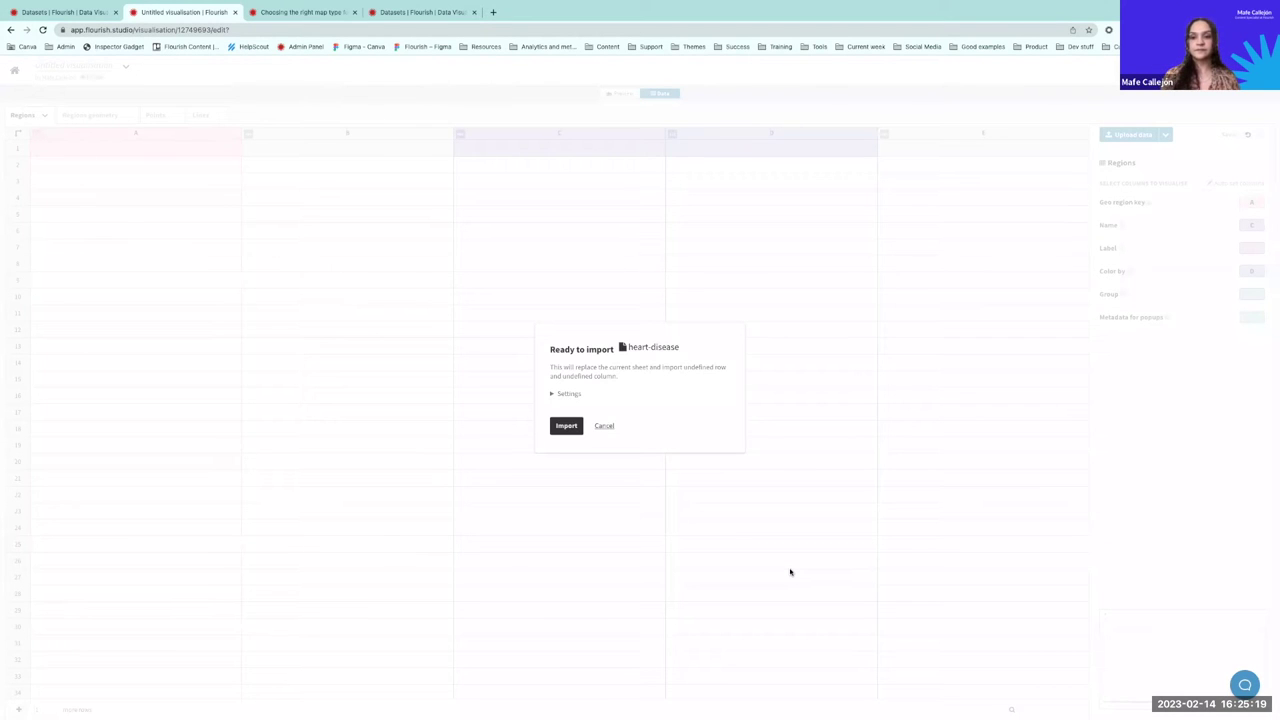
left_click(567, 427)
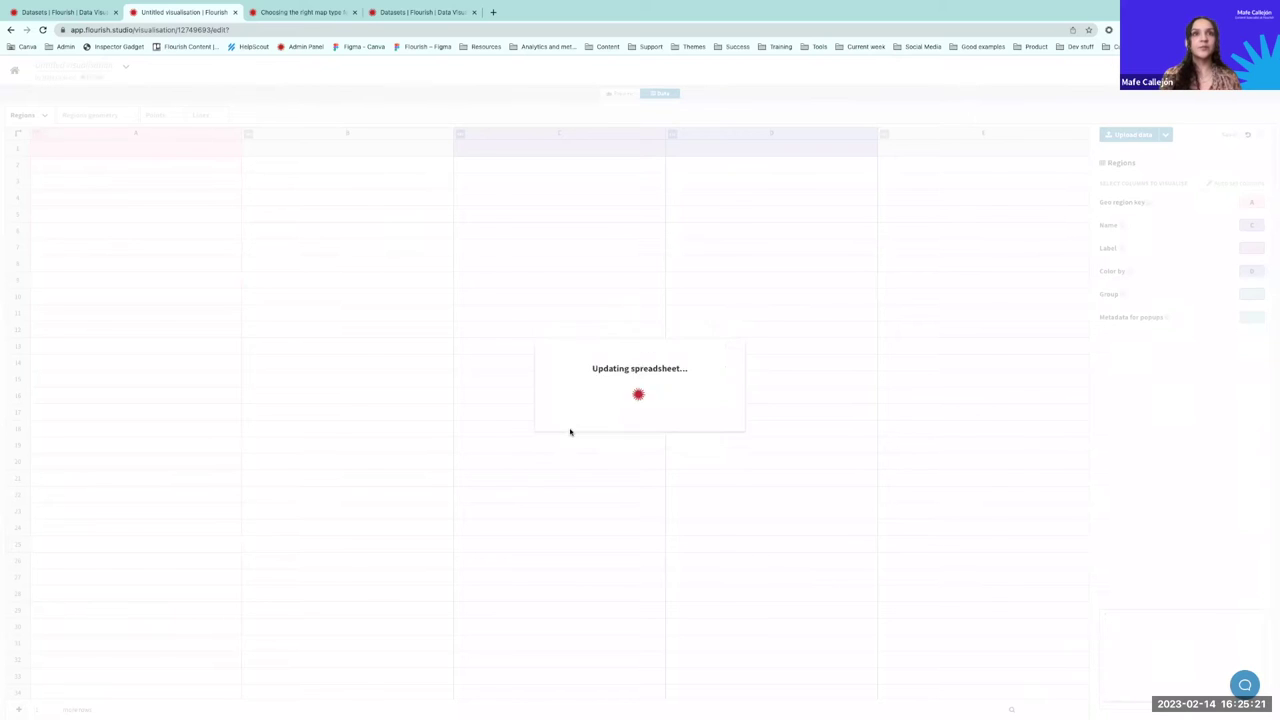
left_click(571, 407)
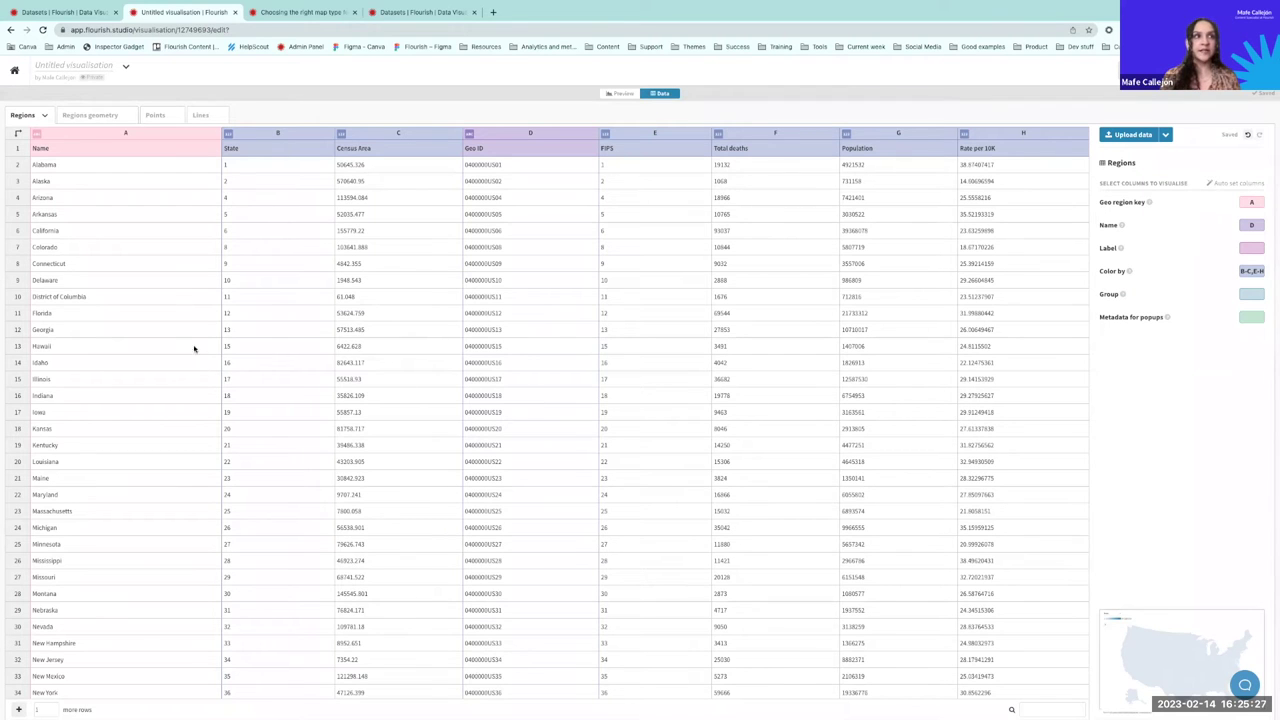
Step: Review each column of the imported heart disease data in the Regions sheet, from Name through Rate per 10K
left_click(86, 134)
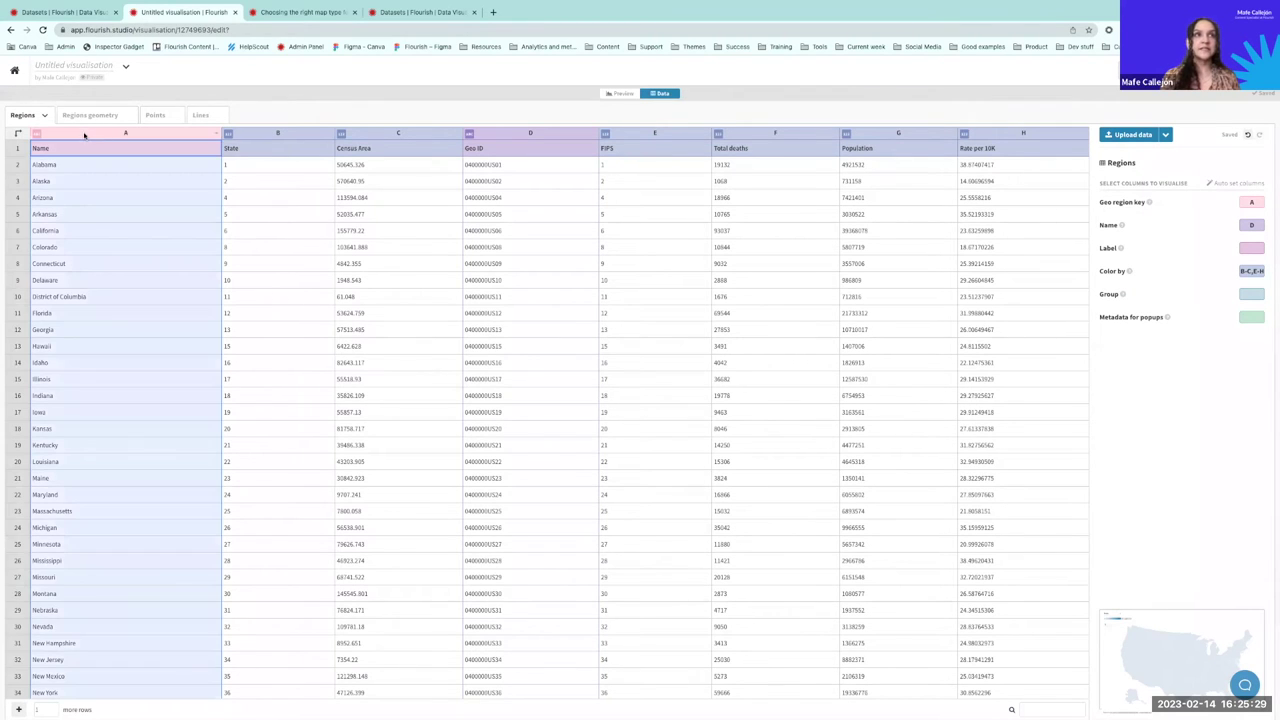
left_click(254, 133)
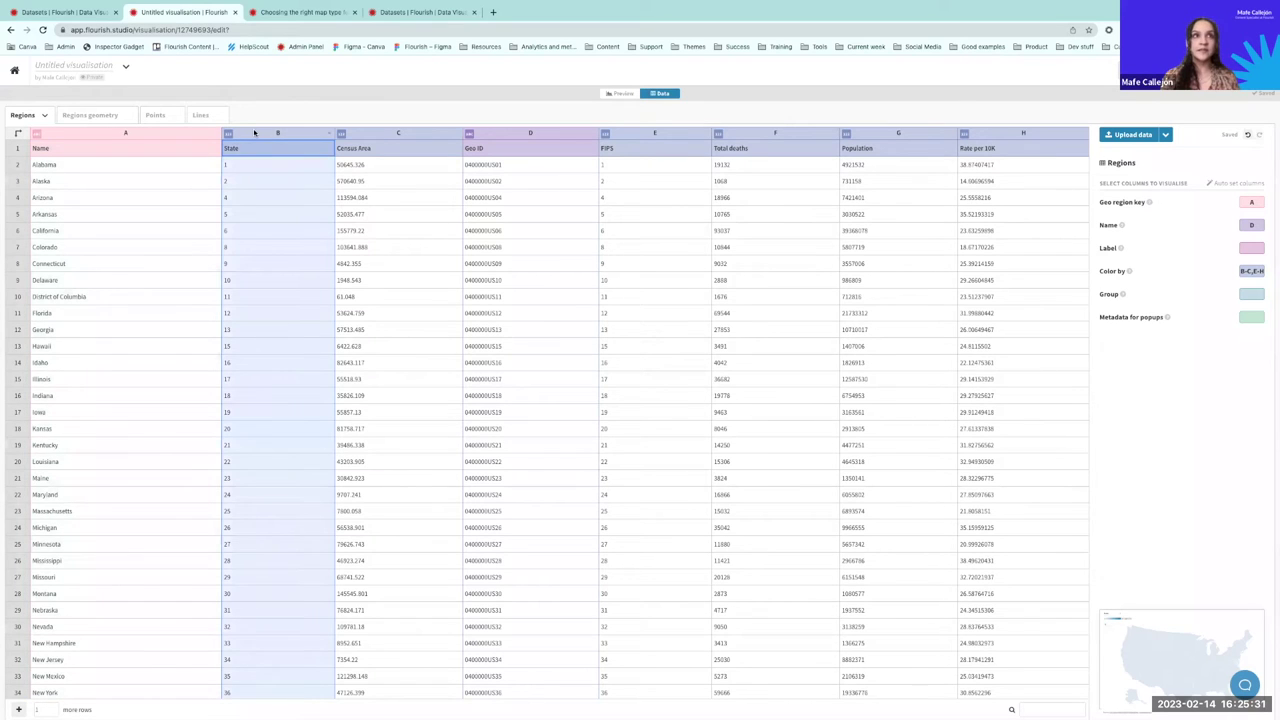
left_click(378, 133)
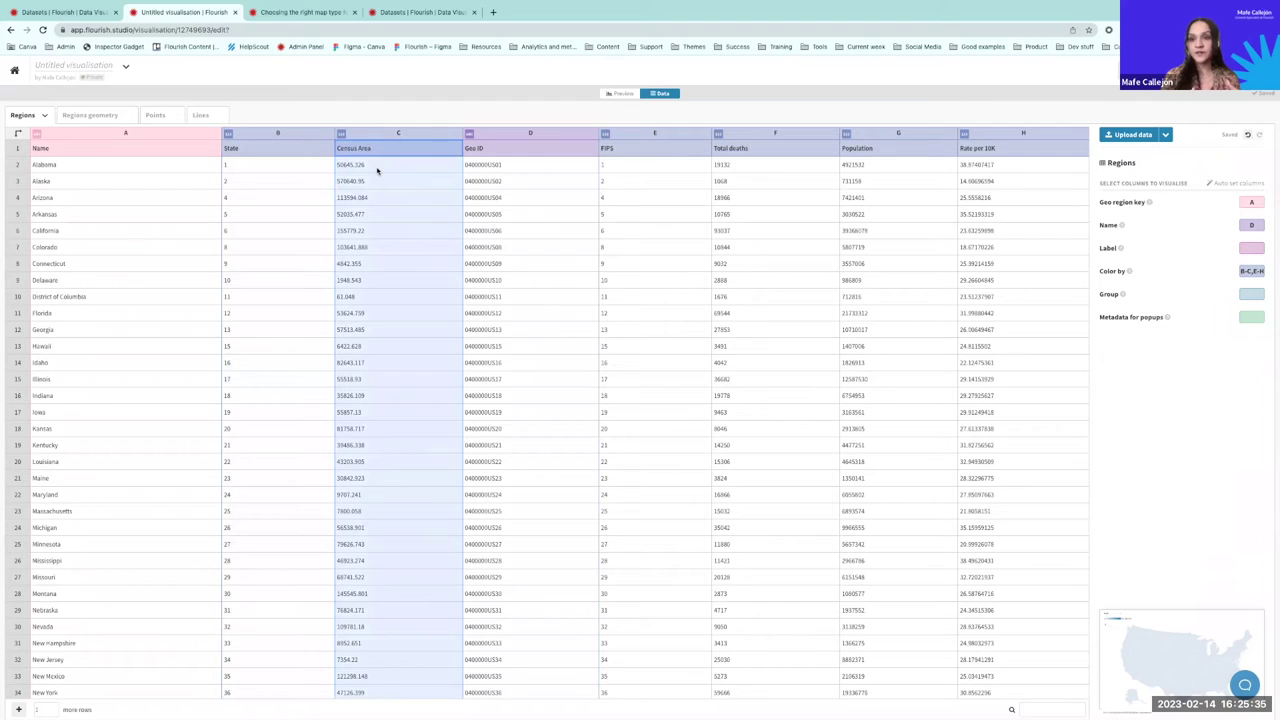
left_click(496, 138)
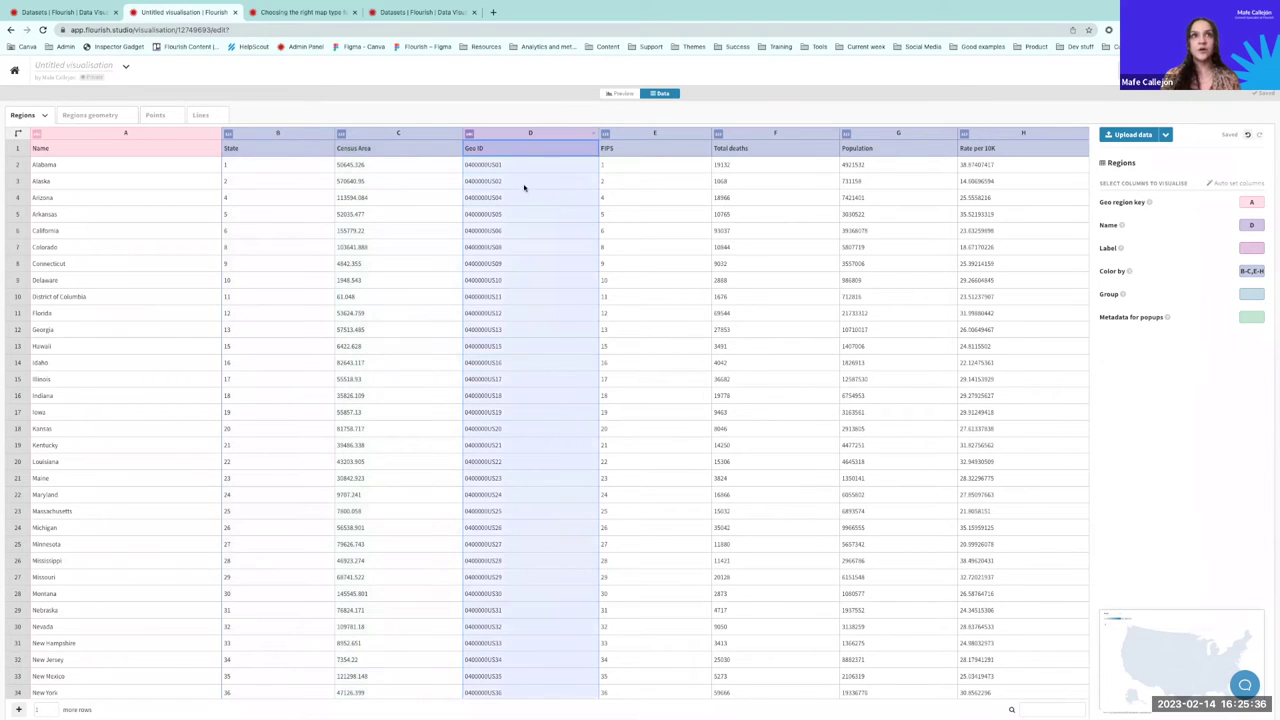
left_click(616, 138)
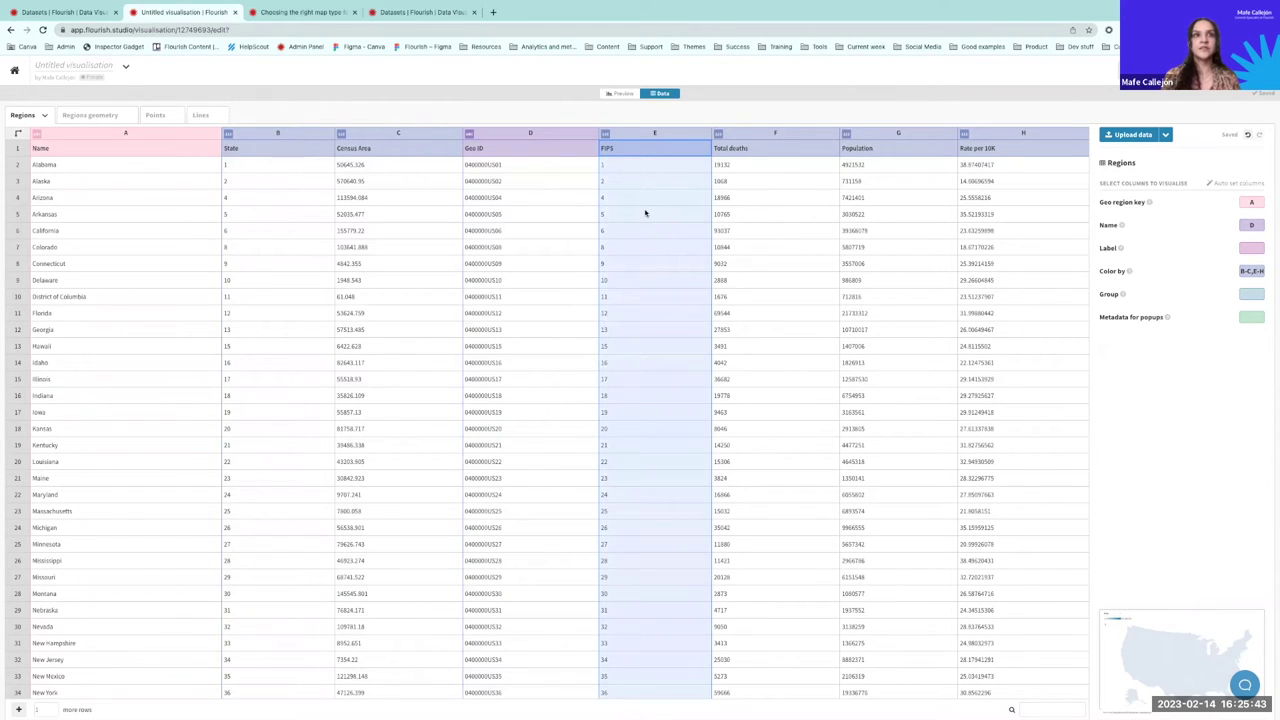
left_click(763, 134)
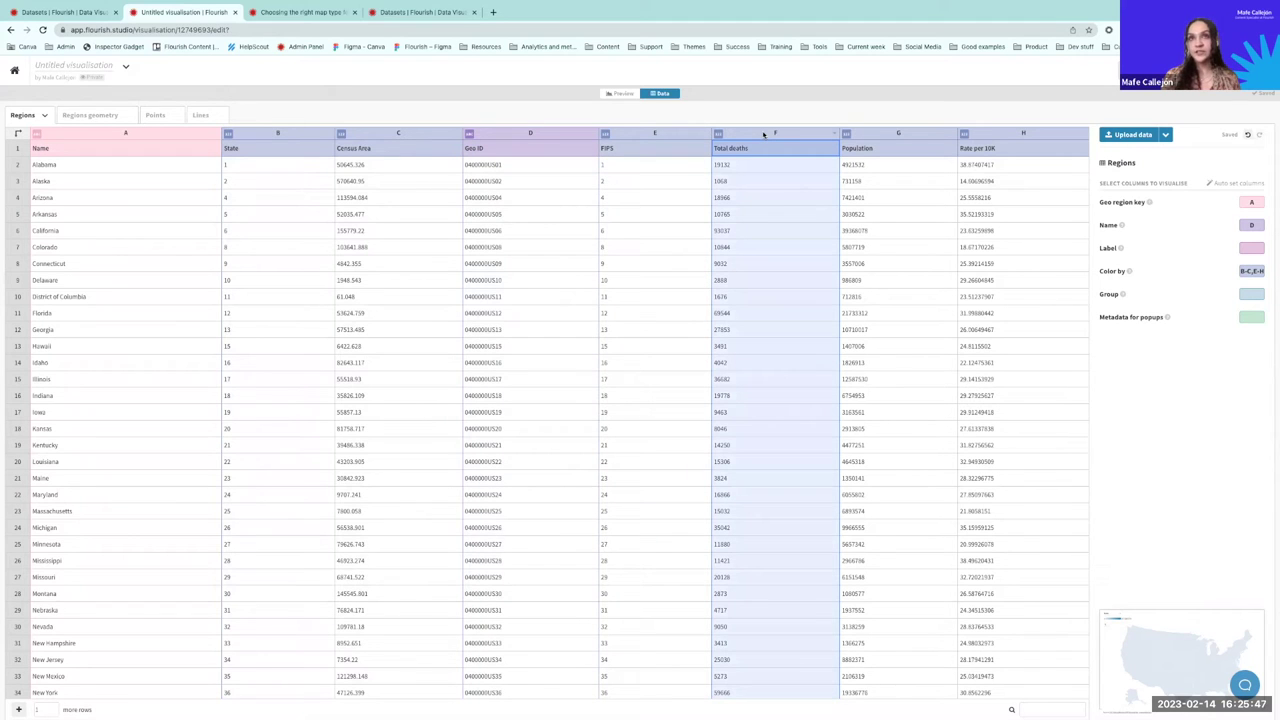
left_click(888, 133)
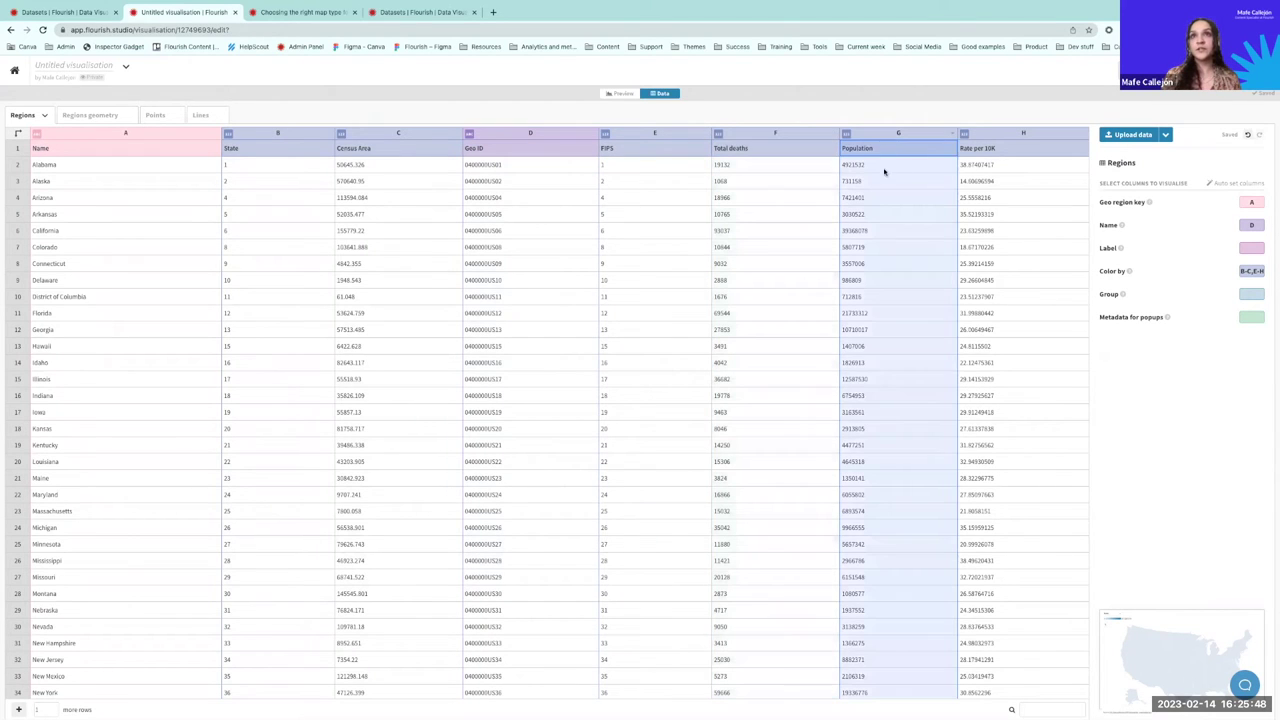
left_click(986, 134)
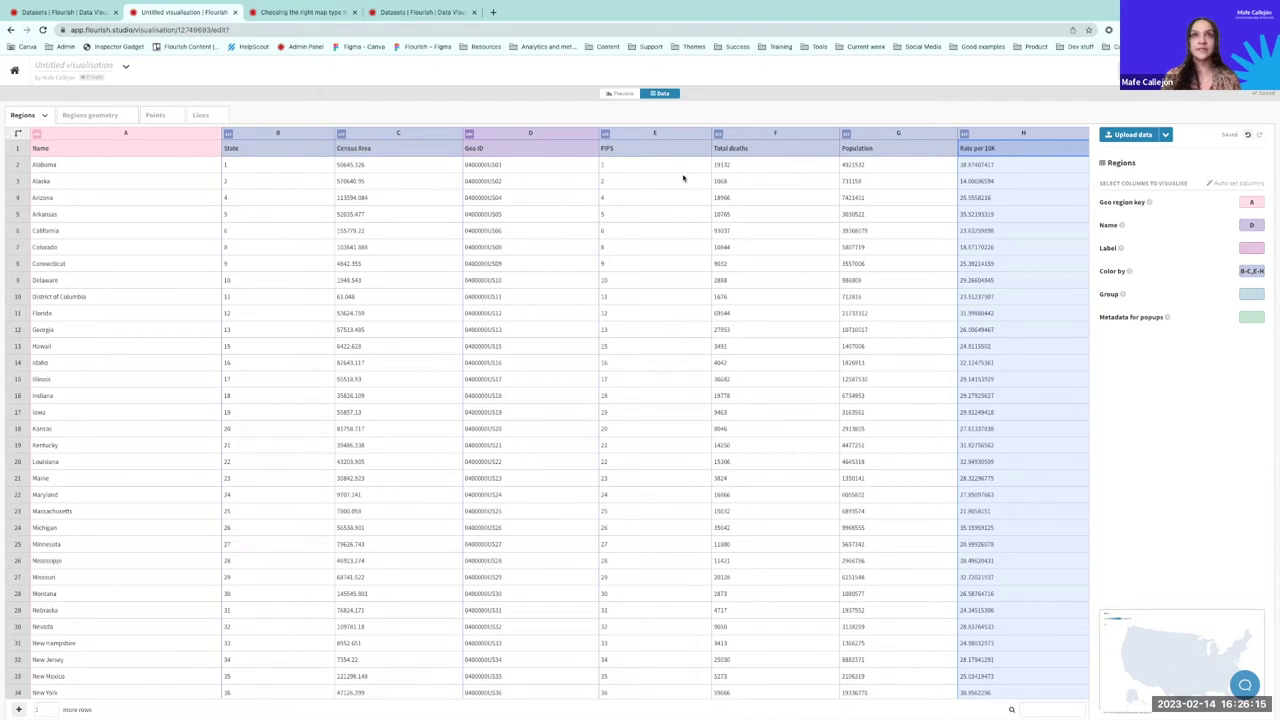
Step: Preview the map and check which data columns it offers for colouring the states
left_click(620, 93)
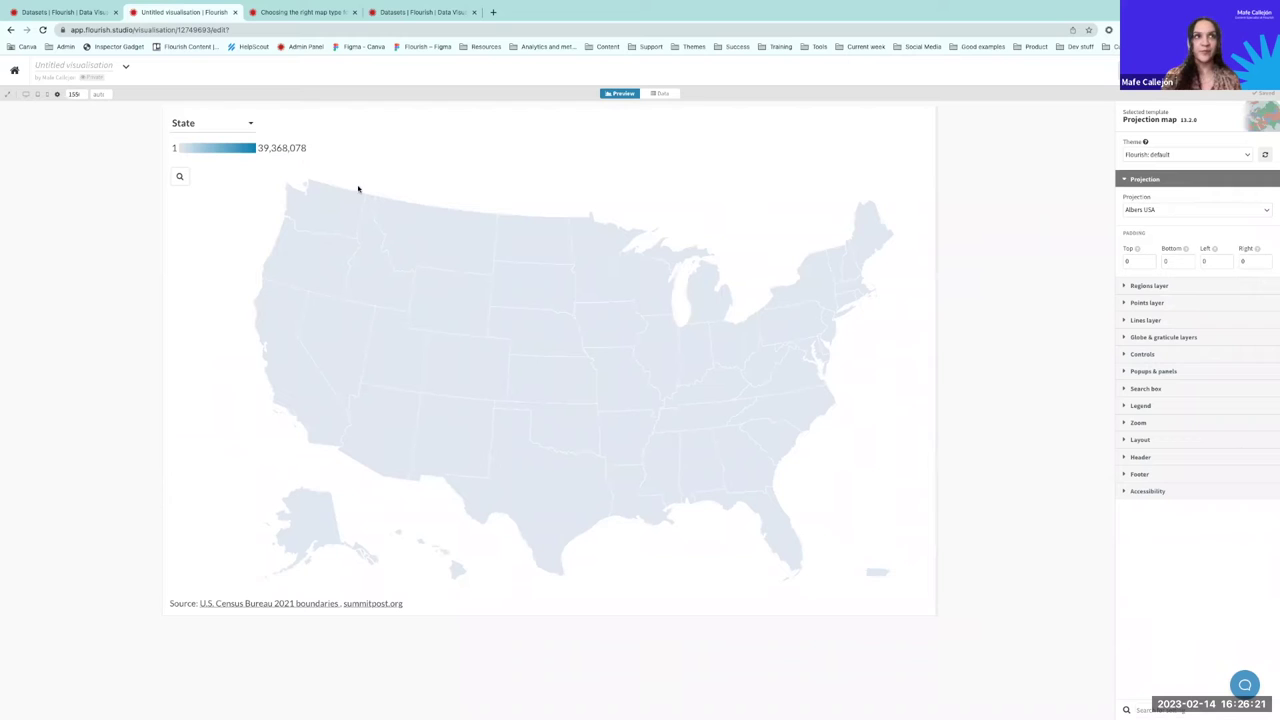
left_click(253, 124)
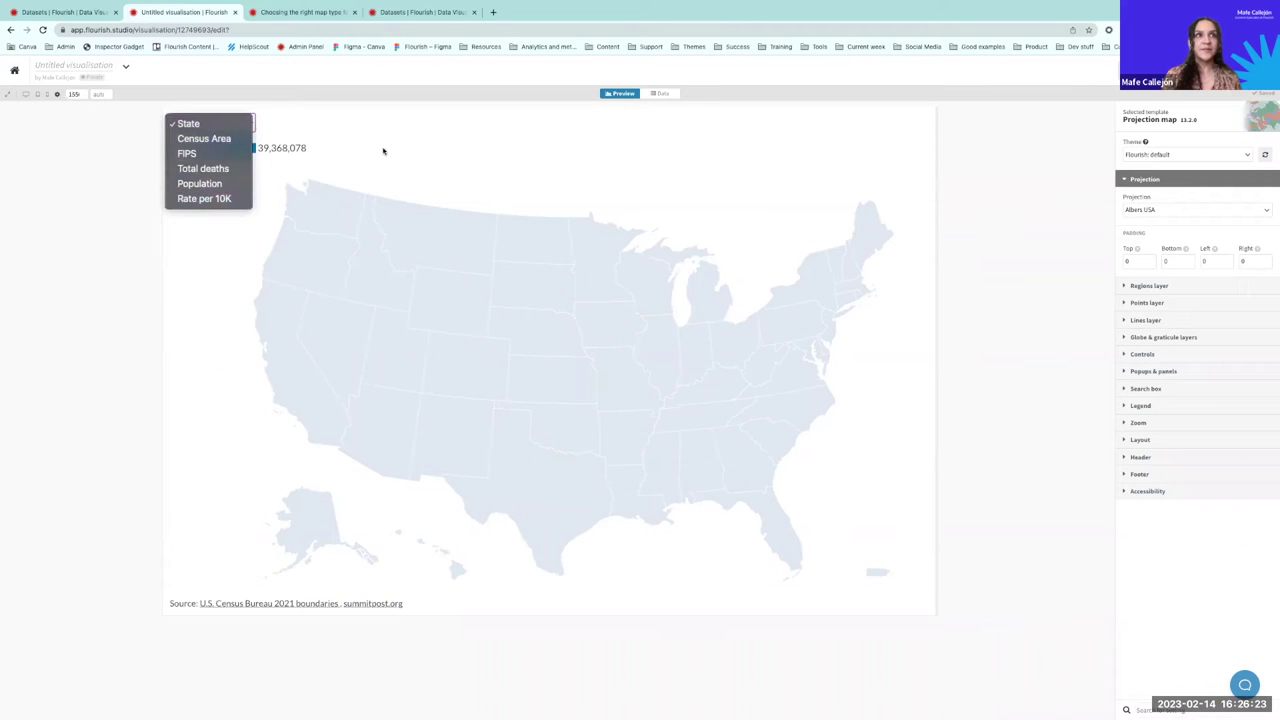
left_click(510, 265)
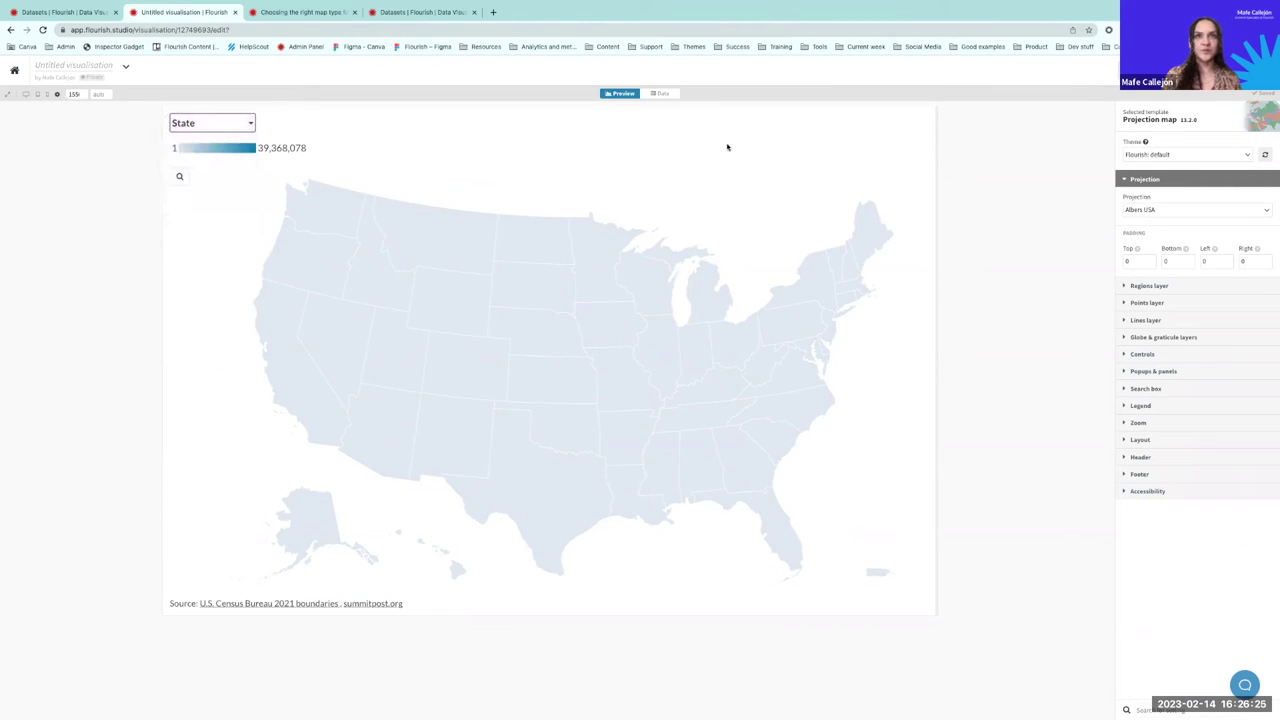
Step: Clear the Color by columns for the Regions sheet, keeping column D as the Name
left_click(662, 93)
mouse_move(1255, 272)
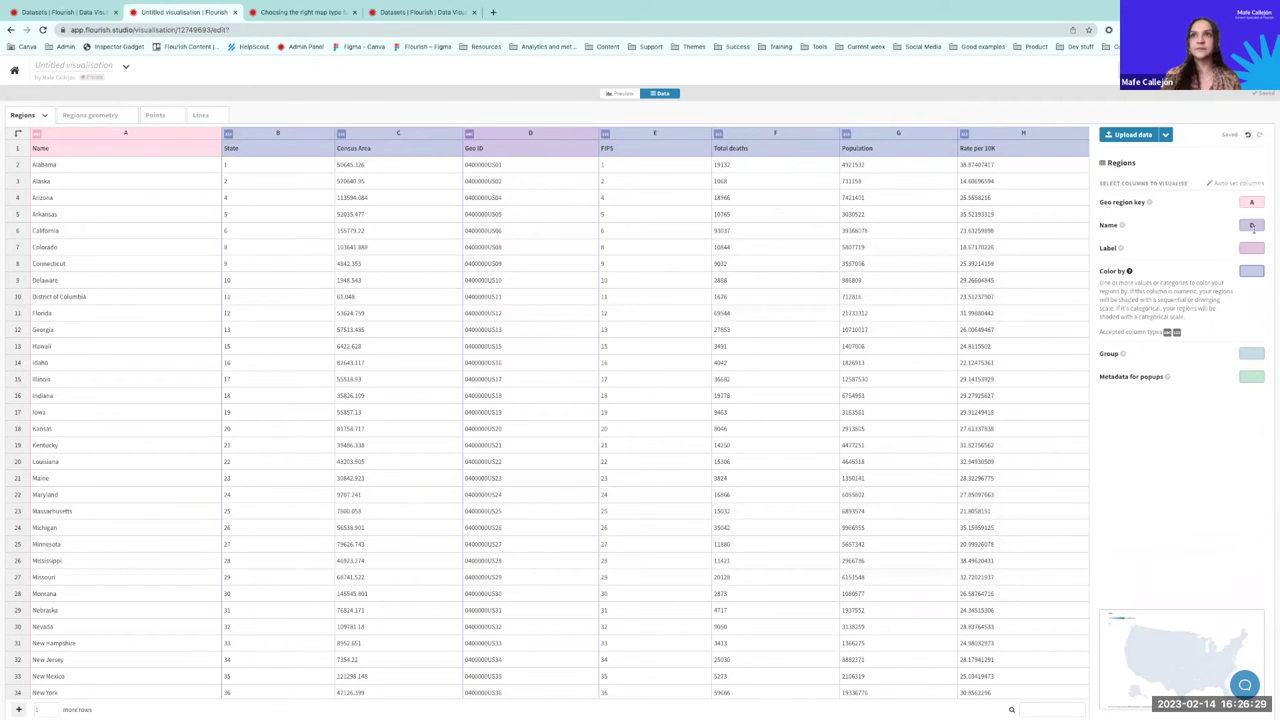
left_click(1251, 225)
type("D")
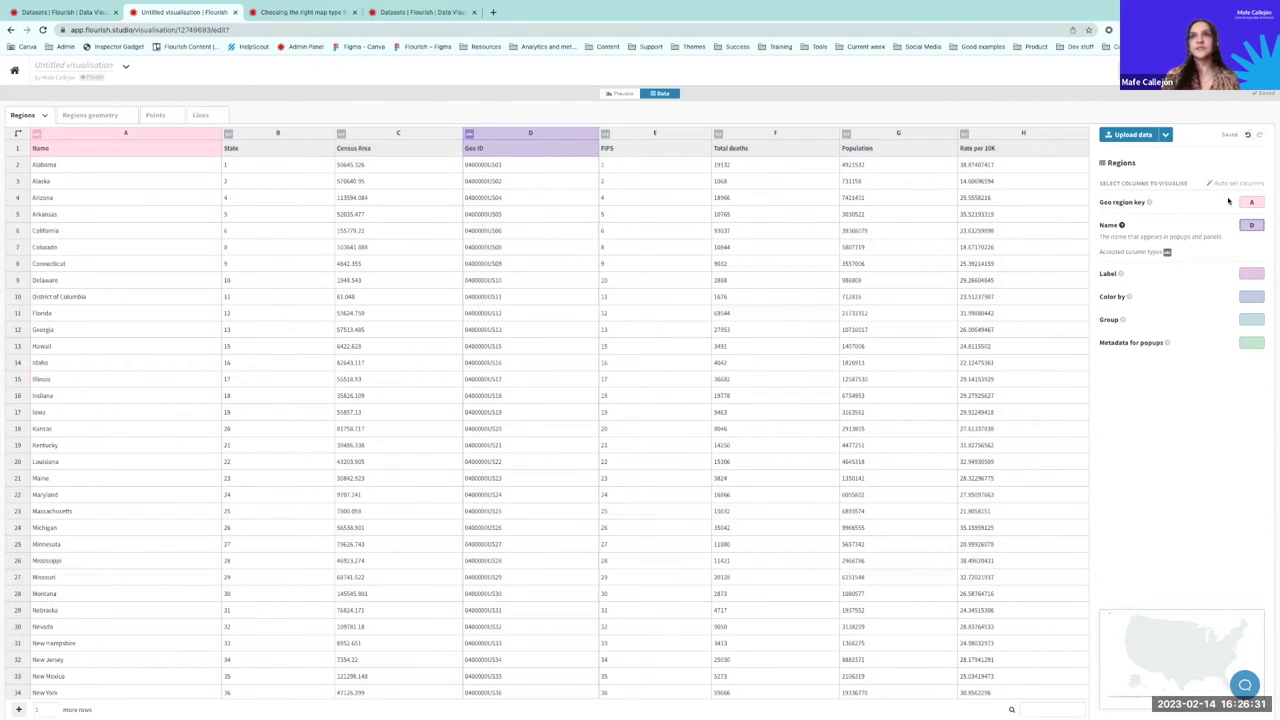
Step: Compare the Geo region key column of the Regions sheet with the NAME column of Regions geometry, and check the uncoloured map
left_click(1114, 201)
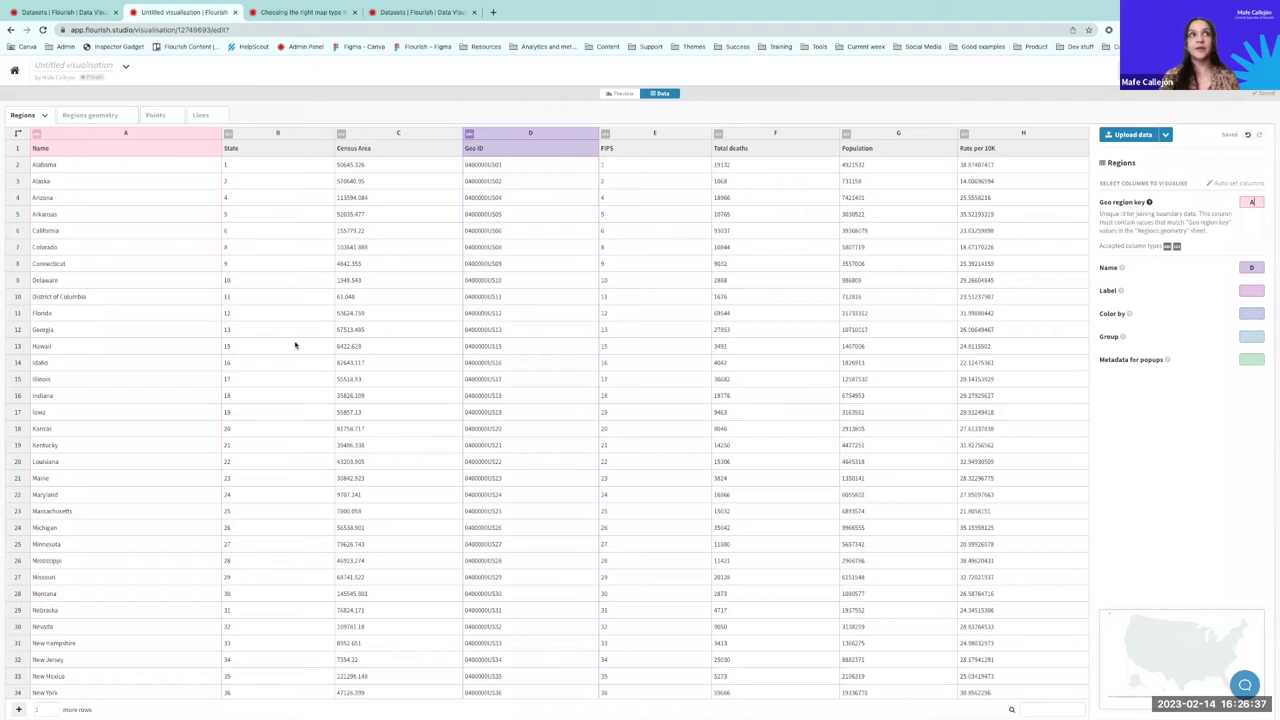
left_click(87, 132)
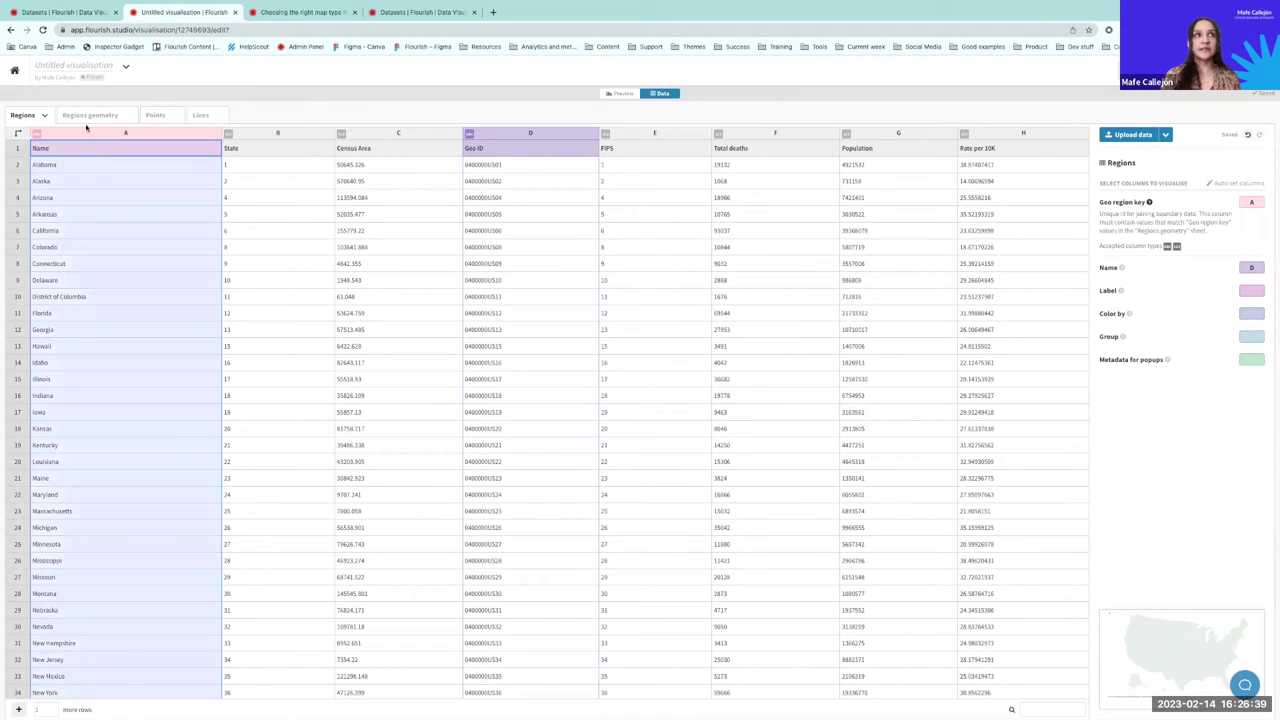
left_click(89, 116)
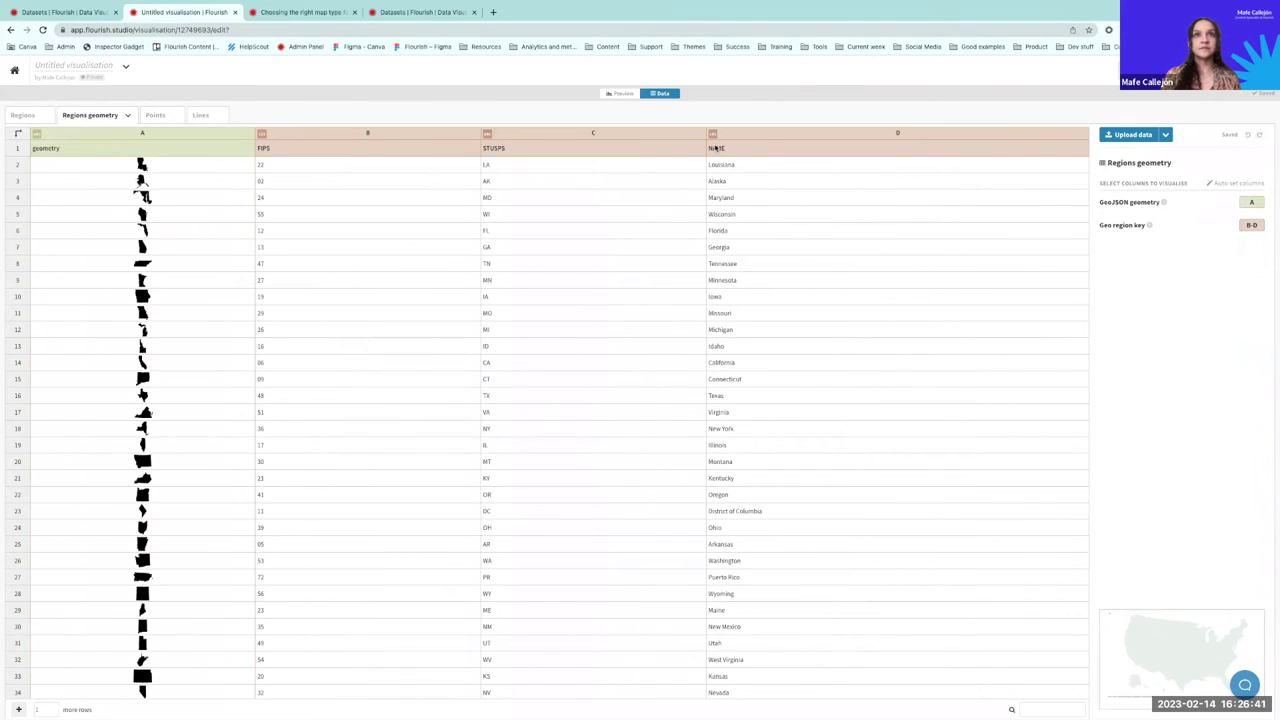
left_click(724, 148)
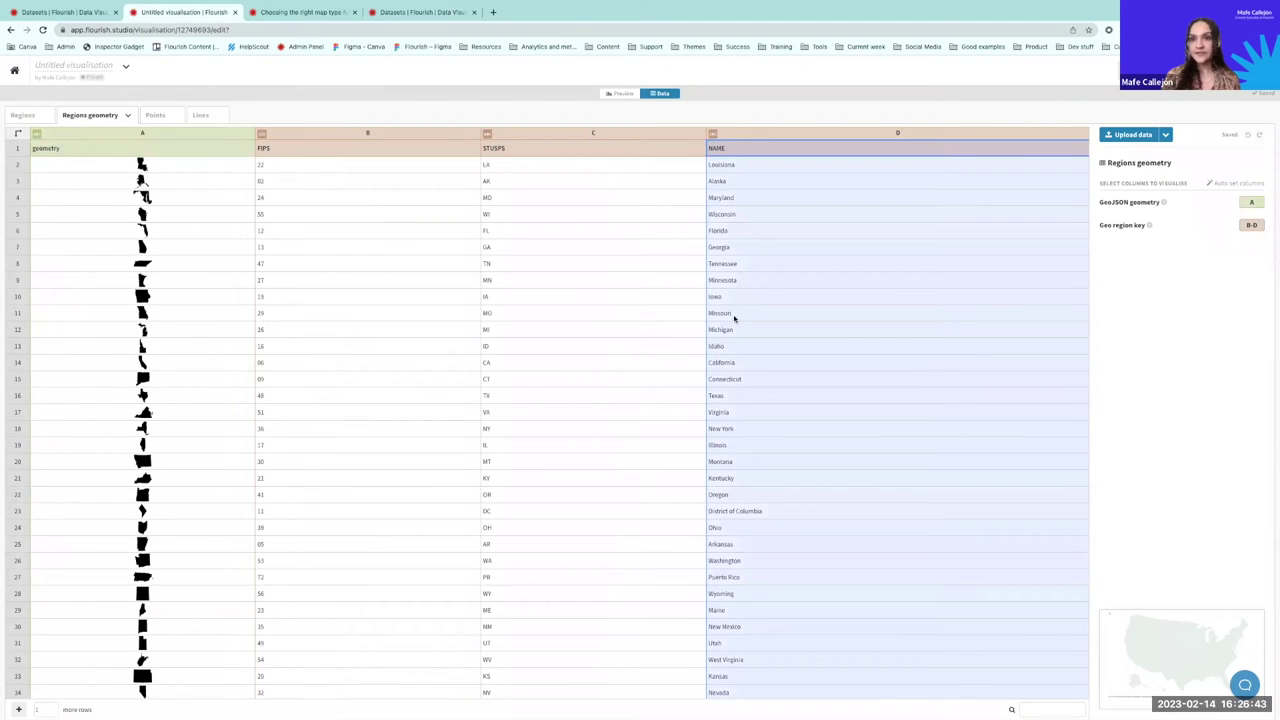
left_click(38, 120)
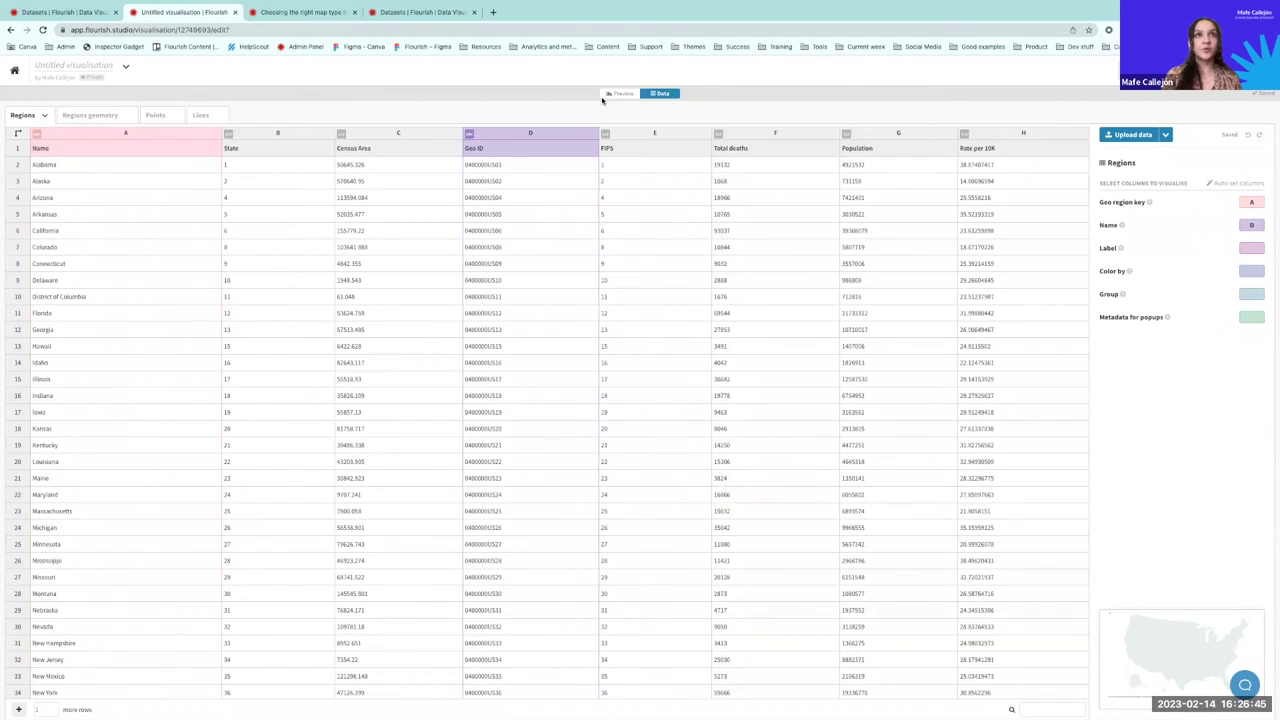
left_click(618, 94)
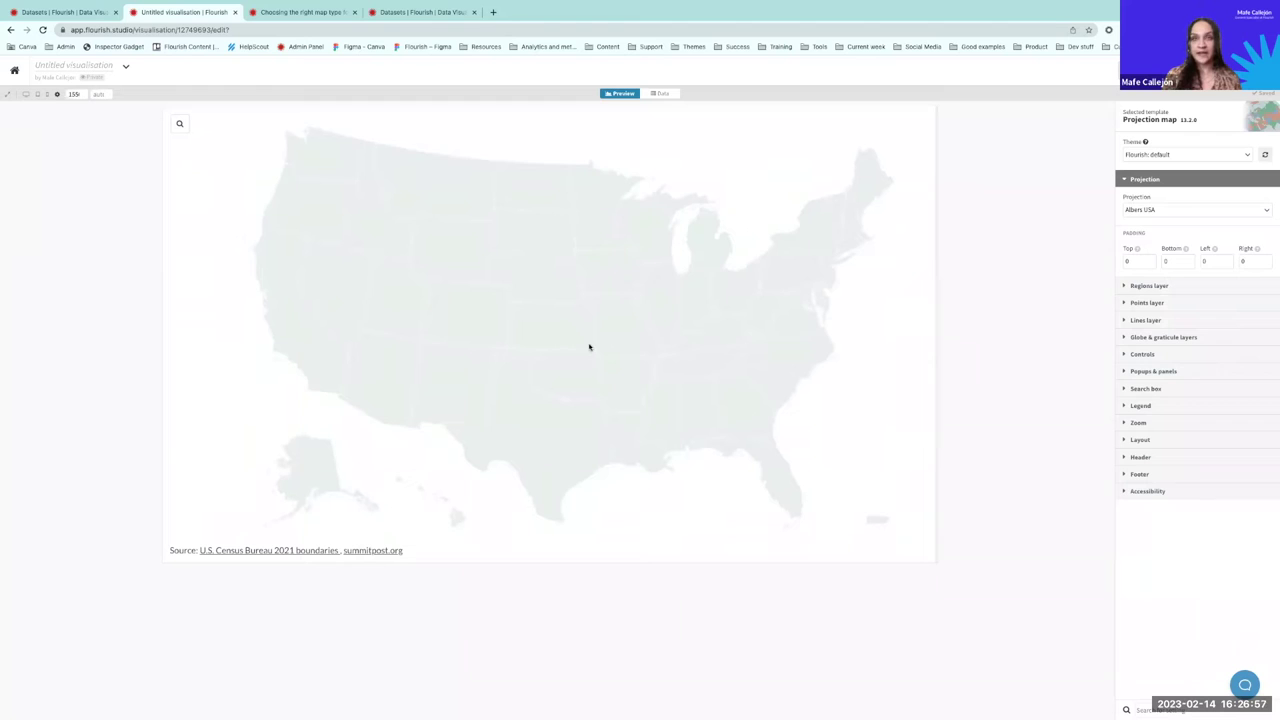
left_click(662, 94)
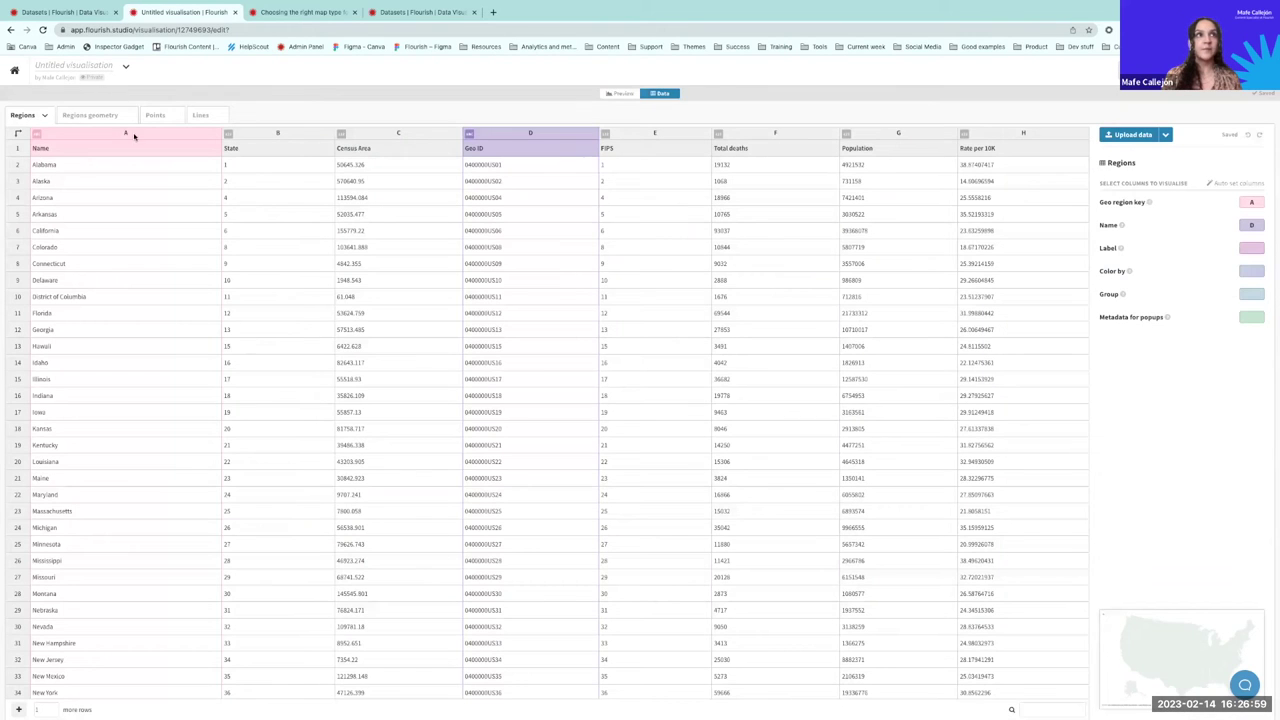
Step: Look through the state shapes in the Regions geometry sheet and highlight the Texas row
left_click(92, 115)
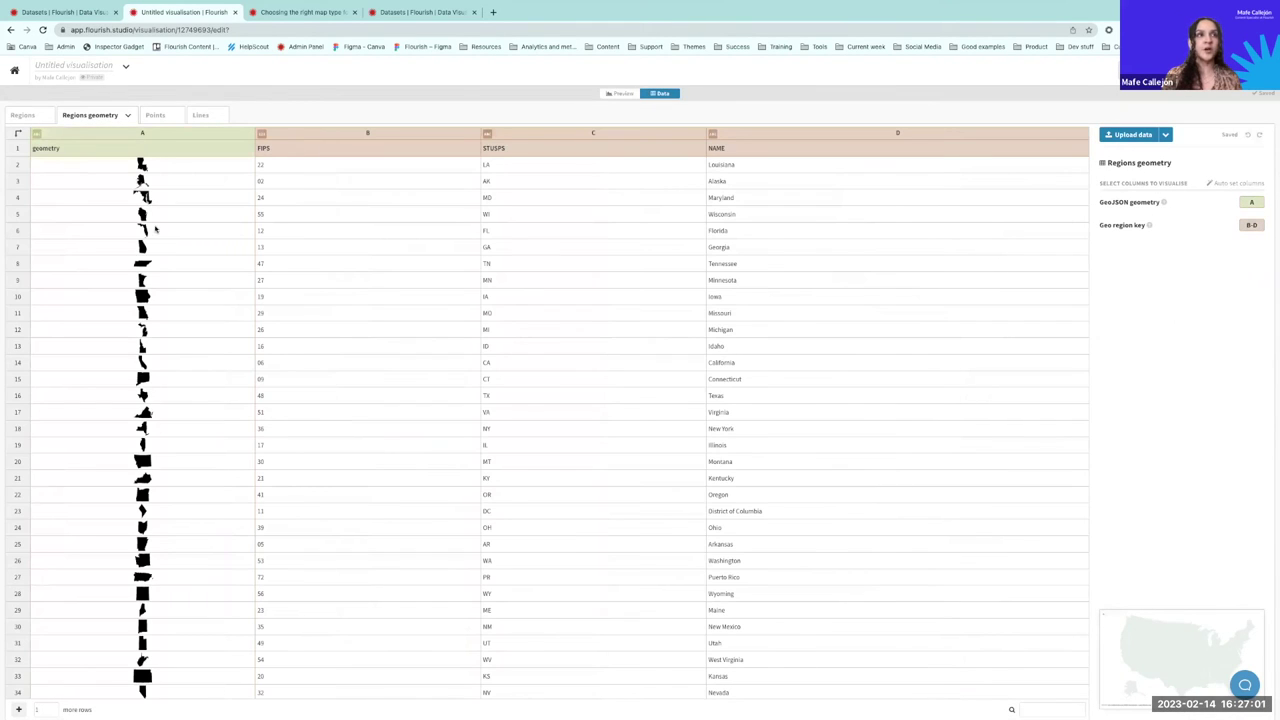
scroll(157, 398, "down", 5)
scroll(157, 398, "down", 3)
scroll(324, 452, "up", 6)
scroll(300, 420, "up", 1)
left_click(146, 398)
left_click(24, 396)
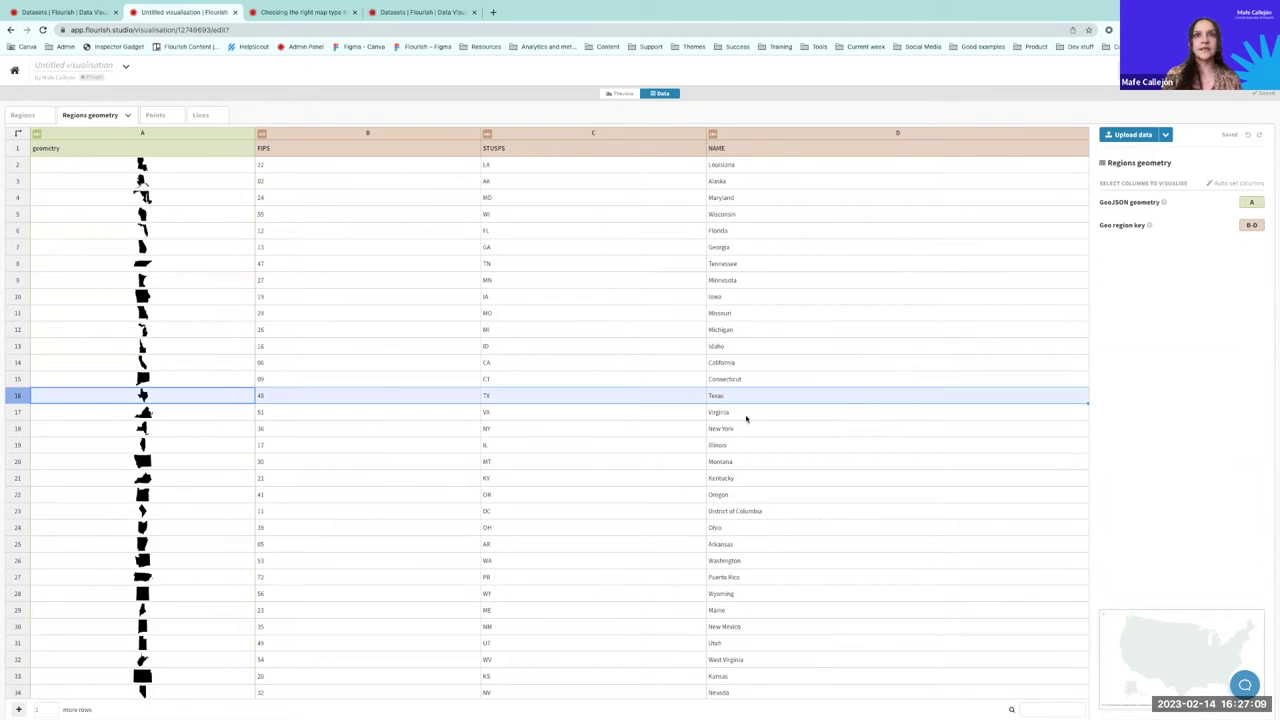
Step: Replace the Texas entry in the NAME column of Regions geometry with "T" and check the effect on the map
left_click(716, 399)
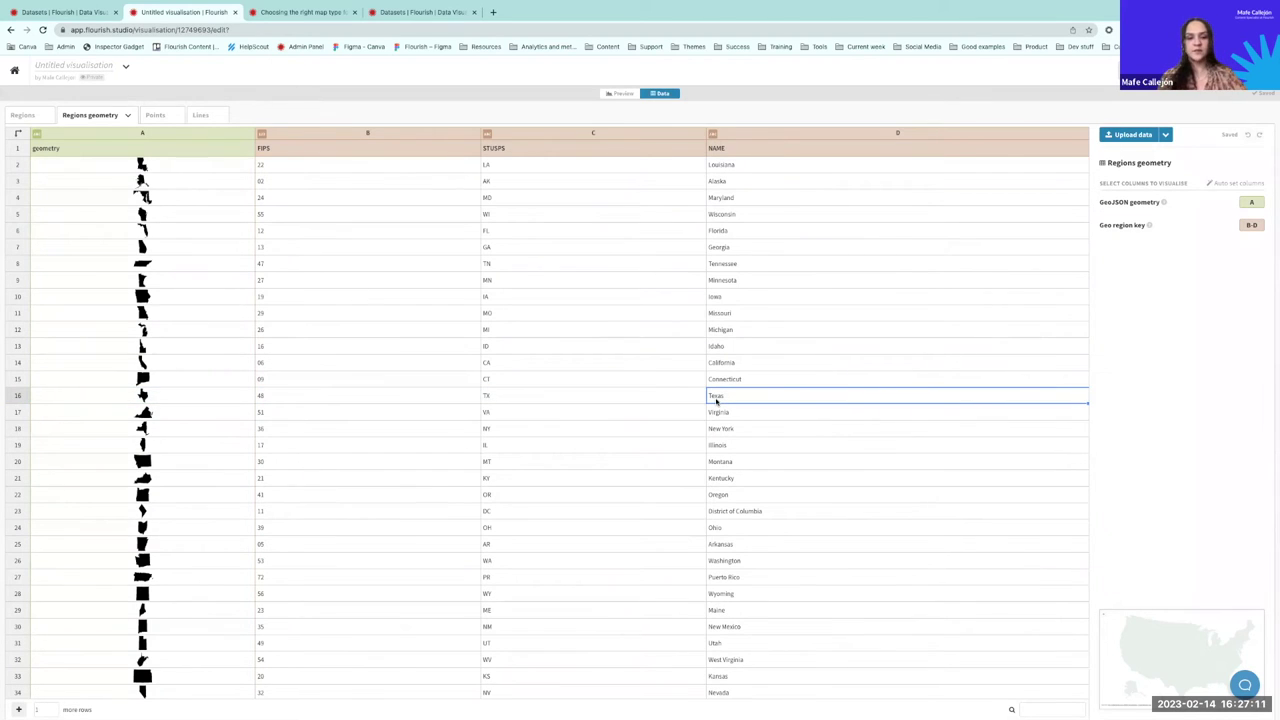
type("T")
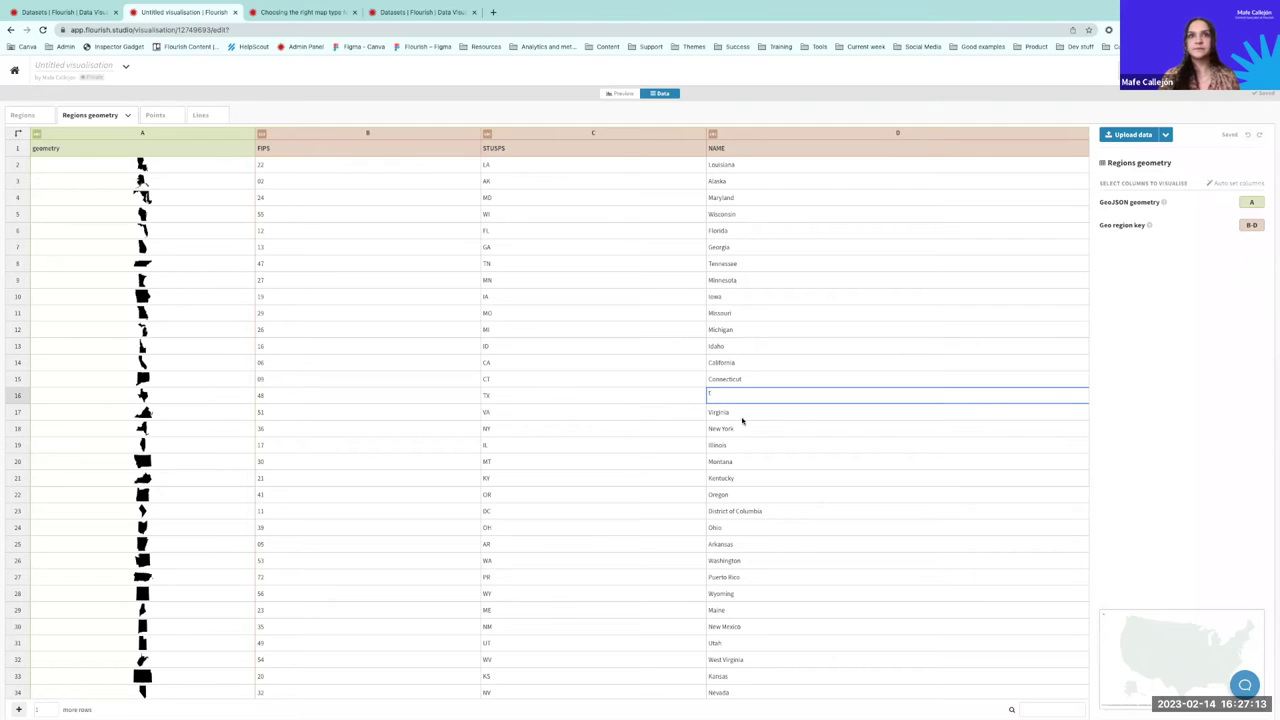
key("Return")
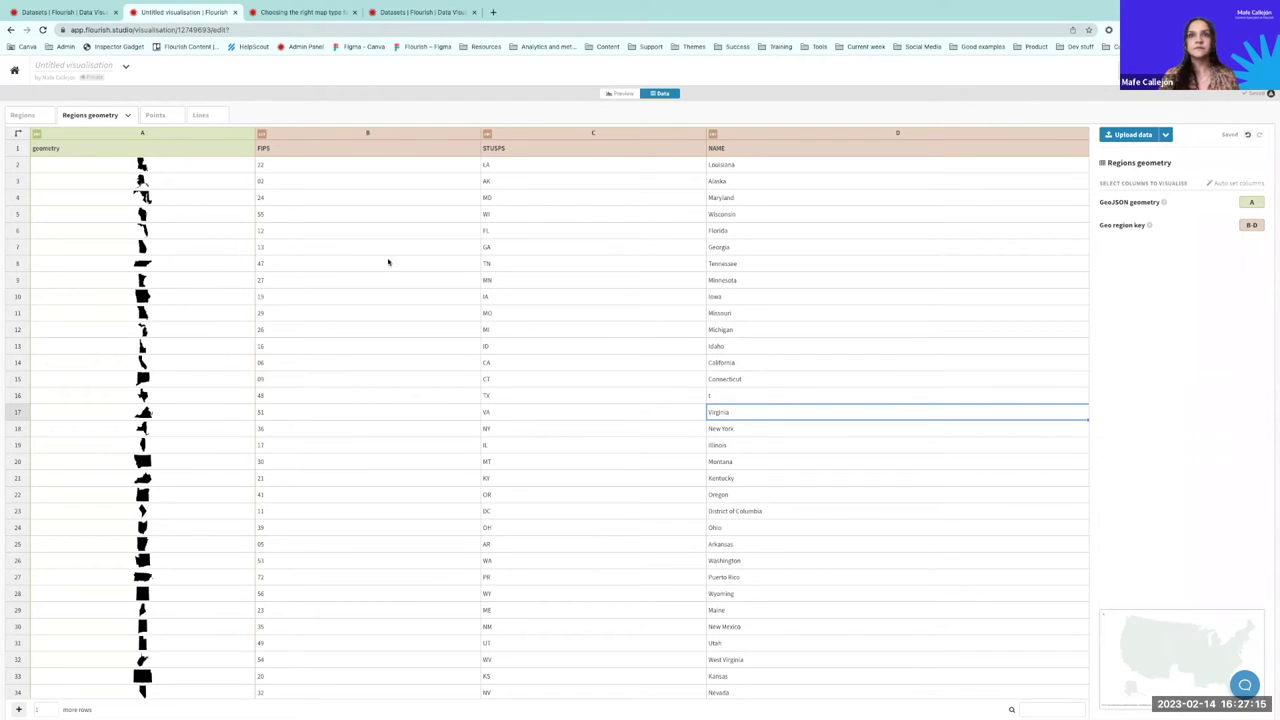
left_click(621, 93)
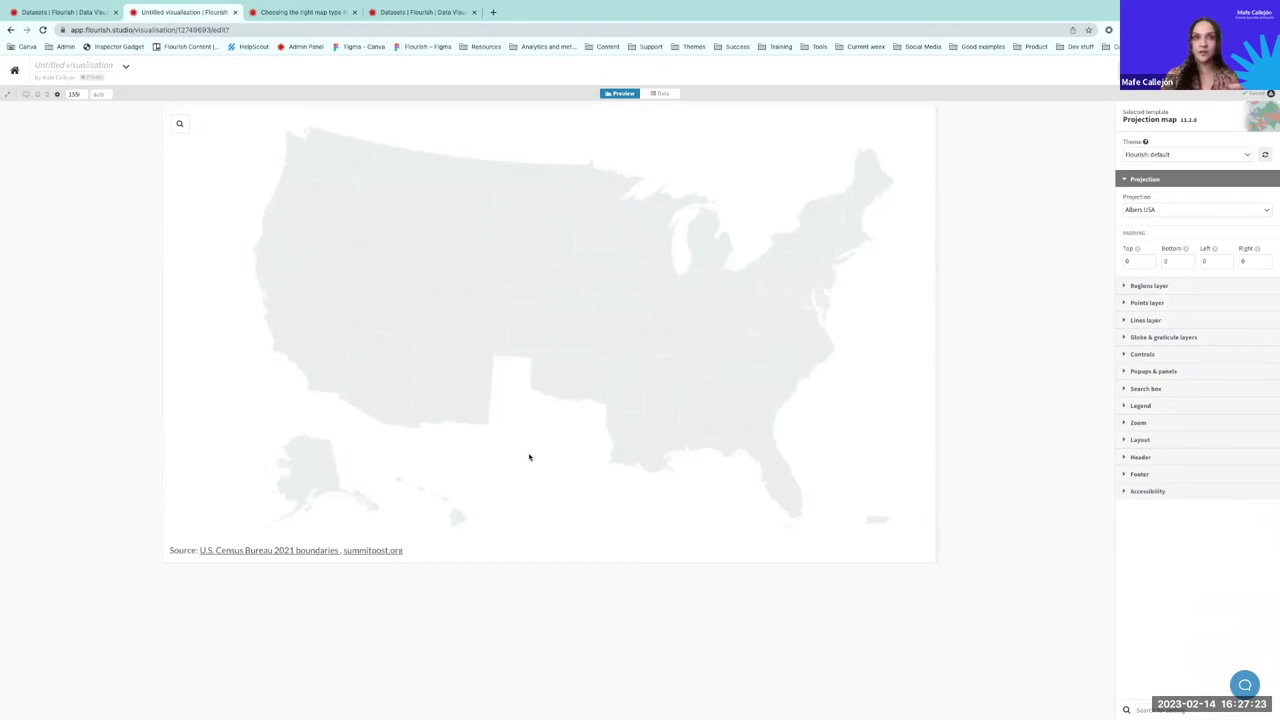
left_click(659, 93)
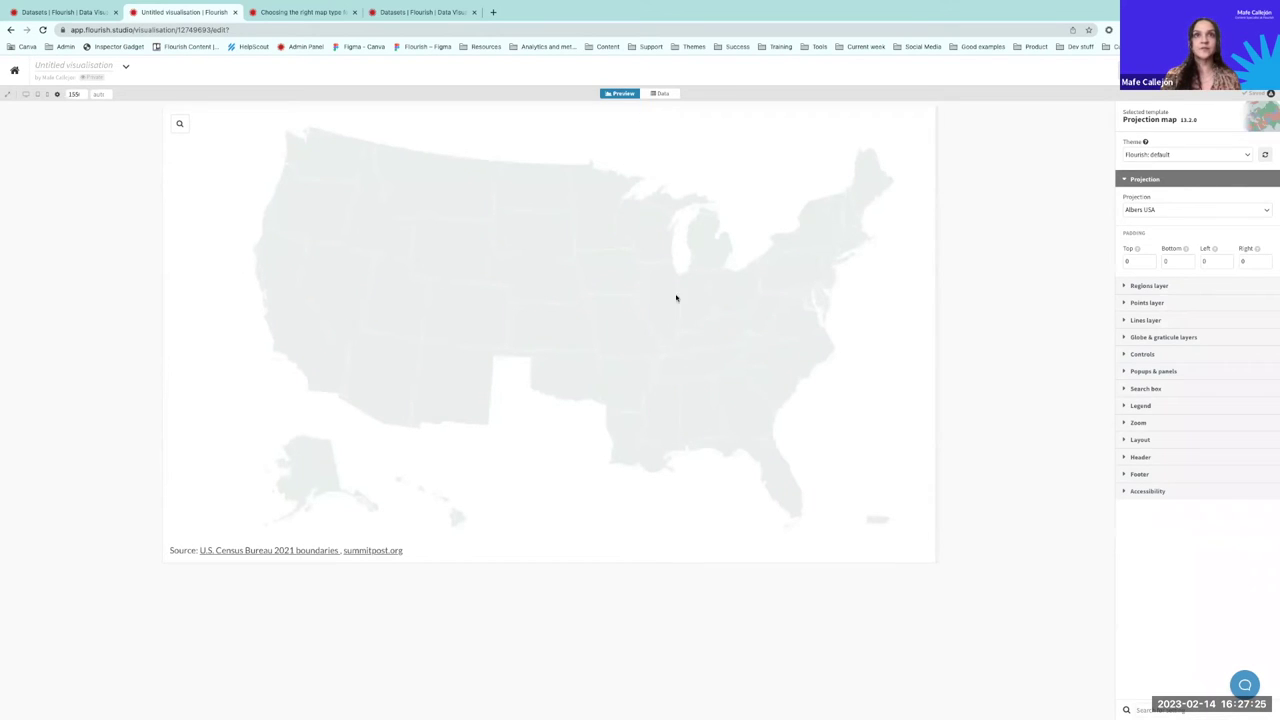
Step: Restore the NAME entry in the TX row of Regions geometry to "Texas"
left_click(721, 395)
type("Texas")
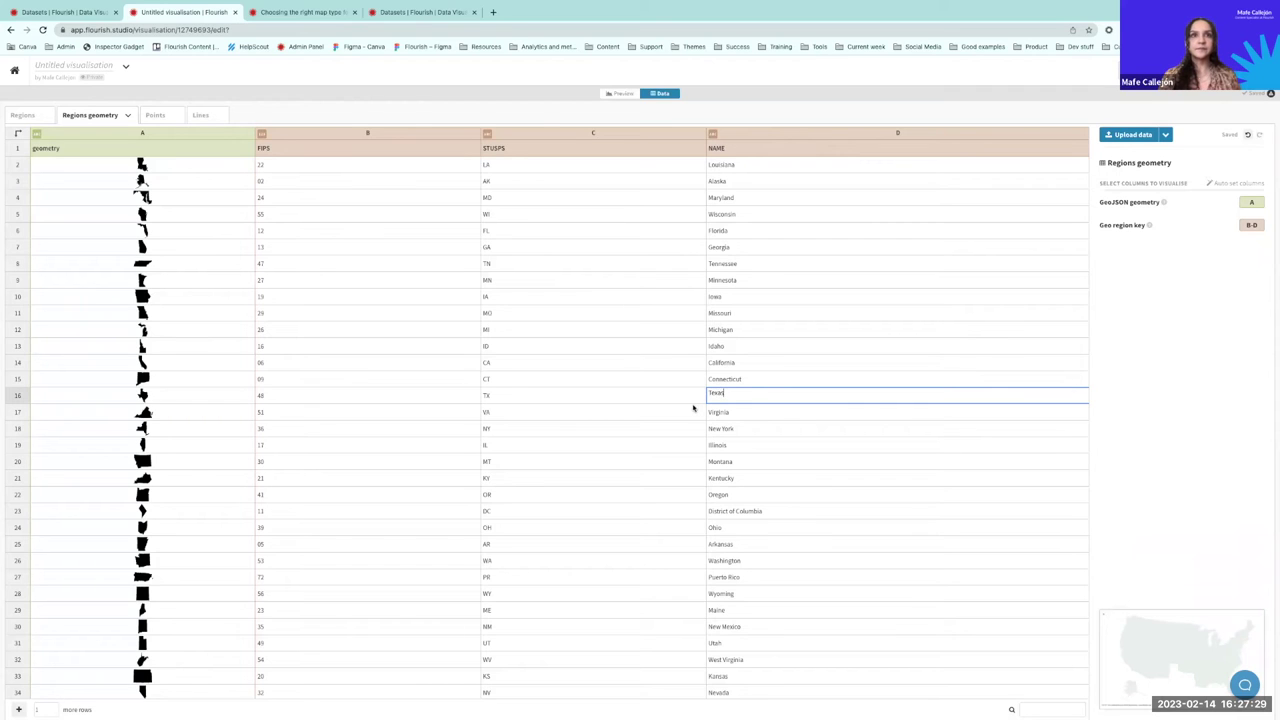
left_click(693, 407)
Step: Color the regions by Total deaths, column F of the Regions sheet, and preview the map
left_click(24, 115)
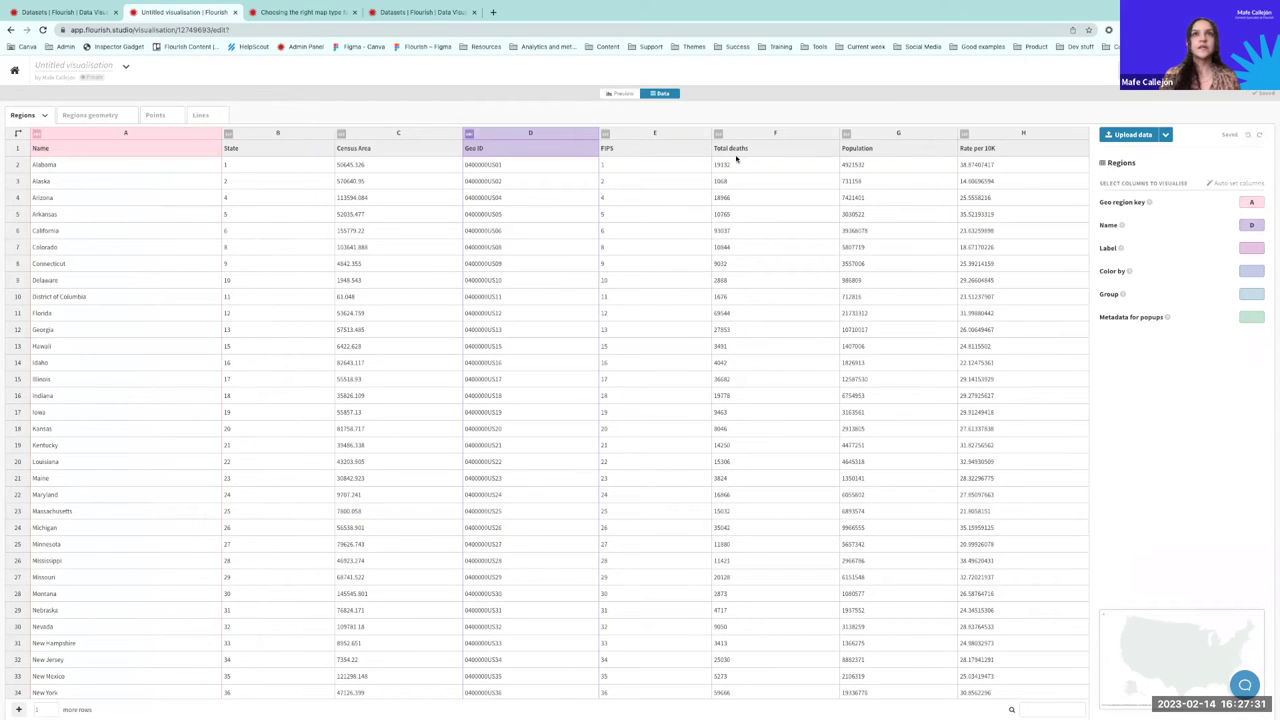
left_click(740, 130)
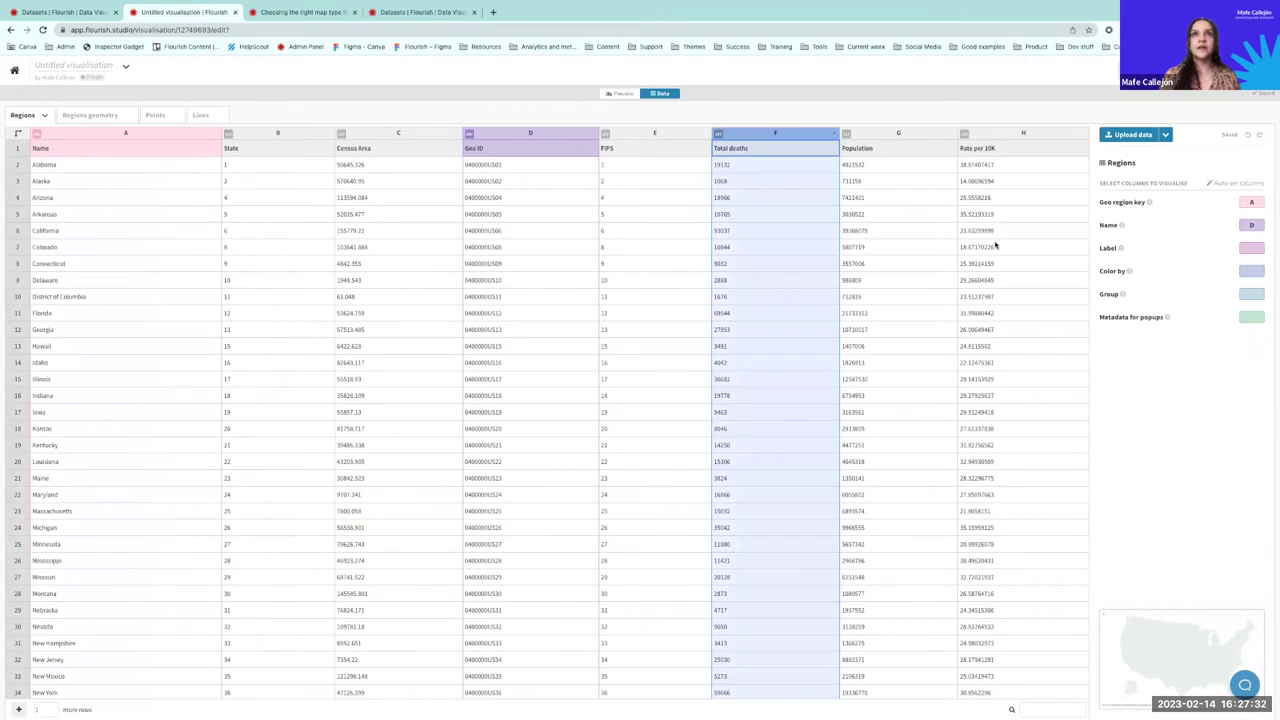
left_click(1251, 272)
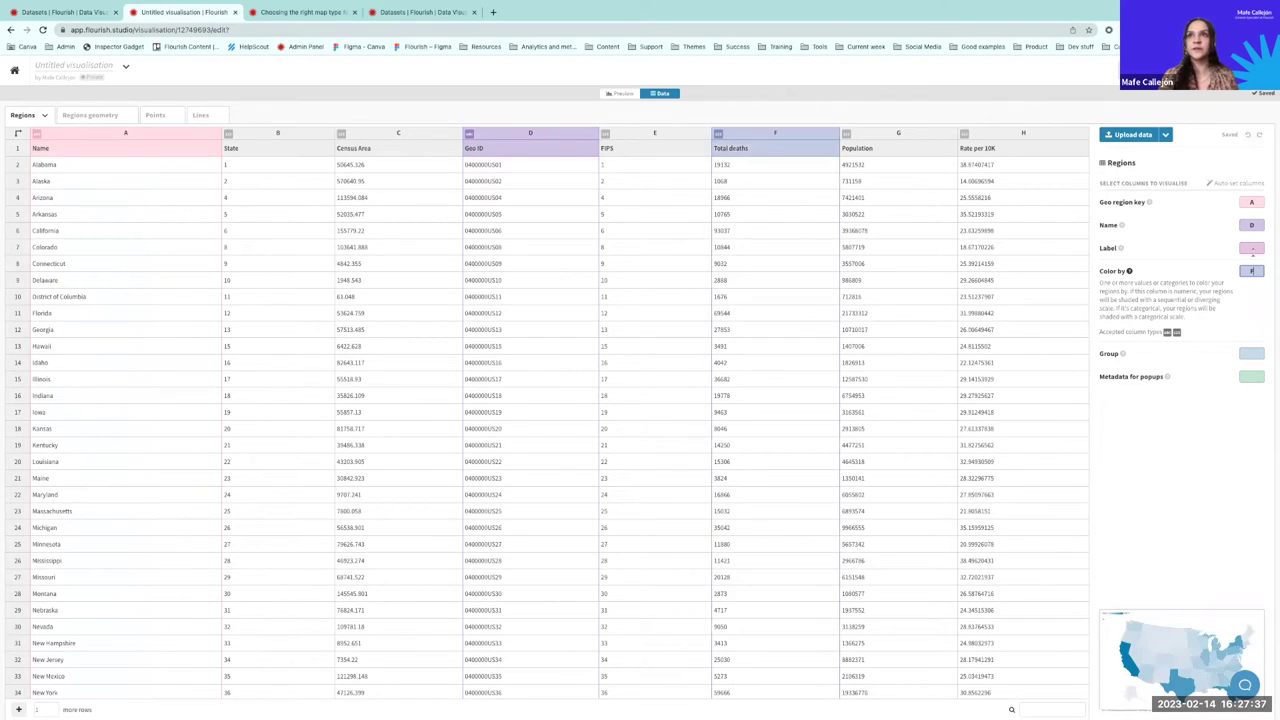
left_click(620, 94)
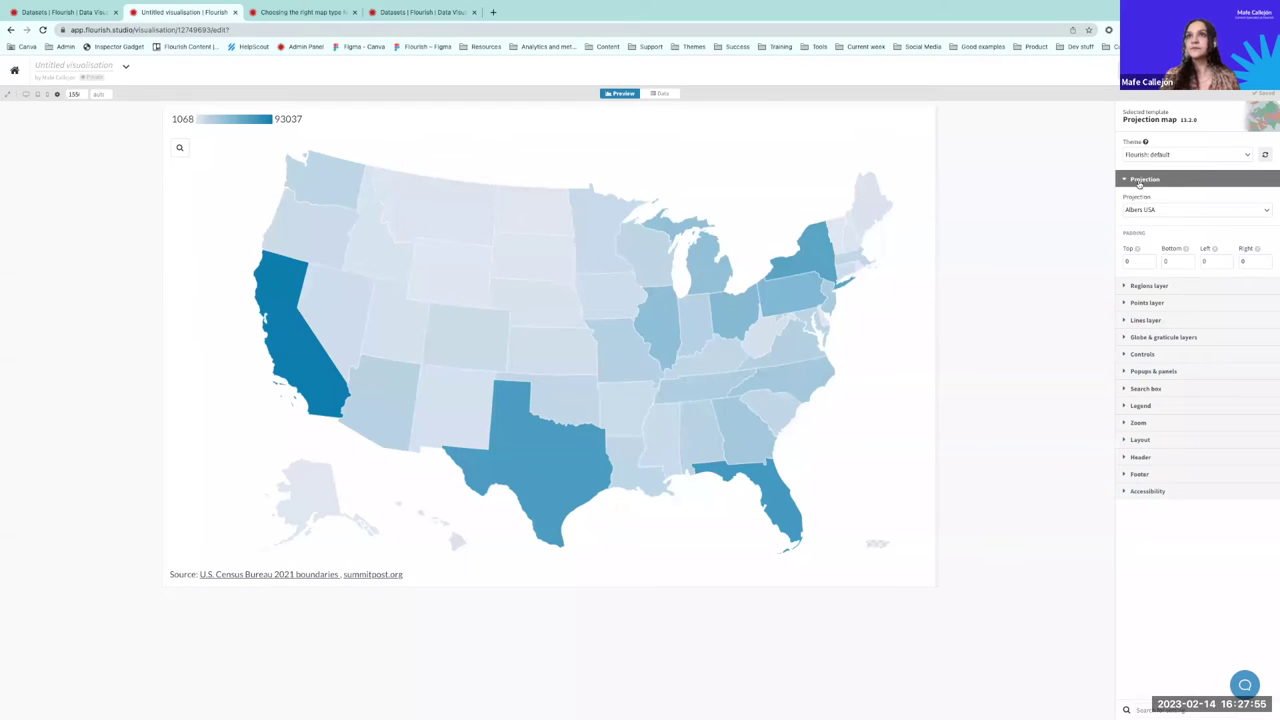
Step: Change the map projection to Albers (30° & 45°)
left_click(1140, 181)
left_click(1140, 180)
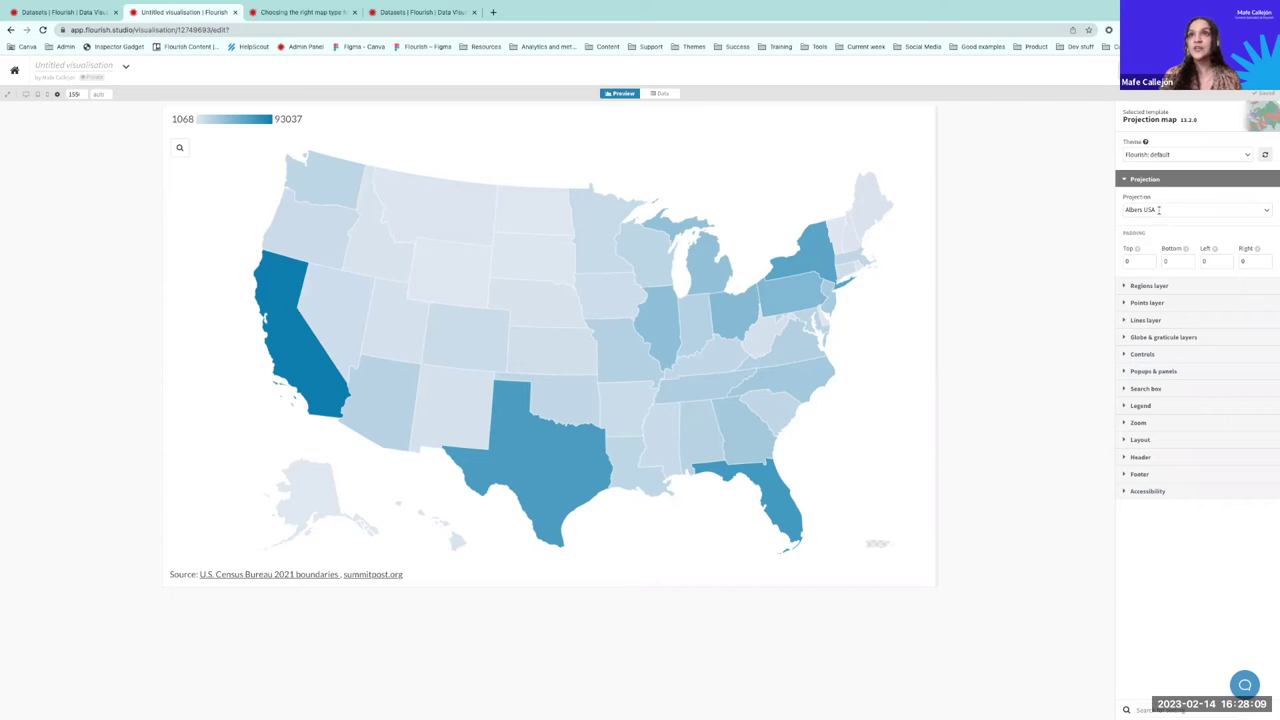
left_click(1157, 210)
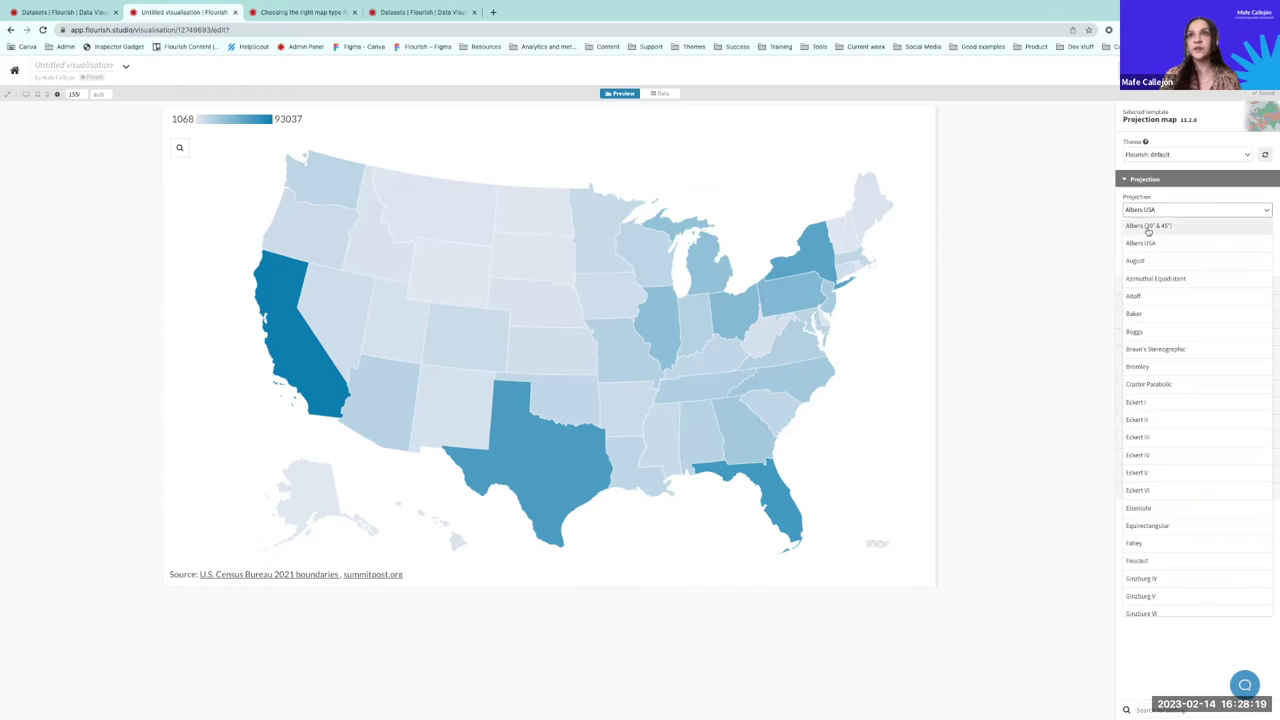
left_click(1152, 227)
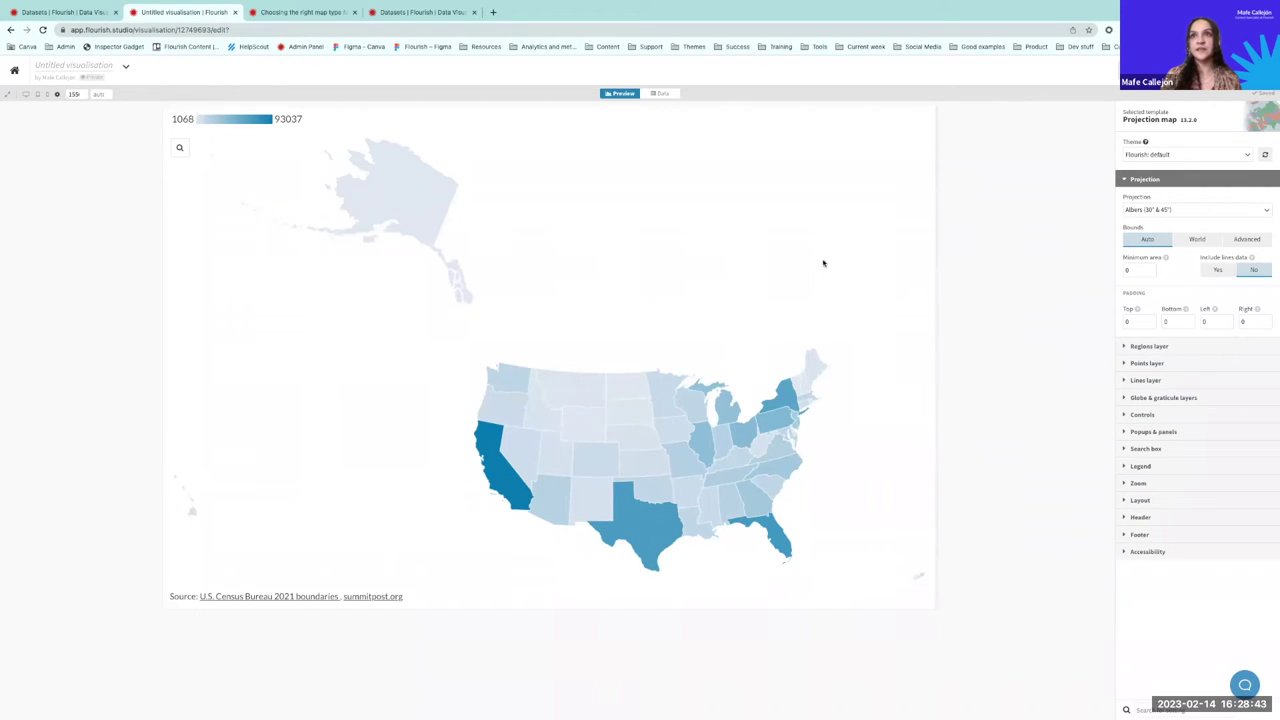
Step: Change the map projection to Albers USA
left_click(1147, 207)
left_click(1145, 244)
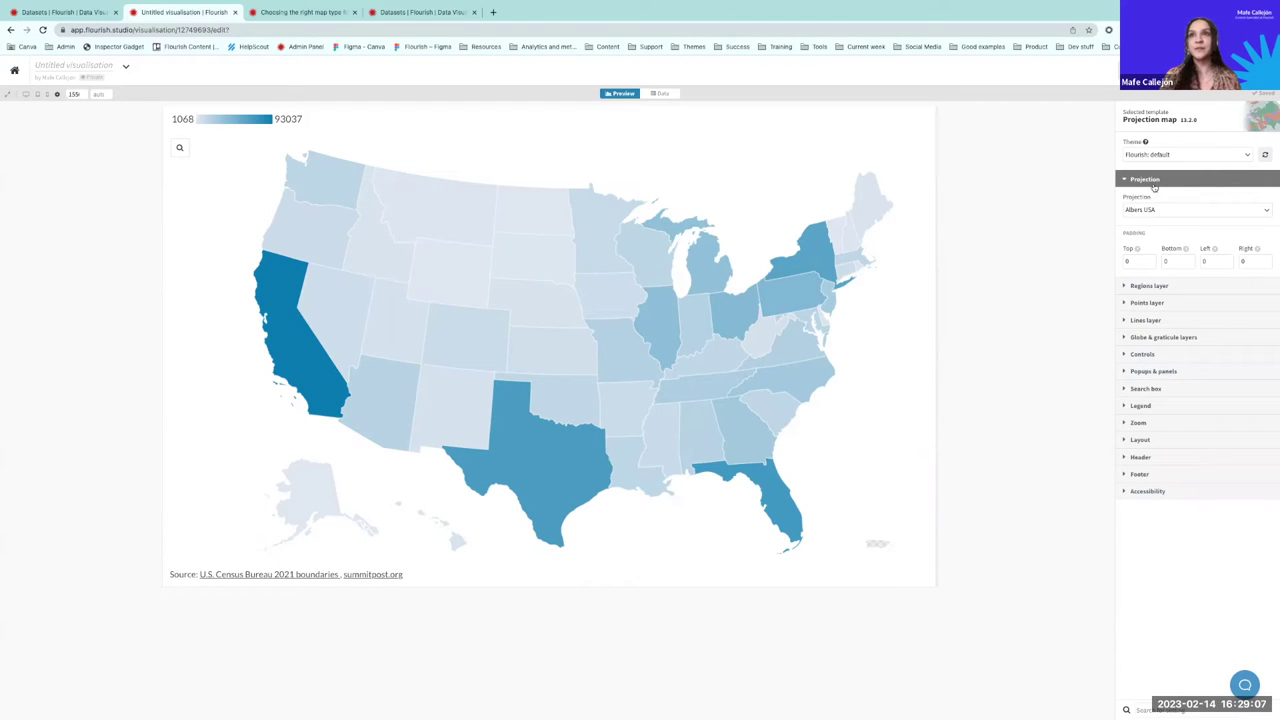
left_click(1153, 184)
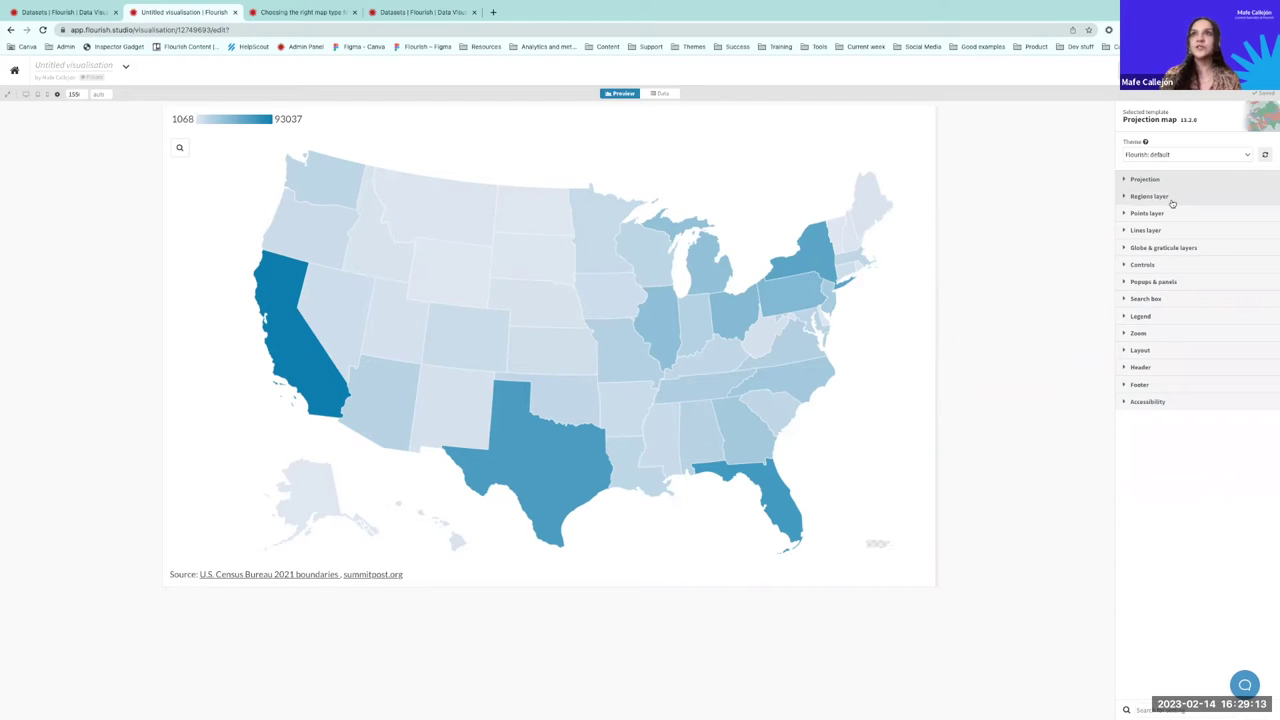
Step: Open the Regions layer settings and switch the visualisation's theme to No theme
left_click(1172, 198)
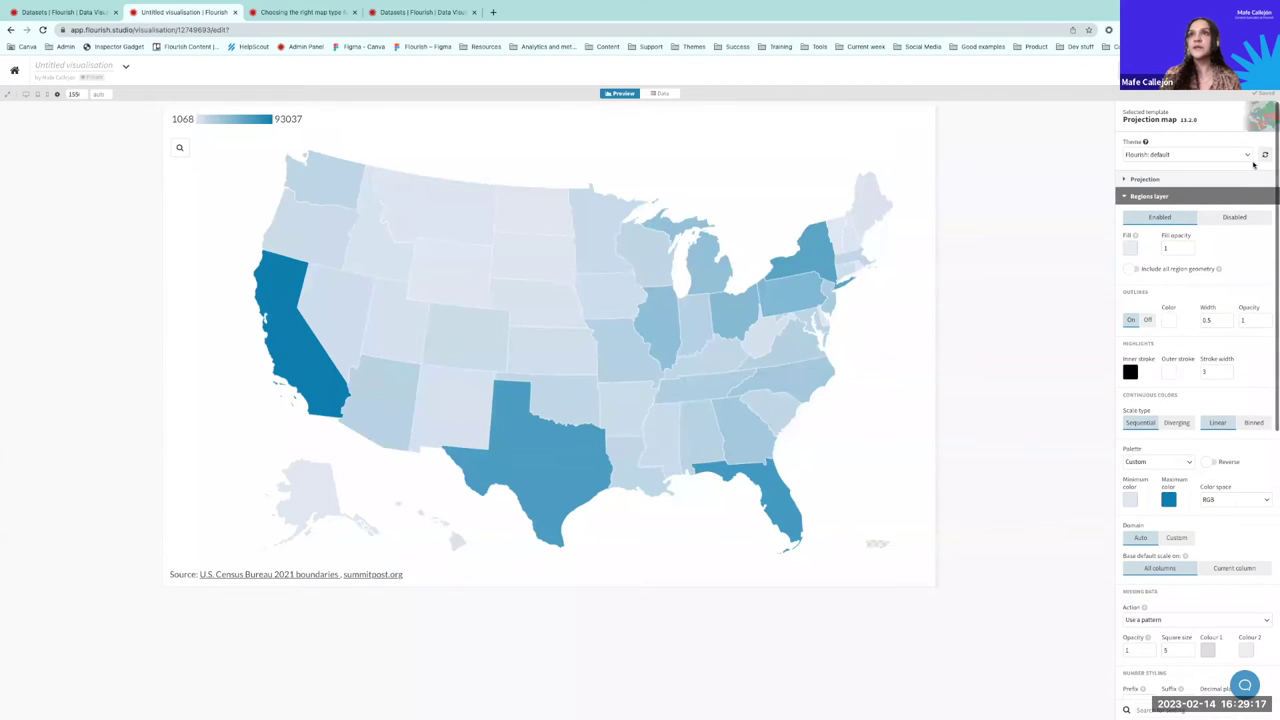
left_click(1185, 154)
left_click(1150, 178)
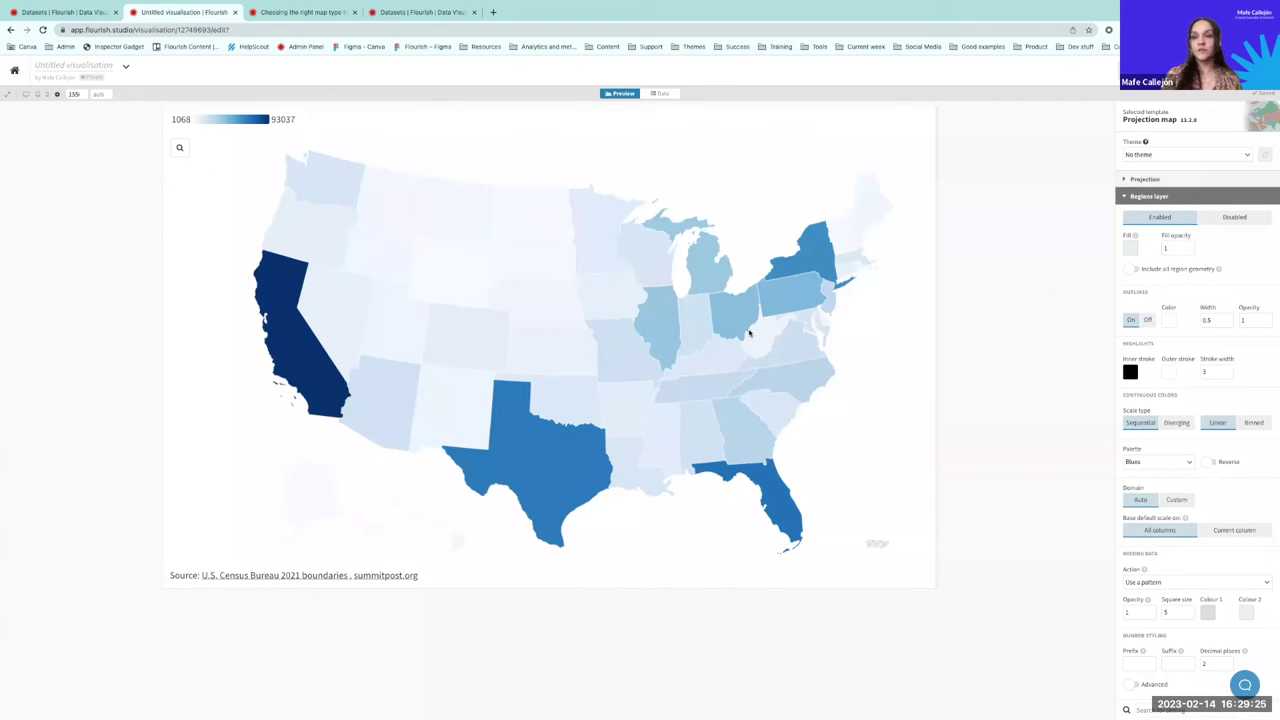
mouse_move(750, 332)
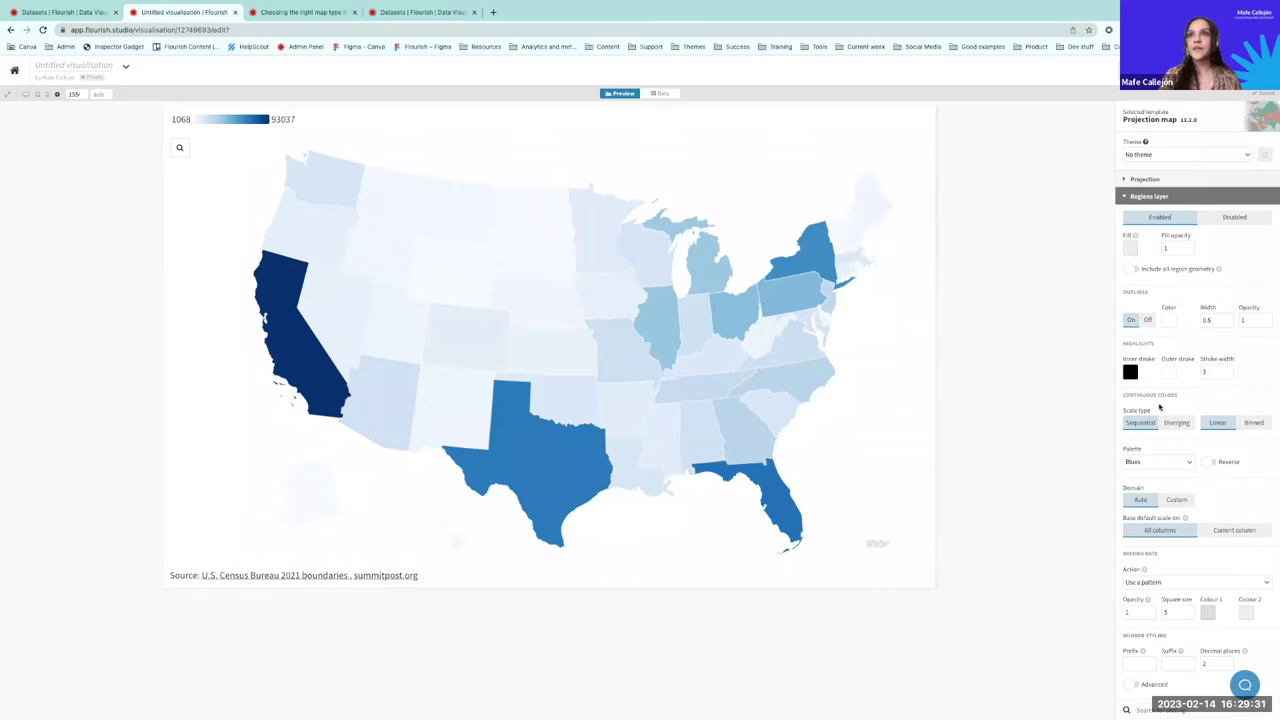
Step: Set the continuous color palette of the regions to Reds
scroll(1159, 400, "down", 3)
scroll(1158, 373, "down", 1)
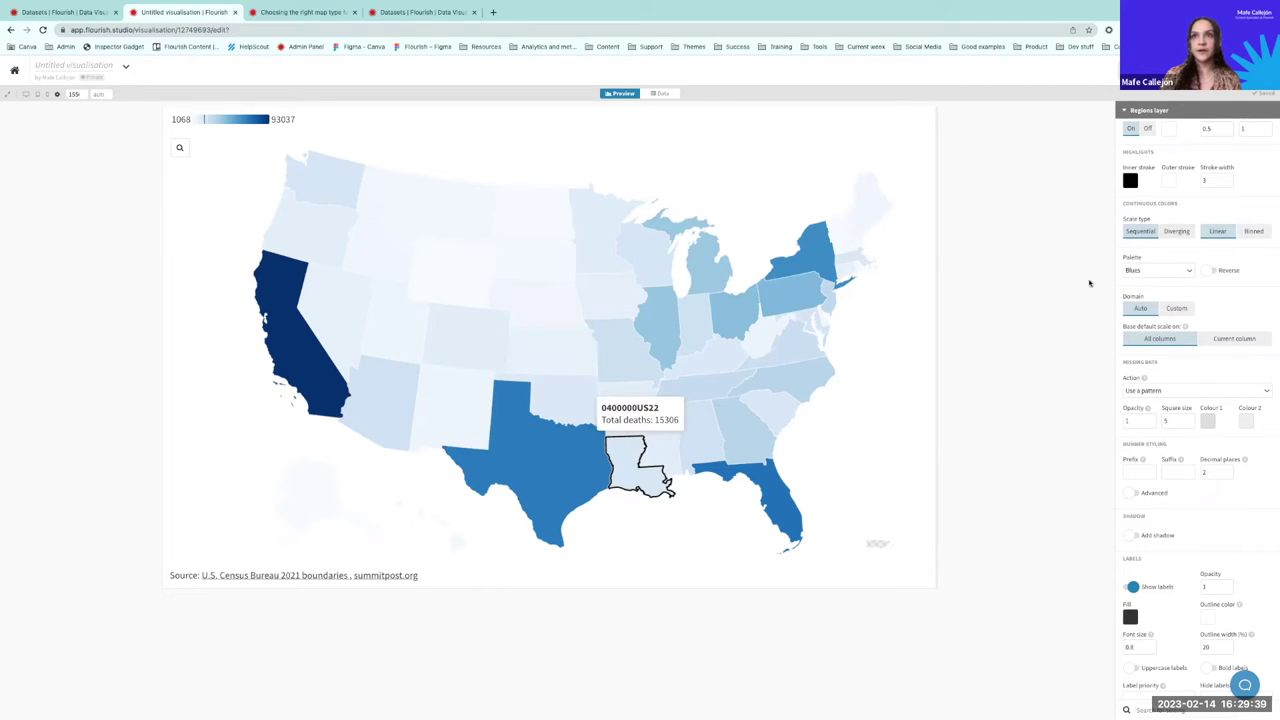
left_click(1188, 268)
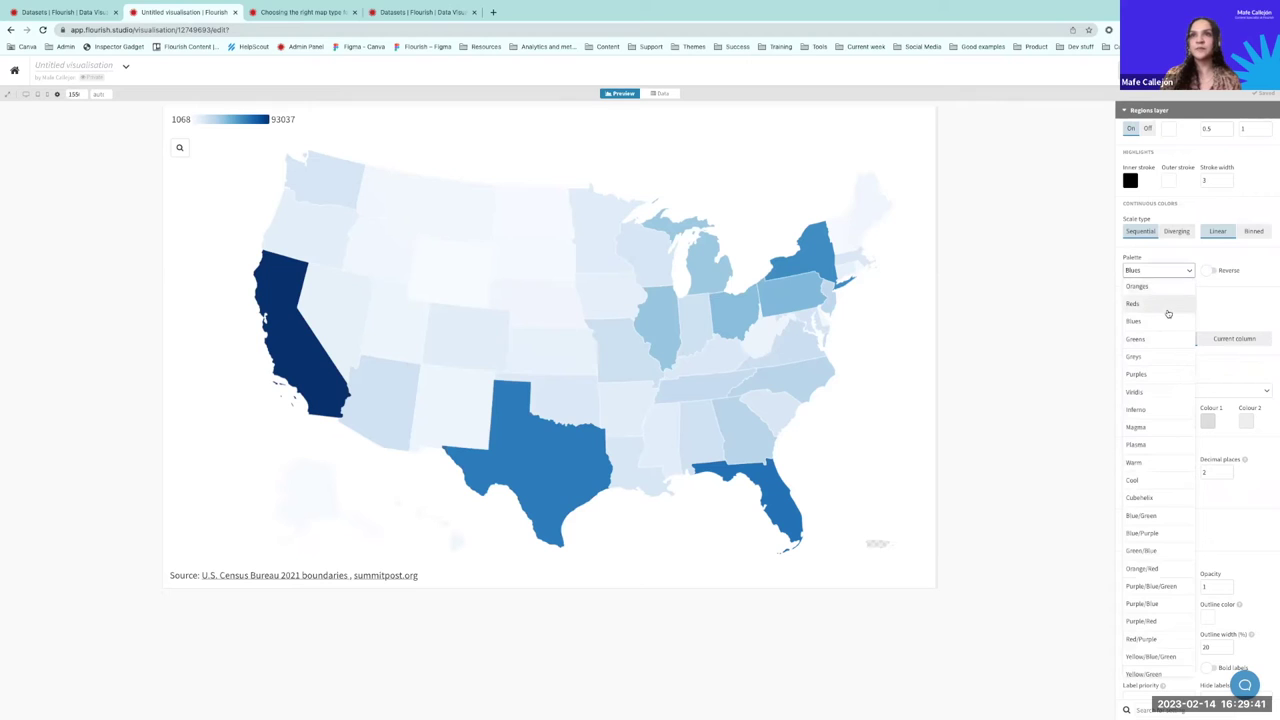
left_click(1164, 307)
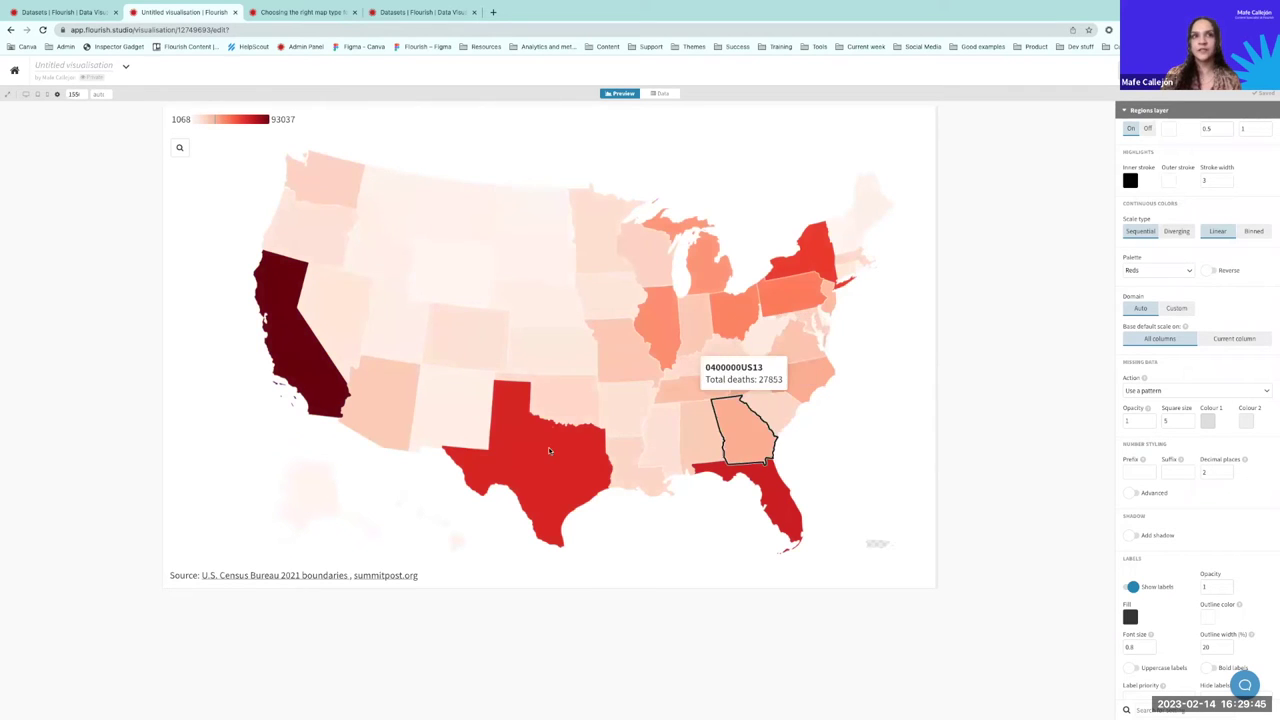
Step: Try the Viridis palette on the regions, both normal and reversed, and return to the unreversed Reds palette
left_click(1187, 272)
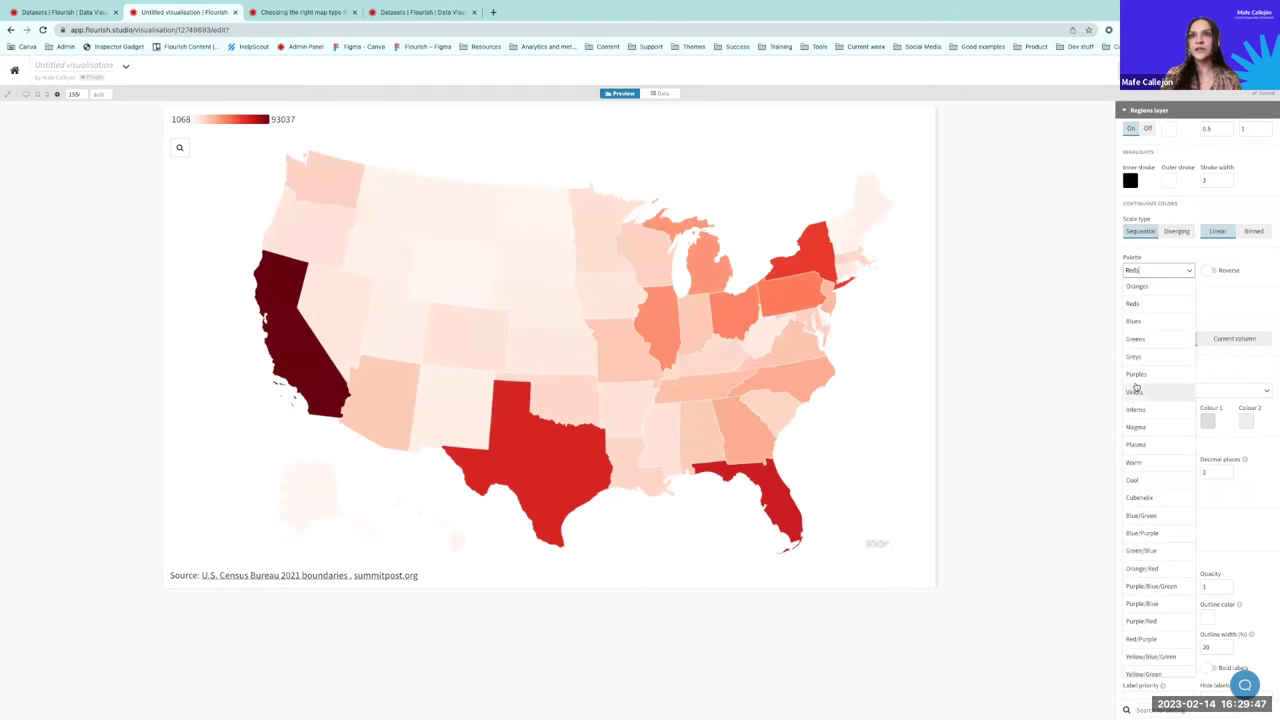
left_click(1140, 374)
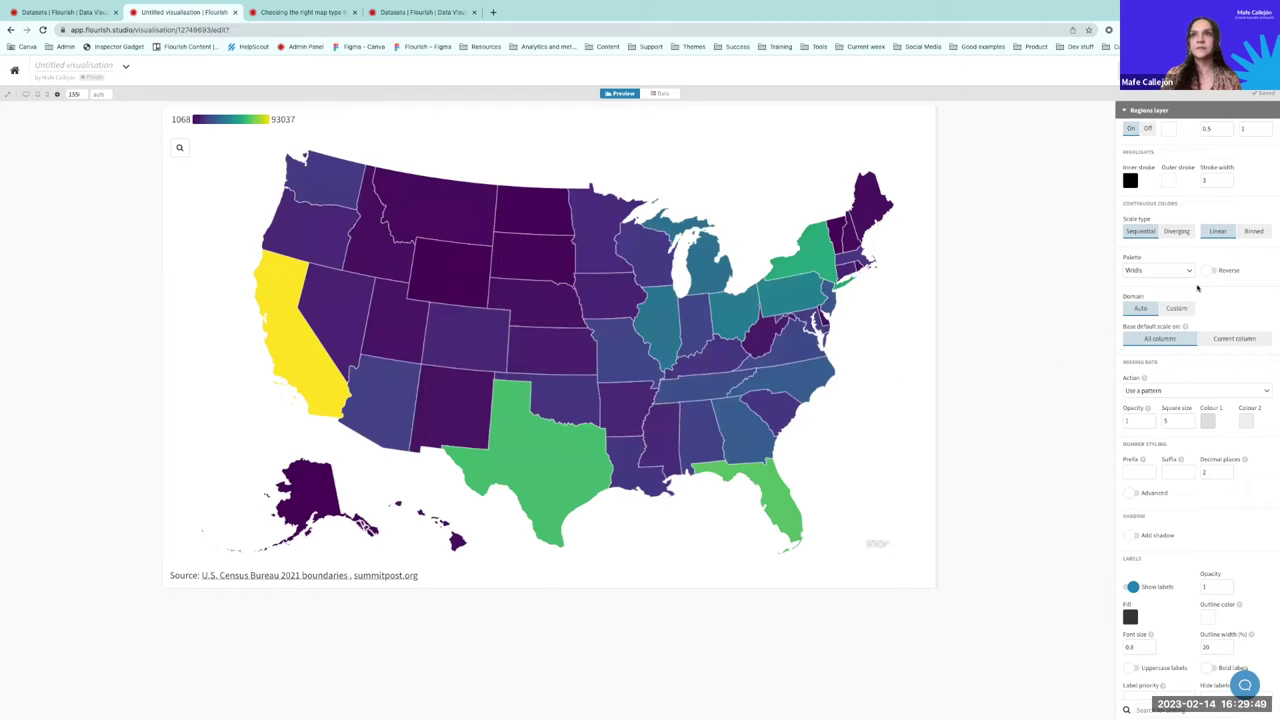
left_click(1210, 271)
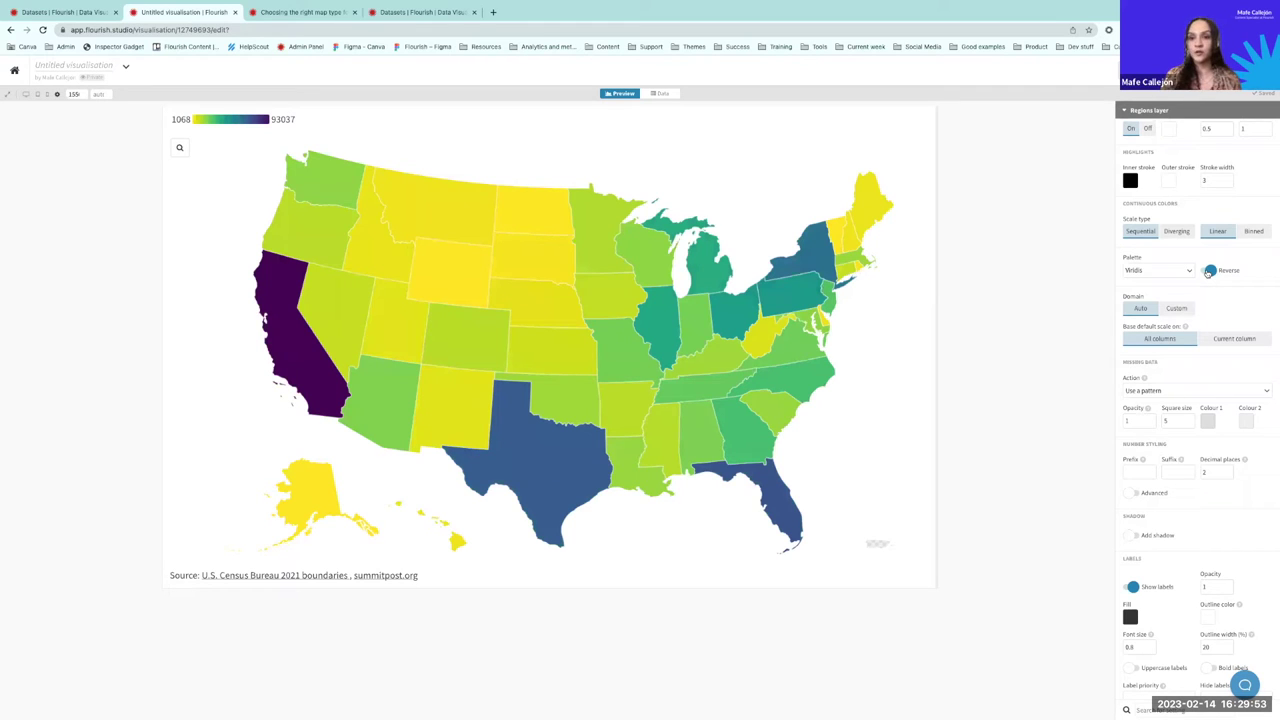
left_click(1209, 272)
left_click(1189, 270)
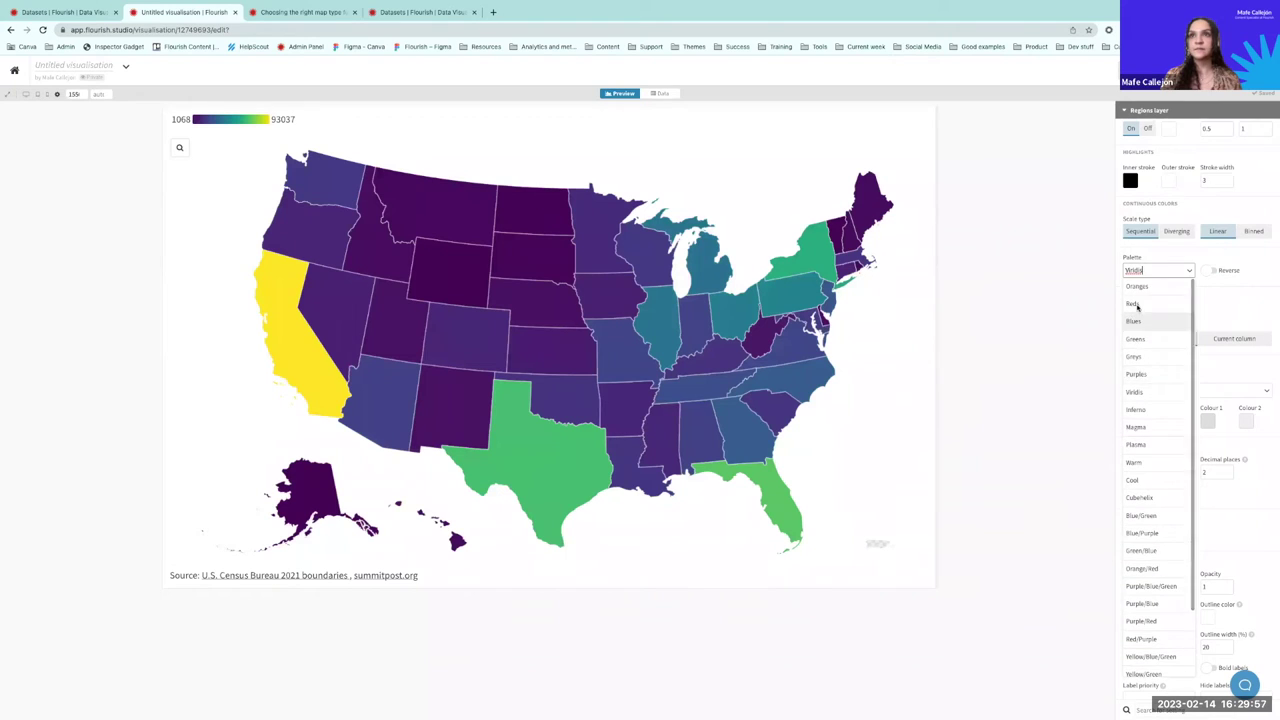
left_click(1134, 303)
Step: Change the outline color of the regions to black (RGB 0, 0, 0)
scroll(1188, 390, "up", 2)
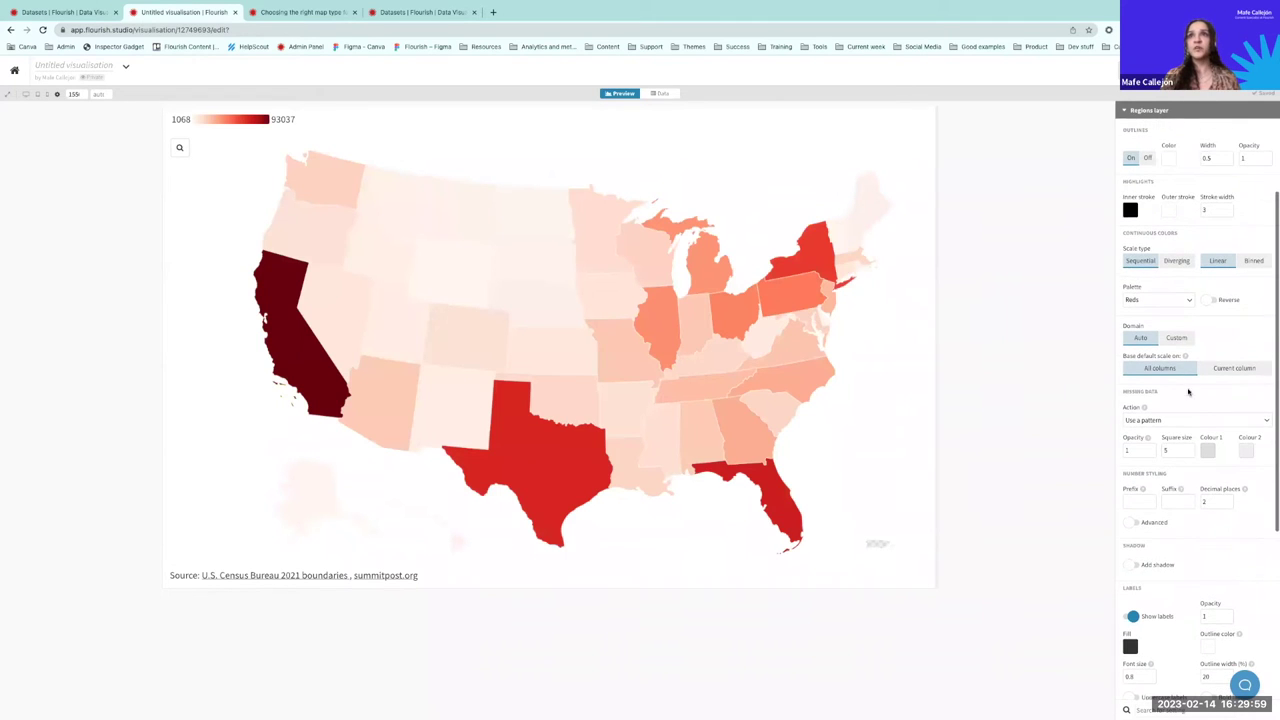
scroll(1183, 345, "up", 2)
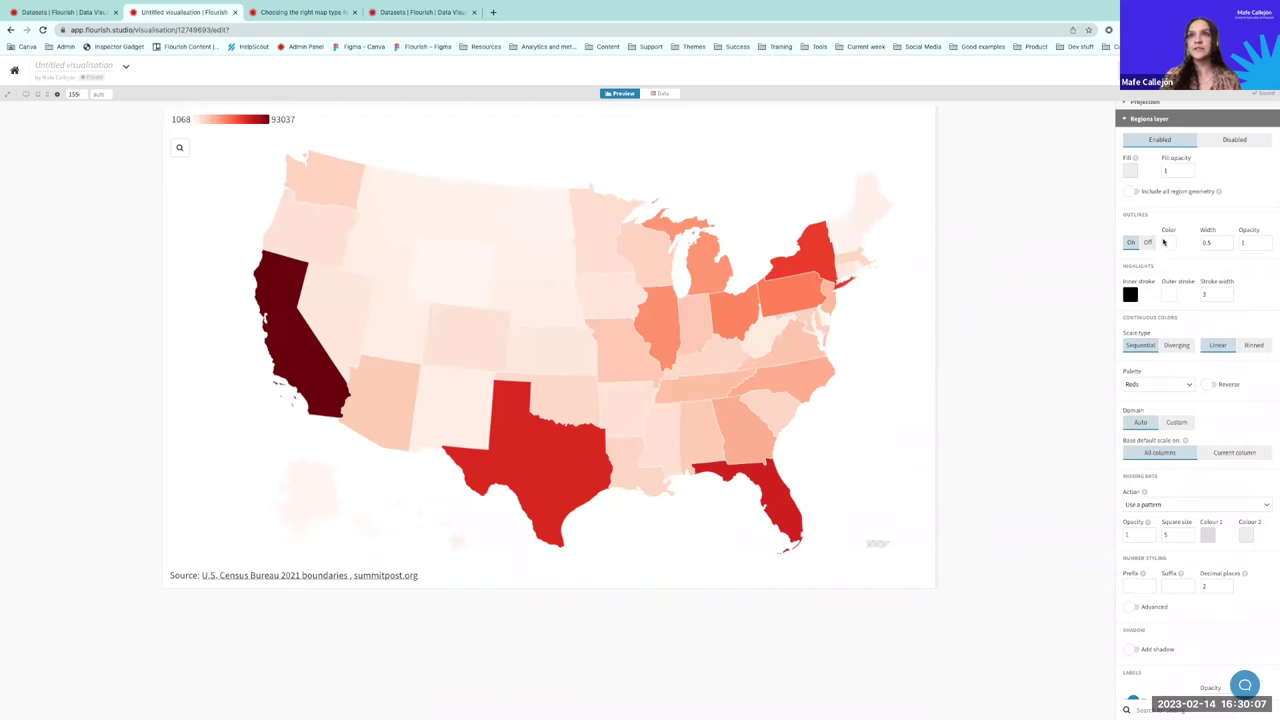
left_click_drag(1075, 380, 1061, 366)
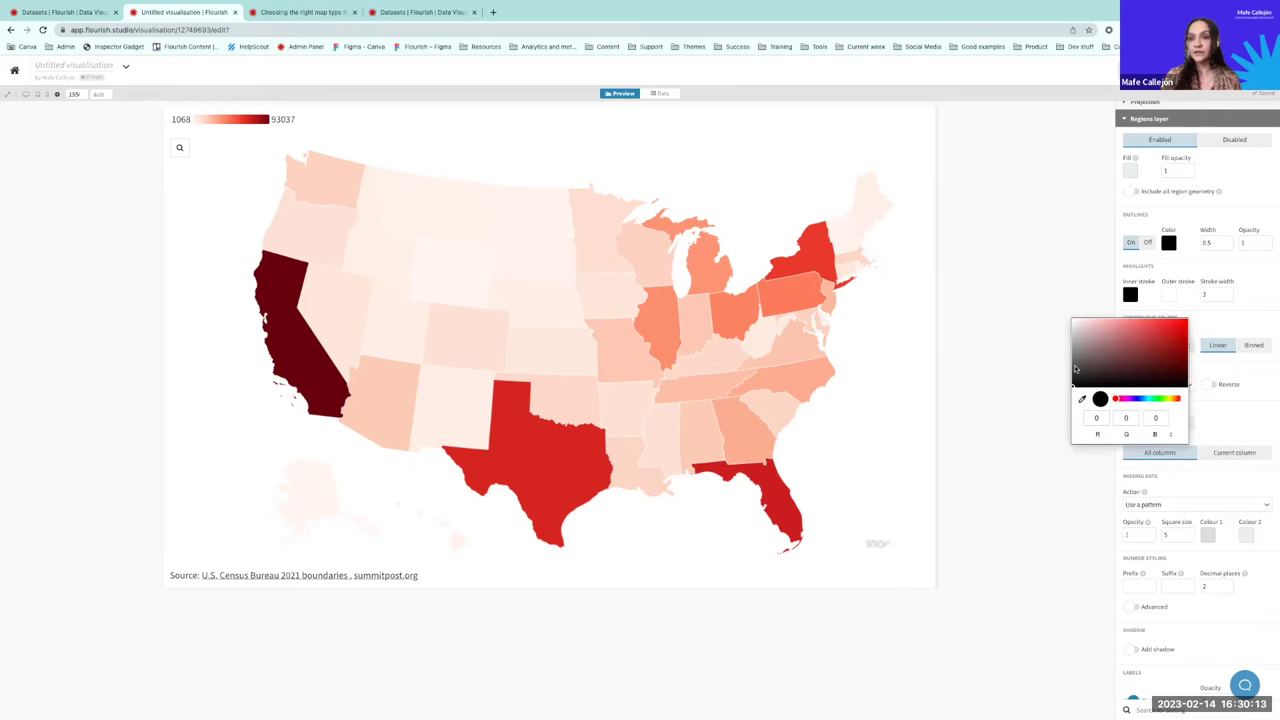
left_click(997, 357)
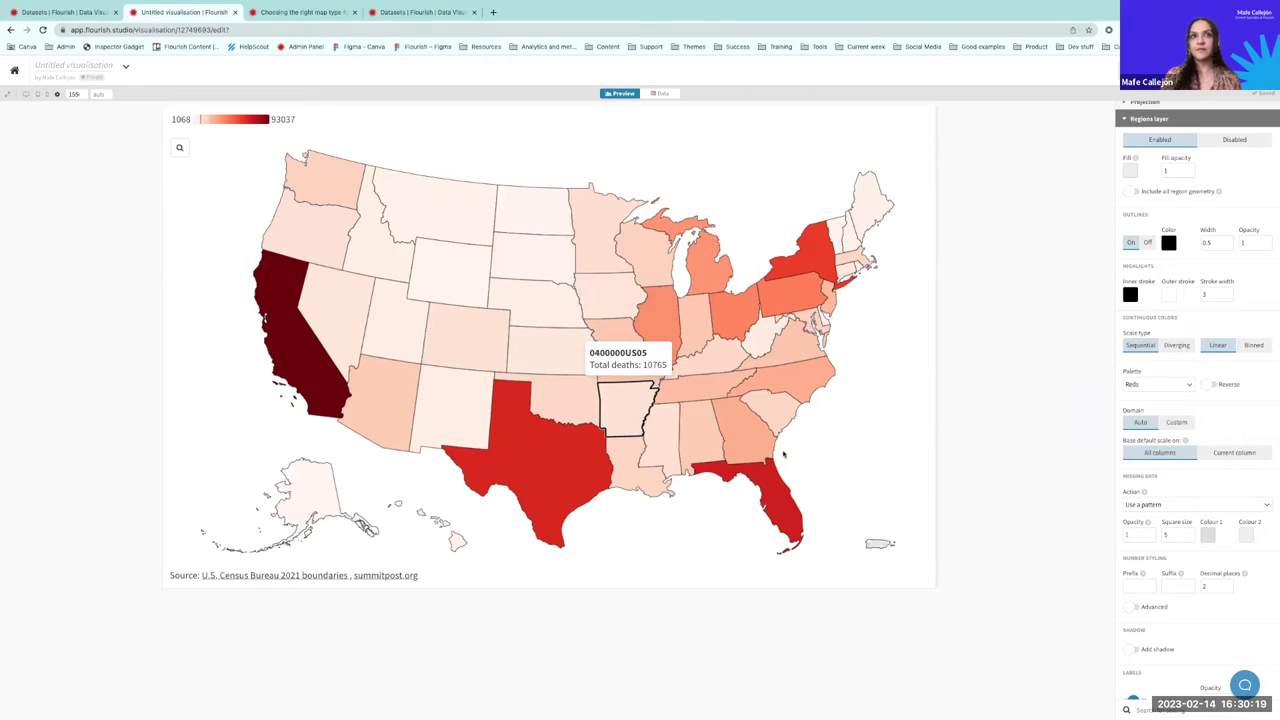
Step: Review the Regions layer settings, including outlines, highlights, color scale, missing data, number styling and labels
scroll(1205, 410, "down", 3)
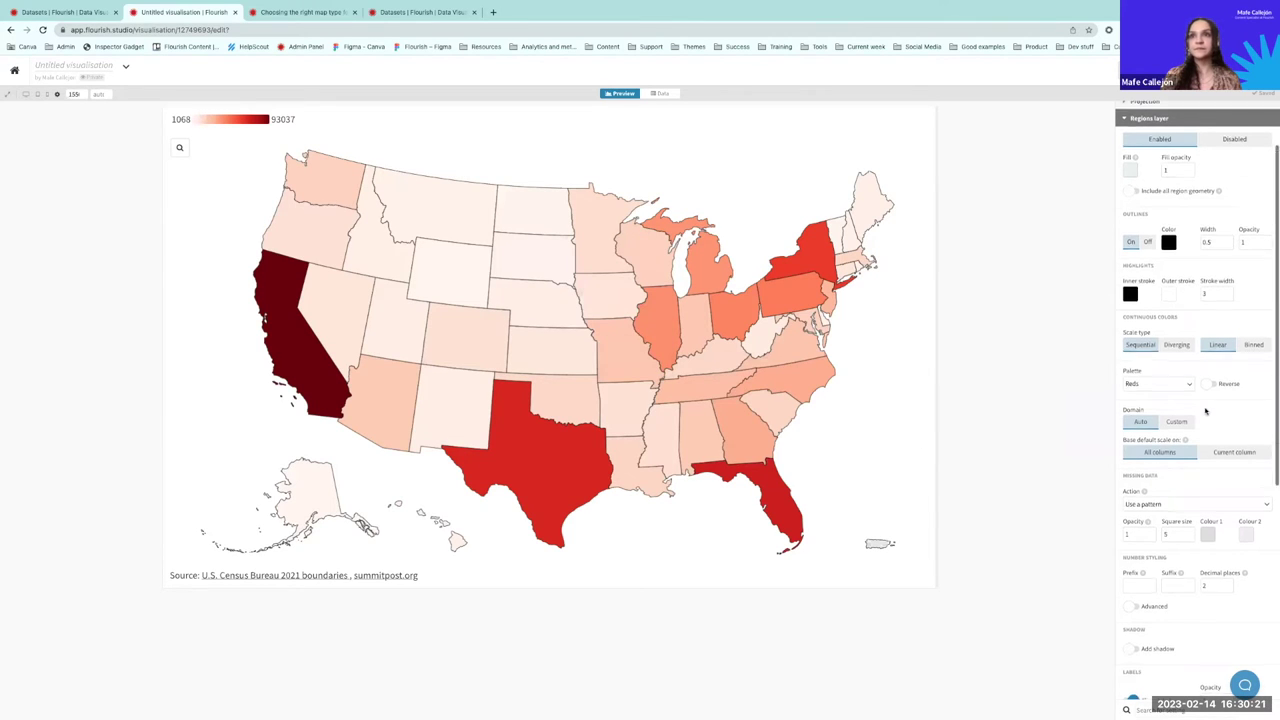
scroll(1205, 410, "up", 2)
scroll(1205, 410, "up", 4)
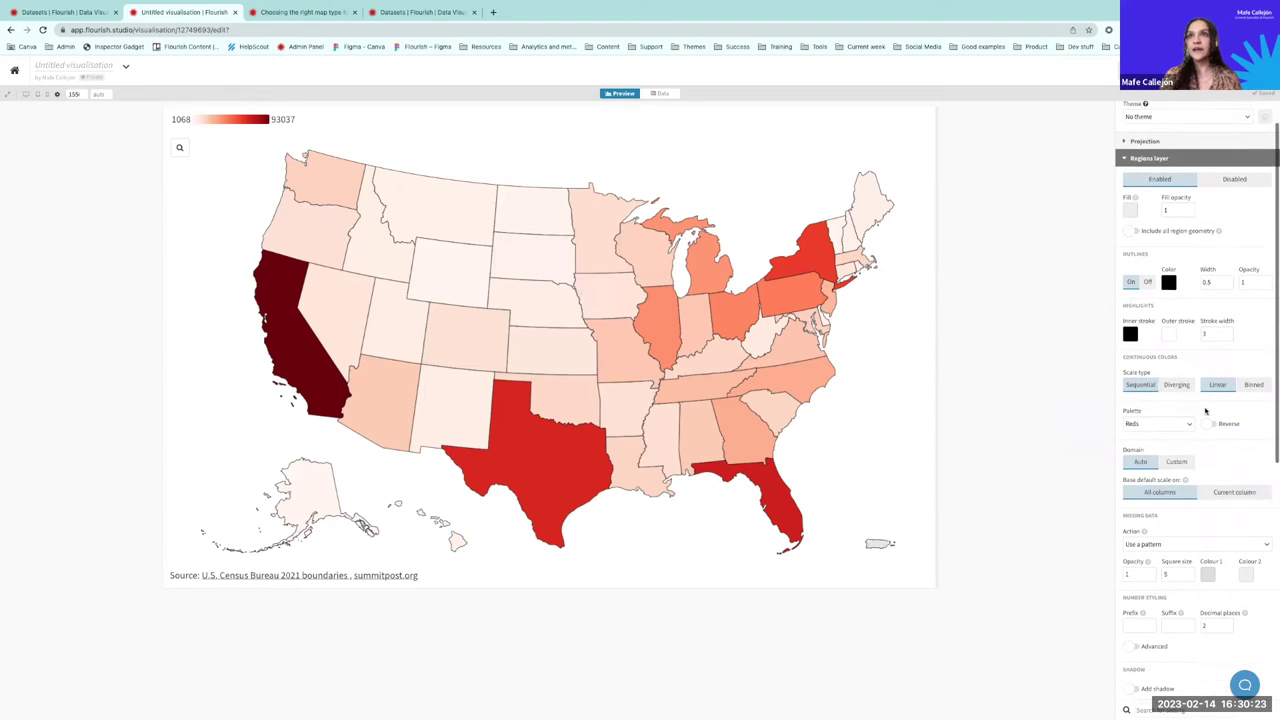
scroll(1190, 403, "down", 4)
scroll(1190, 403, "down", 1)
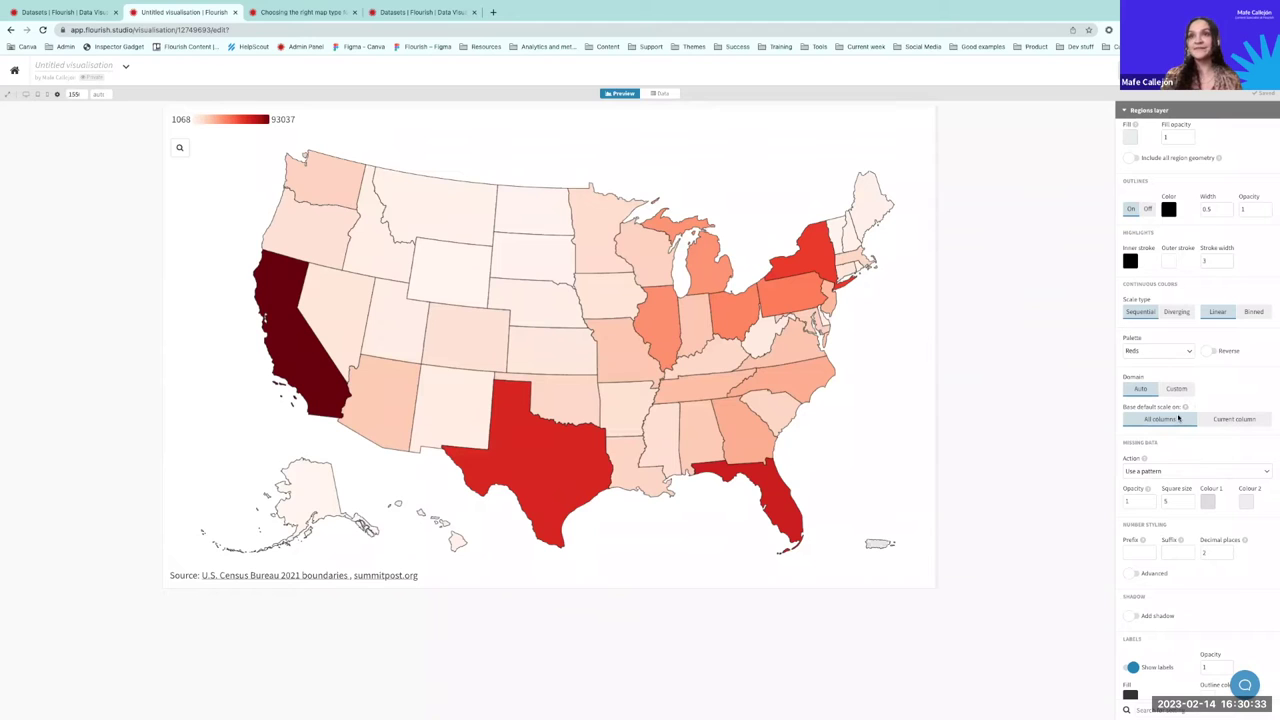
scroll(1180, 418, "down", 1)
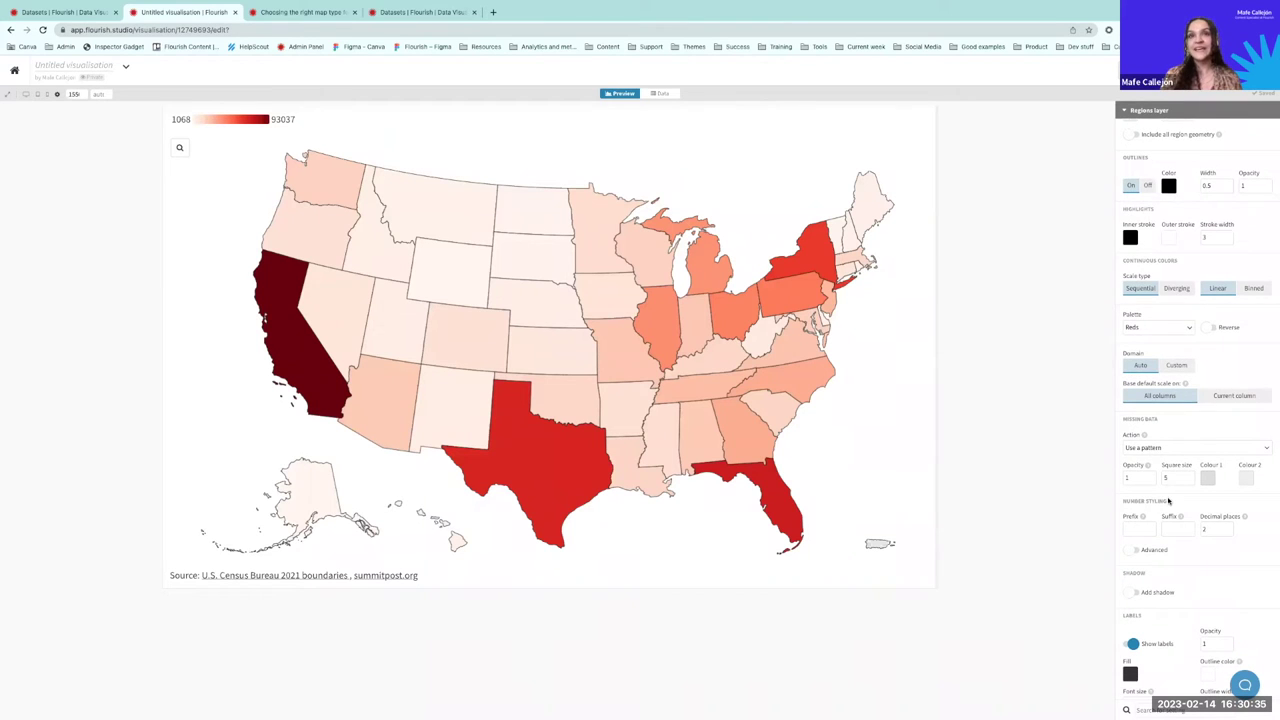
scroll(1168, 500, "down", 1)
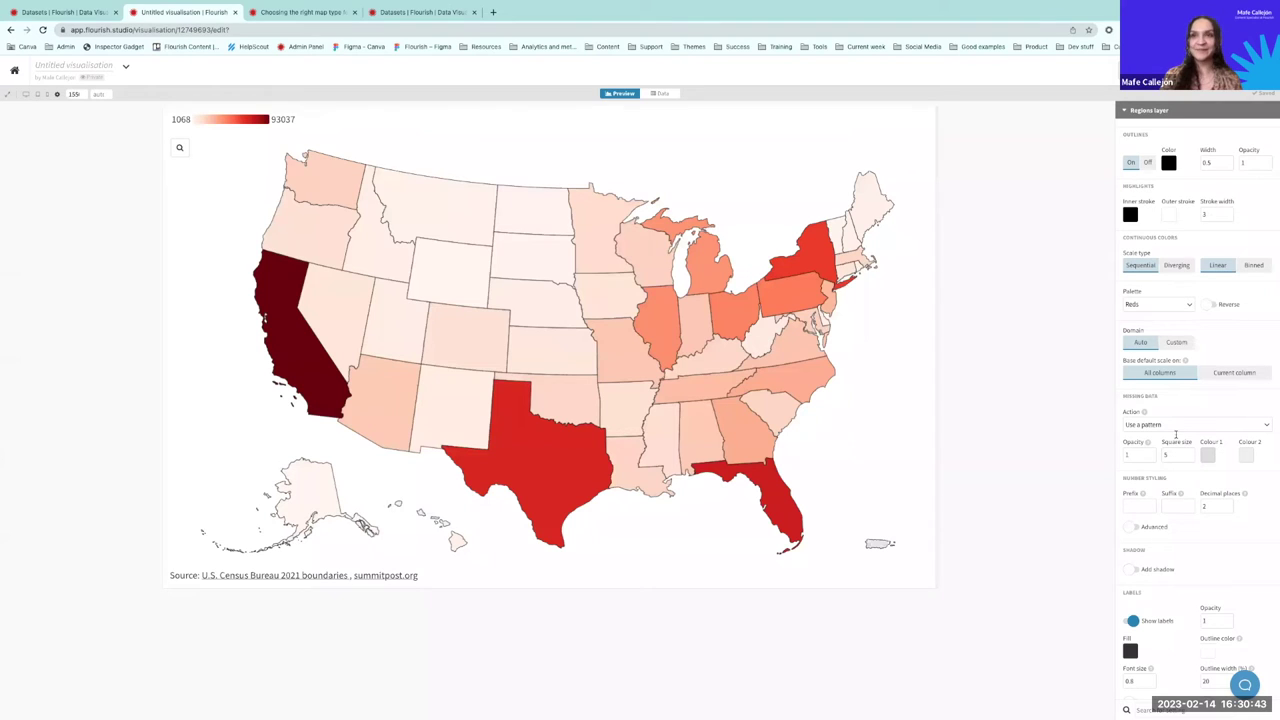
scroll(1186, 343, "up", 2)
scroll(1186, 341, "down", 4)
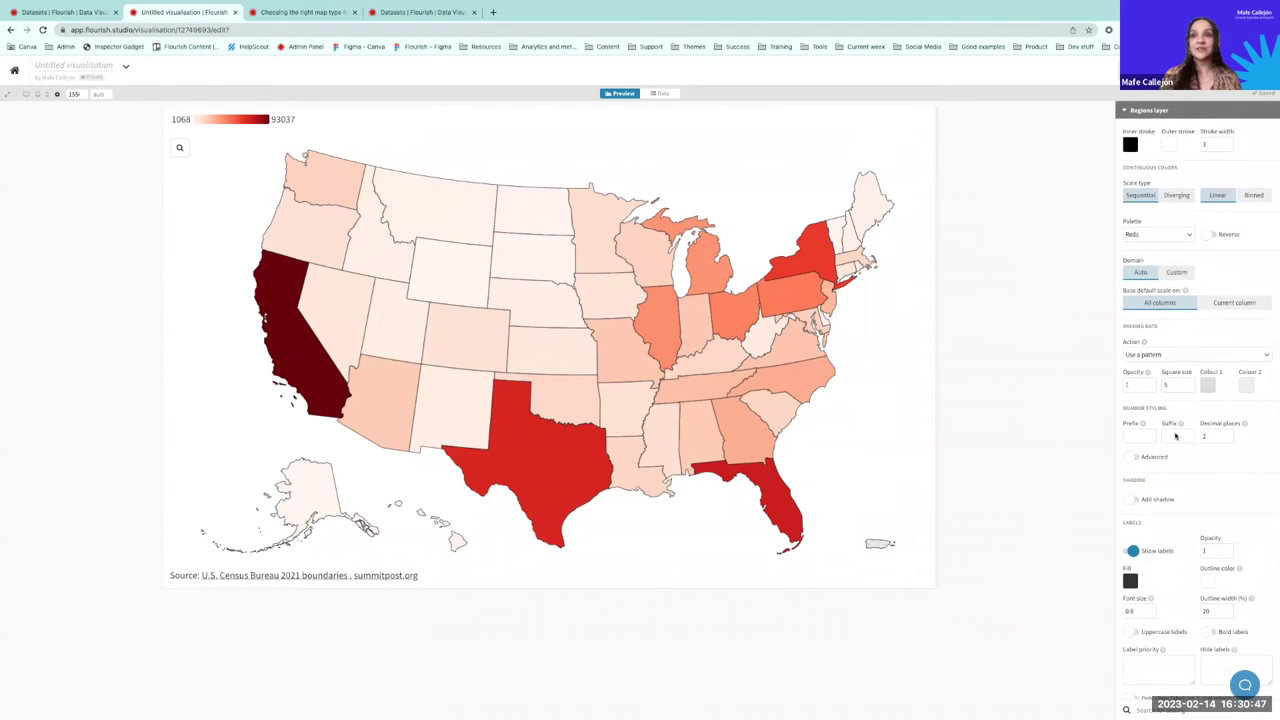
scroll(1175, 436, "down", 5)
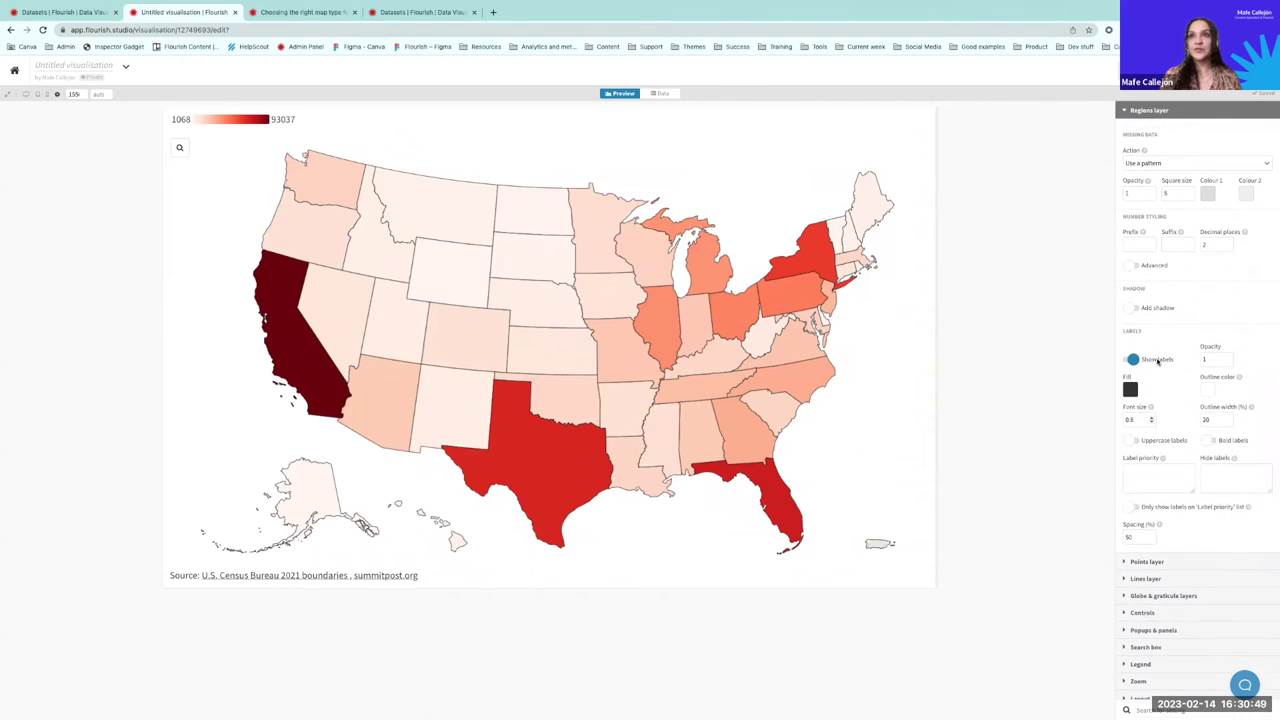
Step: Use the Name column, column A of the Regions sheet, for the region labels and preview the map
left_click(659, 93)
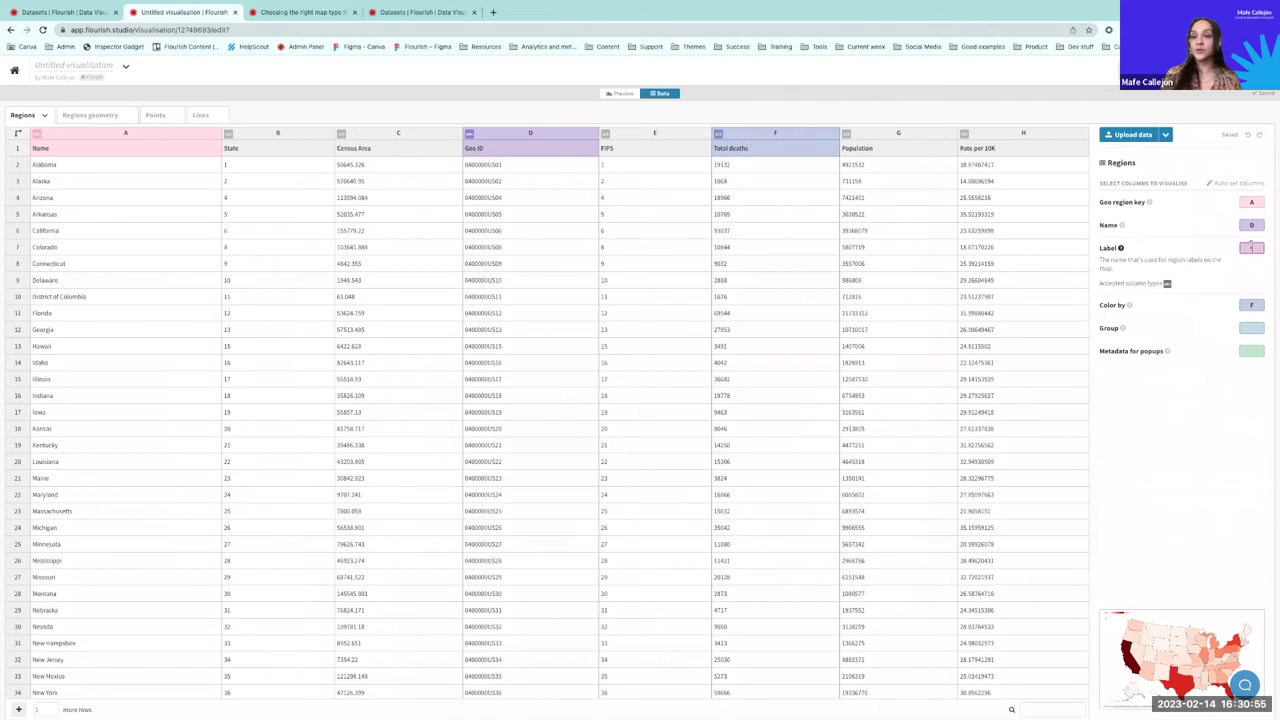
left_click(140, 134)
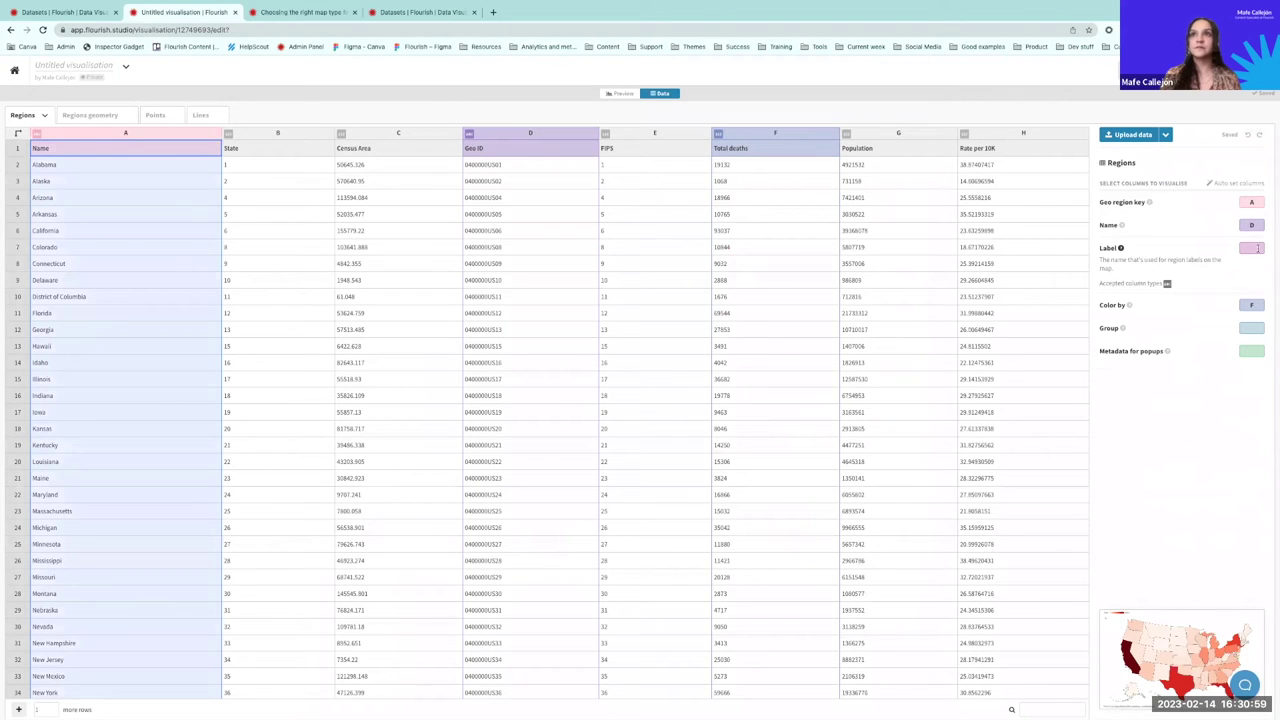
key("Return")
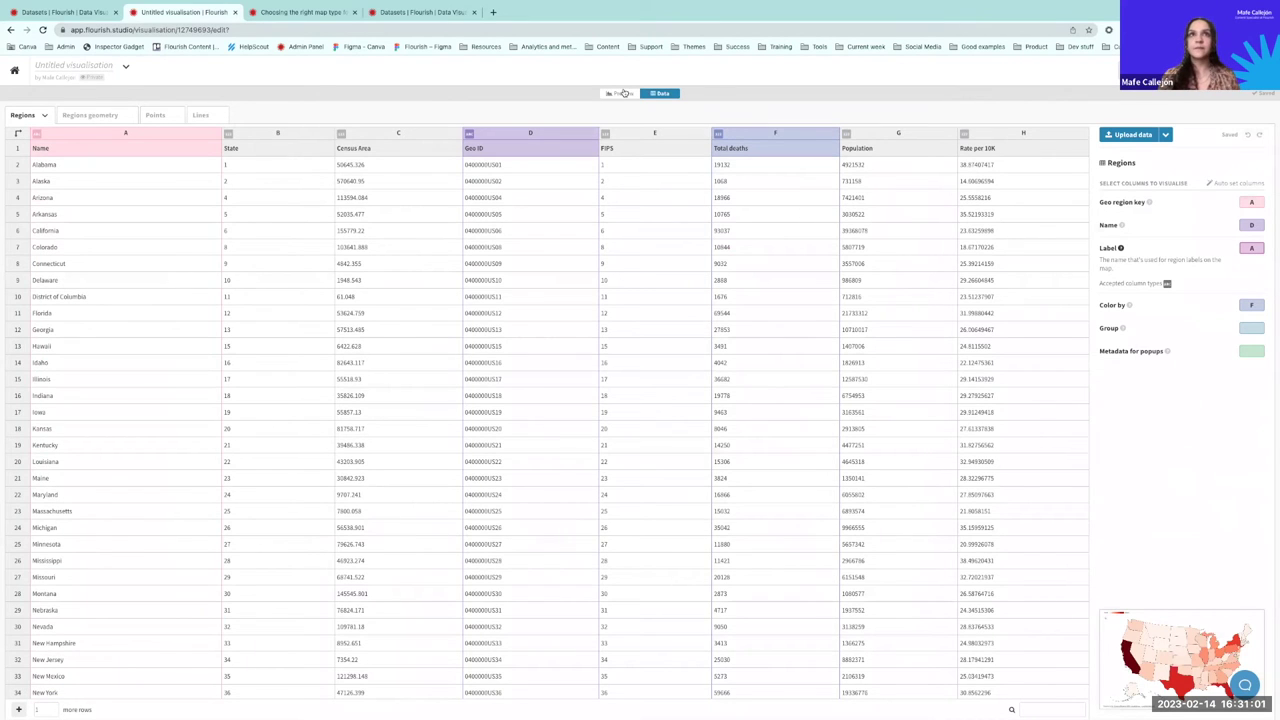
left_click(622, 93)
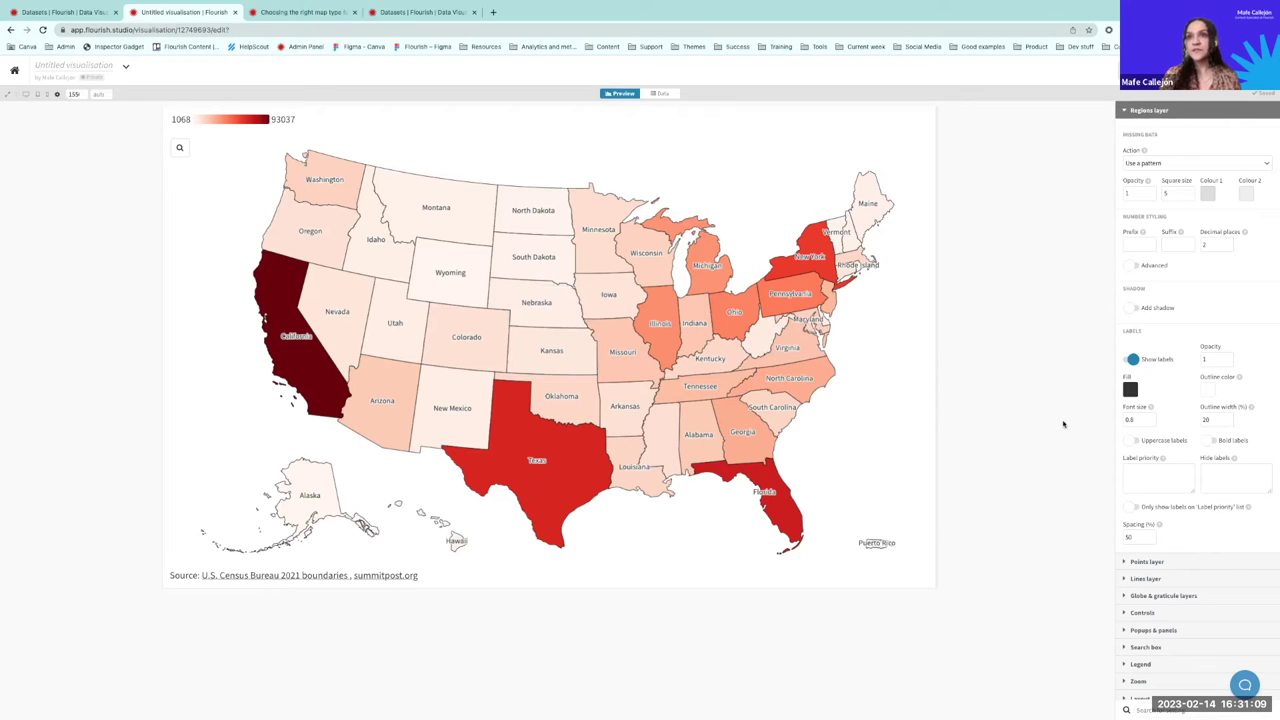
Step: Try uppercase and bold styling on the region labels, switching each option off again
left_click(1139, 470)
scroll(1160, 470, "down", 1)
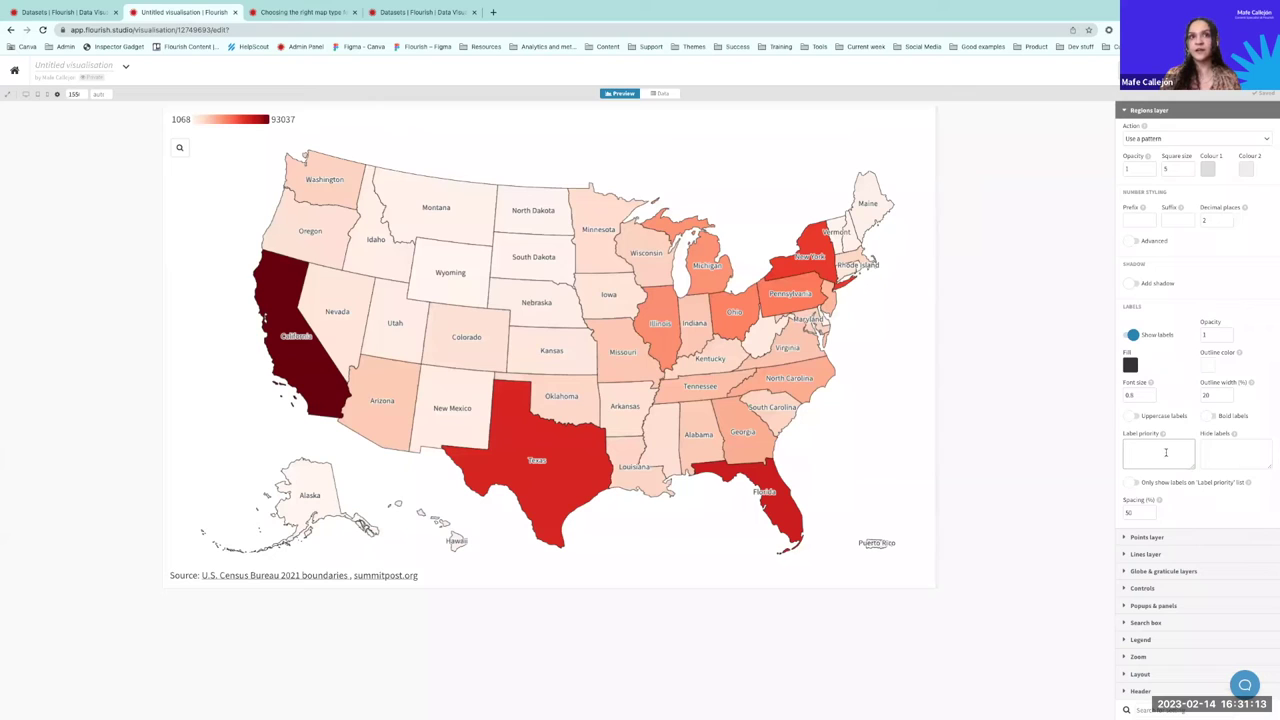
left_click(1133, 417)
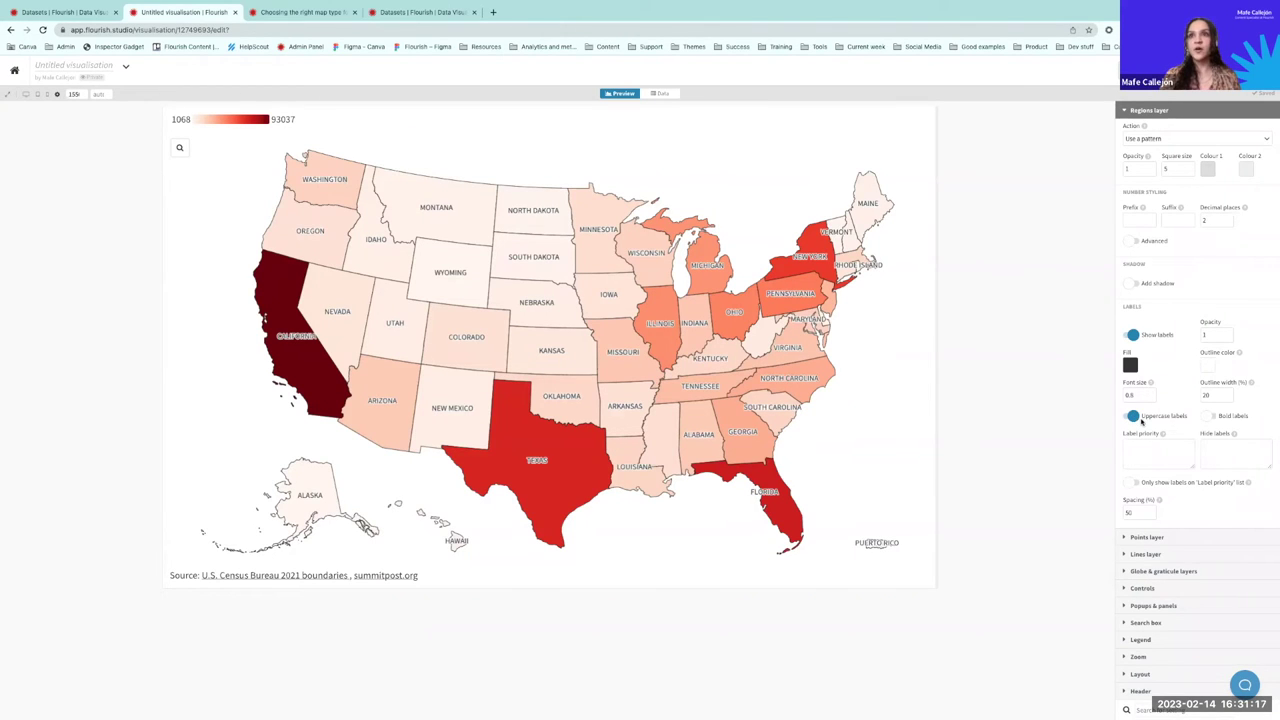
left_click(1134, 418)
left_click(1213, 417)
left_click(1213, 417)
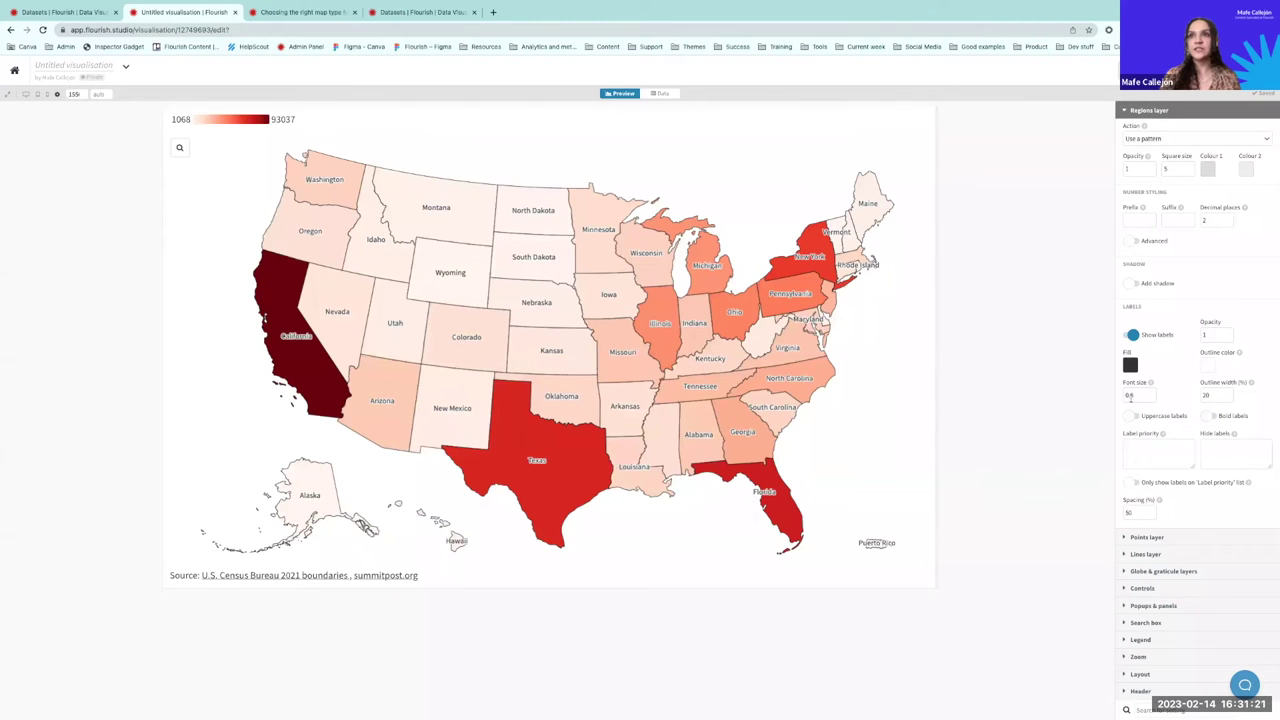
Step: Set the region labels' font size to 1 and test a smaller outline width, restoring it to 20%
left_click(1098, 408)
type("10")
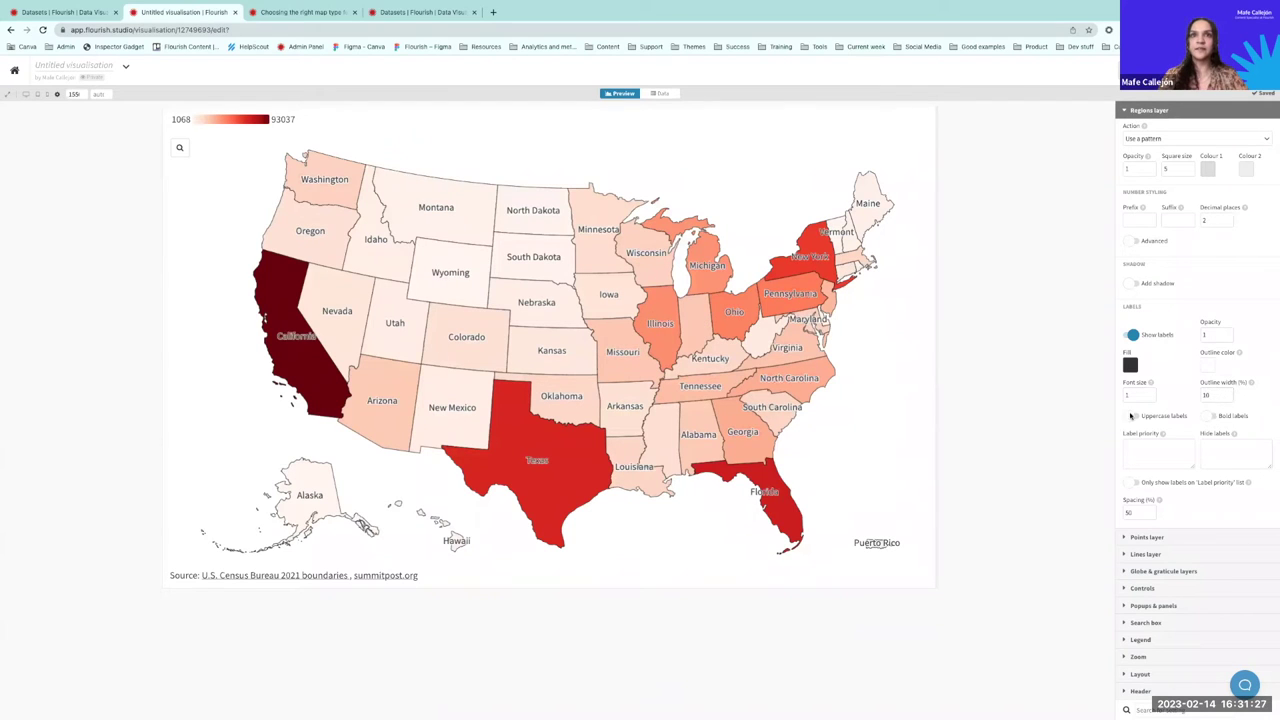
double_click(1207, 395)
type("20")
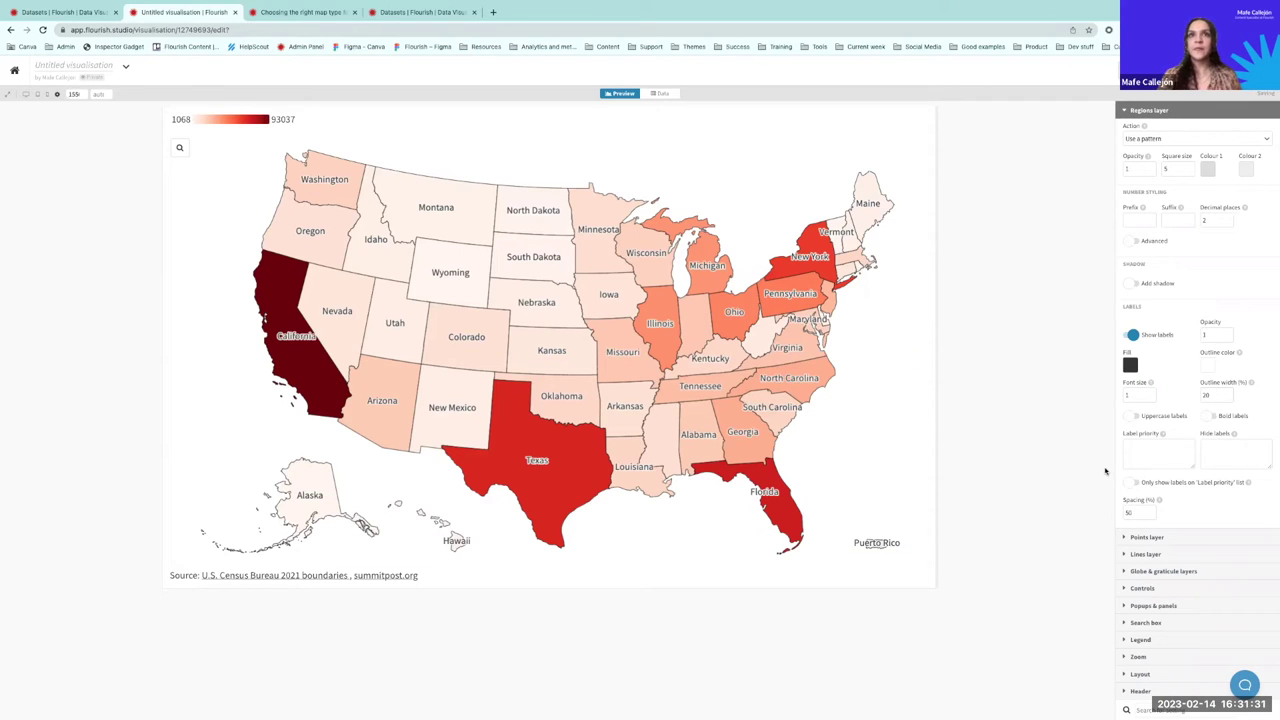
Step: Hide the "Kansas" label on the map
left_click(1150, 445)
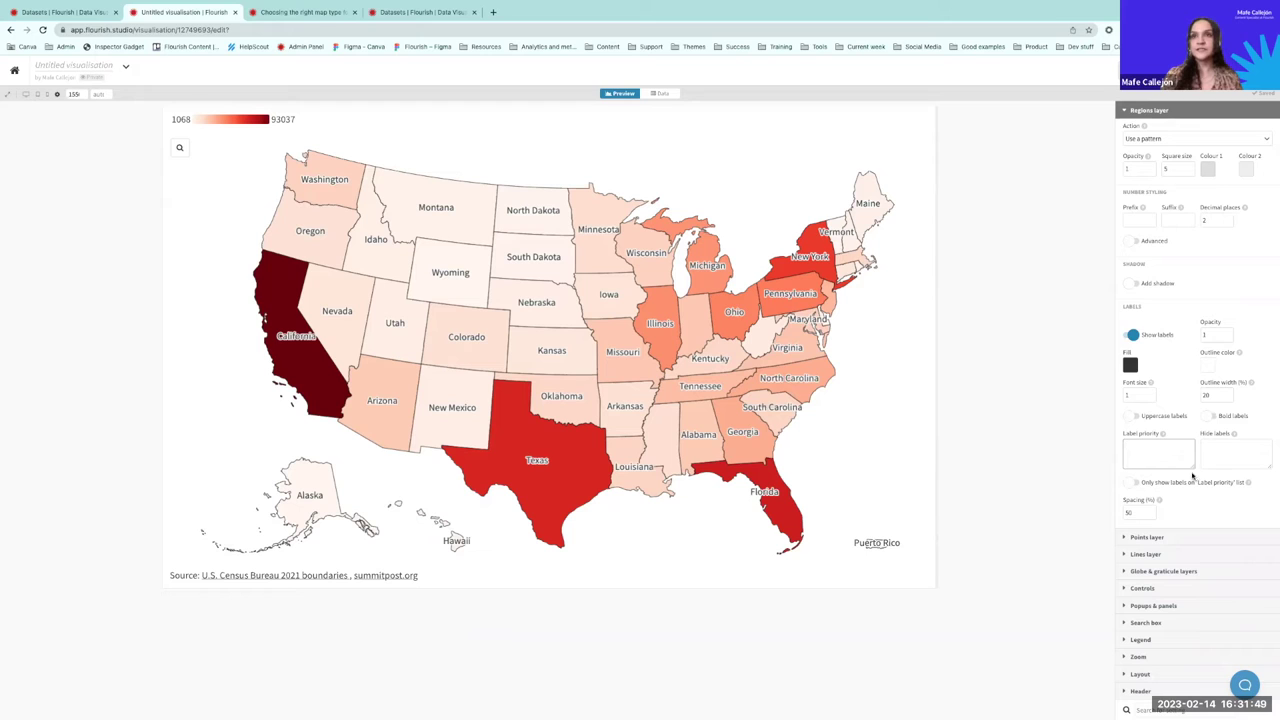
left_click(1220, 457)
type("Kansas")
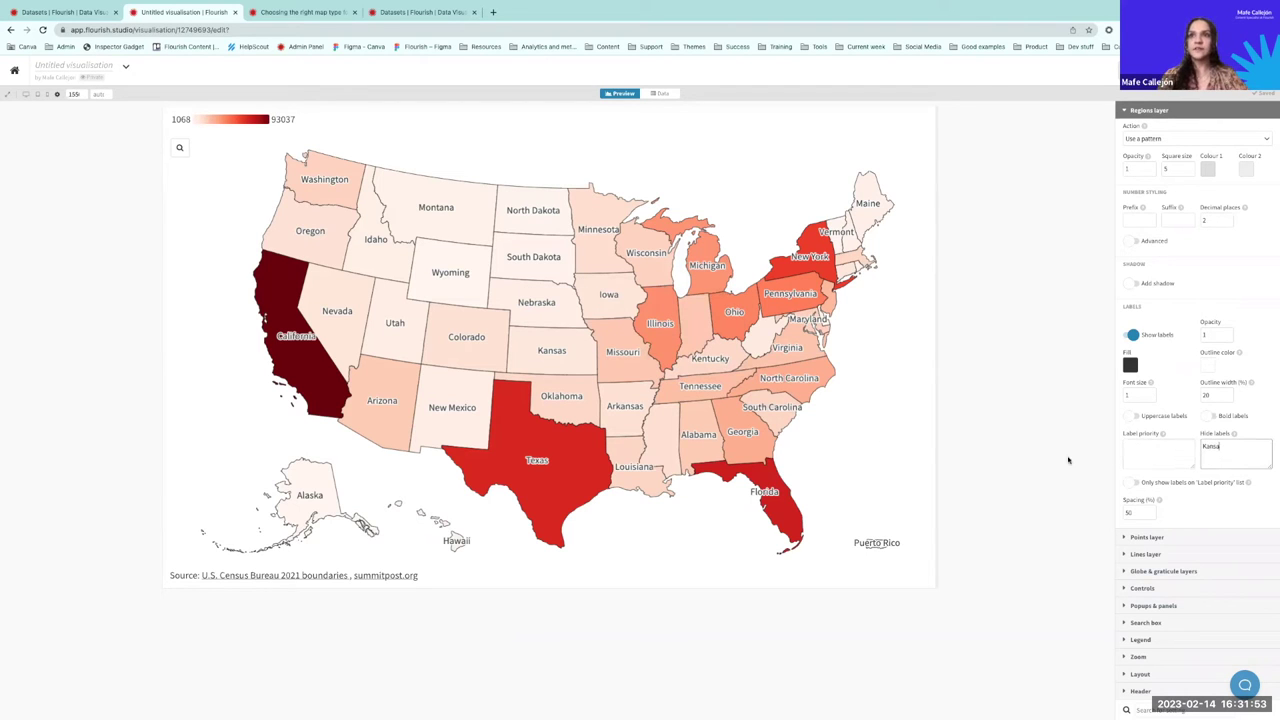
left_click(866, 393)
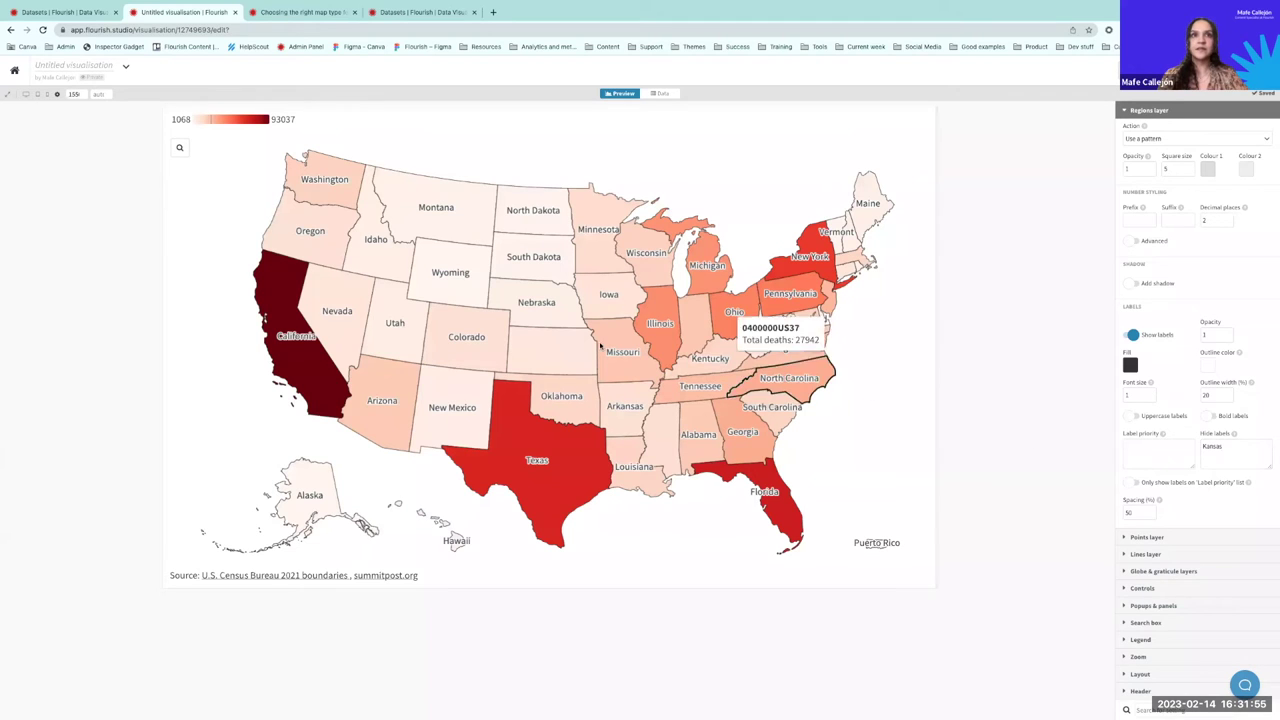
Step: Prioritise the labels California, Texas, Florida and New York, and show only the labels on that priority list
left_click(1133, 448)
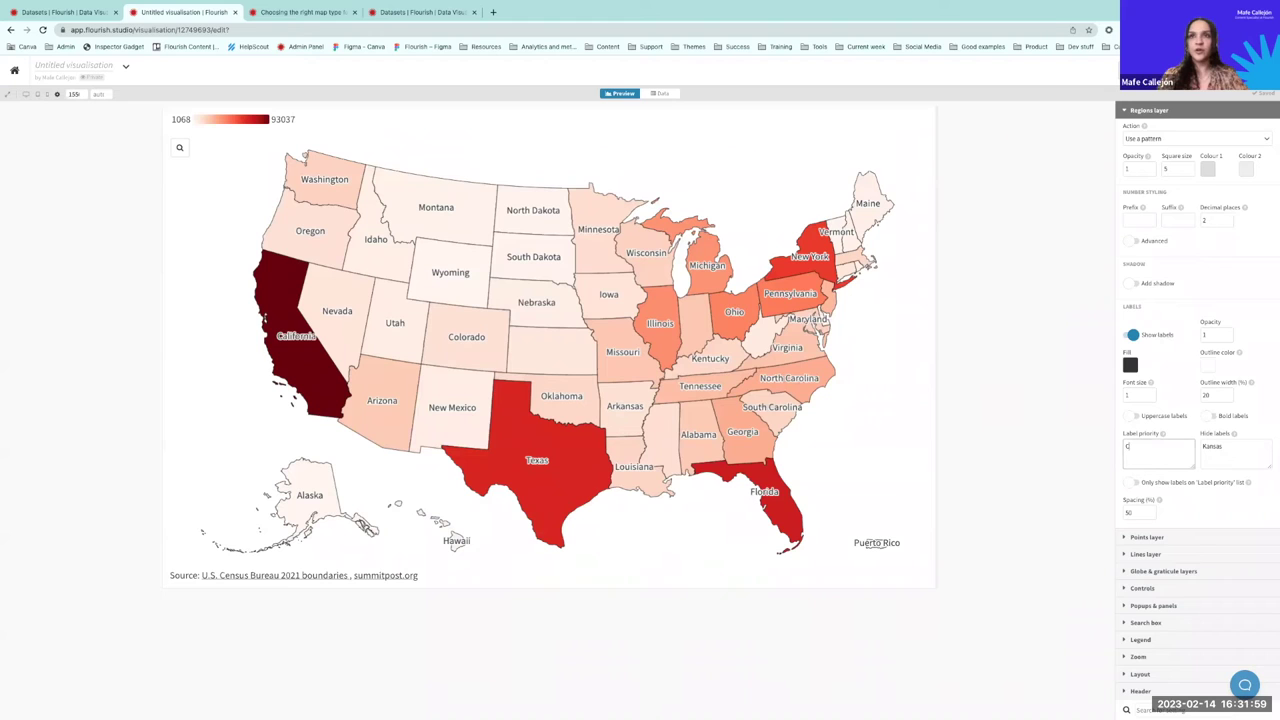
key("BackSpace")
key("BackSpace")
key("Return")
type("F")
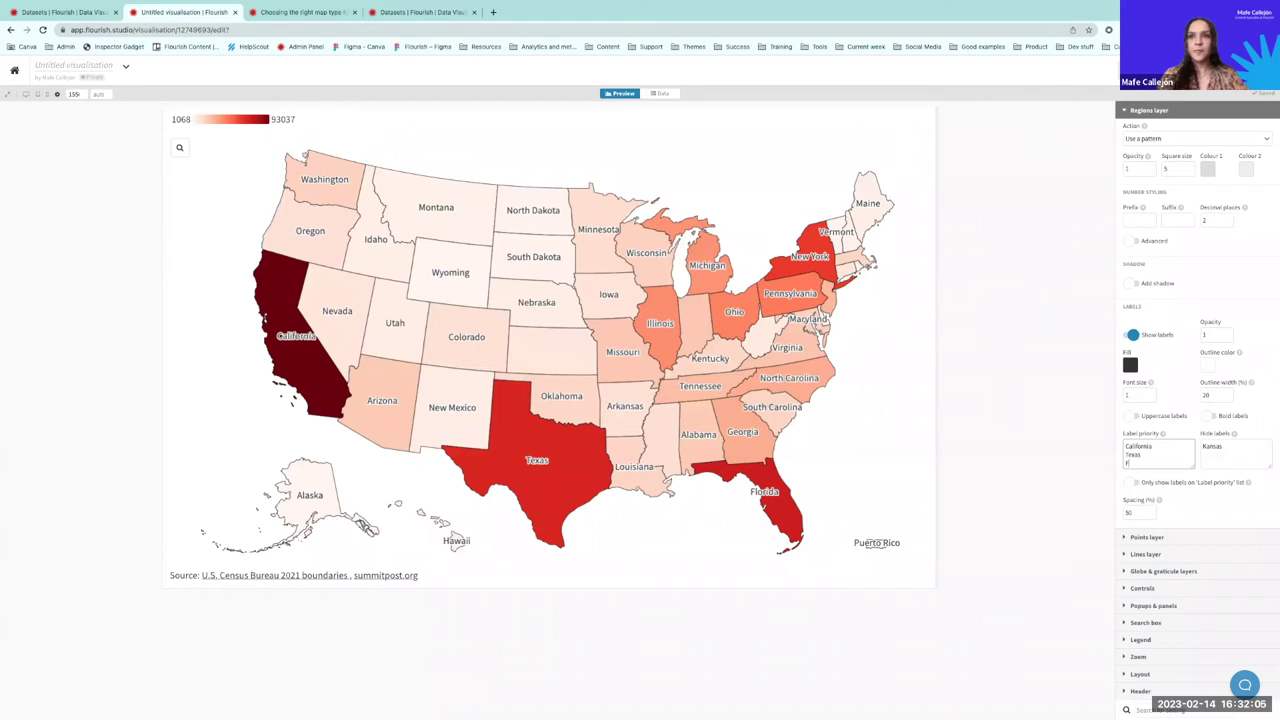
type("lorida")
key("Return")
type("New York")
left_click(1041, 451)
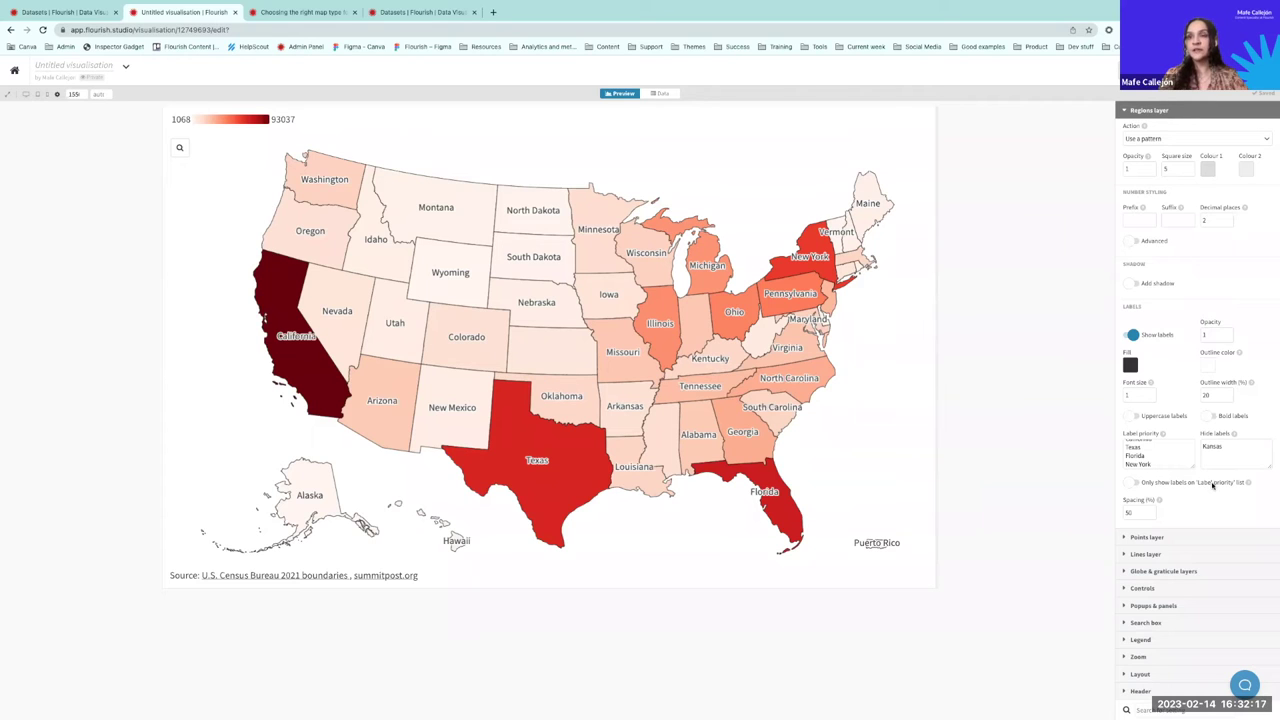
left_click(1135, 483)
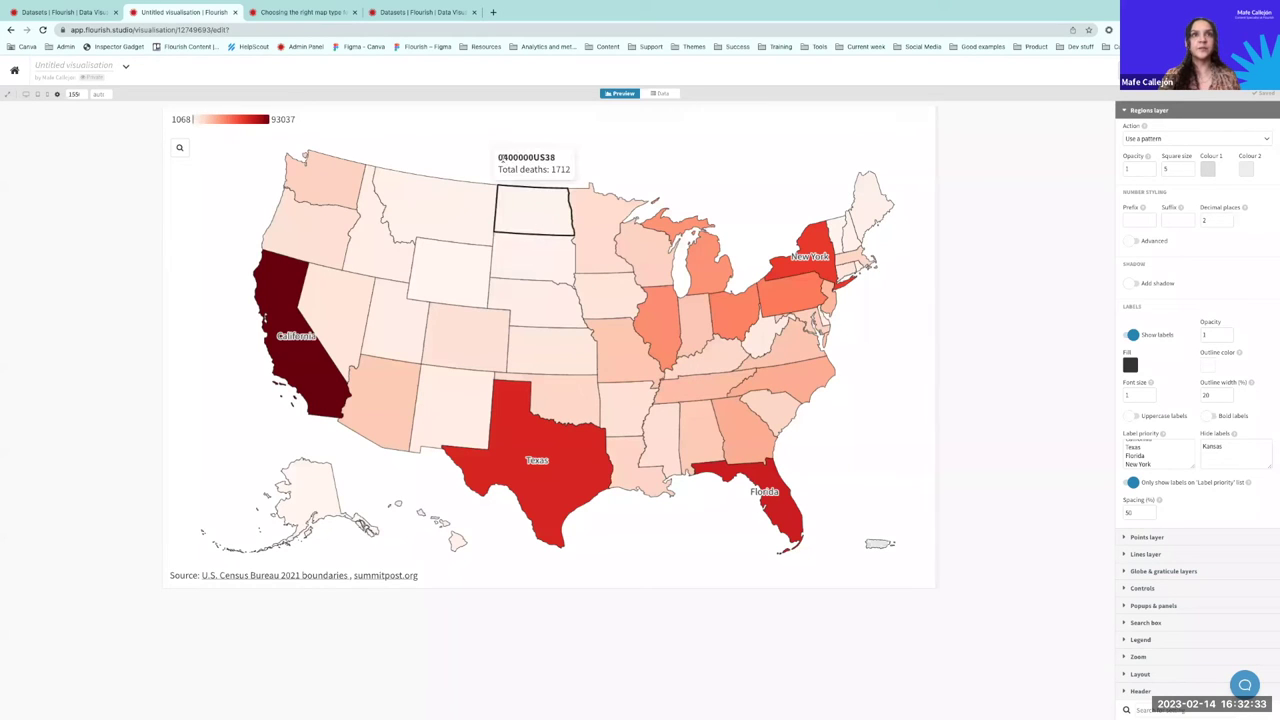
Step: Use column A of the Regions sheet as the name shown in the popups and preview the map
double_click(549, 157)
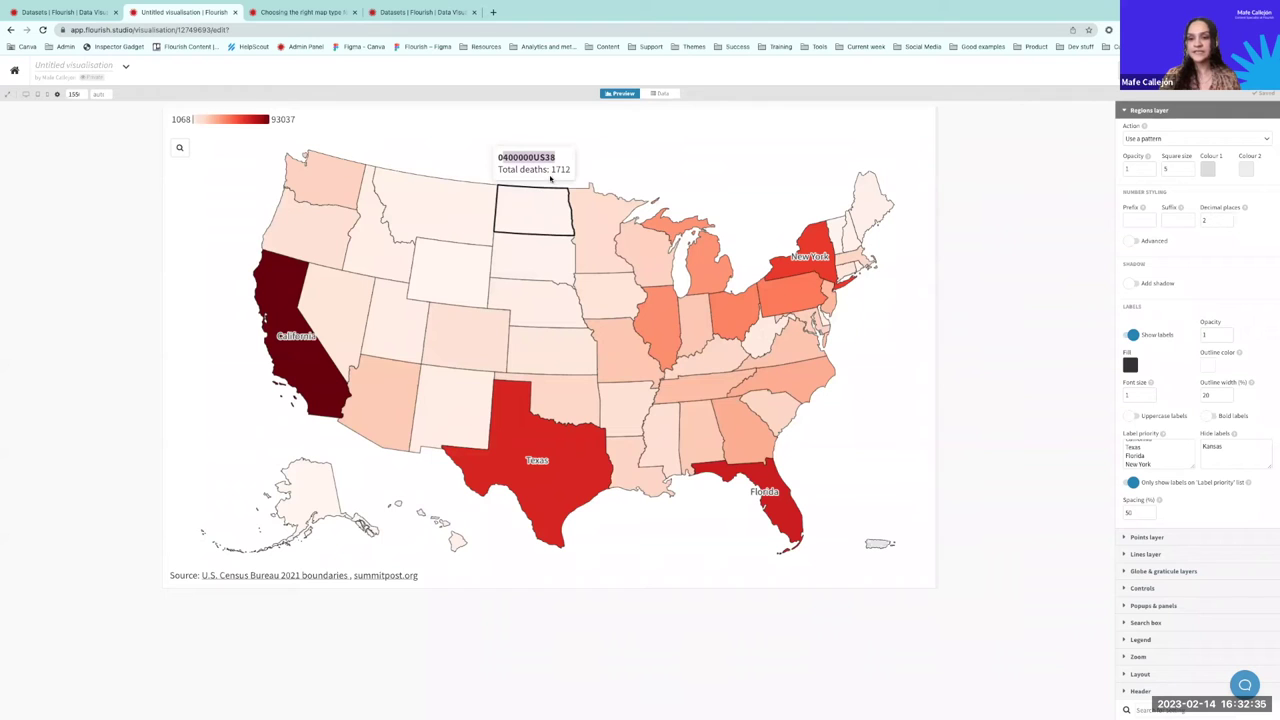
left_click(661, 93)
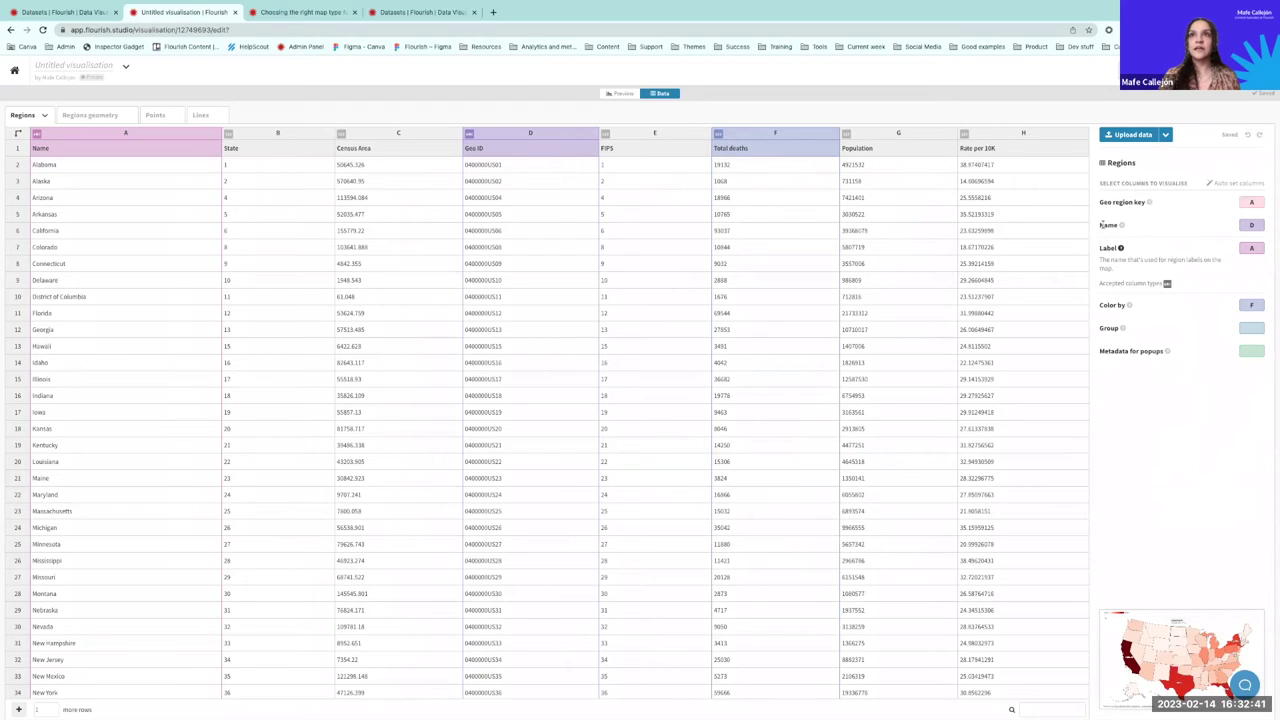
mouse_move(1121, 225)
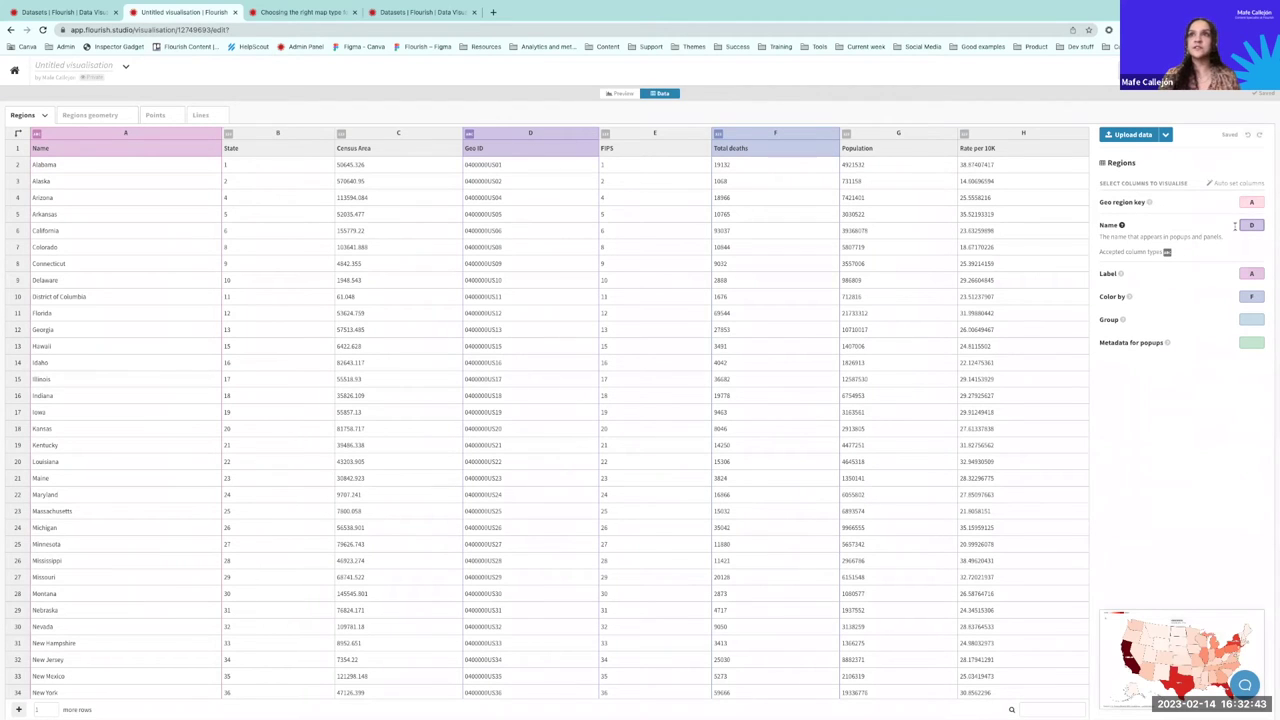
type("A")
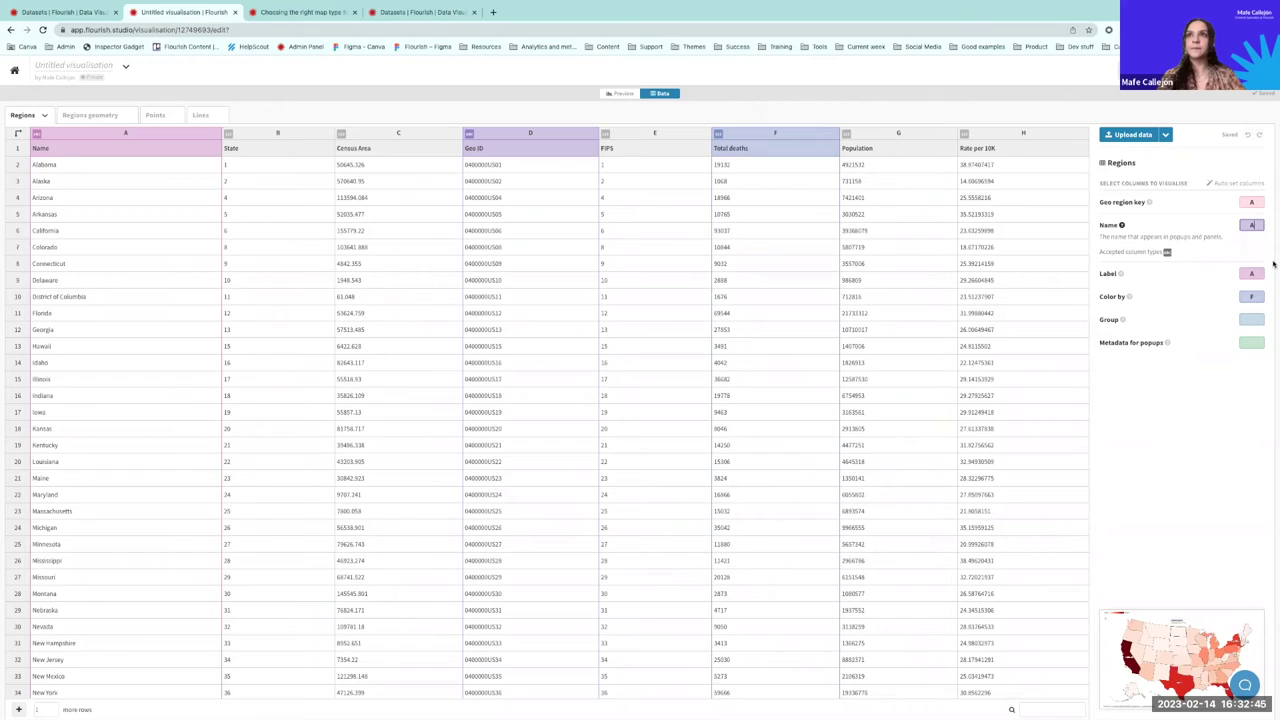
key("Tab")
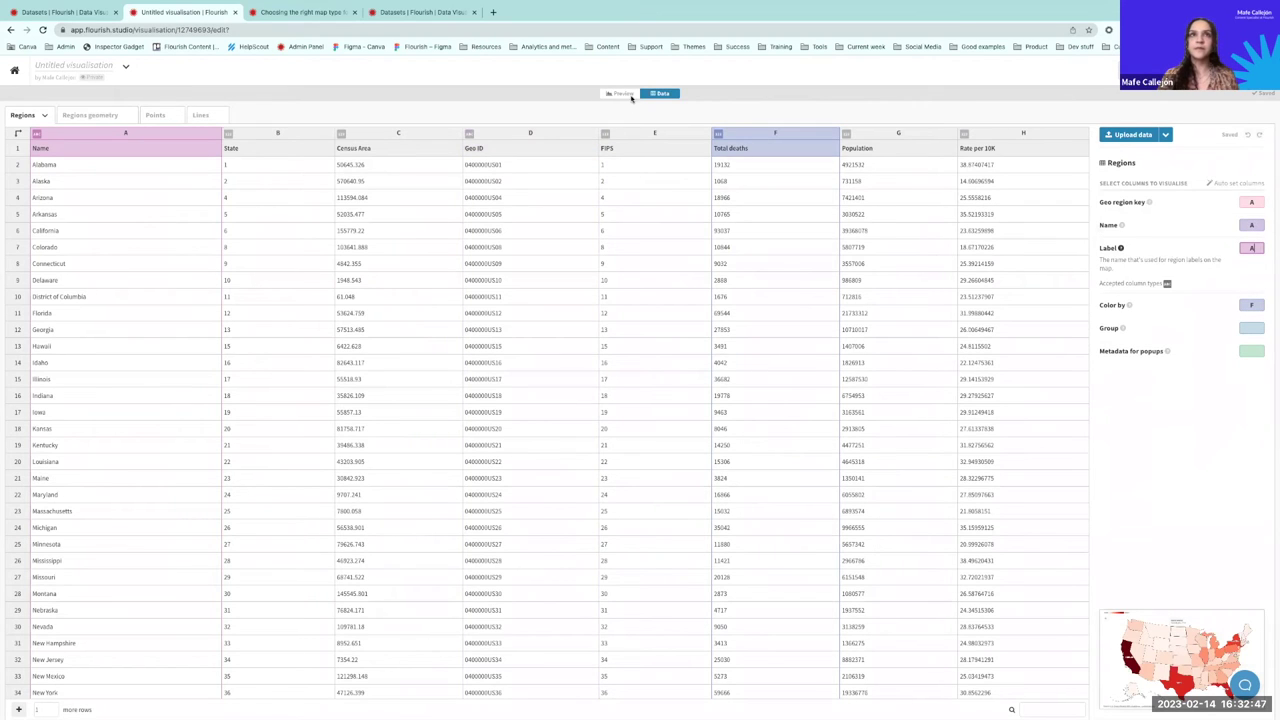
left_click(621, 94)
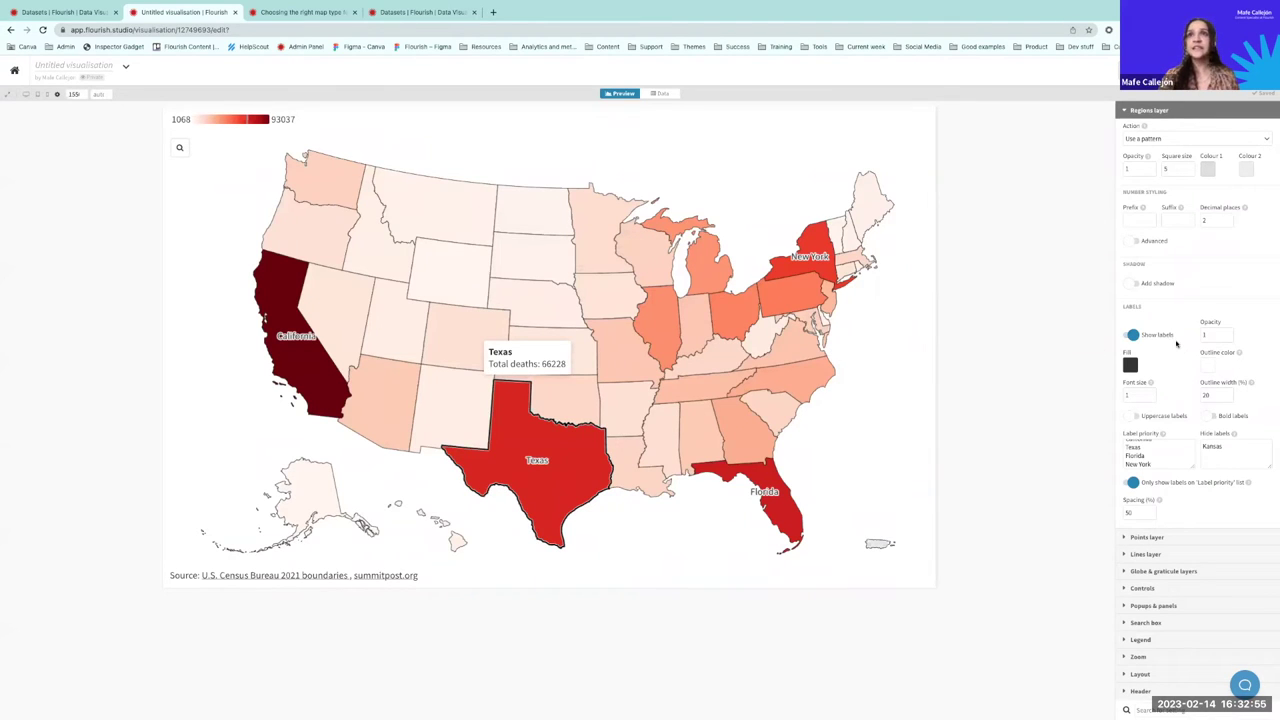
Step: Give the region color legend the custom title "Total deaths"
scroll(1176, 345, "up", 3)
left_click(1145, 112)
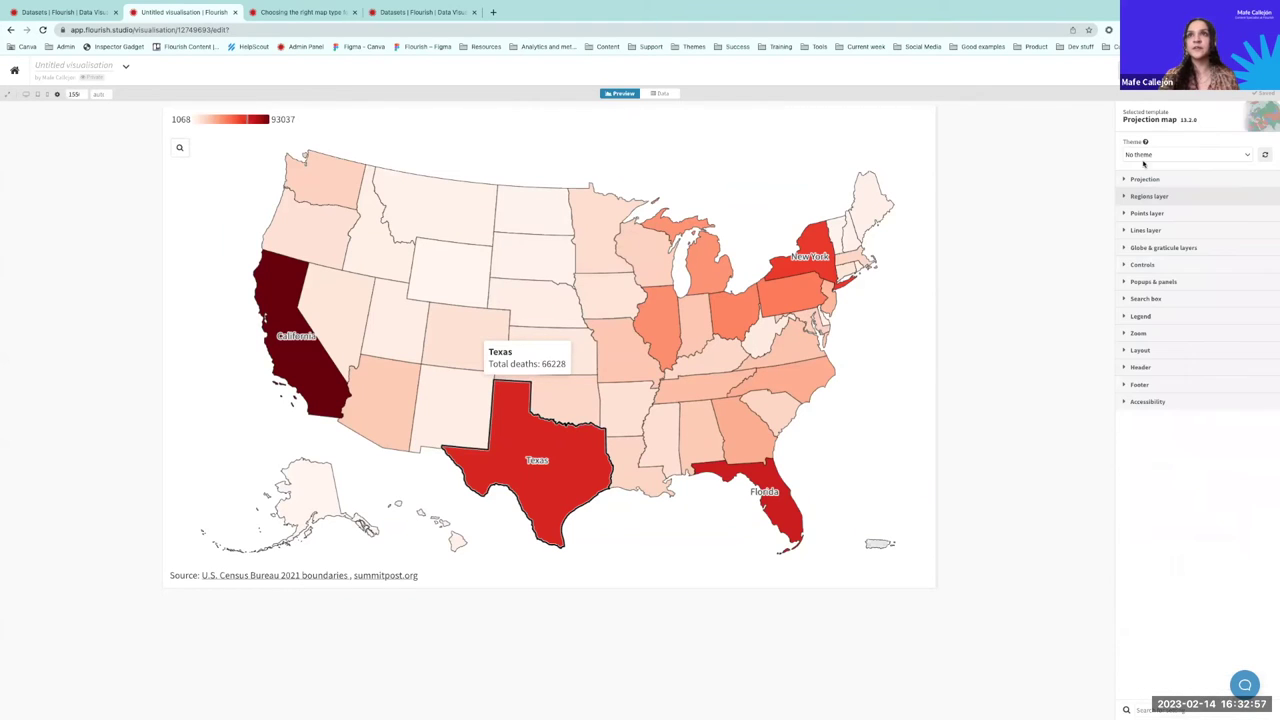
left_click(1141, 316)
scroll(1145, 348, "down", 2)
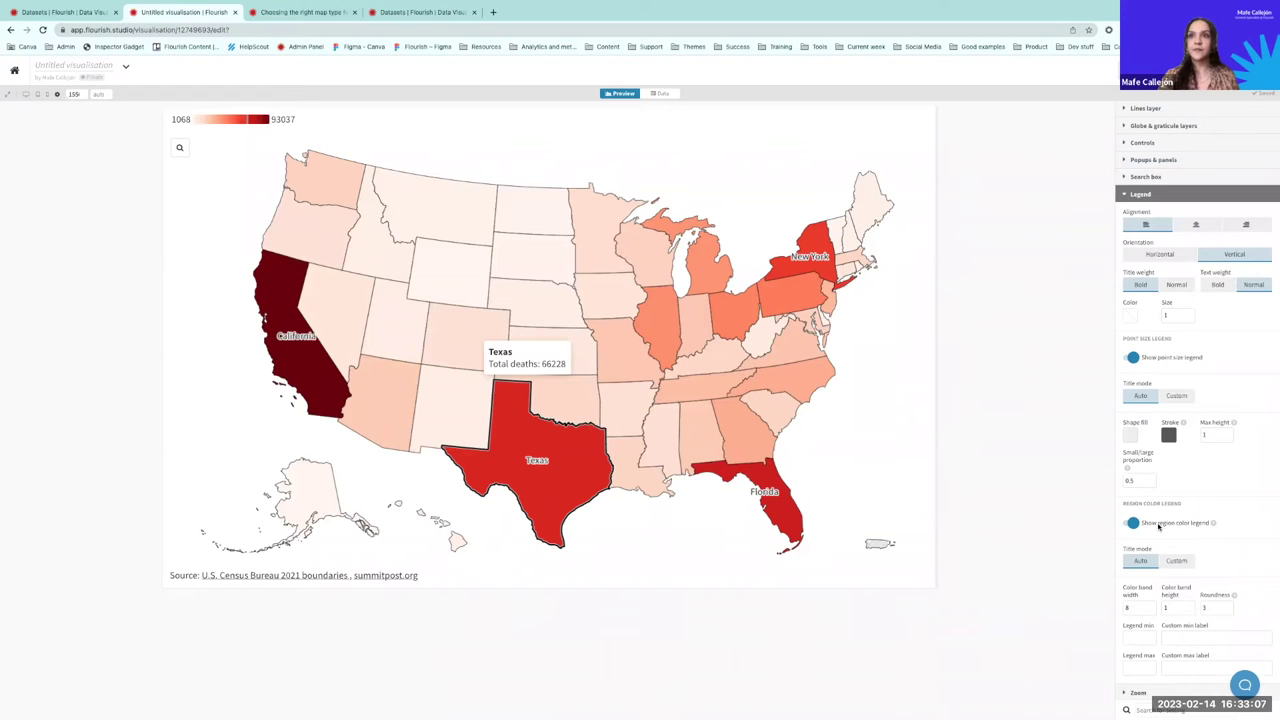
scroll(1158, 527, "down", 2)
left_click(1175, 477)
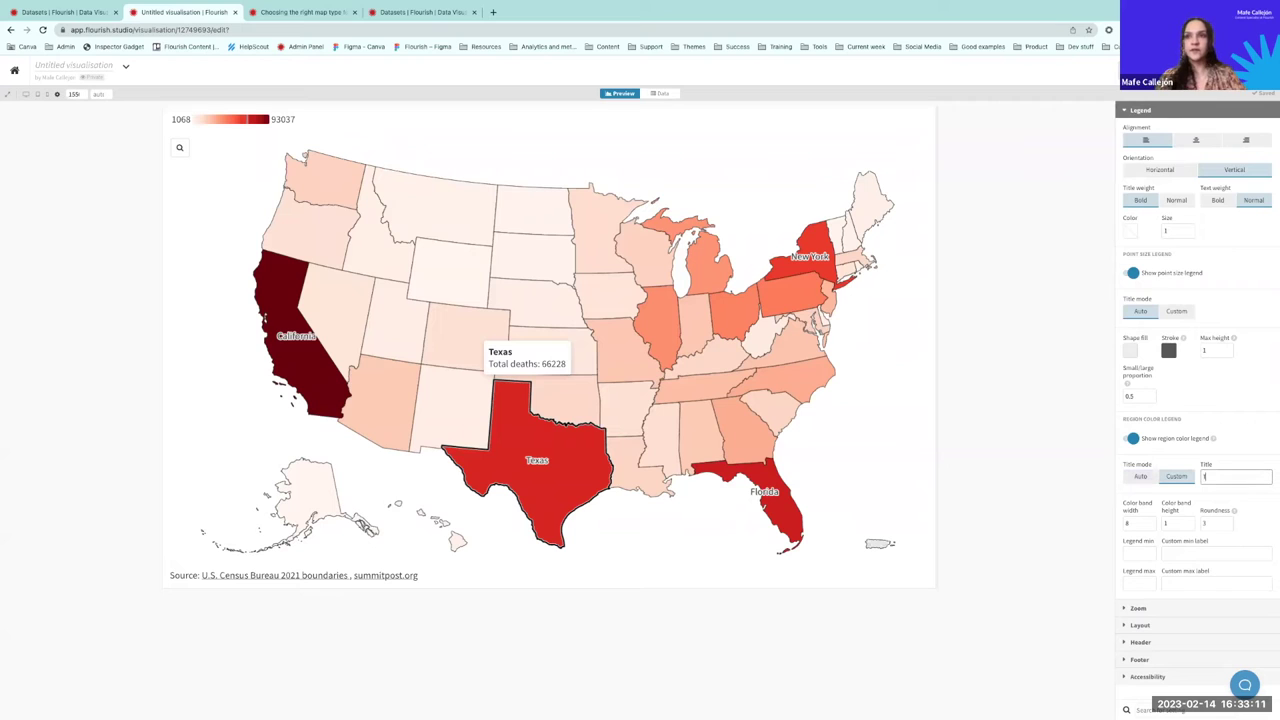
type("Total deaths")
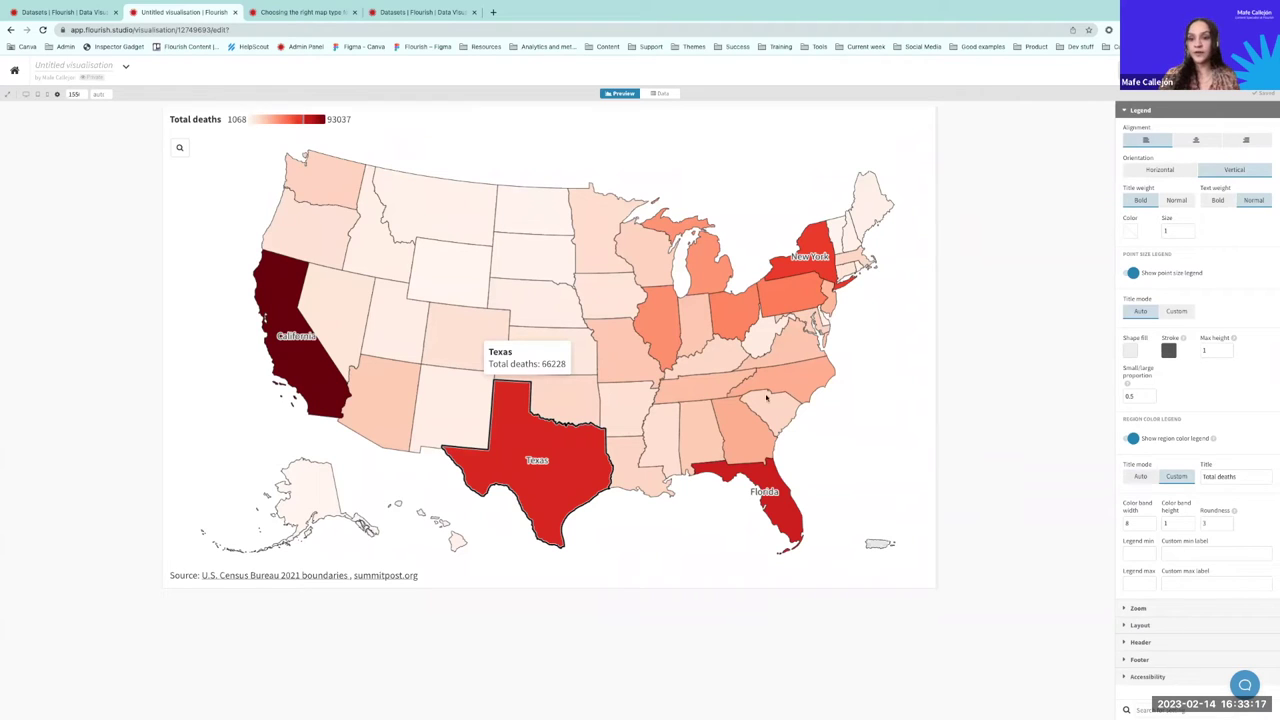
Step: Add the header title "Total deaths per state (heart related conditions)" to the map
scroll(1172, 417, "up", 5)
left_click(1150, 318)
left_click(1141, 367)
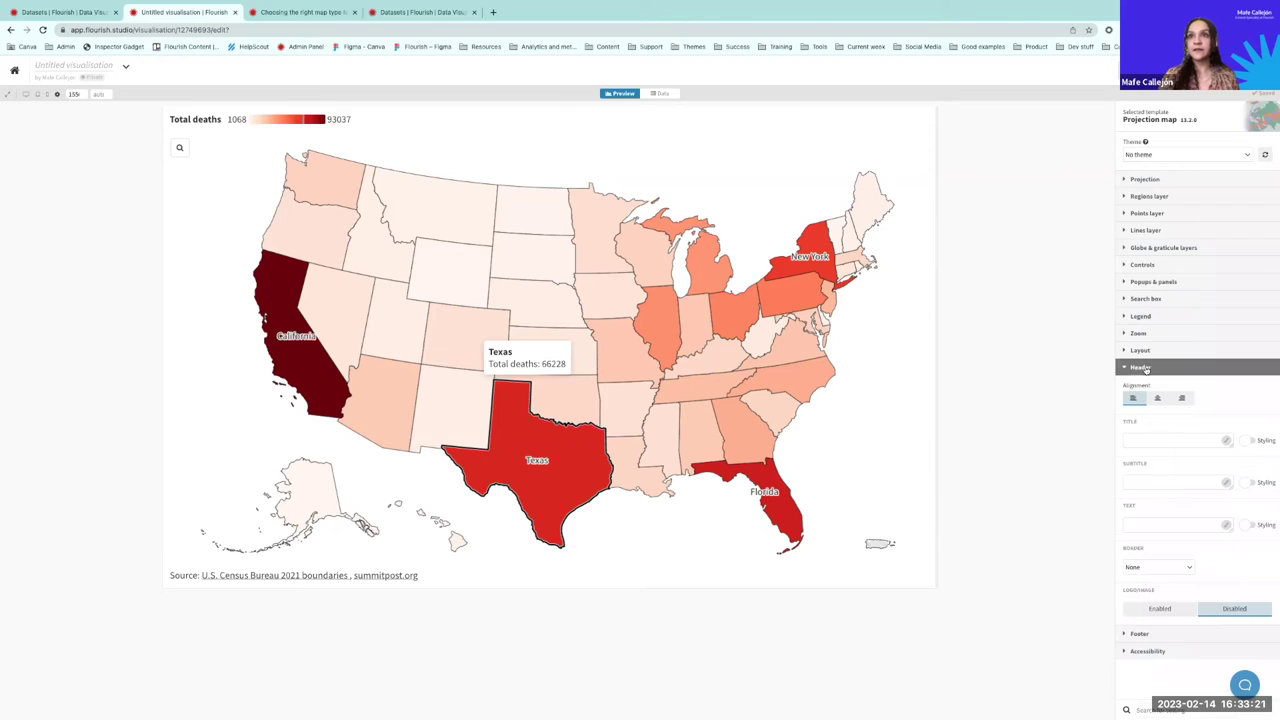
left_click(1162, 440)
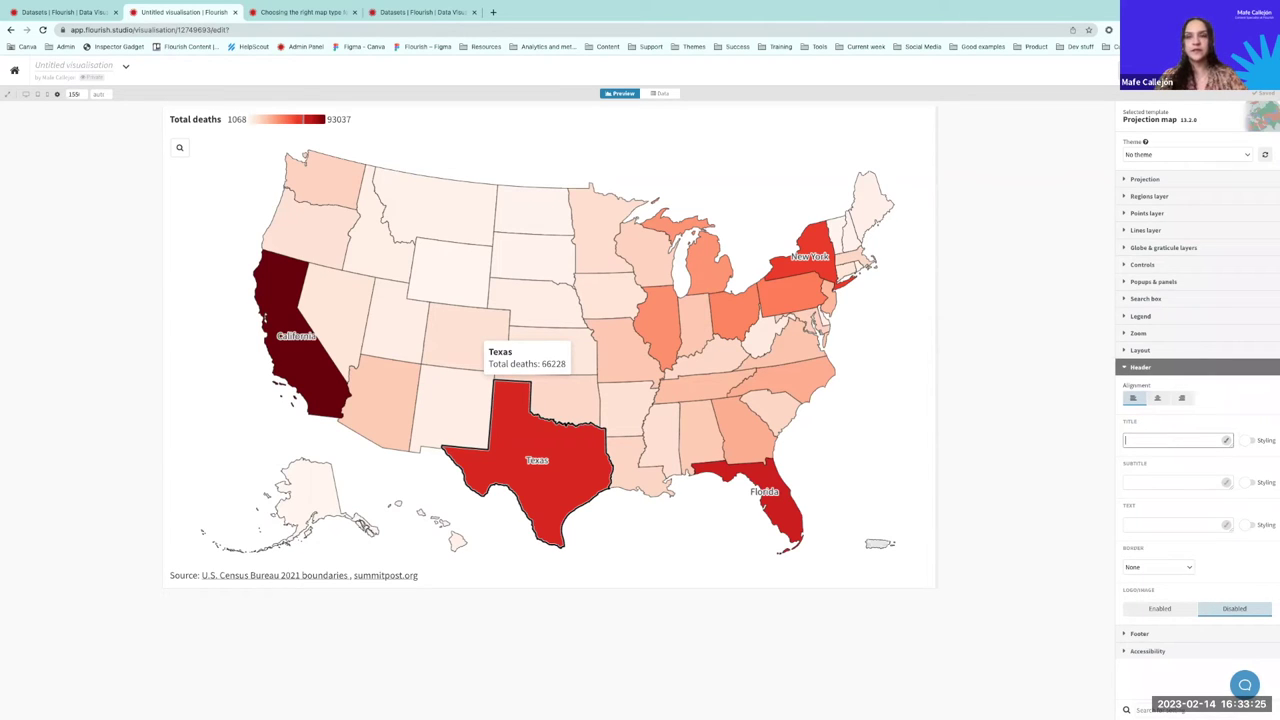
type("Total deaths per state")
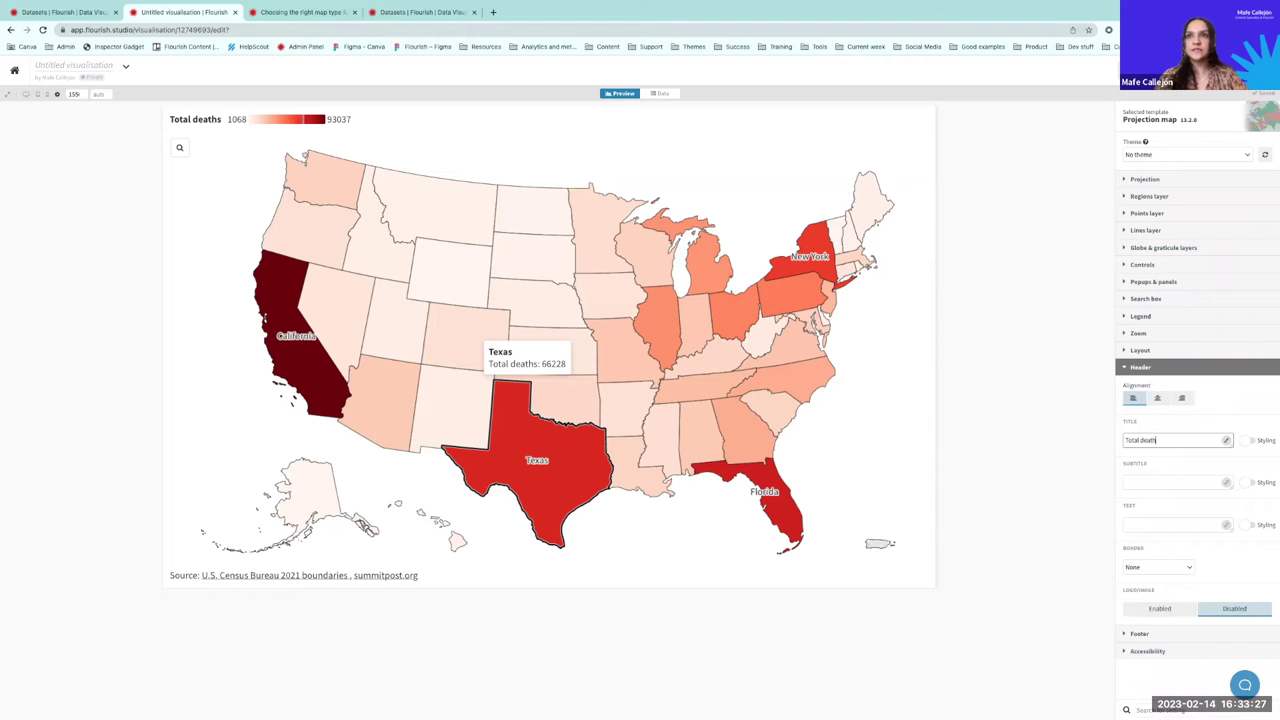
type(" (hear")
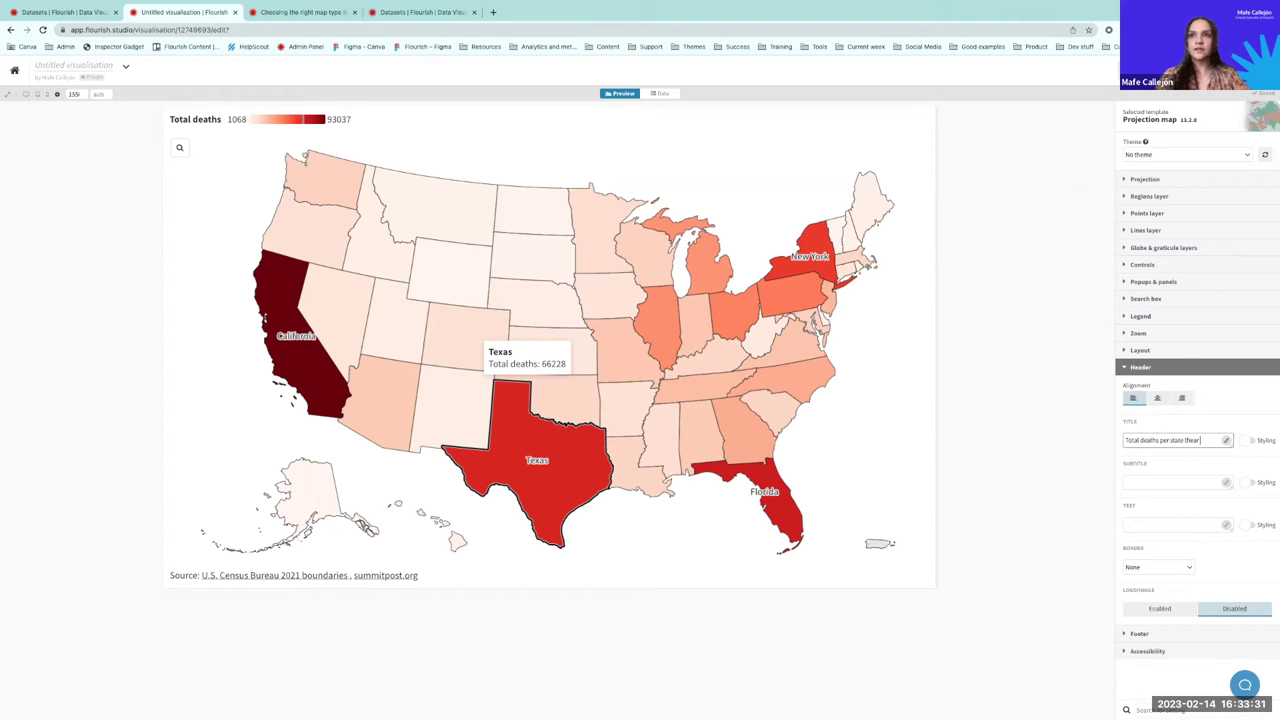
type("t related conditions)")
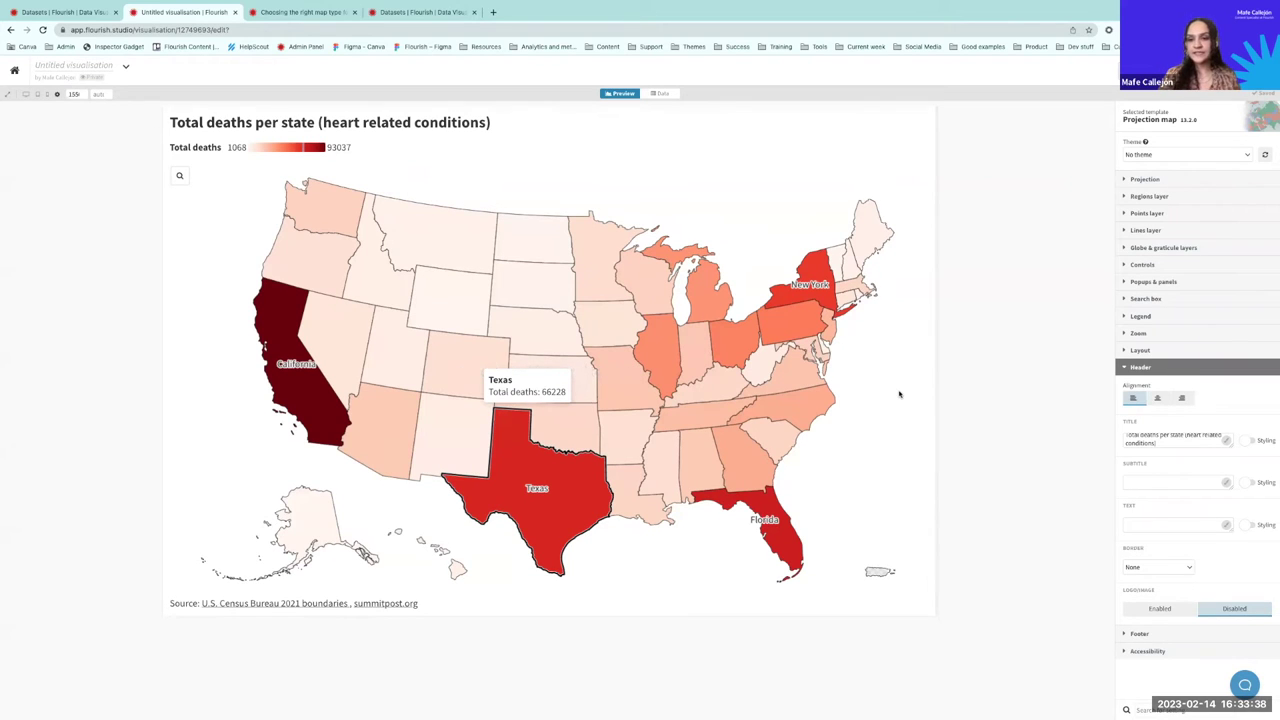
Step: Remove the summitpost.org source name and its URL from the footer
left_click(1135, 367)
left_click(1136, 387)
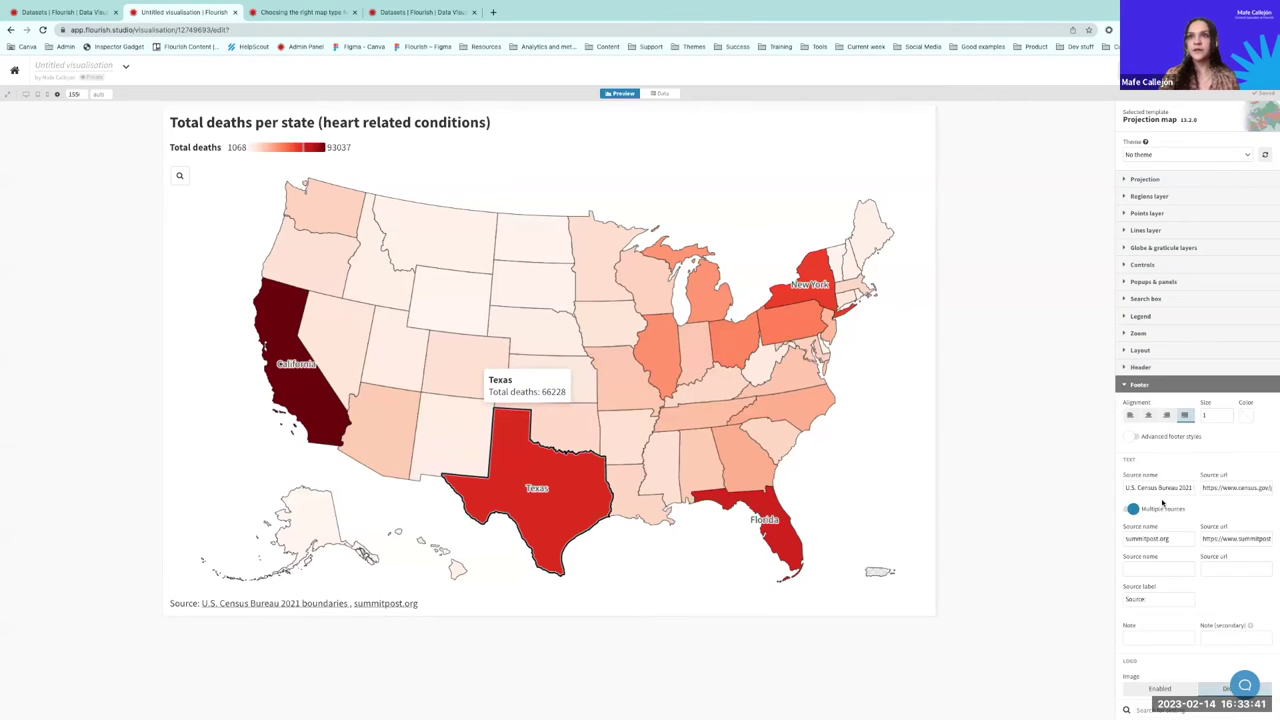
scroll(1162, 506, "down", 1)
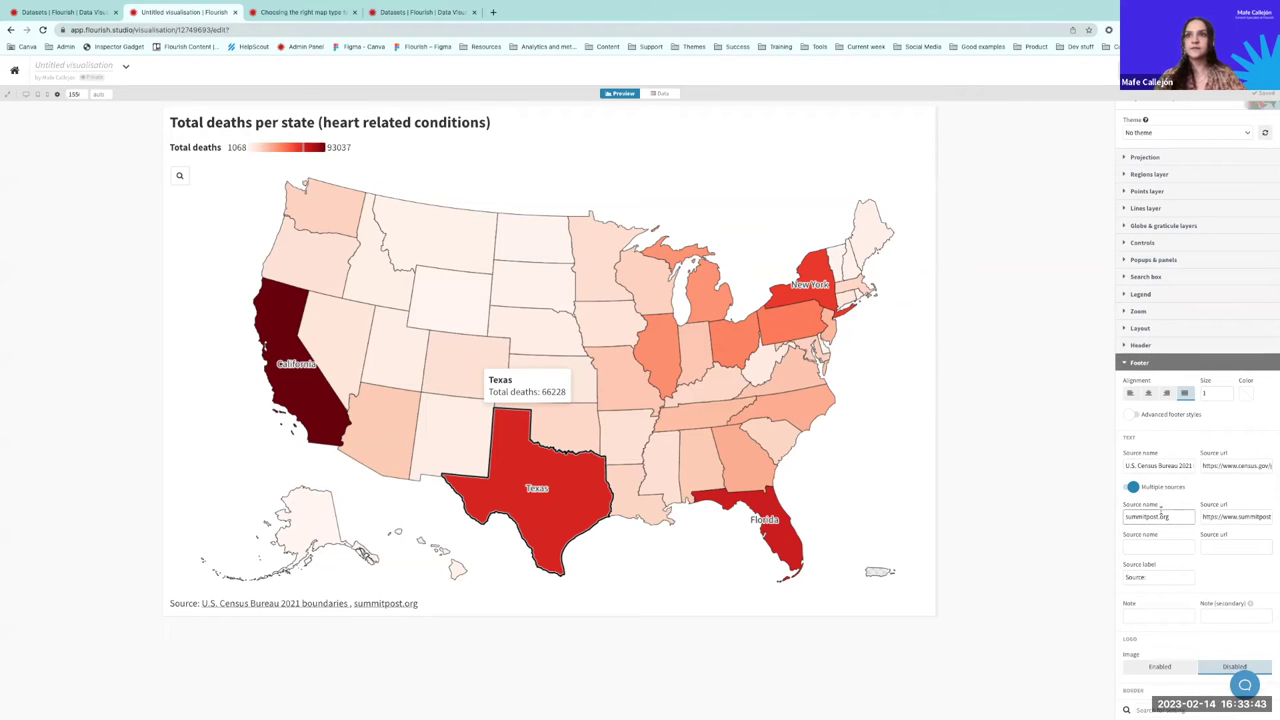
key("ctrl+a")
key("BackSpace")
key("Tab")
key("BackSpace")
Step: Replace the U.S. Census Bureau source name in the footer with "CDC" and clear its URL
left_click(1172, 468)
key("ctrl+a")
key("BackSpace")
key("Tab")
key("BackSpace")
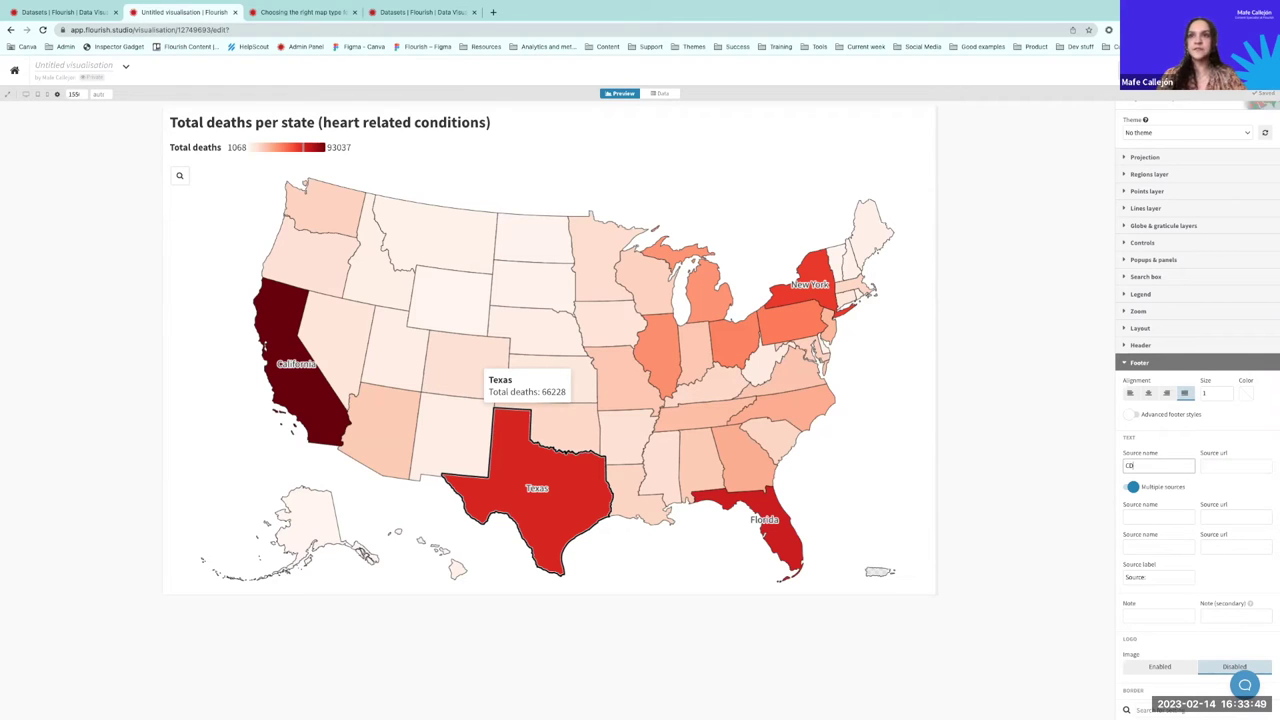
left_click(1055, 497)
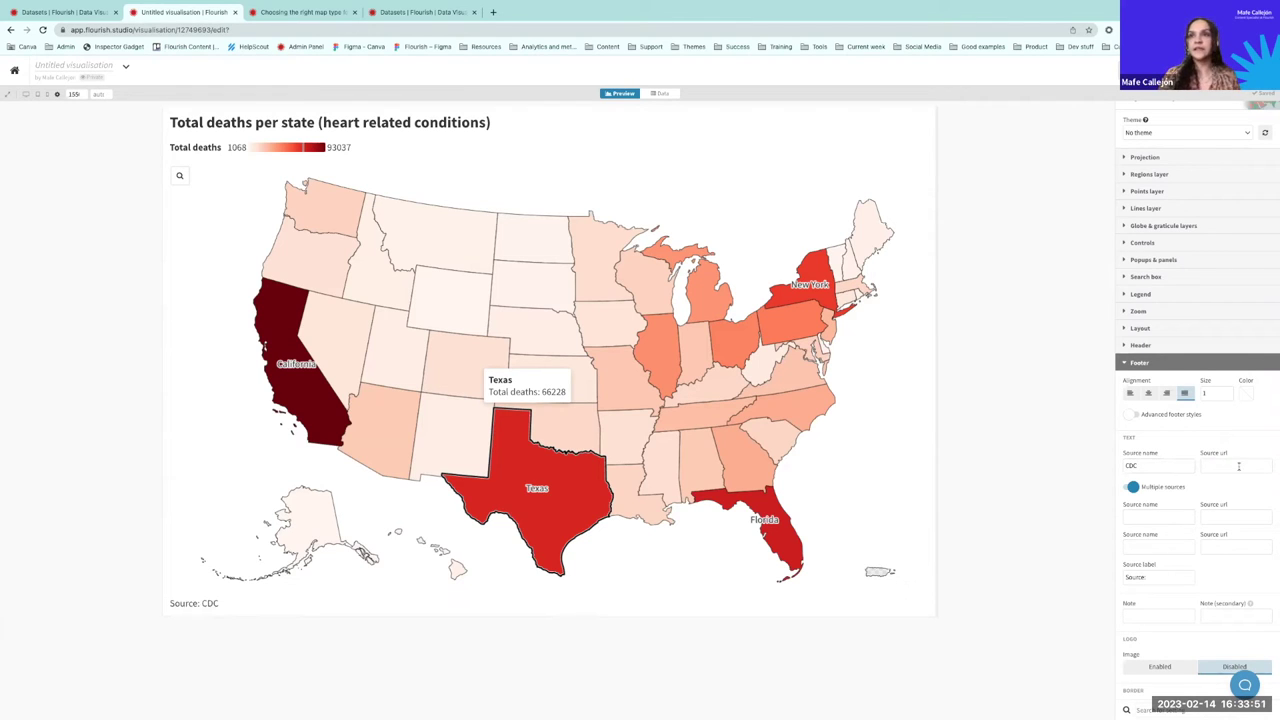
left_click(1122, 366)
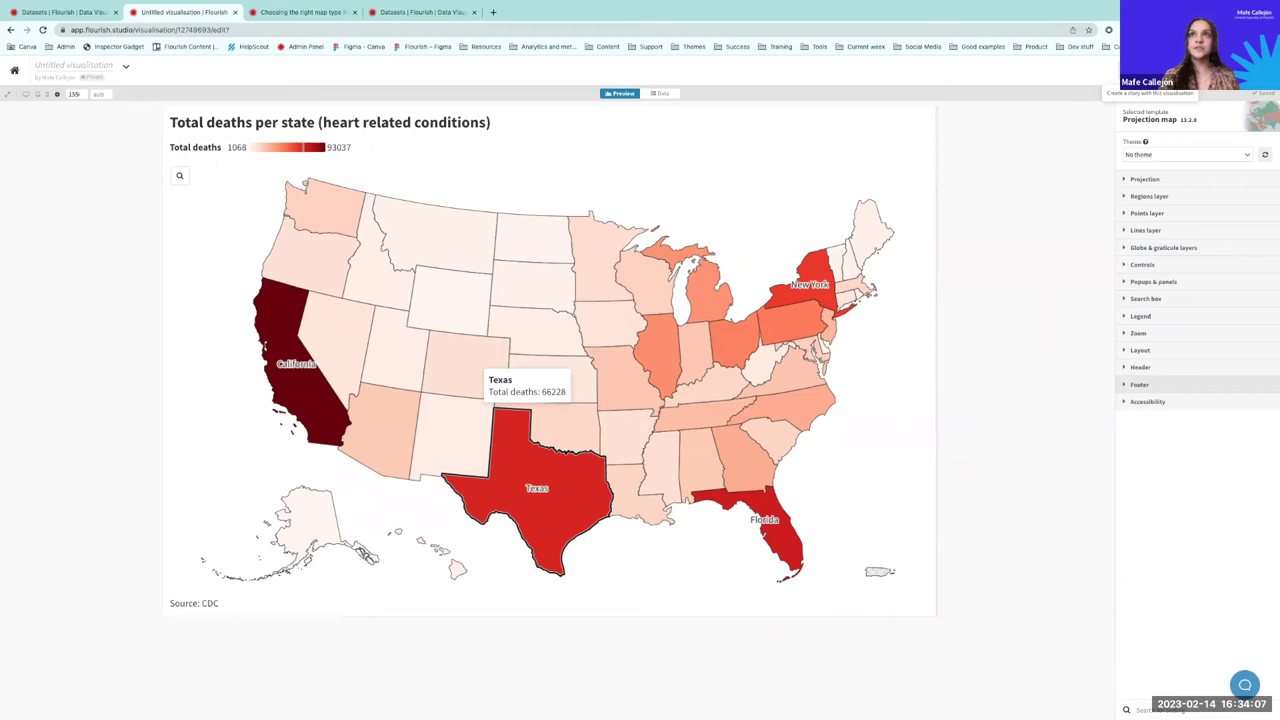
Step: Create a story from this visualisation and name the story "Choropleth map"
right_click(1005, 68)
key("Escape")
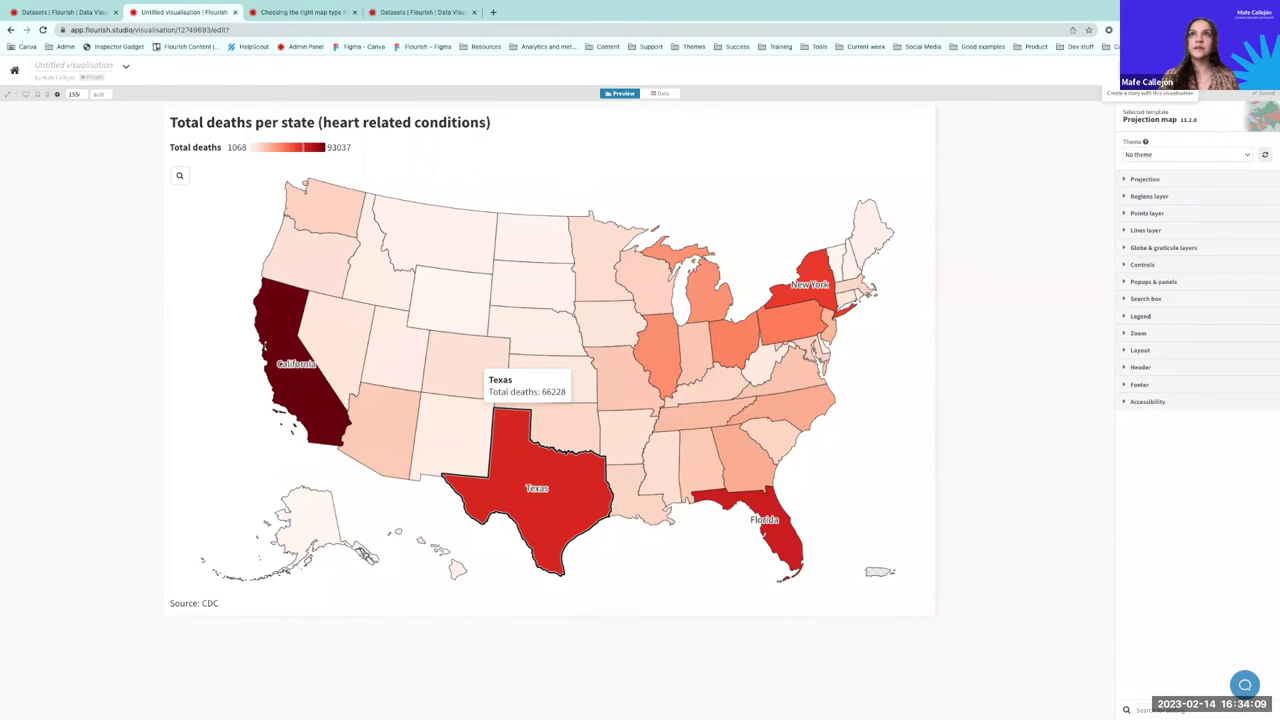
left_click(1005, 68)
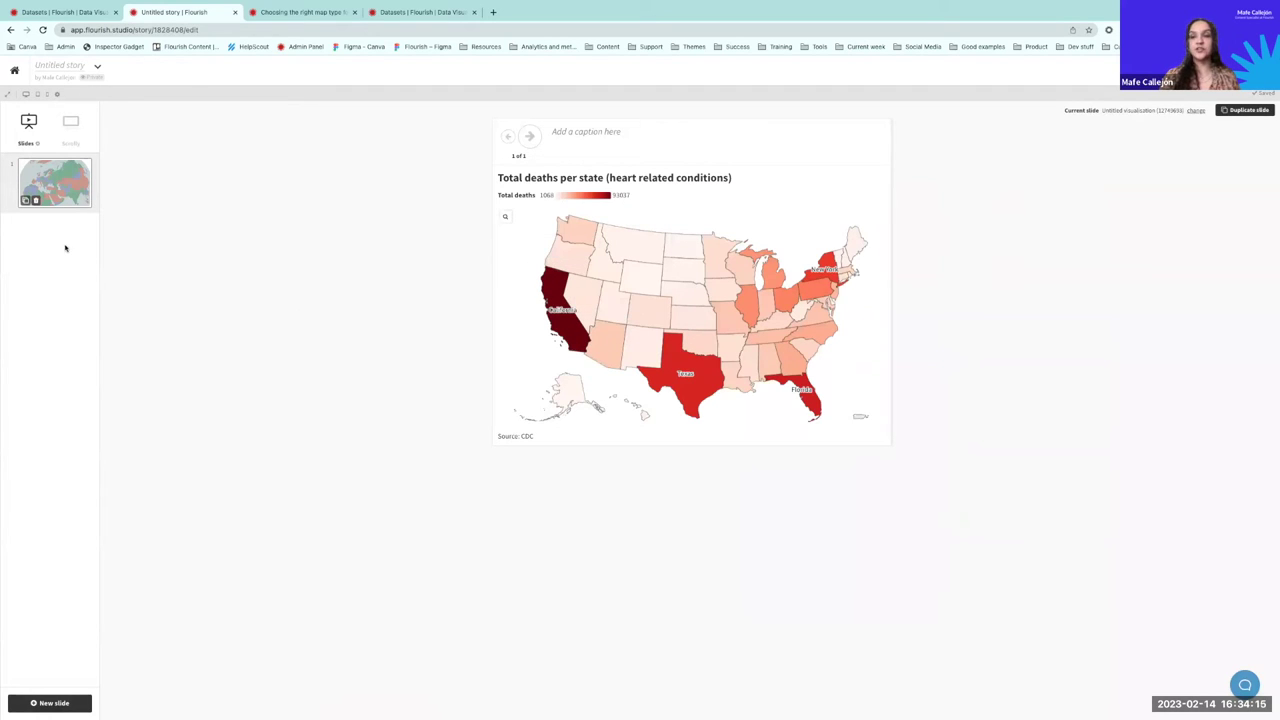
left_click(41, 66)
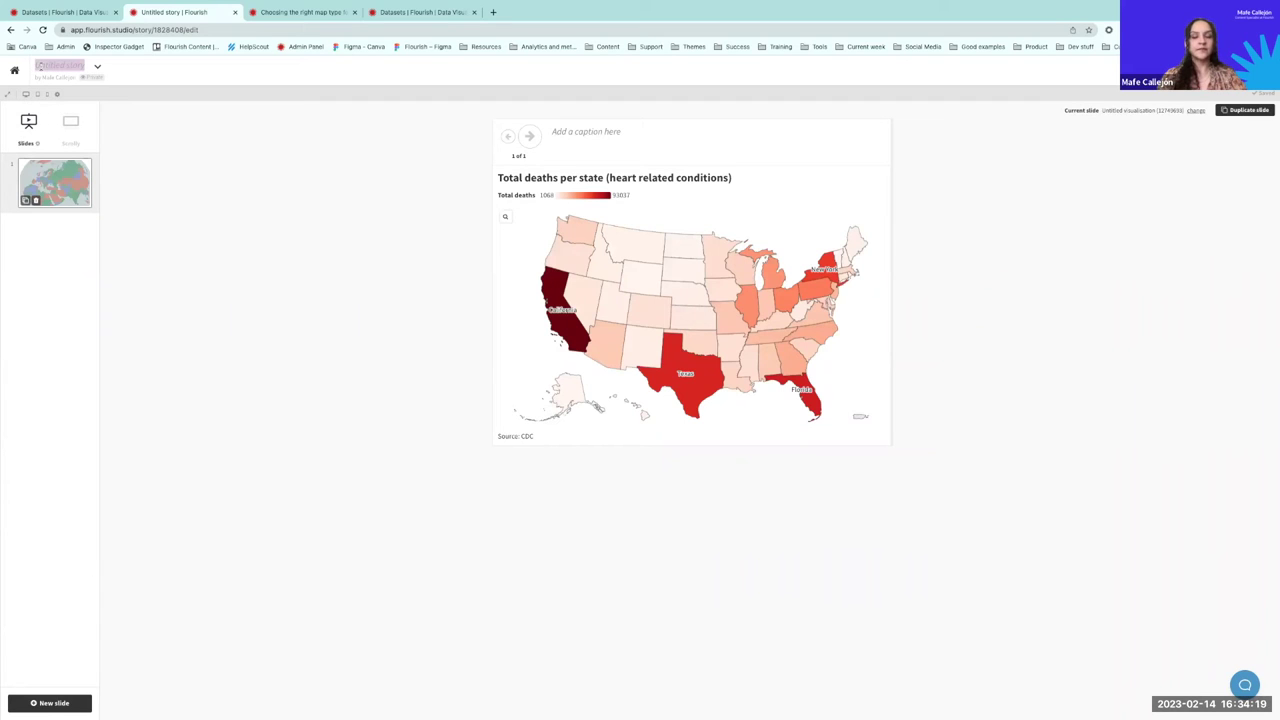
type("Choropleth map")
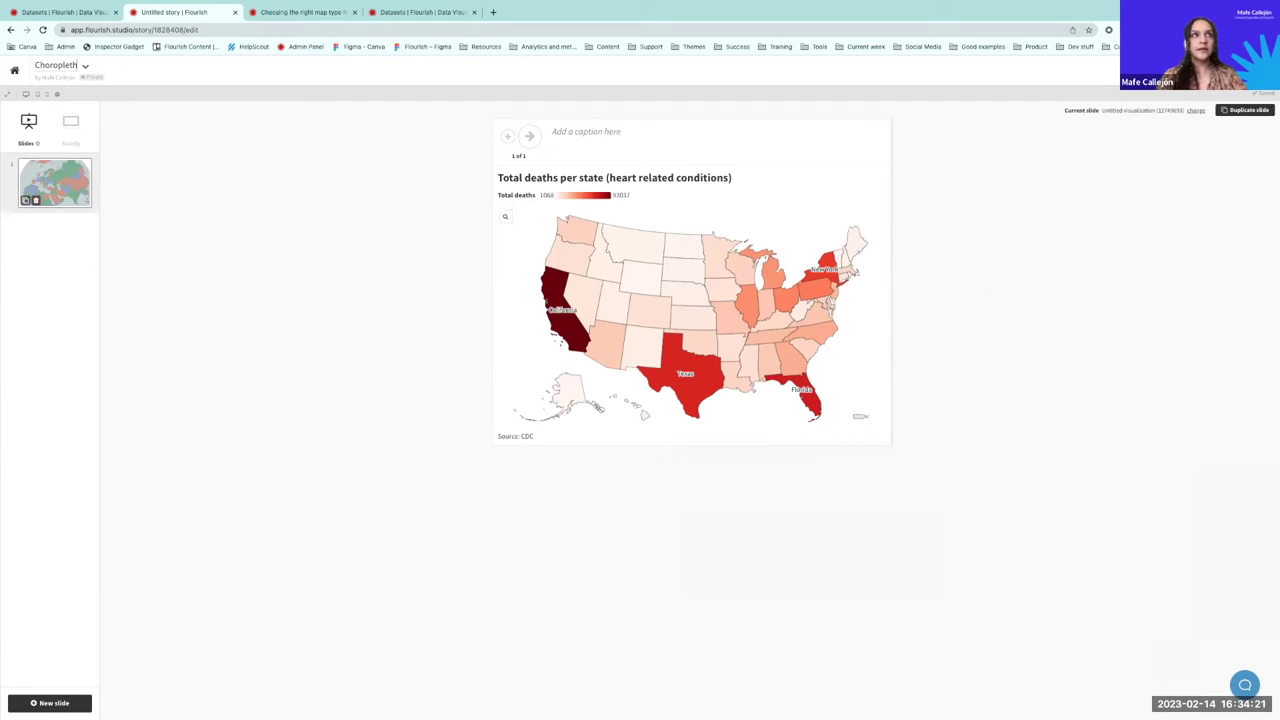
key("Return")
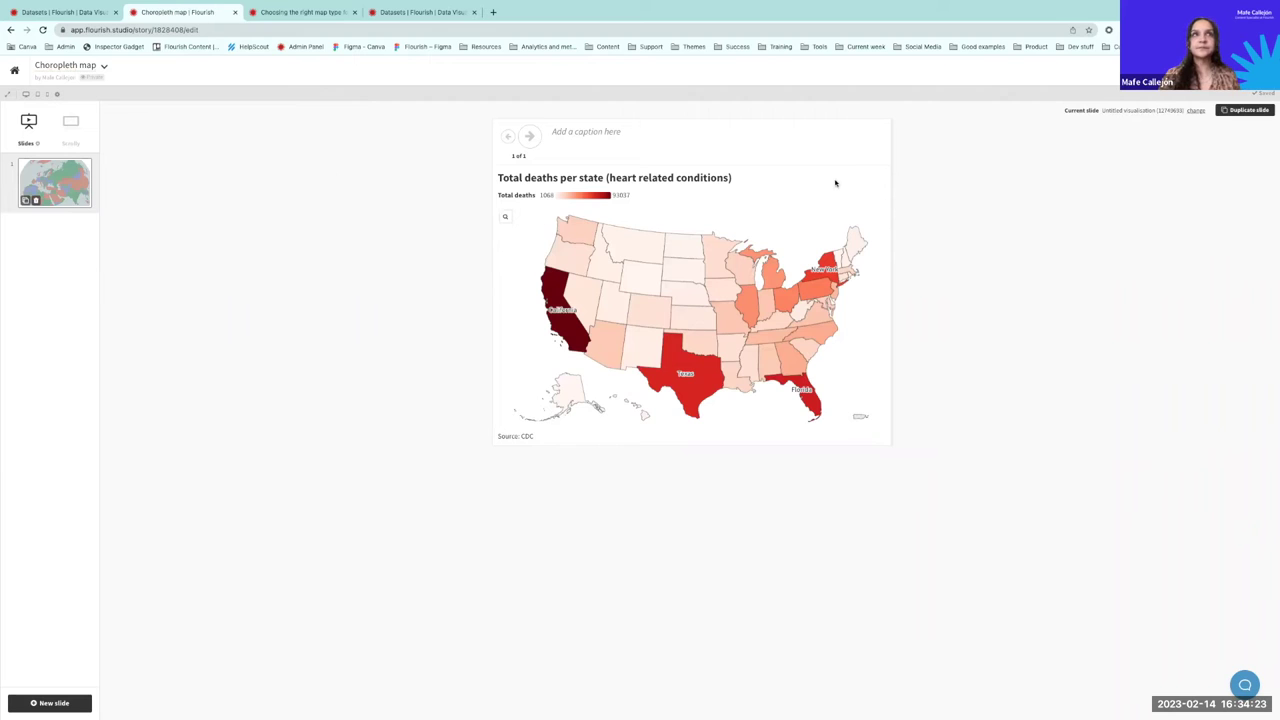
Step: Open the visualisation used in the story's current slide in a separate browser tab
right_click(1139, 113)
left_click(1165, 116)
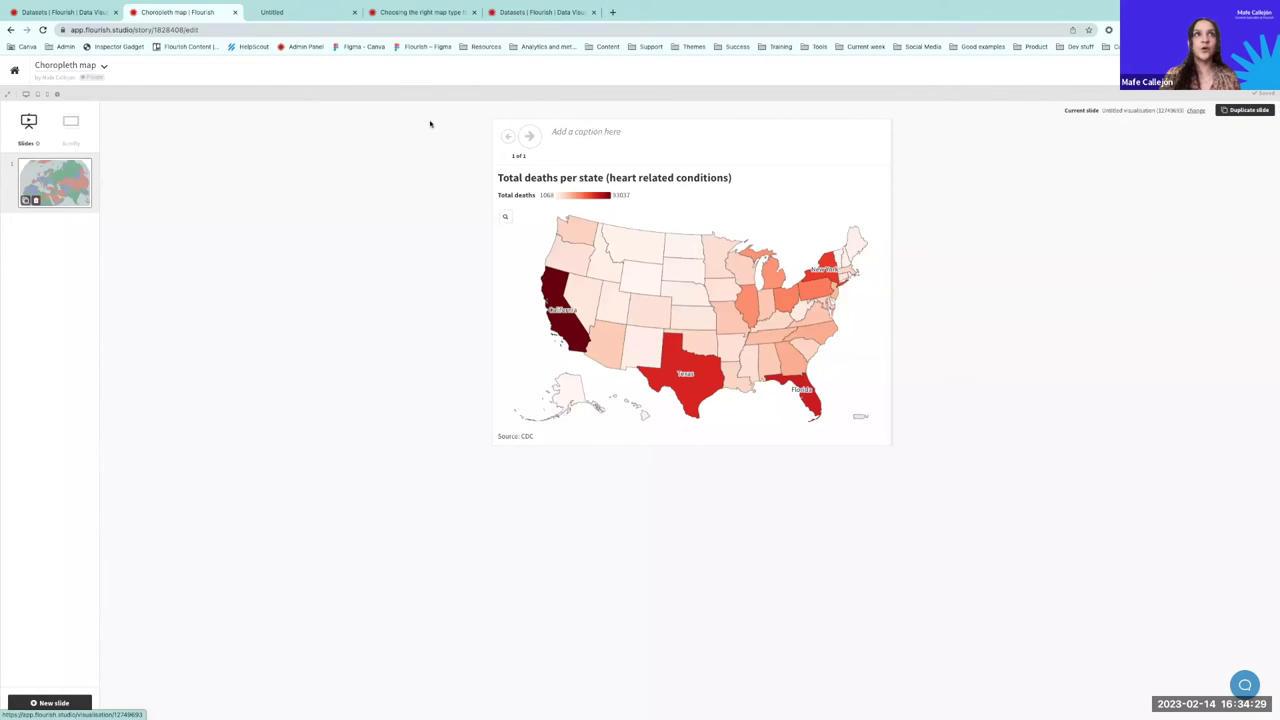
left_click(290, 12)
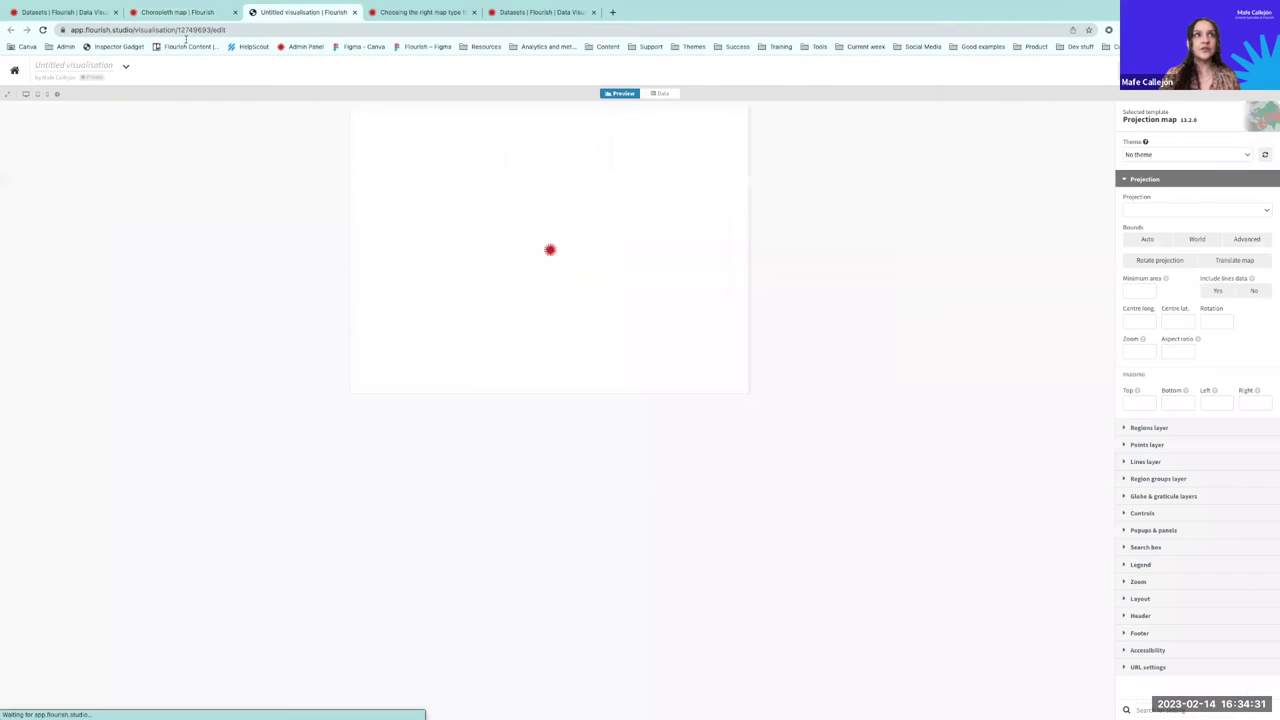
left_click(171, 13)
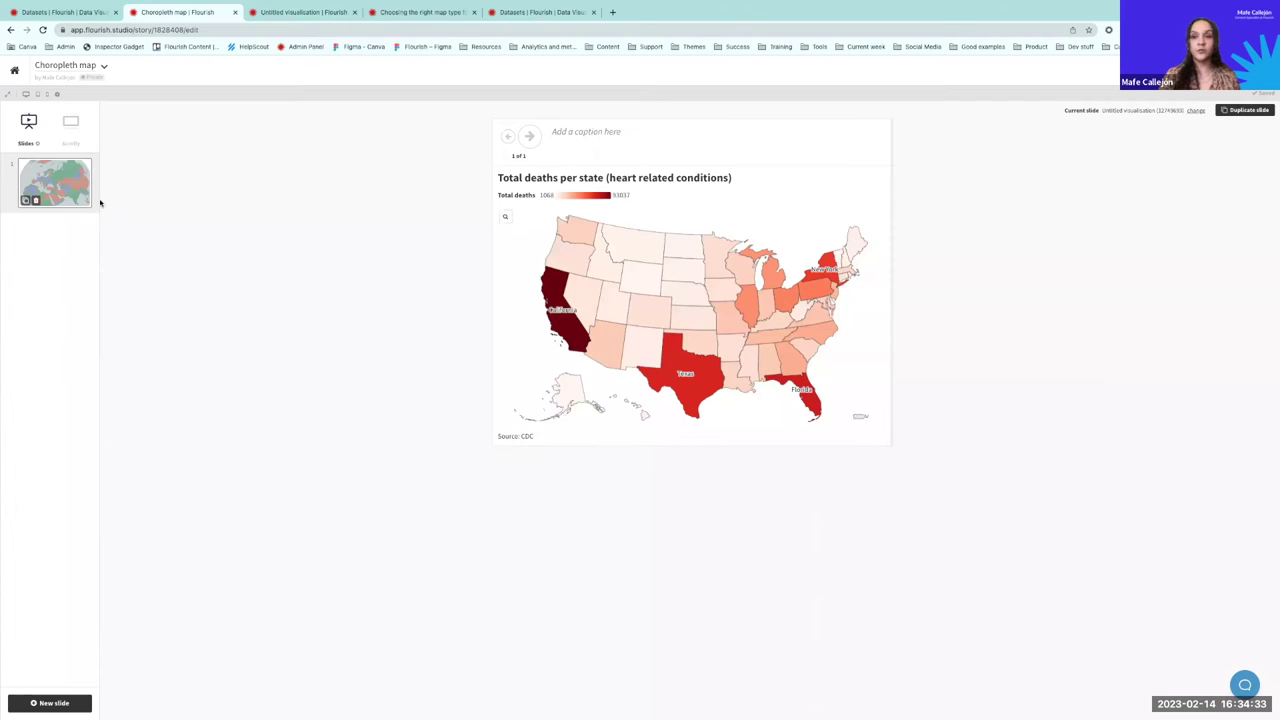
left_click(280, 12)
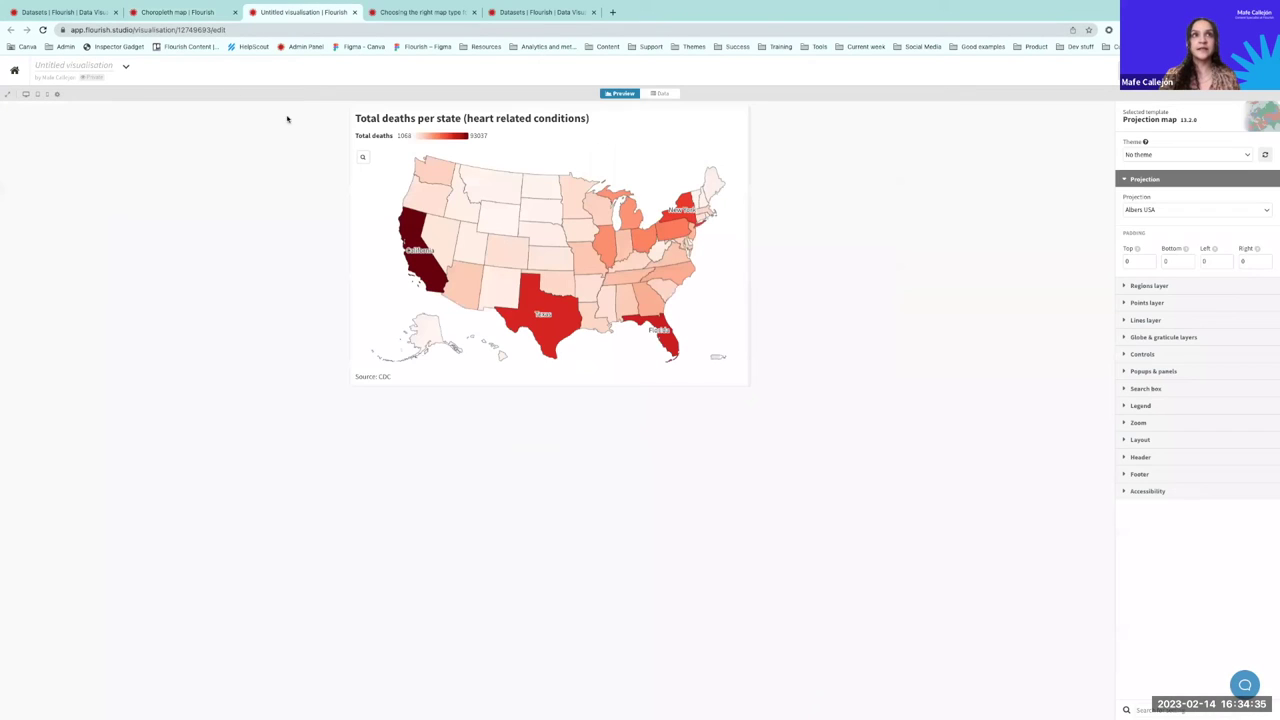
Step: Rename the untitled visualisation as "Total deaths"
left_click(52, 66)
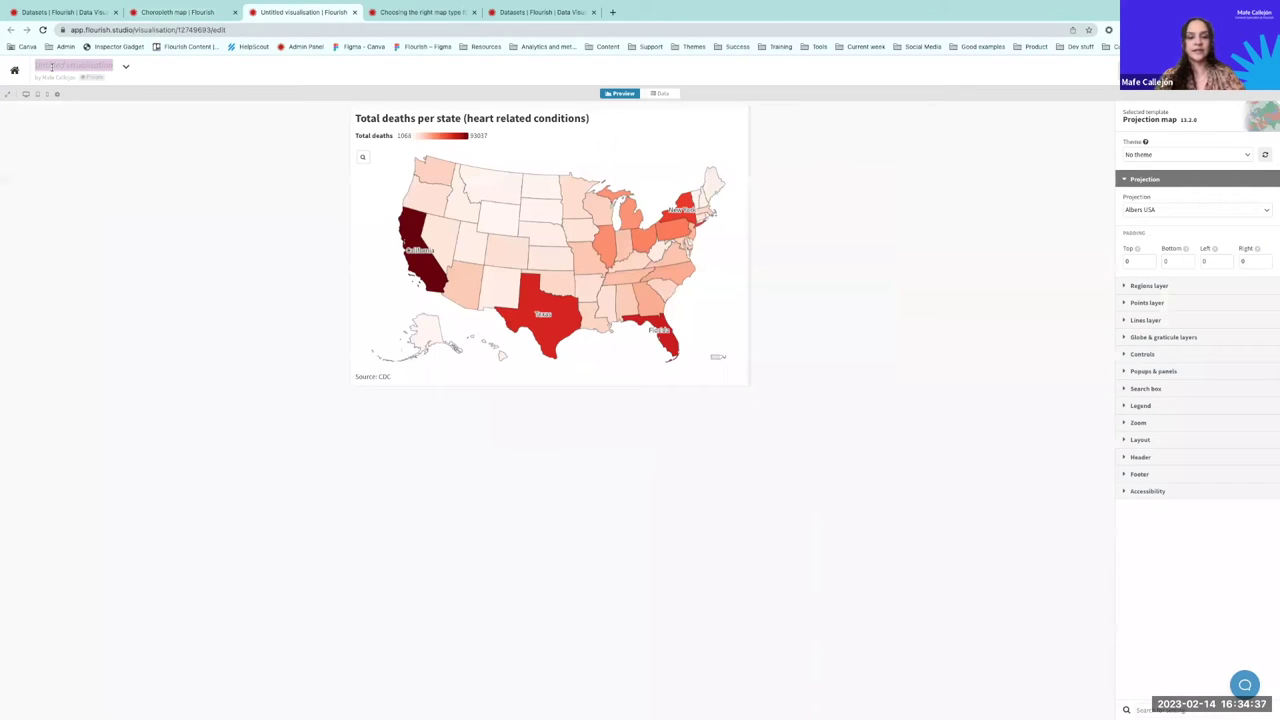
type("tot")
key("BackSpace")
key("BackSpace")
key("BackSpace")
type("Total deaths")
left_click(80, 126)
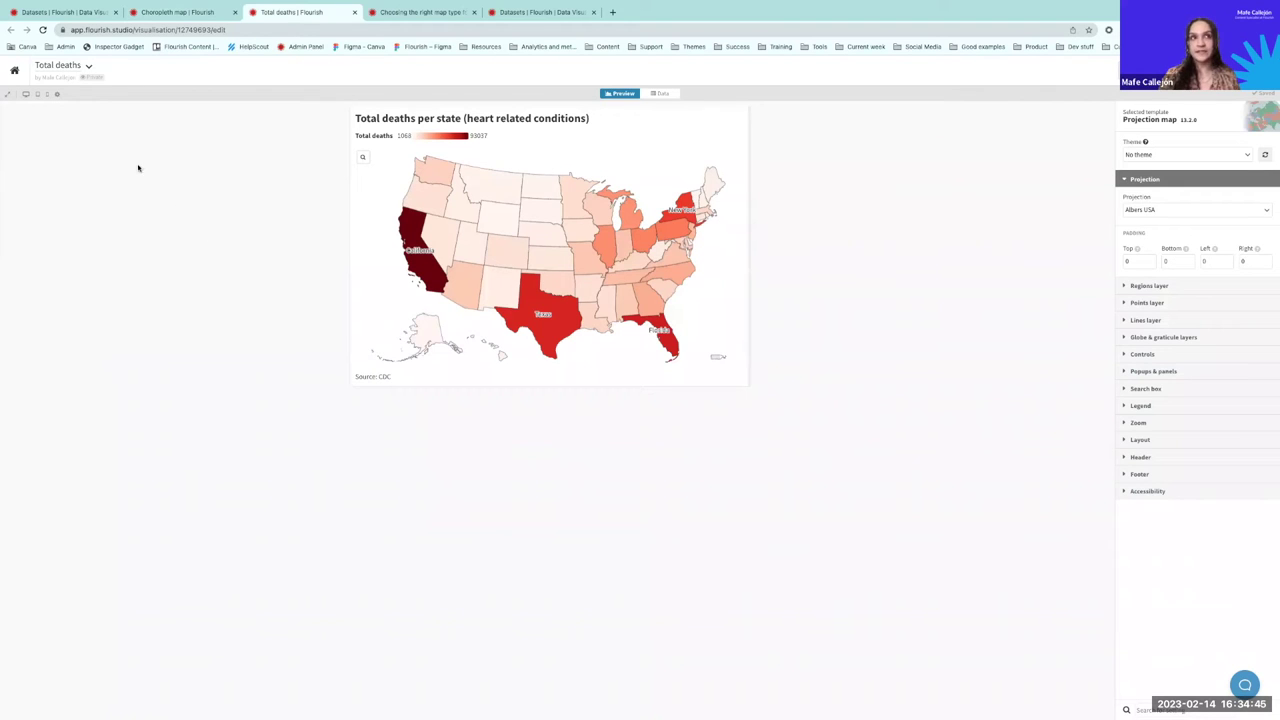
Step: Duplicate the "Total deaths" visualisation
left_click(87, 66)
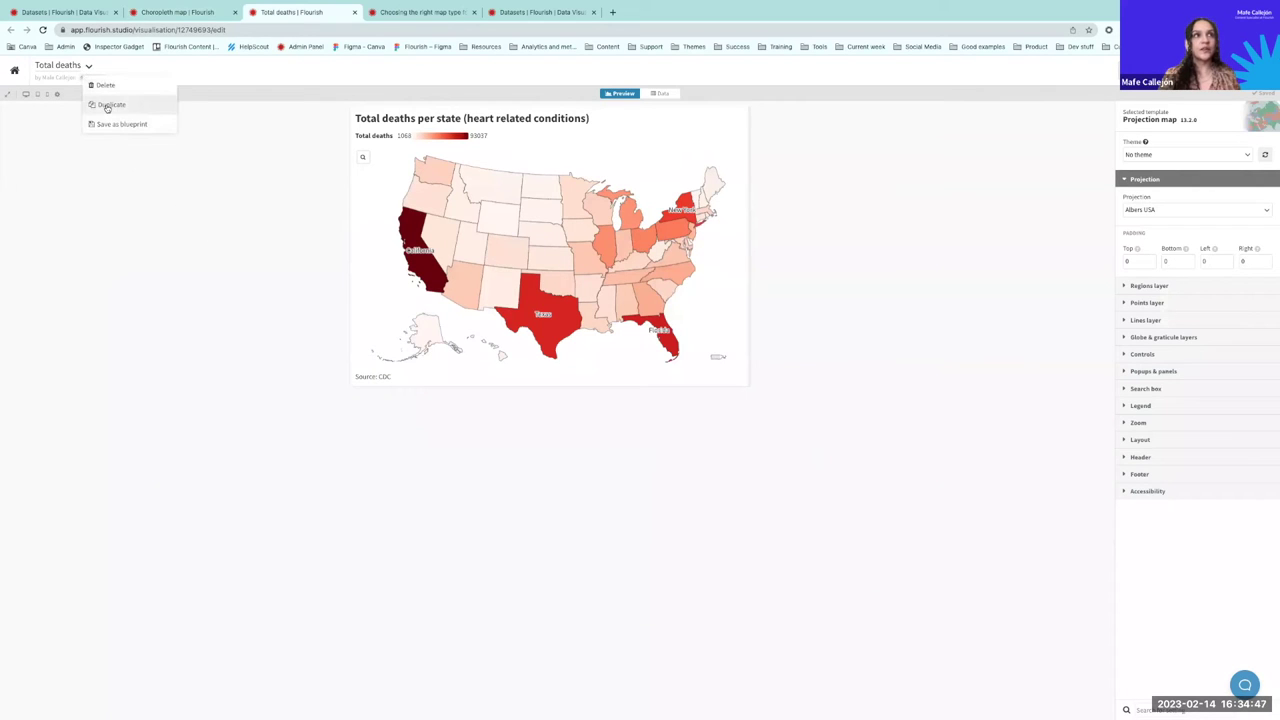
left_click(107, 105)
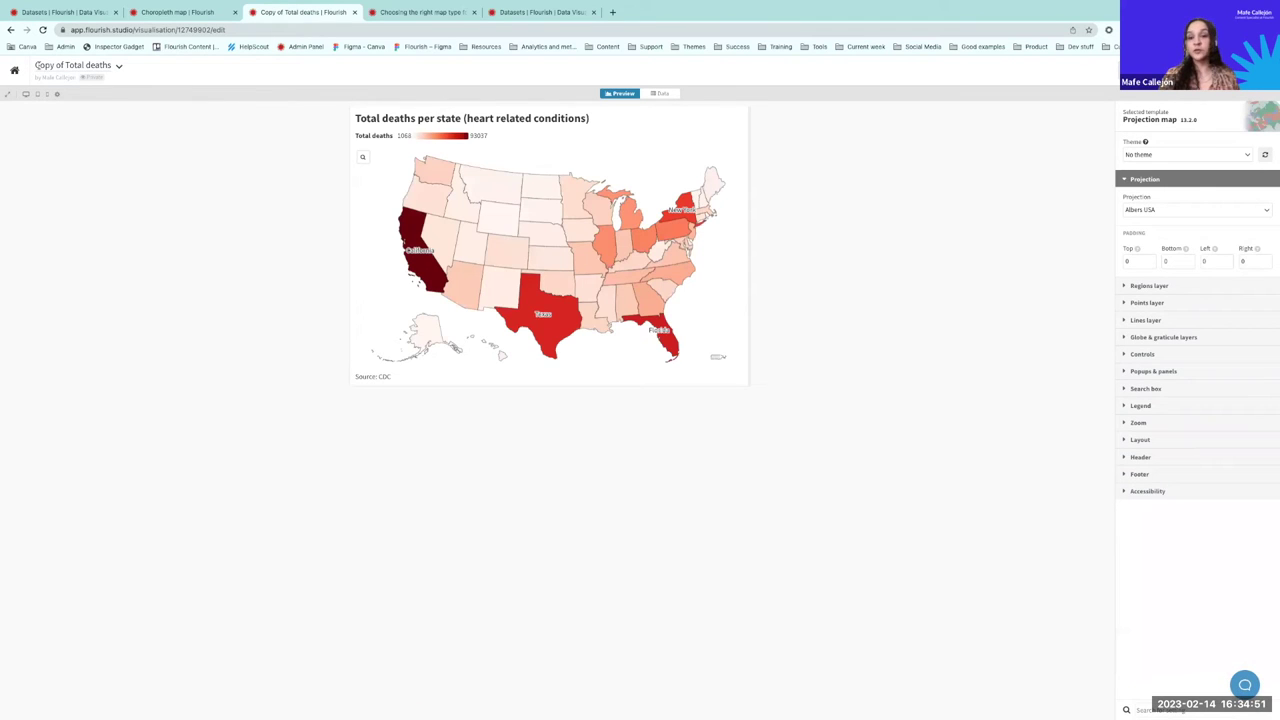
left_click_drag(747, 287, 968, 294)
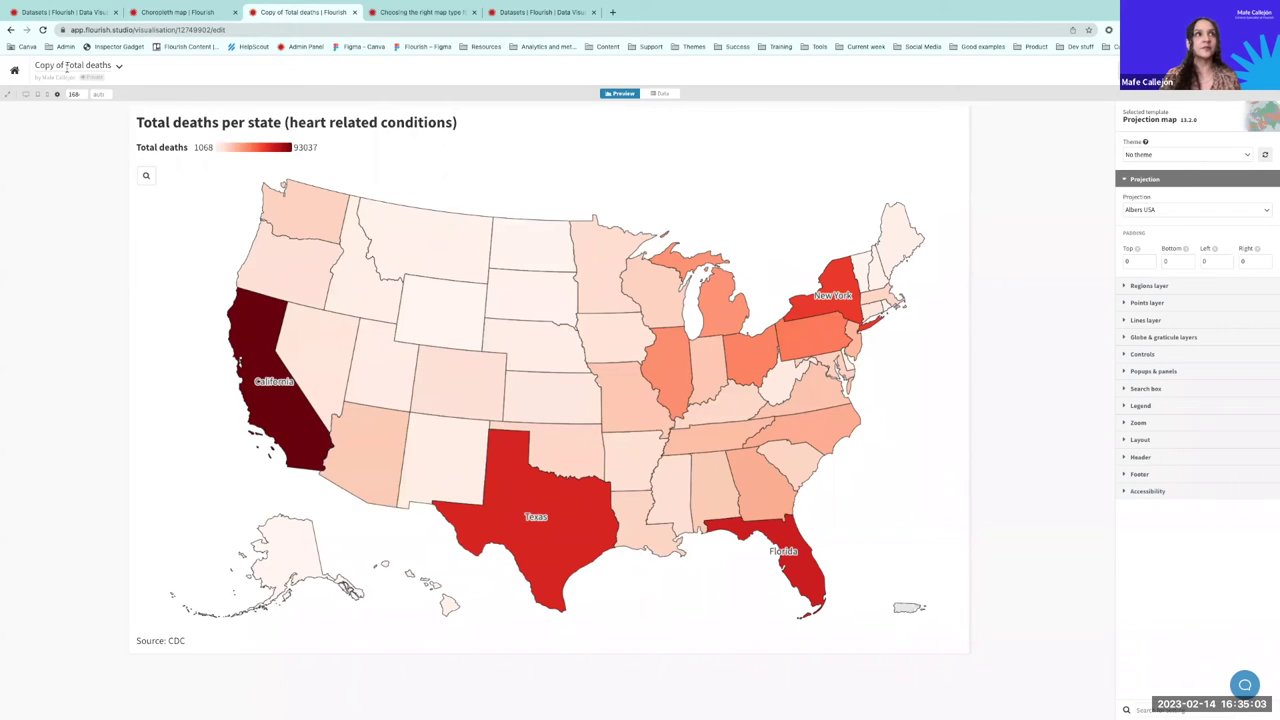
Step: Color the regions of the copied map by the Population data in column G
left_click(661, 94)
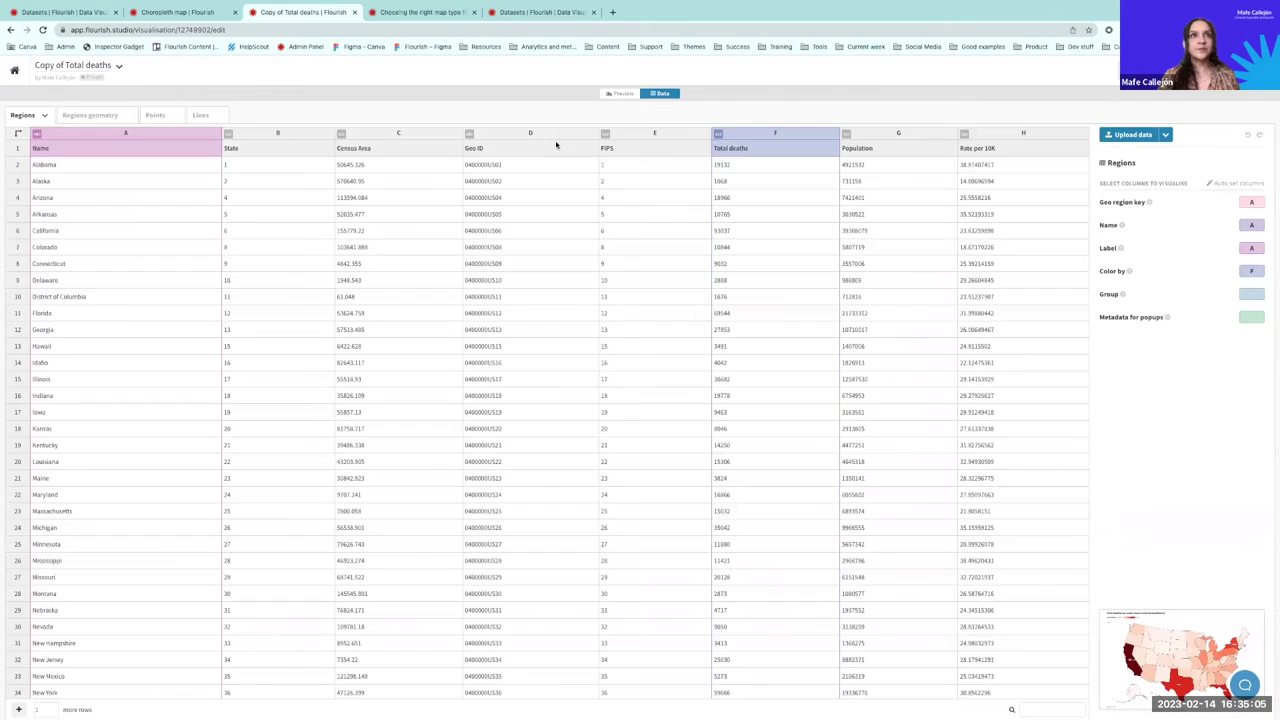
left_click(884, 133)
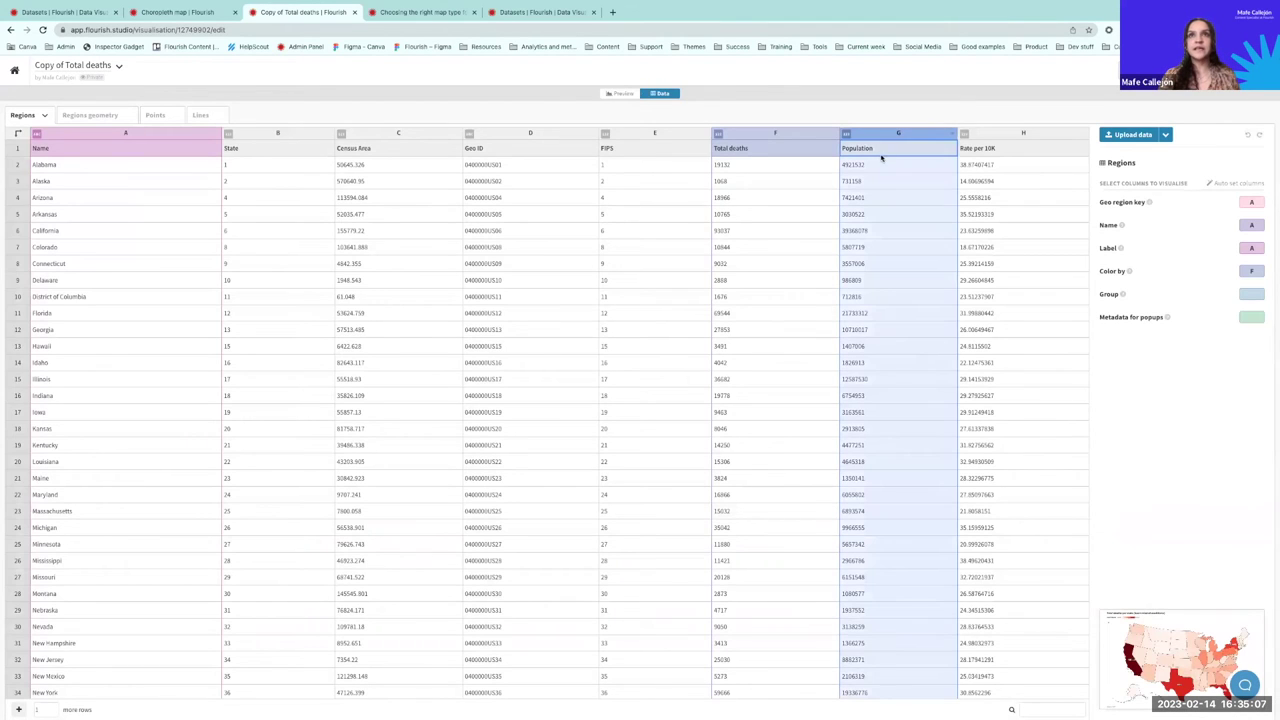
left_click(1252, 270)
type("G")
left_click(1273, 260)
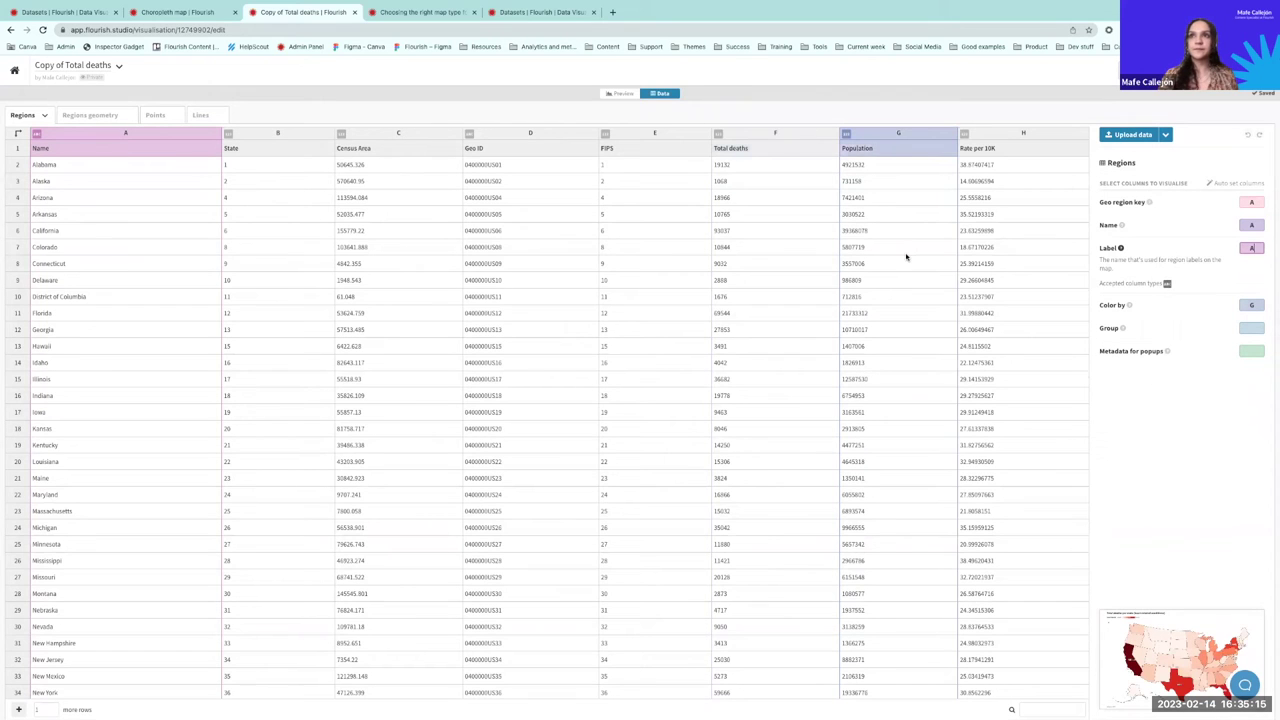
Step: Reopen the copied visualisation from the projects list and rename it "Total POPULATION"
left_click(622, 93)
left_click(14, 69)
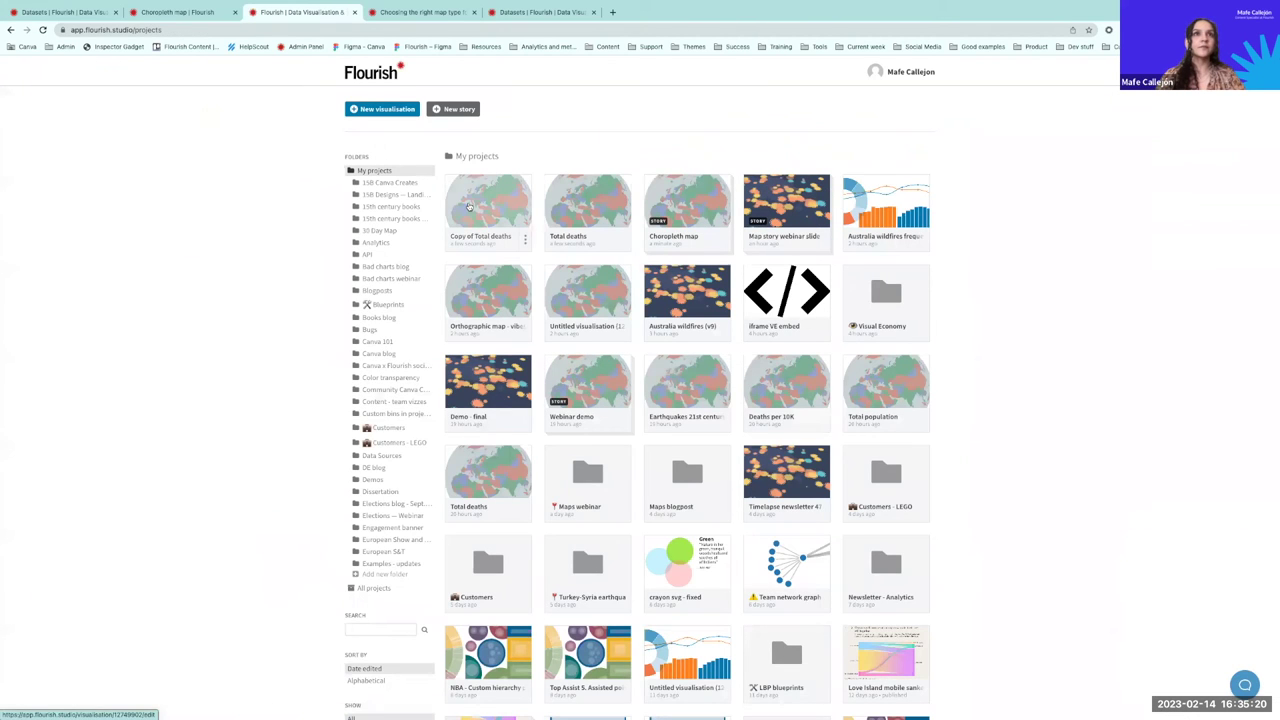
left_click(468, 206)
mouse_move(66, 64)
left_mouse_down()
mouse_move(35, 64)
mouse_move(56, 66)
left_mouse_up()
key("BackSpace")
type("POPULATION")
key("Return")
Step: Change the map's header title to "Total population per state"
left_click(1158, 185)
left_click(1140, 367)
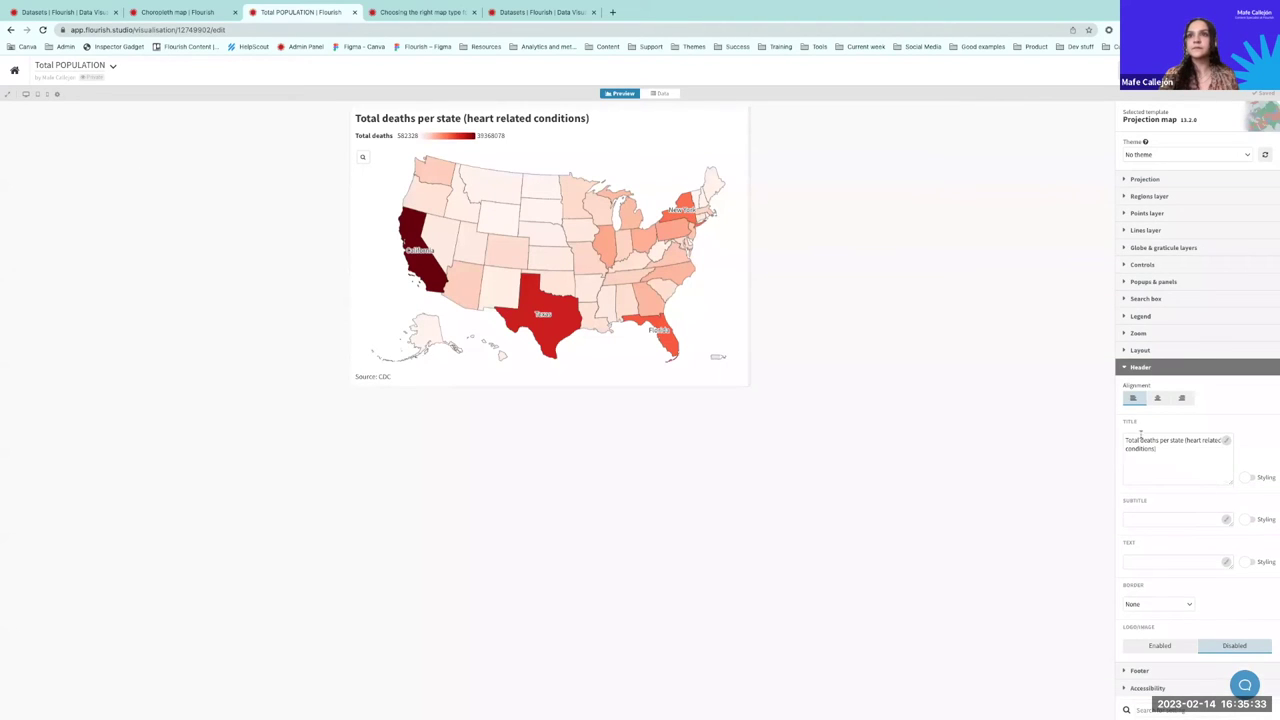
left_click_drag(1156, 438, 1158, 449)
type("po")
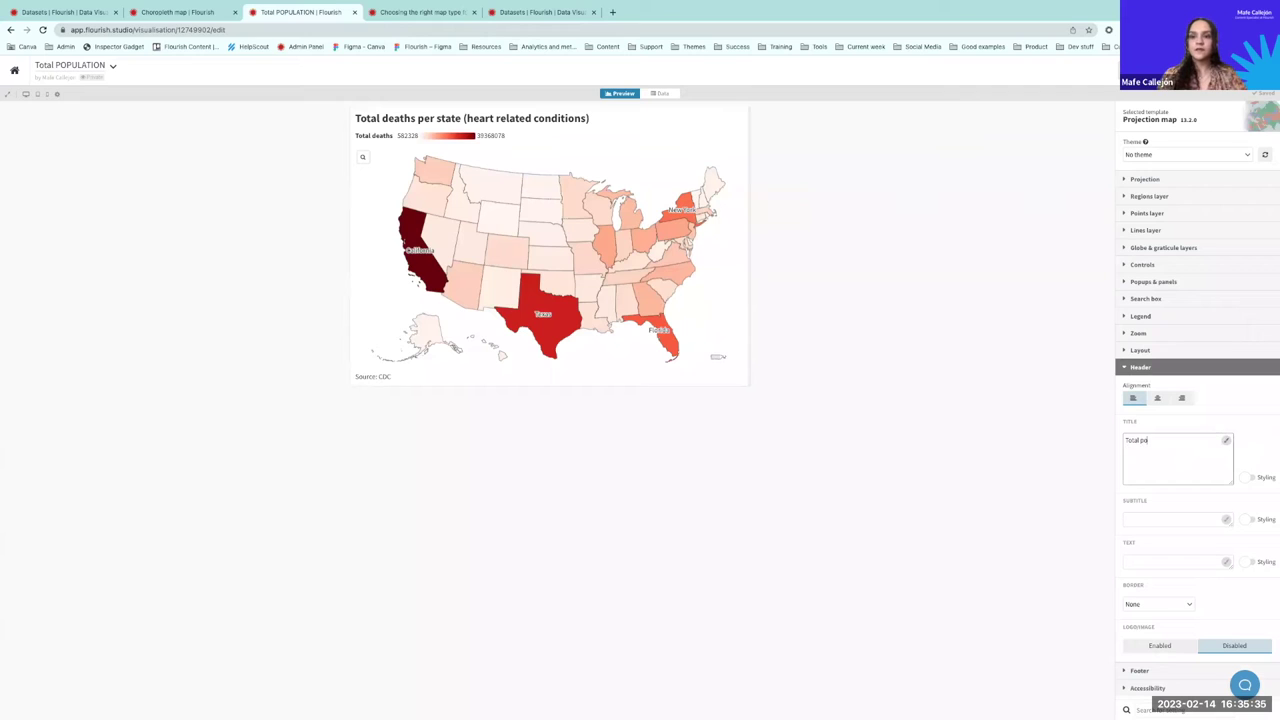
type("pulation per state")
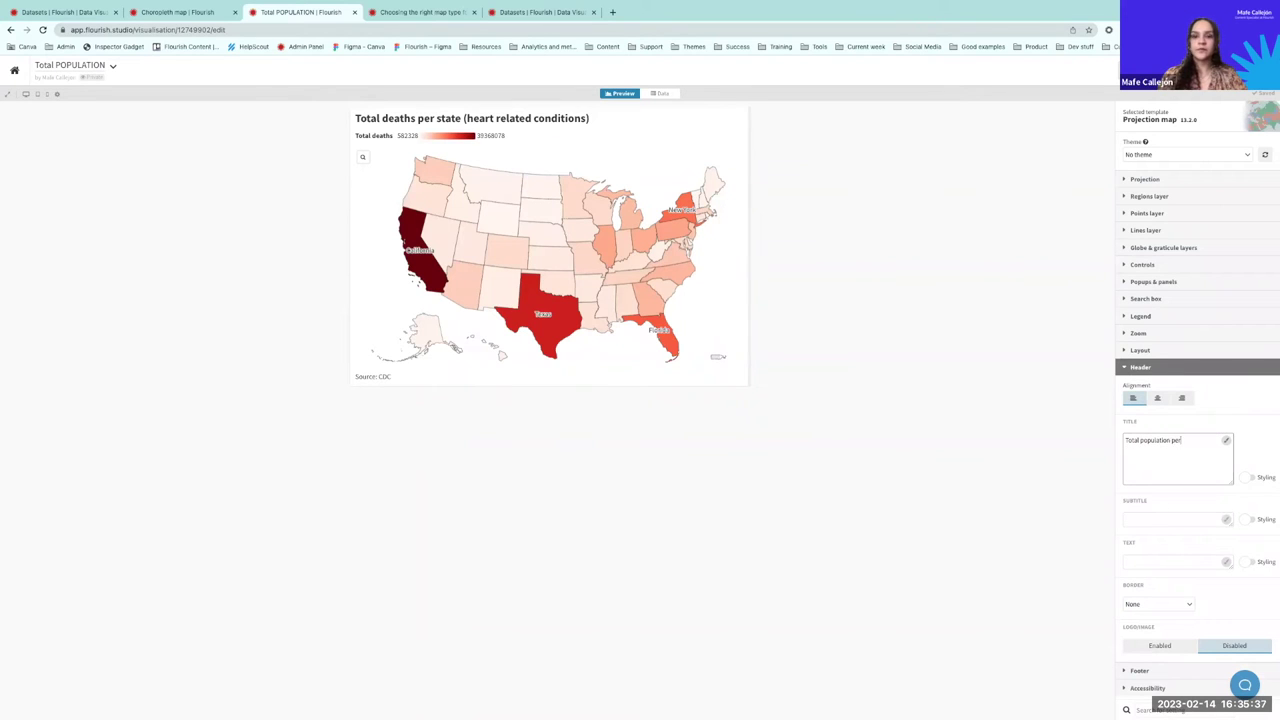
left_click(1046, 480)
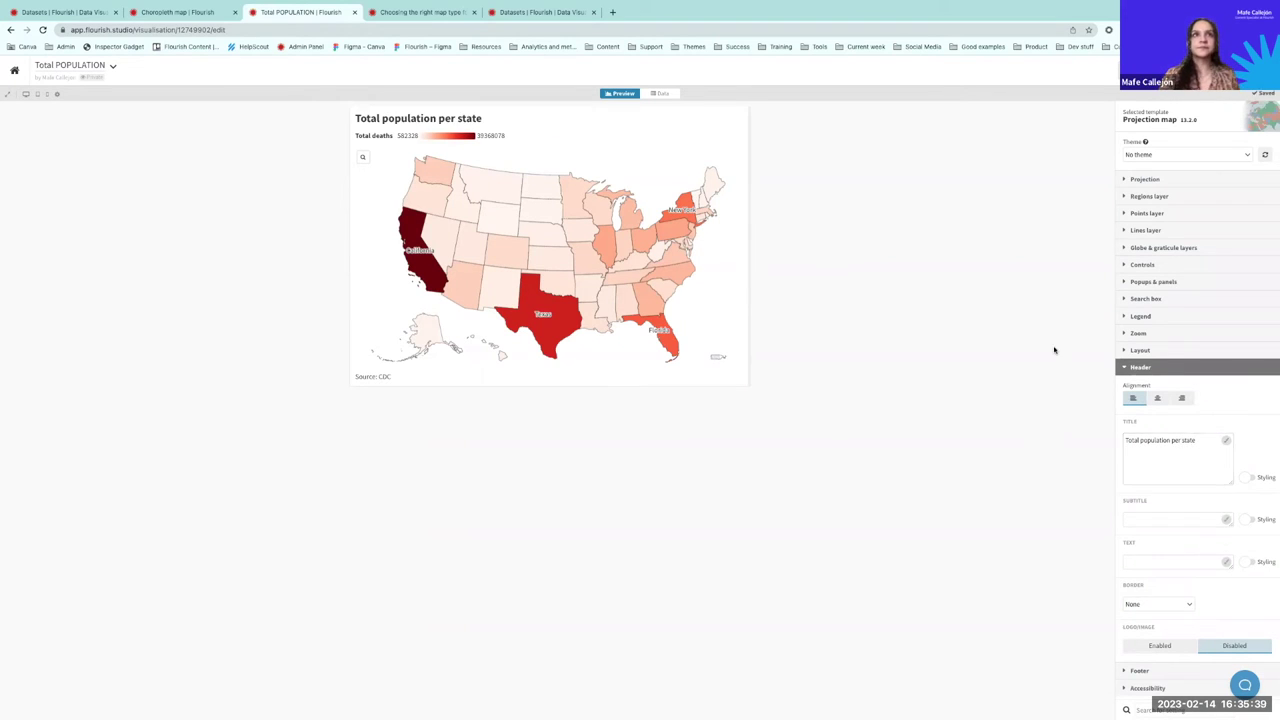
Step: Switch off the point size legend of the population map
left_click(1175, 367)
left_click(1150, 316)
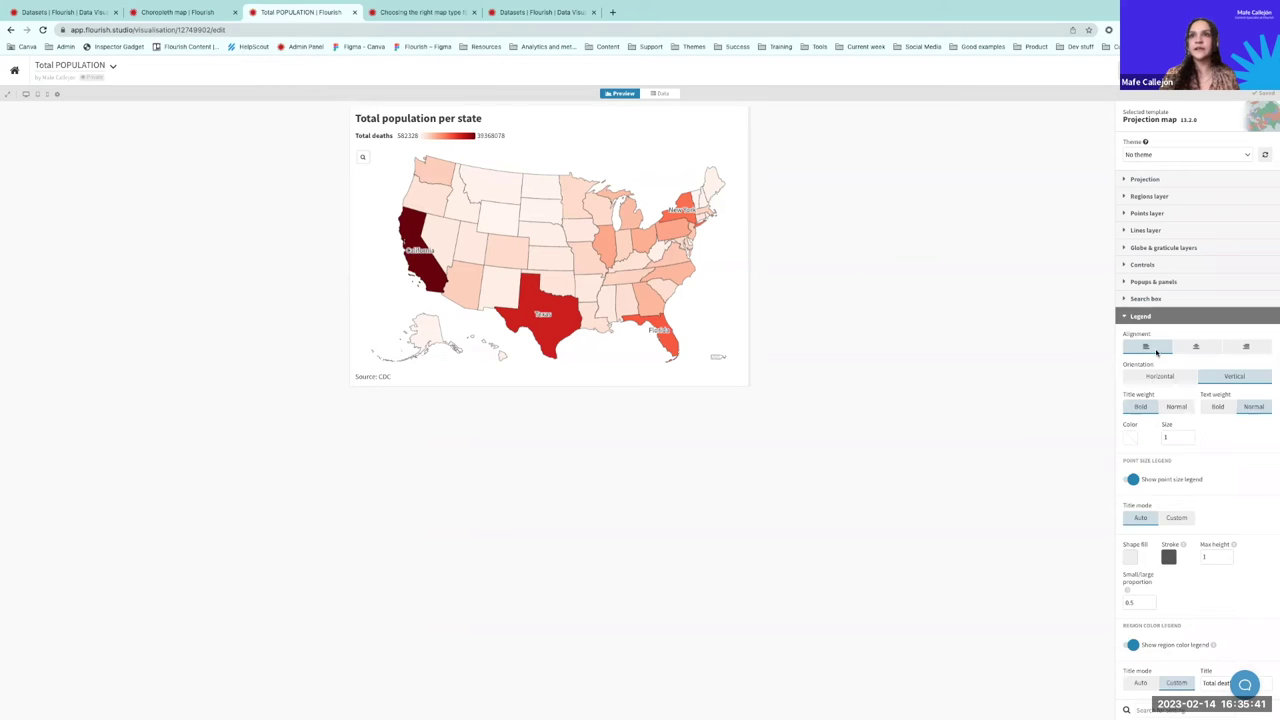
scroll(1160, 455, "down", 2)
scroll(1162, 440, "down", 1)
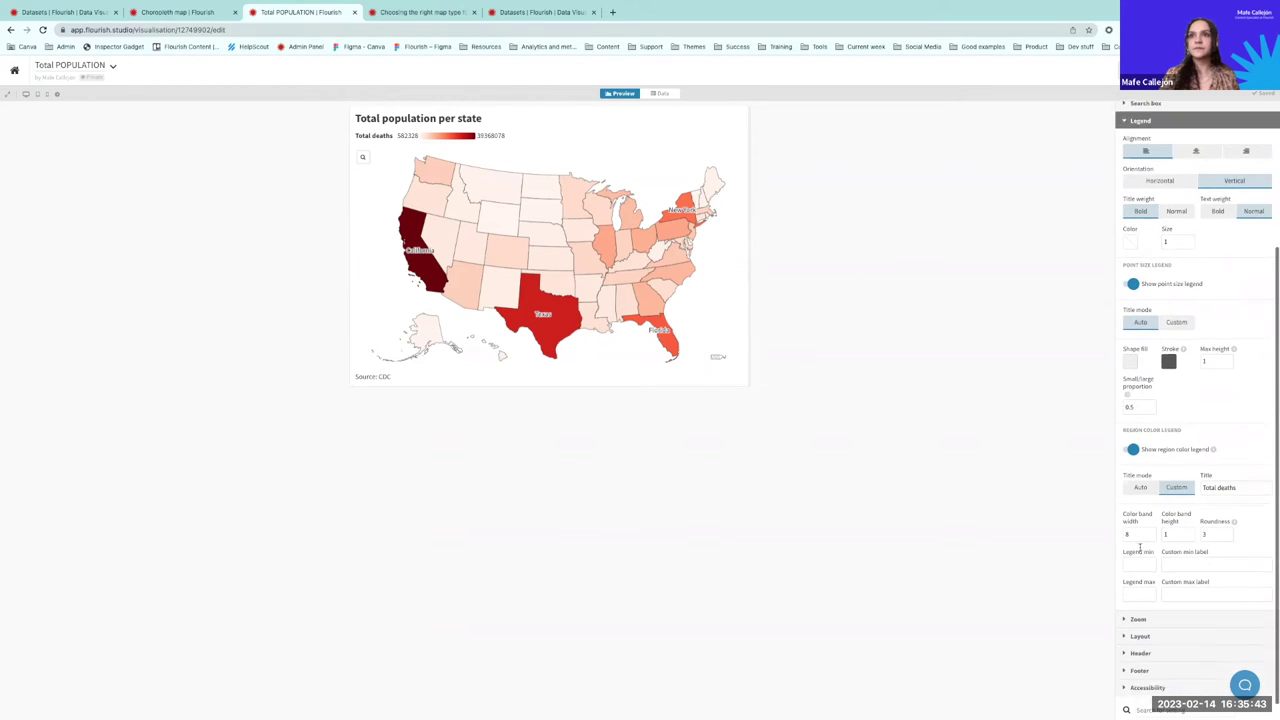
left_click(1177, 302)
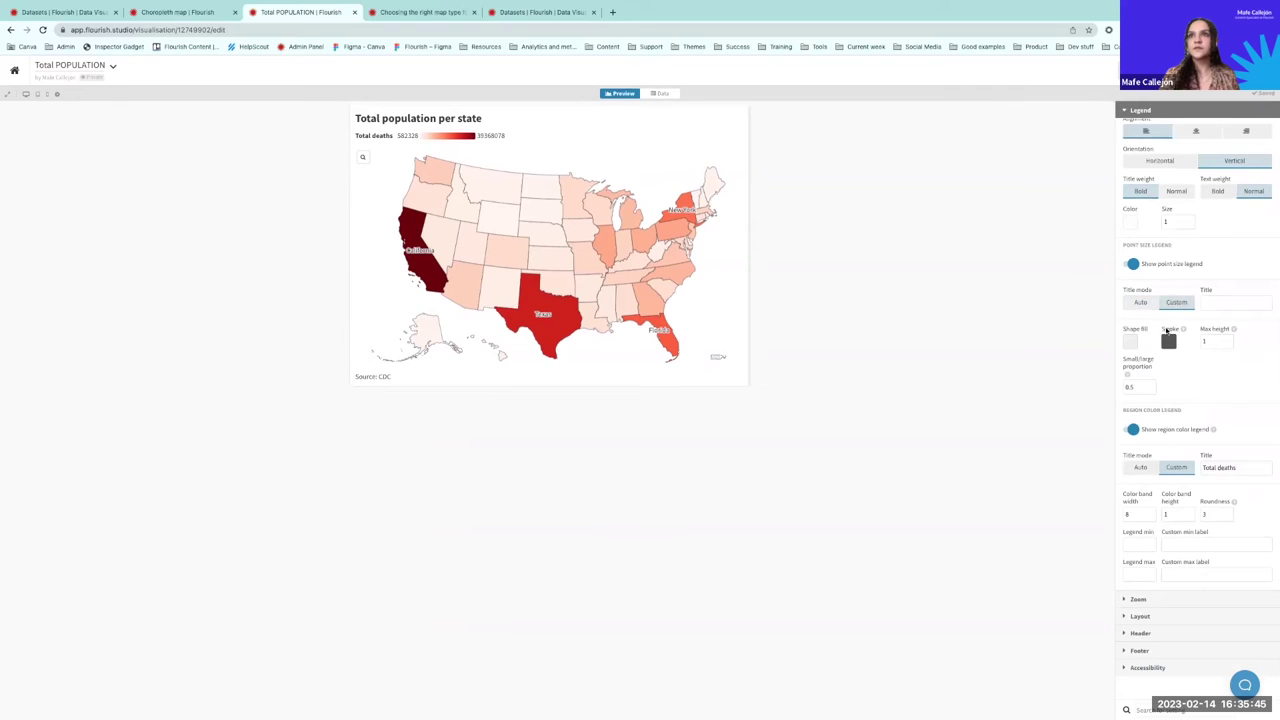
scroll(1175, 284, "up", 1)
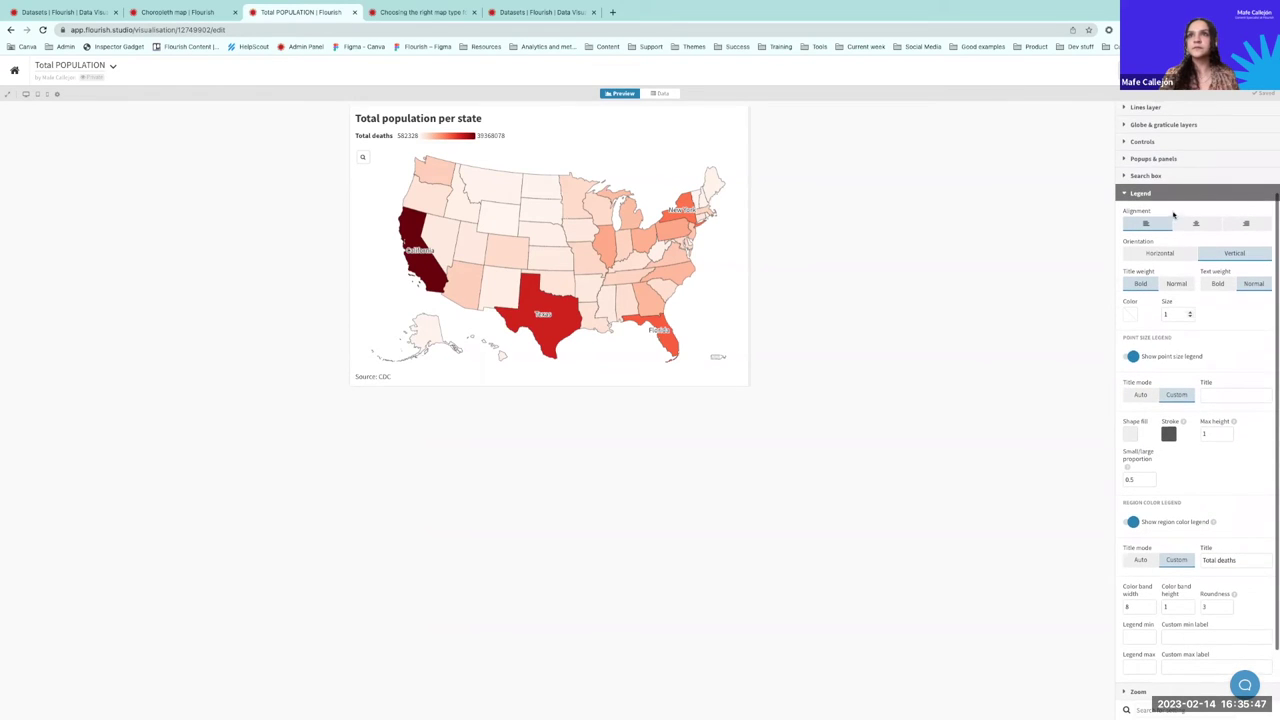
left_click(1204, 391)
left_click(1133, 351)
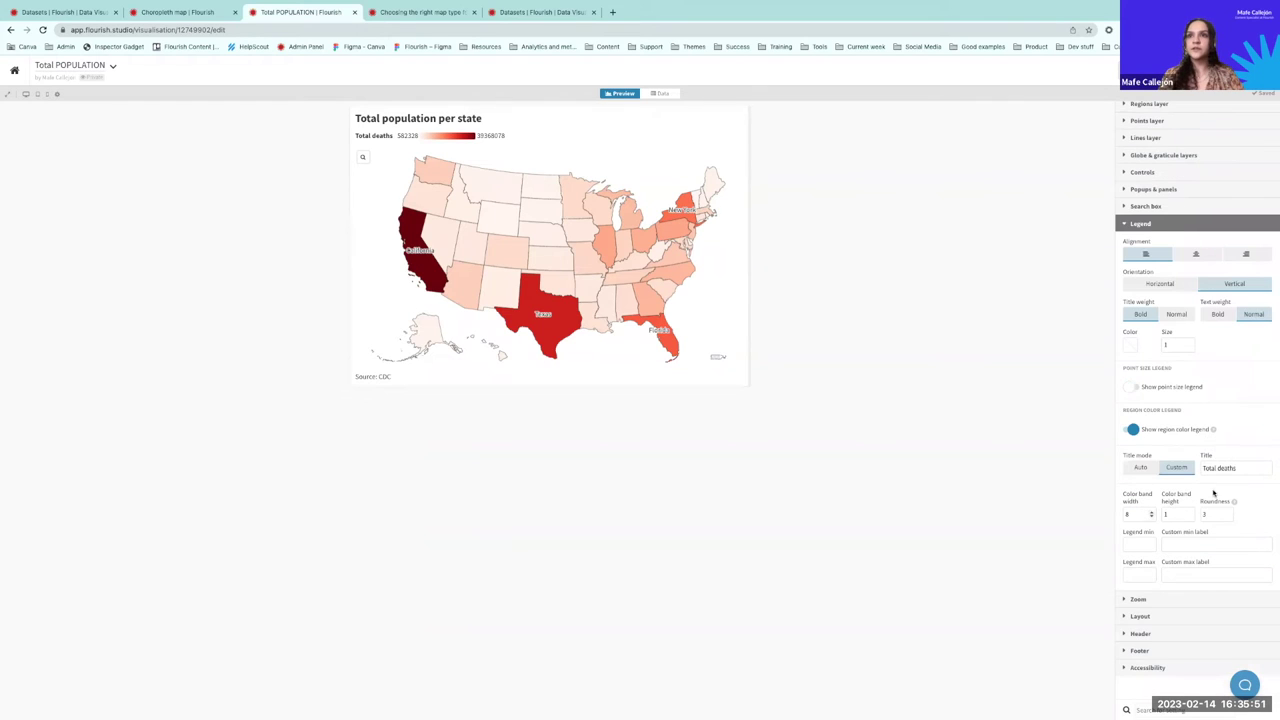
Step: Set the region color legend's custom title to "Total population"
double_click(1221, 467)
type("POP")
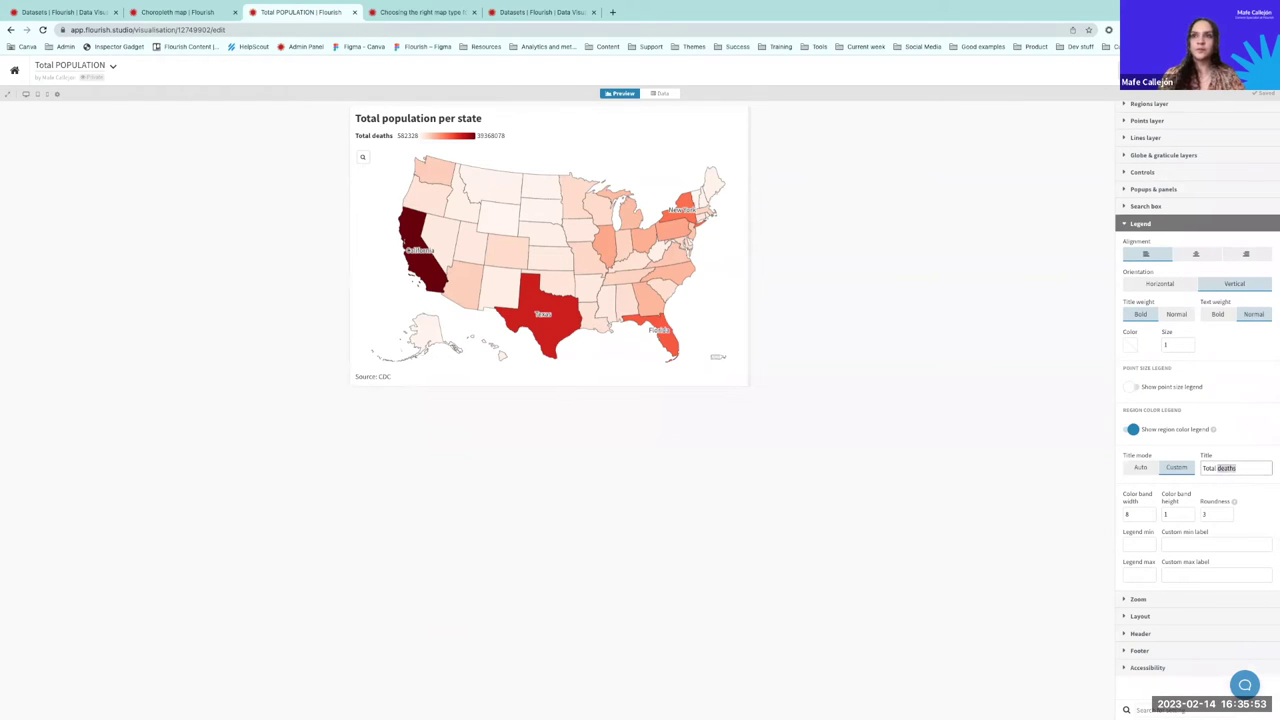
key("BackSpace")
key("BackSpace")
key("BackSpace")
type("population")
left_click(1049, 474)
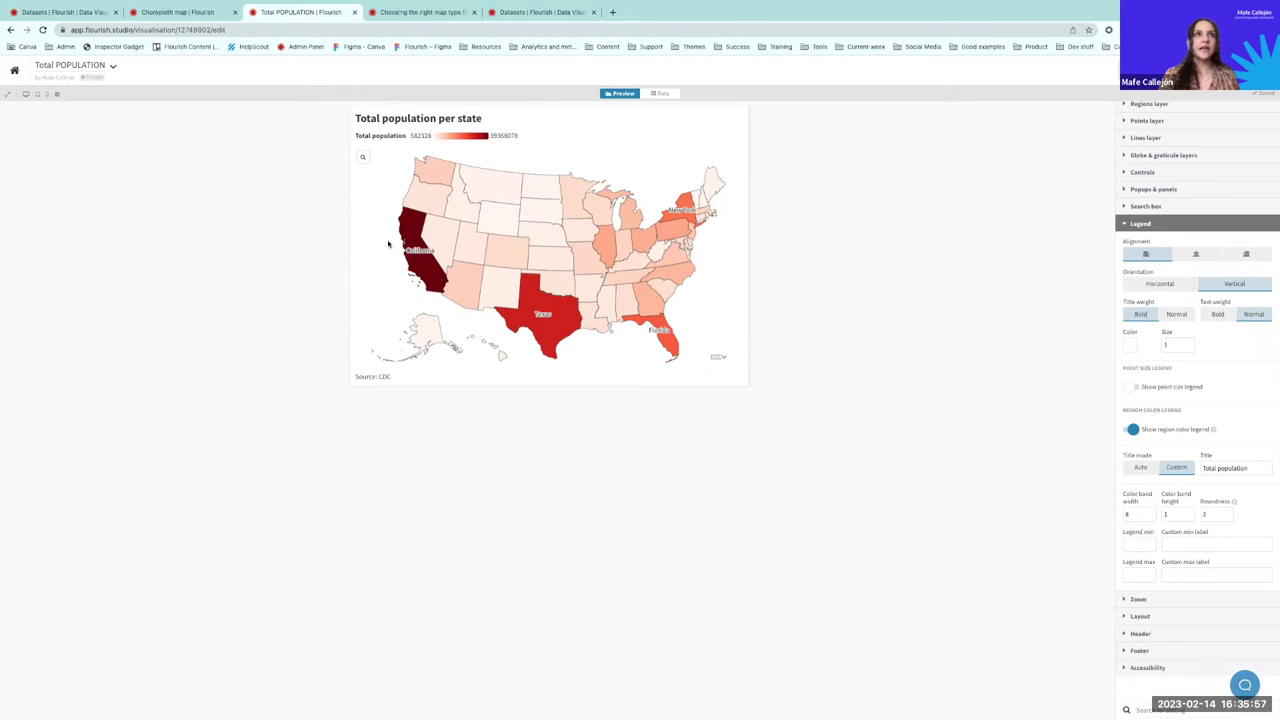
Step: Add a second slide to the "Choropleth map" story using the "Total POPULATION" visualisation
left_click(195, 12)
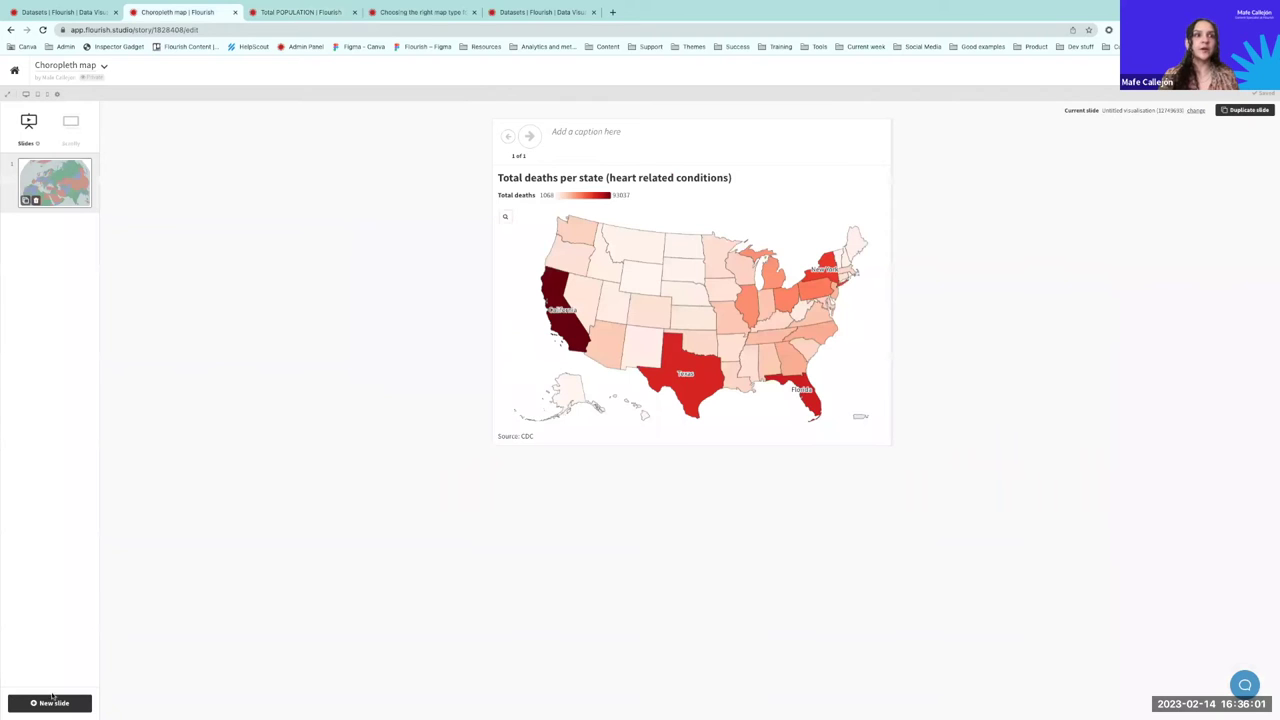
left_click(56, 703)
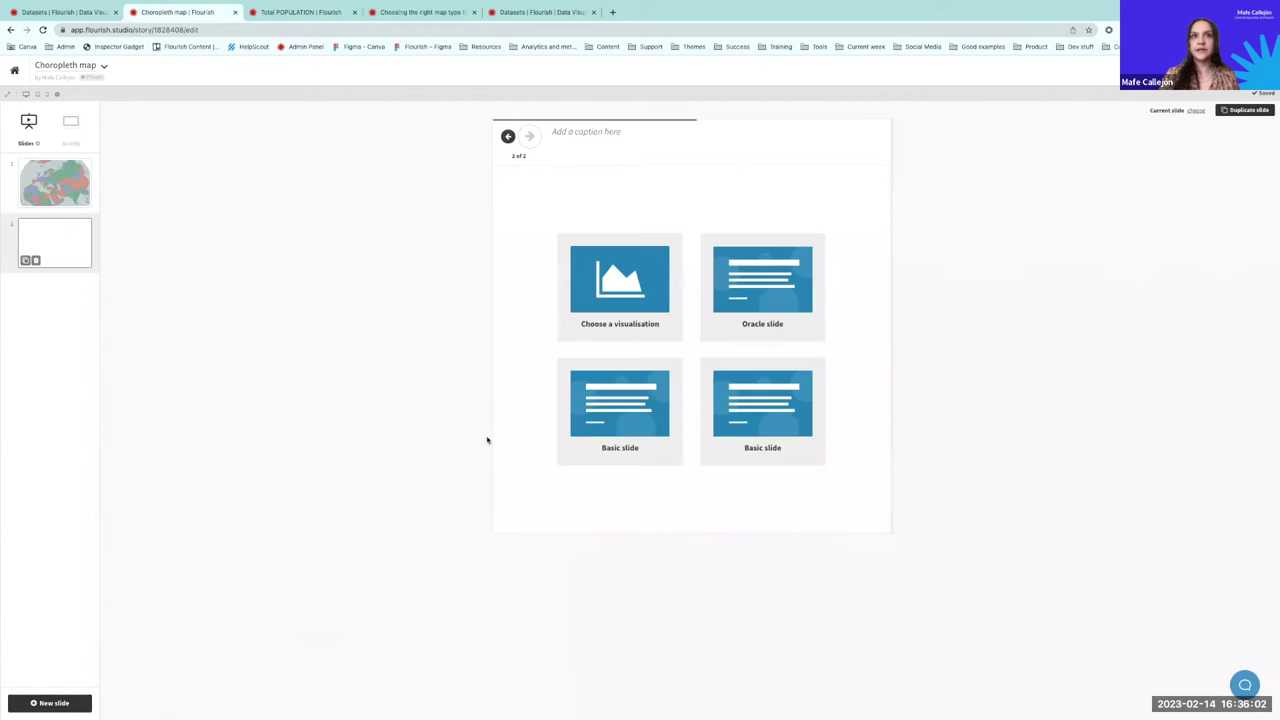
left_click(634, 323)
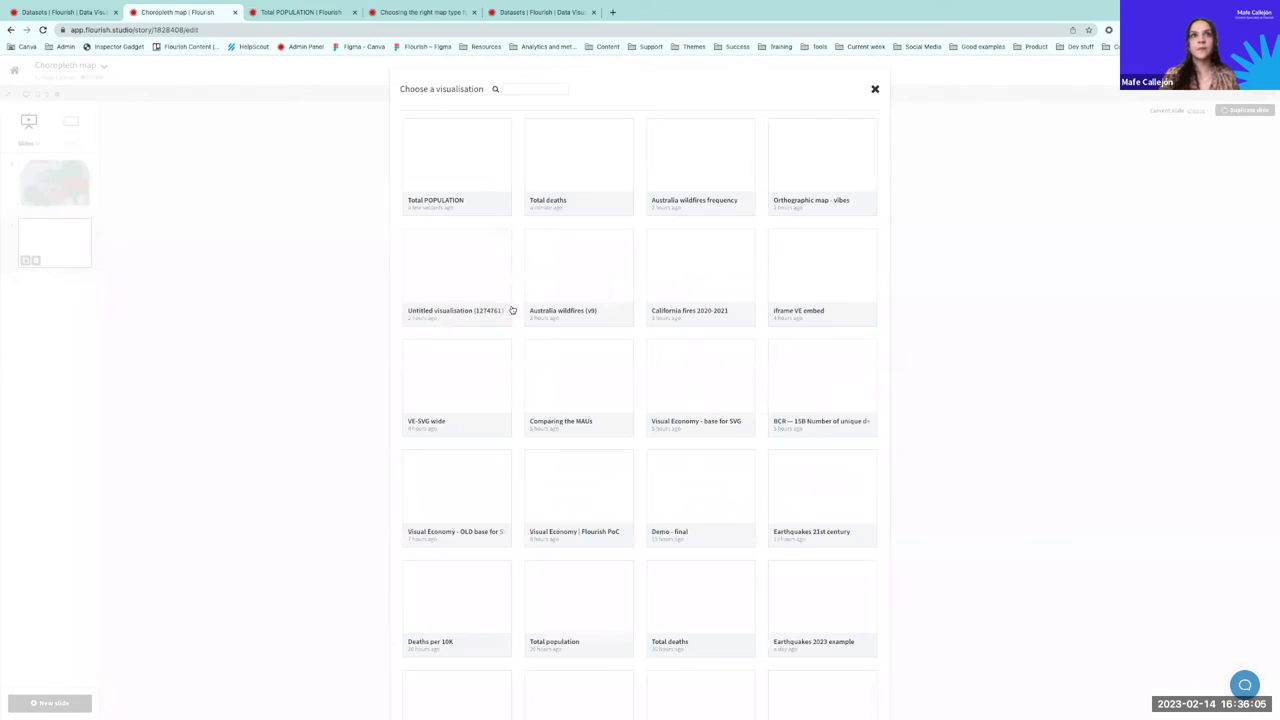
left_click(437, 201)
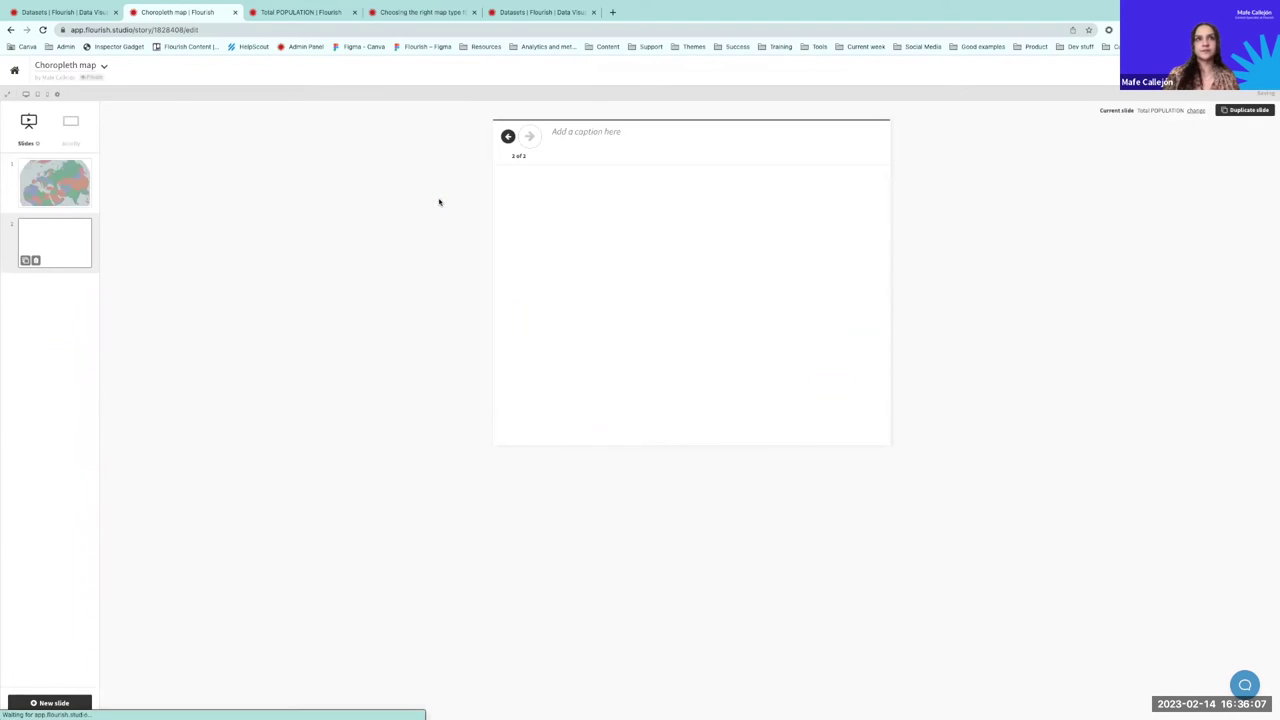
Step: Compare the total deaths slide with the total population slide, checking California's values on both maps
left_click(72, 190)
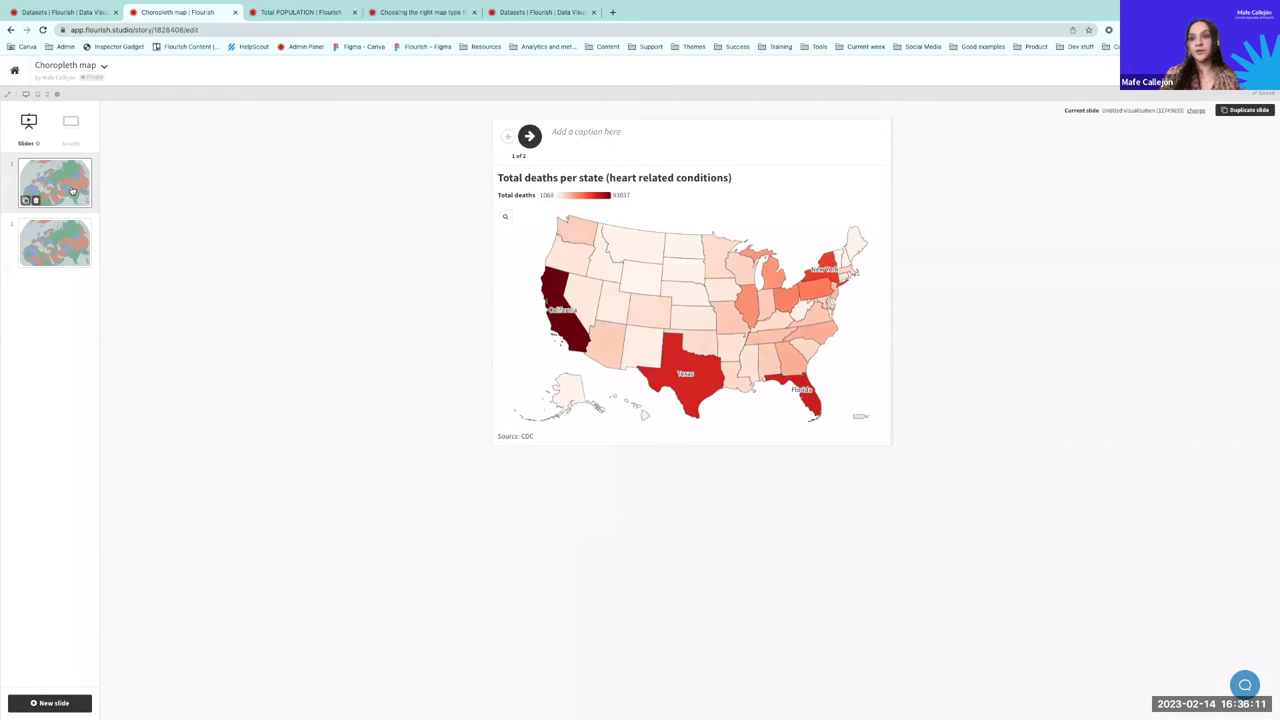
mouse_move(556, 272)
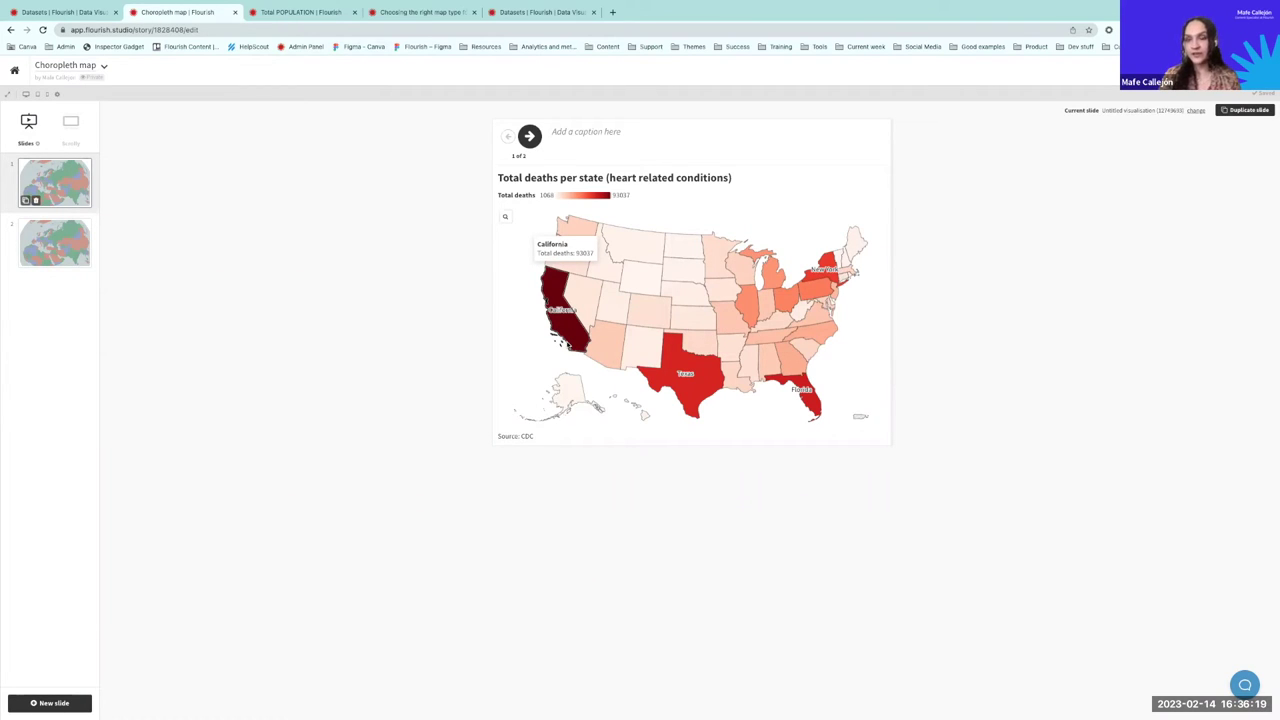
left_click(529, 137)
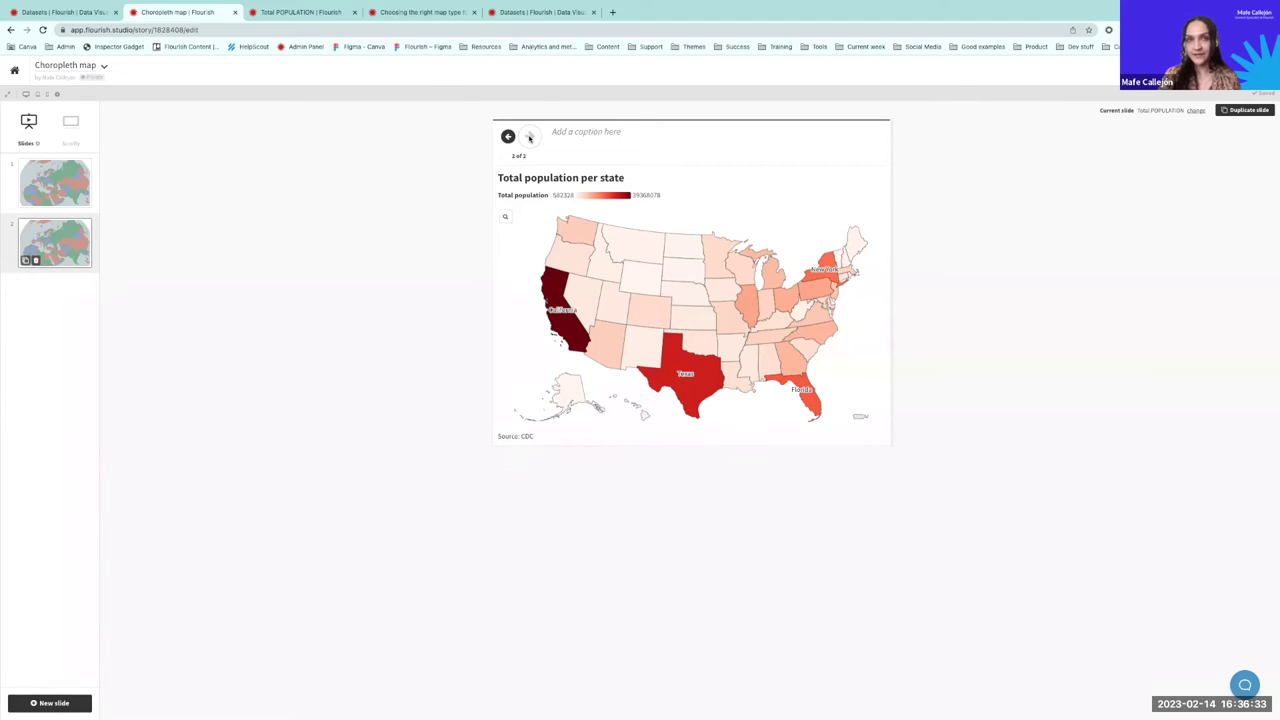
mouse_move(580, 320)
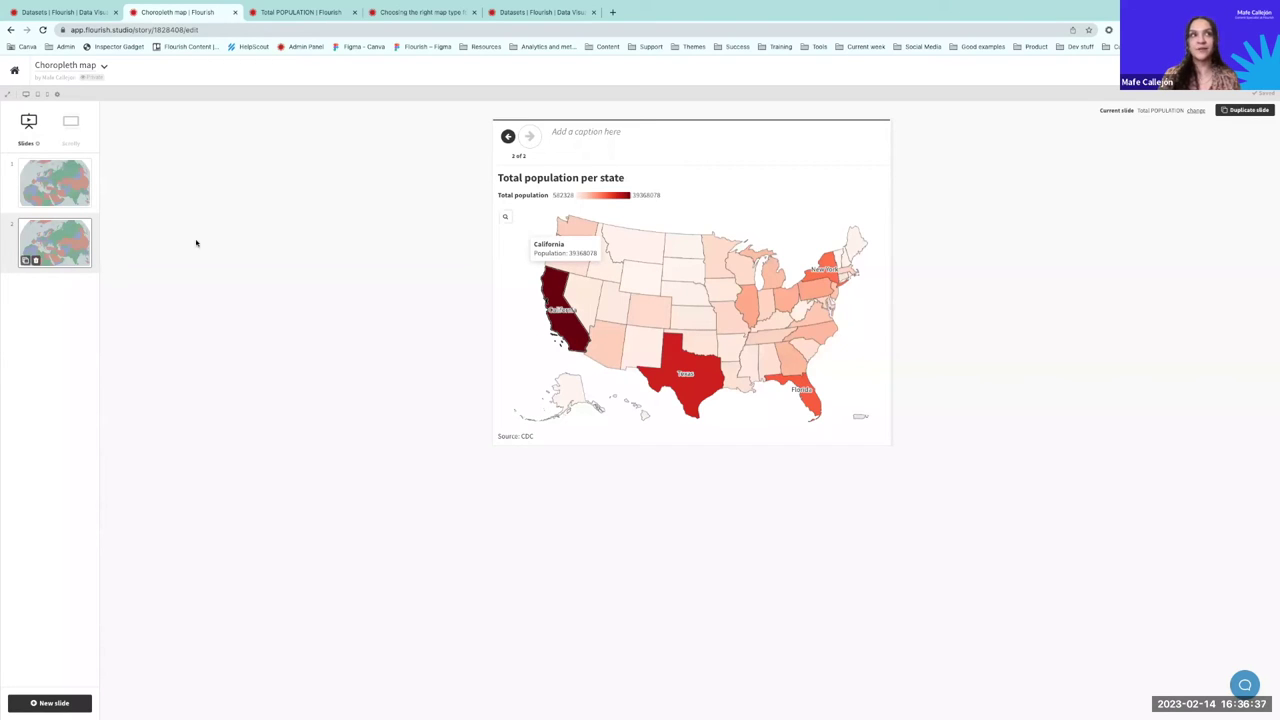
left_click(57, 185)
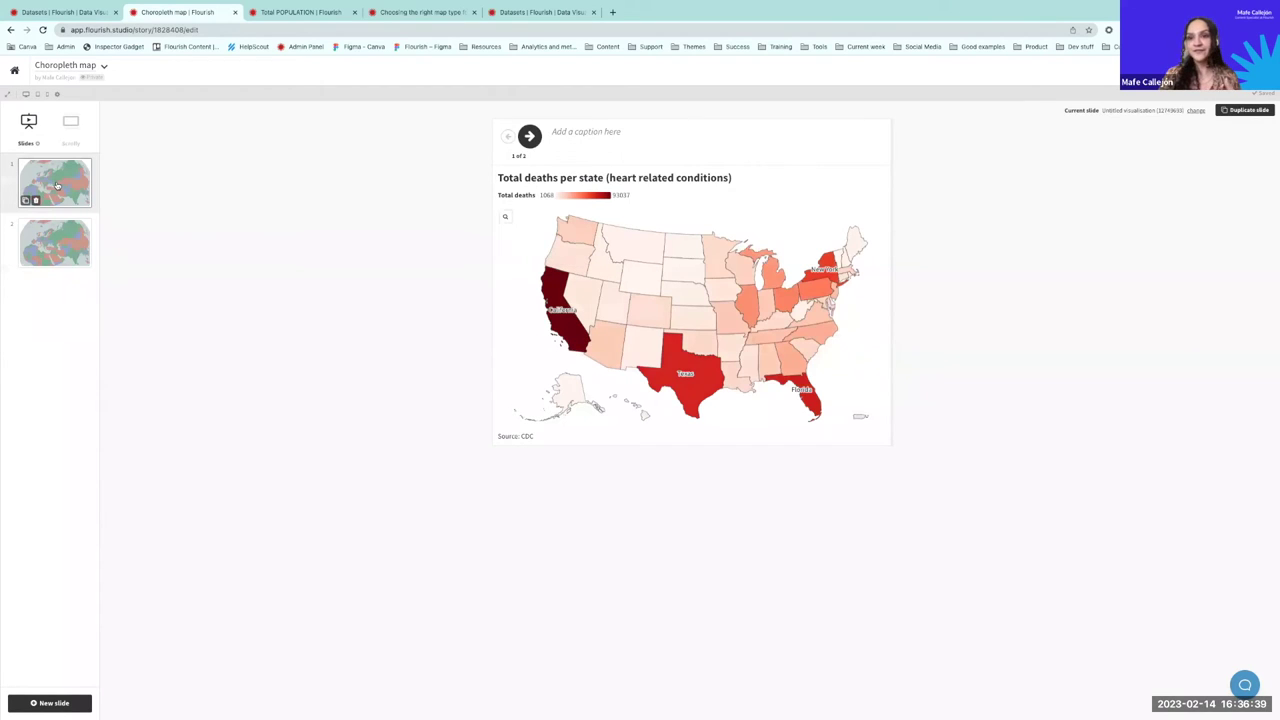
left_click(52, 243)
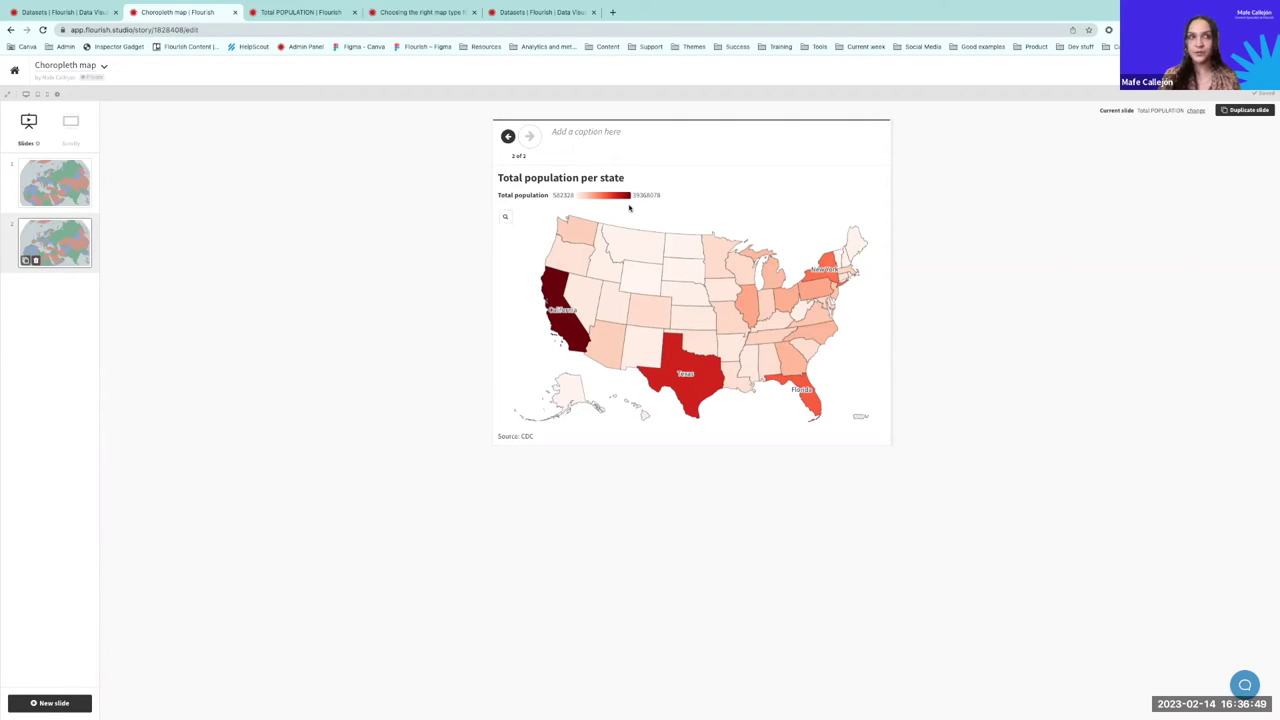
left_click(78, 192)
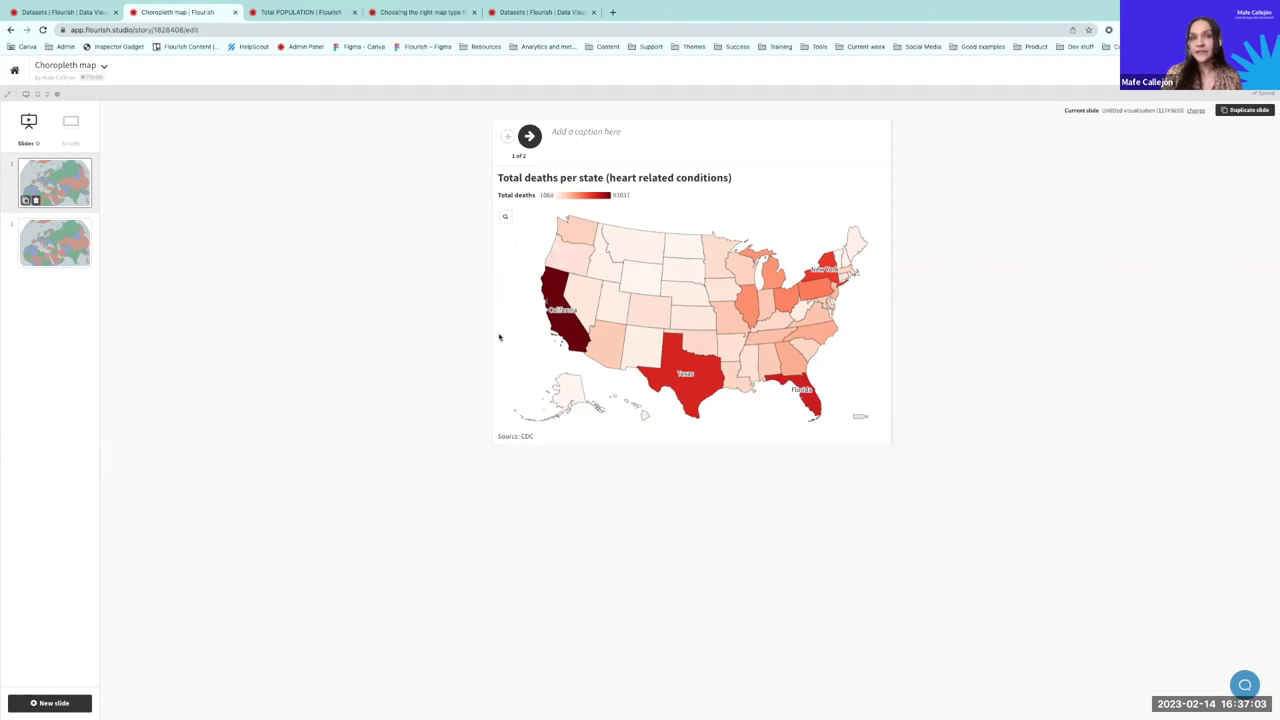
mouse_move(563, 315)
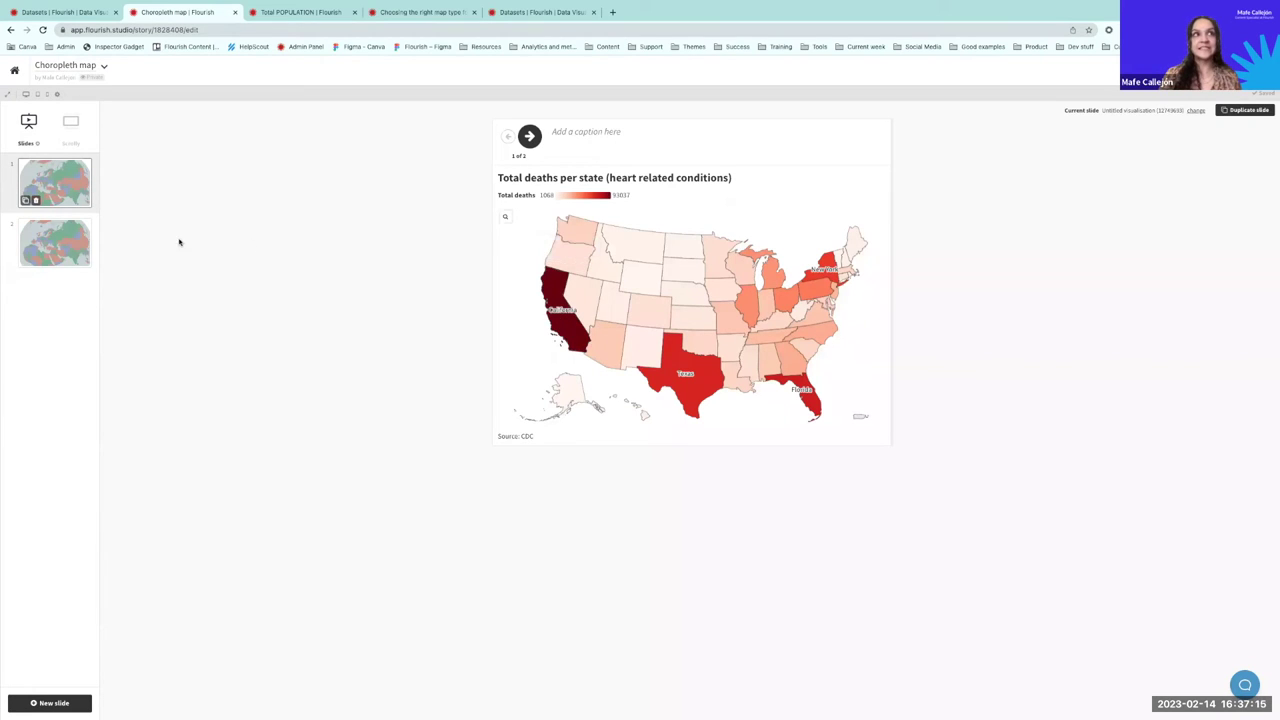
left_click(57, 242)
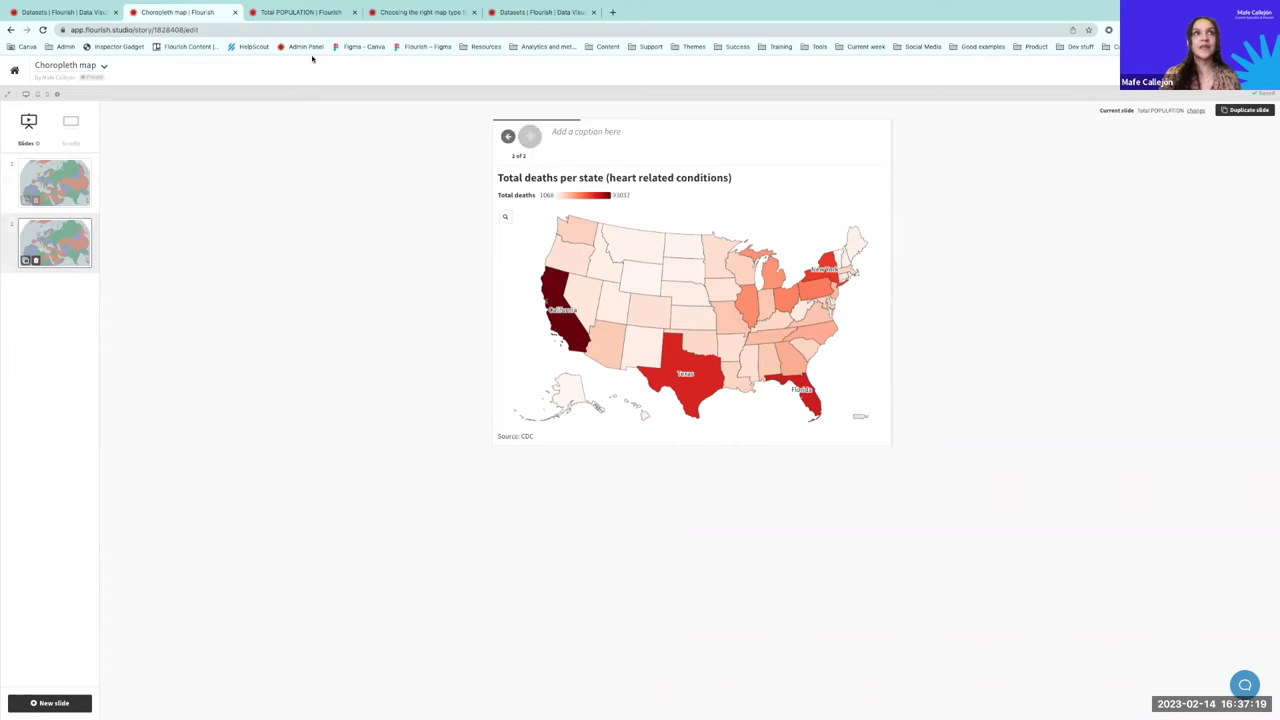
Step: Duplicate the "Total POPULATION" visualisation and name the copy "Rate of deaths per 10K"
left_click(295, 13)
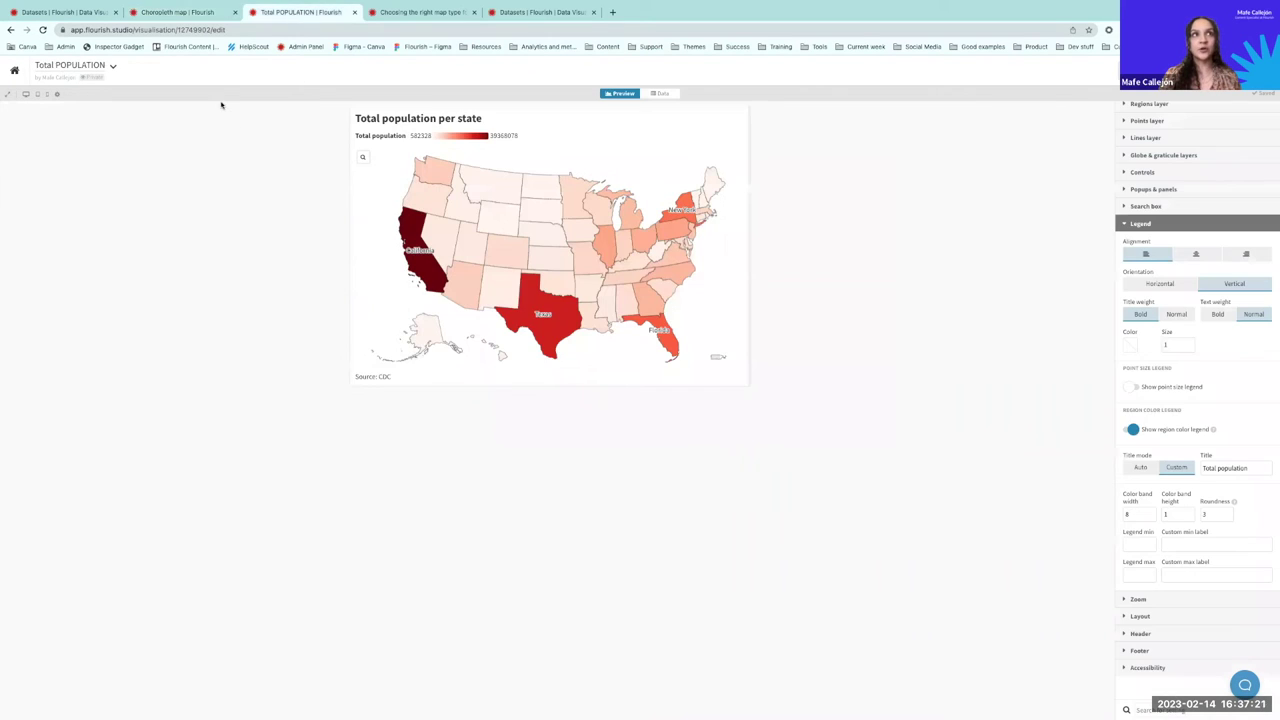
left_click(113, 65)
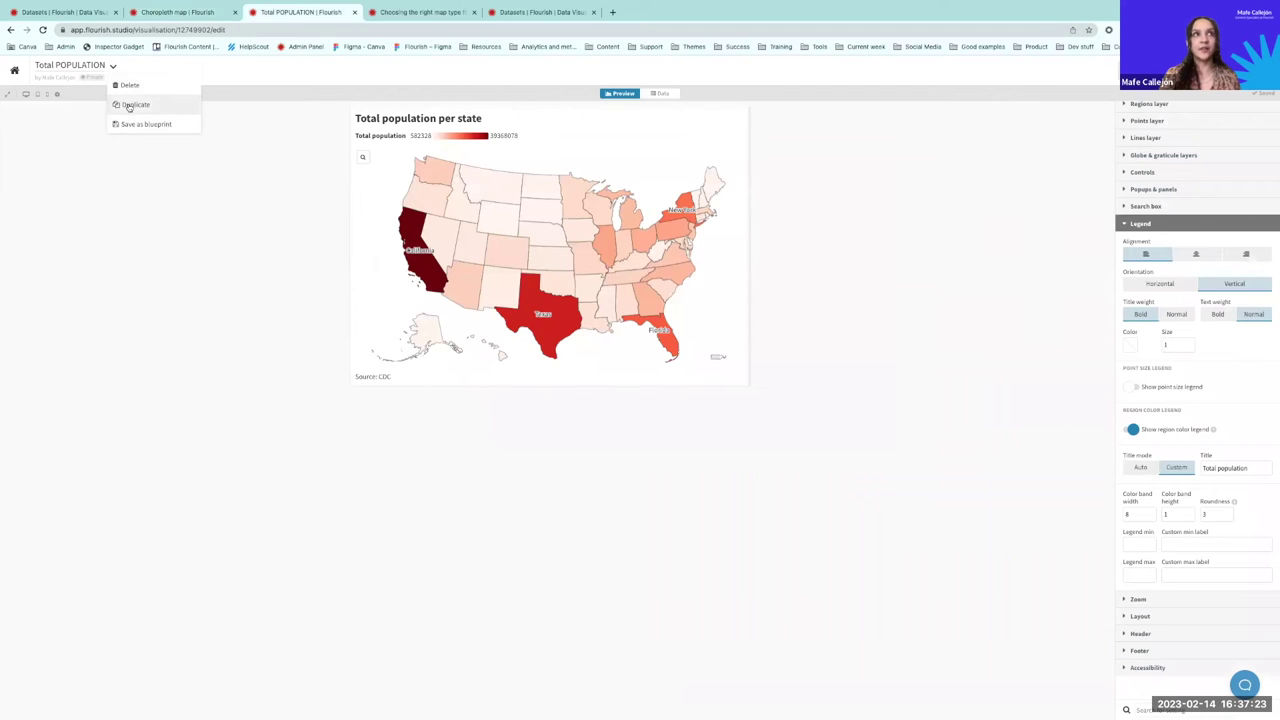
left_click(130, 104)
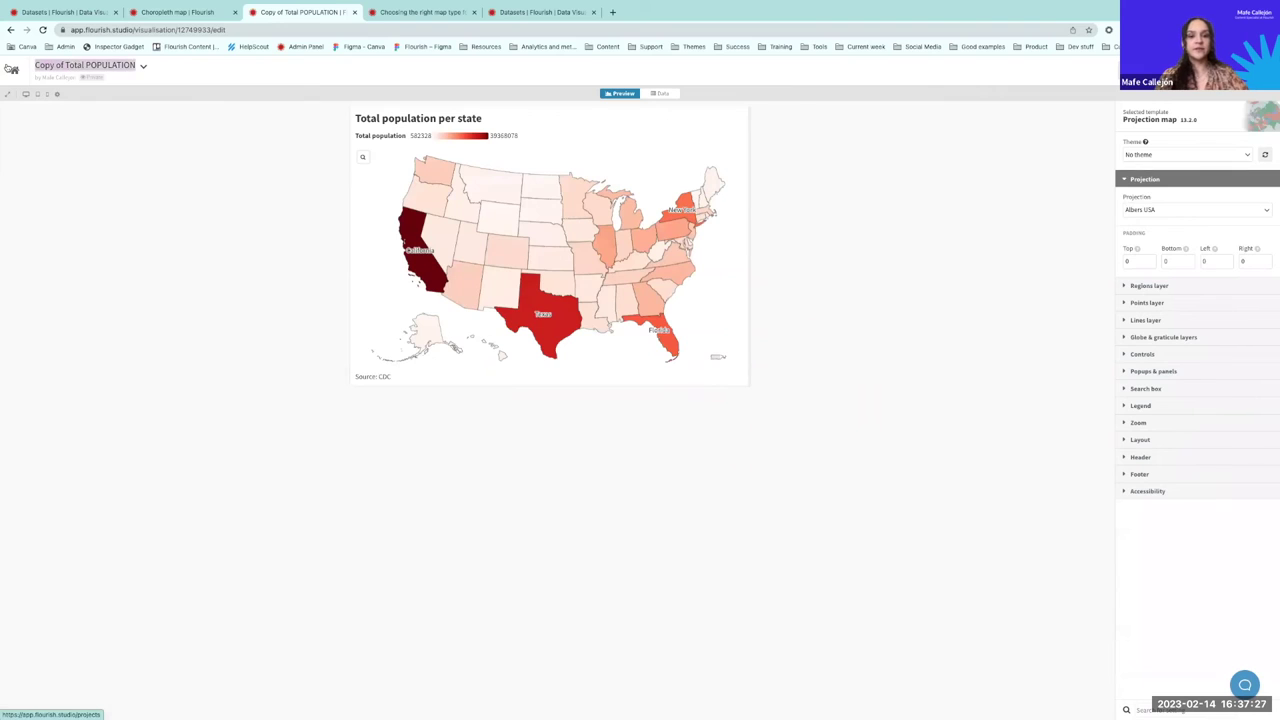
type("Rate")
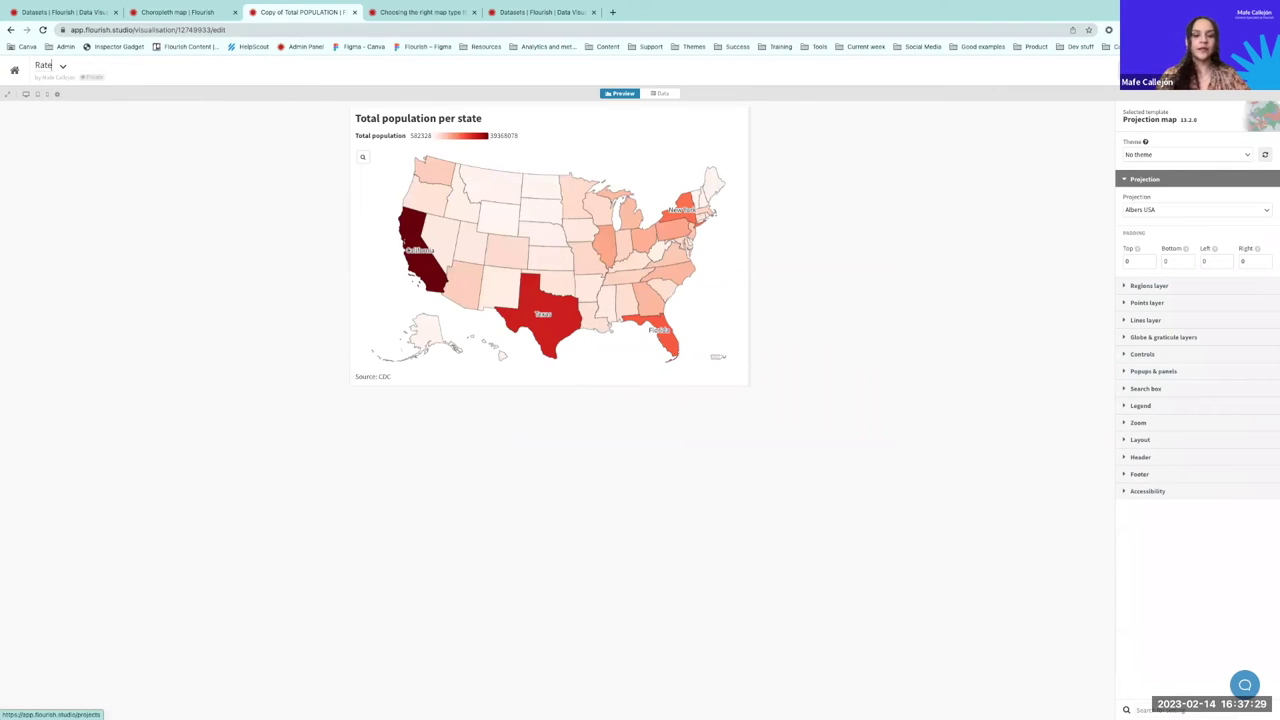
type(" of deaths per 10K")
key("Return")
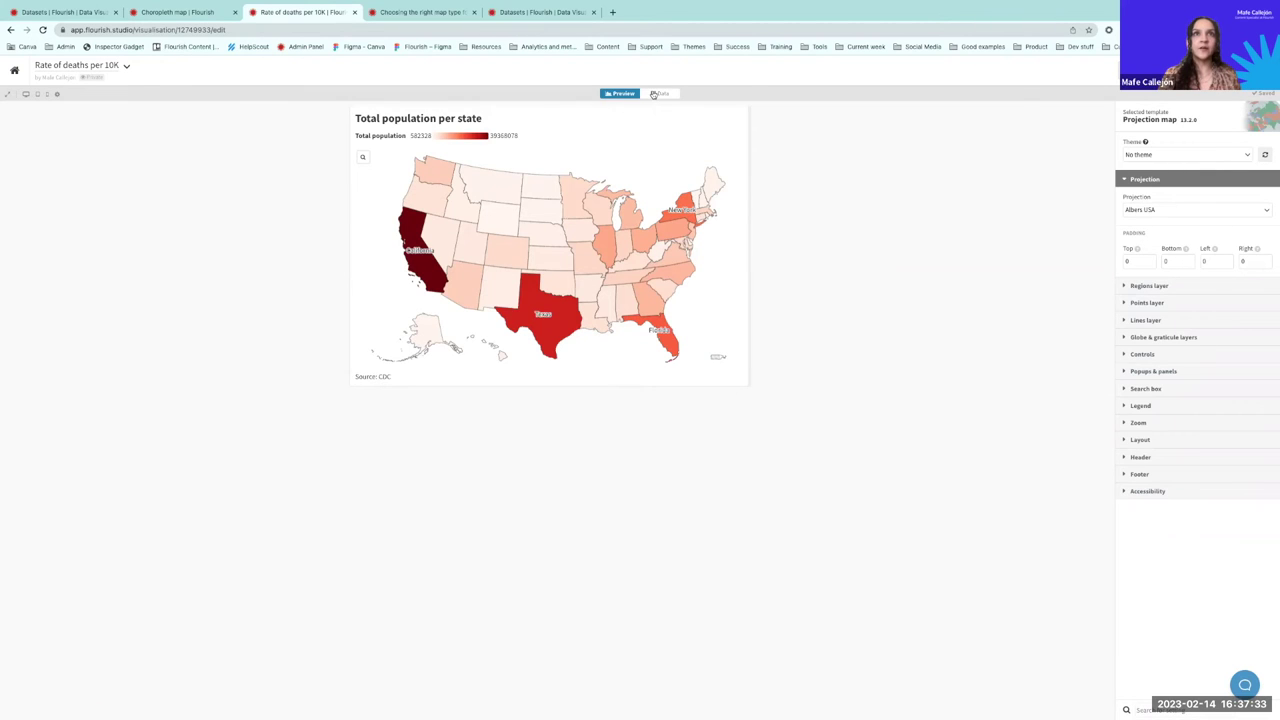
Step: Color the regions by column H, "Rate per 10K", and preview the map to check Mississippi's value
left_click(660, 93)
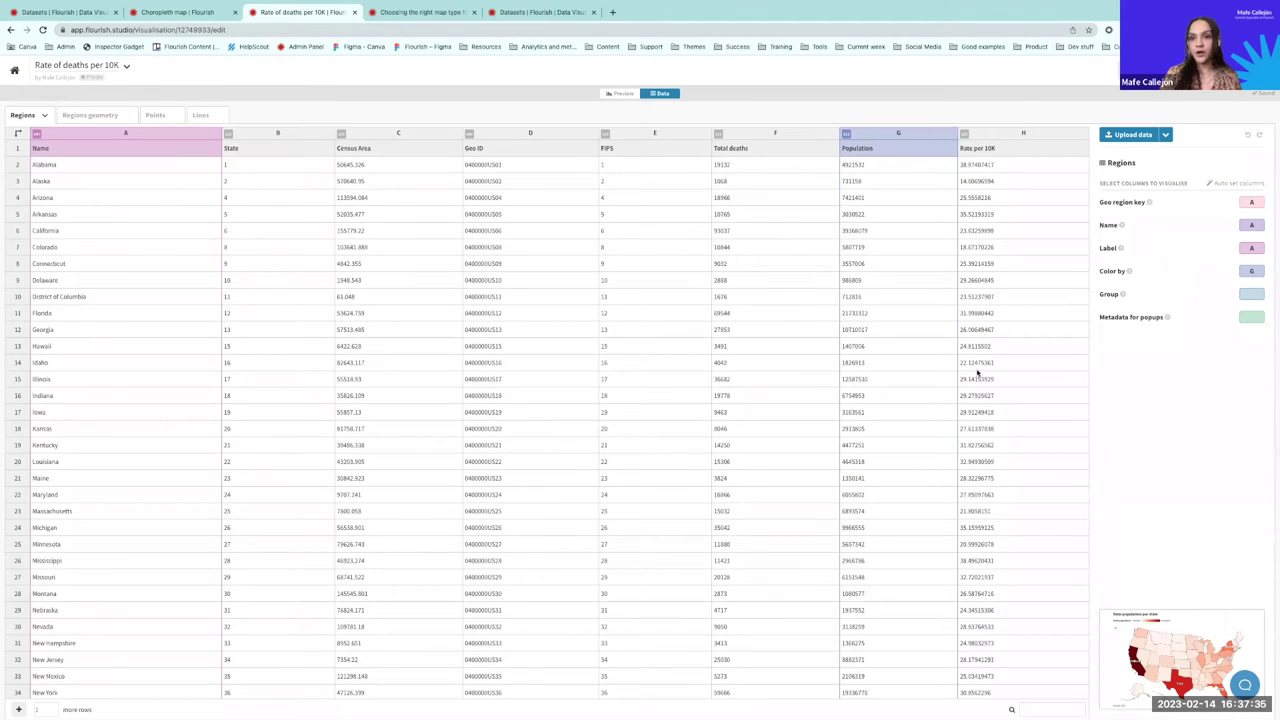
left_click(987, 132)
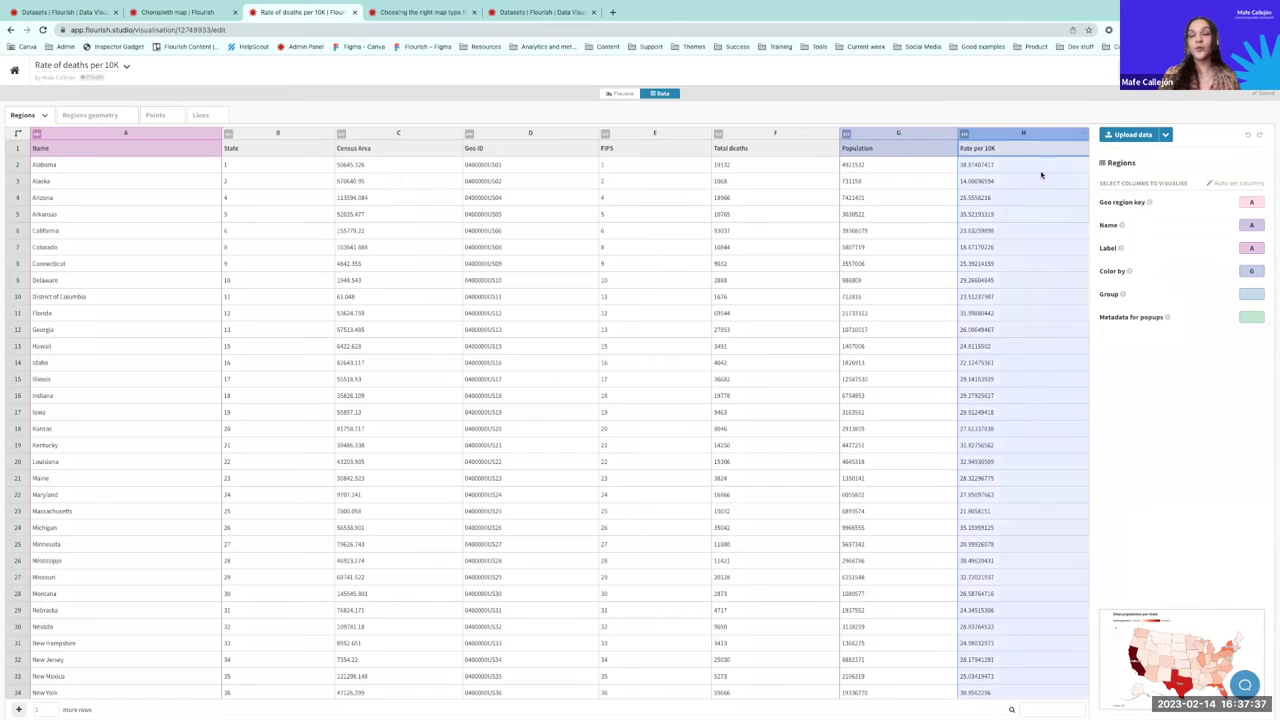
left_click(1252, 270)
type("H")
left_click(1247, 350)
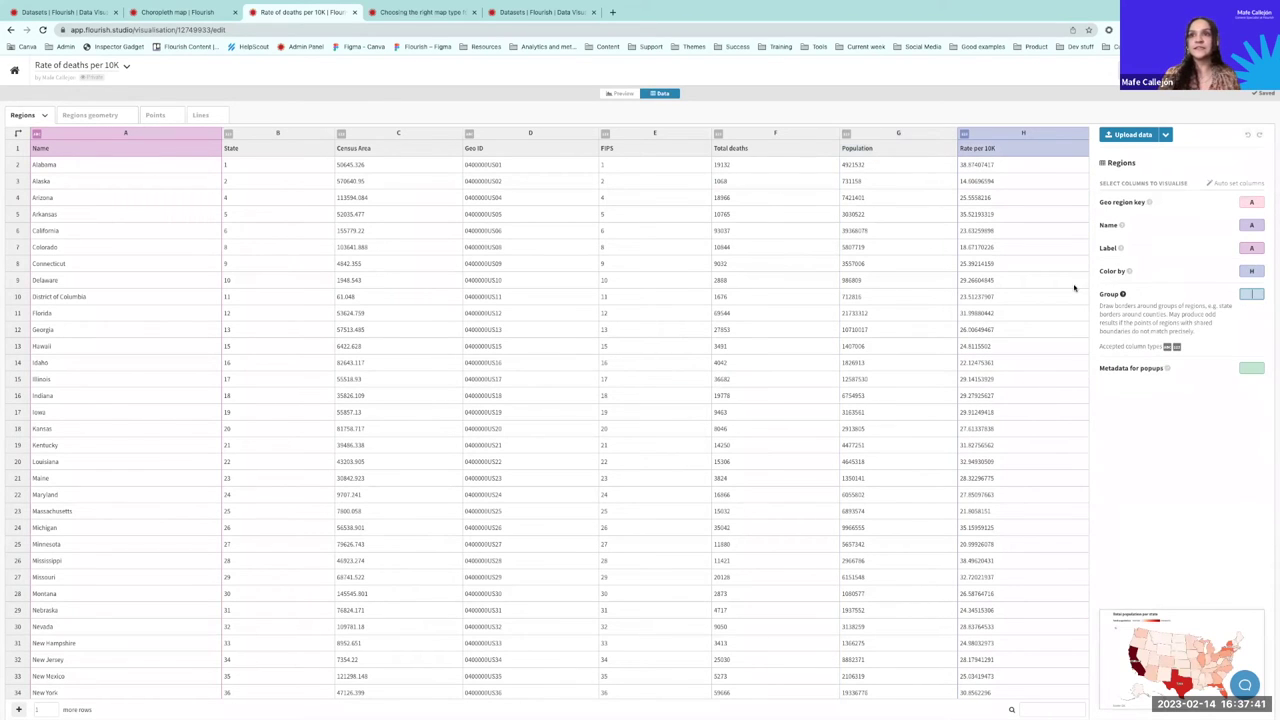
left_click(621, 94)
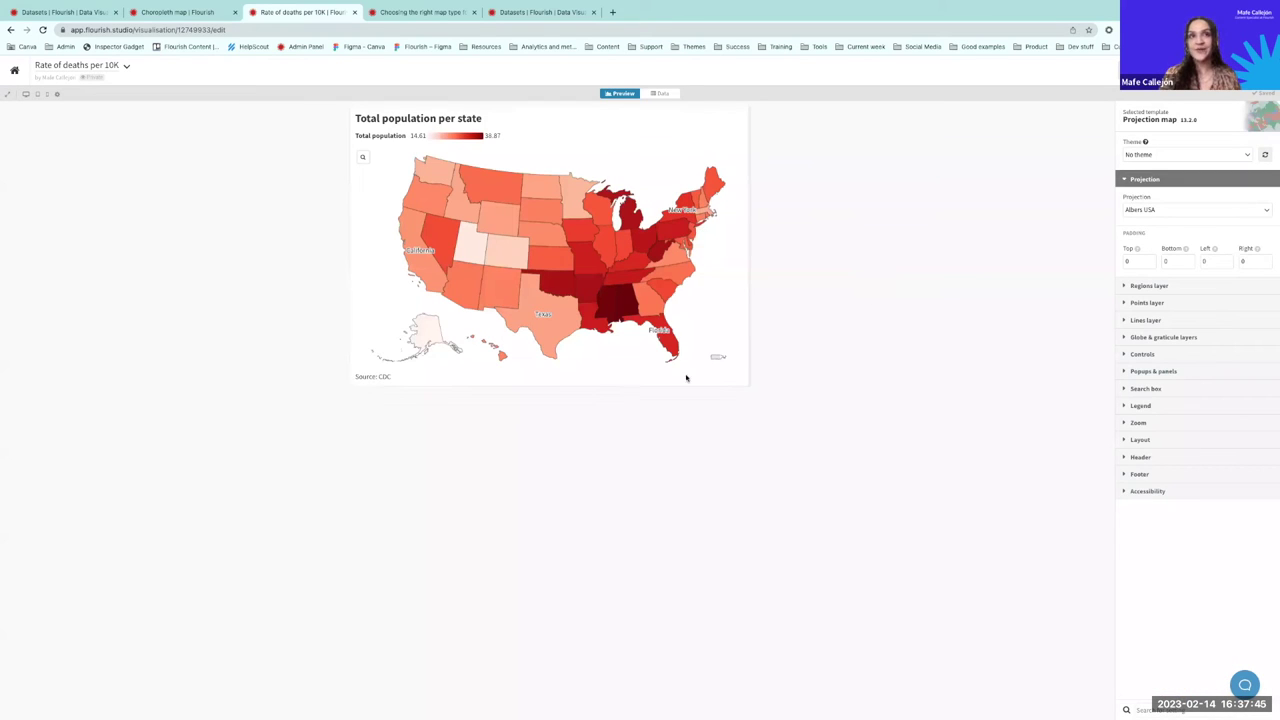
mouse_move(607, 316)
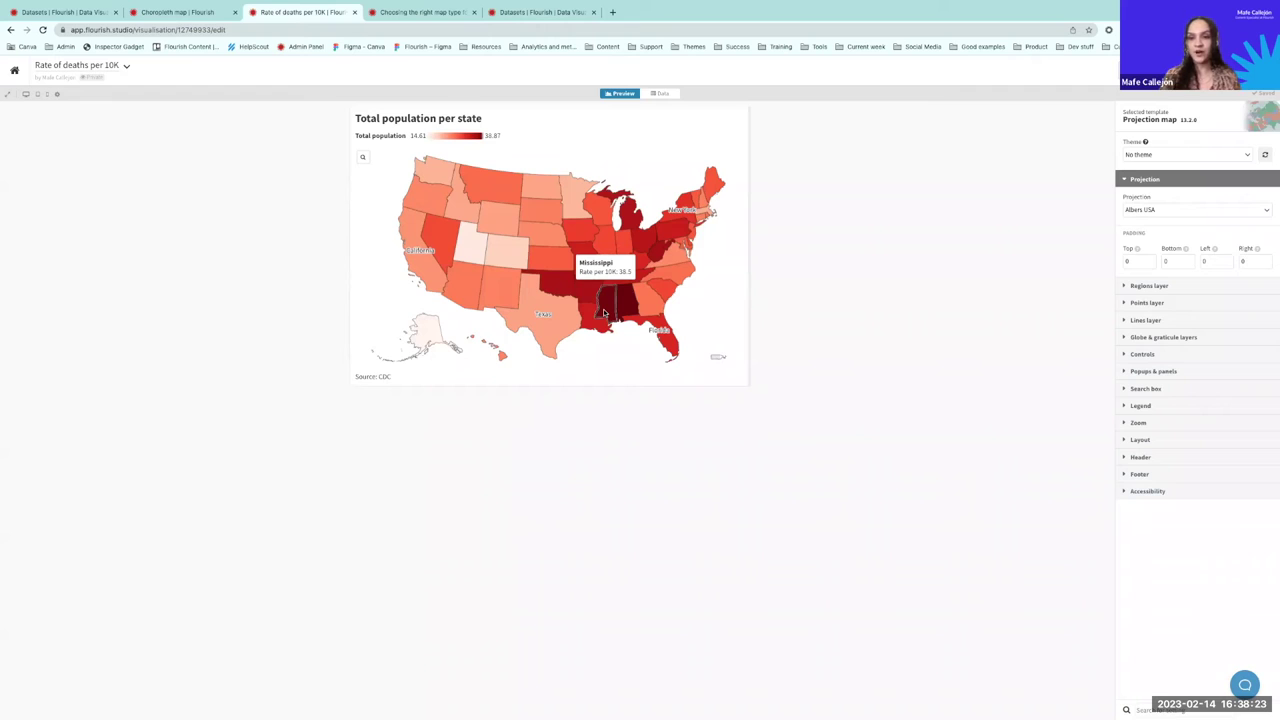
Step: Change the map's header title to "Deaths by heart related conditions (per 10K)"
left_click(1157, 179)
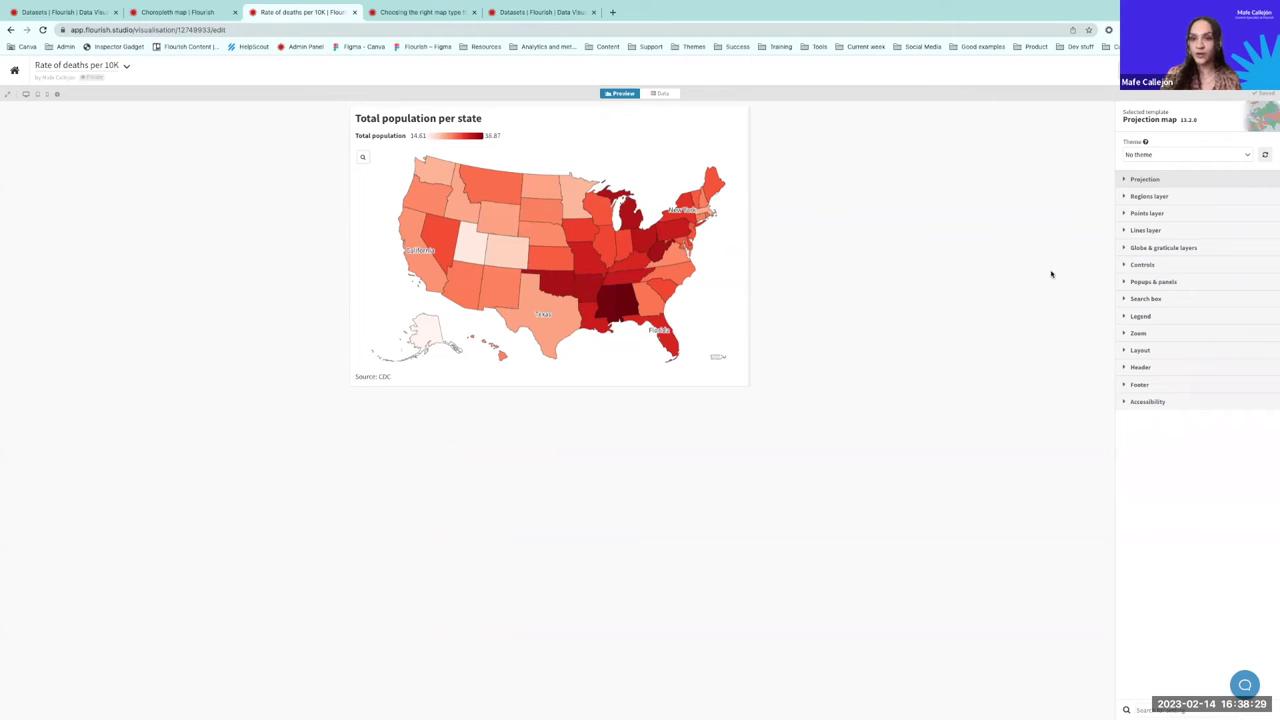
left_click(1140, 367)
left_click_drag(1196, 440, 1066, 441)
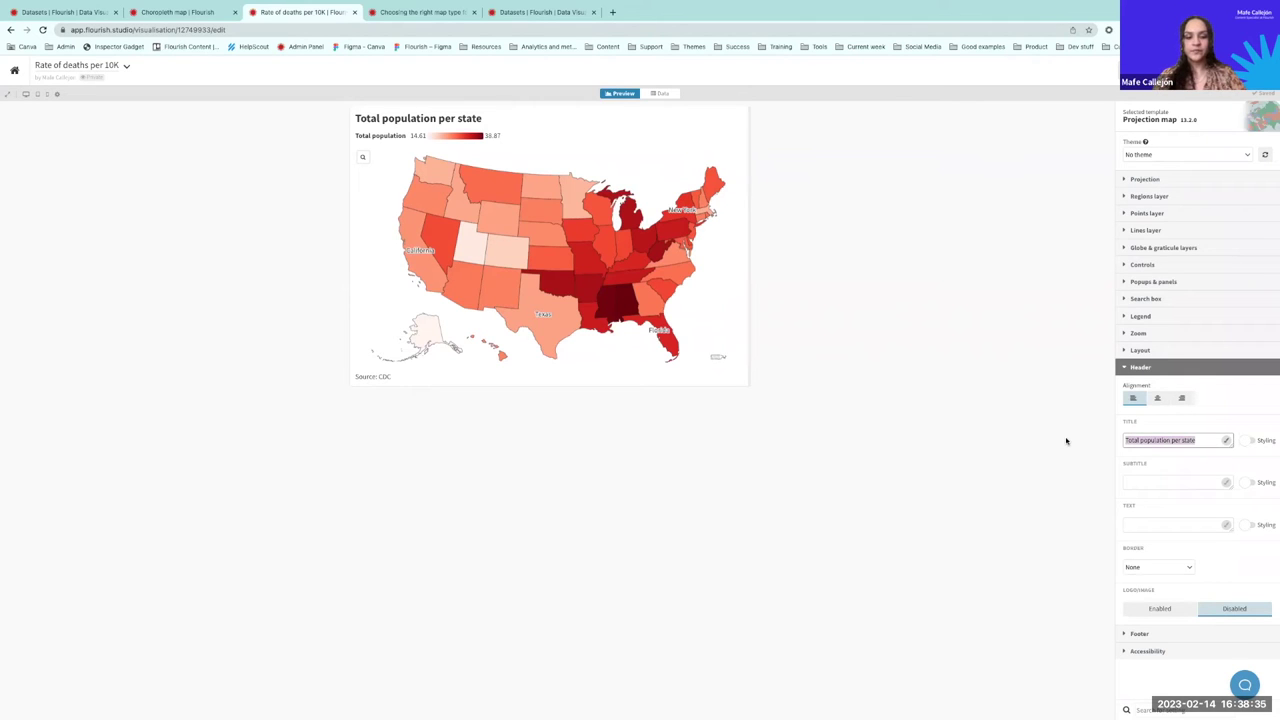
type("h")
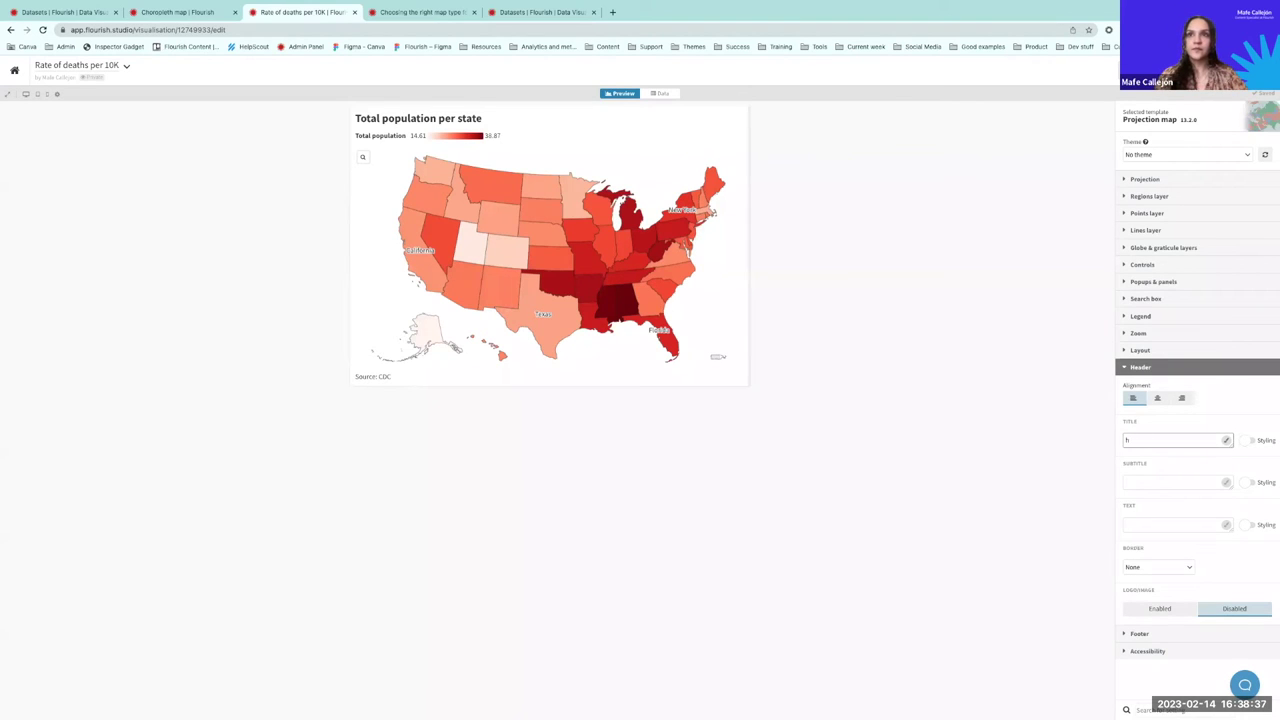
type("eaths by heart related conditions")
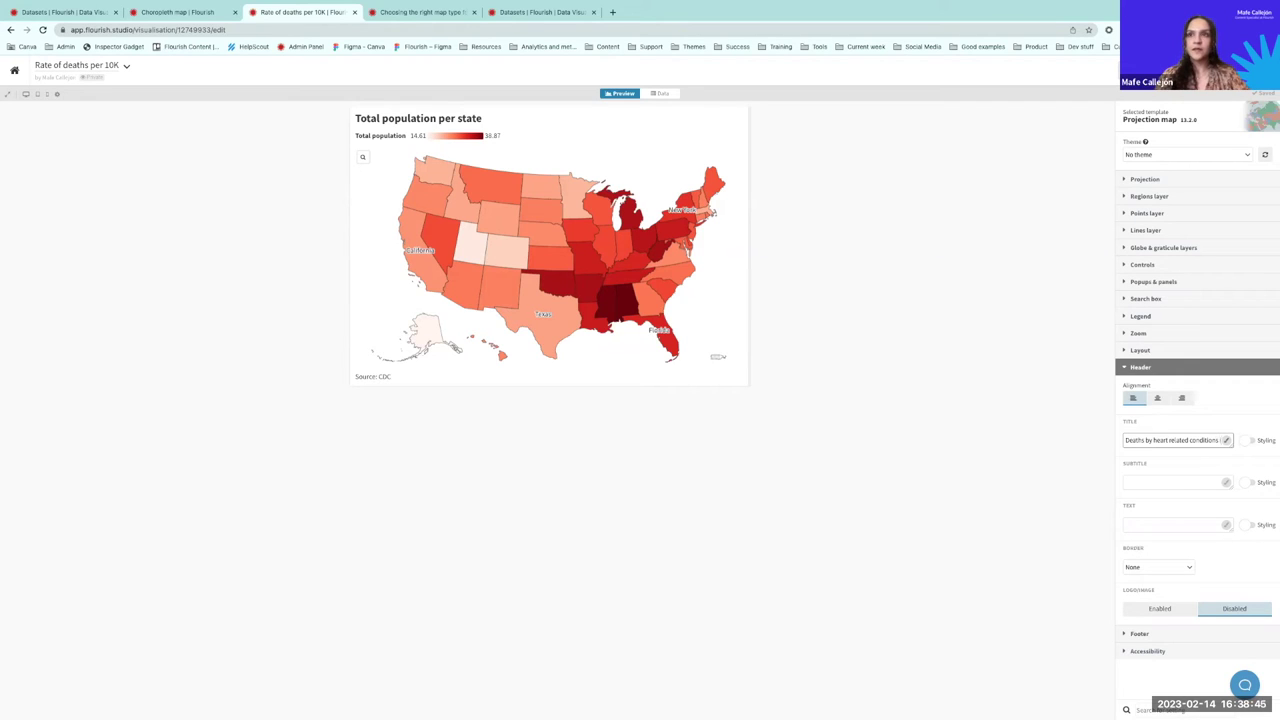
type(" (per 10K)")
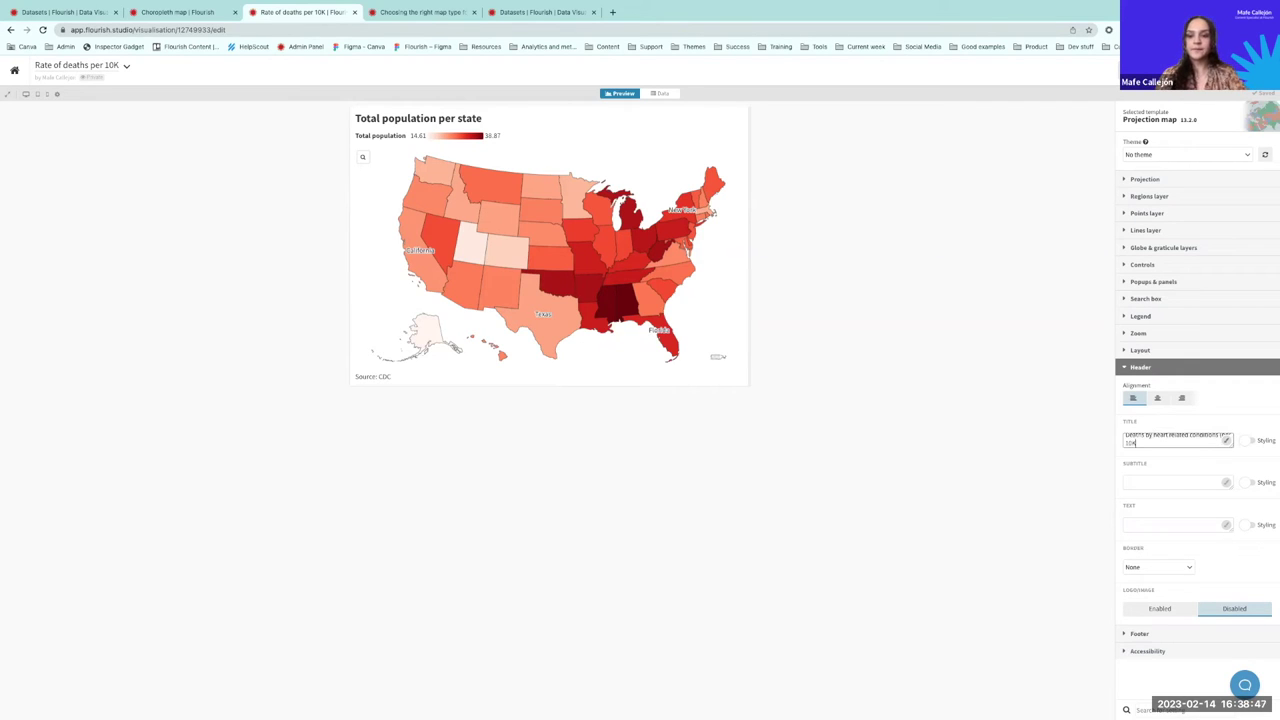
left_click(1140, 367)
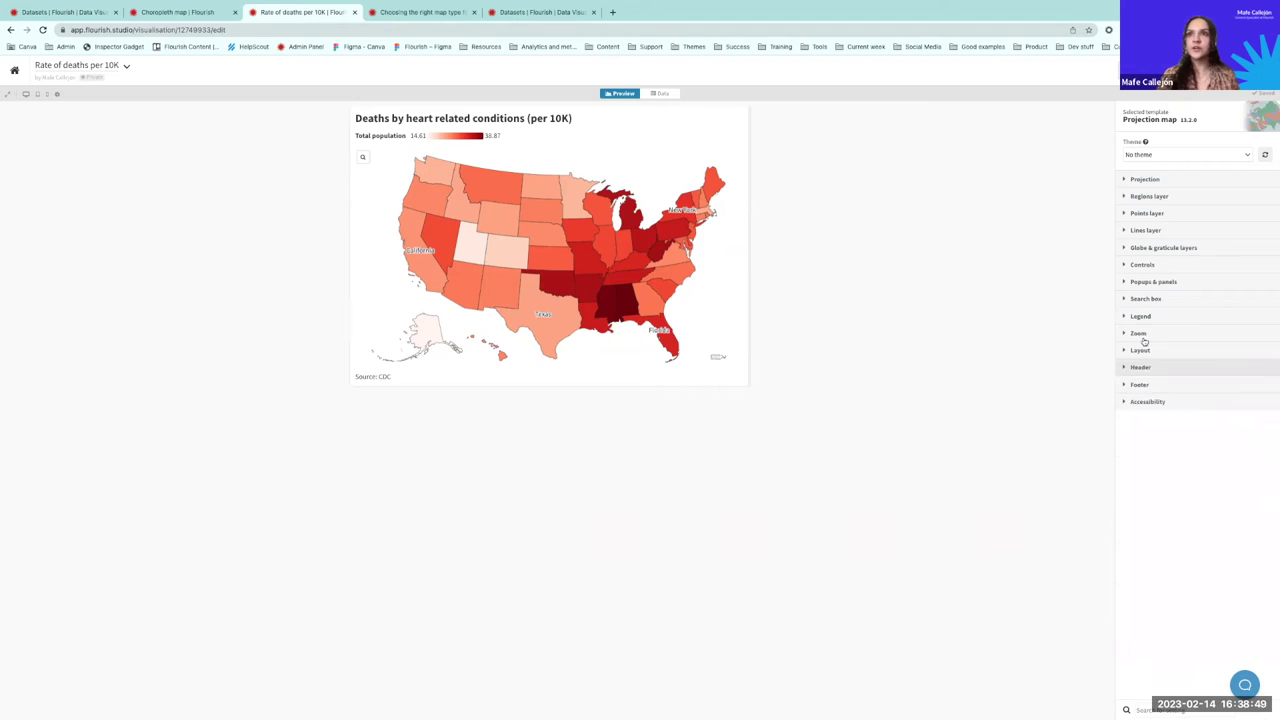
Step: Set the region color legend's custom title to "Deaths per 10K"
left_click(1141, 316)
scroll(1161, 491, "down", 1)
left_click_drag(1250, 514, 1165, 517)
type("De")
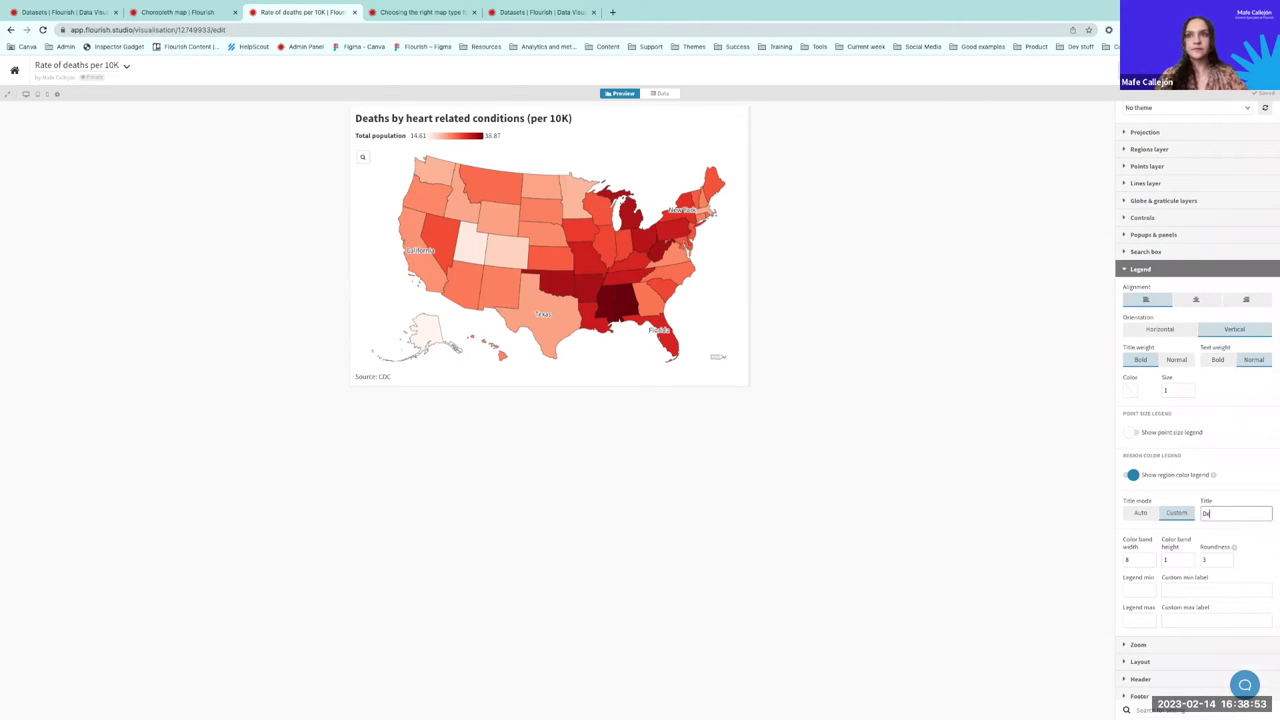
type("aths per 10K")
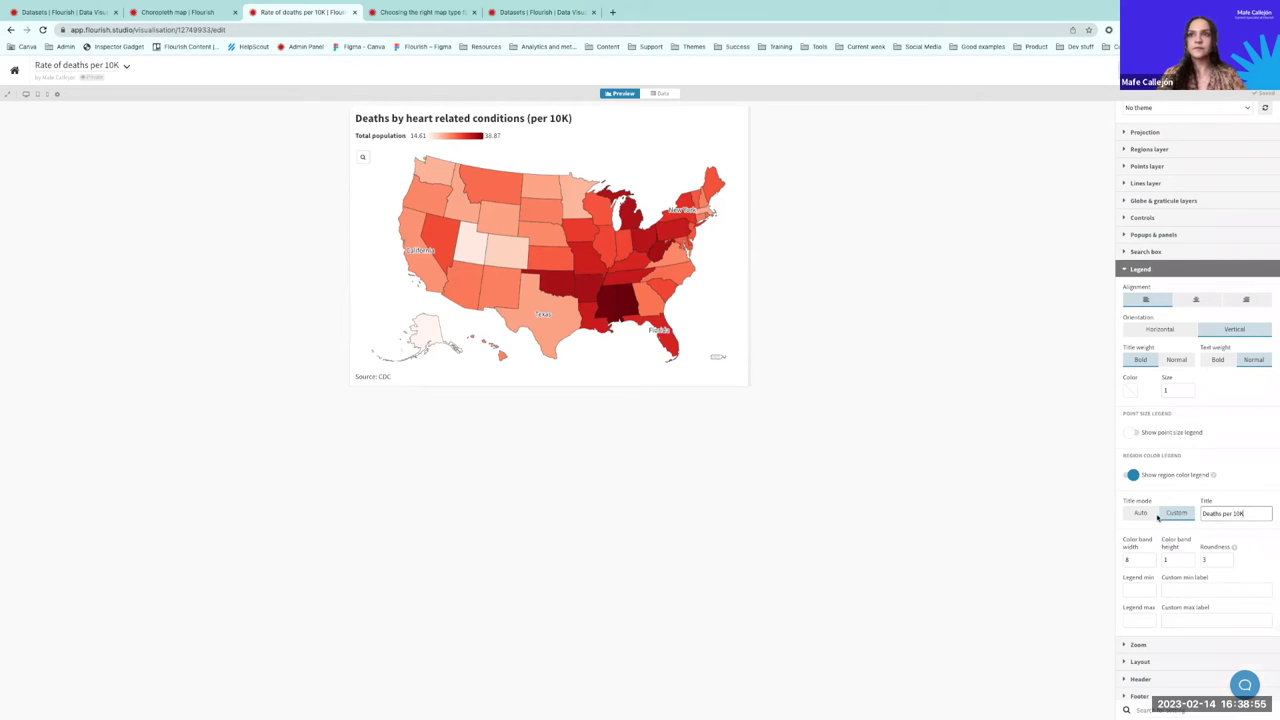
left_click(1060, 509)
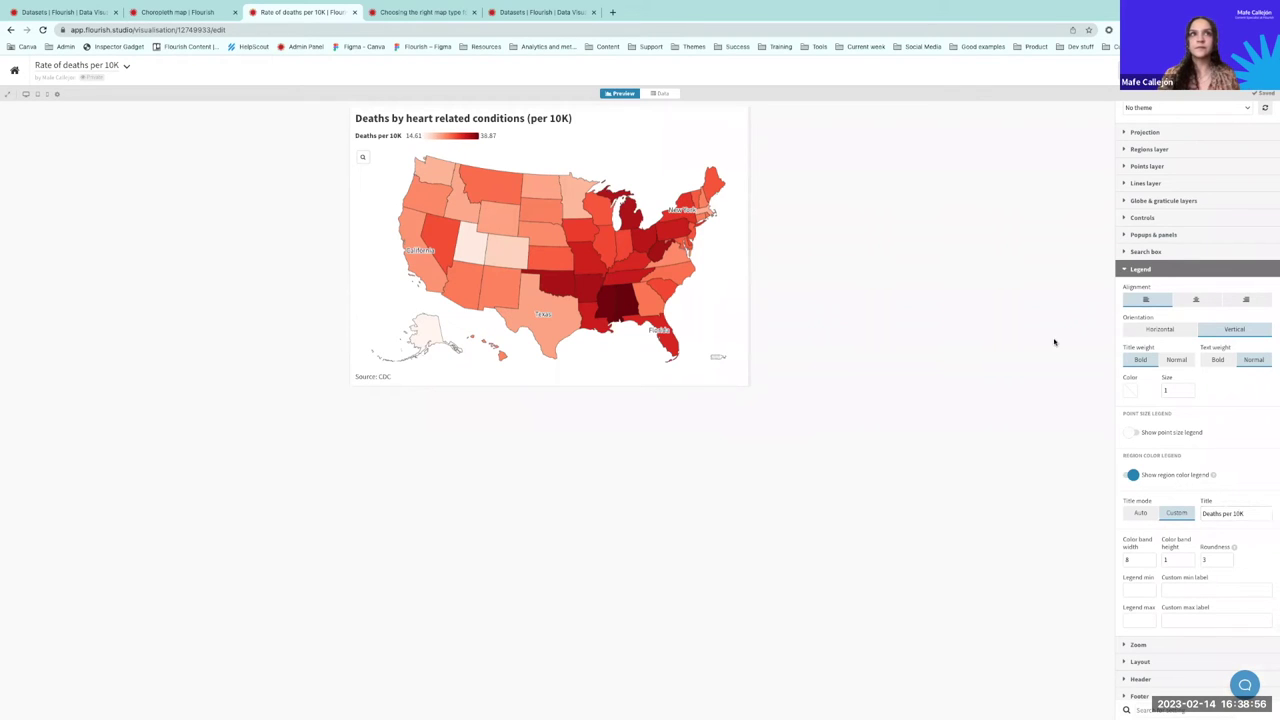
left_click(1166, 269)
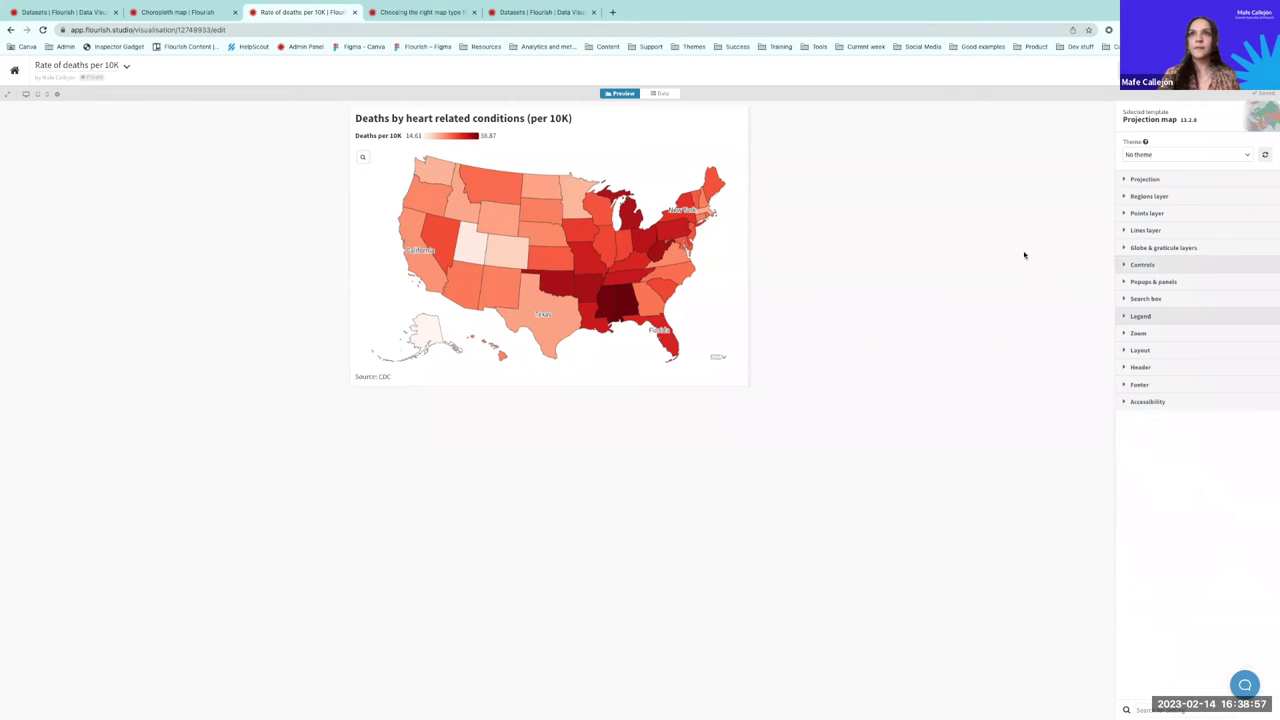
Step: Clear the label priority list of the regions layer to remove the state labels from the map
left_click(1152, 198)
scroll(1148, 330, "down", 2)
scroll(1148, 329, "down", 5)
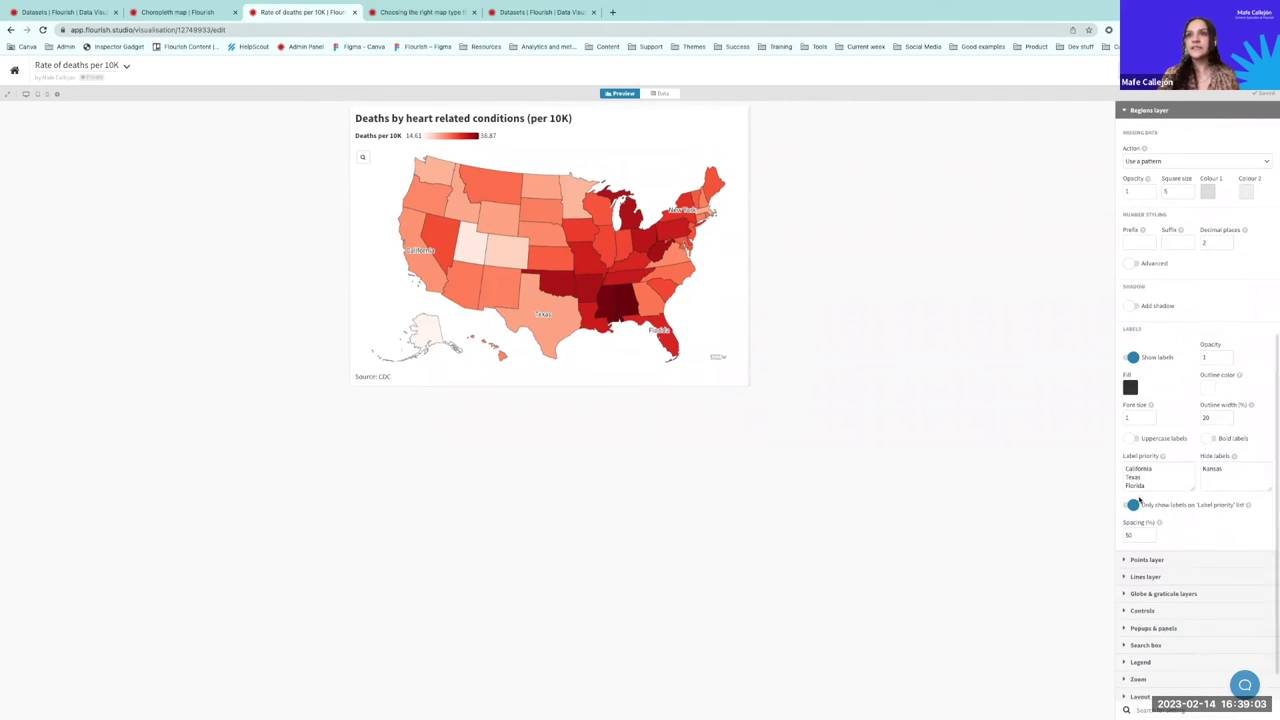
left_click_drag(1147, 488, 1121, 460)
key("BackSpace")
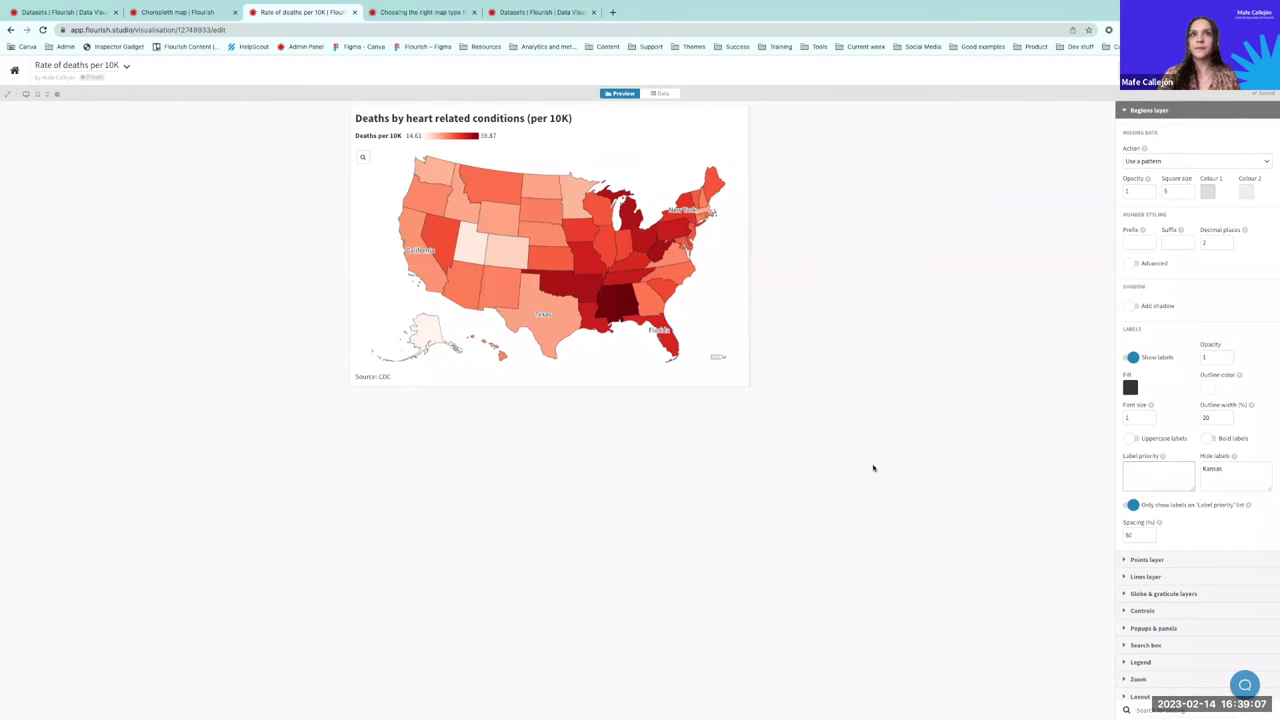
mouse_move(627, 301)
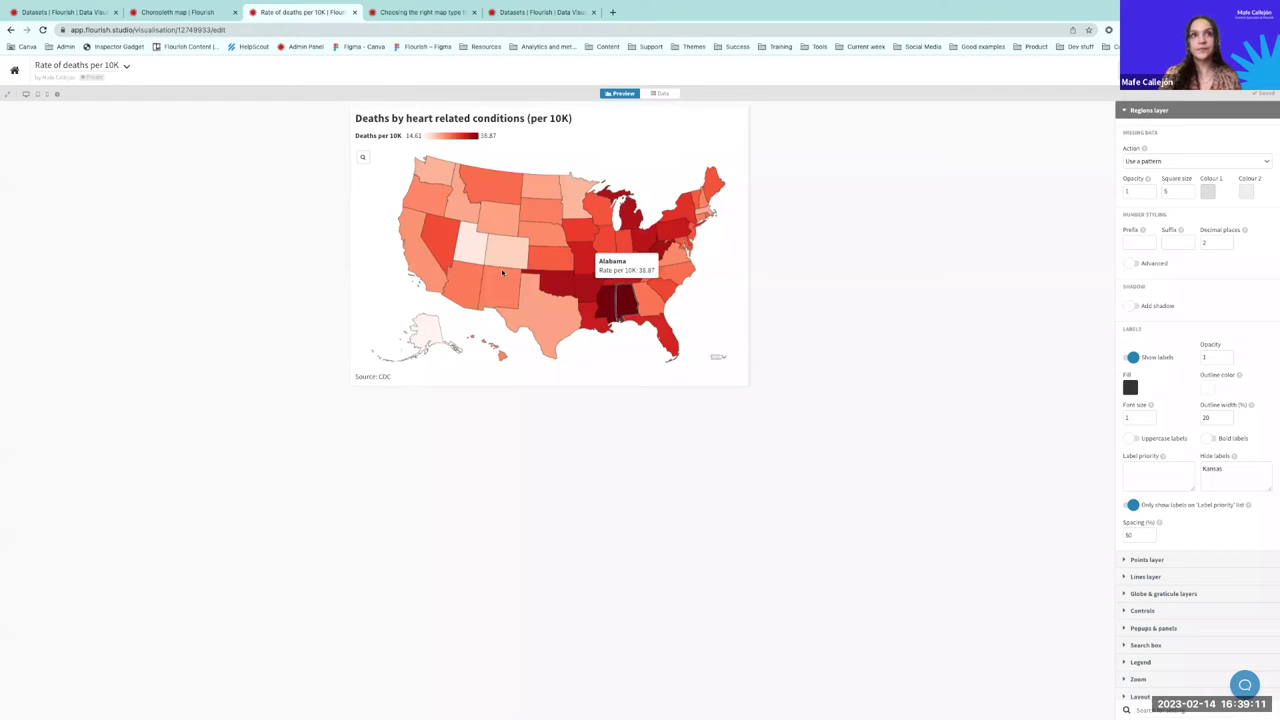
Step: Add a third slide to the "Choropleth map" story using the "Rate of deaths per 10K" visualisation
left_click(170, 11)
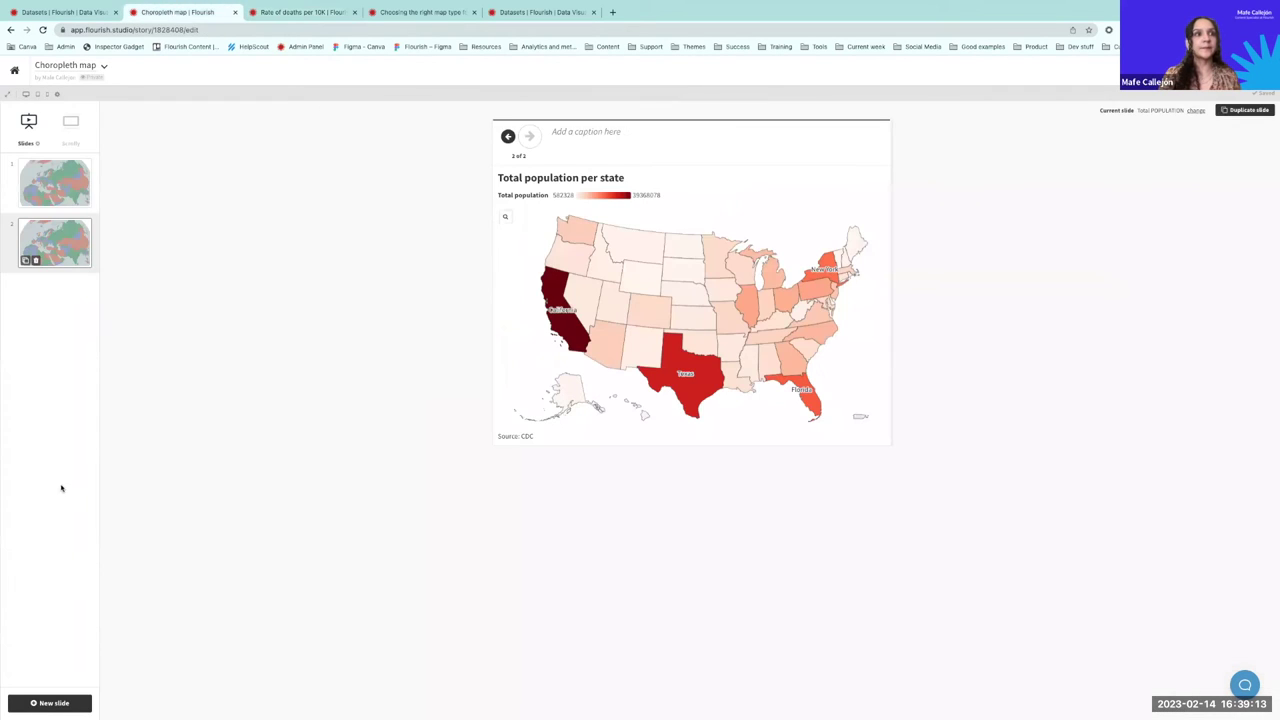
left_click(46, 706)
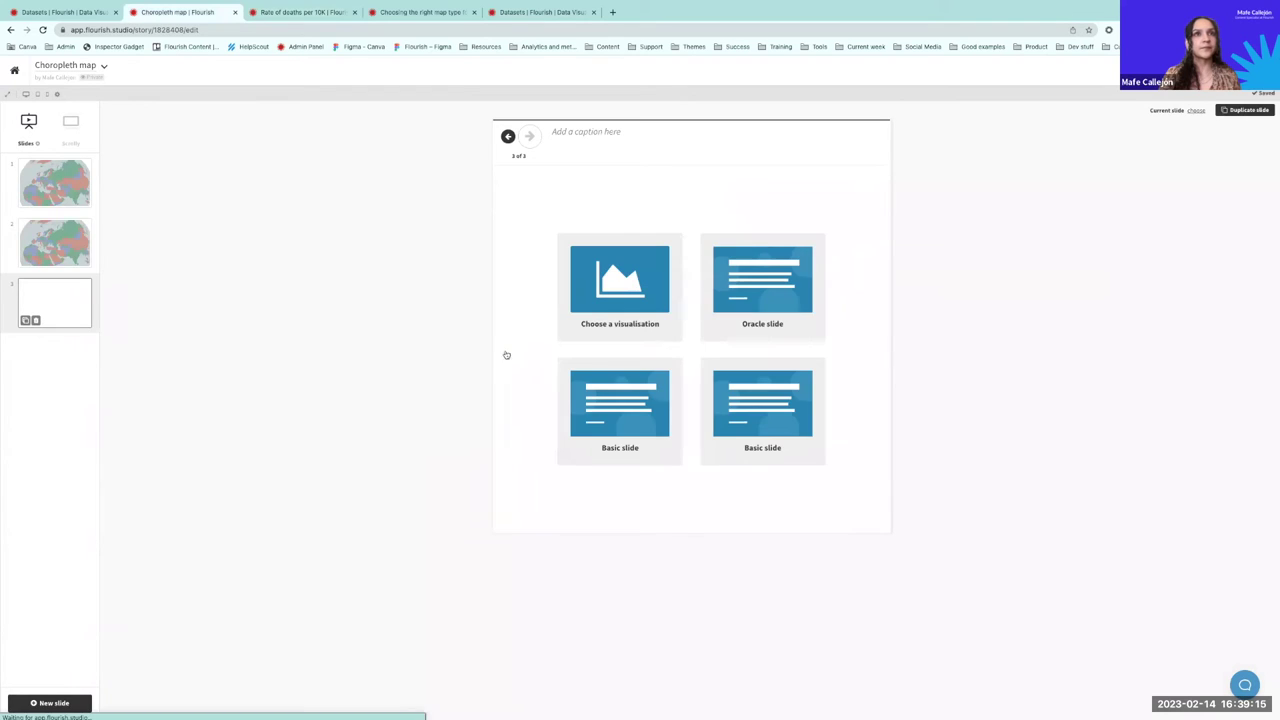
left_click(592, 308)
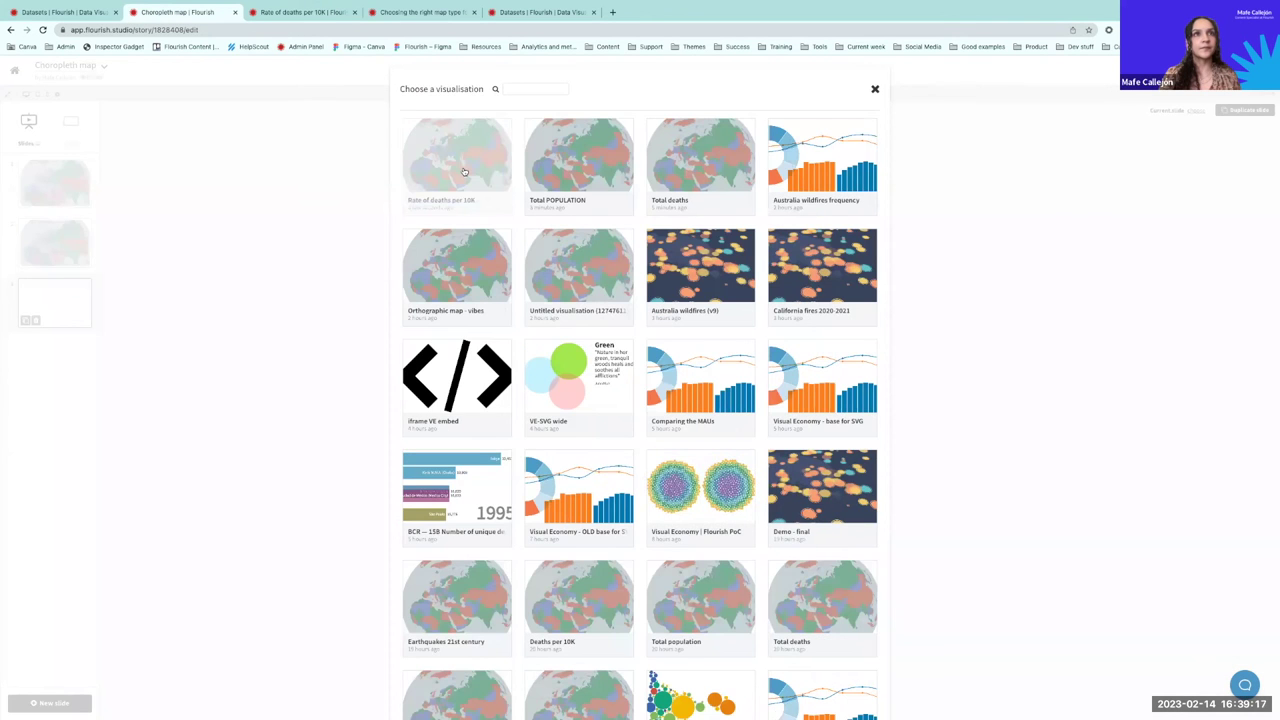
left_click(464, 172)
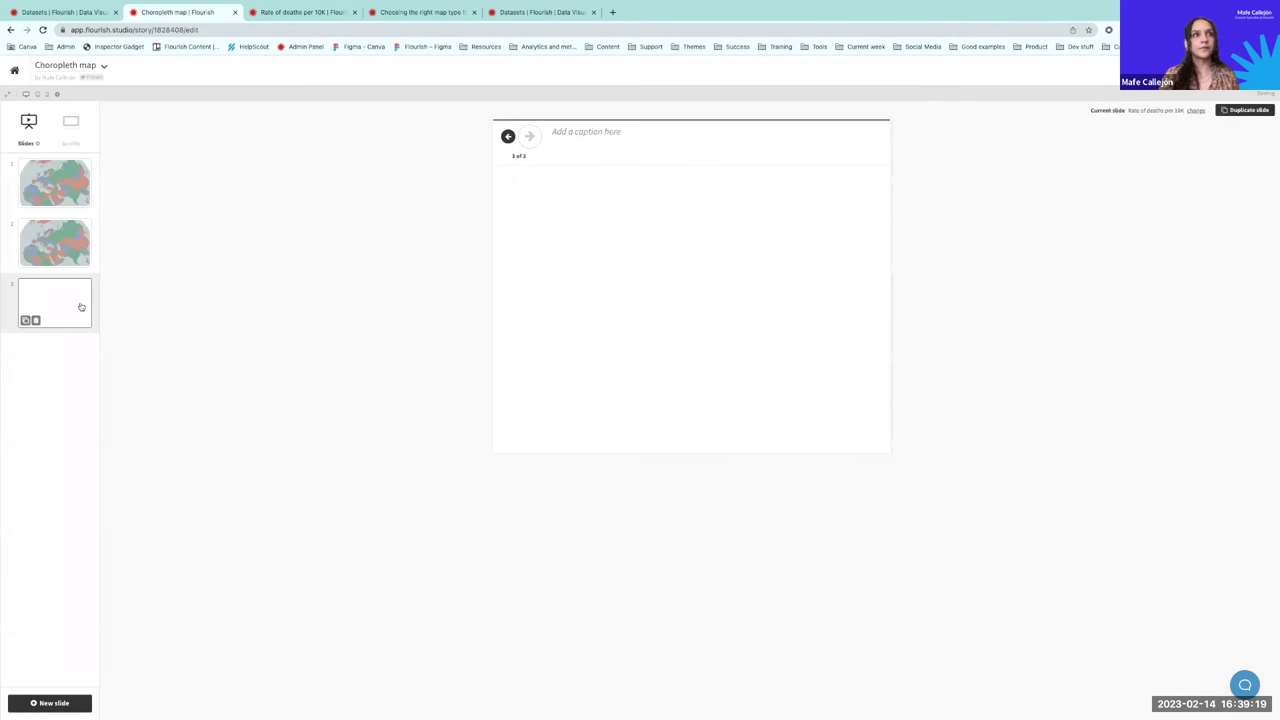
Step: Review the three story slides in order, checking individual states' rates and the legend on the deaths per 10K map
left_click(72, 200)
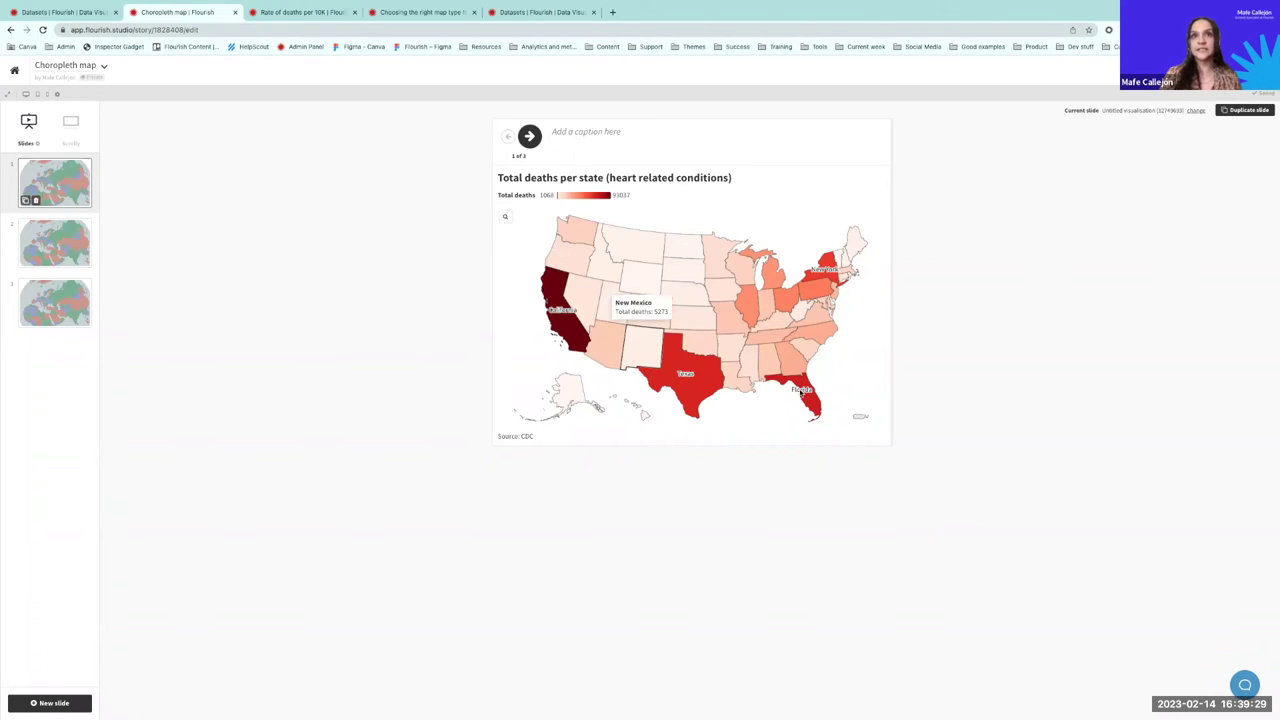
left_click(529, 137)
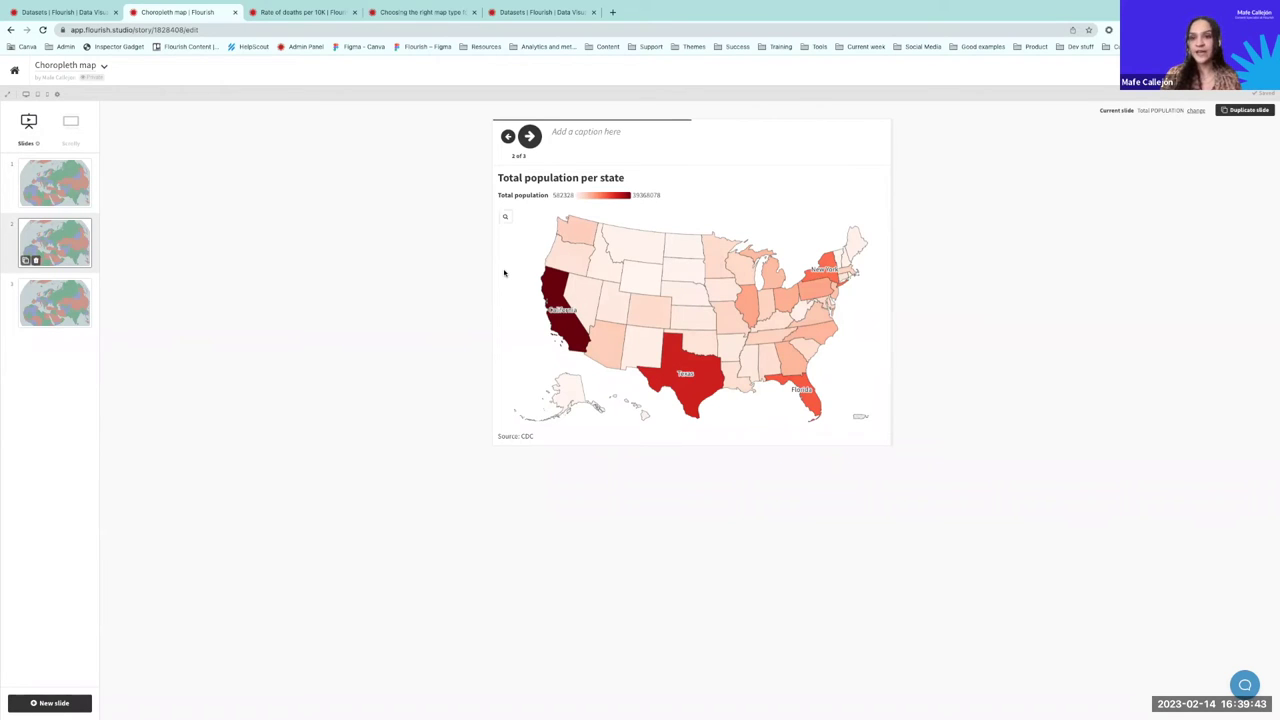
left_click(530, 136)
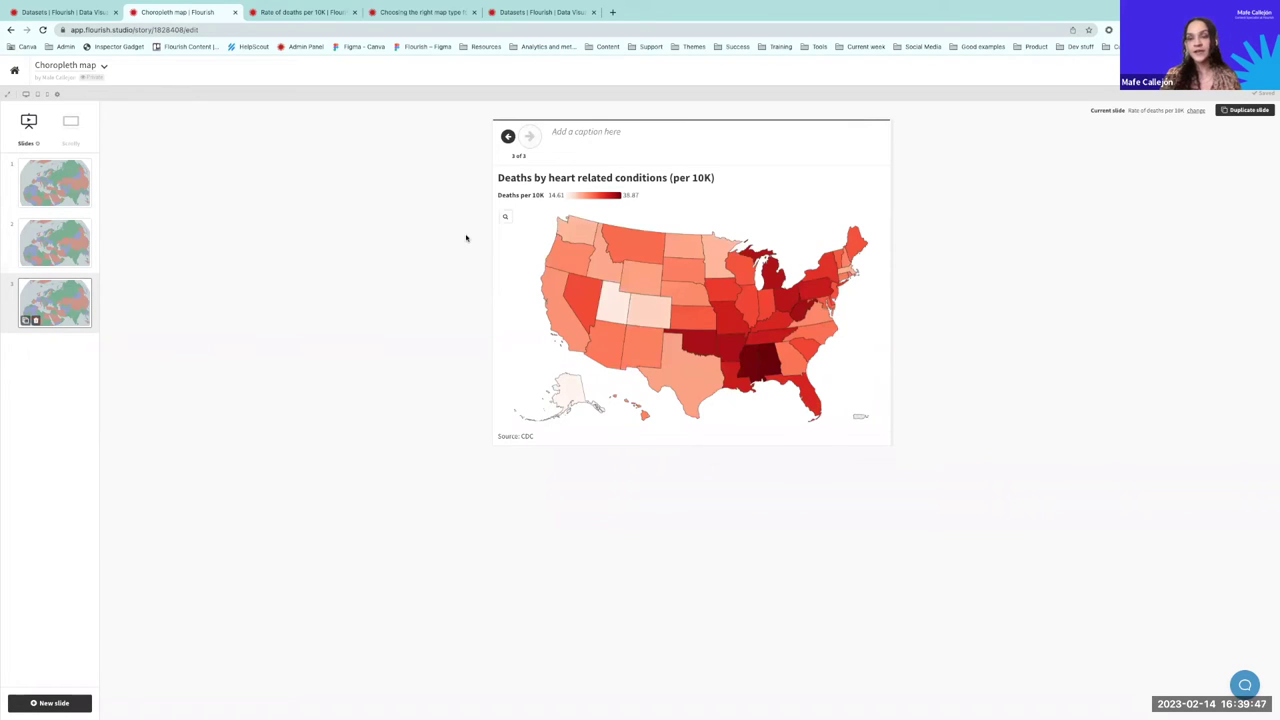
mouse_move(772, 352)
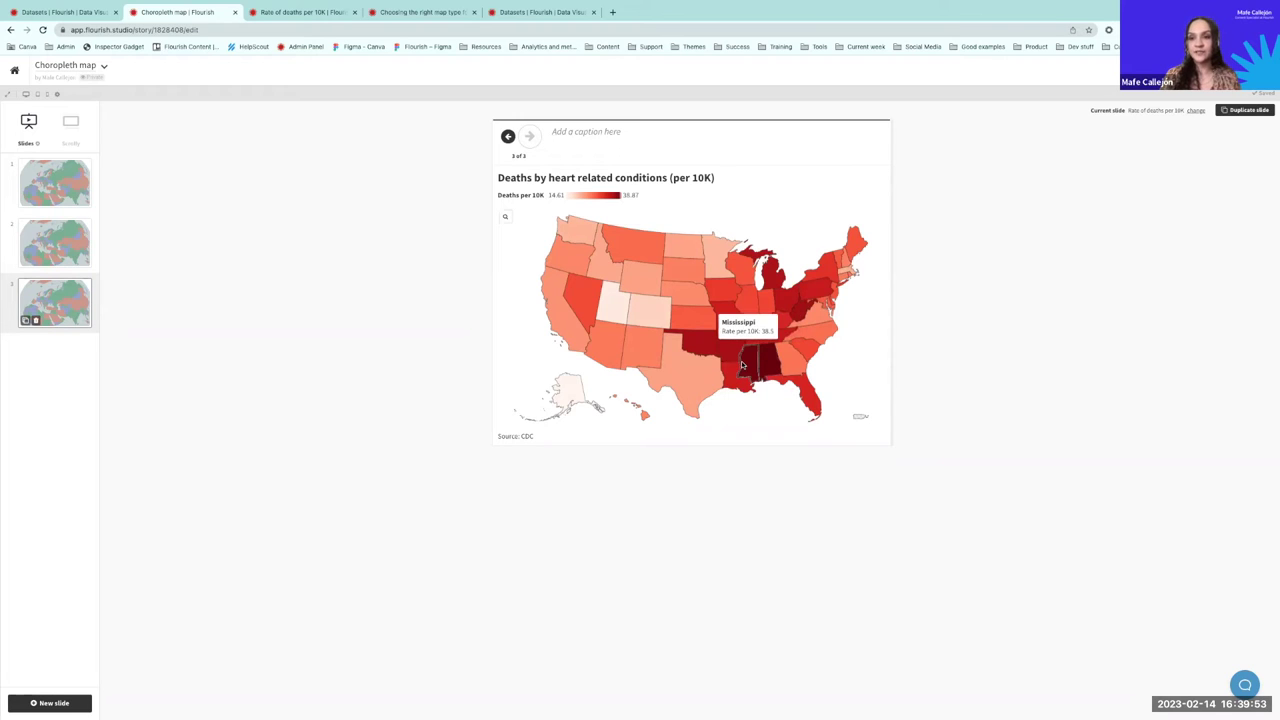
mouse_move(691, 376)
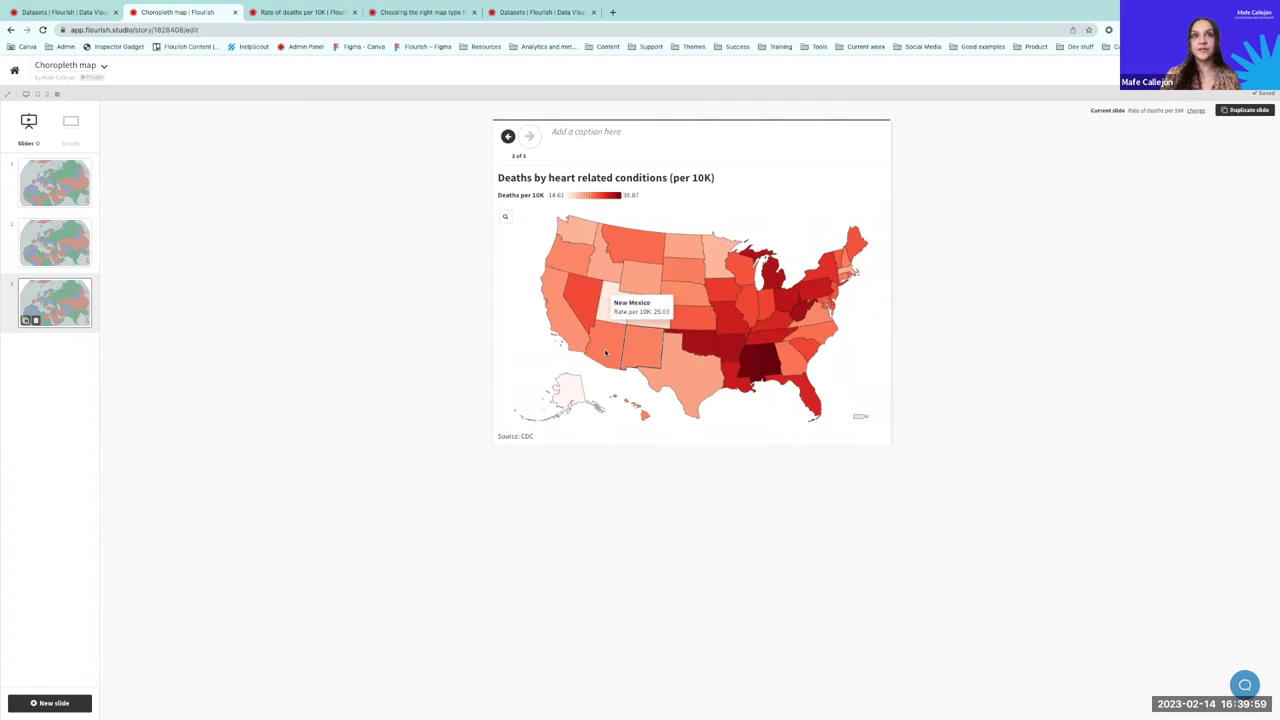
mouse_move(585, 314)
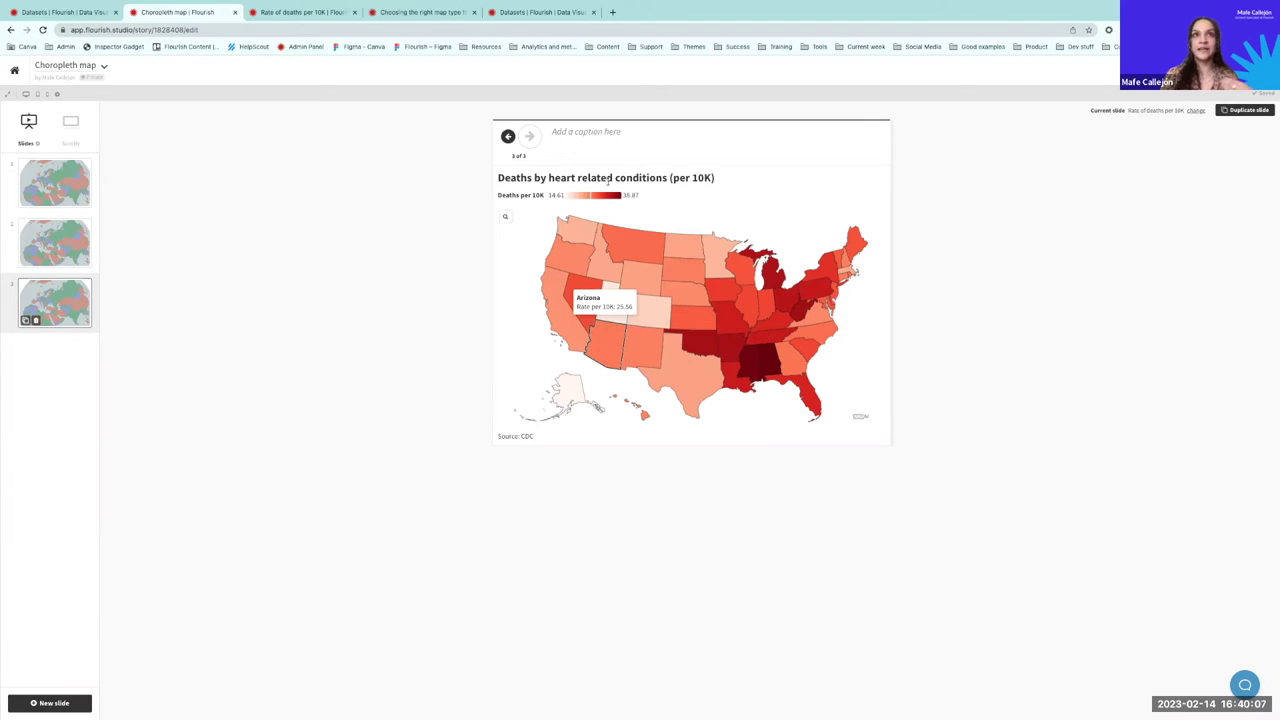
left_click_drag(498, 195, 638, 198)
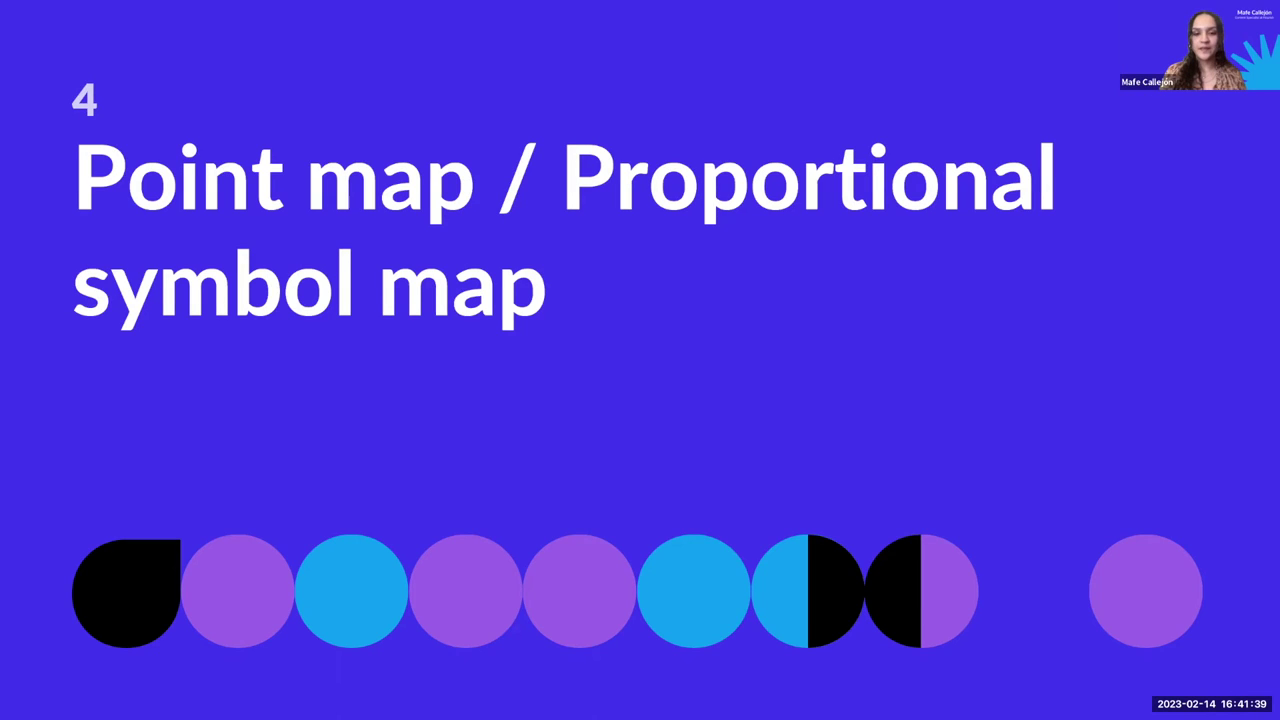
key("Right")
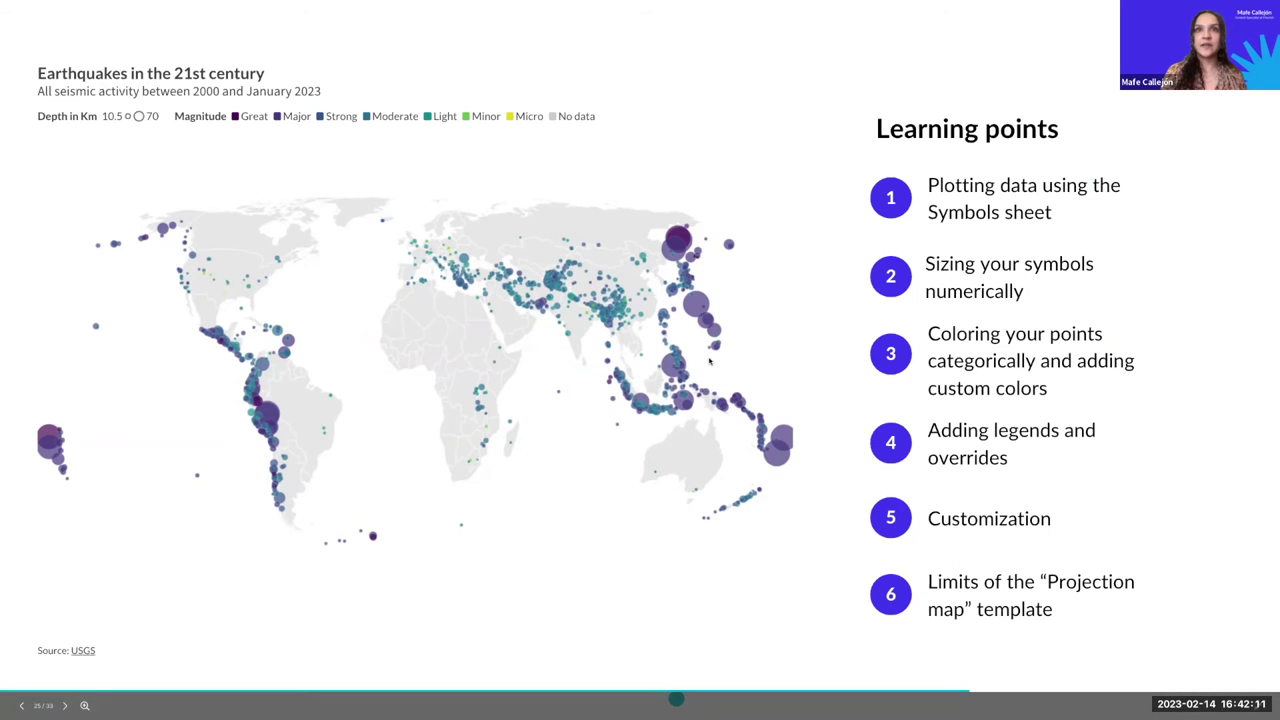
Step: Create a new visualisation from the World starting point of the Projection map template and widen its preview
key("ctrl+Right")
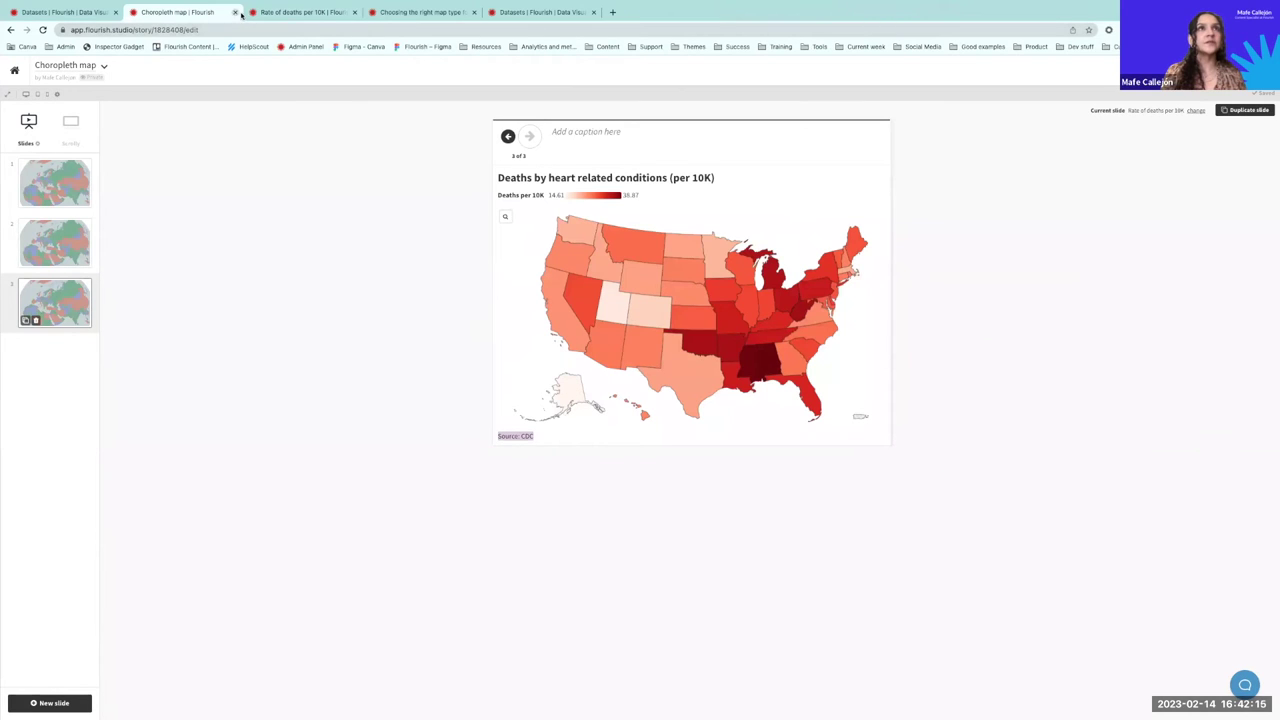
left_click(88, 14)
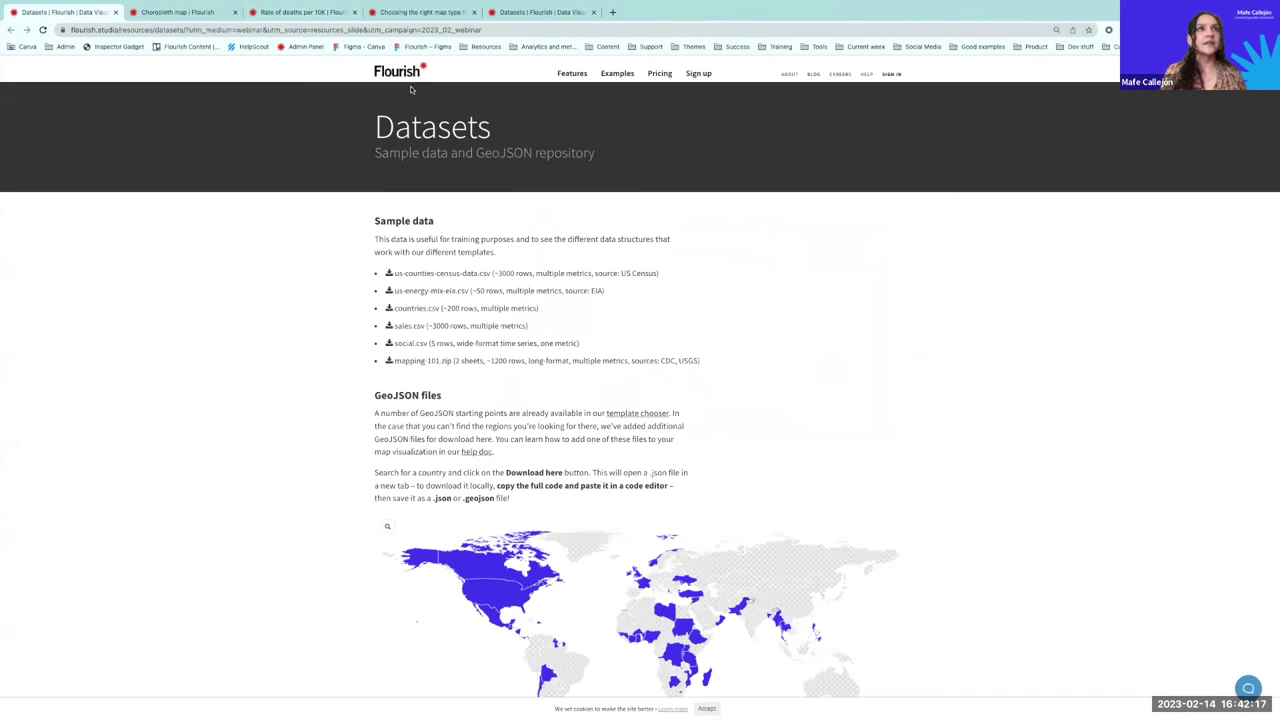
left_click(200, 12)
left_click(10, 74)
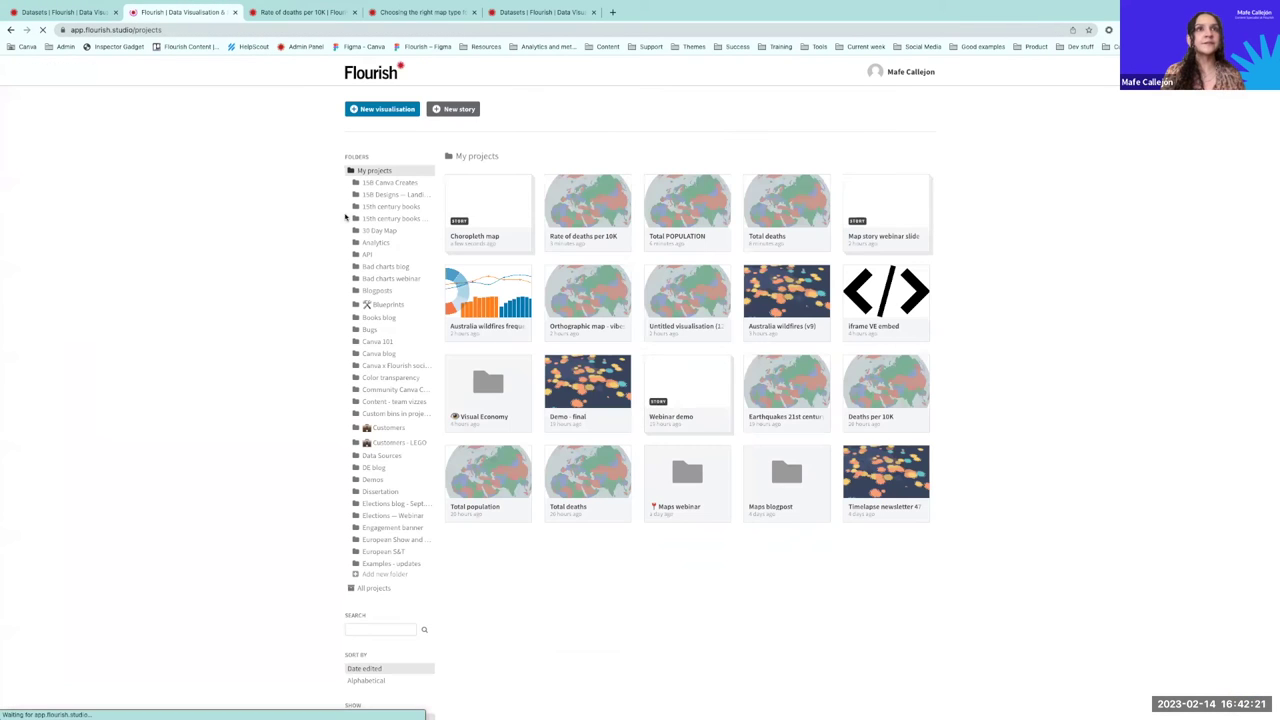
left_click(385, 110)
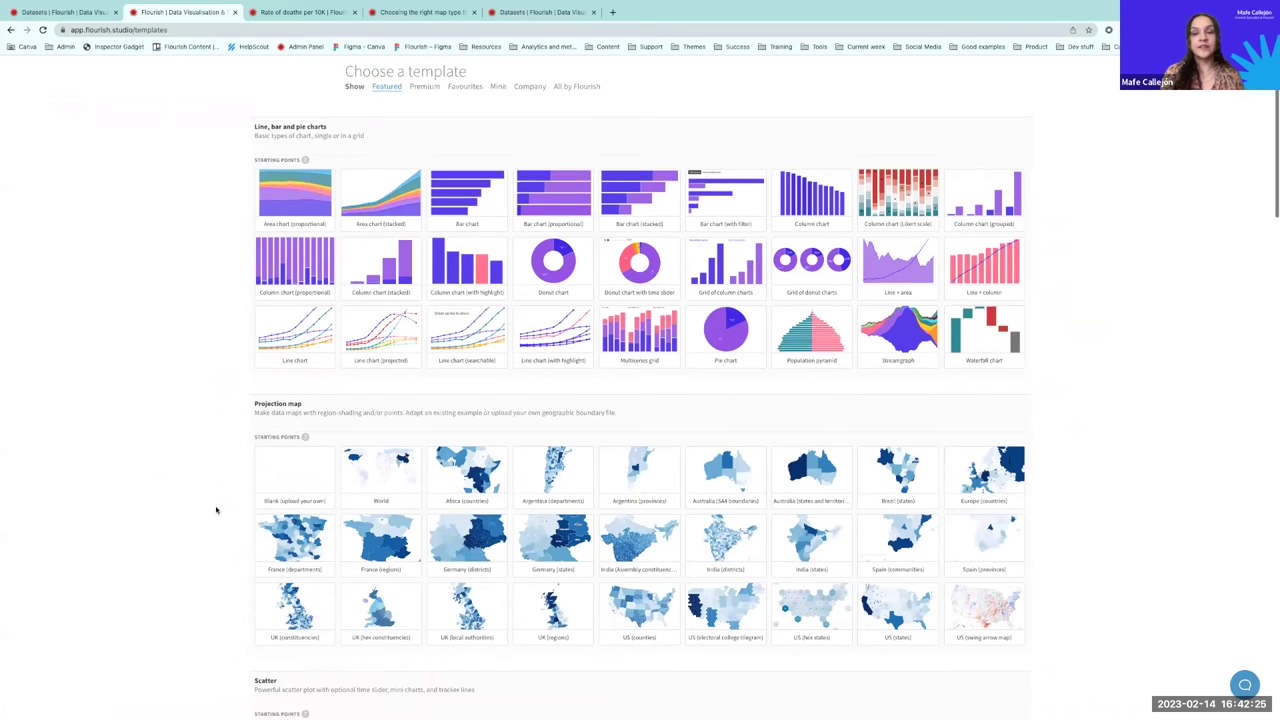
scroll(216, 510, "down", 2)
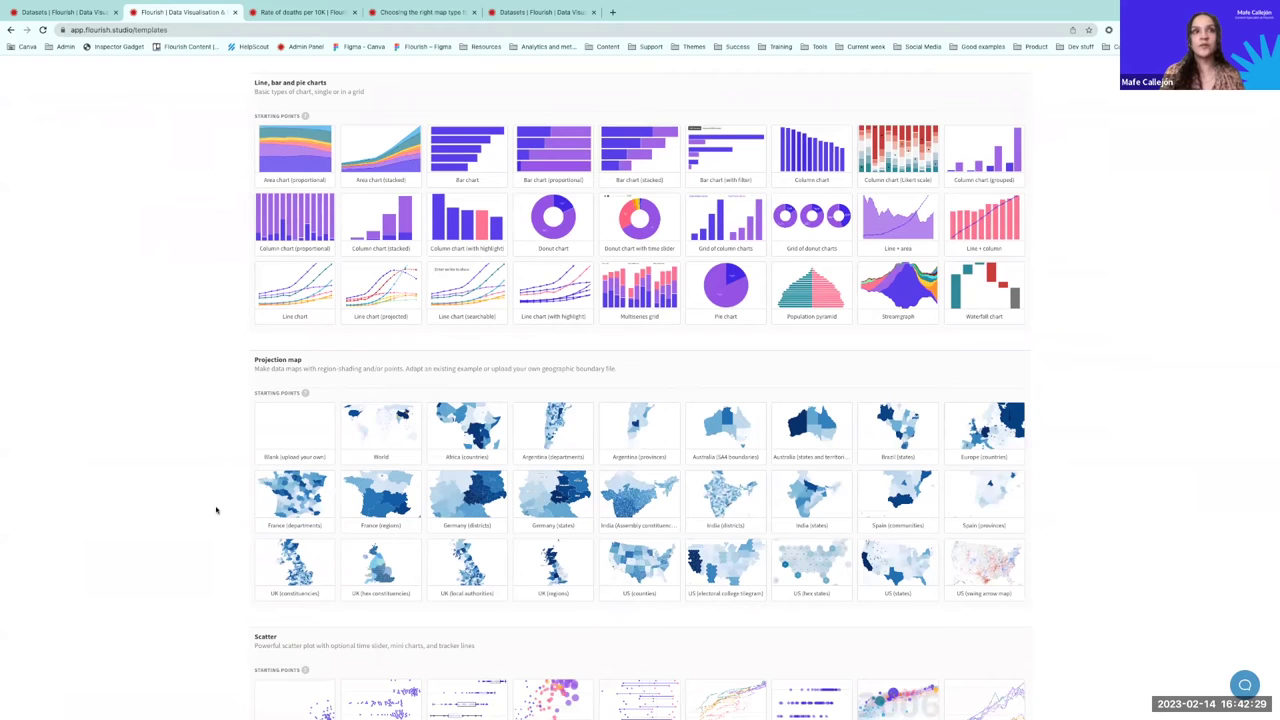
left_click(384, 432)
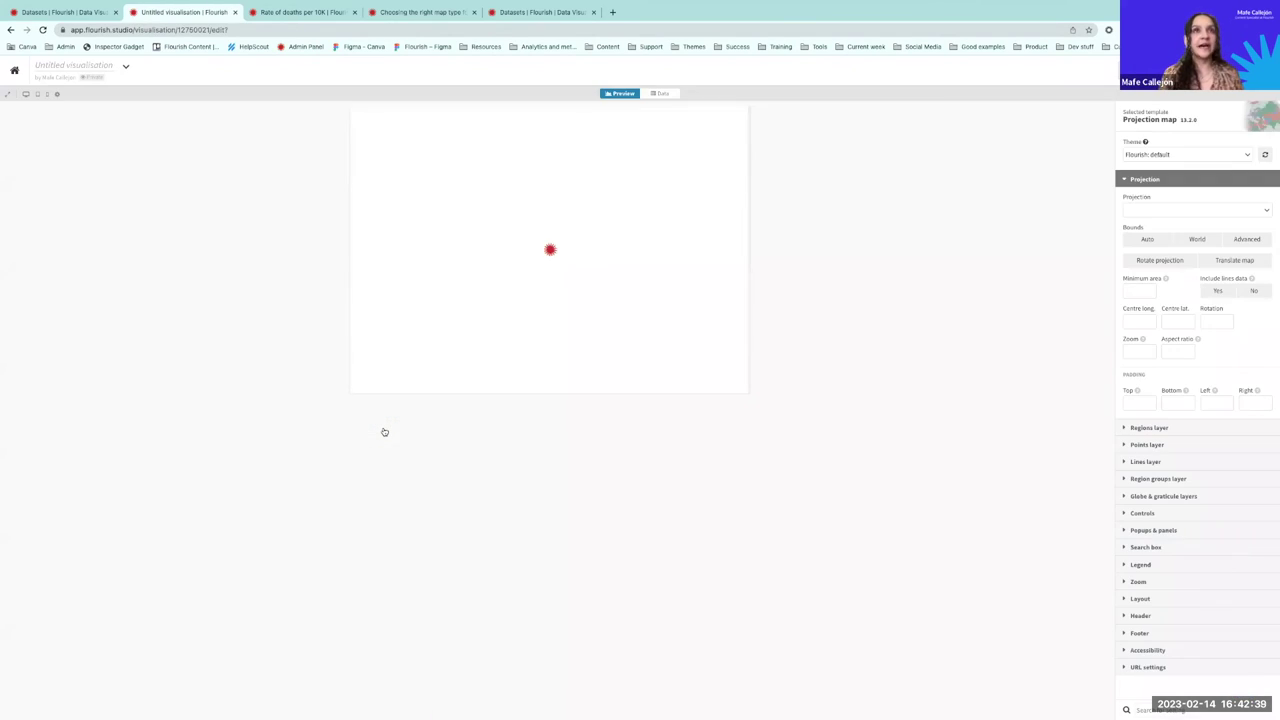
left_click_drag(749, 282, 946, 300)
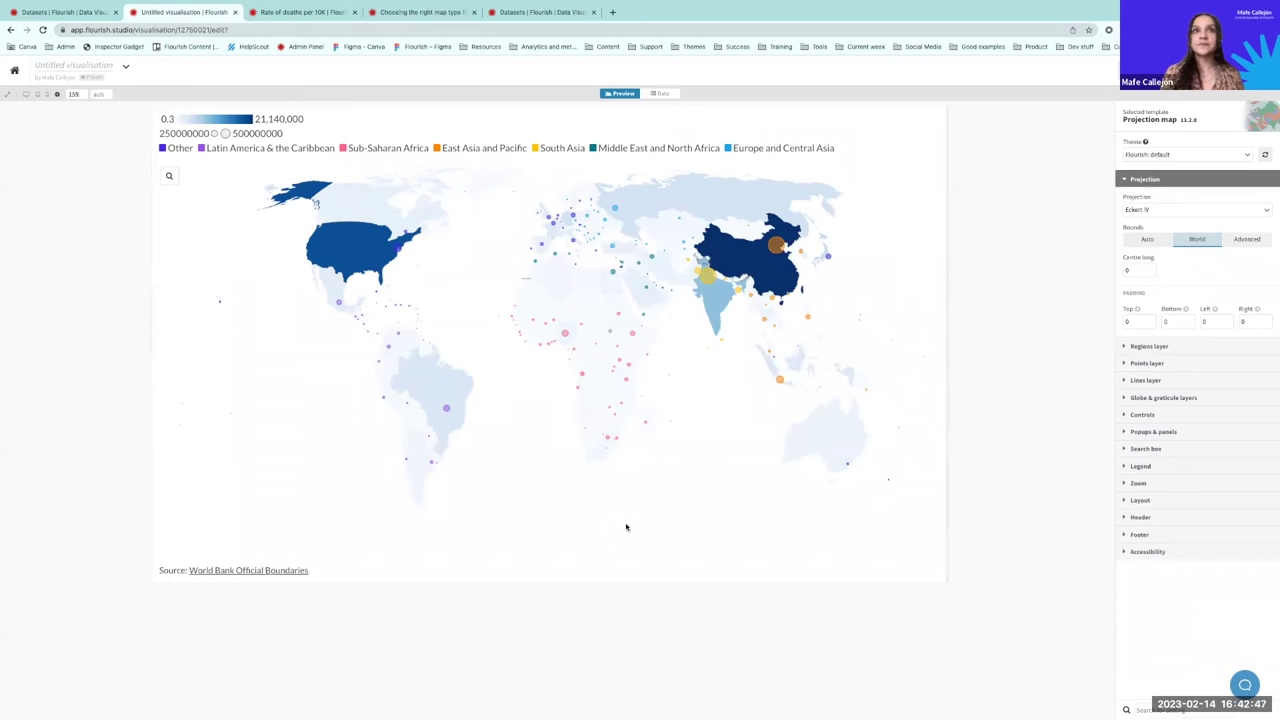
Step: Clear the "Color by" column of the Regions data sheet to remove the country shading
left_click(662, 94)
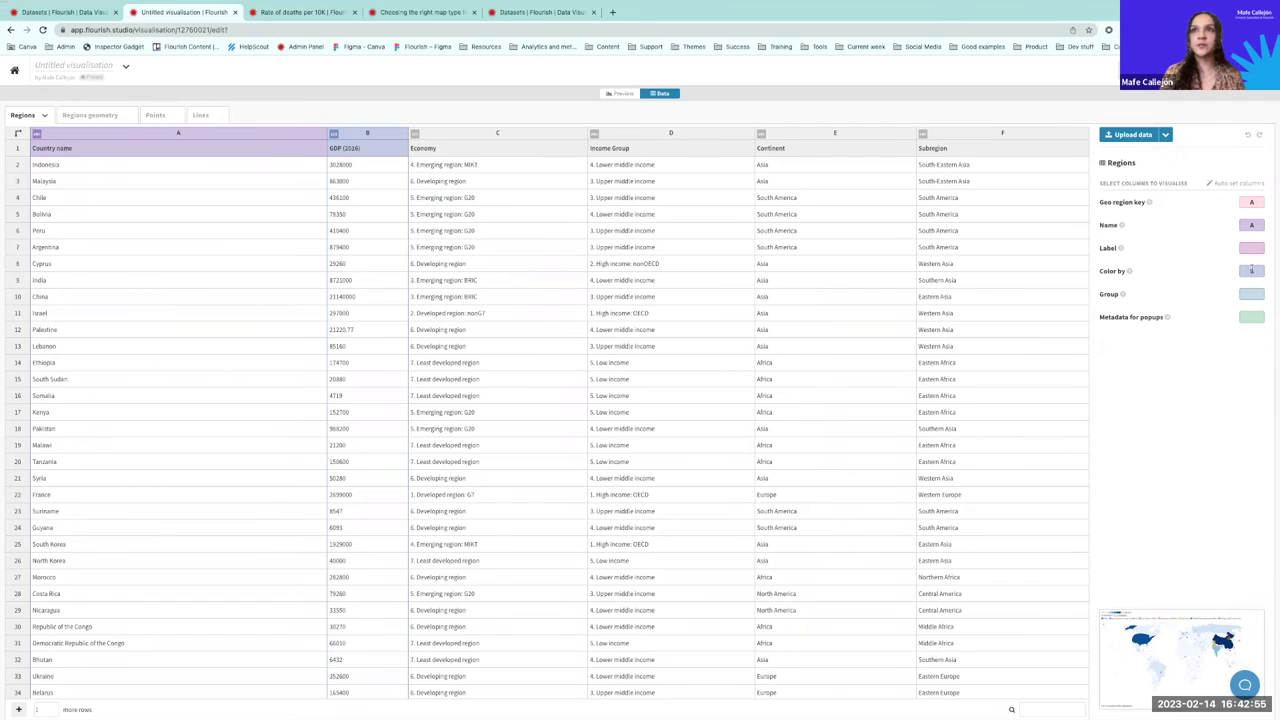
left_click(1251, 270)
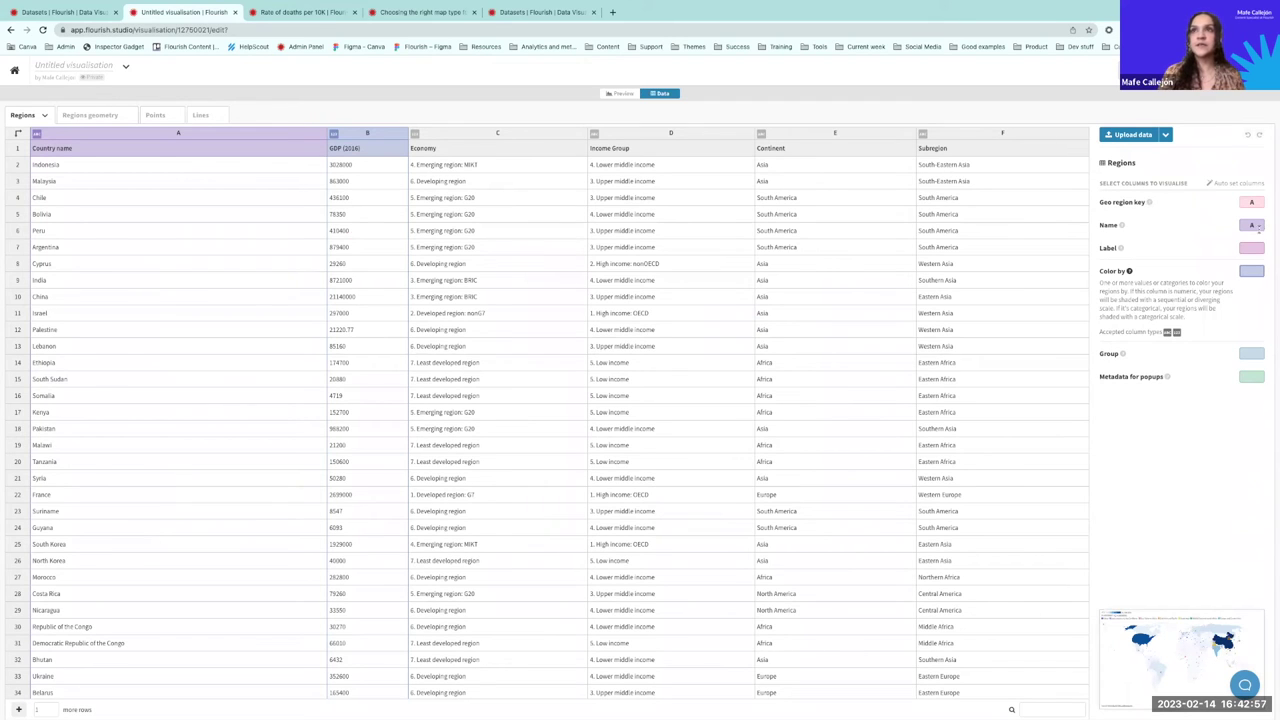
left_click(1252, 226)
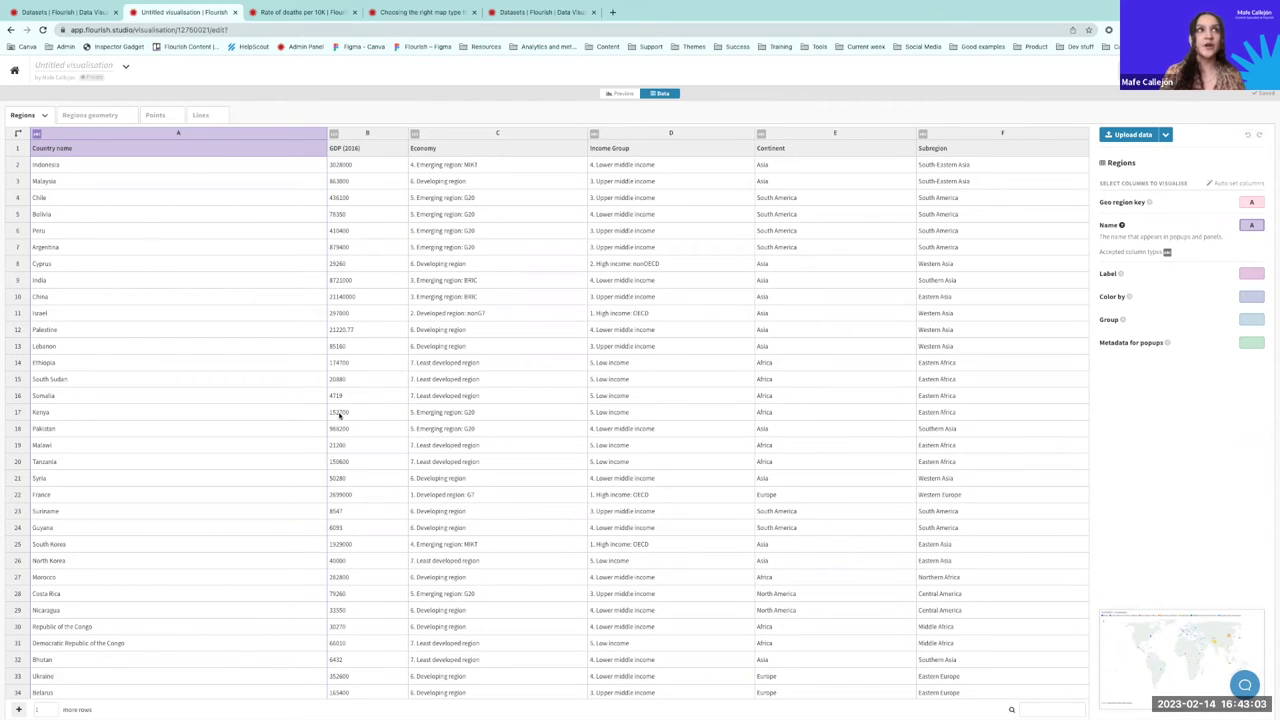
Step: Clear the sample data from the Points sheet and upload earthquakes.csv into it
left_click(156, 116)
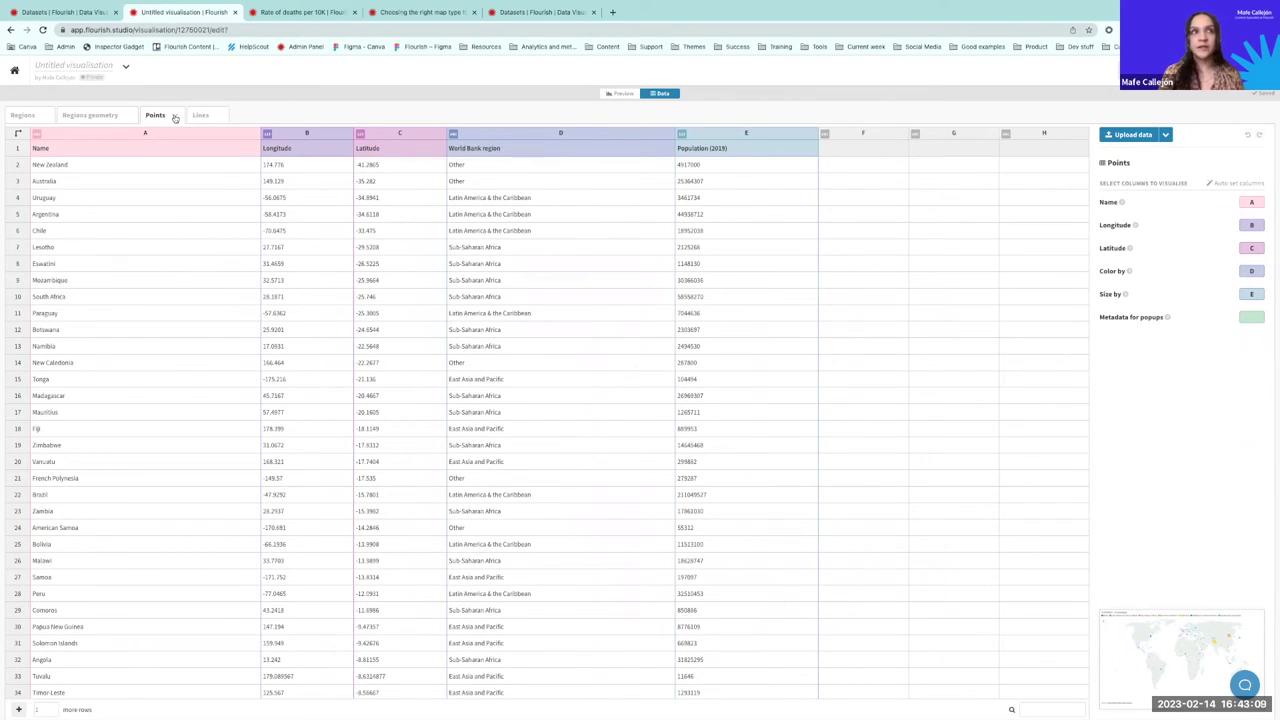
left_click(175, 117)
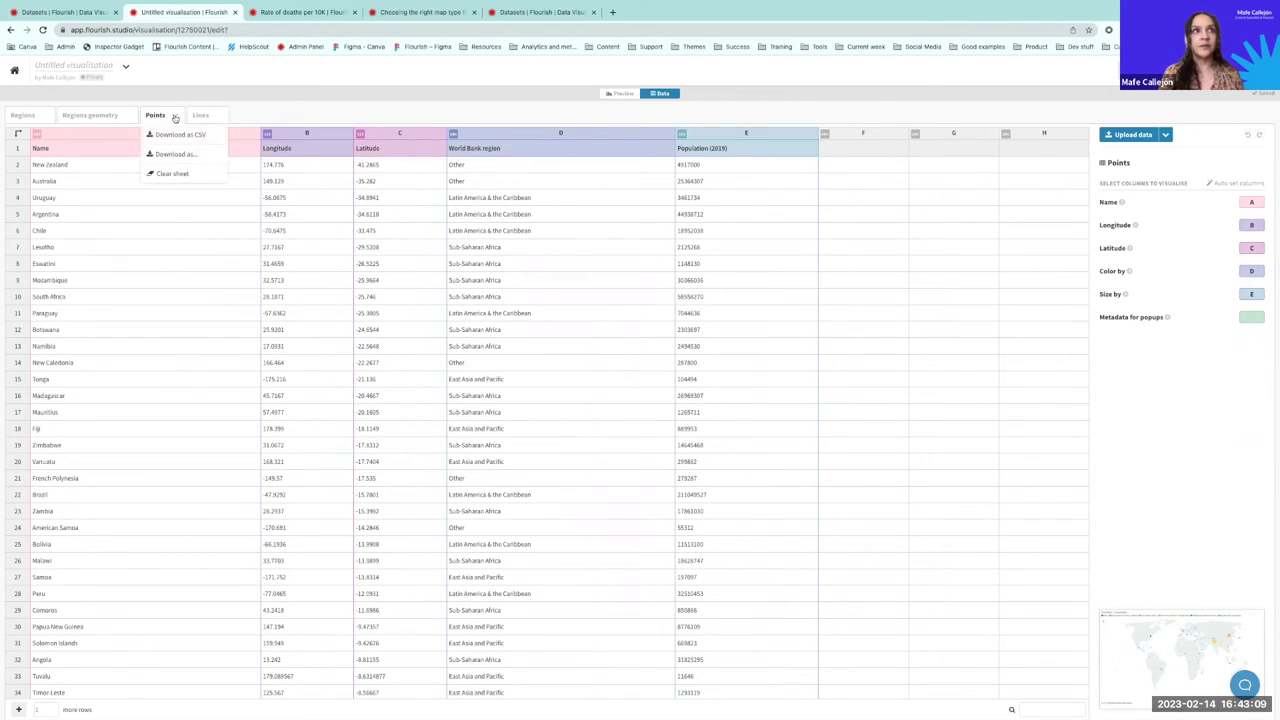
left_click(168, 174)
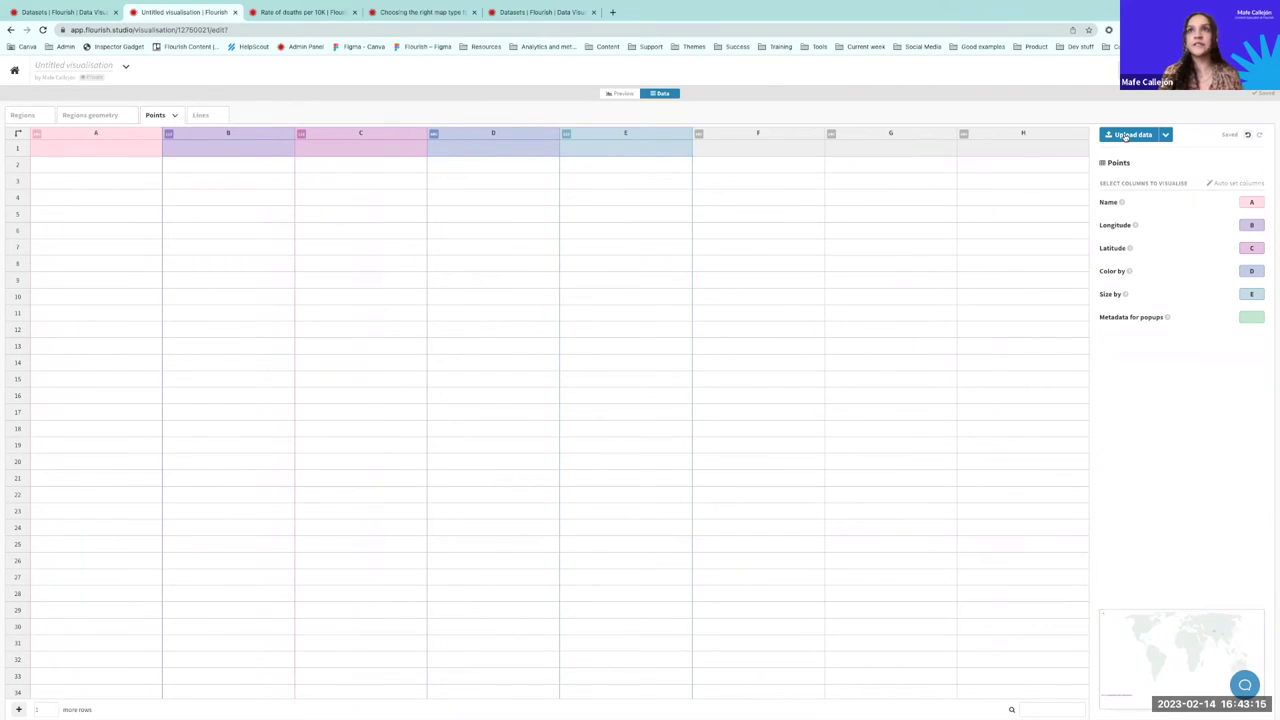
left_click(1126, 137)
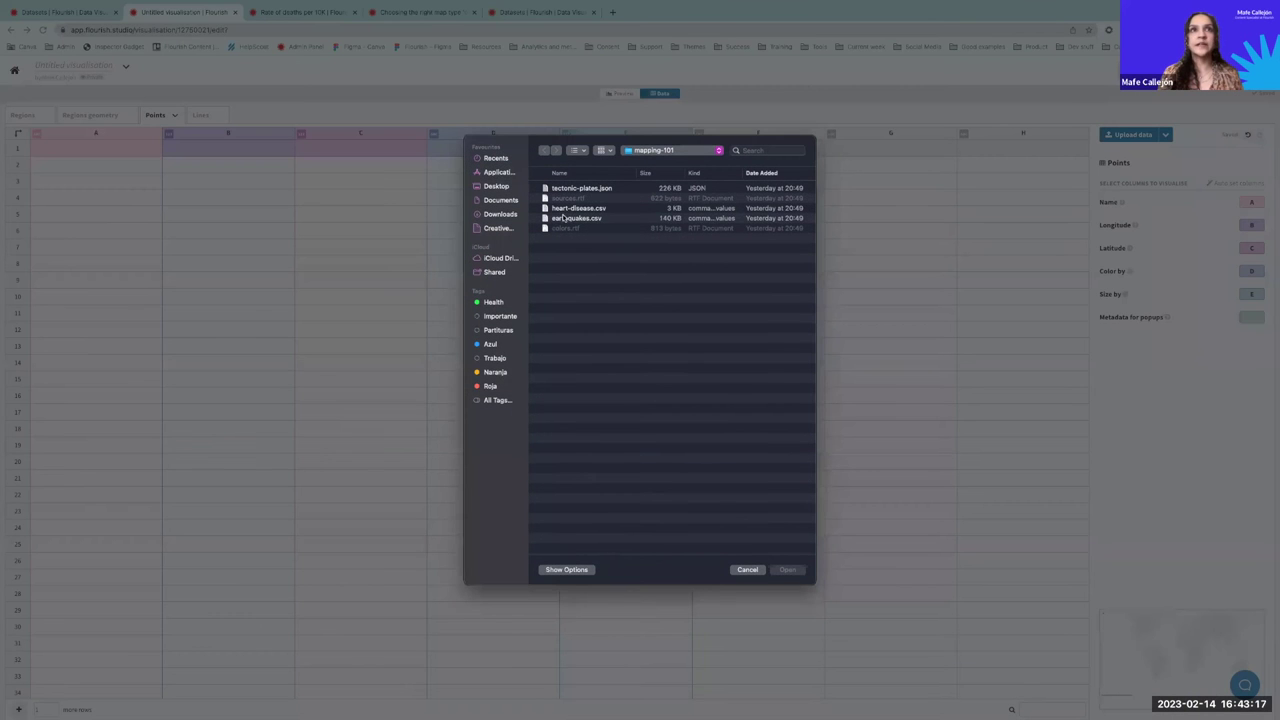
left_click(566, 219)
left_click(784, 570)
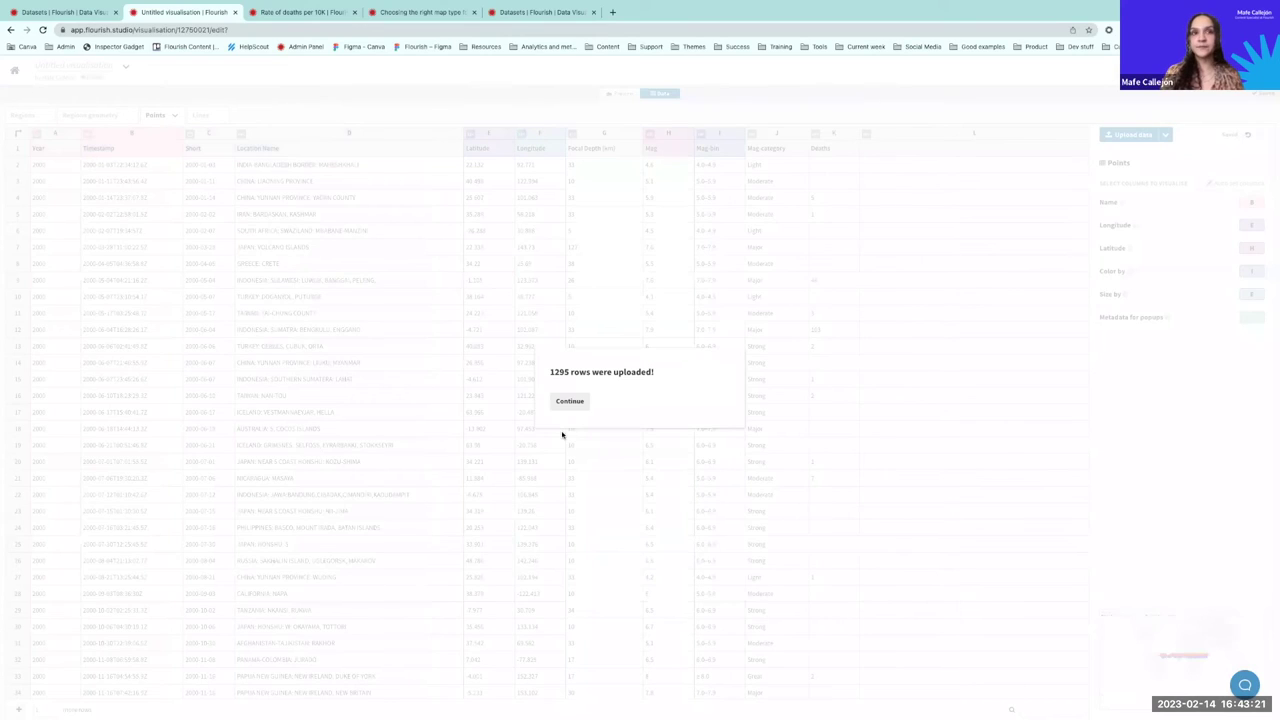
left_click(570, 404)
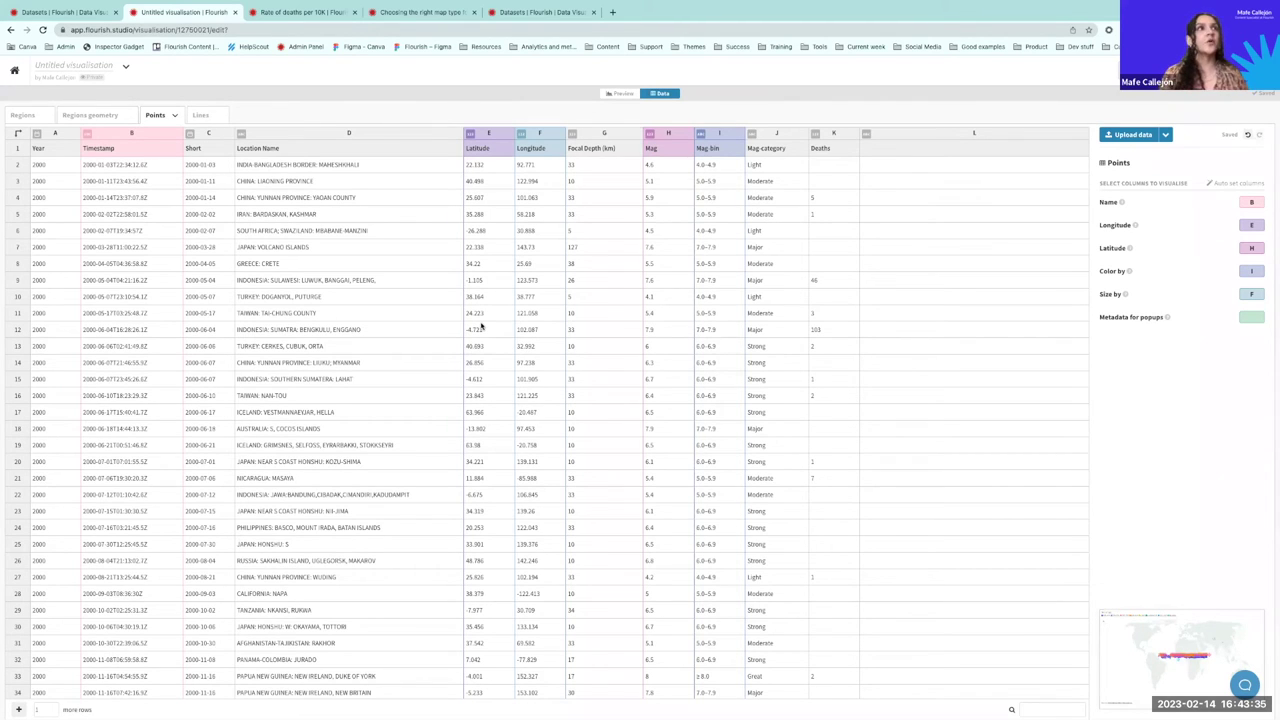
Step: Examine the earthquake data's columns from Year to Mag category, then check how the points plot on the map
left_click(52, 133)
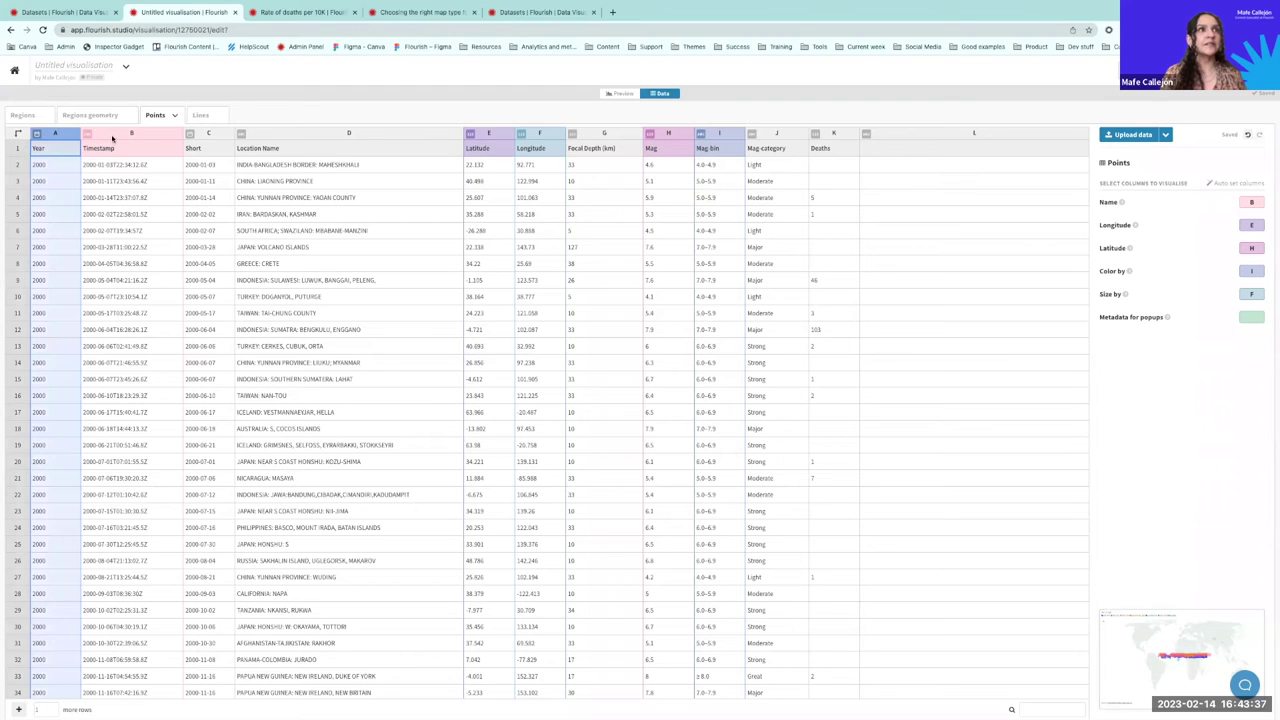
left_click(122, 133)
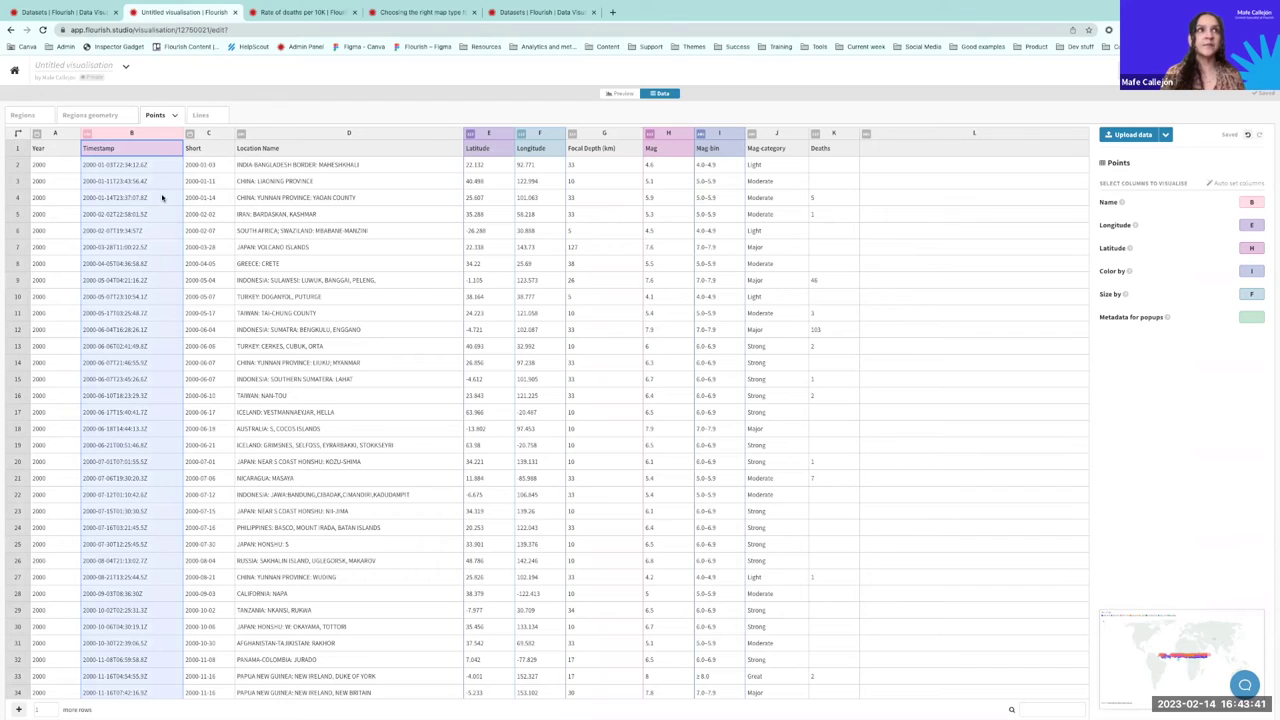
left_click(211, 131)
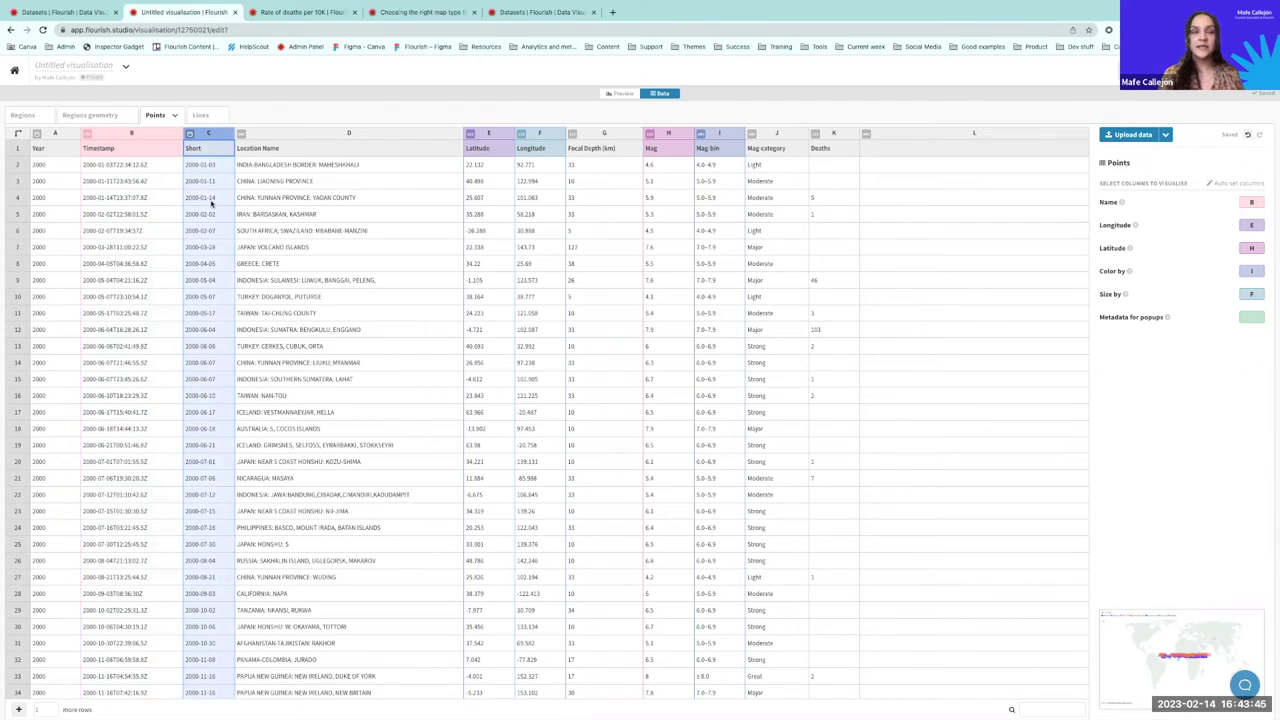
left_click(307, 134)
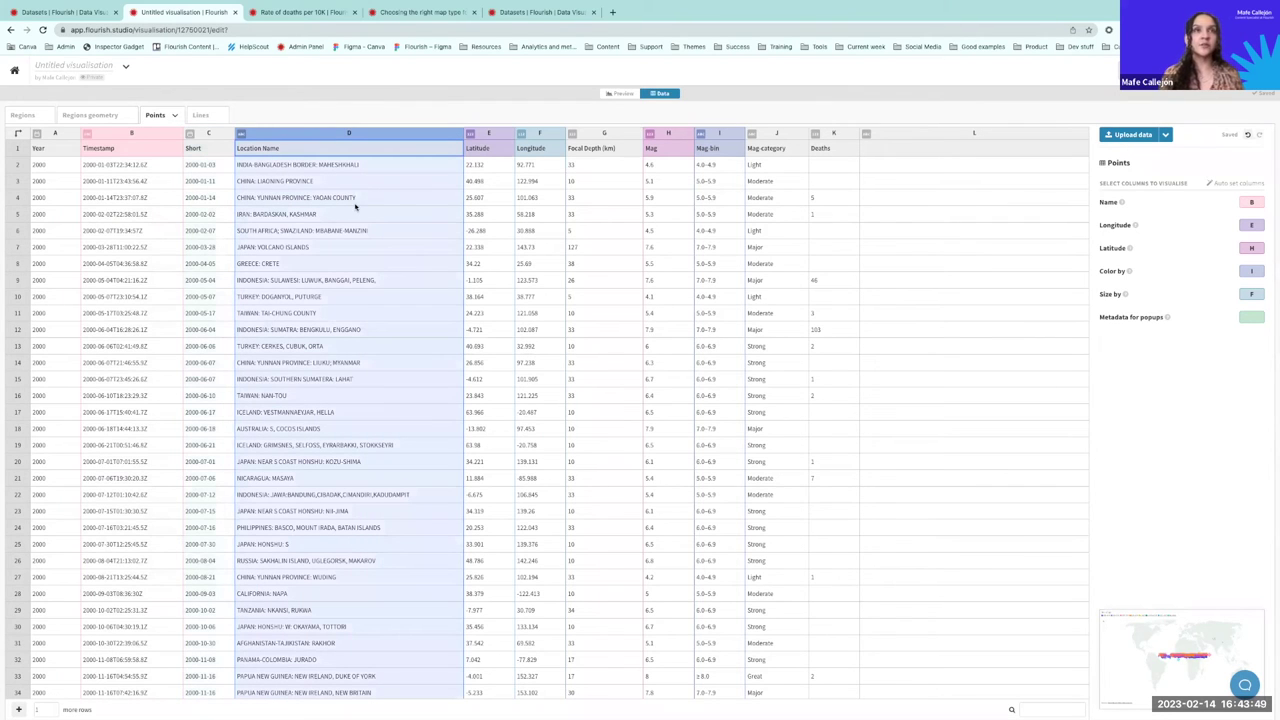
left_click(481, 133)
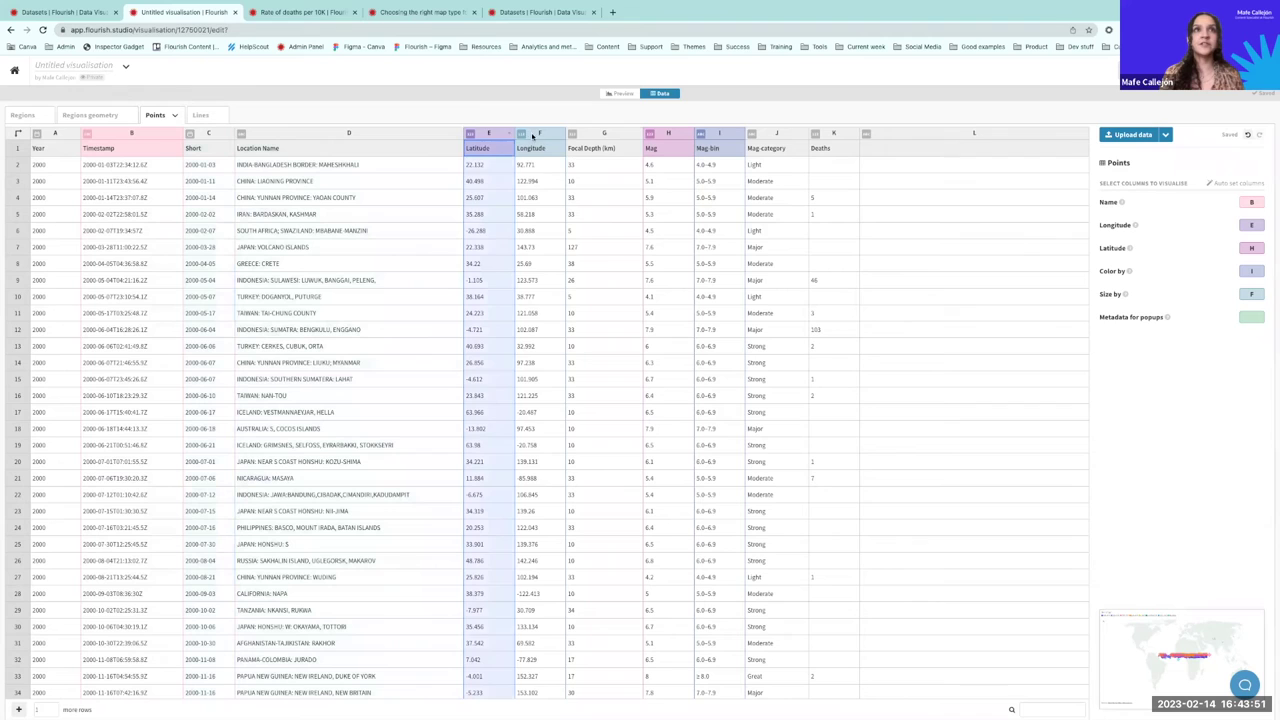
left_click(531, 134)
left_click(604, 134)
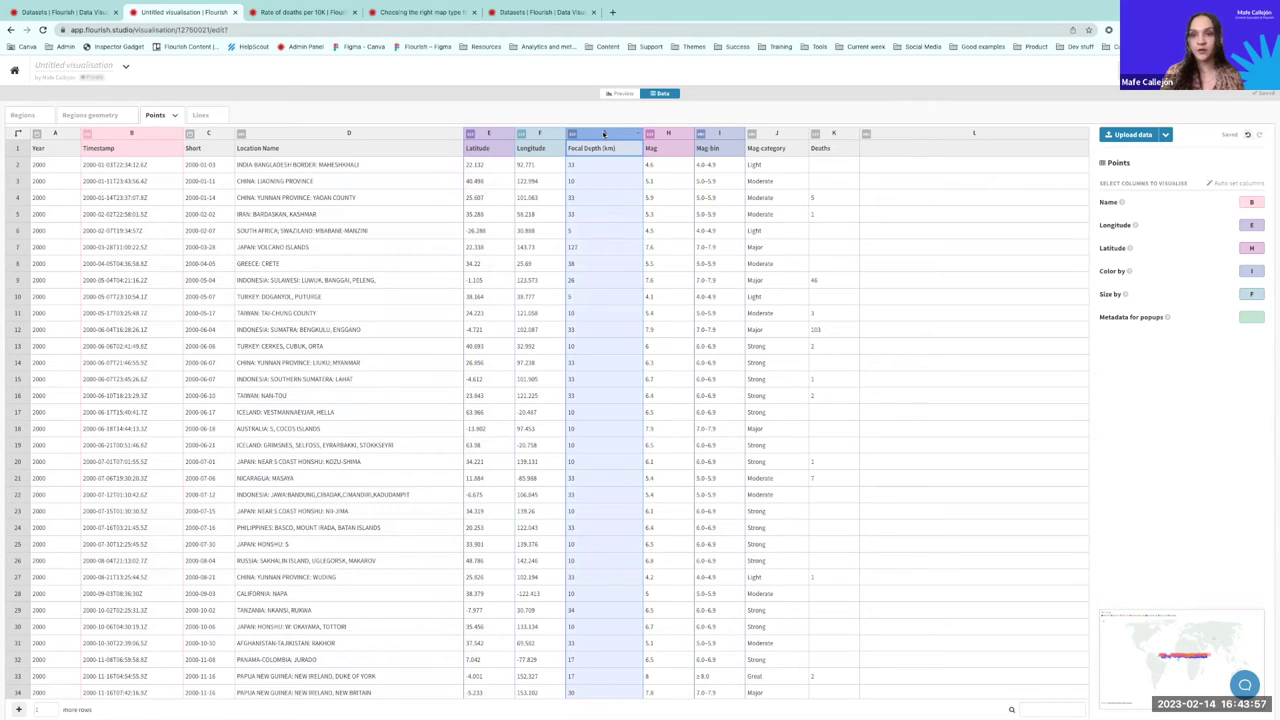
left_click(668, 133)
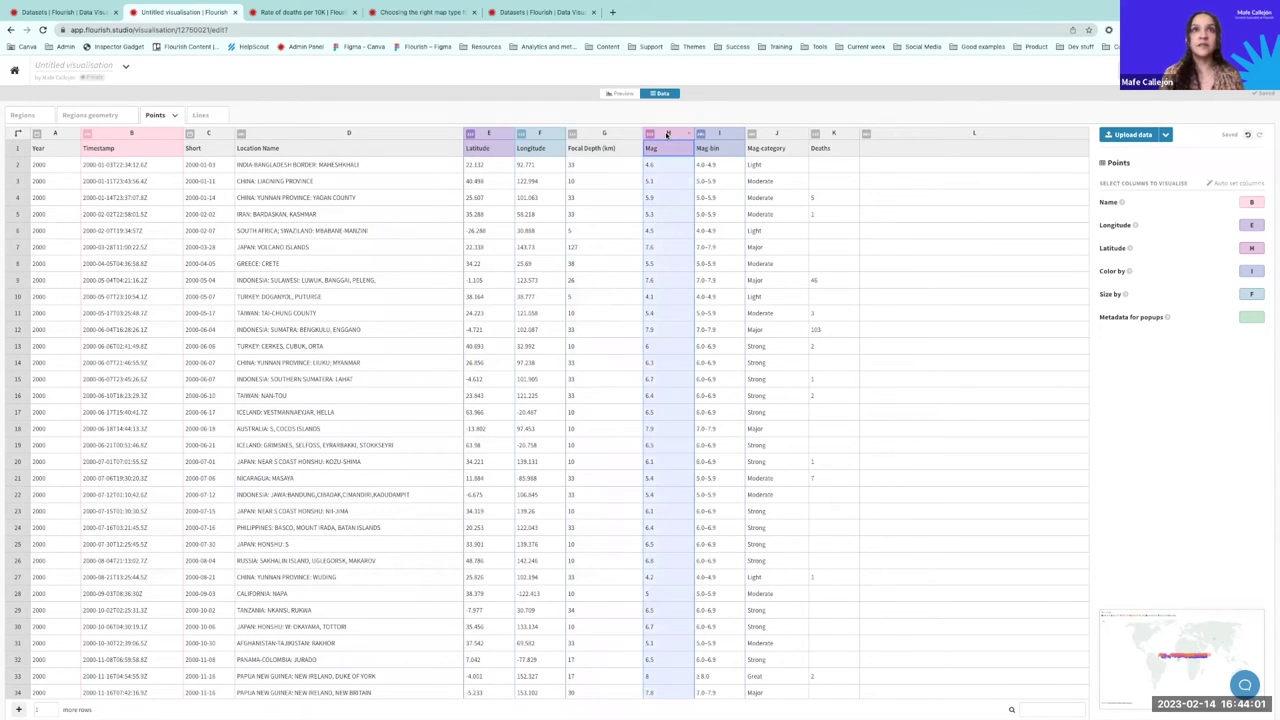
left_click(718, 135)
left_click(773, 134)
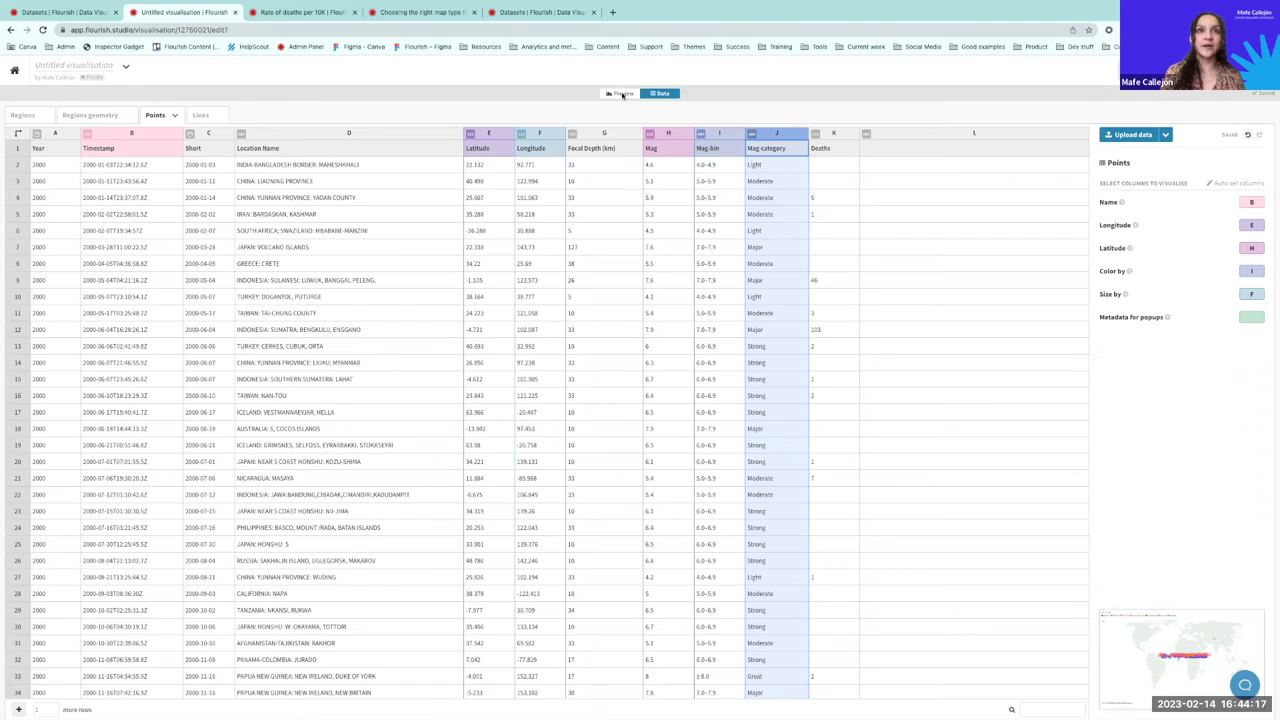
left_click(621, 94)
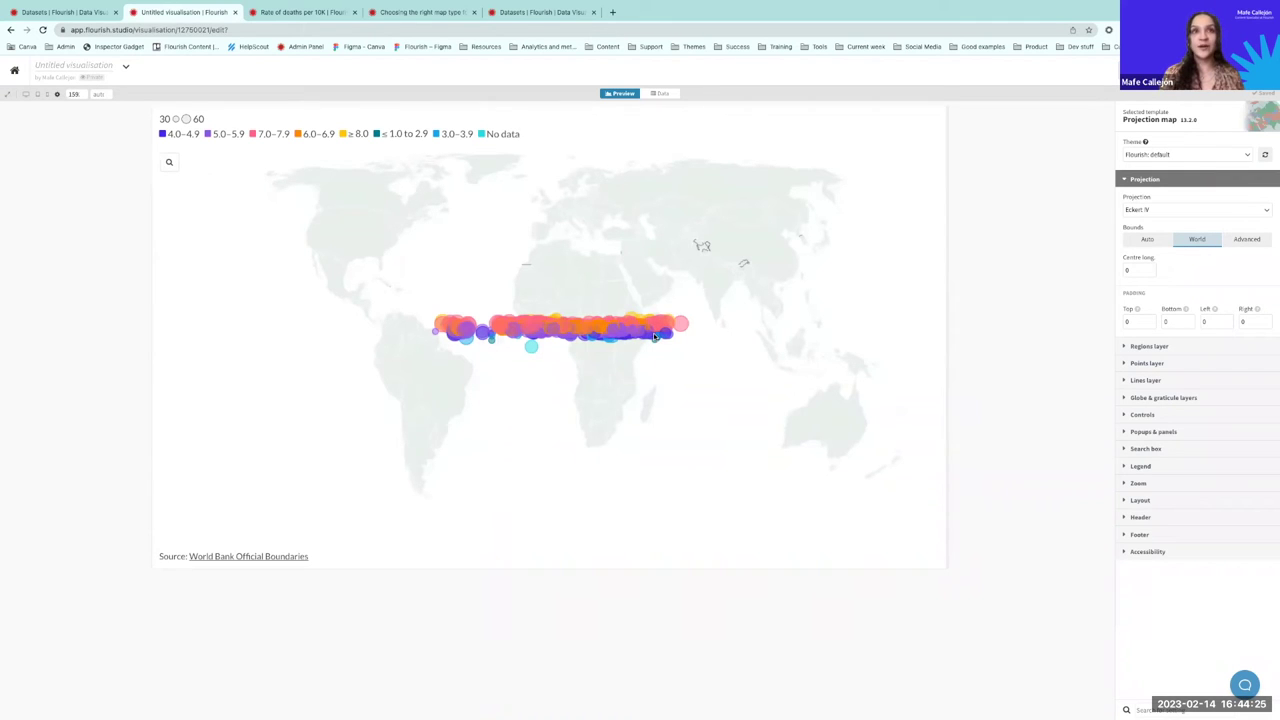
mouse_move(631, 319)
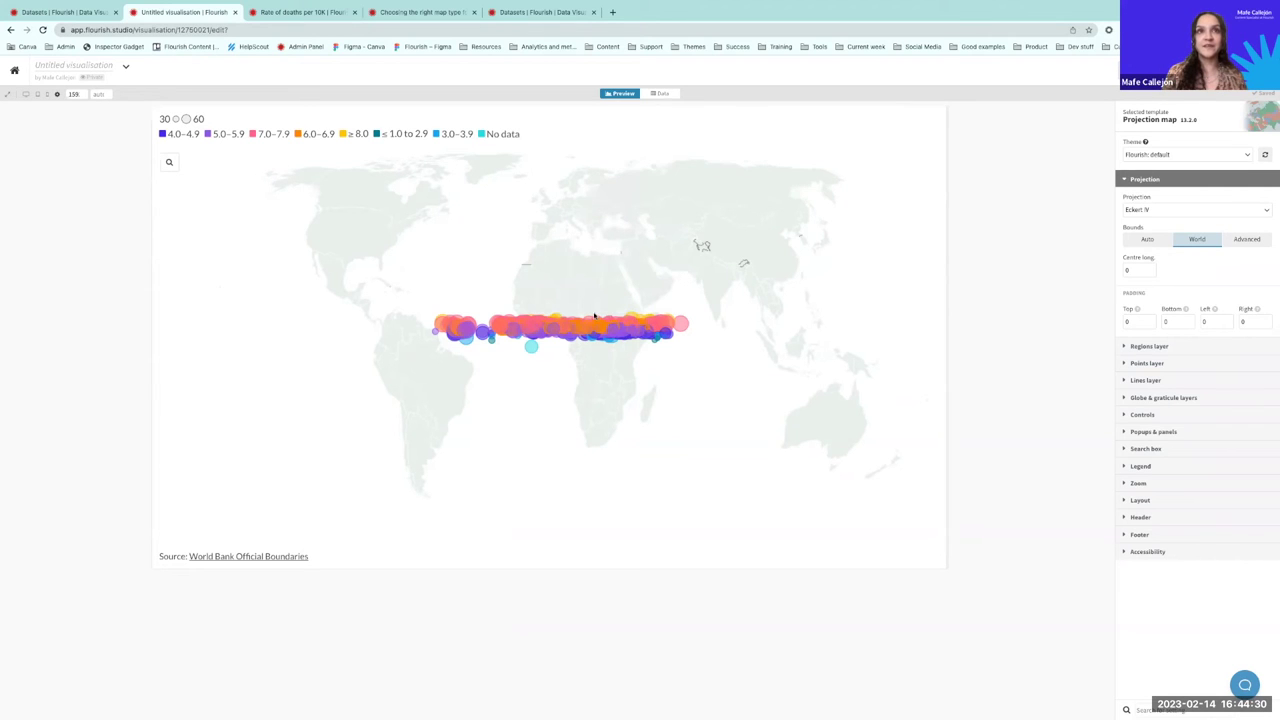
Step: Set the Name column of the Points sheet to D, the Location Name data
left_click(662, 93)
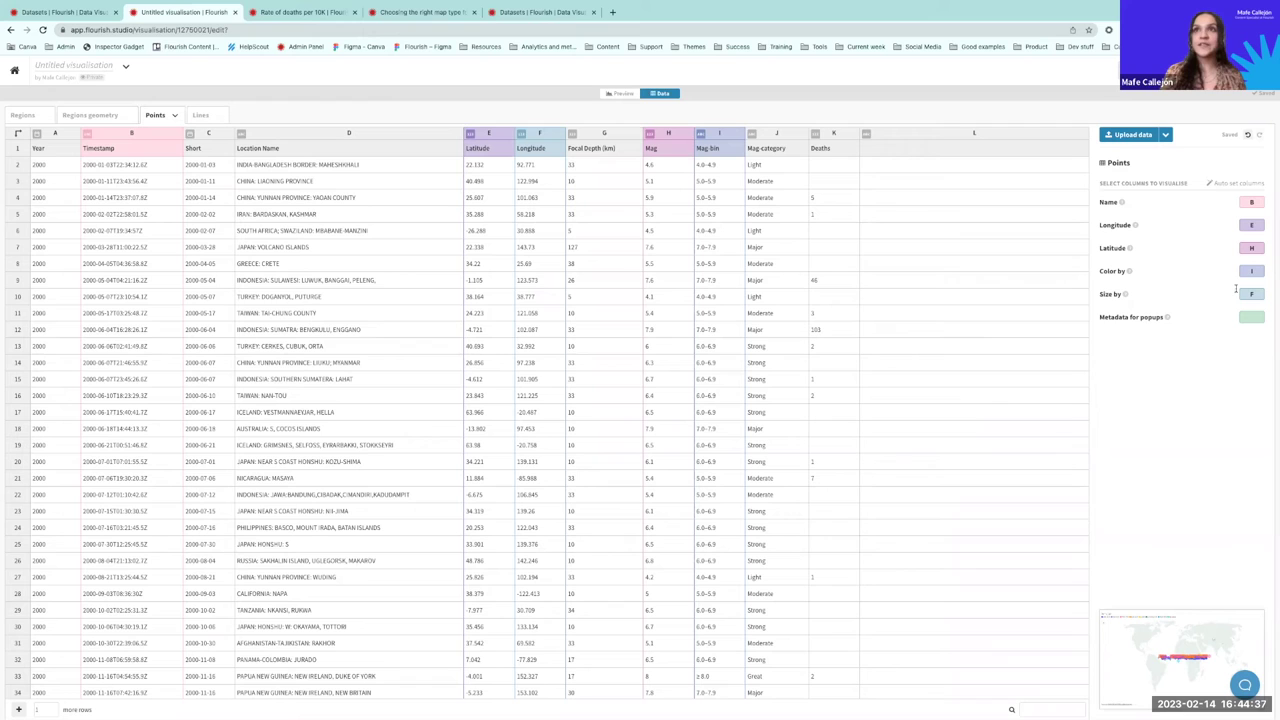
left_click(282, 140)
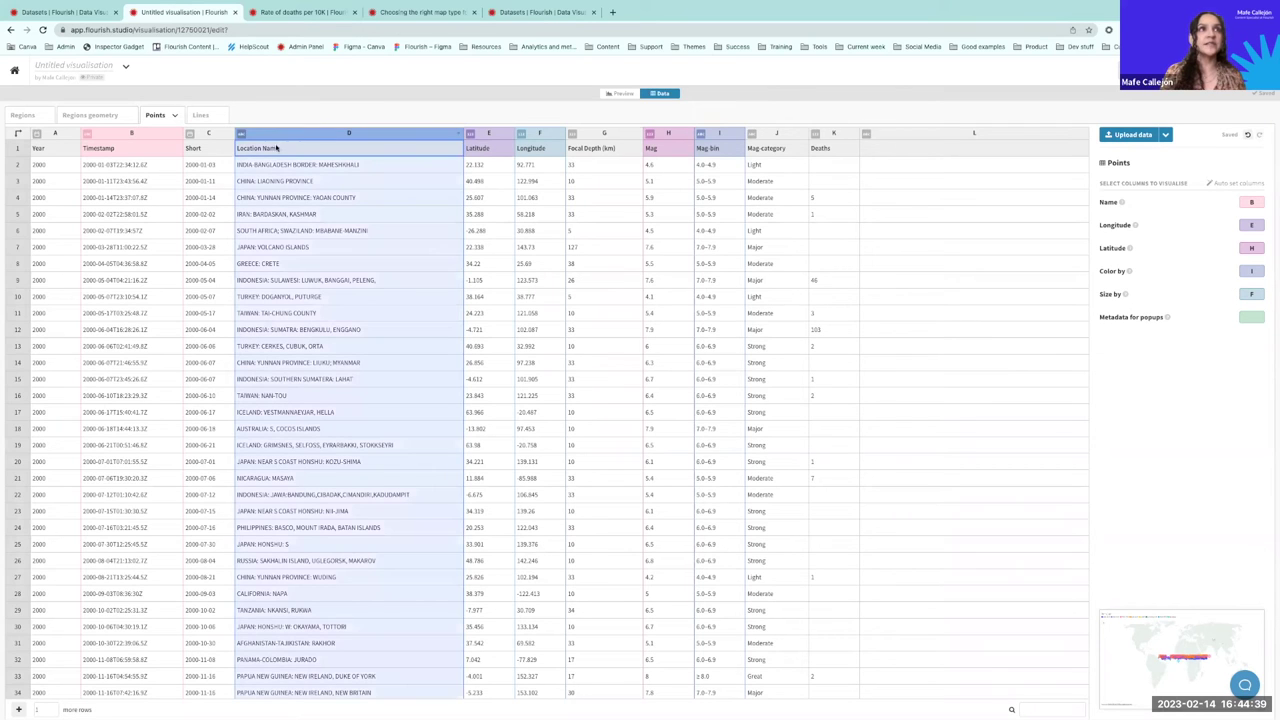
left_click(1252, 202)
key("BackSpace")
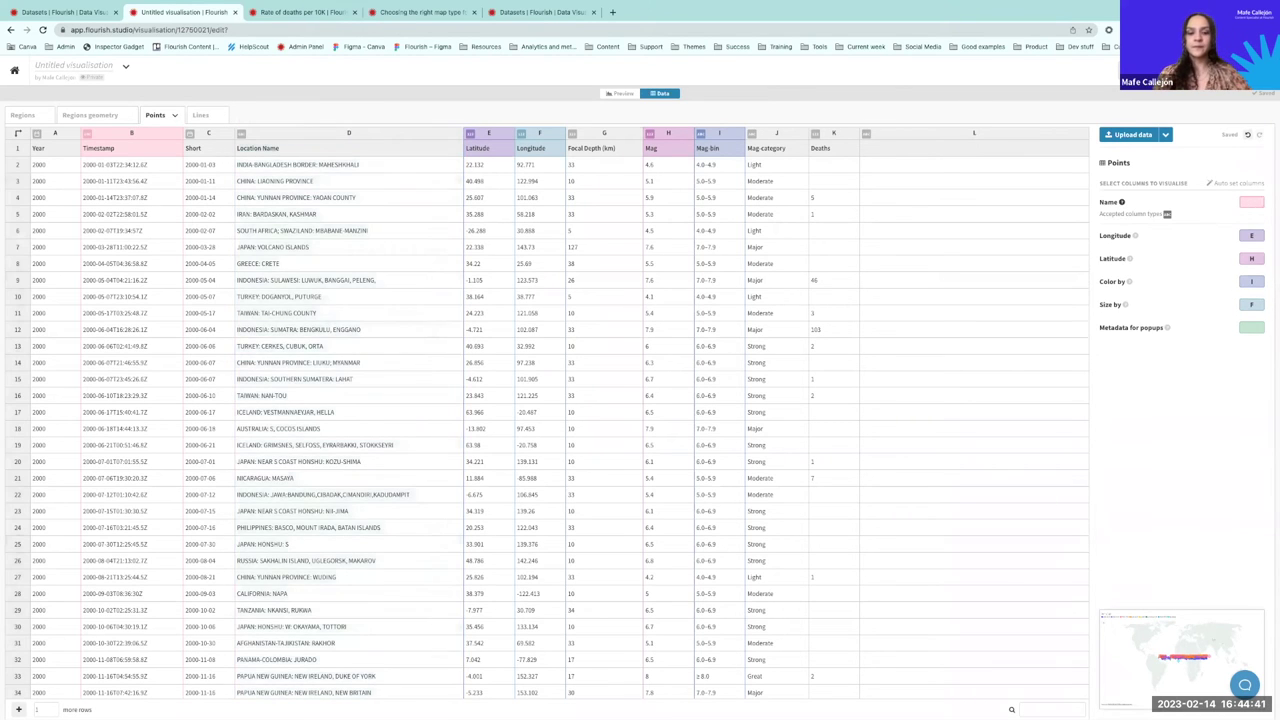
type("D")
key("Tab")
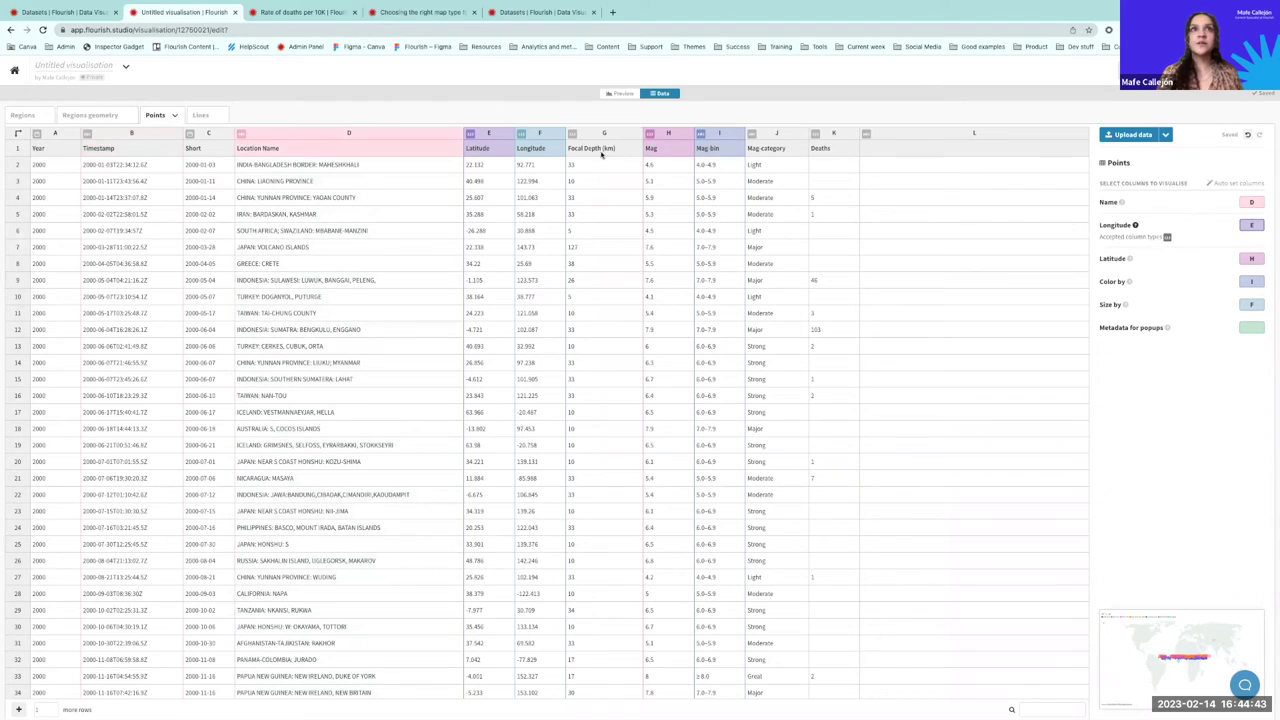
Step: Set the Points sheet's Longitude to column F and its Latitude to column E
left_click(537, 174)
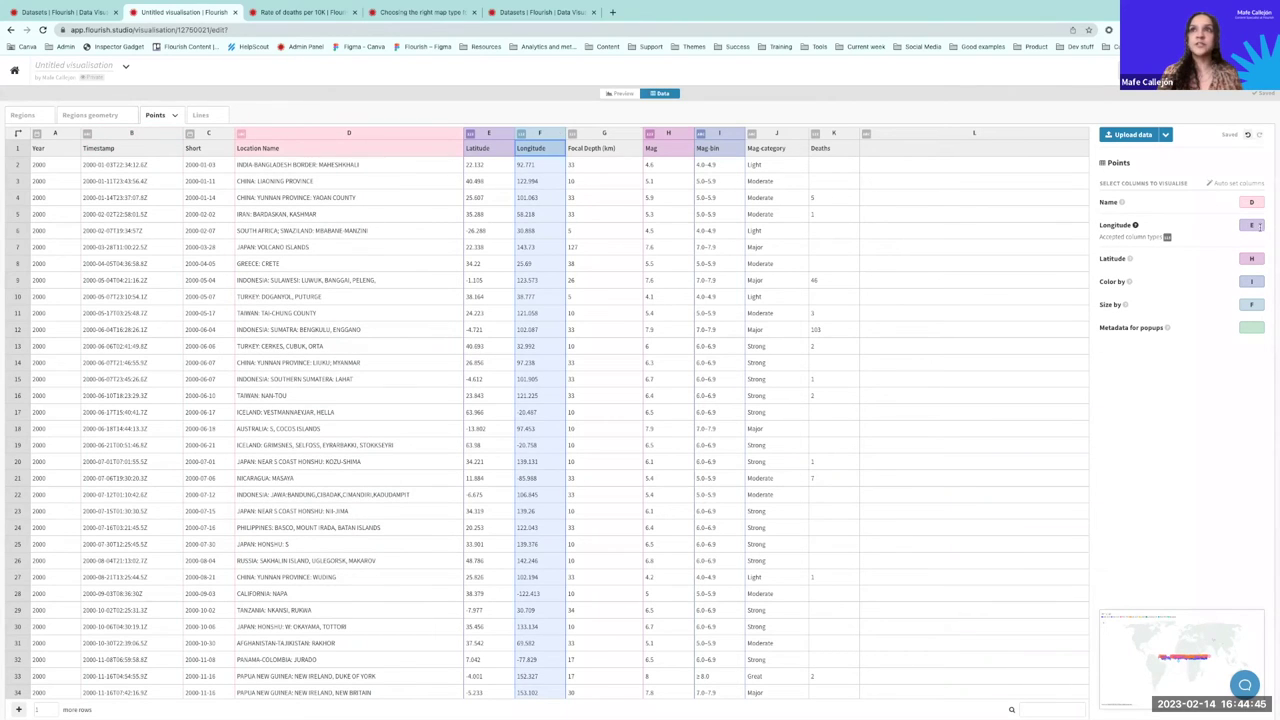
left_click(1256, 257)
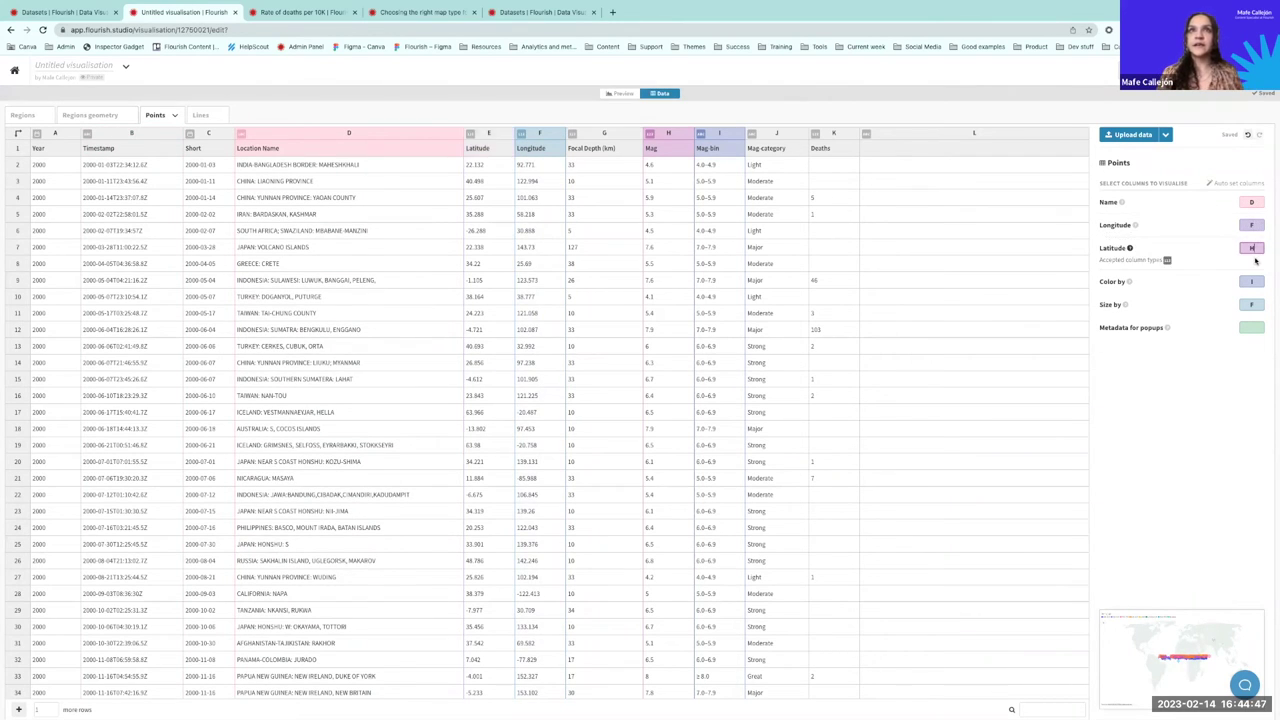
type("E")
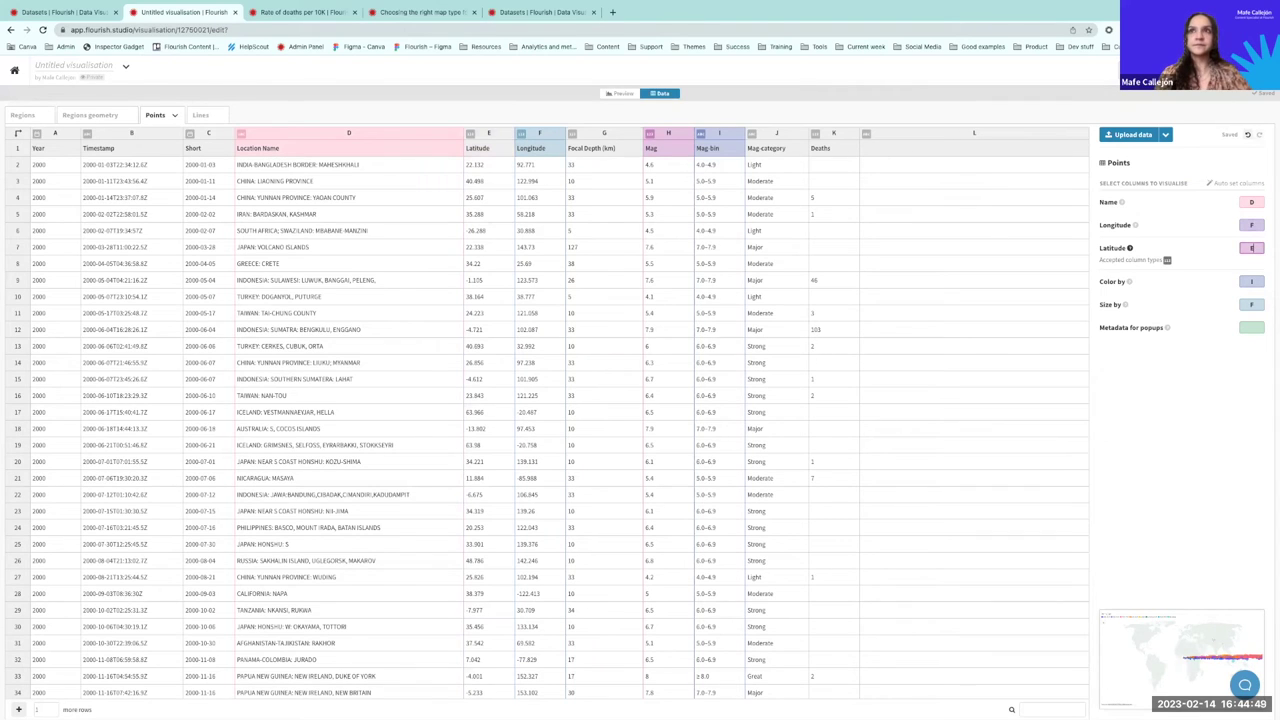
Step: Clear the "Color by" and "Size by" columns of the Points sheet
left_click(1252, 271)
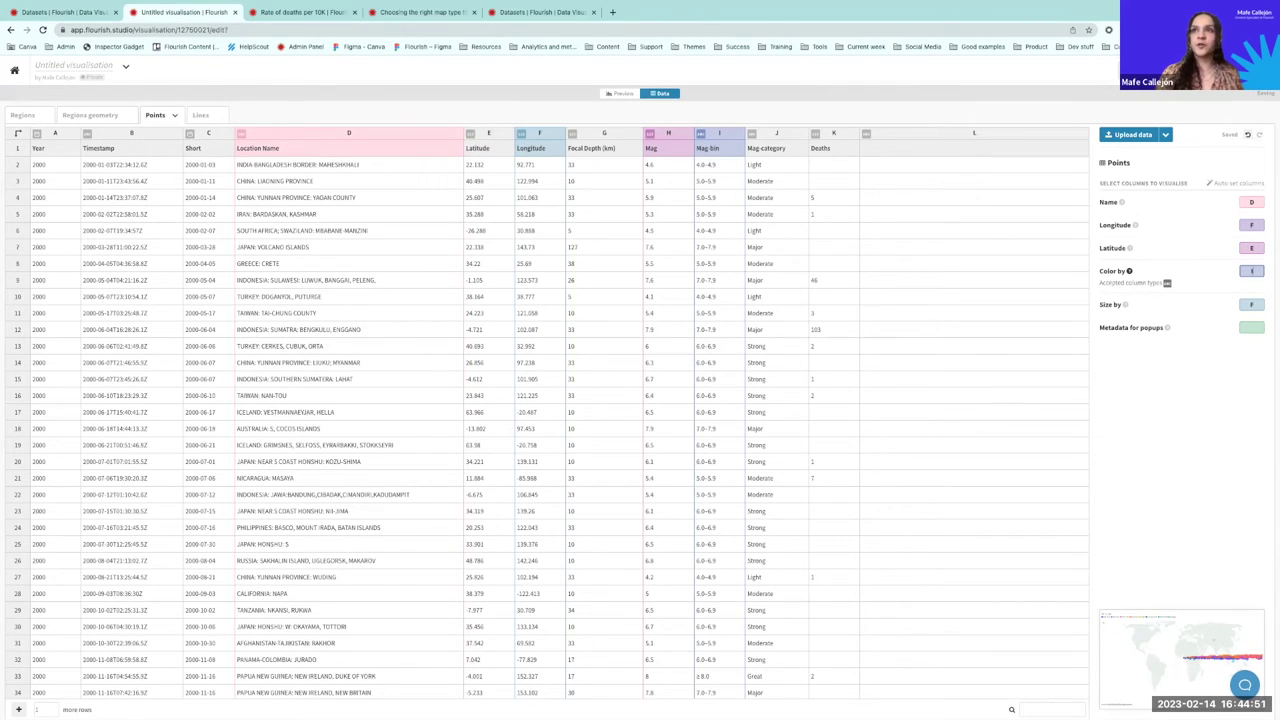
key("BackSpace")
left_click(1254, 294)
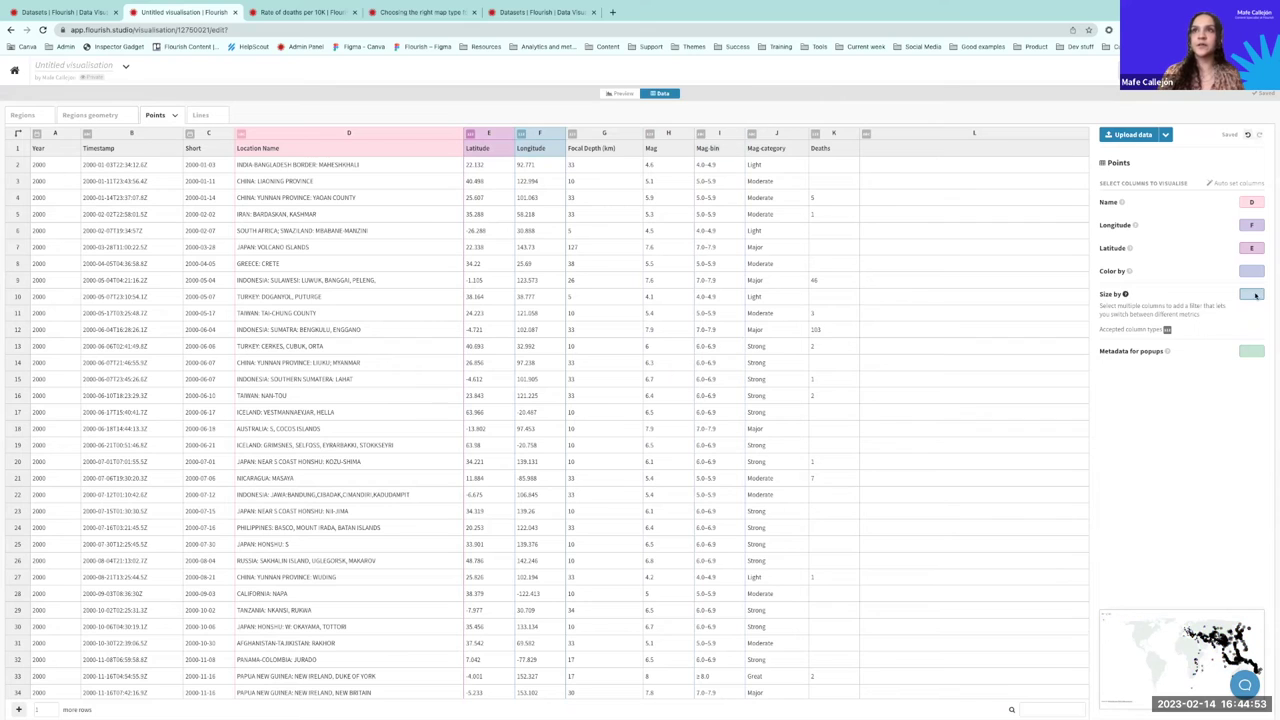
Step: Preview the earthquake map and open the Points layer settings
left_click(1254, 272)
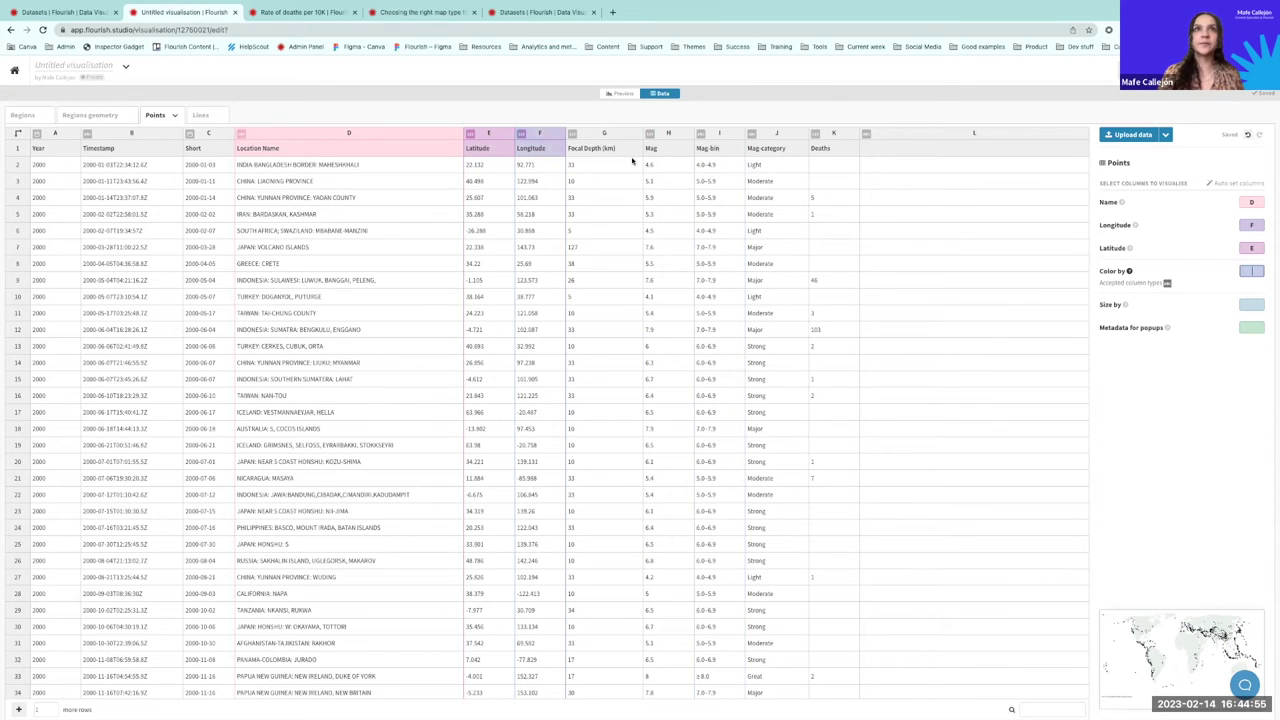
left_click(622, 94)
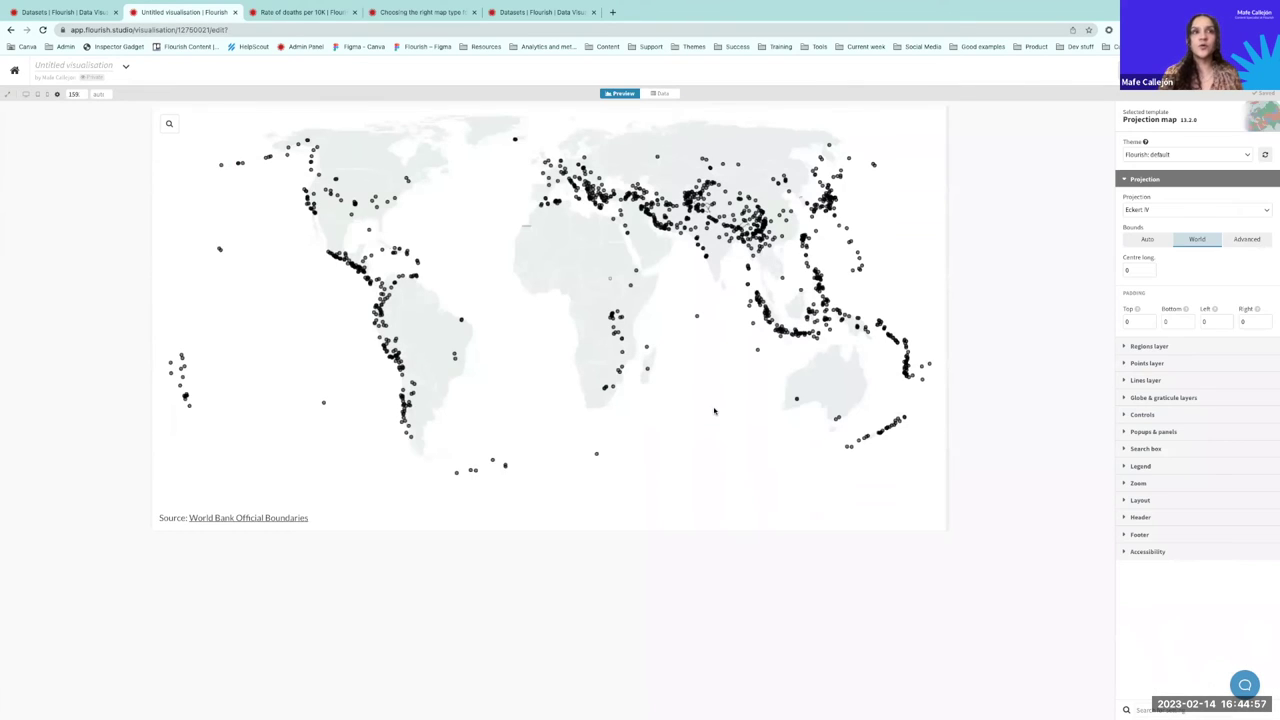
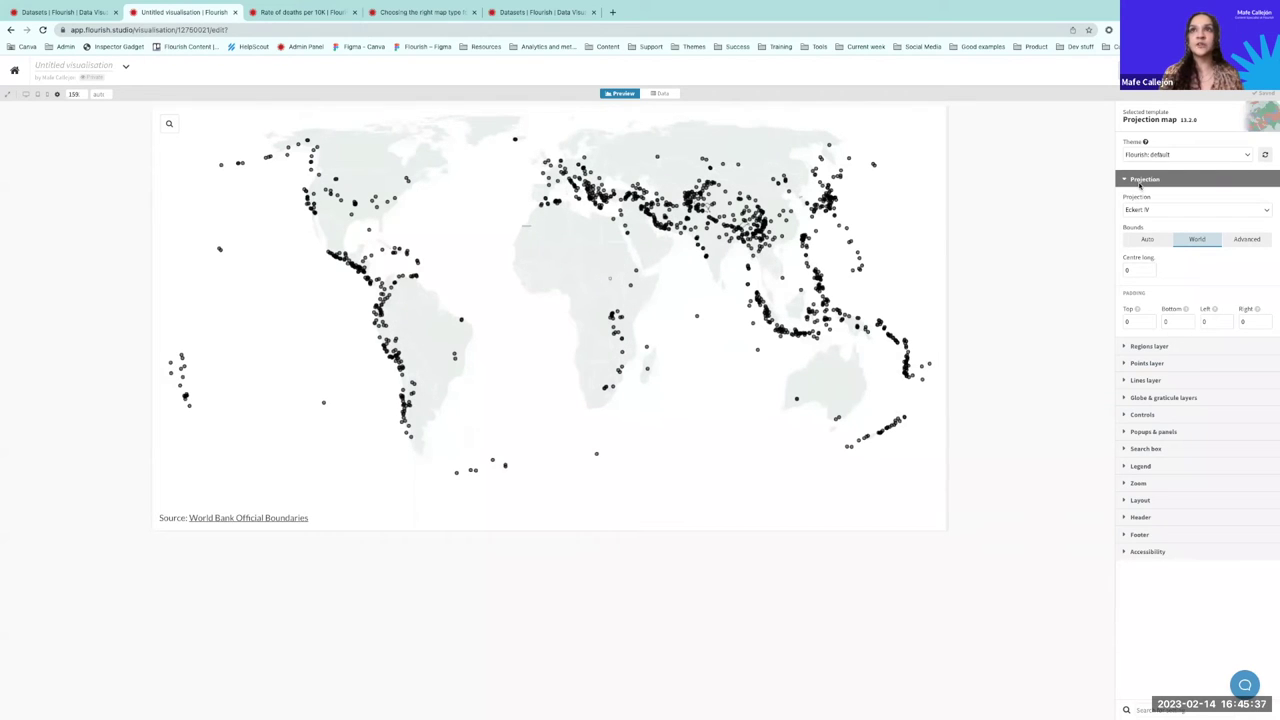
left_click(1140, 180)
left_click(1150, 213)
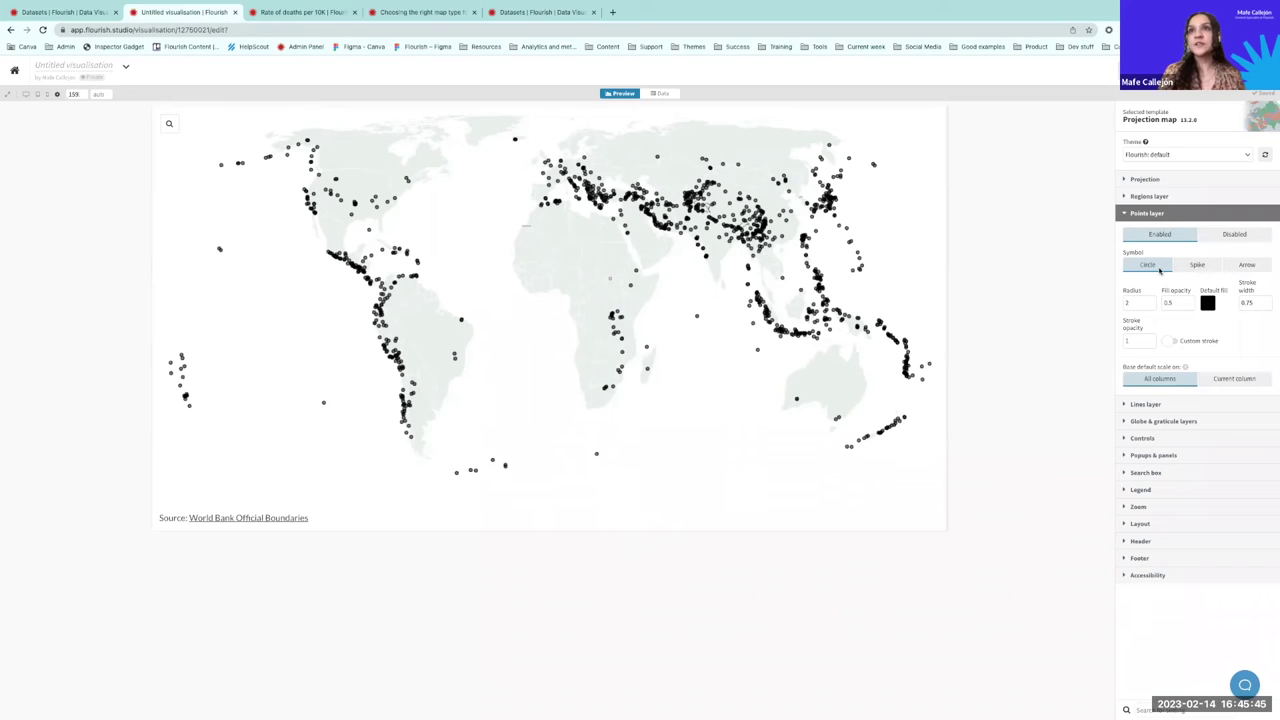
Step: Try the Arrow and Spike symbols for the map's points, then return to Circle
left_click(1235, 267)
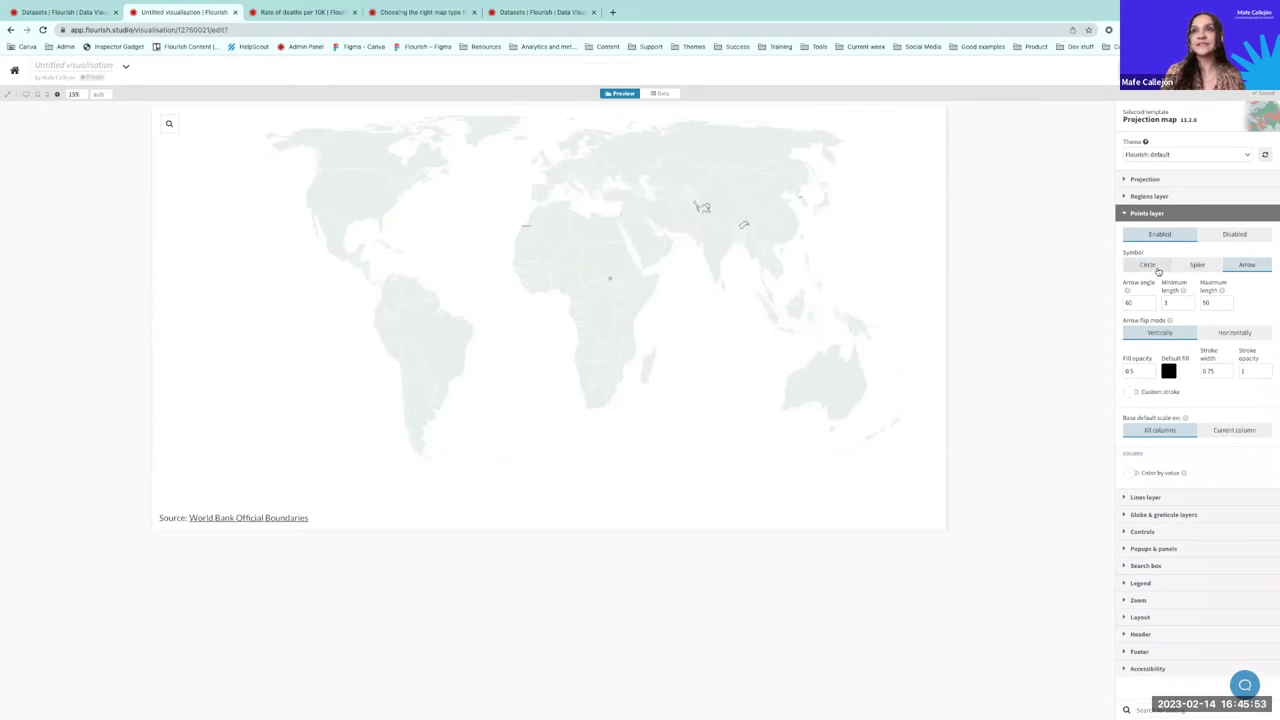
left_click(1137, 265)
left_click(1197, 265)
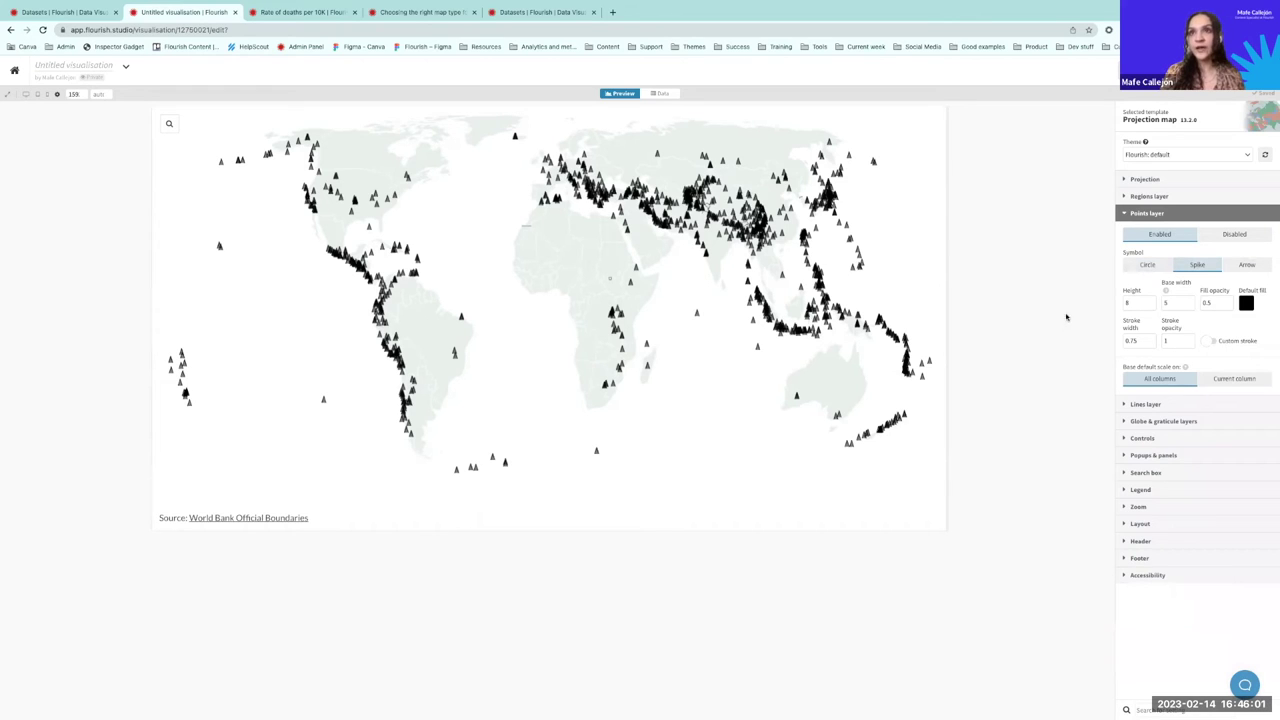
left_click(1146, 265)
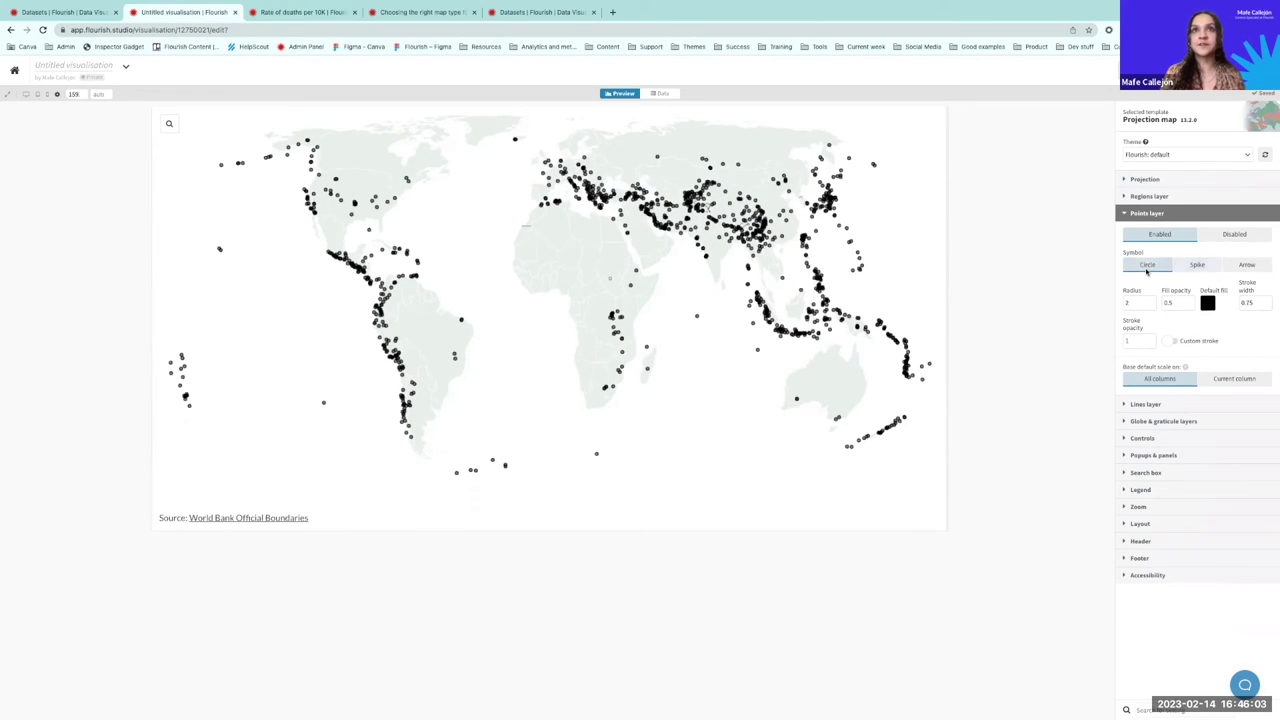
Step: Try a larger radius for the circle points, then restore it to 2
left_click(1135, 303)
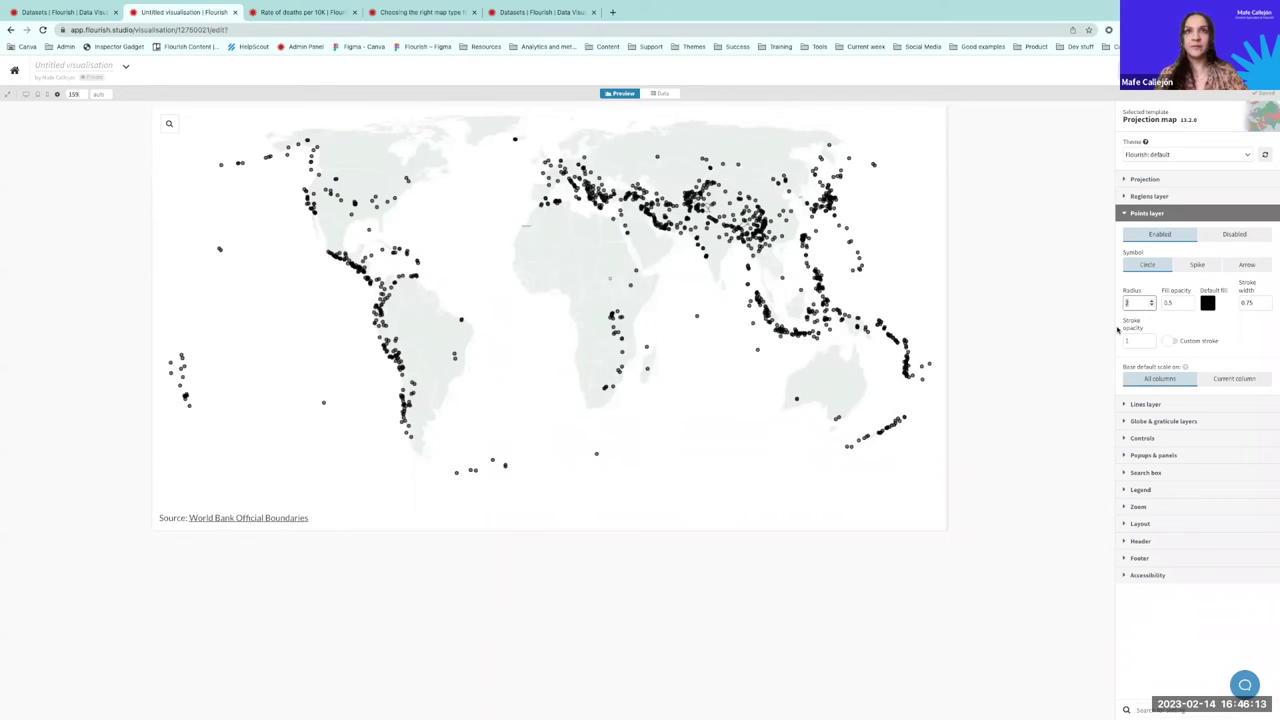
type("5")
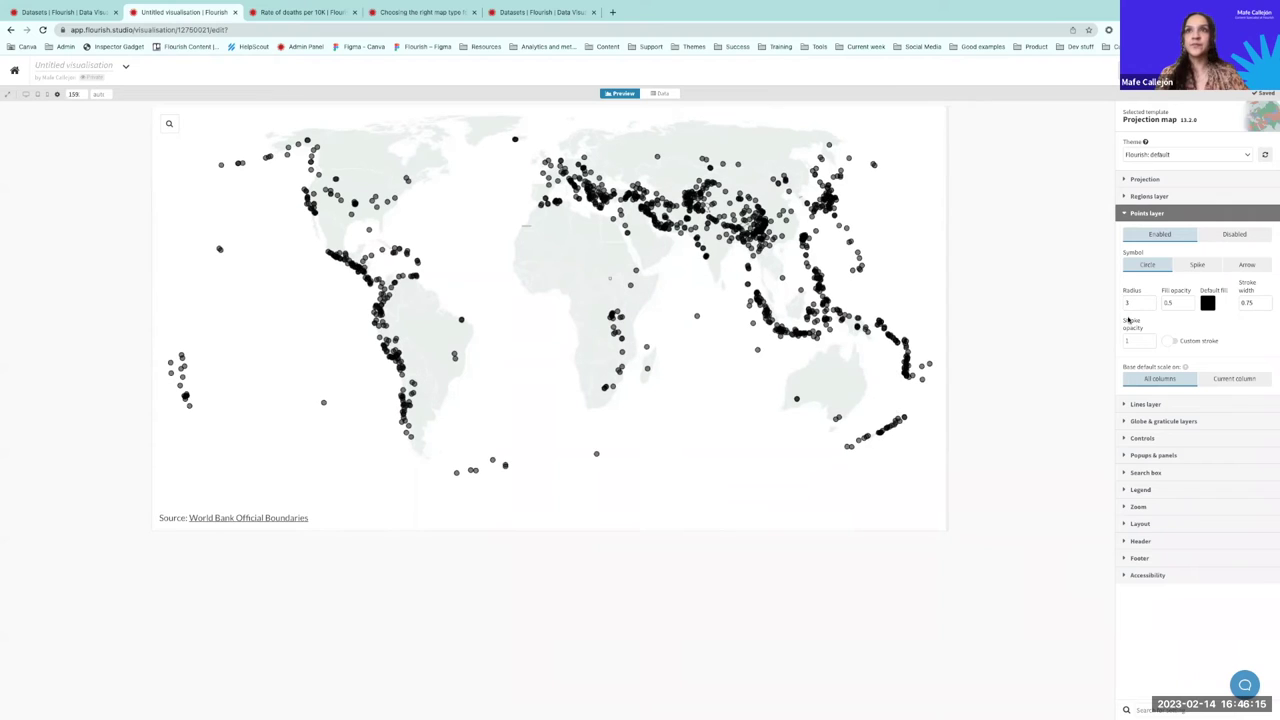
type("1")
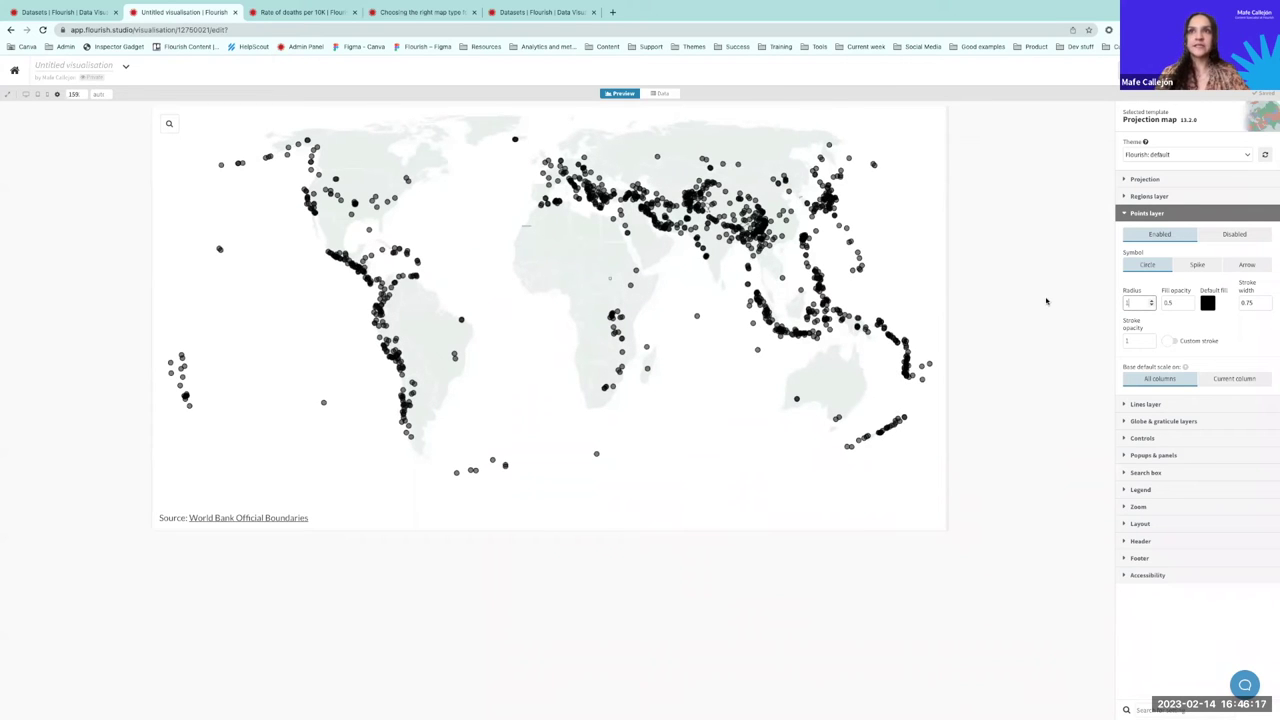
left_click(1151, 299)
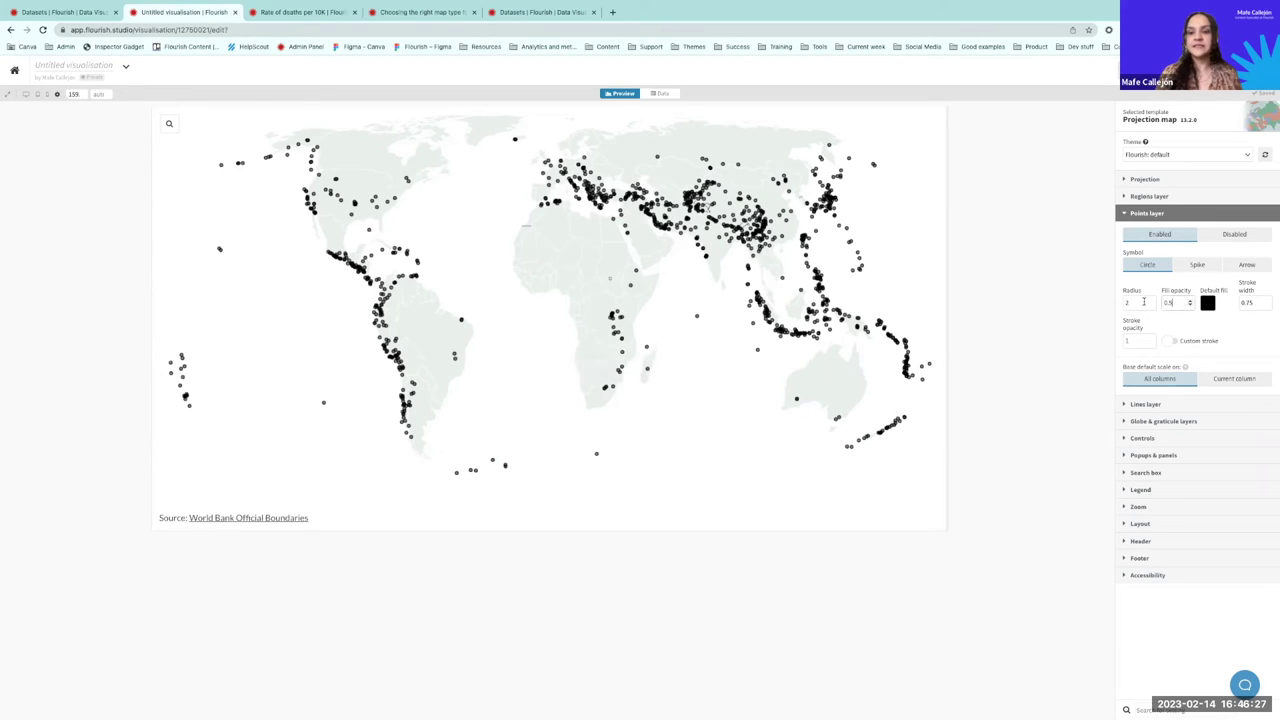
Step: Try a fill opacity of 1 on the circle points, then set it to 0.3
key("BackSpace")
key("BackSpace")
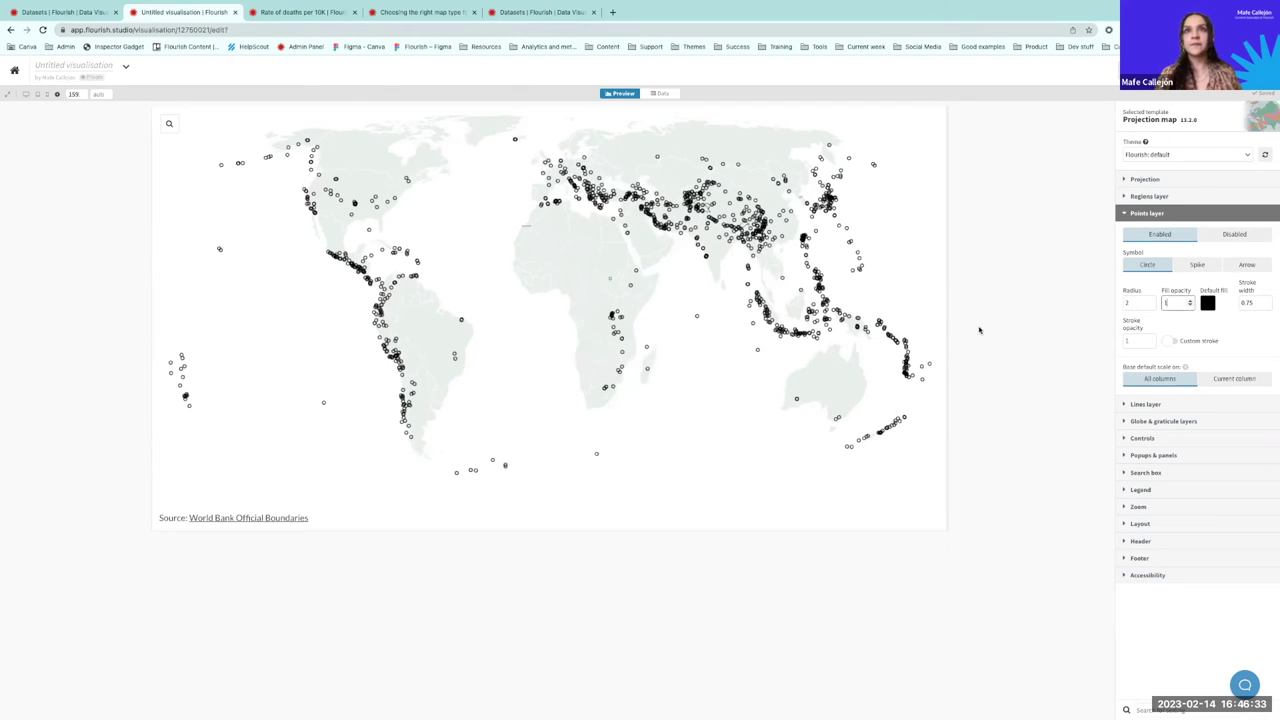
type("1")
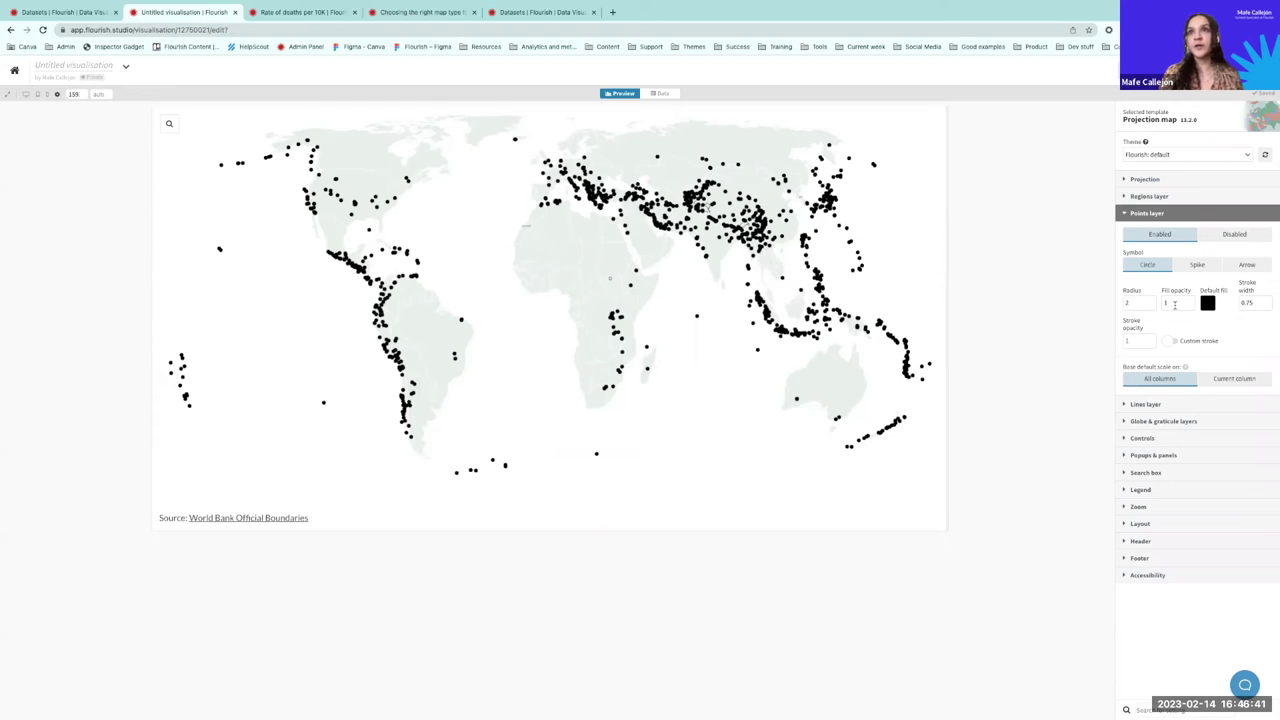
left_click(1161, 303)
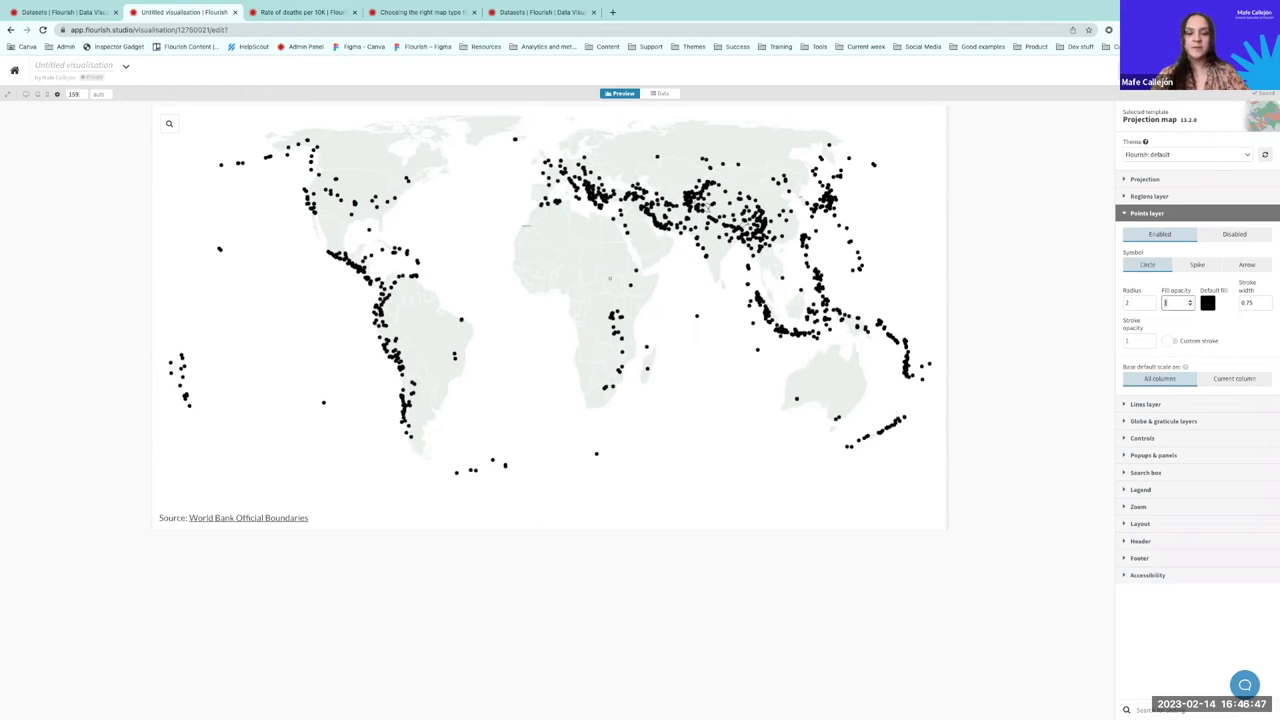
left_click(1075, 323)
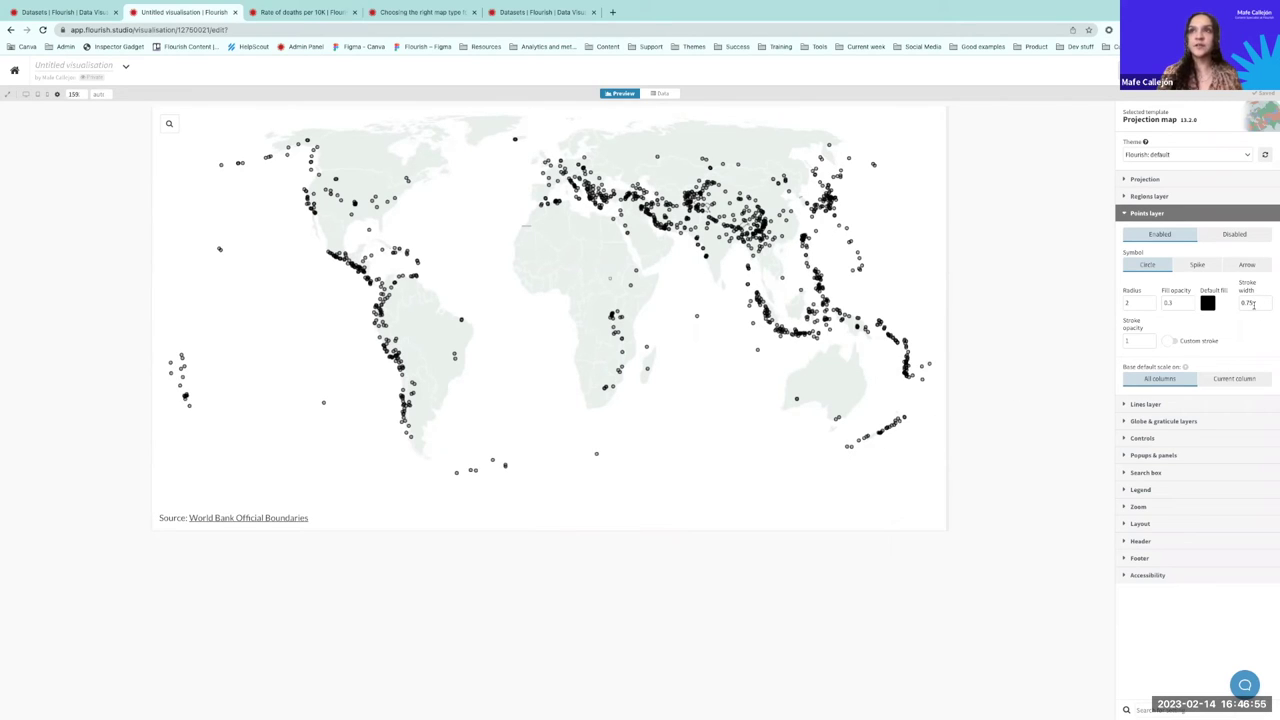
Step: Try a stroke width of 0 on the circle points, then restore it to 0.75
key("ctrl+a")
type("0")
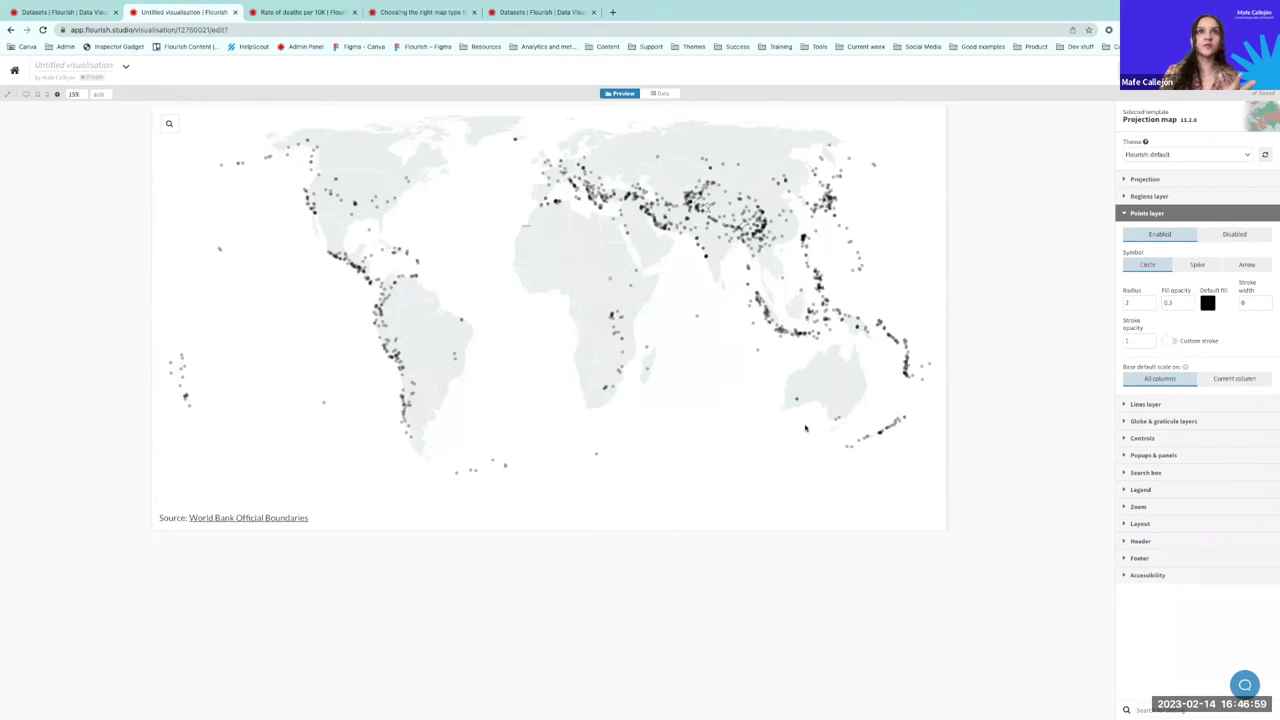
left_click(1248, 302)
type("1")
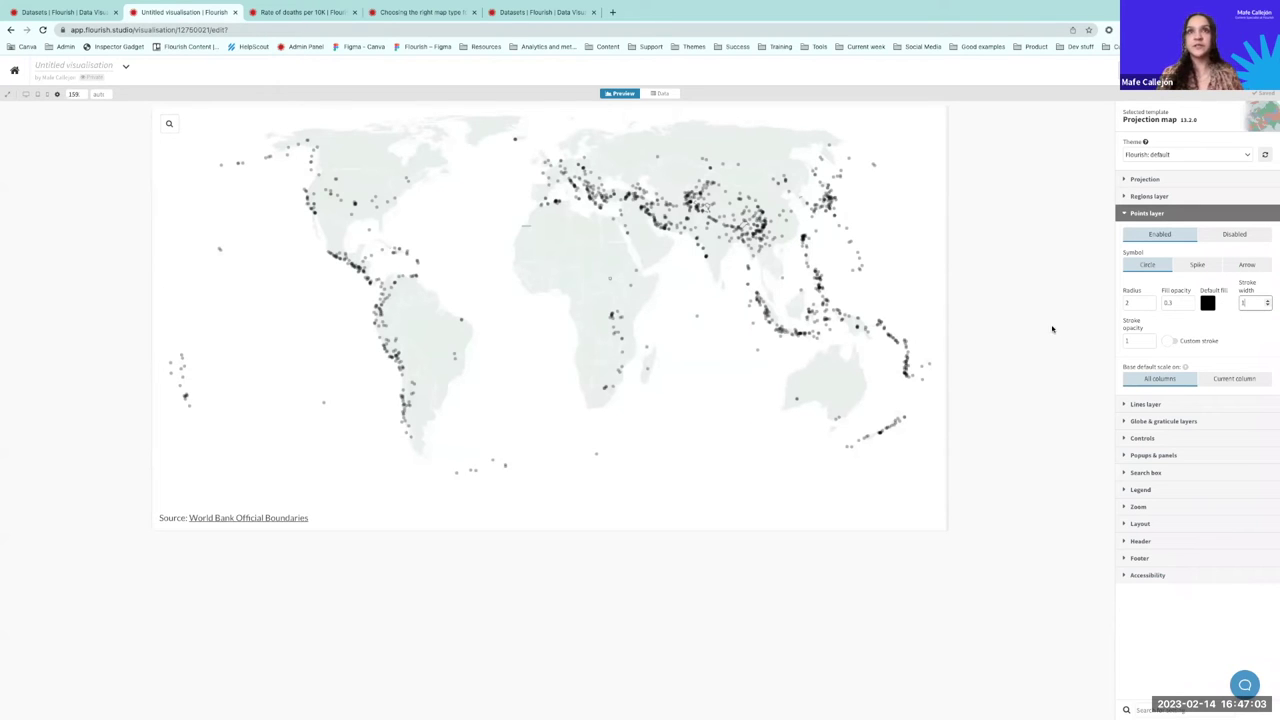
left_click(1245, 301)
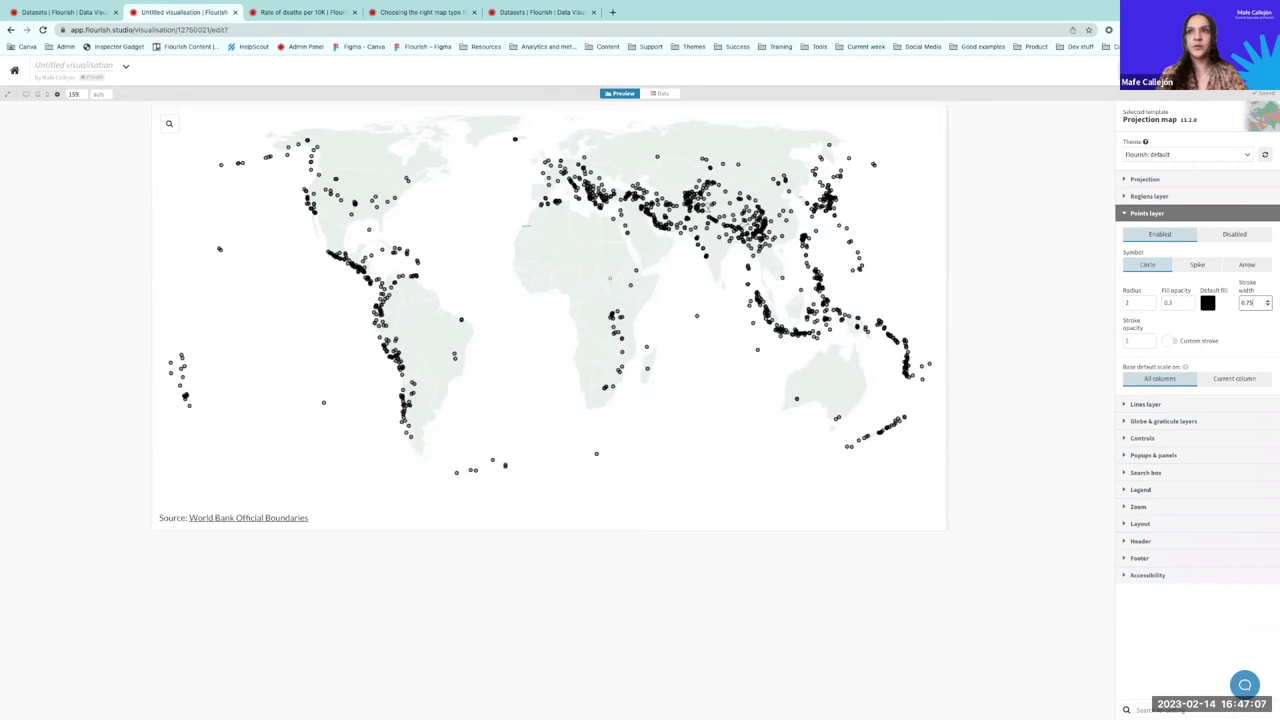
left_click(1073, 301)
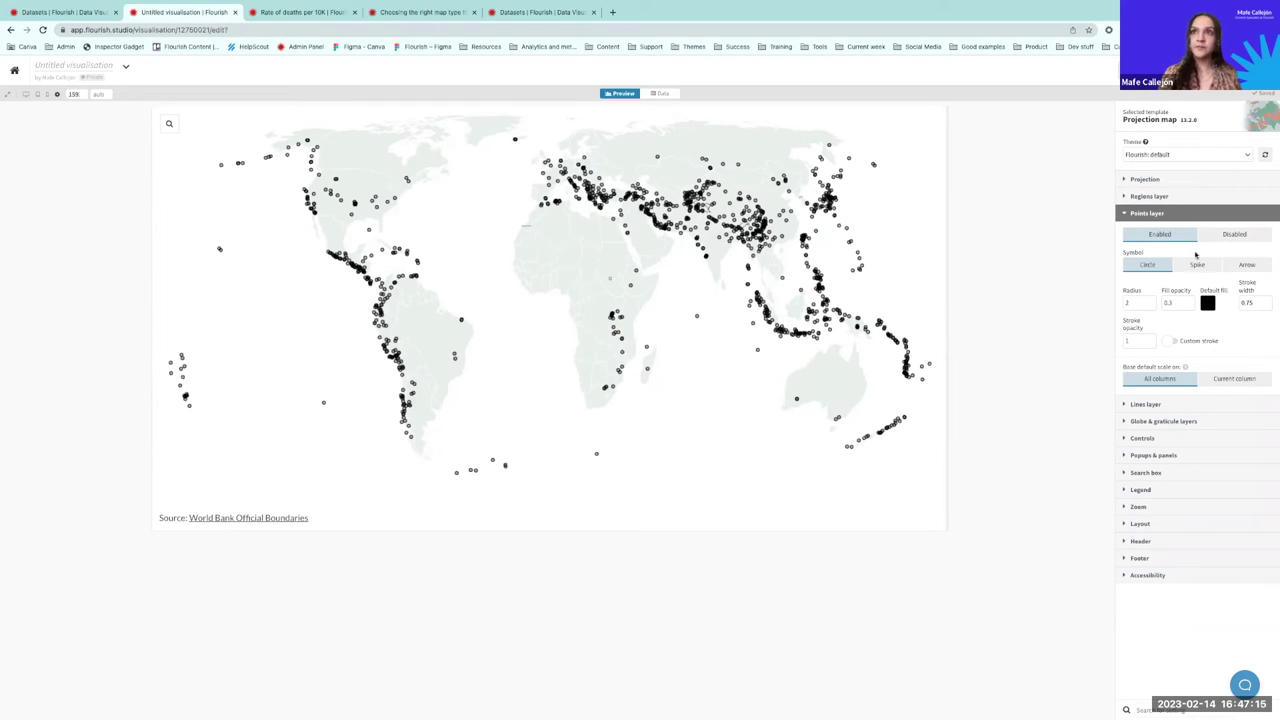
Step: Change the default fill of the points to bright magenta
left_click(1208, 303)
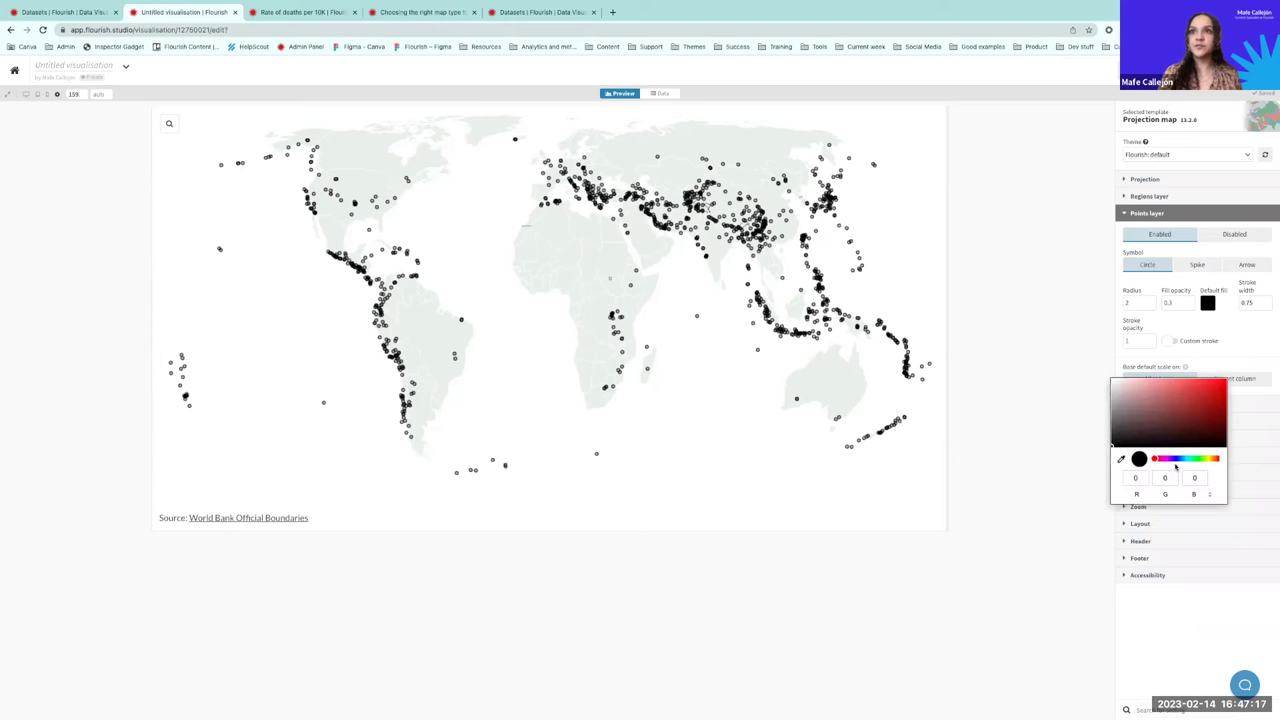
left_click(1168, 458)
left_click(1222, 382)
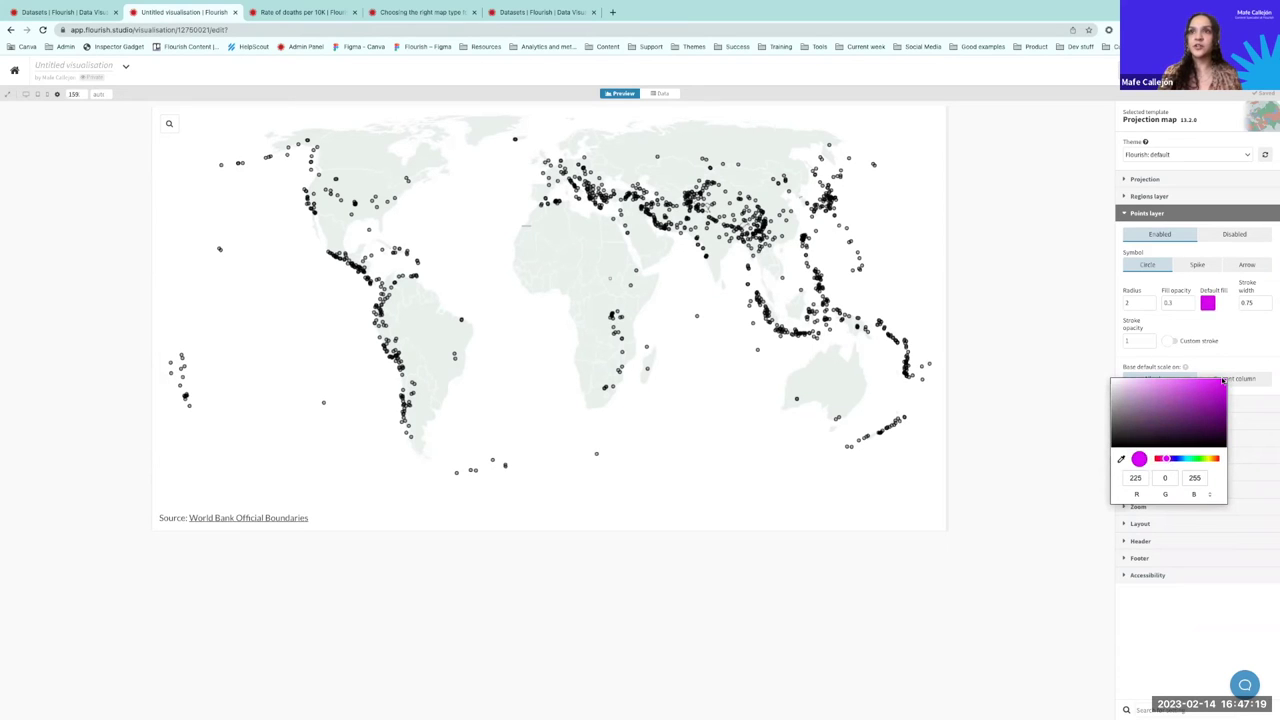
left_click(1040, 340)
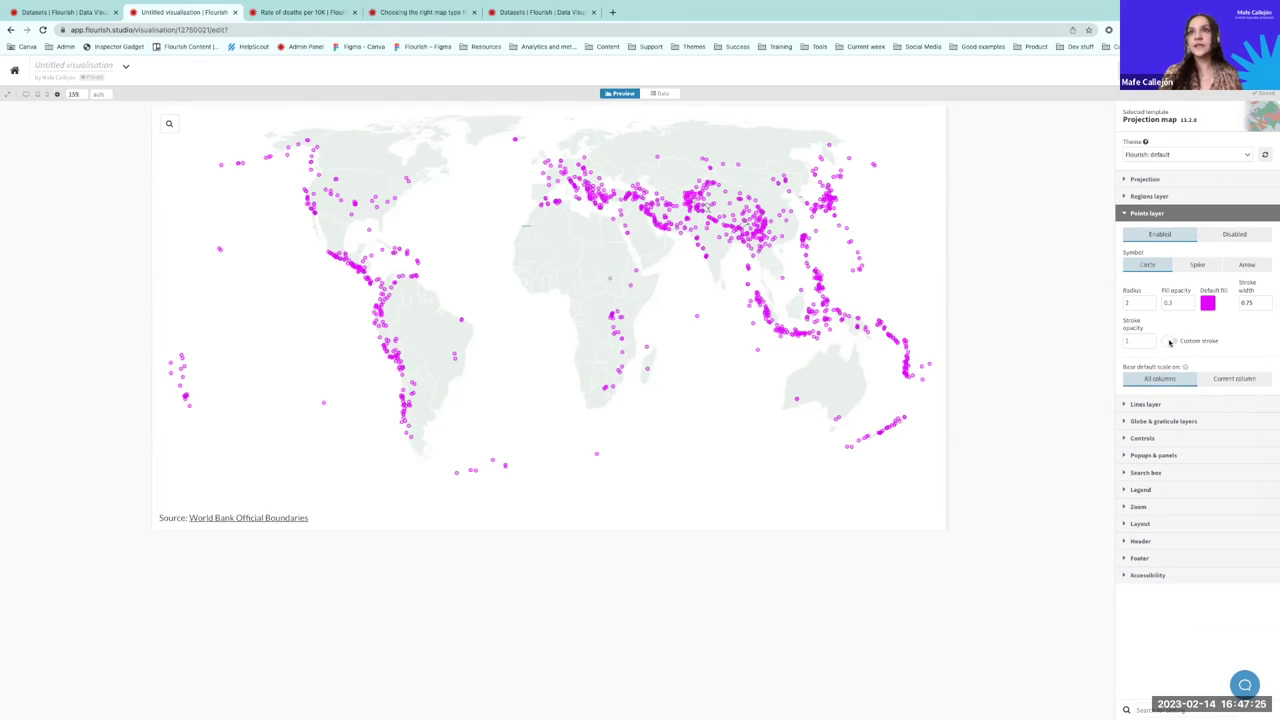
Step: Enable a custom stroke for the points and set its color to bright blue
left_click(1170, 341)
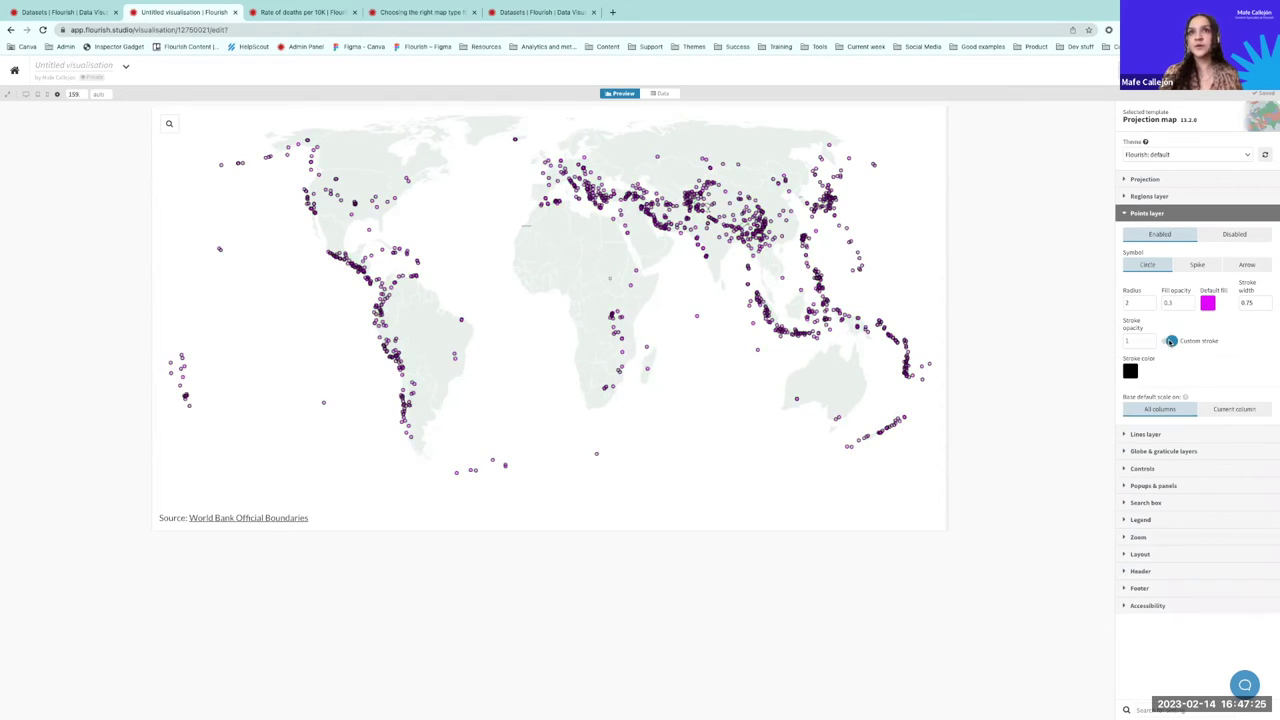
left_click(1129, 372)
left_click_drag(1059, 477, 1047, 448)
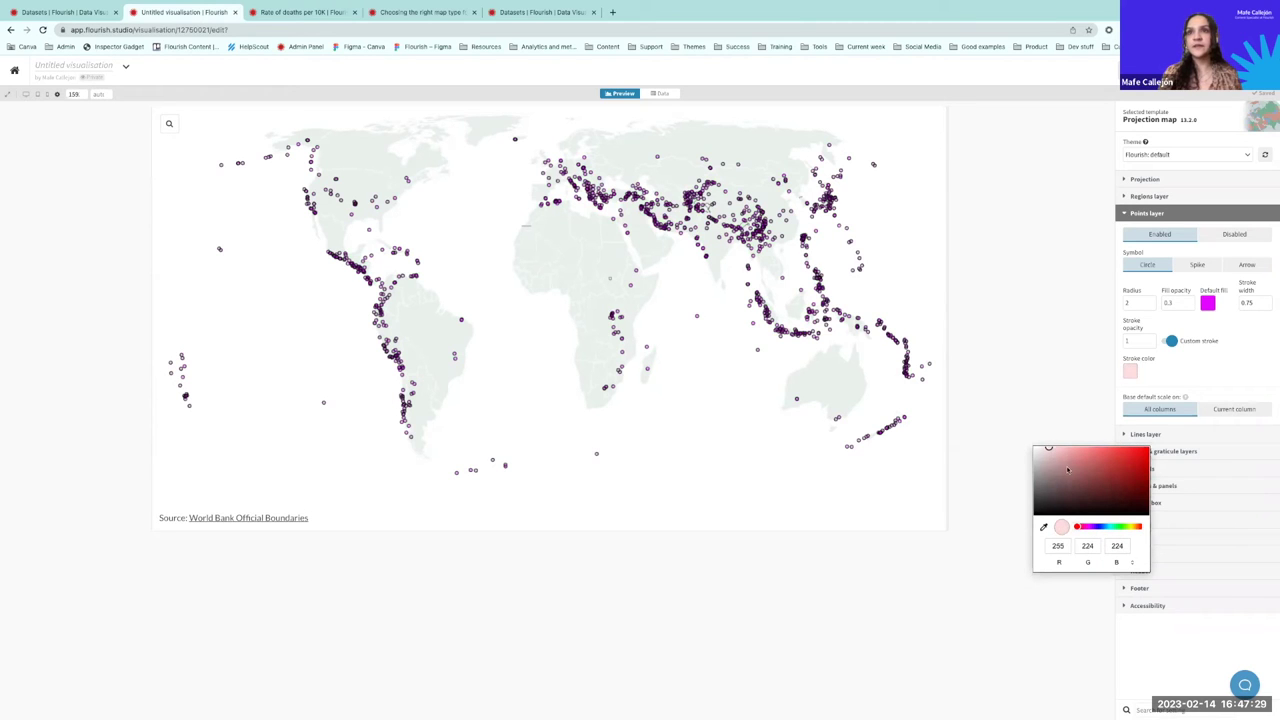
left_click_drag(1100, 530, 1104, 527)
left_click(1133, 448)
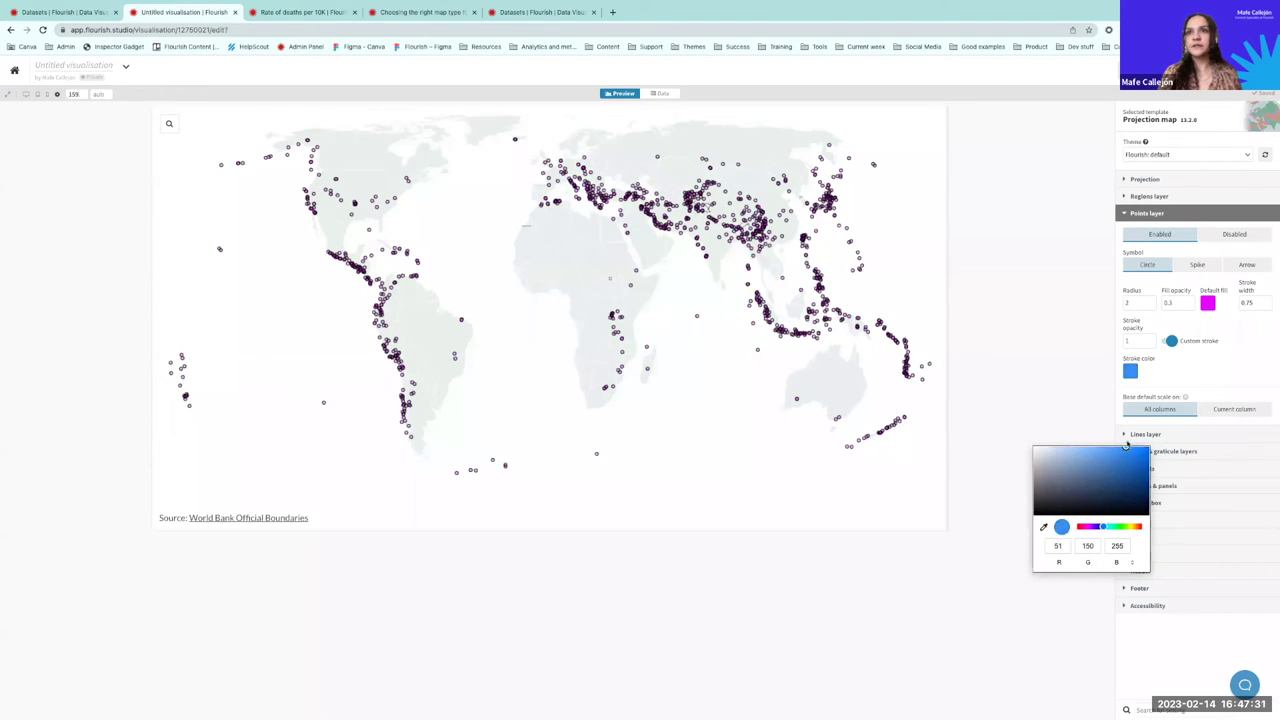
left_click(1055, 407)
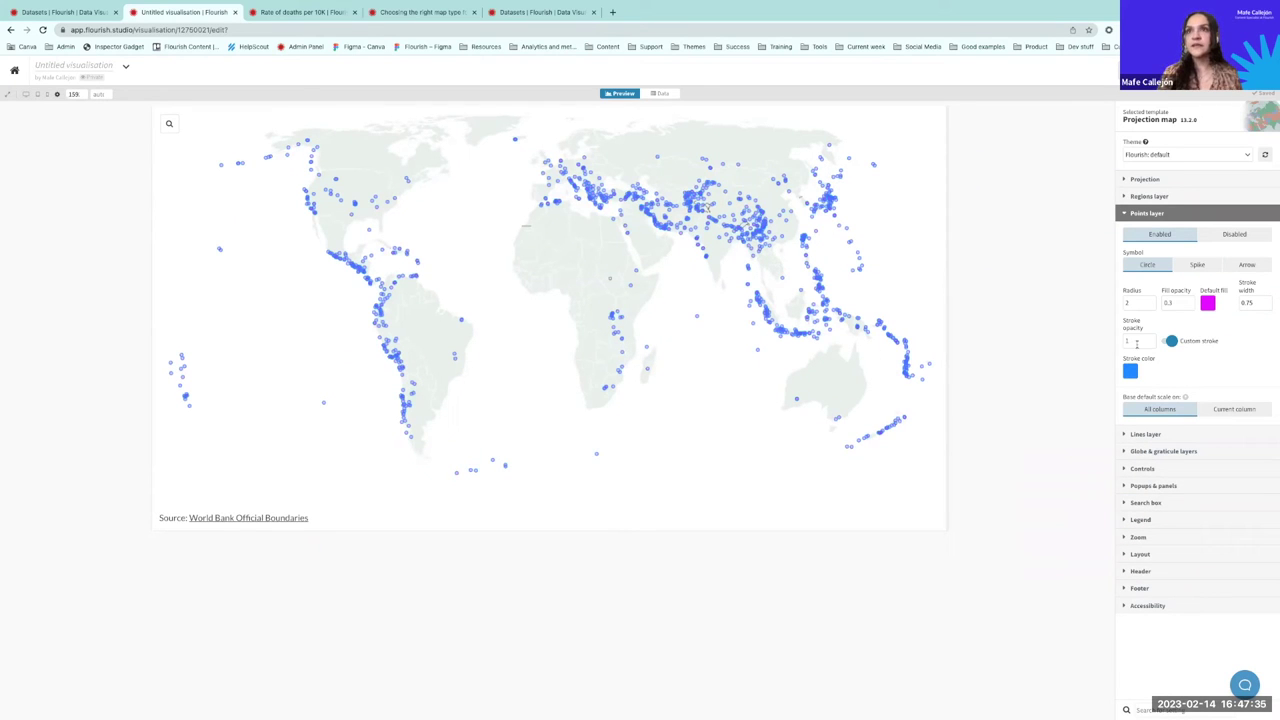
Step: Try a stroke opacity of 0.1 on the points, then raise it again
key("Tab")
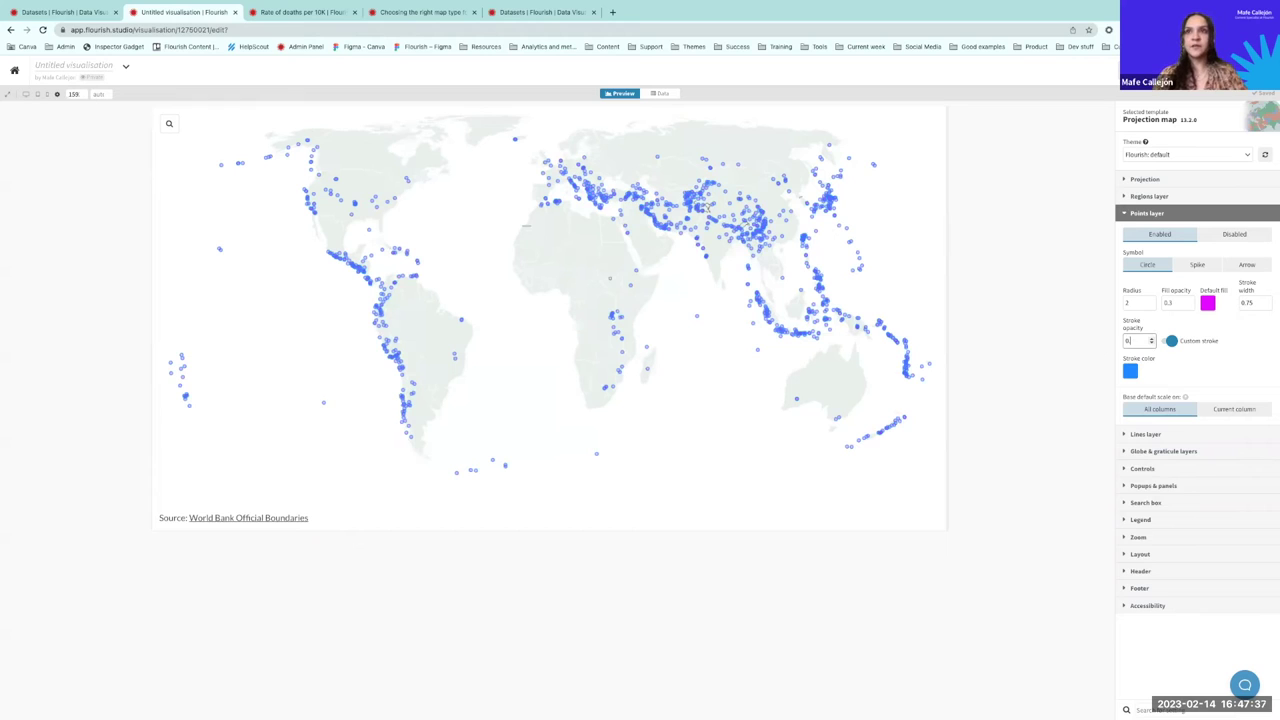
type("0.1")
key("Return")
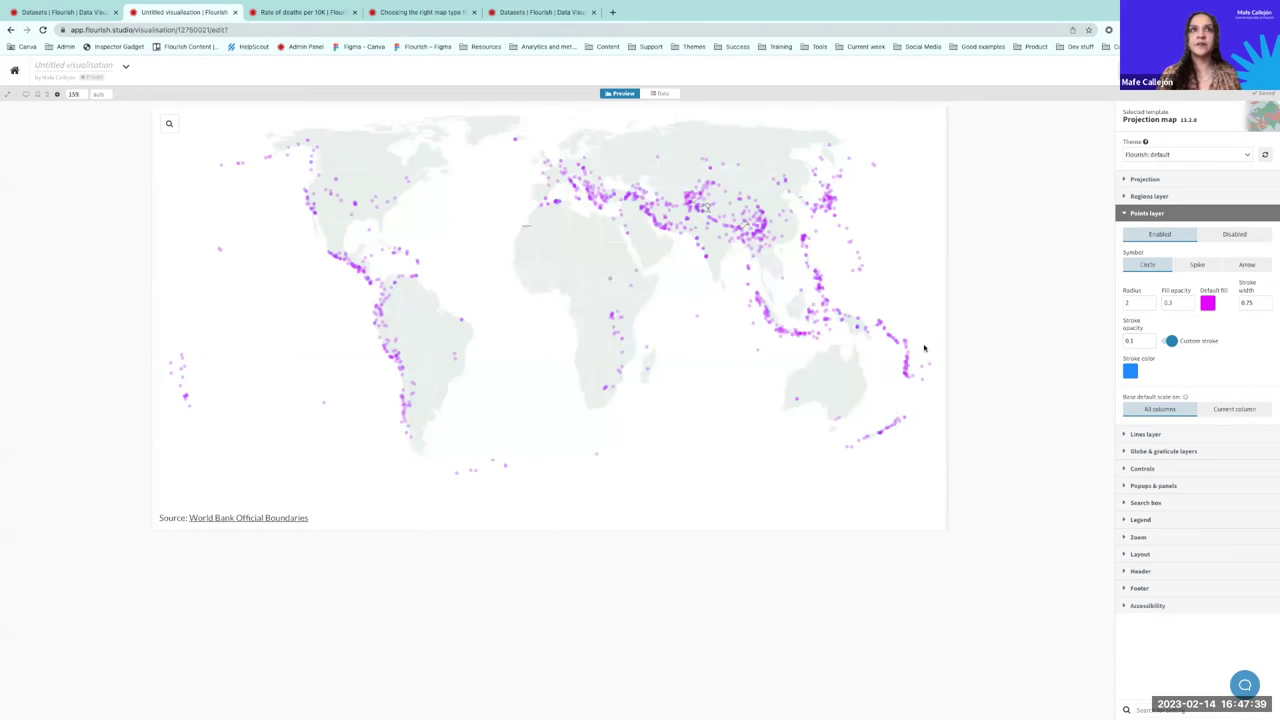
left_click_drag(1139, 344, 1104, 345)
type("1")
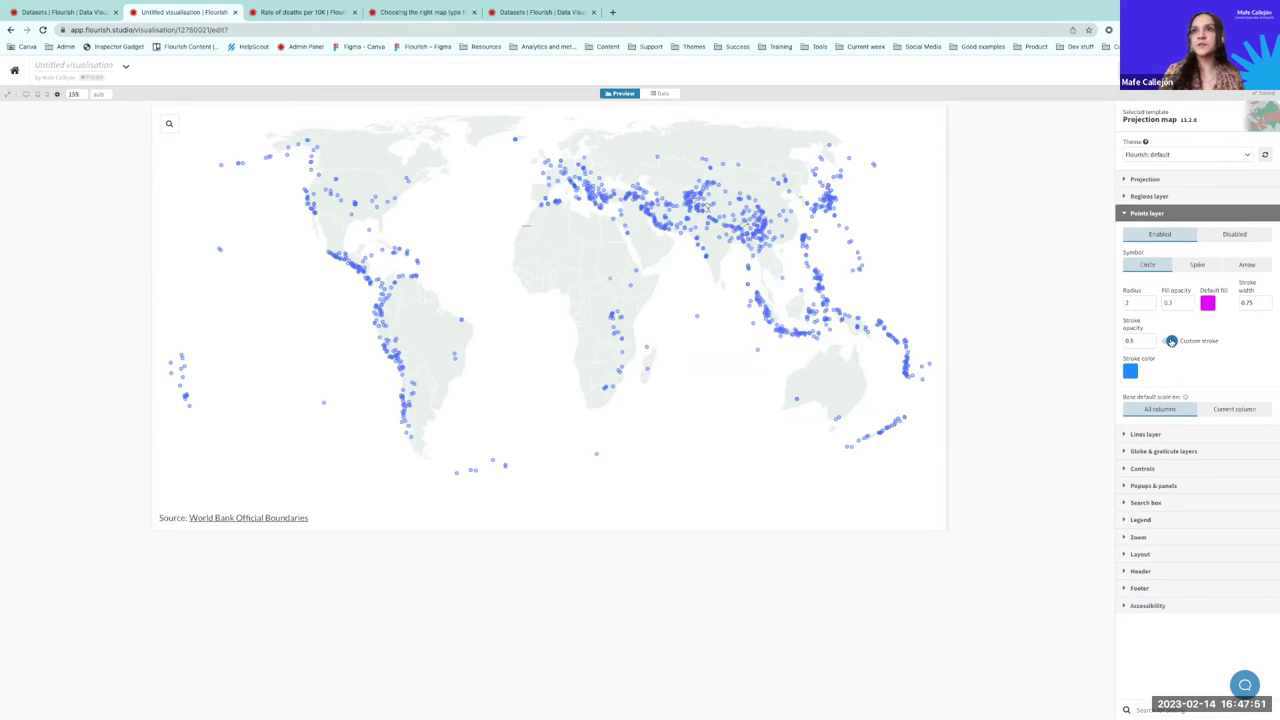
Step: Turn off the custom stroke, reset the points' default fill to black, and close the Points layer settings
left_click(1171, 341)
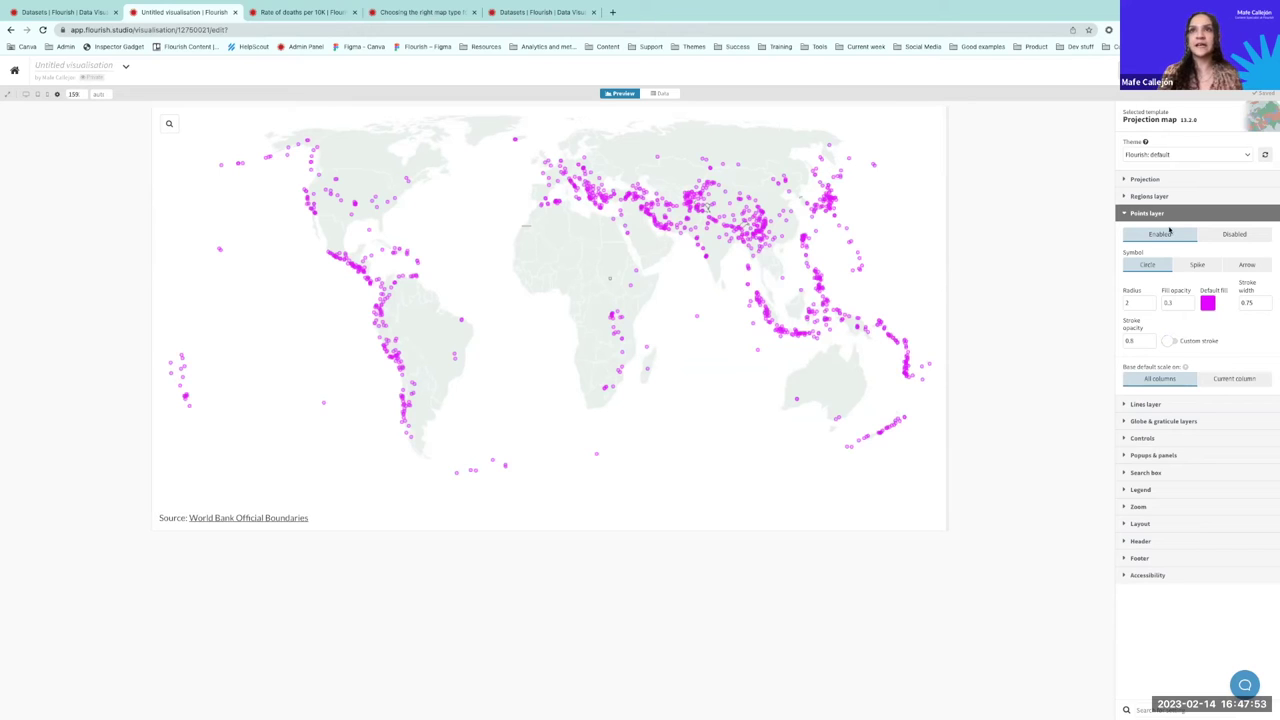
left_click(1208, 303)
left_click_drag(1120, 405, 1072, 456)
left_click(1072, 456)
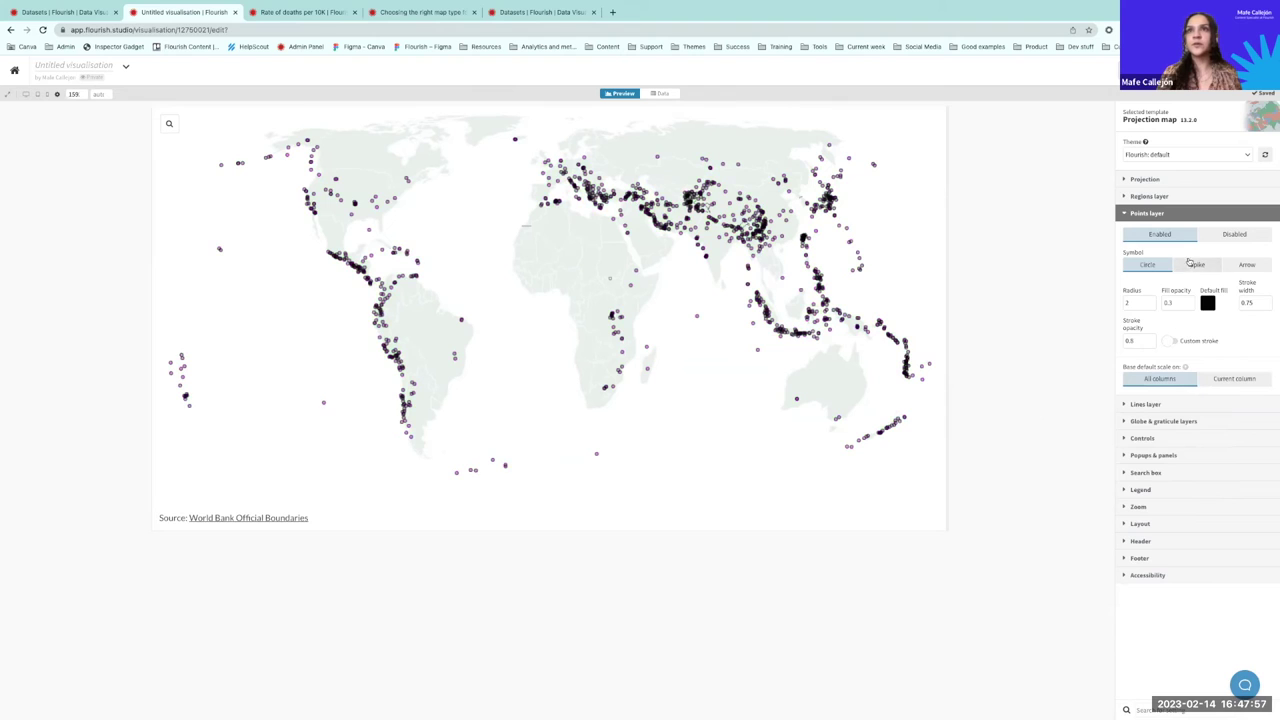
left_click(1152, 216)
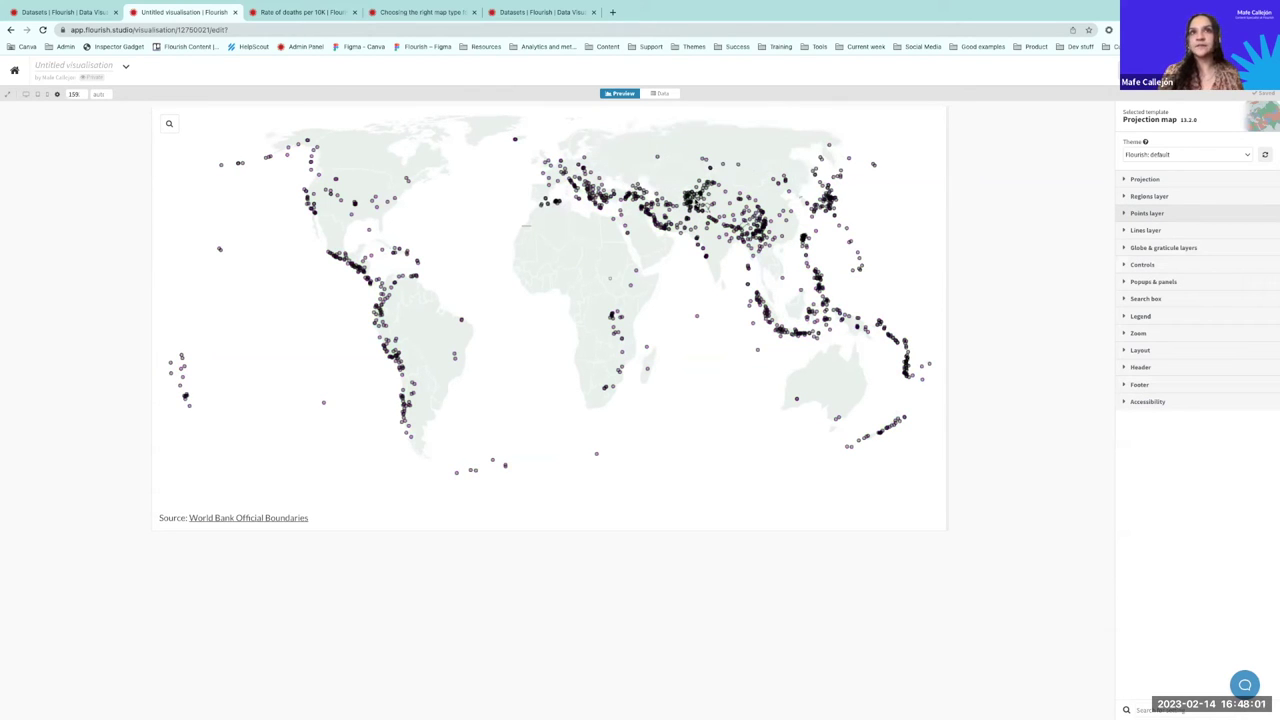
Step: Set the "Color by" column of the Points sheet to J, the Mag-category data
left_click(661, 93)
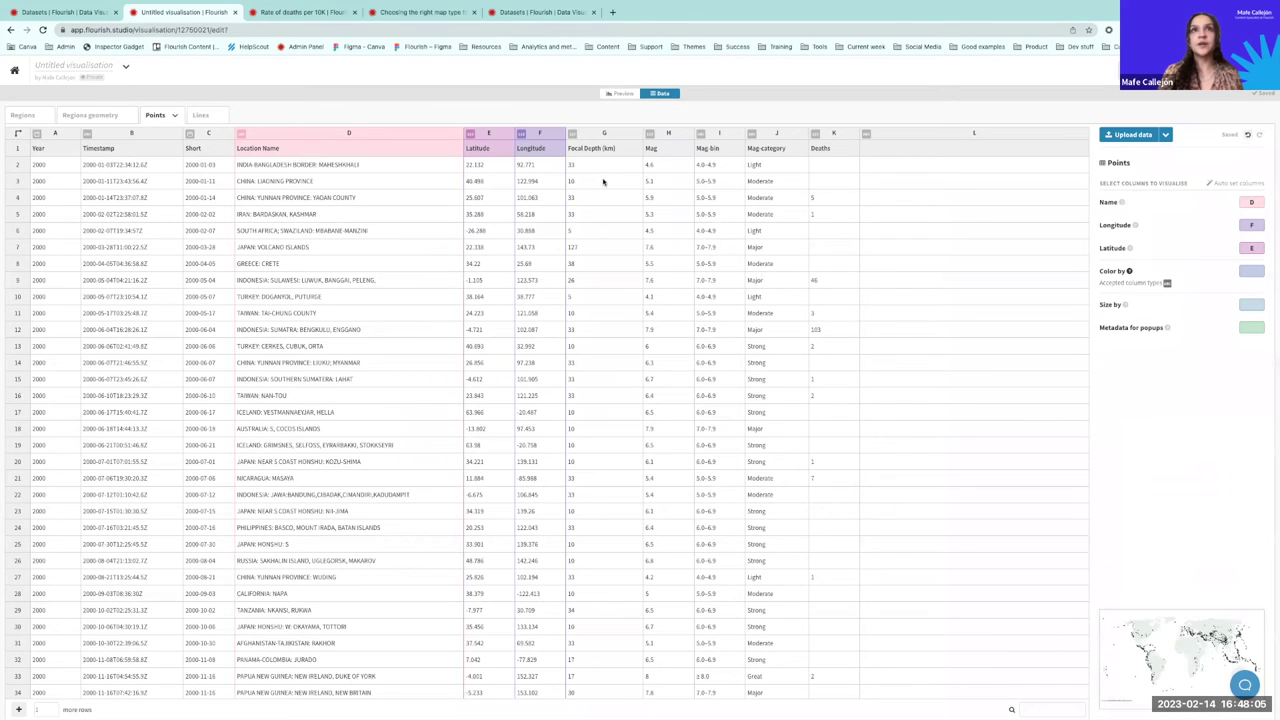
left_click(764, 135)
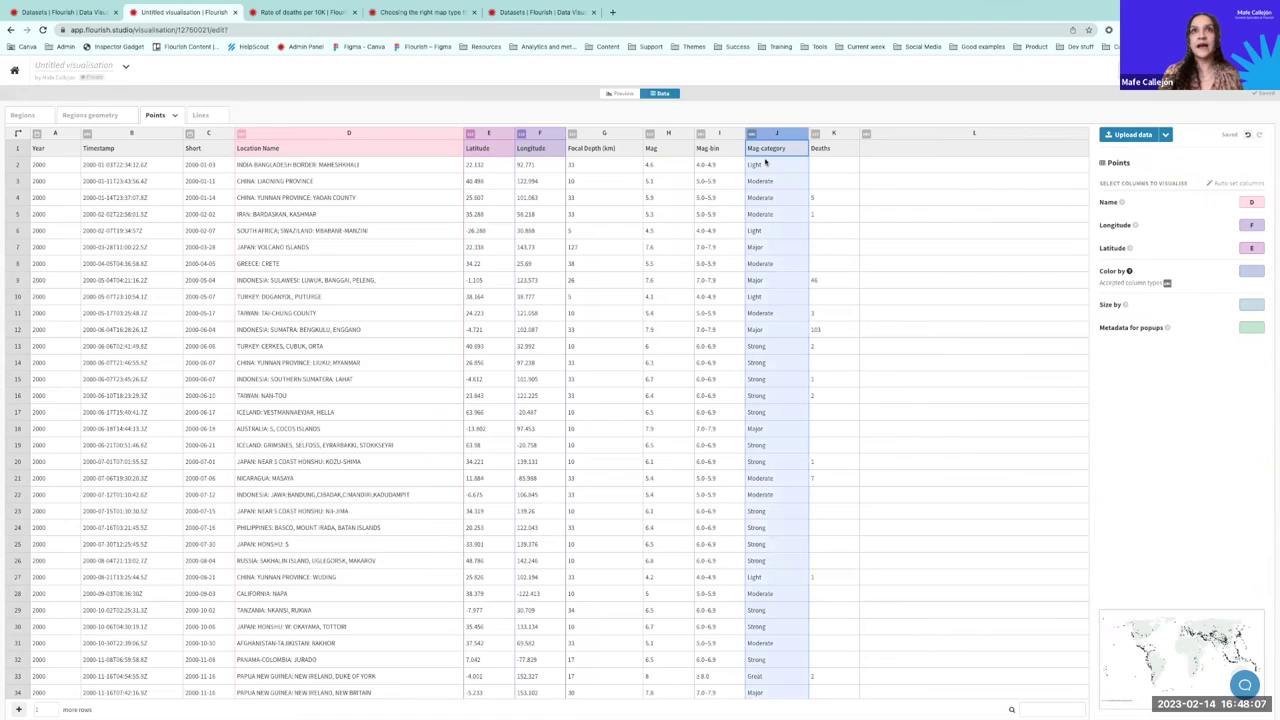
left_click(1257, 271)
type("J")
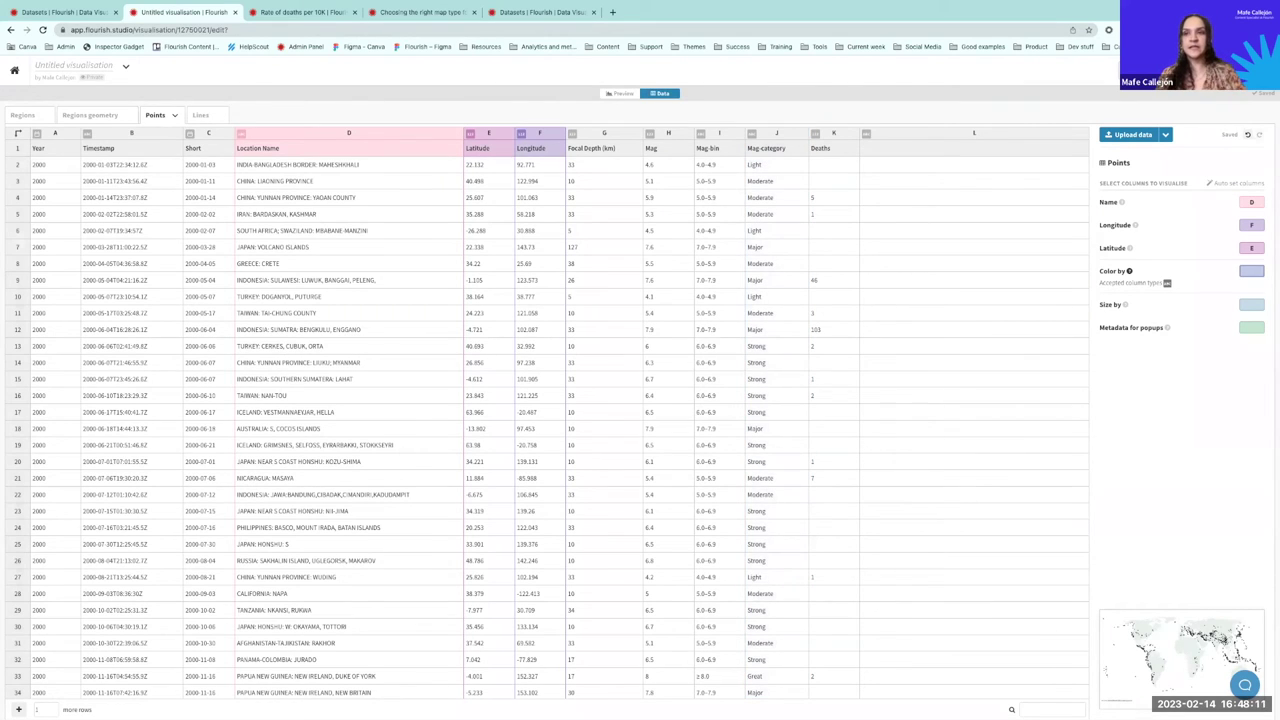
Step: Colour the map points by column J (Mag-category) and set the previewed map's theme to No theme
left_click(1254, 249)
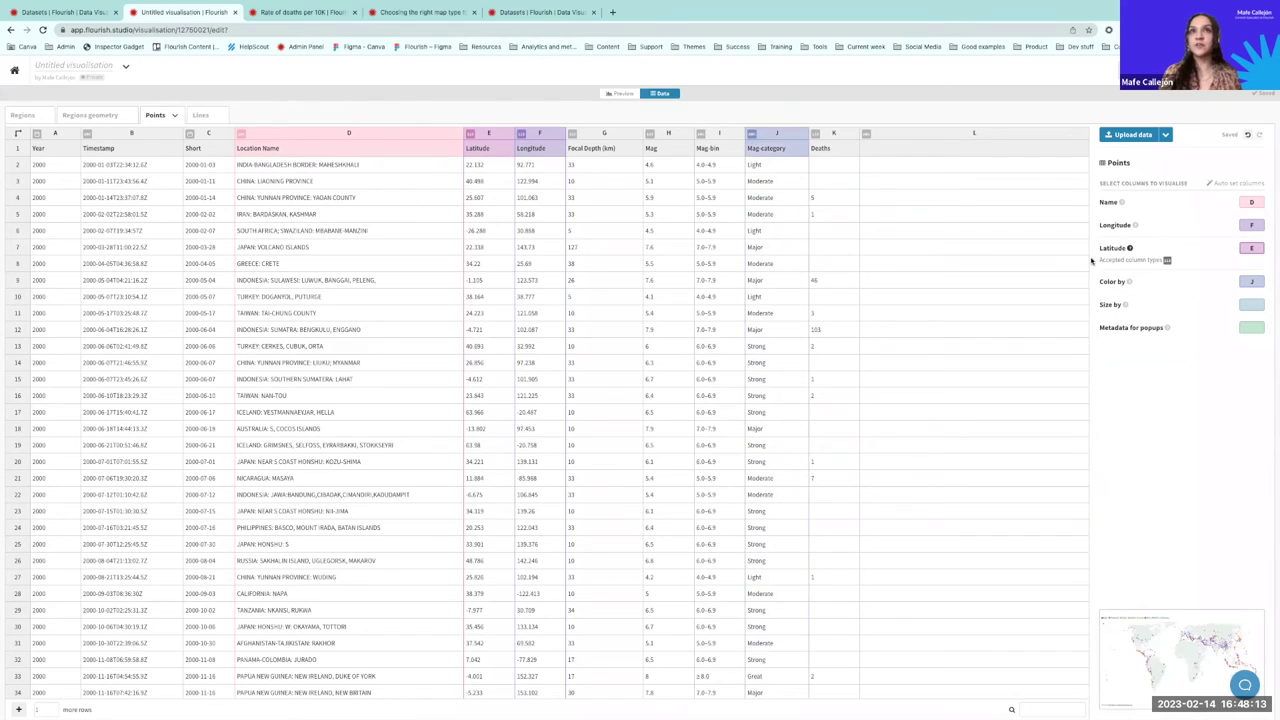
left_click(617, 93)
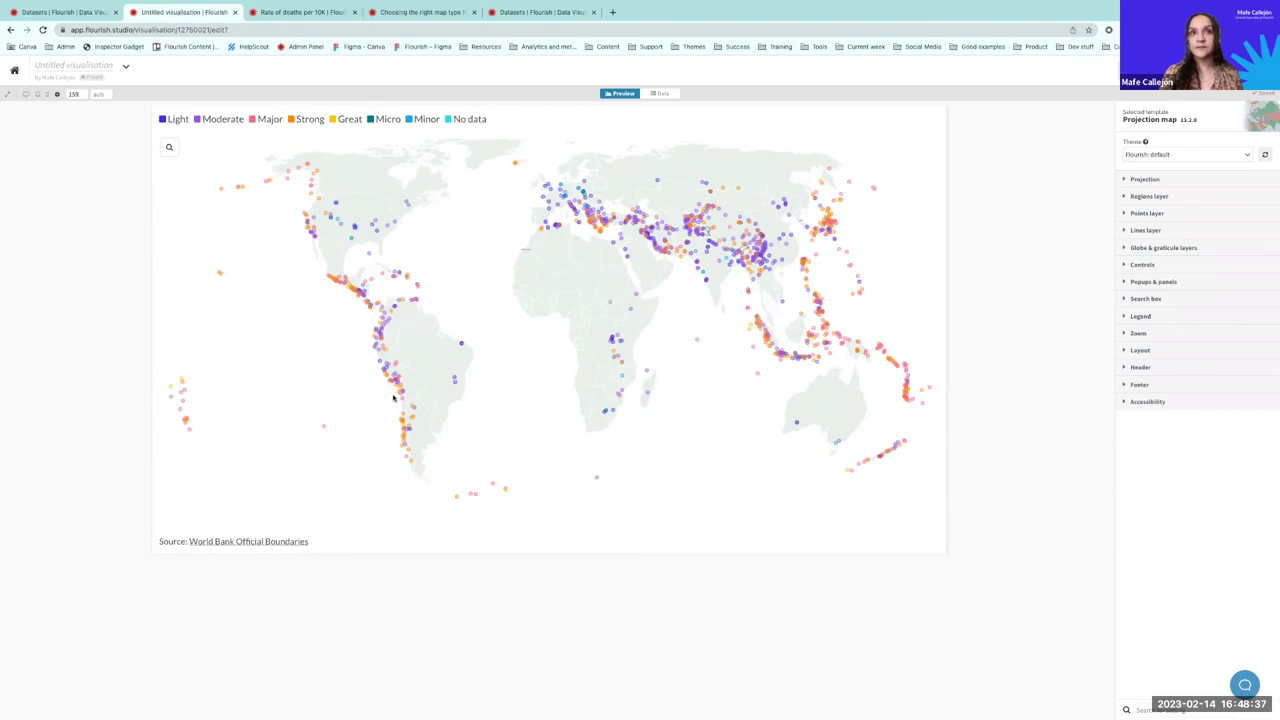
left_click(1246, 157)
left_click(1211, 165)
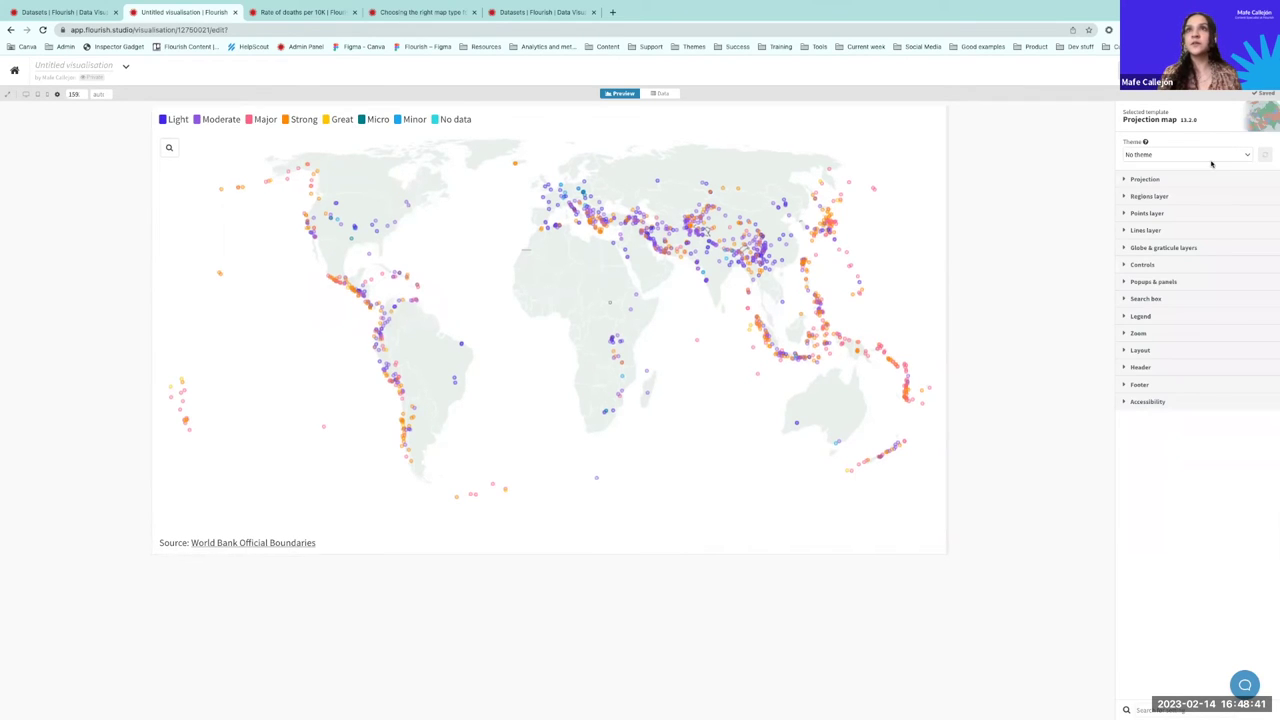
Step: Examine the points layer's palette choices and its custom colour overrides
left_click(1146, 212)
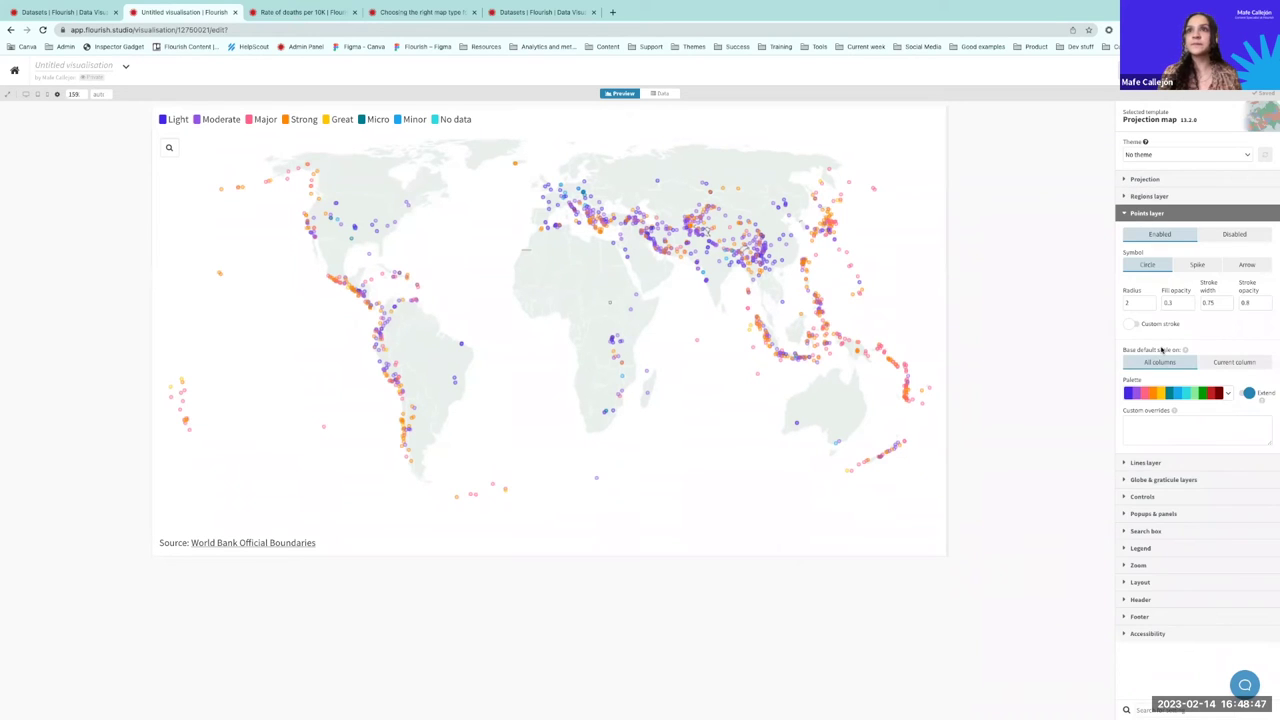
left_click(1228, 393)
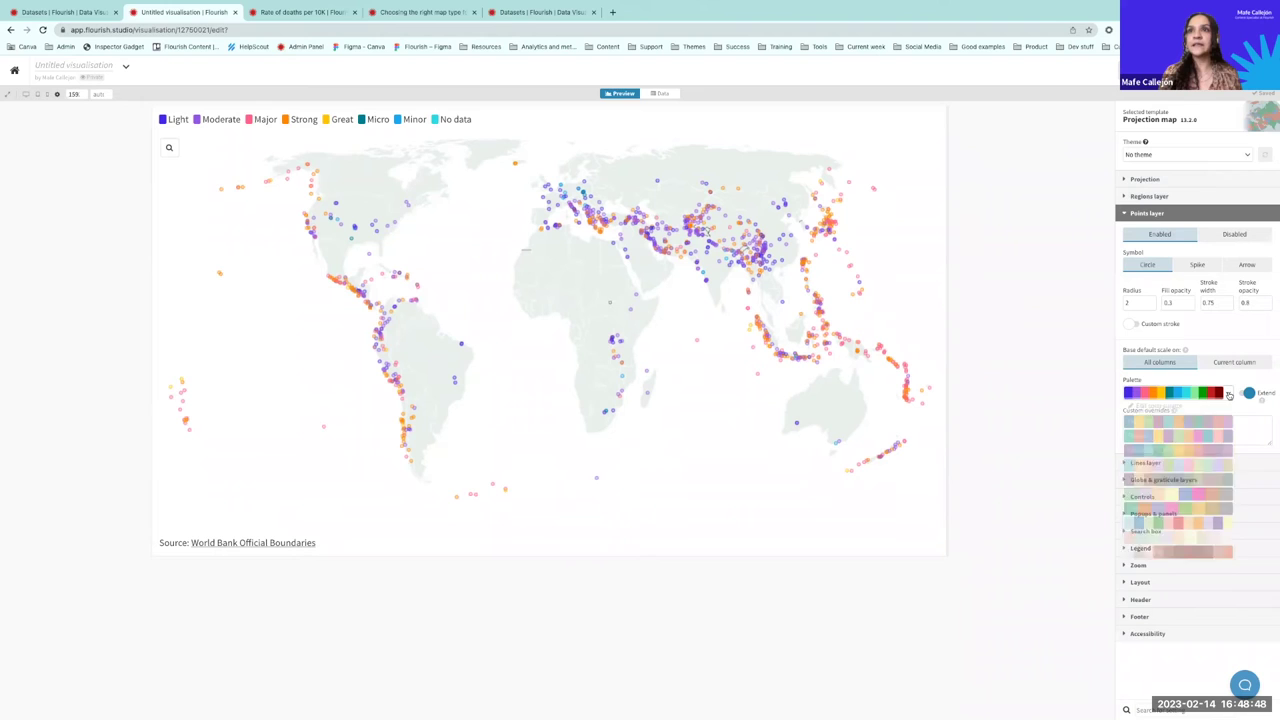
left_click(1066, 408)
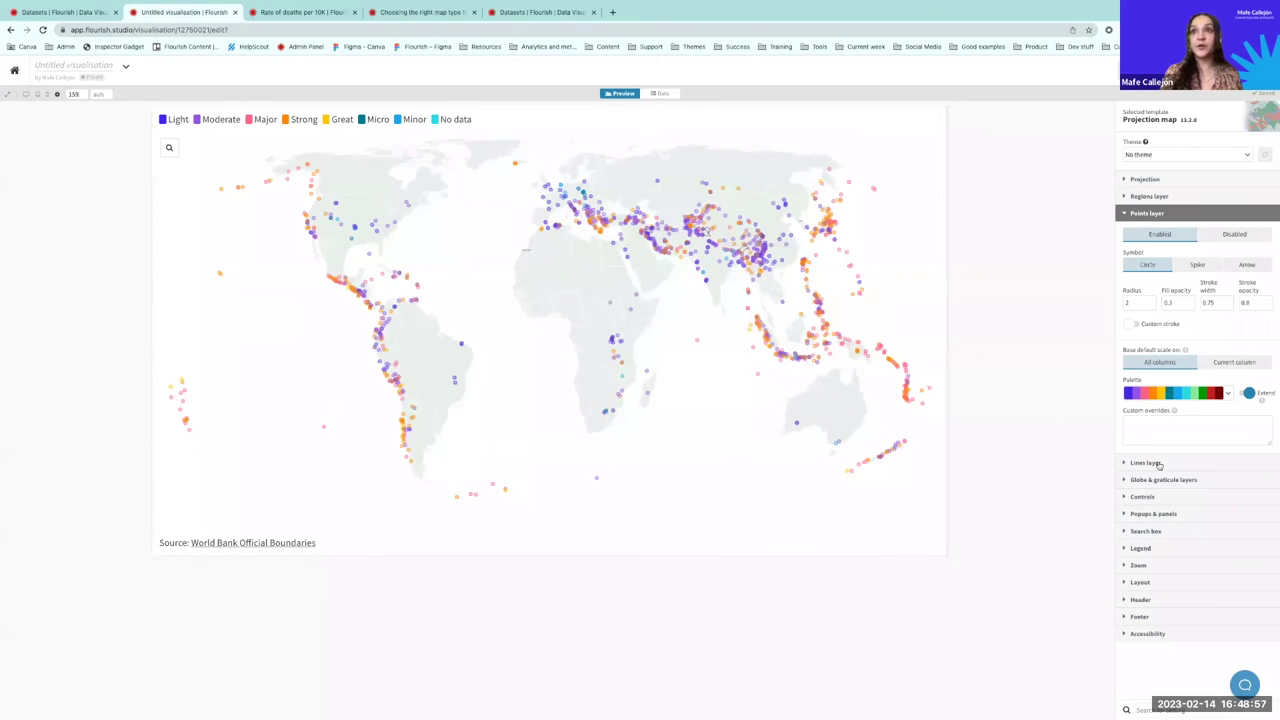
left_click(1135, 425)
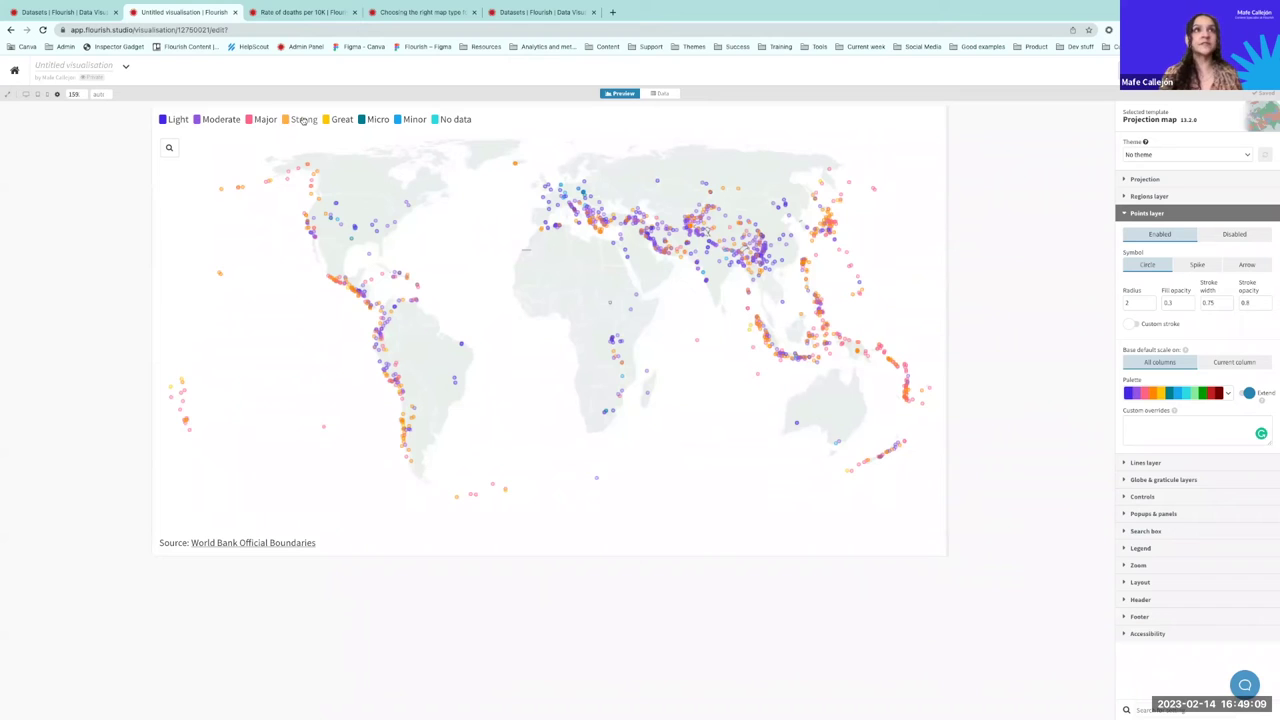
left_click(1131, 216)
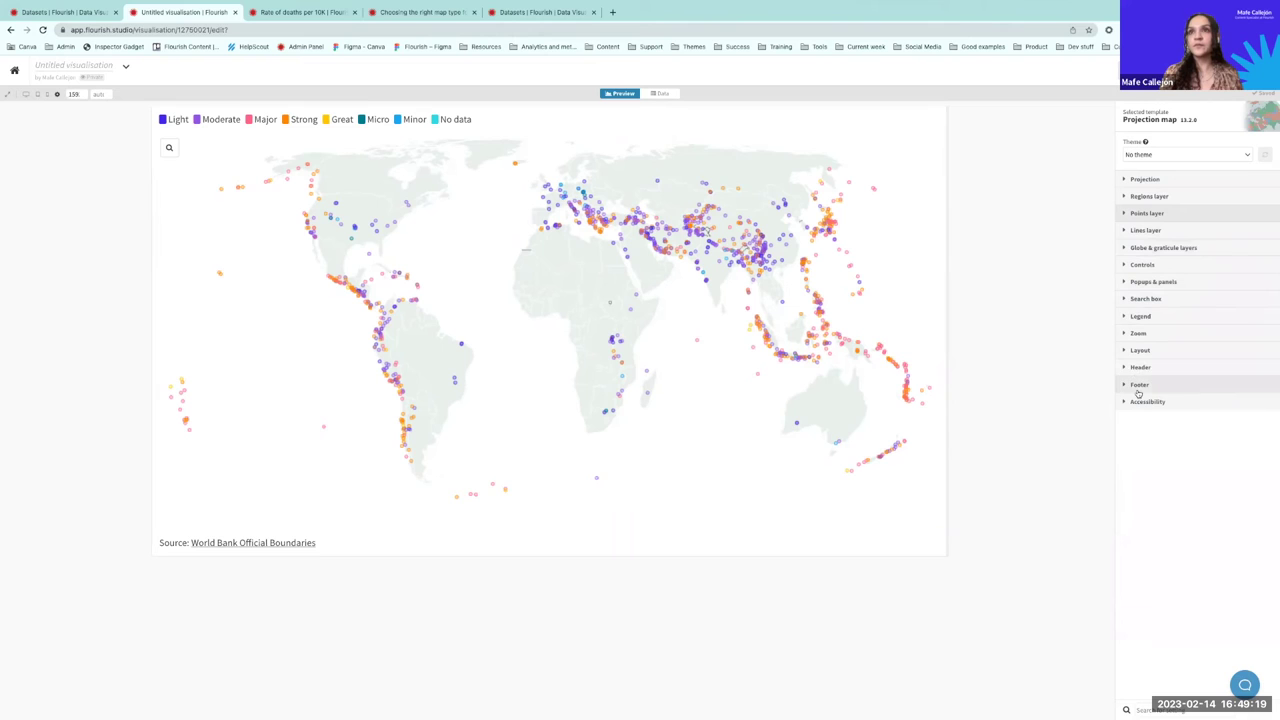
Step: Start the legend's custom order override with Great, Major, Strong and Moderate, one category per line
left_click(1147, 317)
scroll(1147, 370, "down", 2)
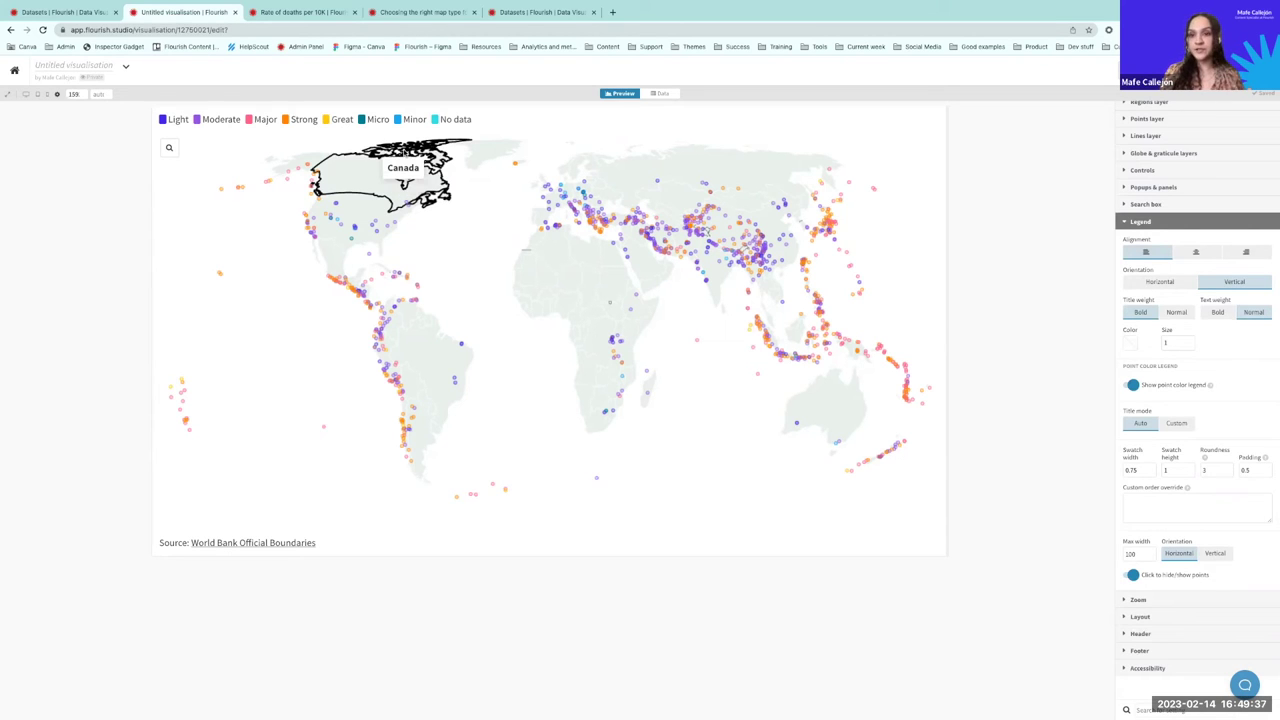
left_click(1138, 497)
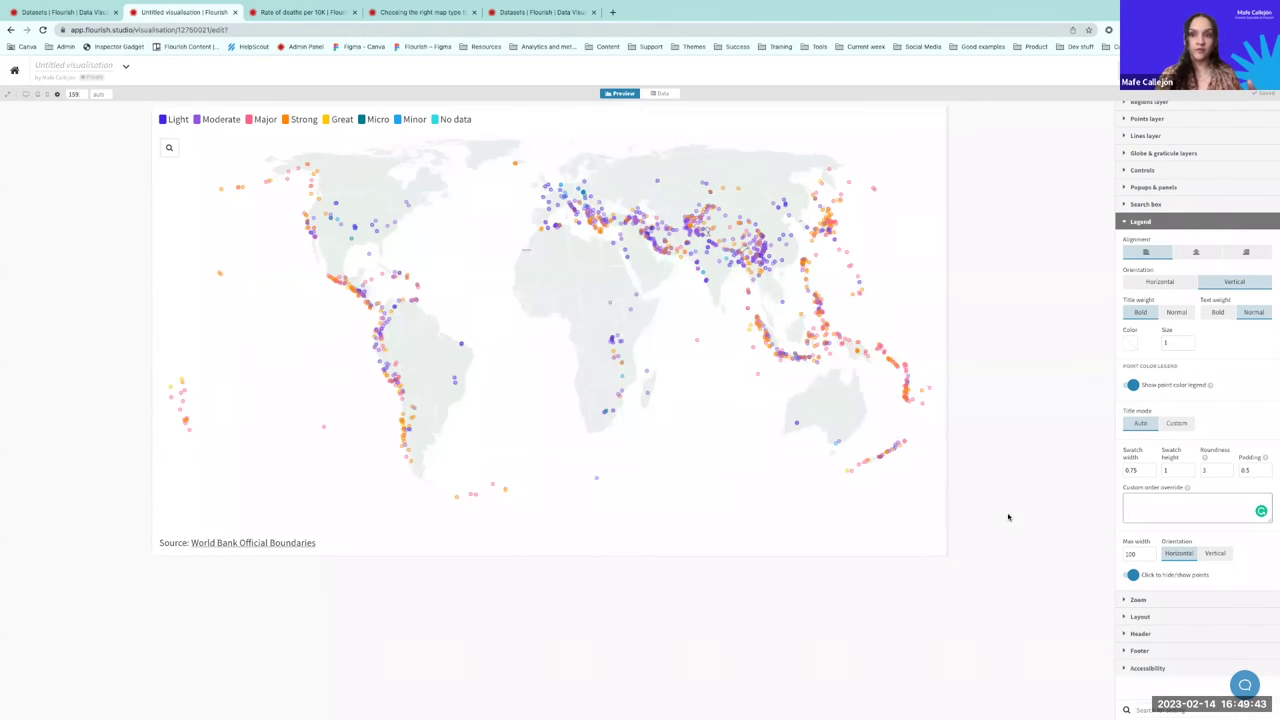
type("Great ")
type("Major ")
type("S")
type("trong")
key("Return")
type("Mo")
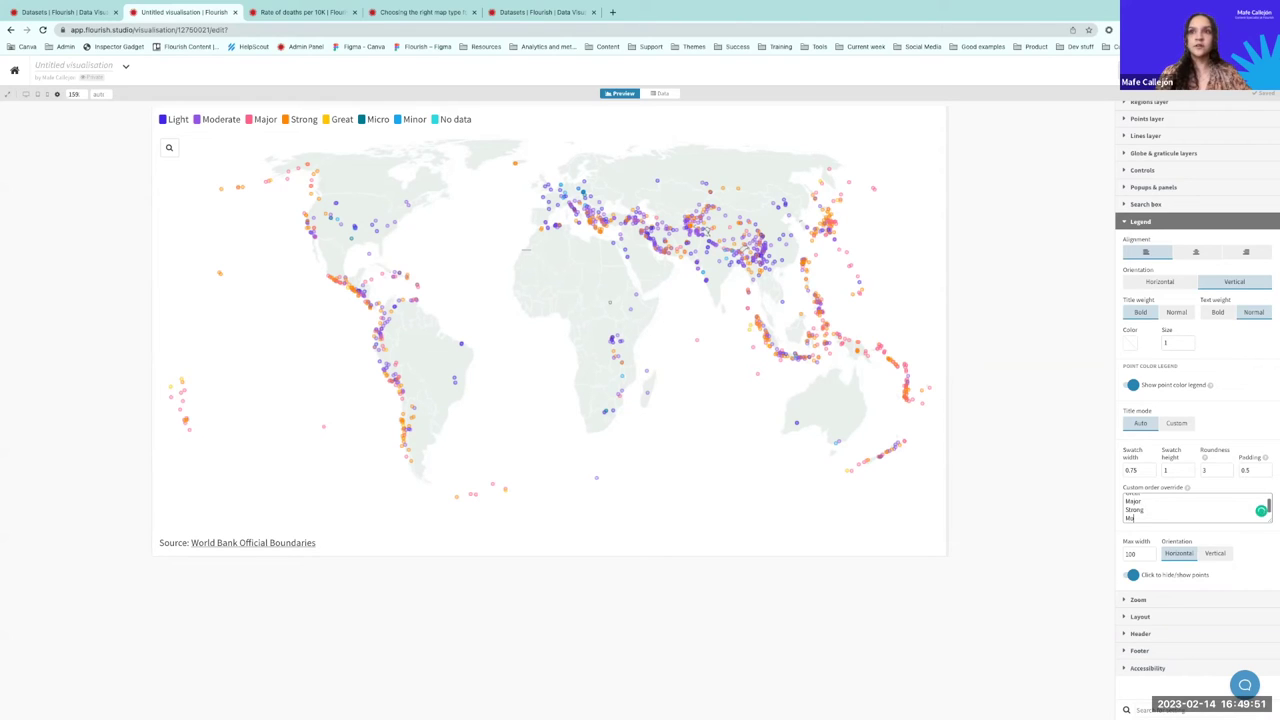
type("derate")
key("Return")
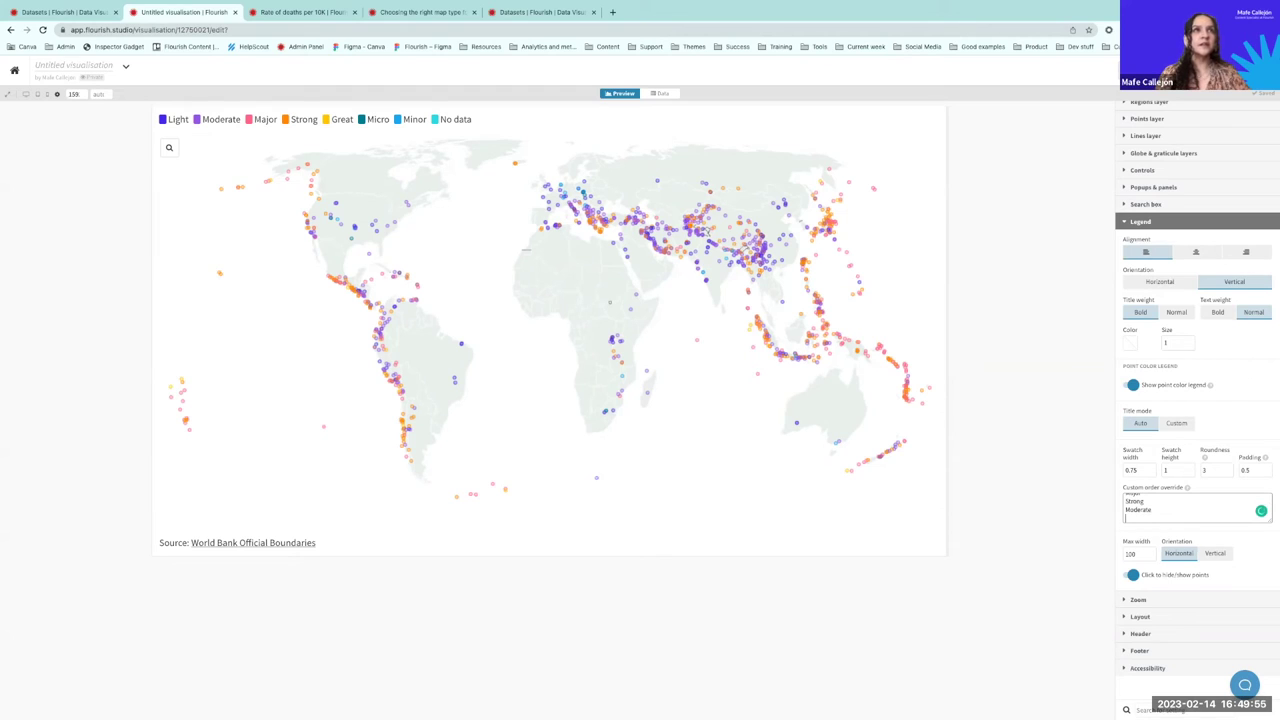
Step: Continue the legend's custom order with Light, Minor, Micro and No Data on separate lines
type("Light")
key("Return")
type("Minor")
key("Return")
type("Micro")
key("Return")
type("No Data")
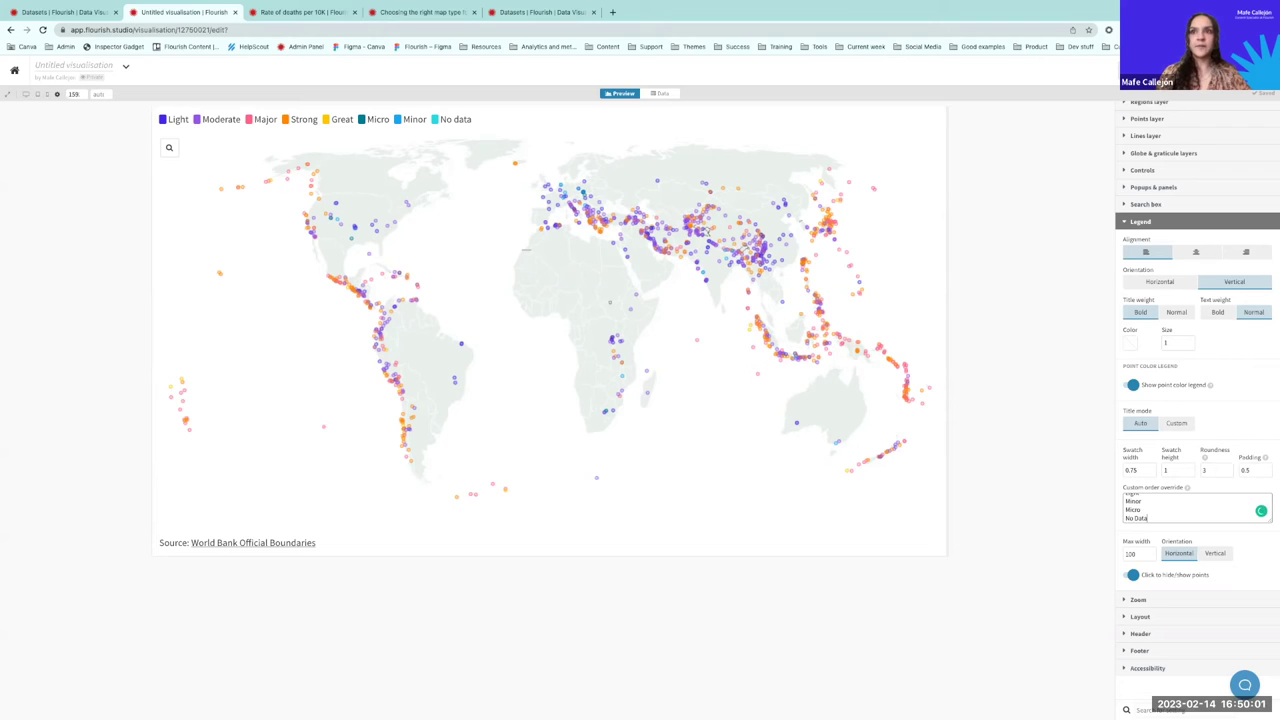
Step: Correct the last entry of the legend's custom order to "No data"
key("BackSpace")
key("BackSpace")
key("BackSpace")
type("ATA")
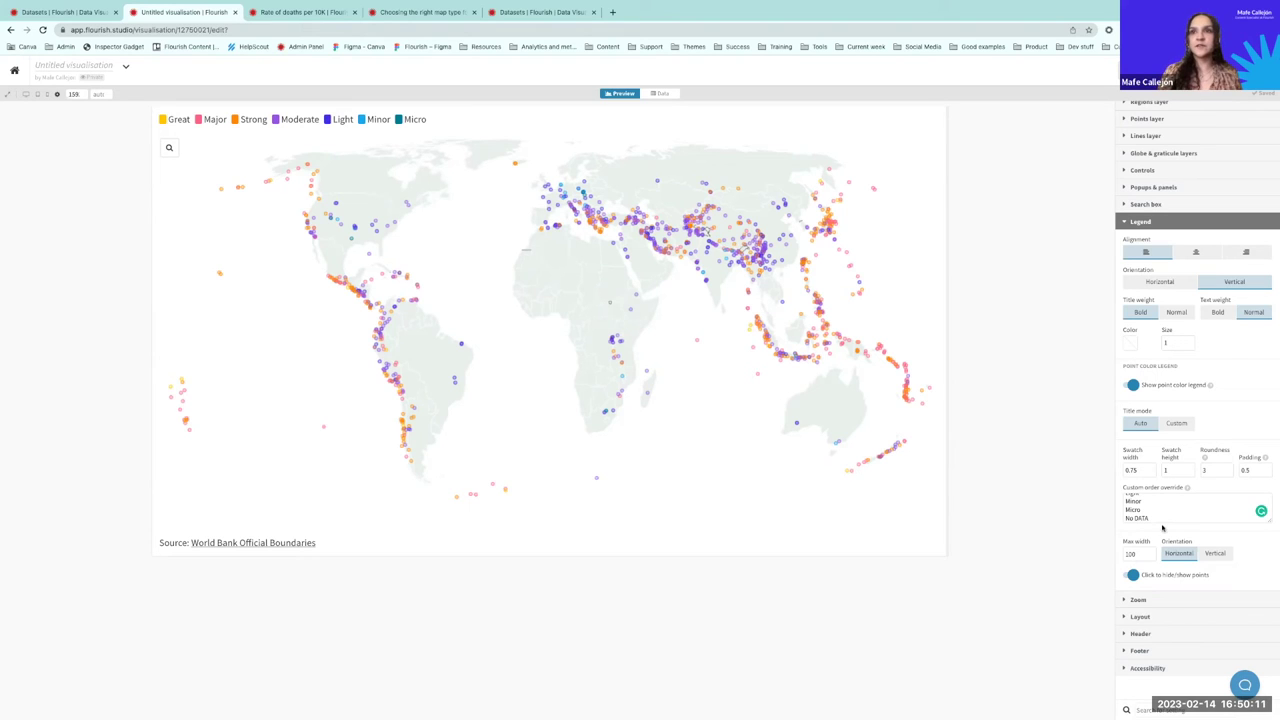
left_click_drag(1150, 518, 1135, 518)
type("dat")
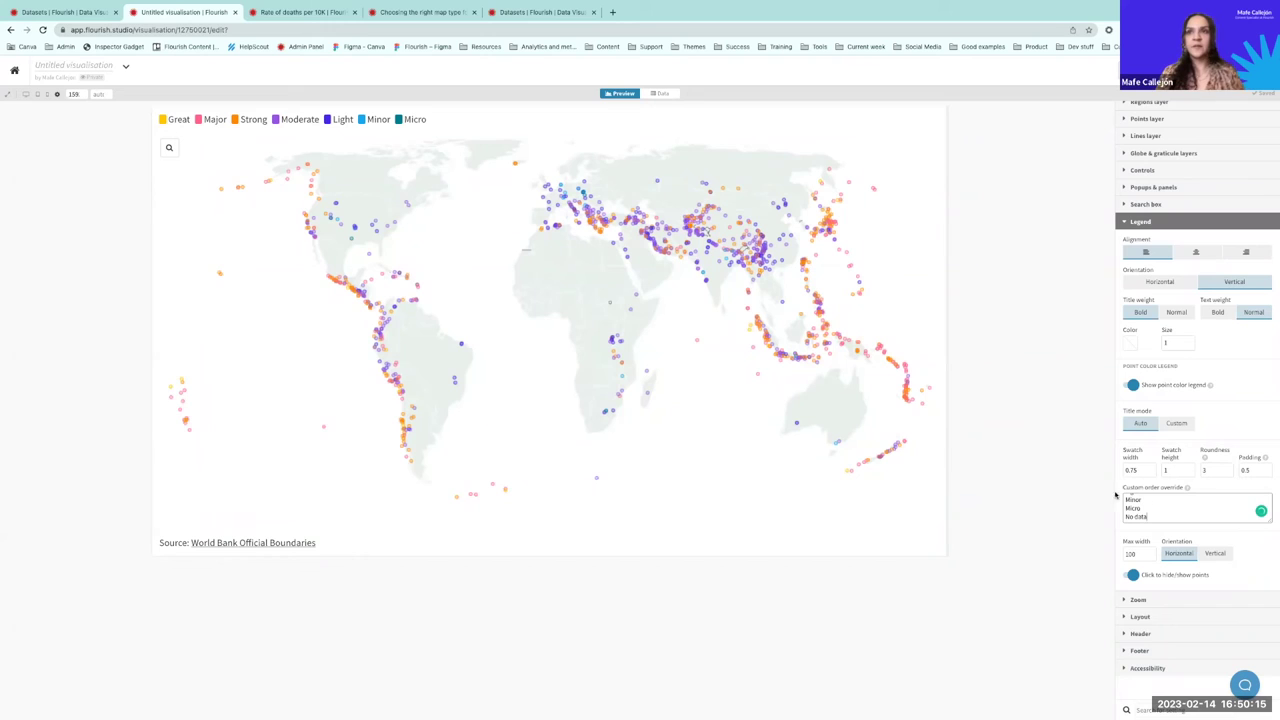
type("a")
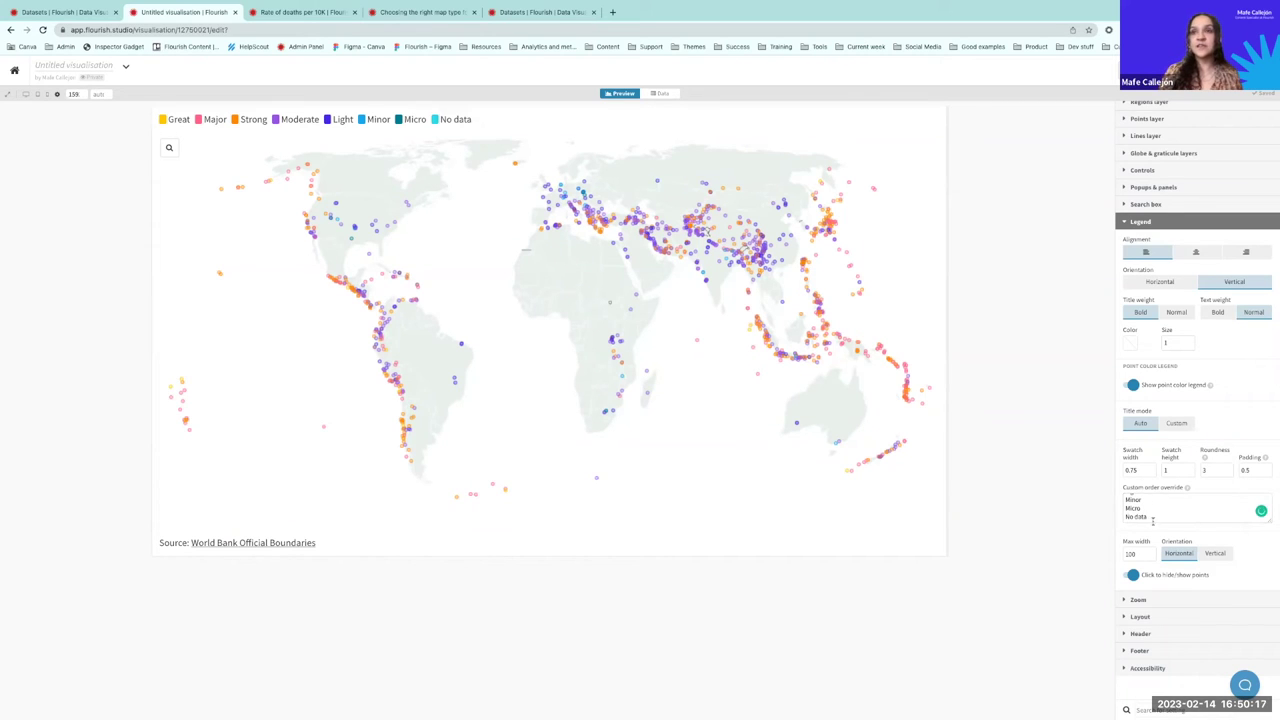
Step: Try the first entry of the legend's custom order as lowercase "great" and restore it to "Great"
left_click_drag(1152, 520, 1117, 457)
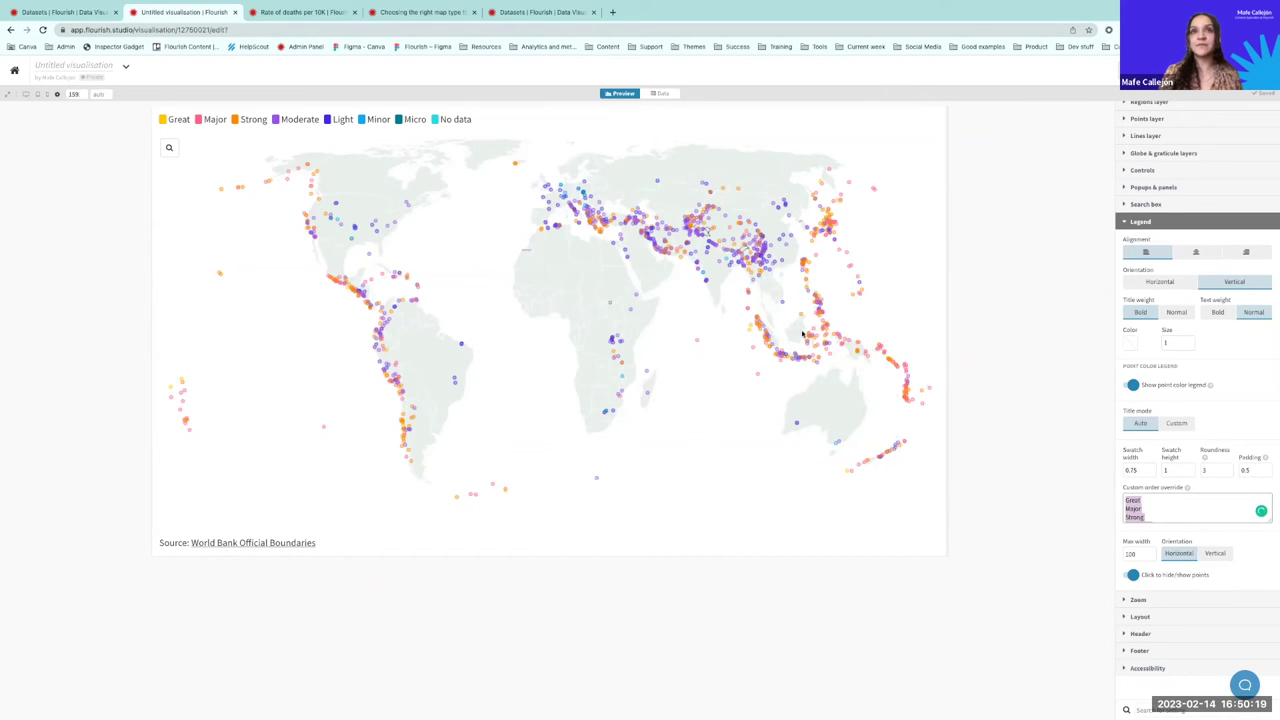
left_click(1127, 501)
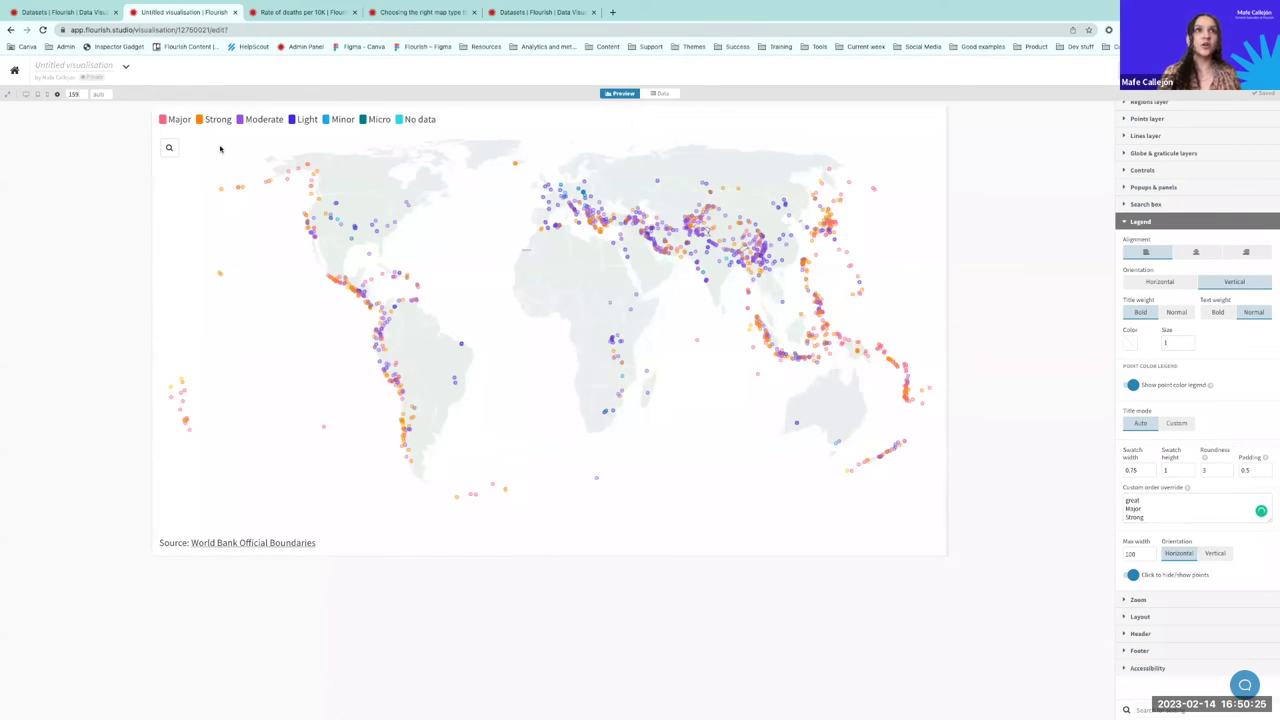
key("Delete")
type("G")
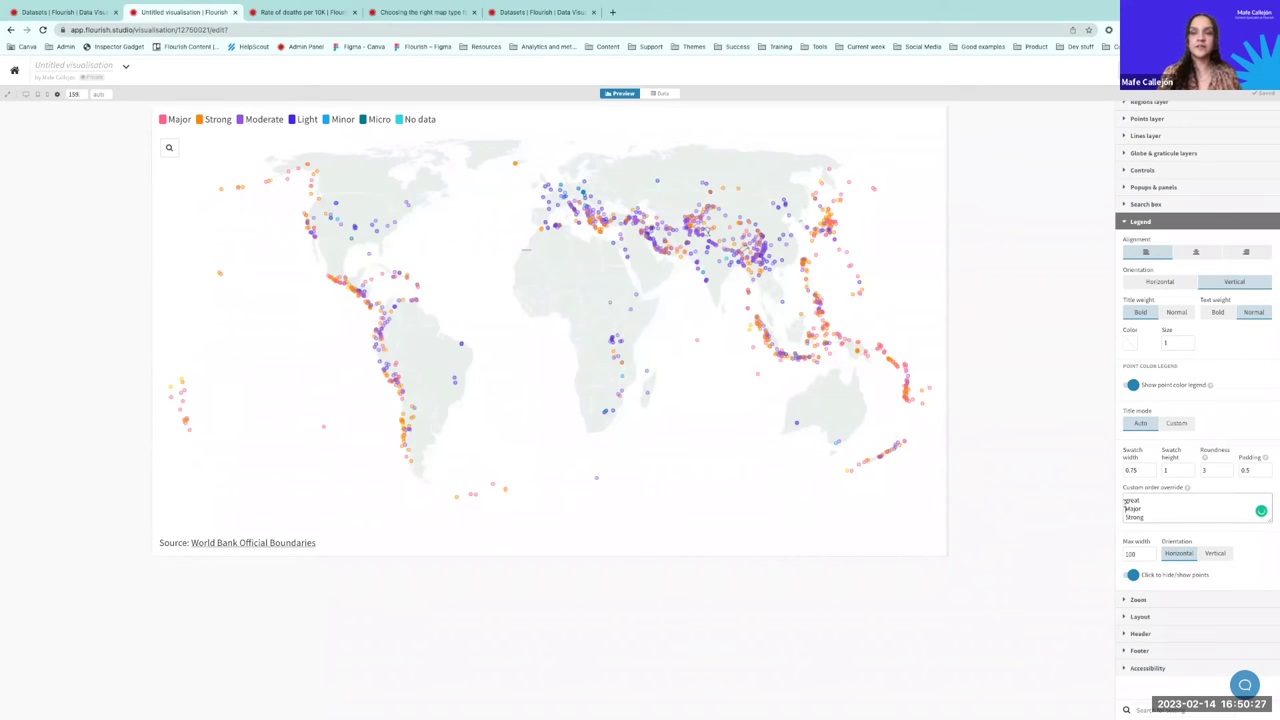
key("Delete")
type("G")
left_click(1061, 532)
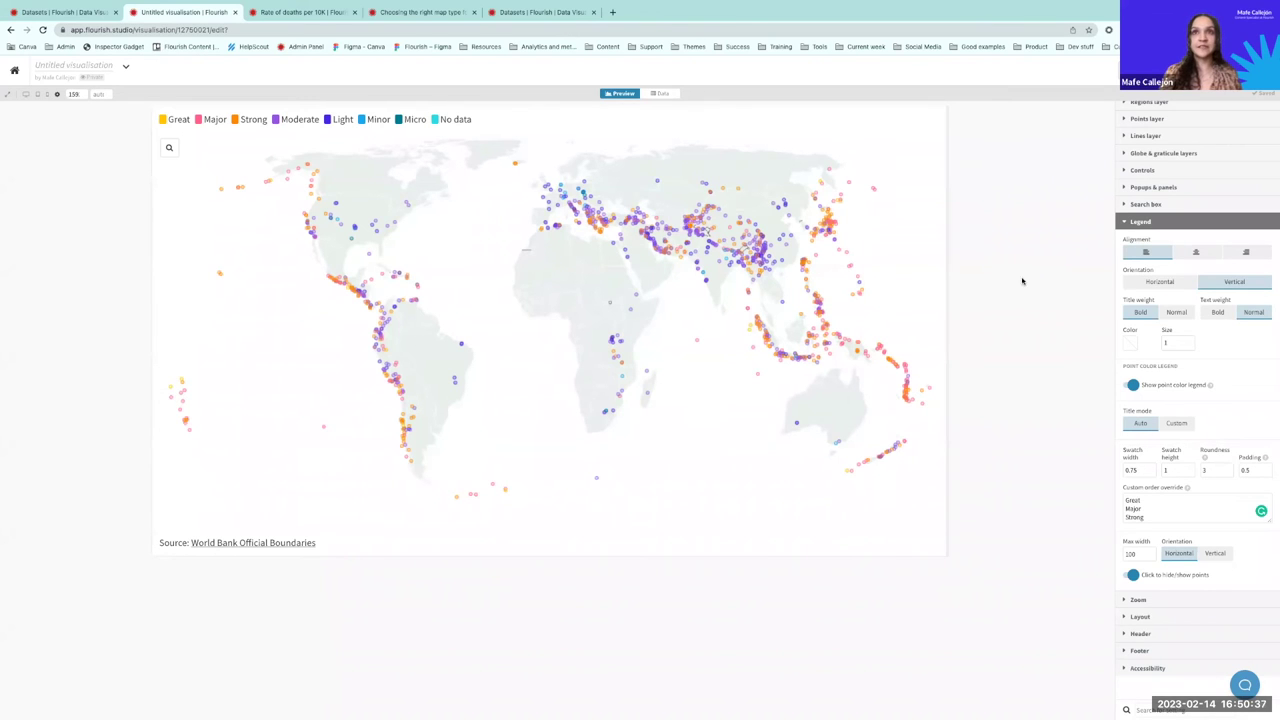
Step: Open colors.rtf from the mapping-101 folder, copy the whole Viridis colour scheme block and return to the Flourish map
key("ctrl+Right")
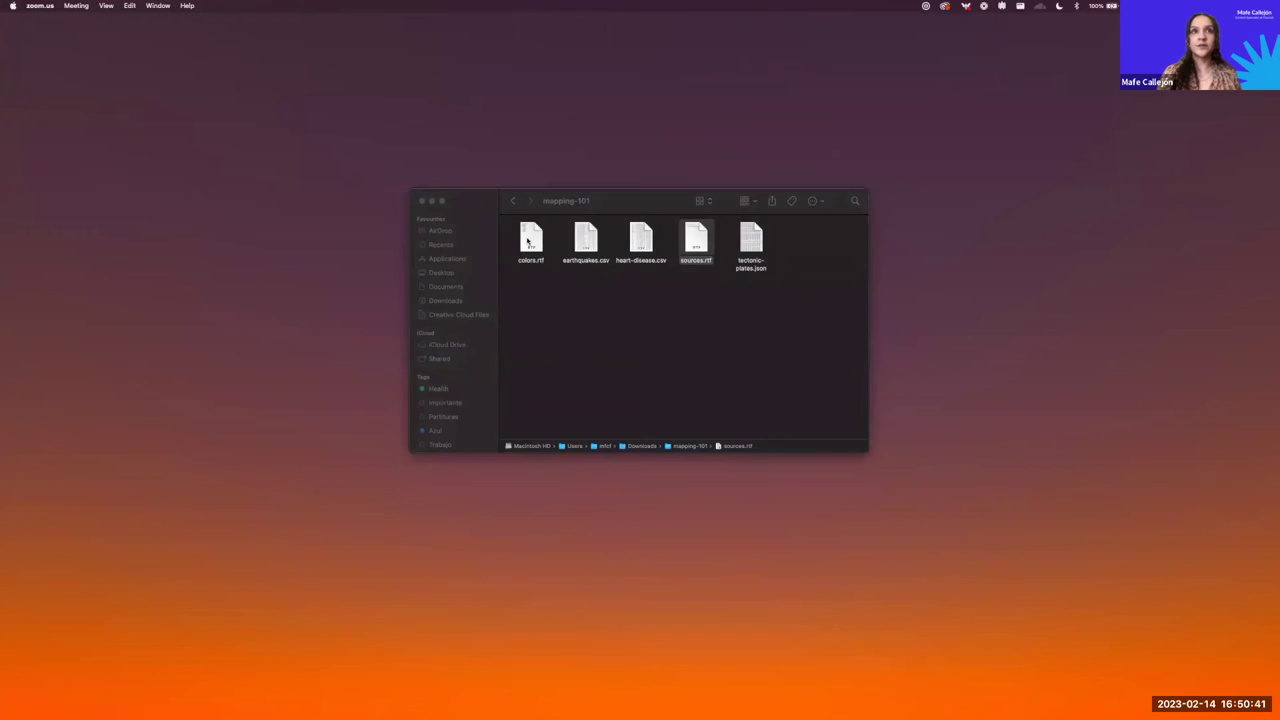
double_click(527, 241)
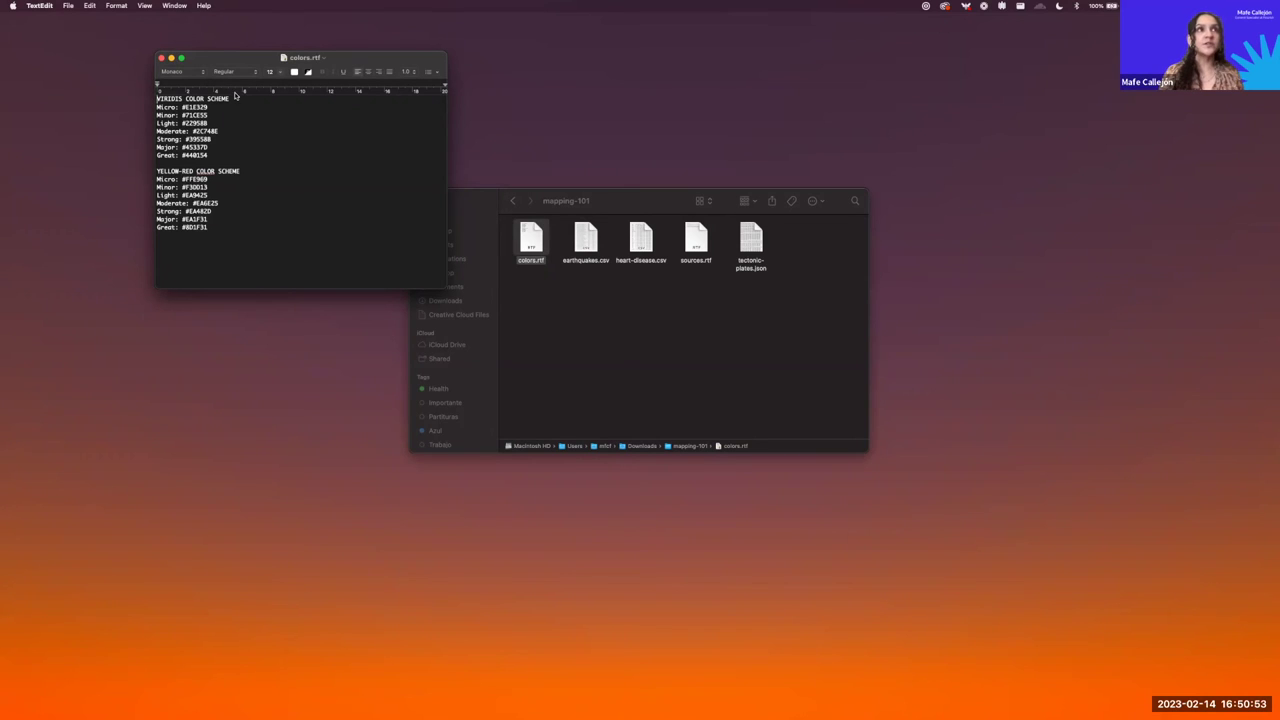
left_click_drag(207, 155, 145, 97)
key("super+c")
key("ctrl+Right")
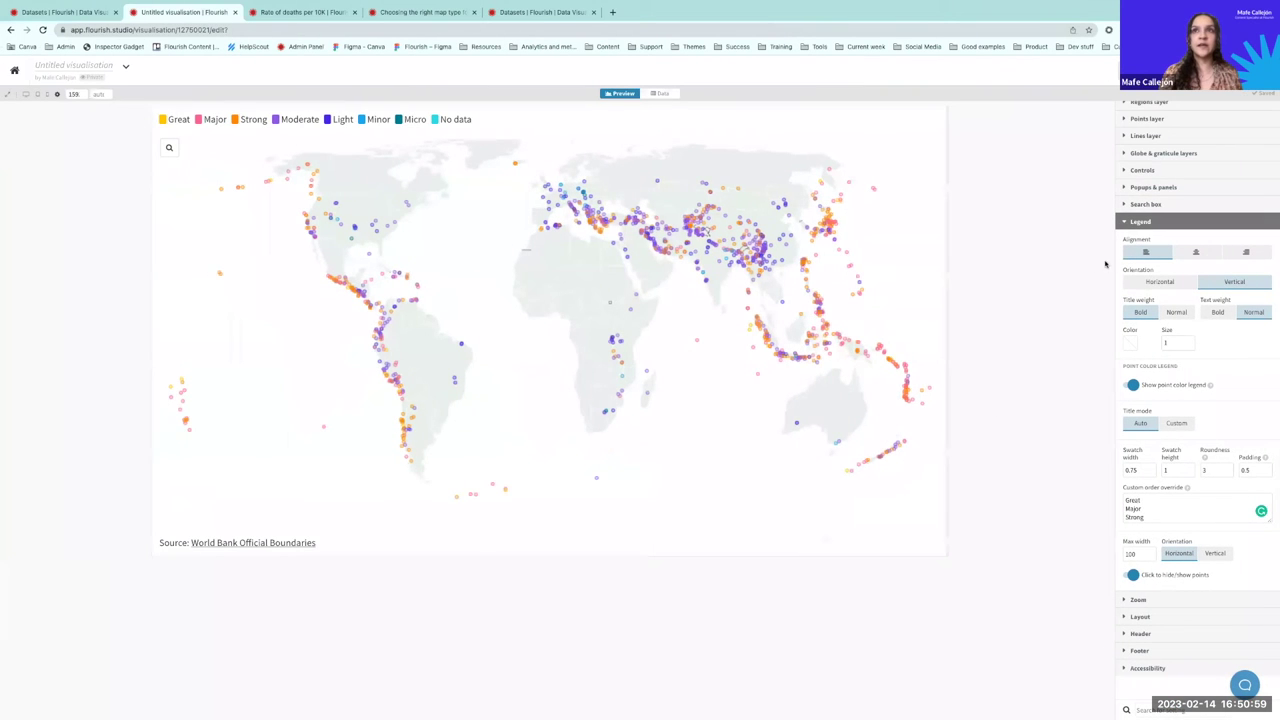
Step: Paste the Viridis colour scheme into the points layer's custom overrides and enlarge the text area to show every line
left_click(1138, 224)
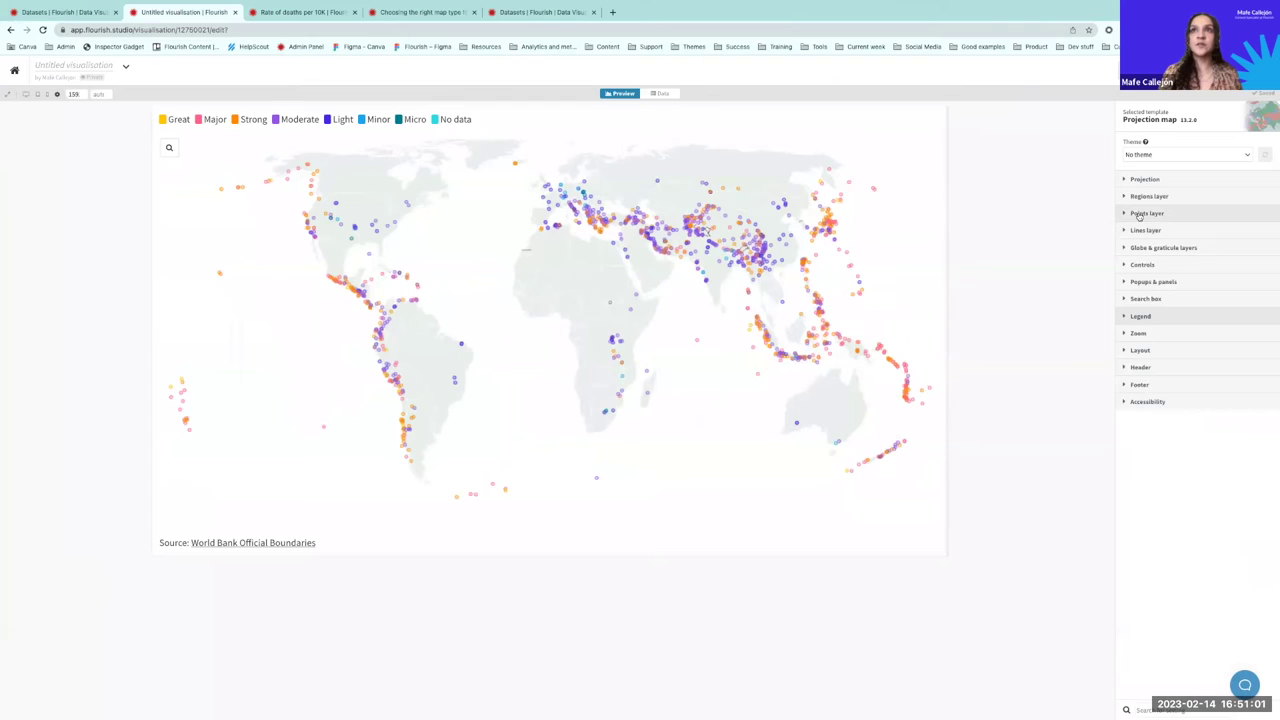
left_click(1142, 213)
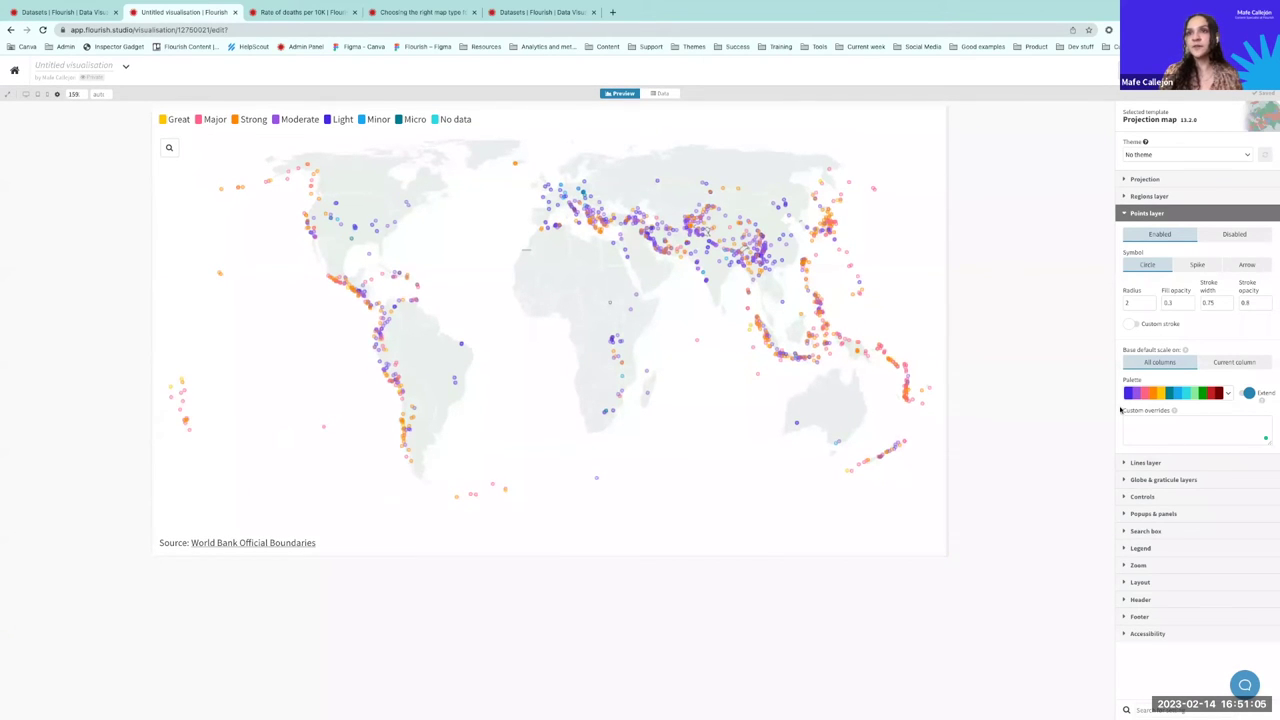
left_click(1160, 419)
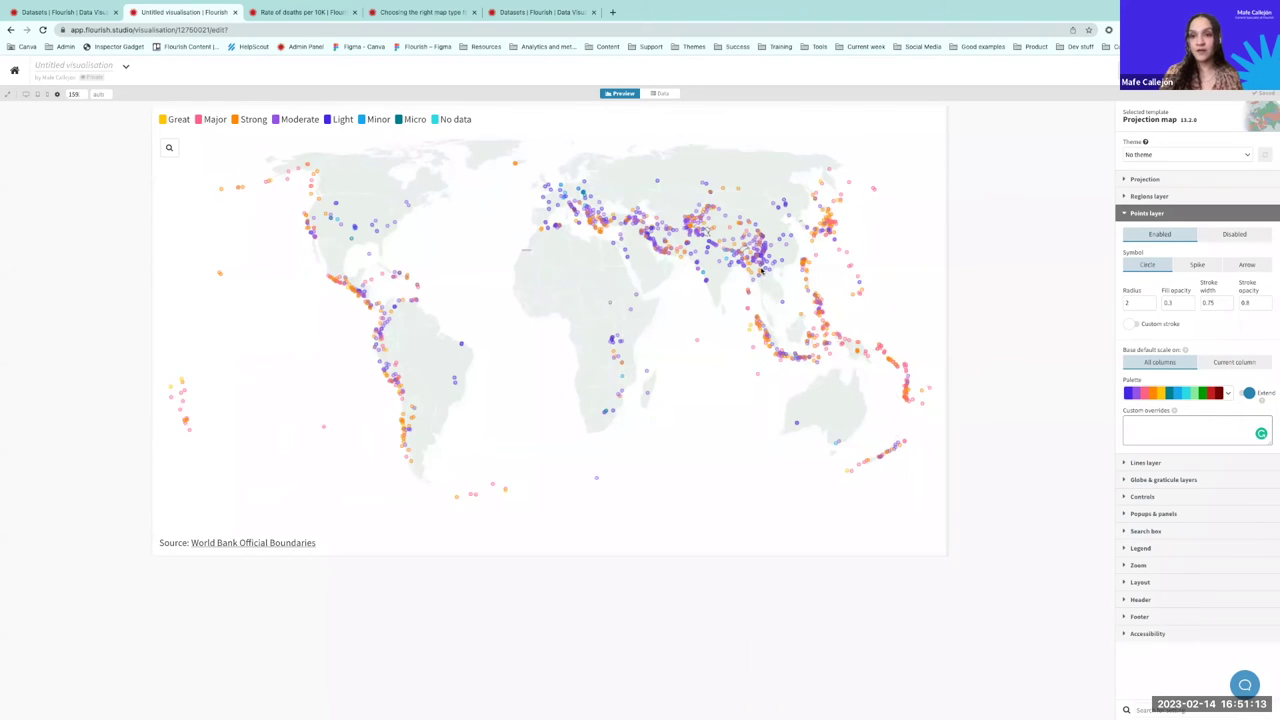
key("ctrl+v")
left_click(1084, 426)
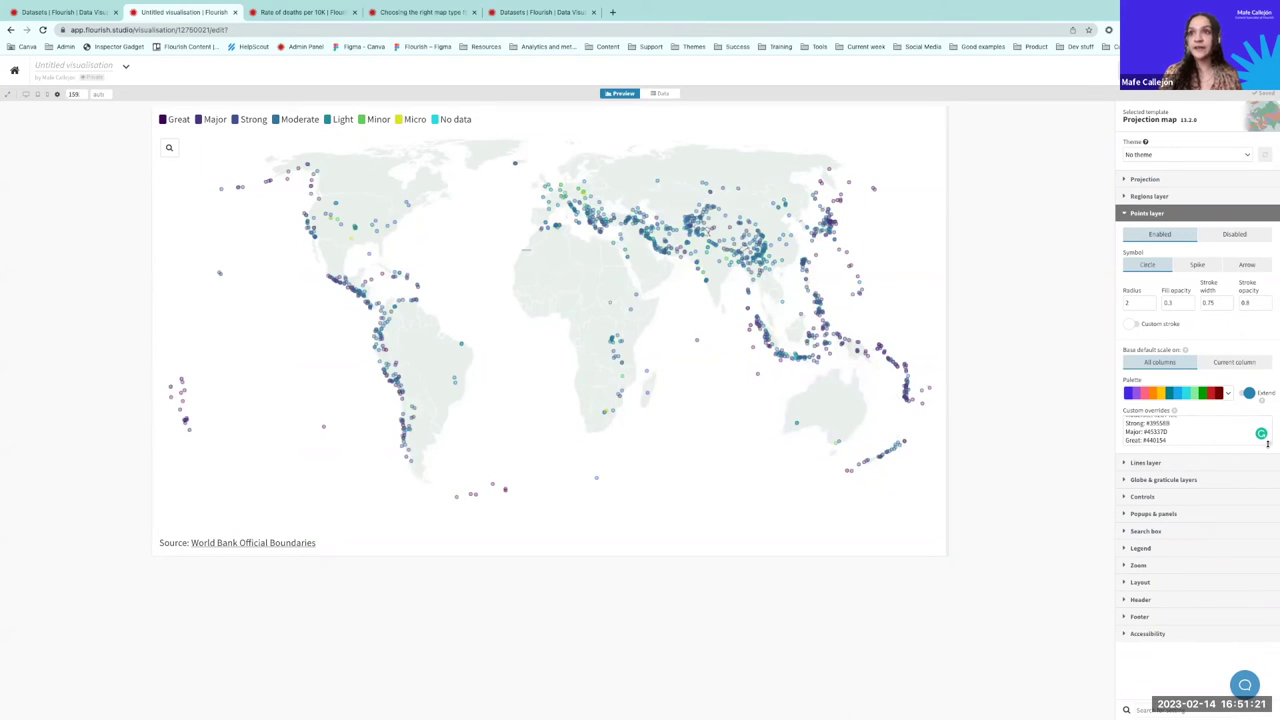
left_click_drag(1268, 465, 1268, 518)
Step: Compare the category names in the custom overrides with the Color by column and examine their hex codes
left_click_drag(1142, 430, 1122, 432)
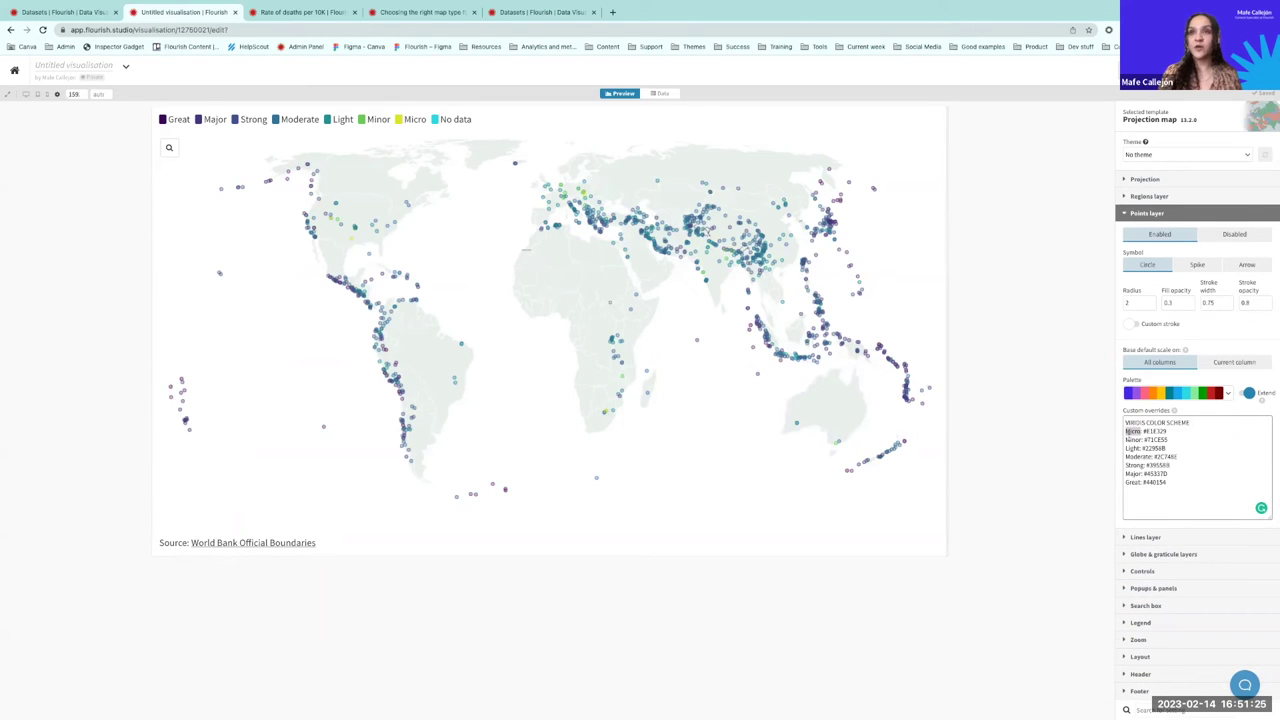
left_click(660, 95)
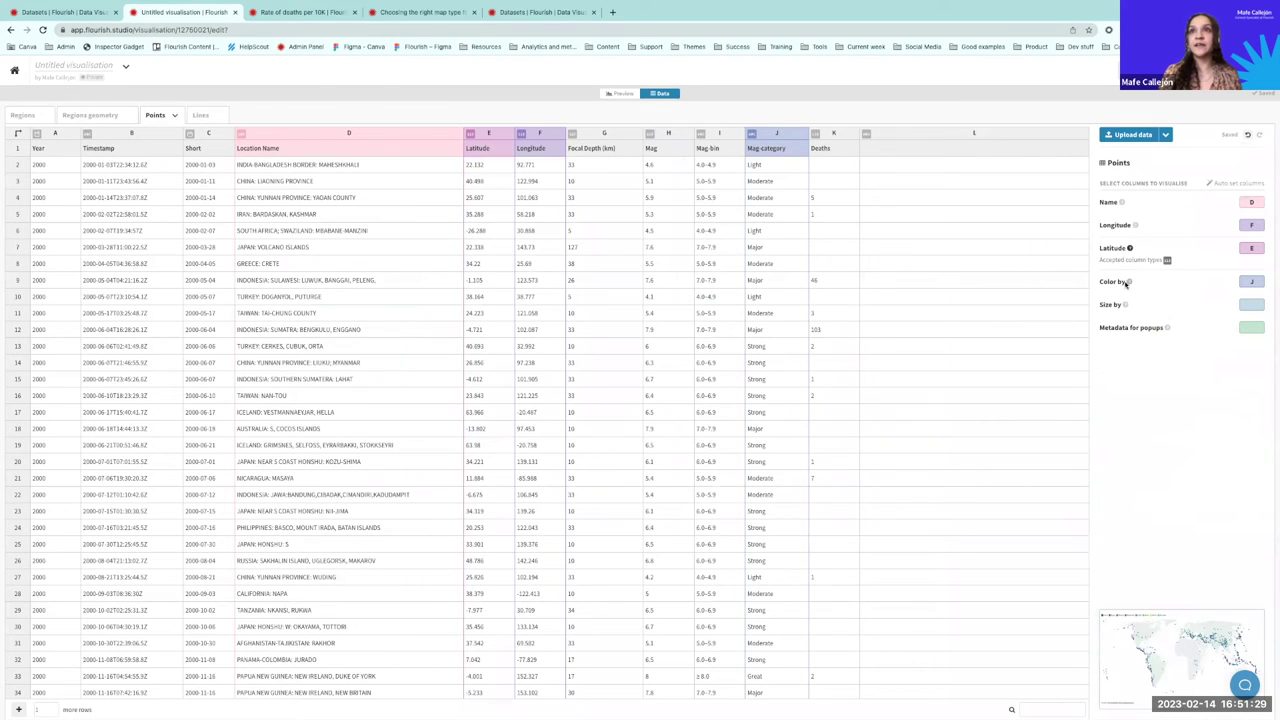
left_click(1112, 282)
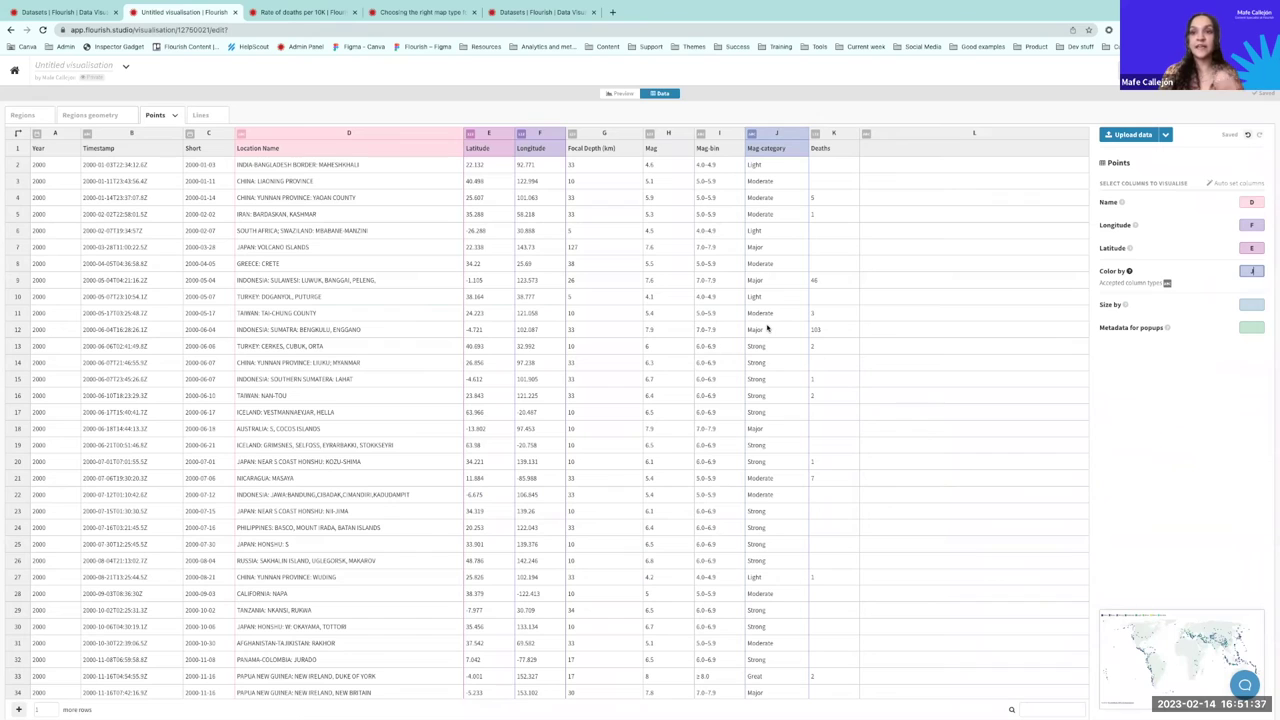
left_click(621, 94)
left_click(1178, 484)
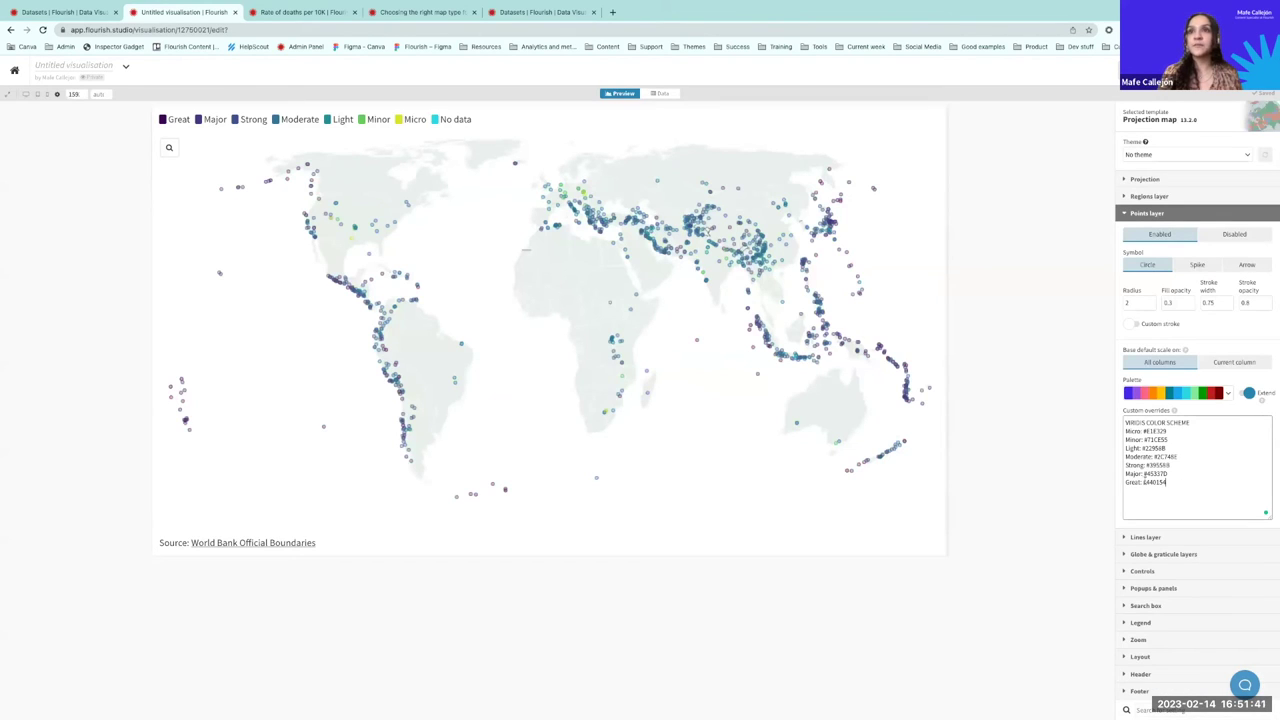
left_click_drag(1142, 481, 1167, 482)
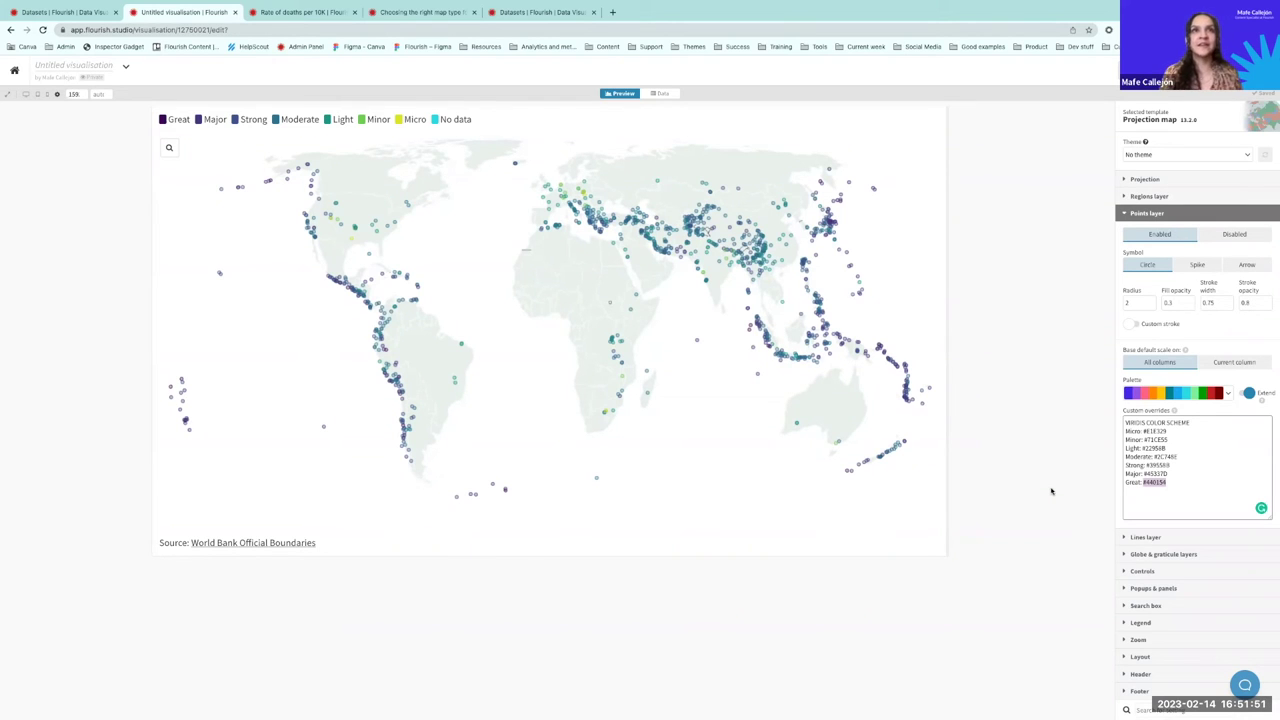
left_click_drag(1146, 432, 1166, 432)
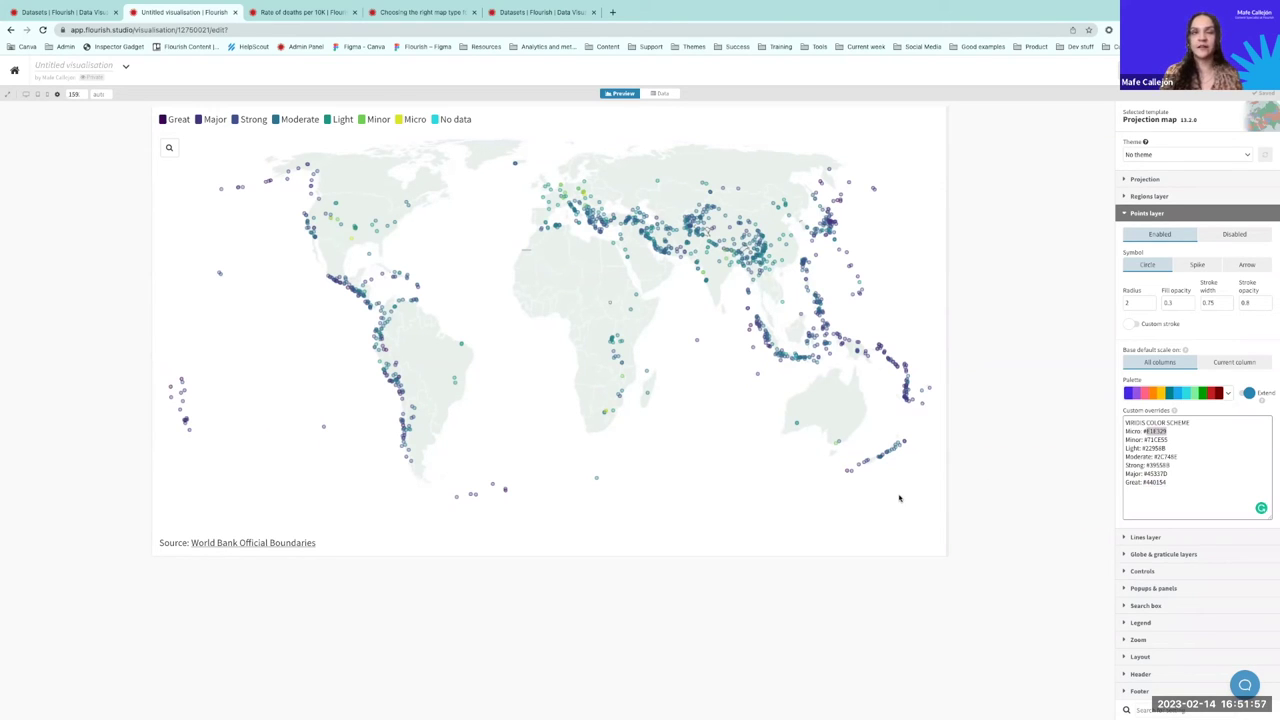
left_click(988, 412)
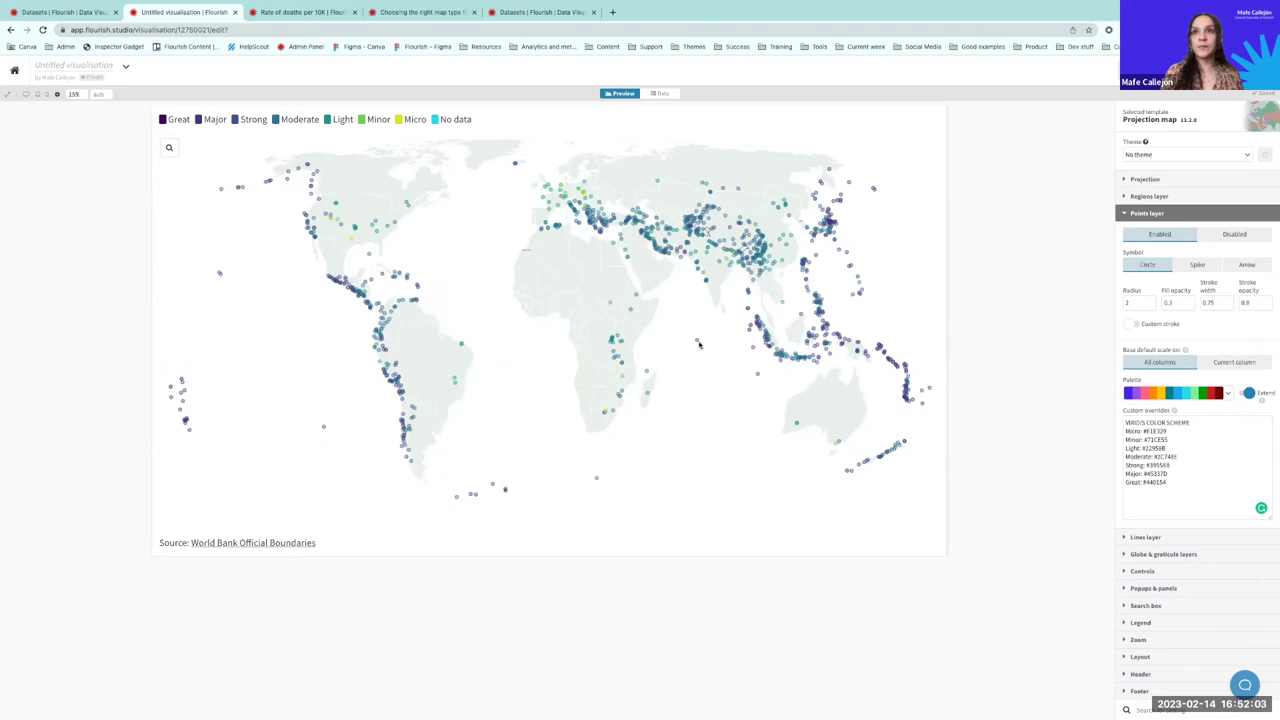
Step: Add a "No data: #CCCCCC" line at the end of the points layer's custom overrides to colour that category grey
left_click(437, 121)
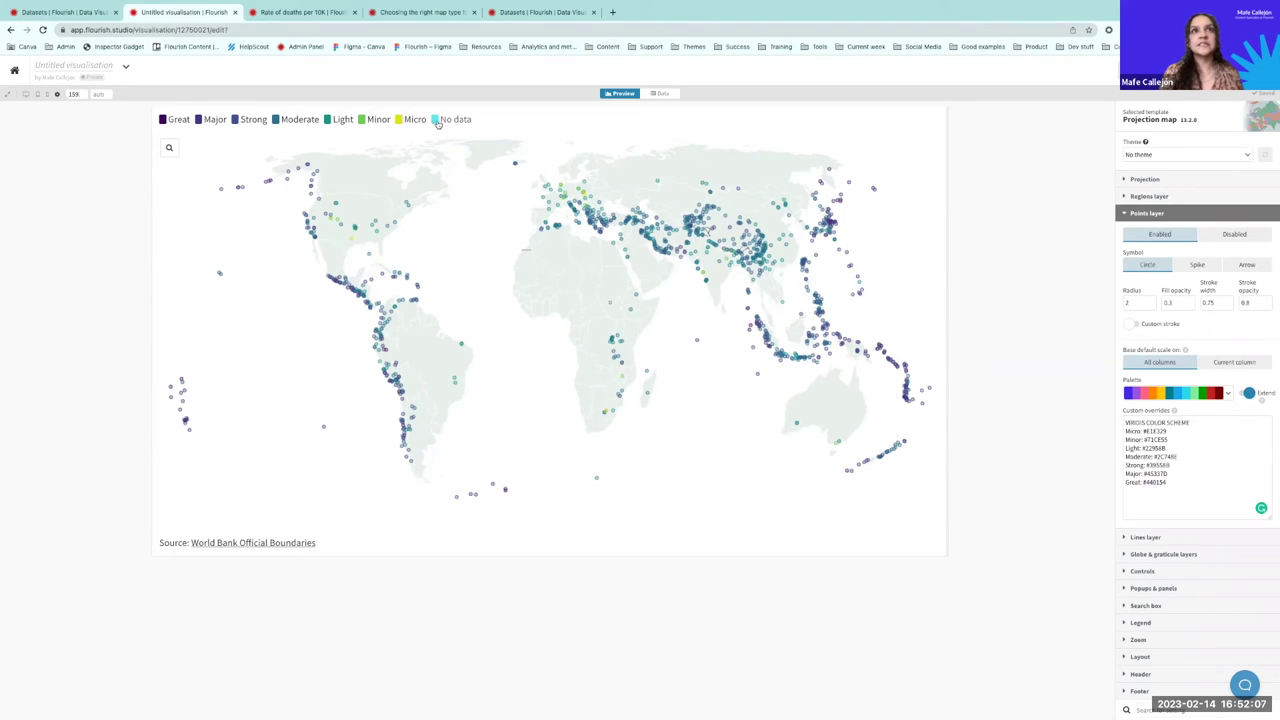
left_click(1167, 482)
key("Return")
type("No data")
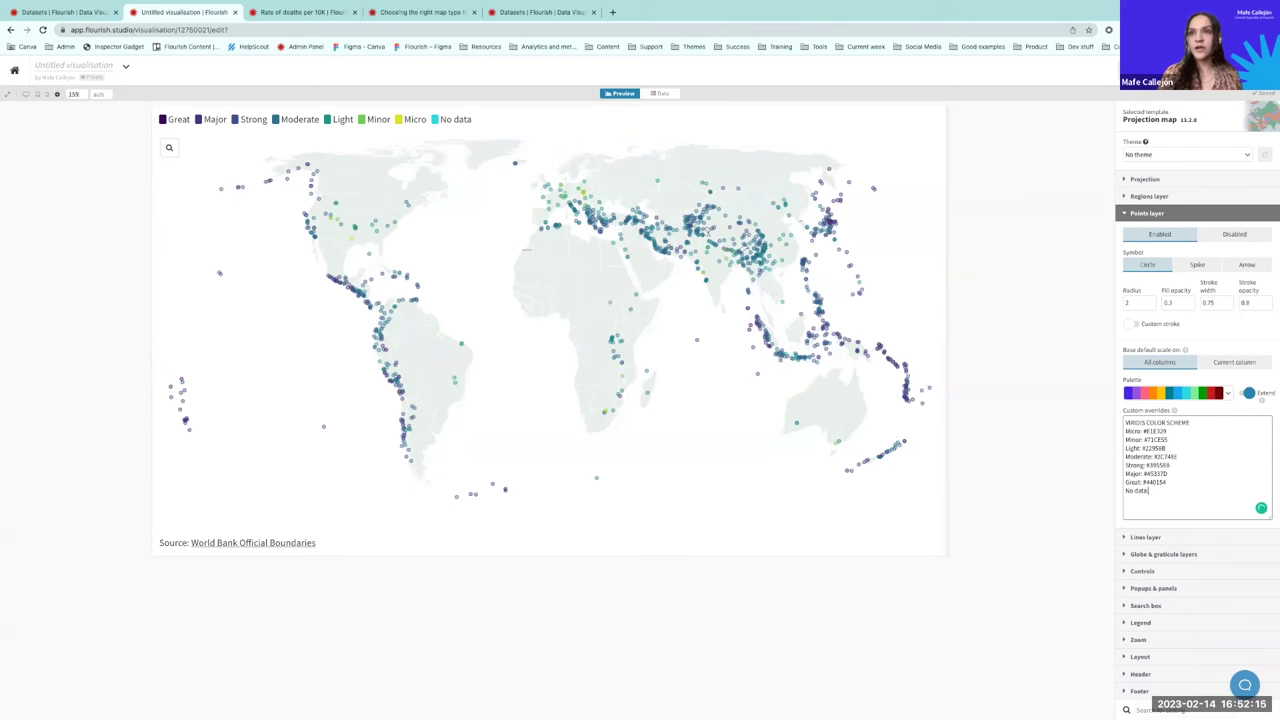
type(": #CCCCCC")
left_click(1065, 496)
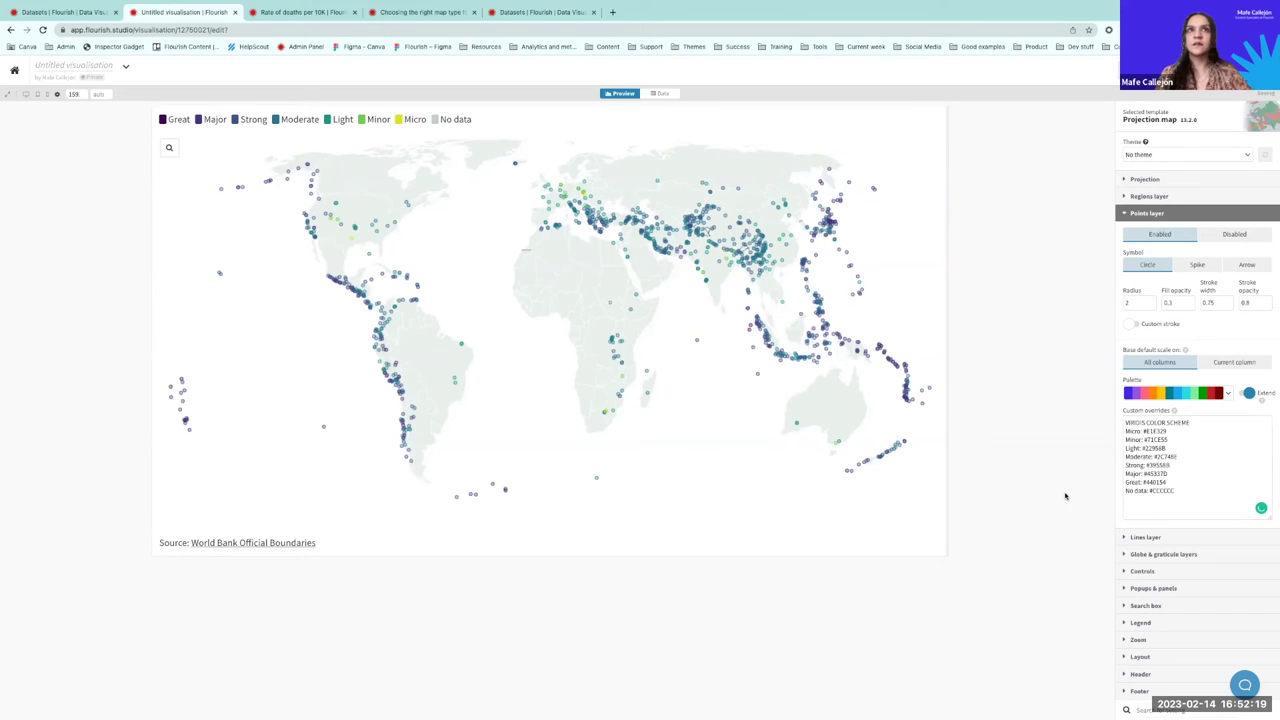
left_click_drag(1175, 490, 1153, 490)
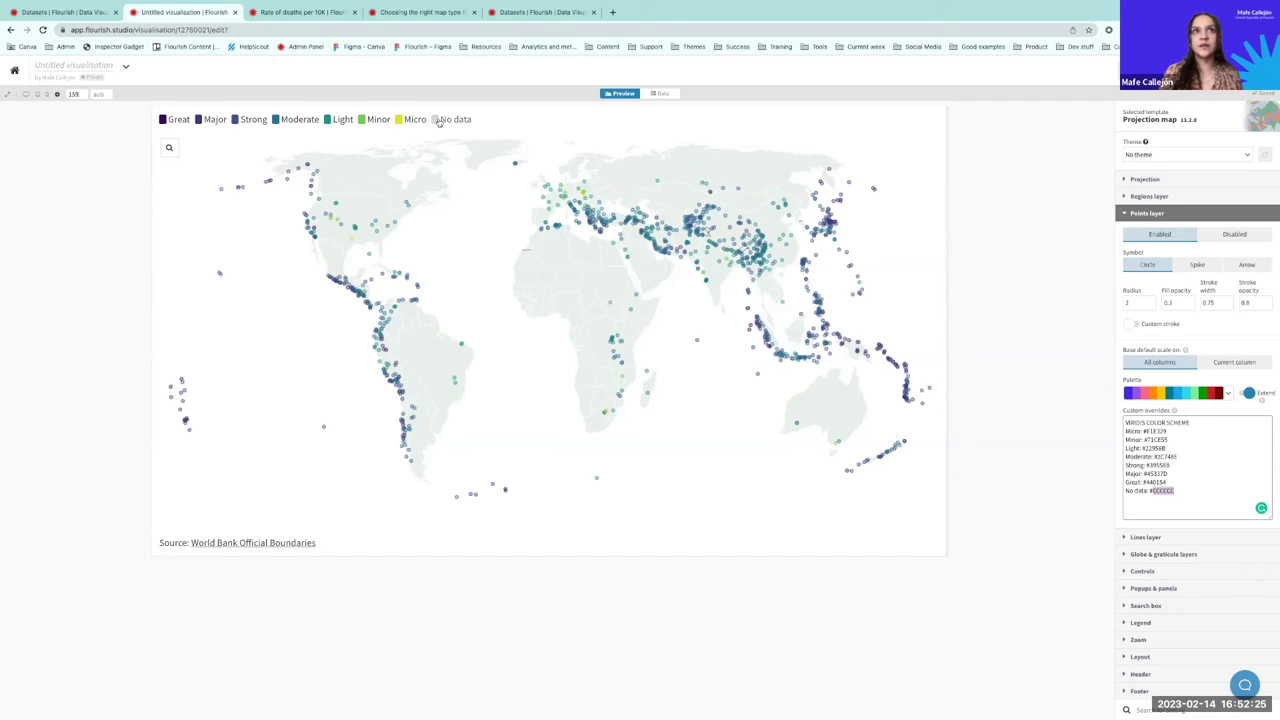
left_click(1087, 309)
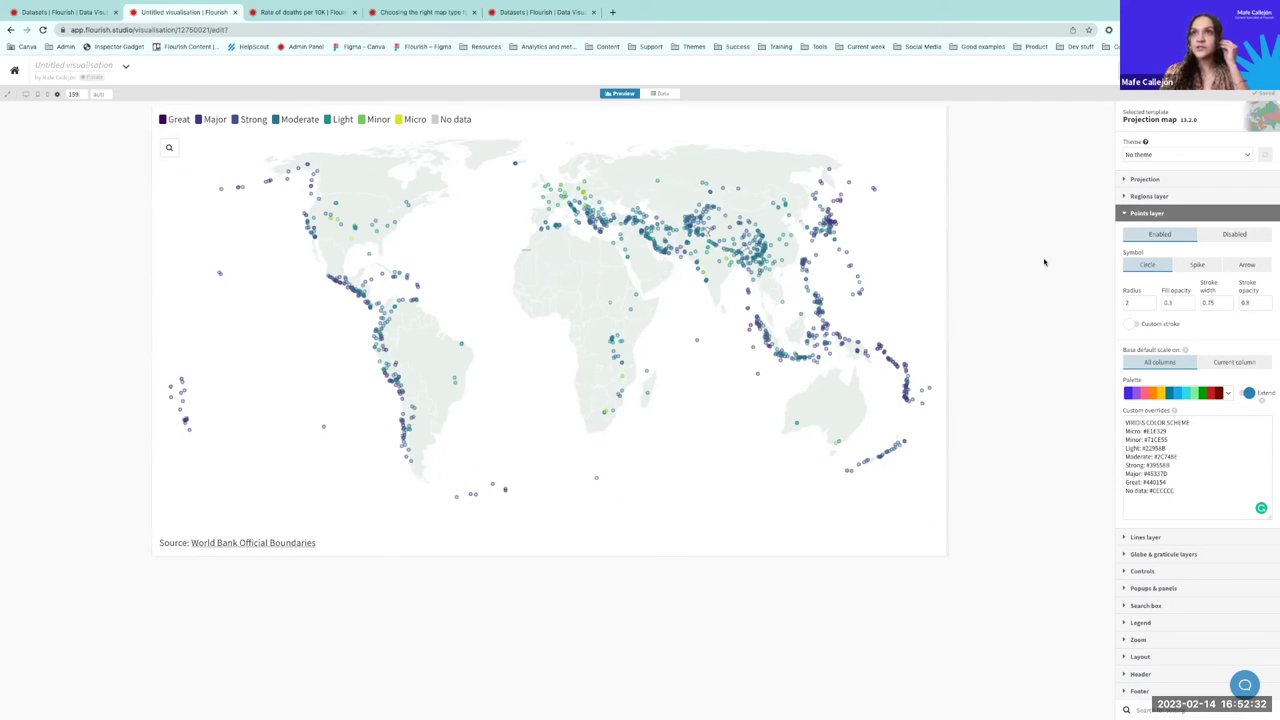
Step: Replace the footer's source name with "USGS" and clear its source URL
left_click(1137, 218)
left_click(1143, 386)
scroll(1143, 386, "down", 1)
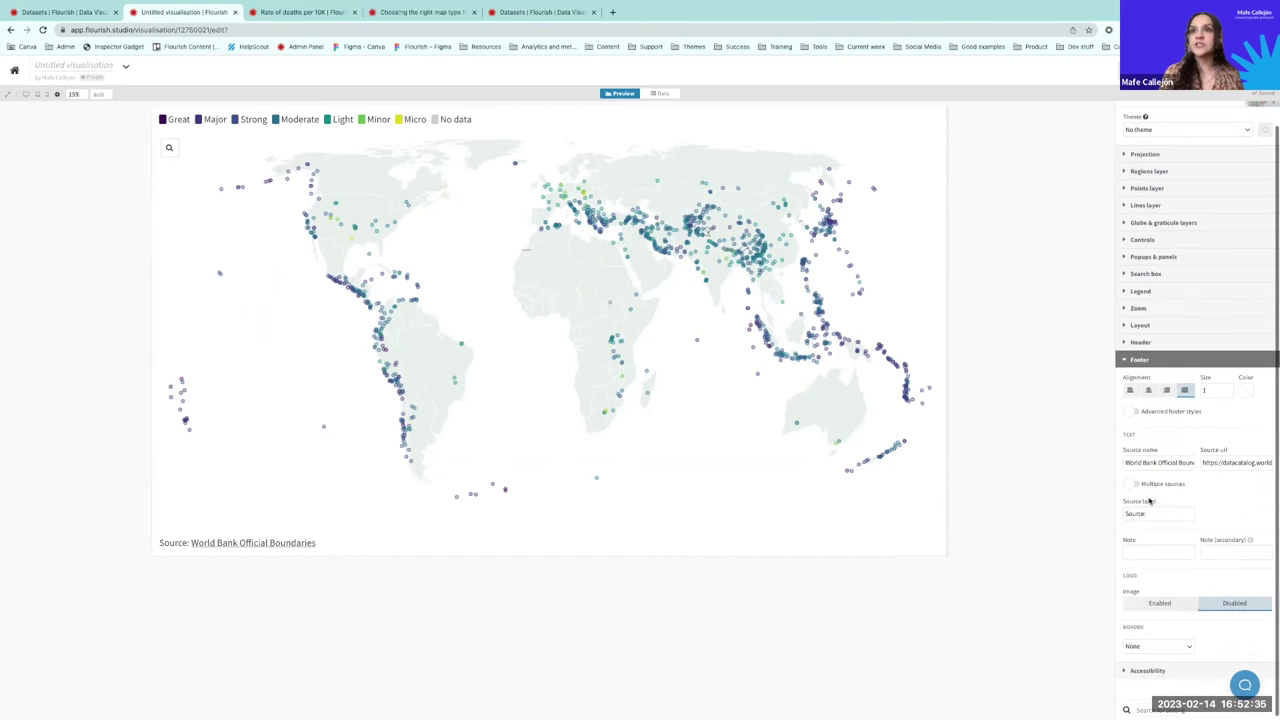
triple_click(1154, 459)
key("BackSpace")
triple_click(1228, 459)
key("BackSpace")
left_click(1177, 459)
type("USGS")
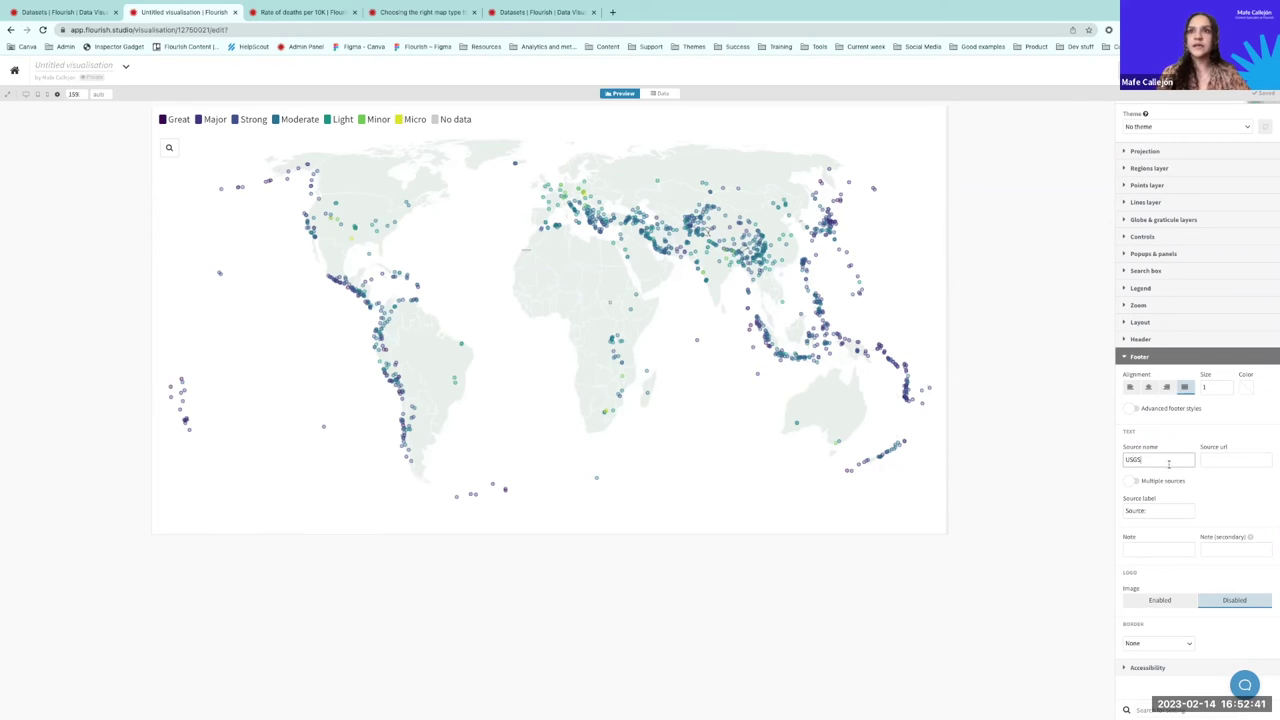
left_click(1102, 465)
left_click(1138, 357)
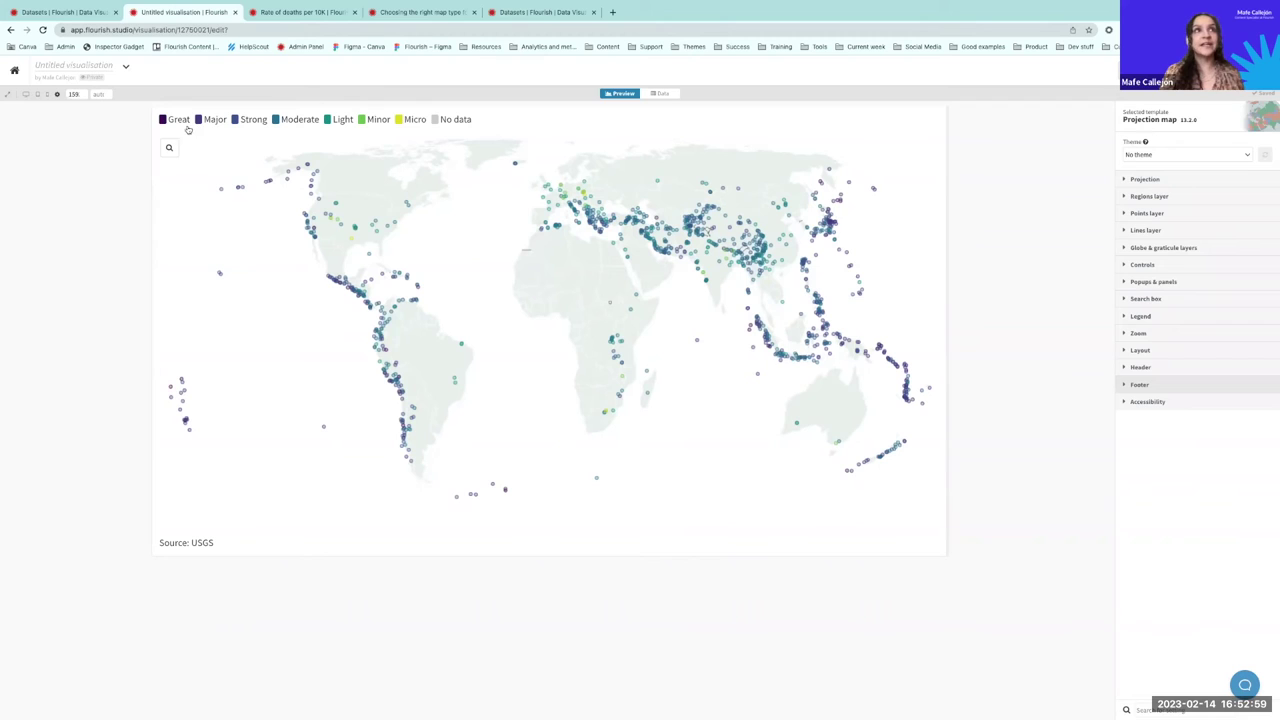
Step: Hide the Micro, Minor, Light, Moderate, Strong and Major points through the legend to examine the Great earthquakes
left_click(404, 120)
left_click(377, 119)
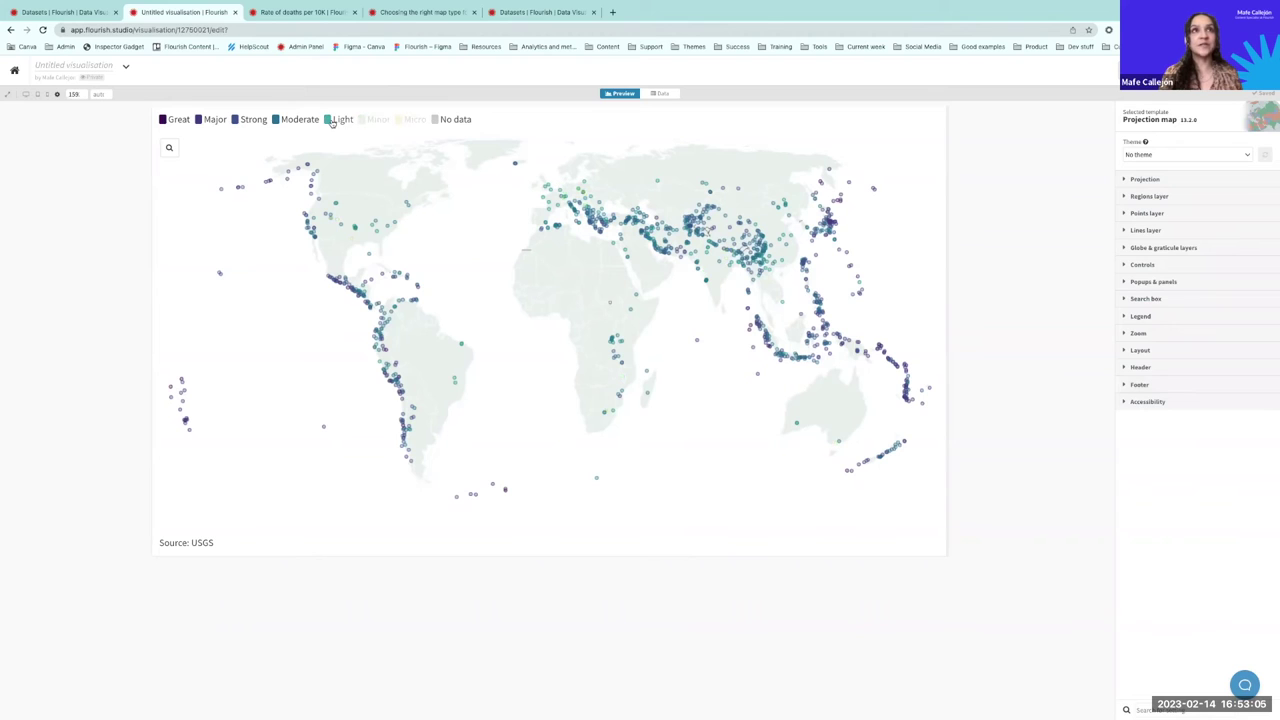
left_click(340, 119)
left_click(280, 119)
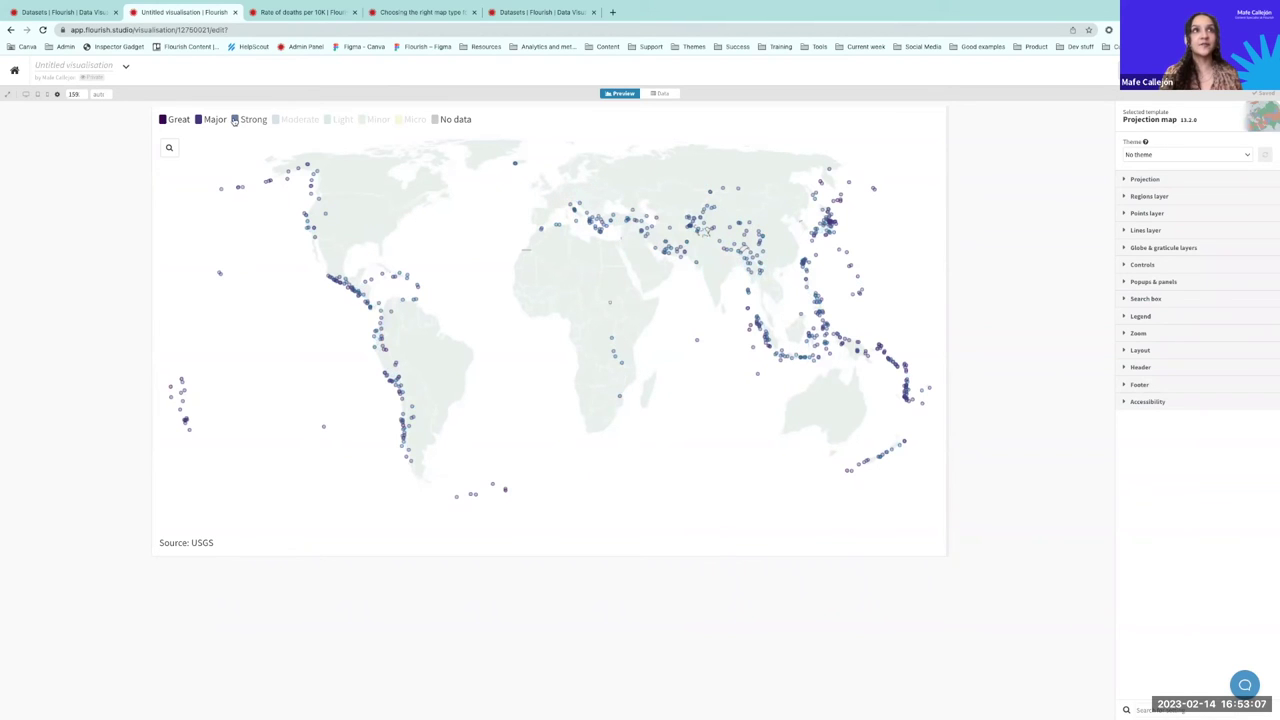
left_click(236, 120)
left_click(199, 120)
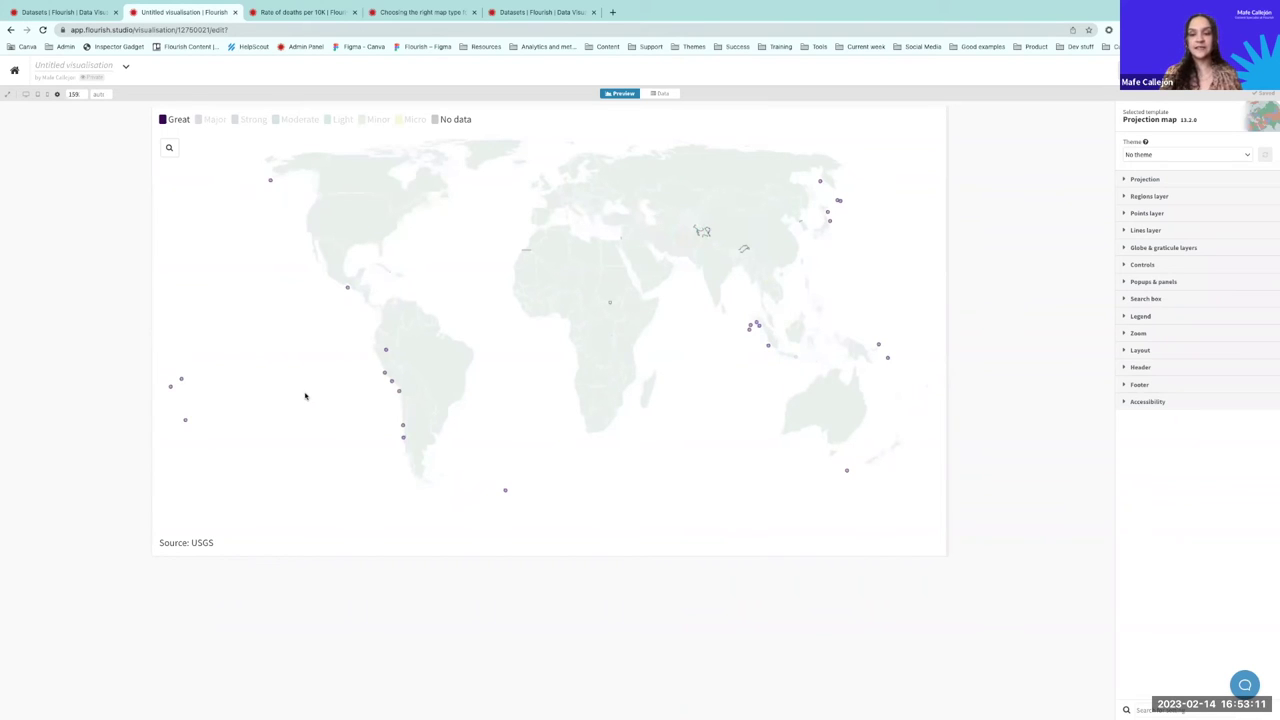
Step: Show the Major points without the Great ones and bring all the other magnitude categories back onto the map
left_click(198, 123)
left_click(204, 122)
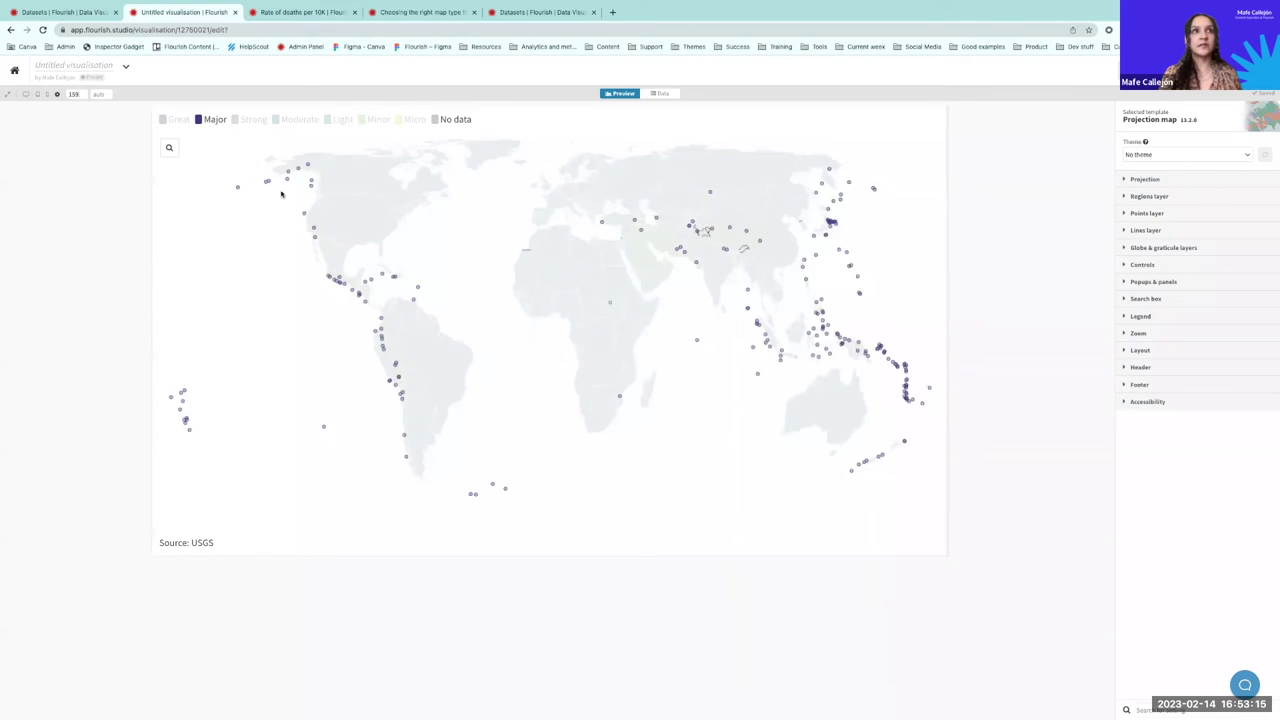
left_click(170, 120)
left_click(248, 120)
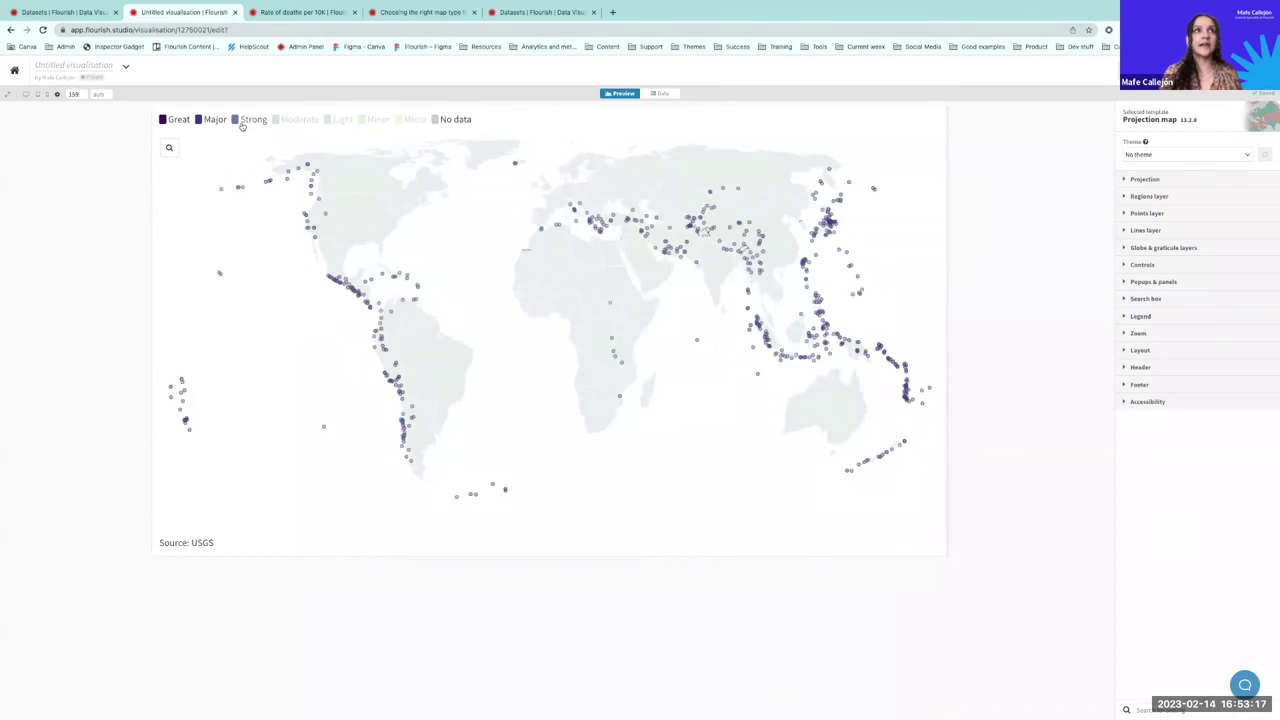
left_click(276, 120)
left_click(334, 120)
left_click(368, 120)
left_click(407, 122)
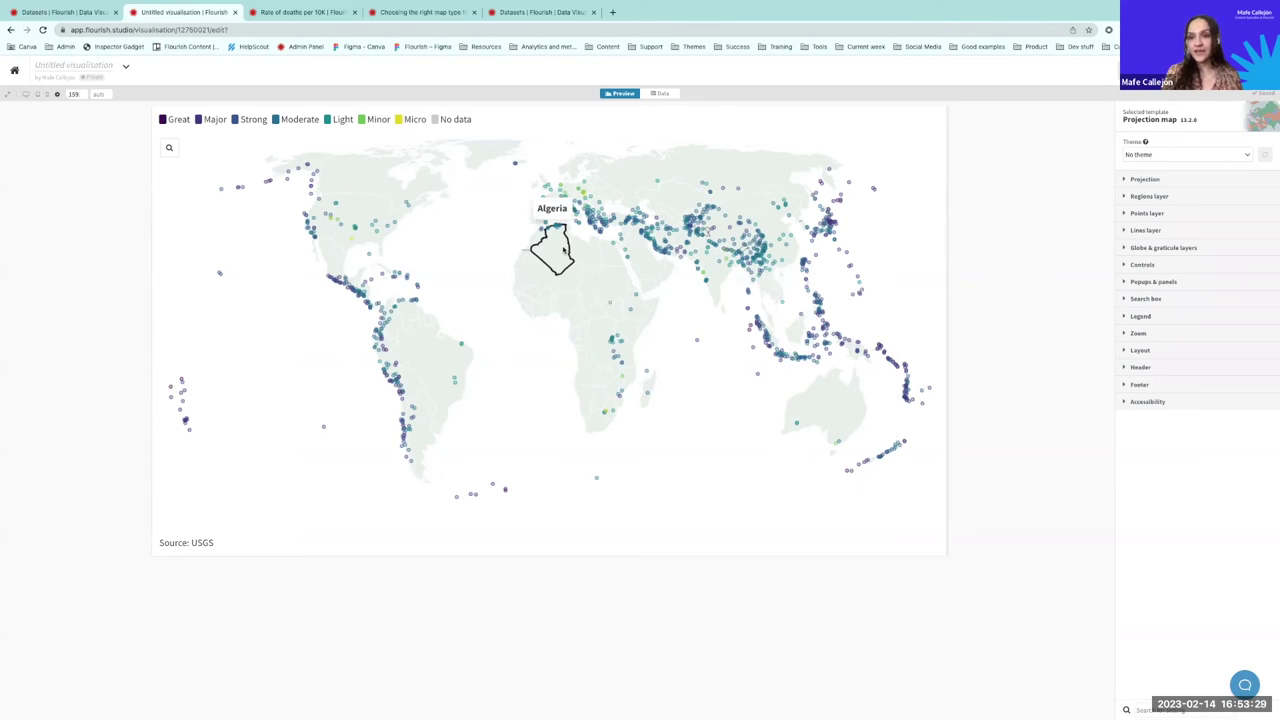
Step: Size the points by column G, Focal Depth (km), in the Points data and return to the map preview
left_click(660, 94)
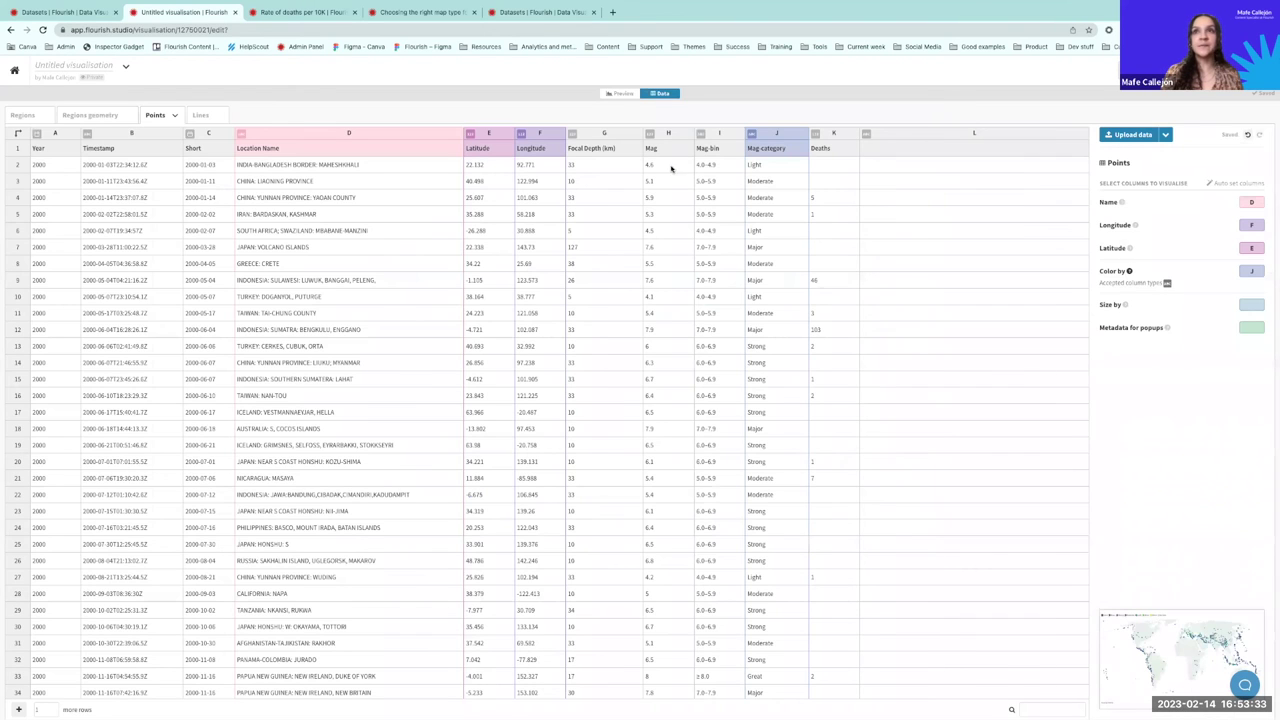
left_click(1254, 309)
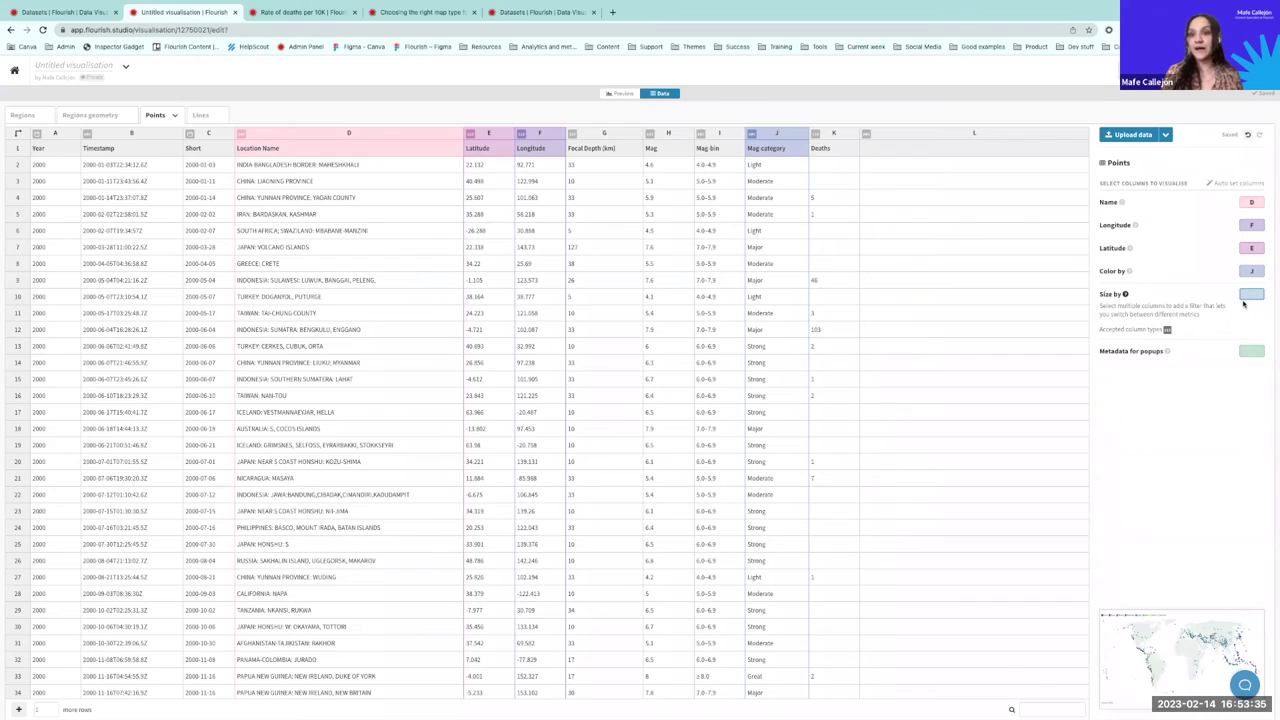
left_click(593, 134)
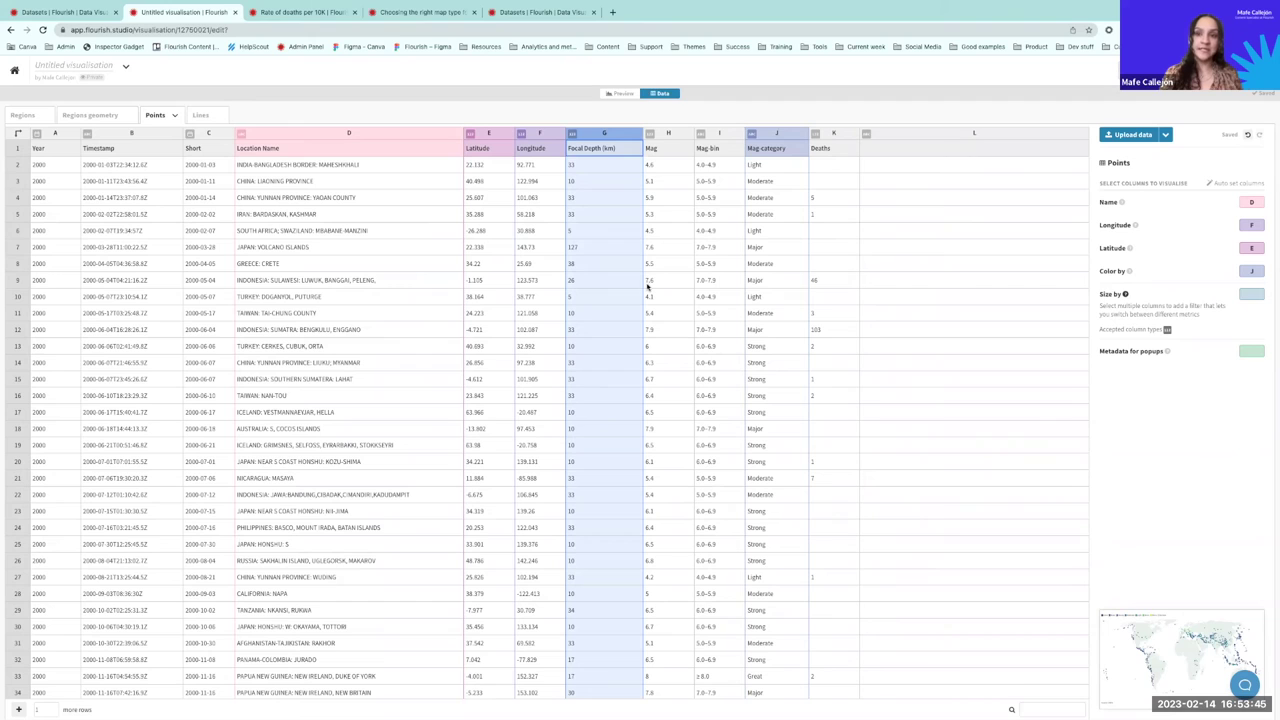
left_click(1256, 294)
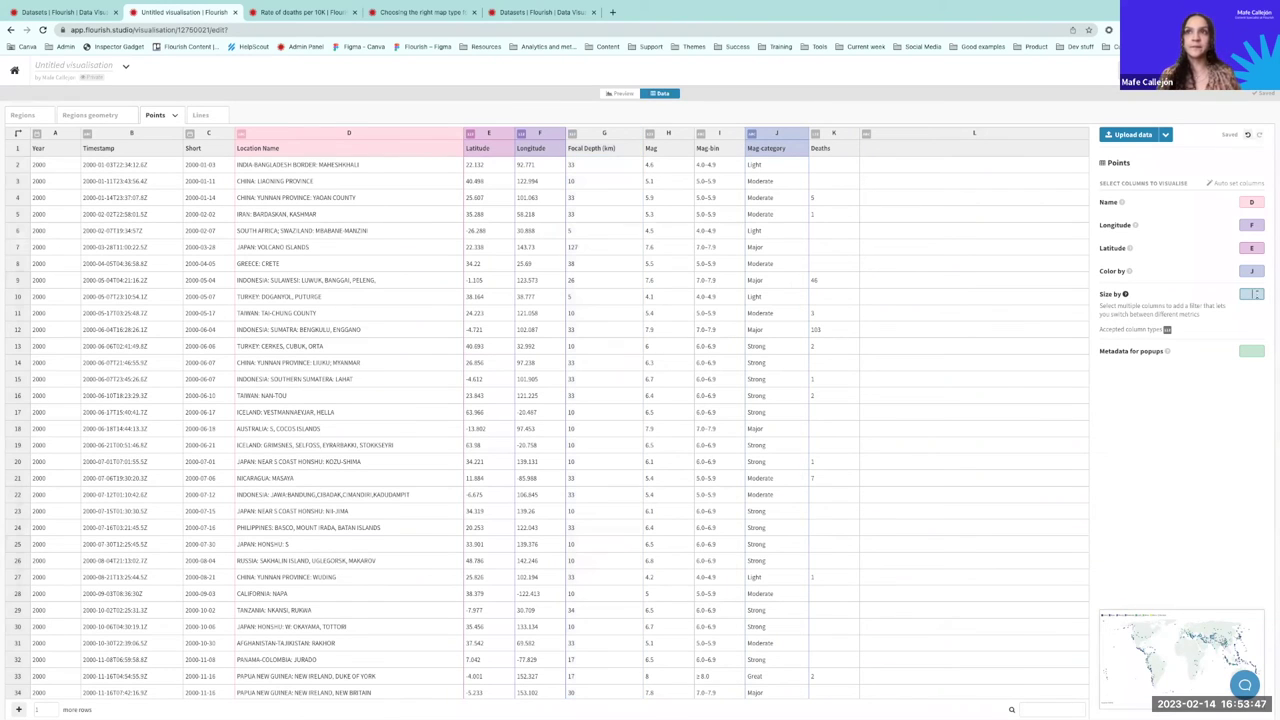
left_click(624, 94)
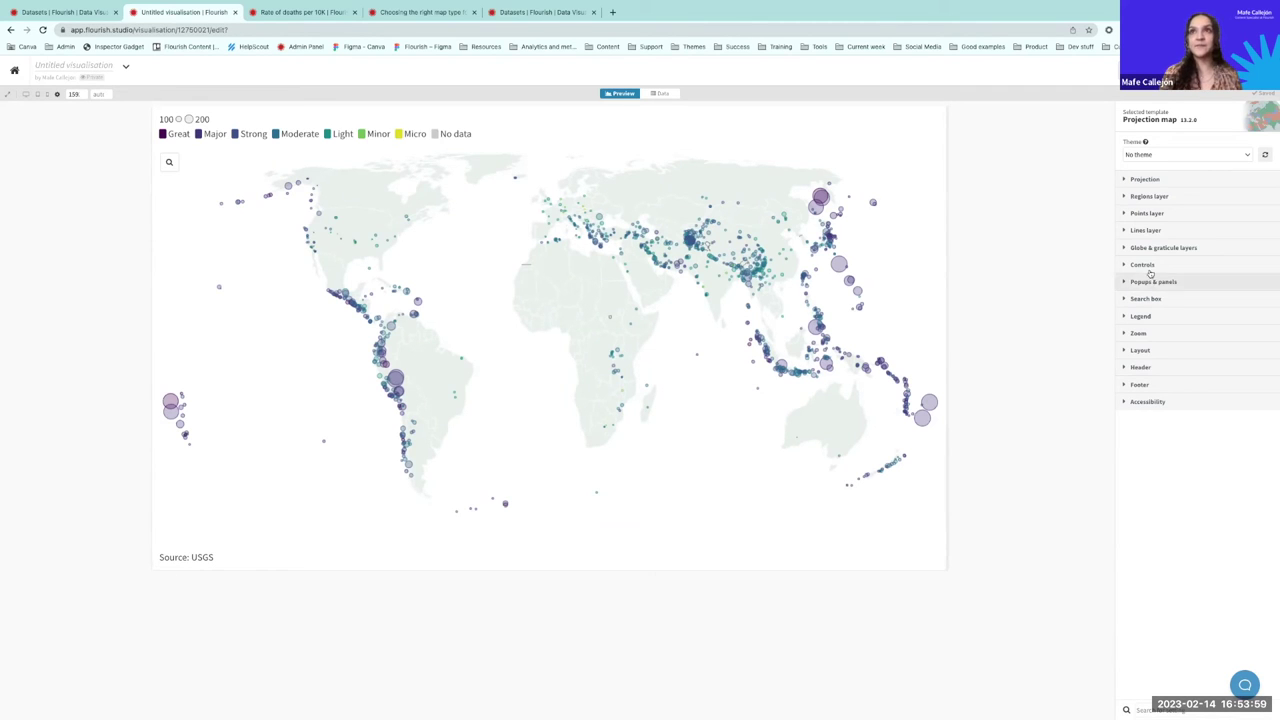
Step: Set the minimum radius of the points layer's circles to 1
left_click(1155, 213)
scroll(1161, 327, "down", 1)
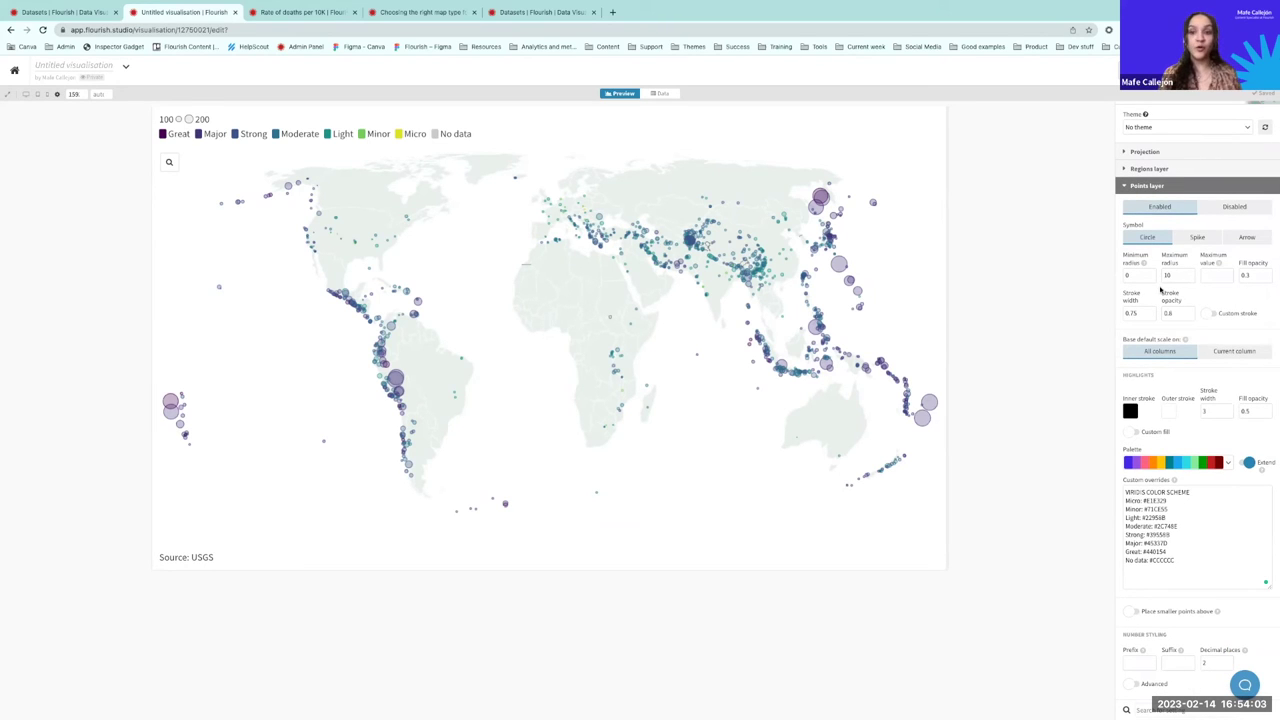
left_click(1131, 275)
left_click(1045, 288)
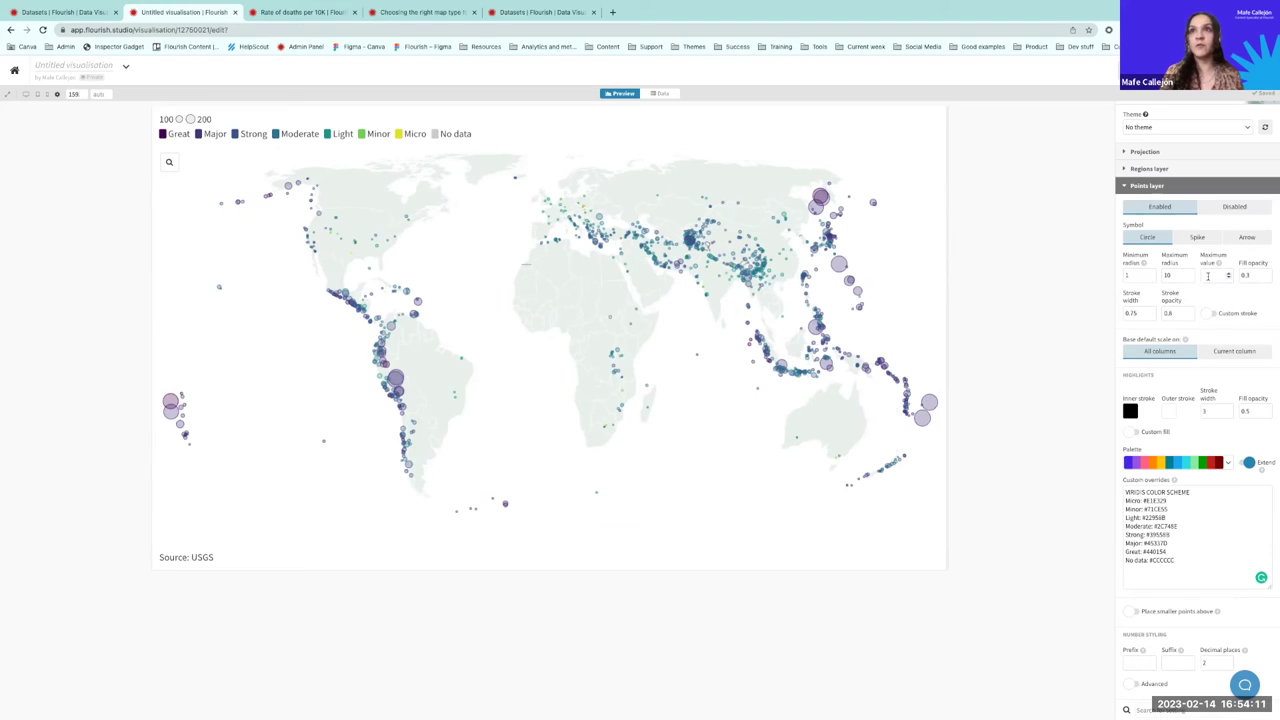
Step: Try a maximum radius of 15 for the circles and settle on 13
left_click(1168, 276)
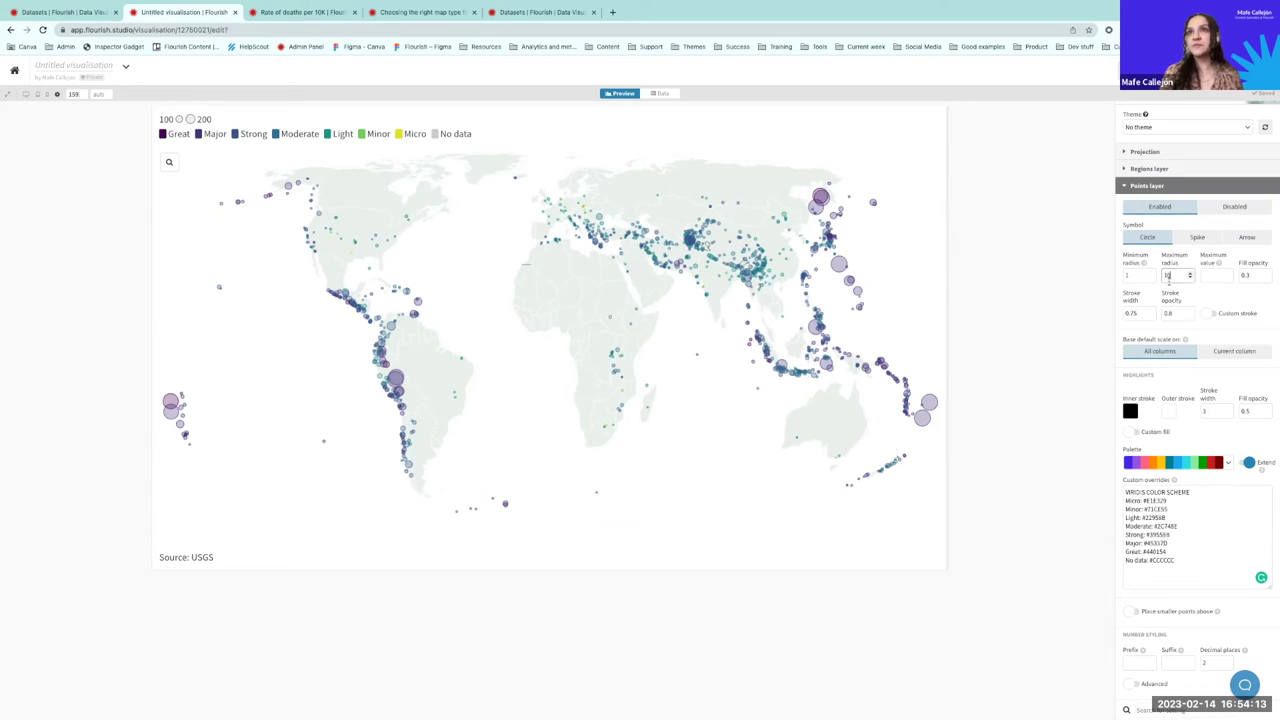
left_click(1060, 316)
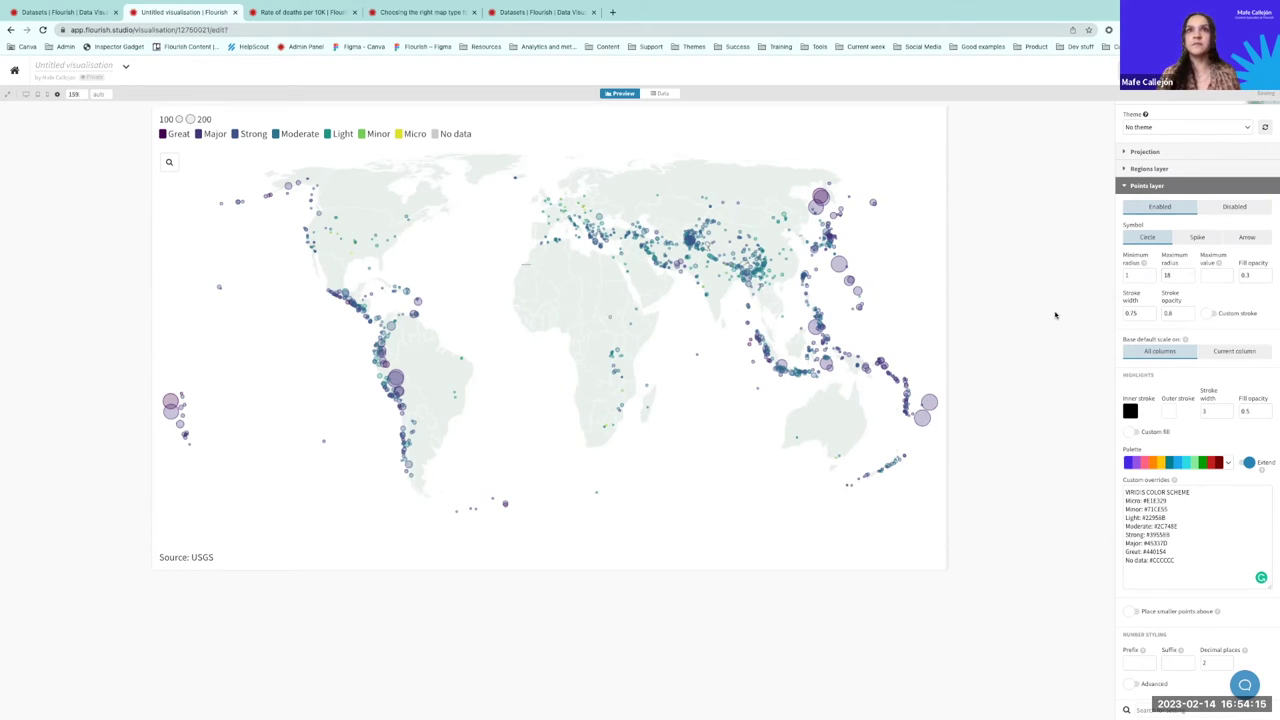
left_click(1167, 275)
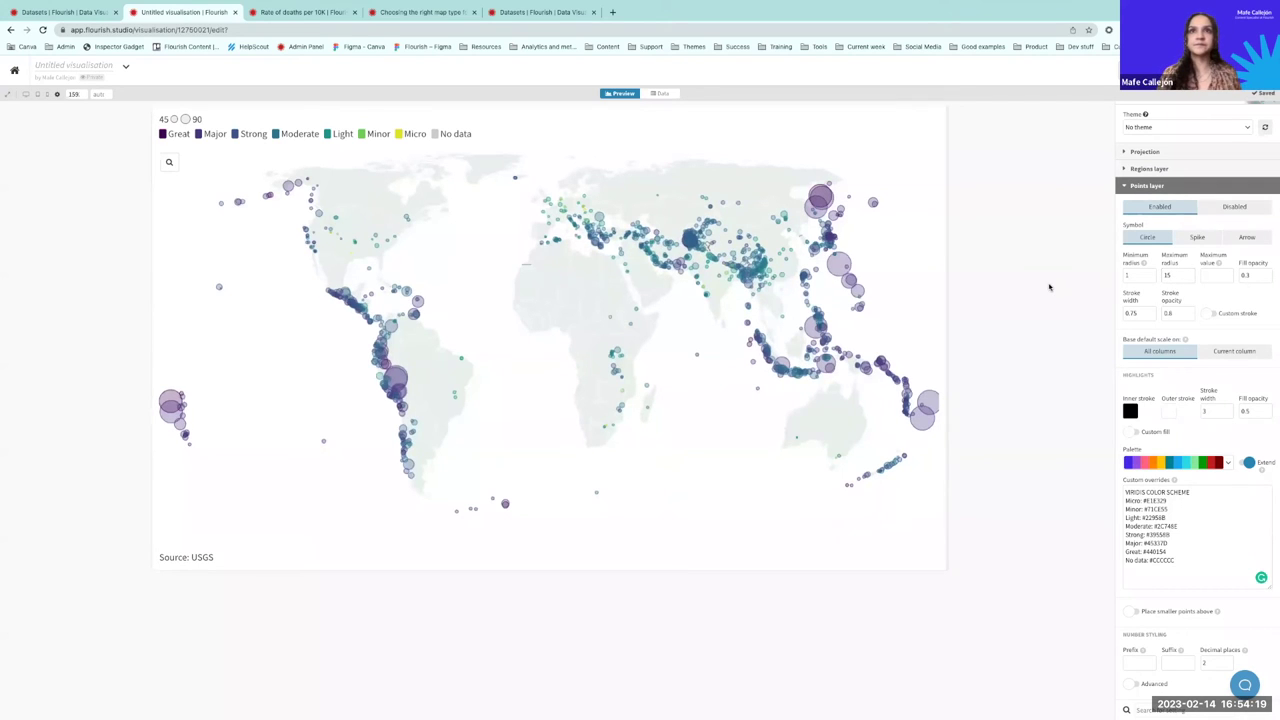
left_click(1172, 276)
key("BackSpace")
type("3")
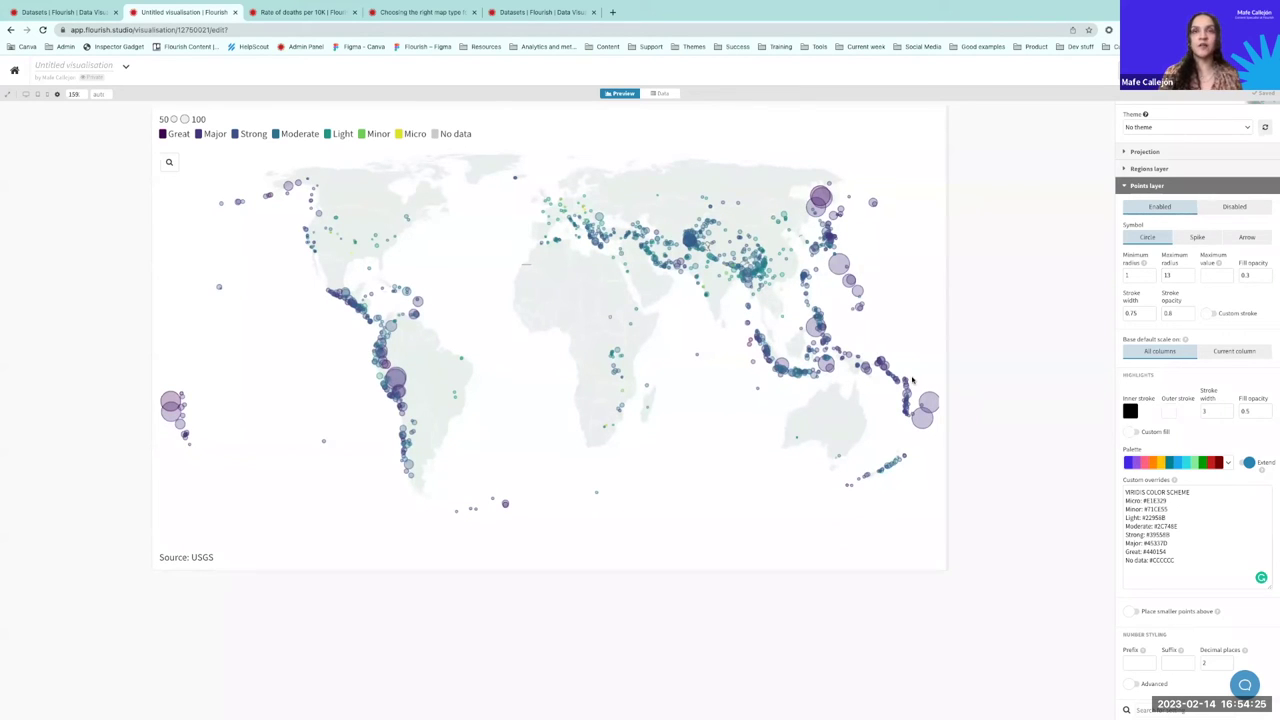
mouse_move(928, 400)
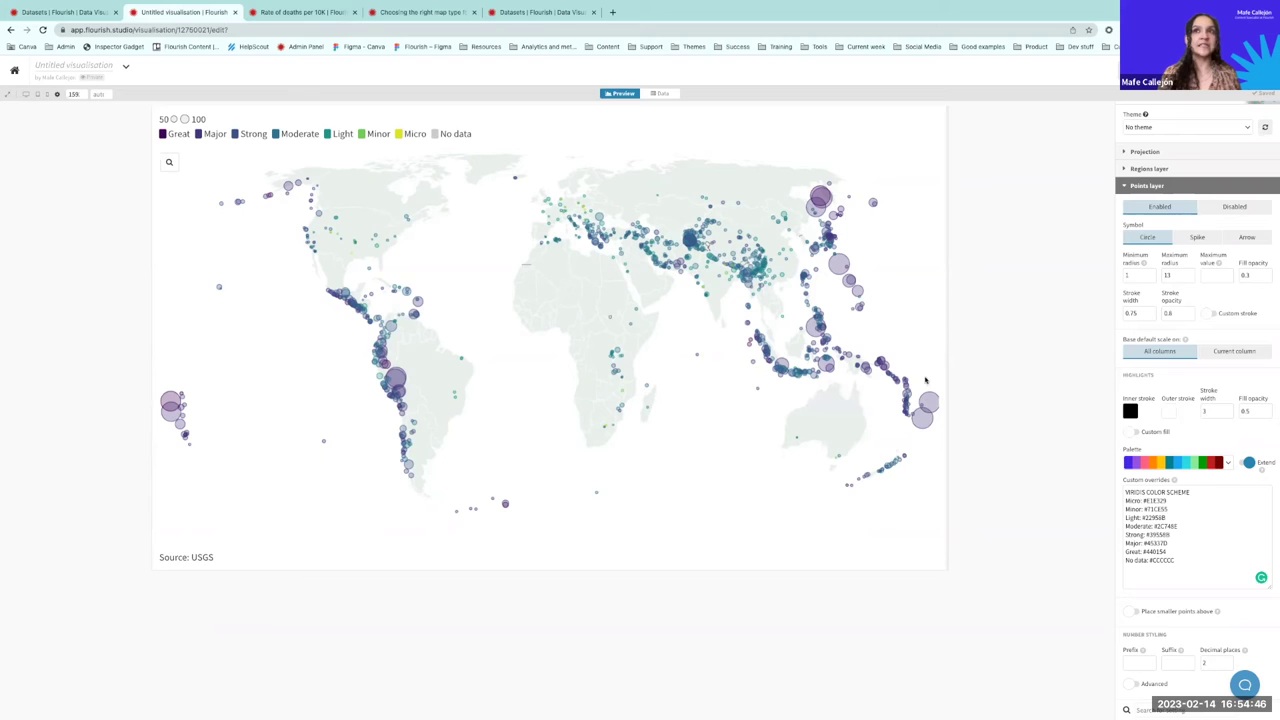
Step: Set the legend's overall orientation to horizontal so the size and color legends share one row
left_click(1138, 188)
left_click(1141, 316)
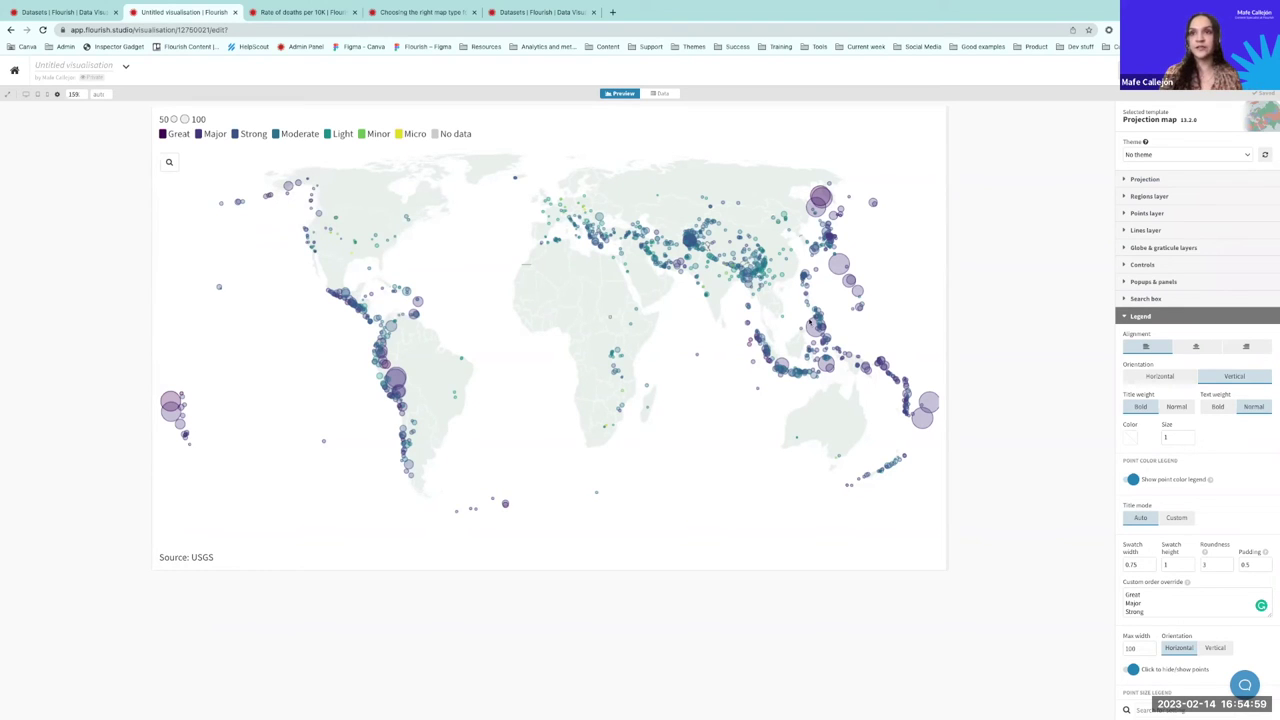
scroll(1165, 370, "down", 3)
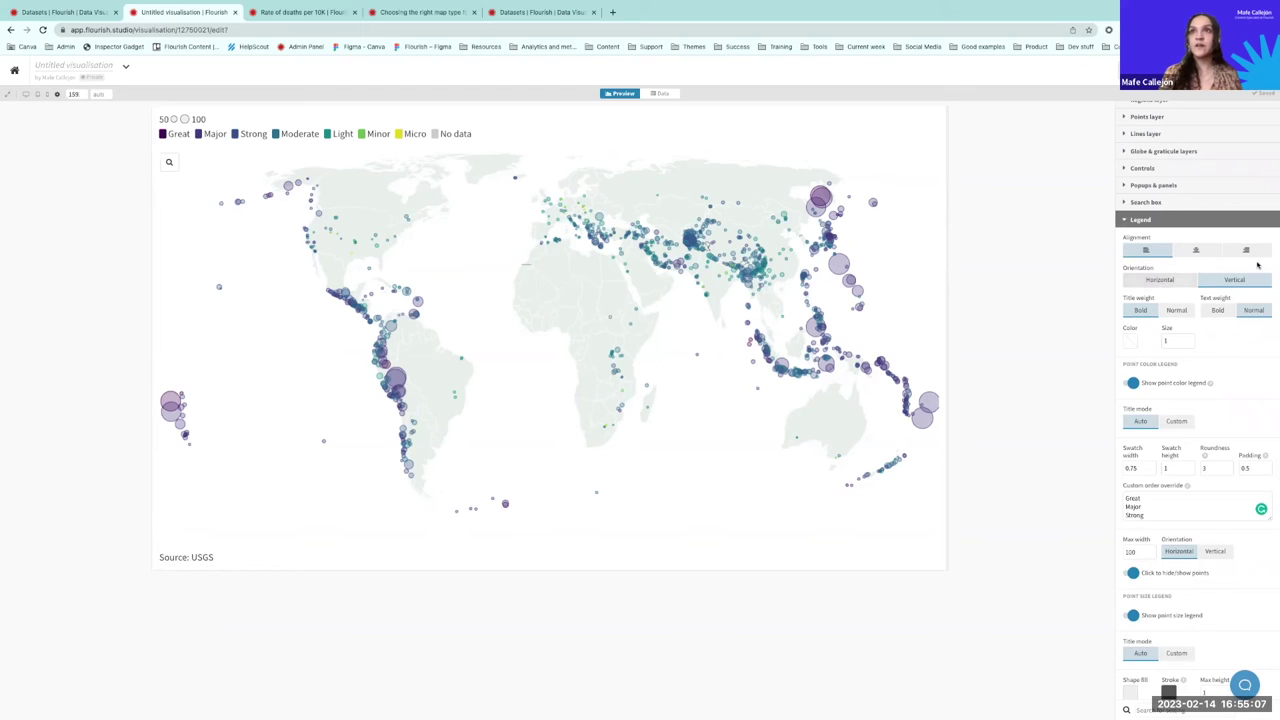
left_click(1140, 280)
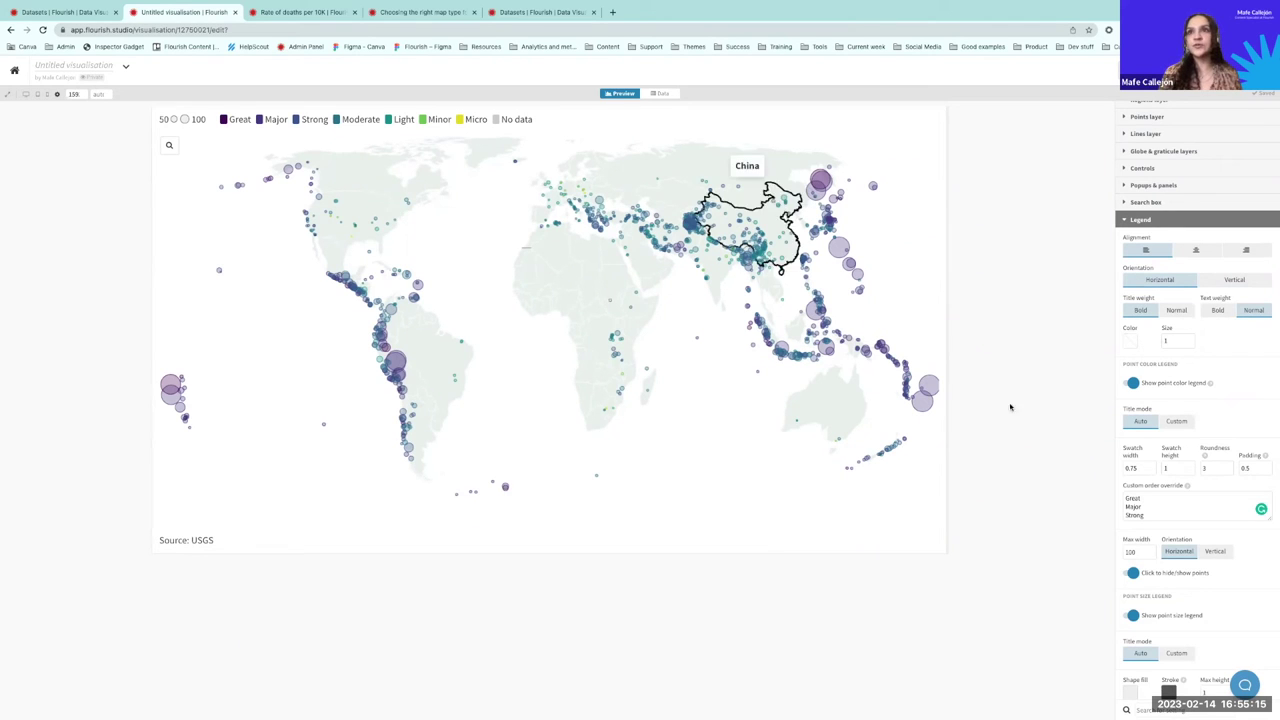
Step: Switch the point color legend to a custom title, try "Focal depth" and replace it with "Magnitude"
scroll(1173, 461, "down", 1)
left_click(1176, 404)
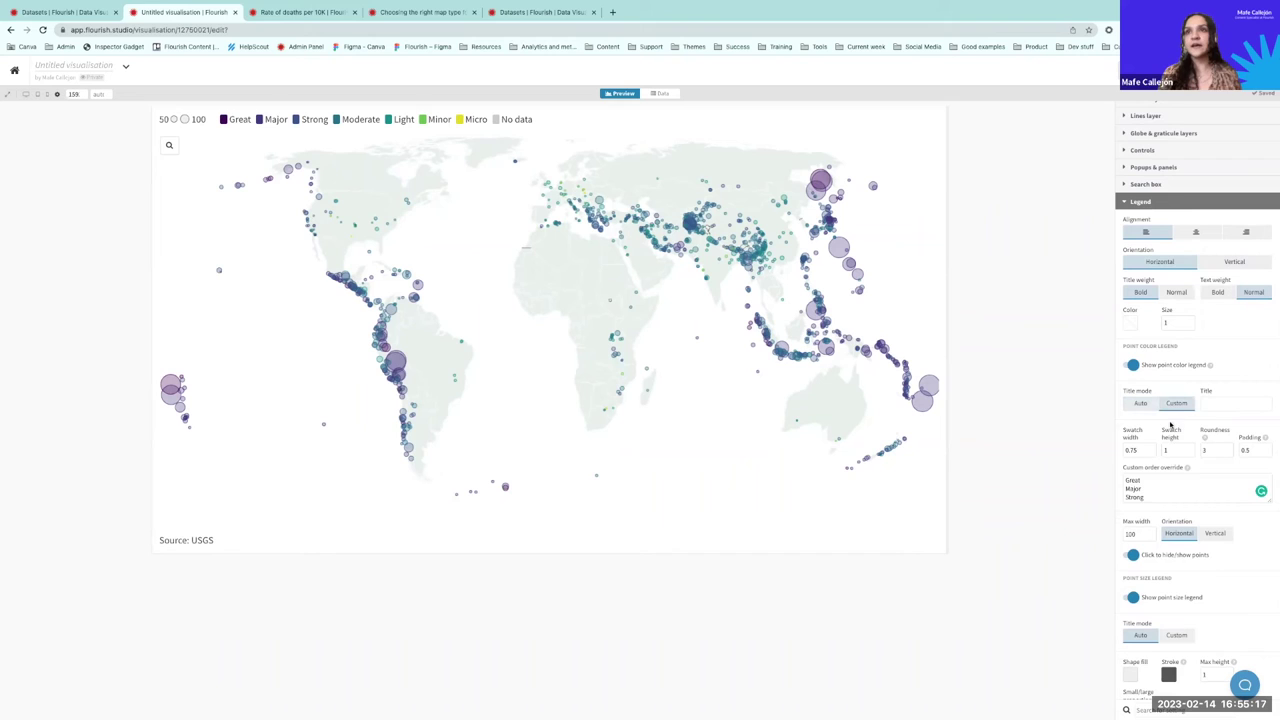
left_click(1210, 404)
type("Focal depth")
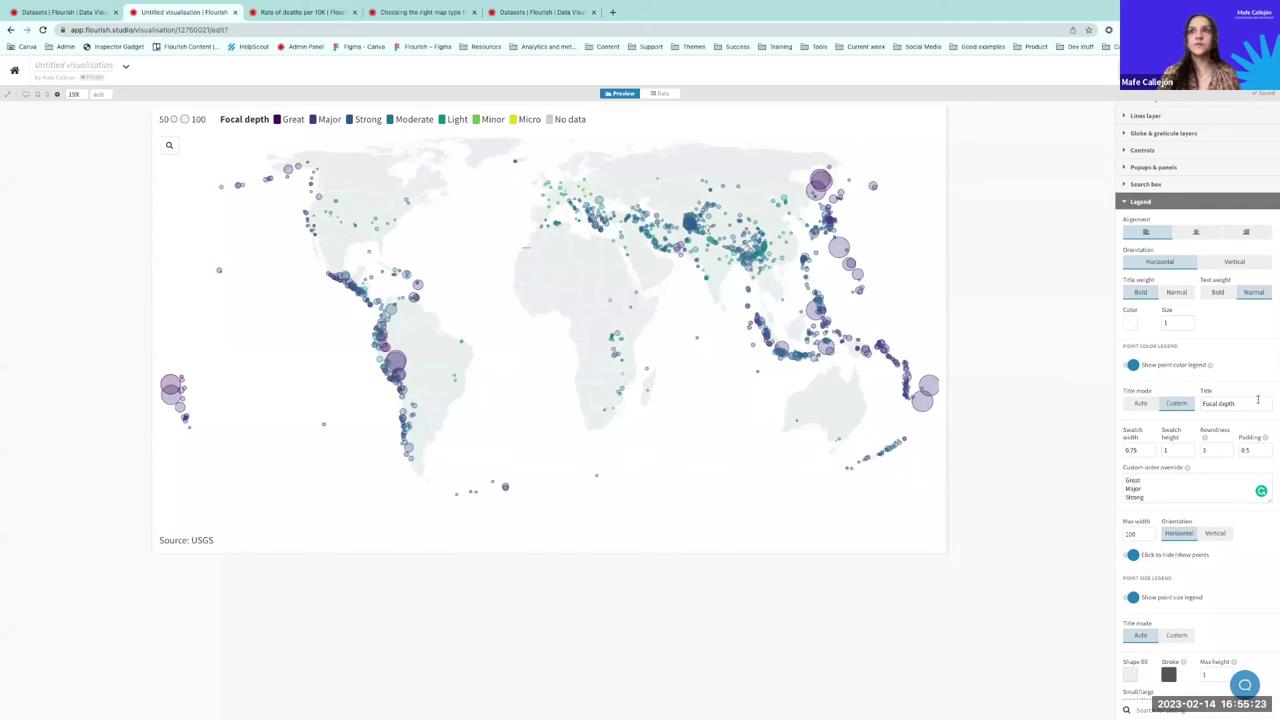
triple_click(1213, 404)
key("BackSpace")
type("Magnitude")
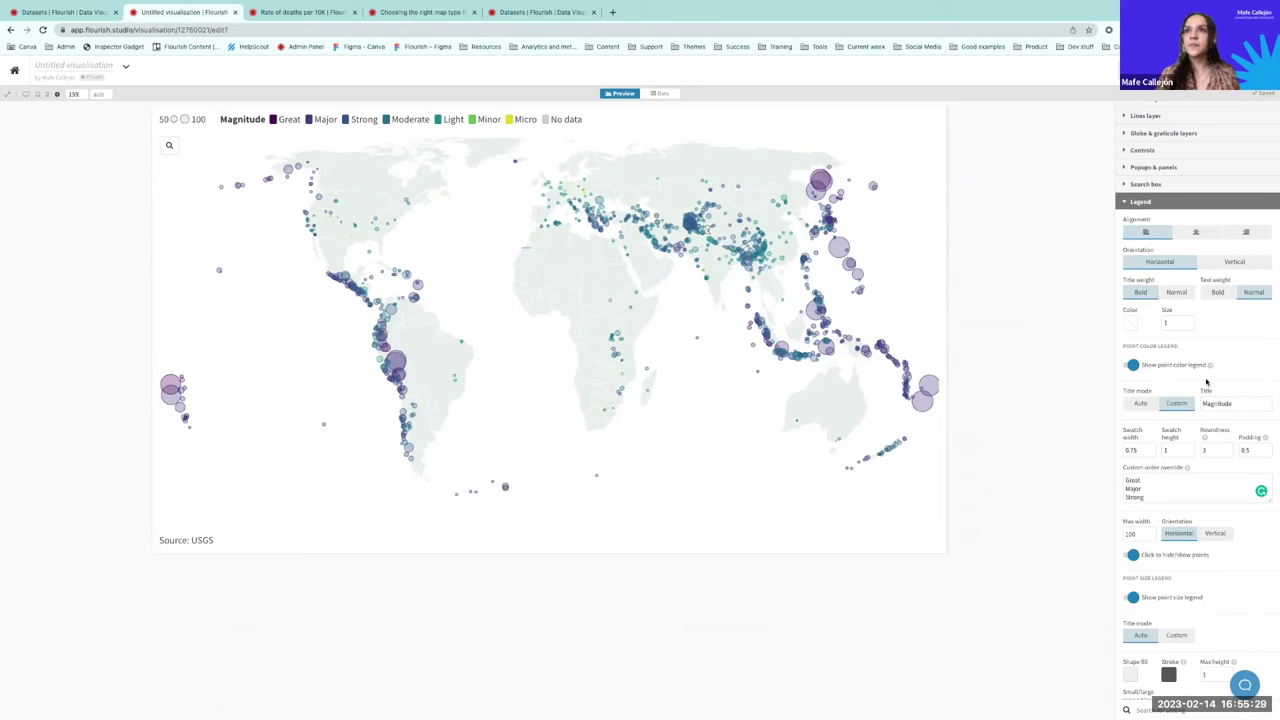
Step: Give the point size legend the custom title "Focal depth"
scroll(1228, 446, "down", 1)
scroll(1174, 340, "down", 4)
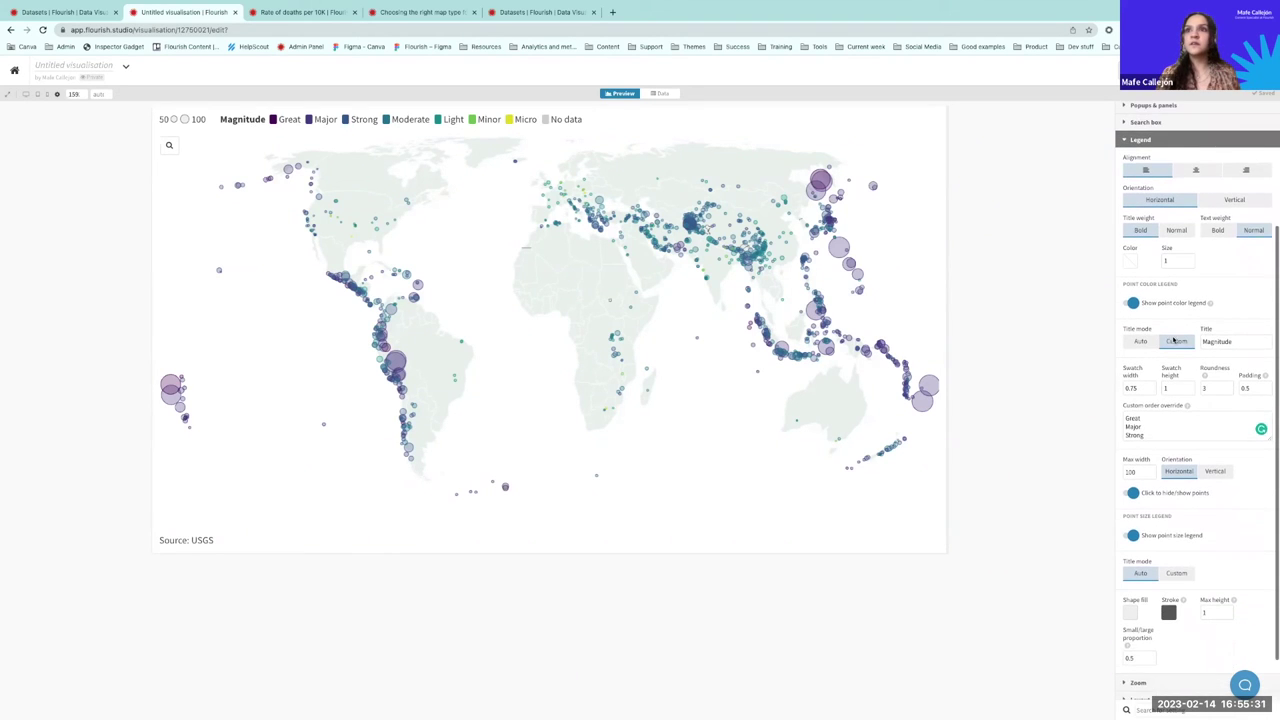
left_click(1176, 499)
left_click(1205, 500)
type("Focal depth")
left_click(1073, 514)
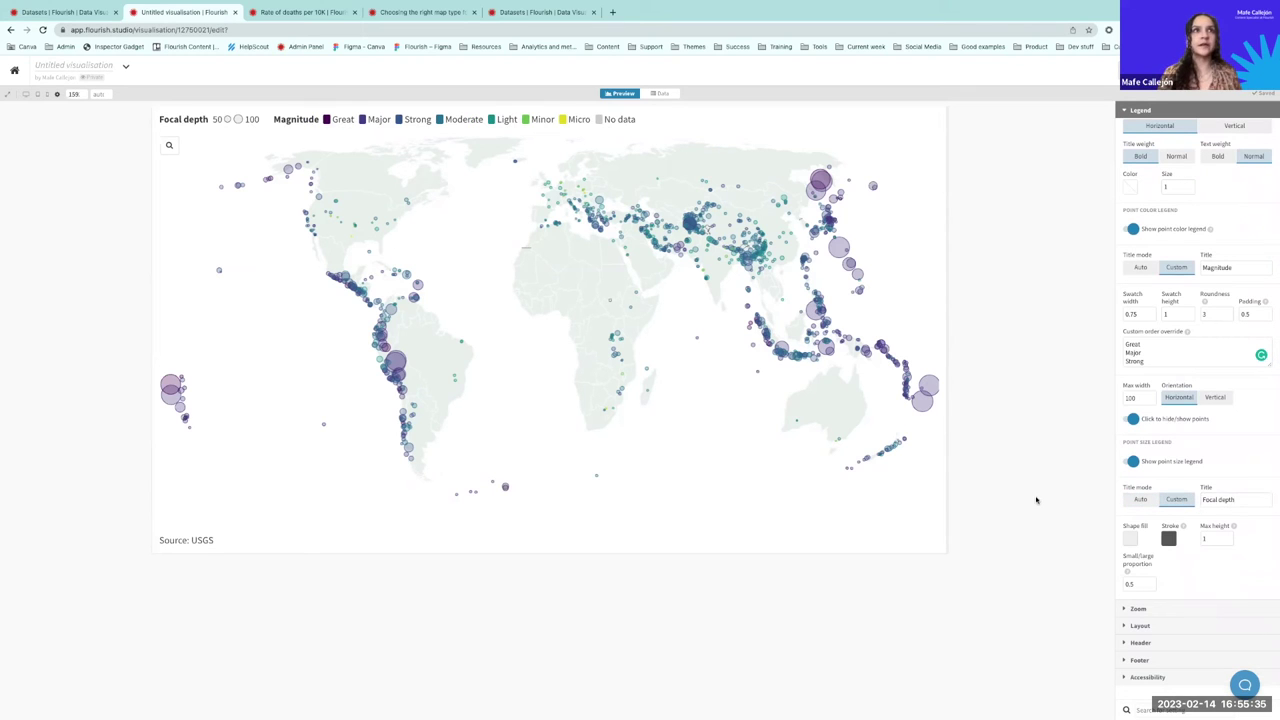
scroll(1163, 546, "down", 1)
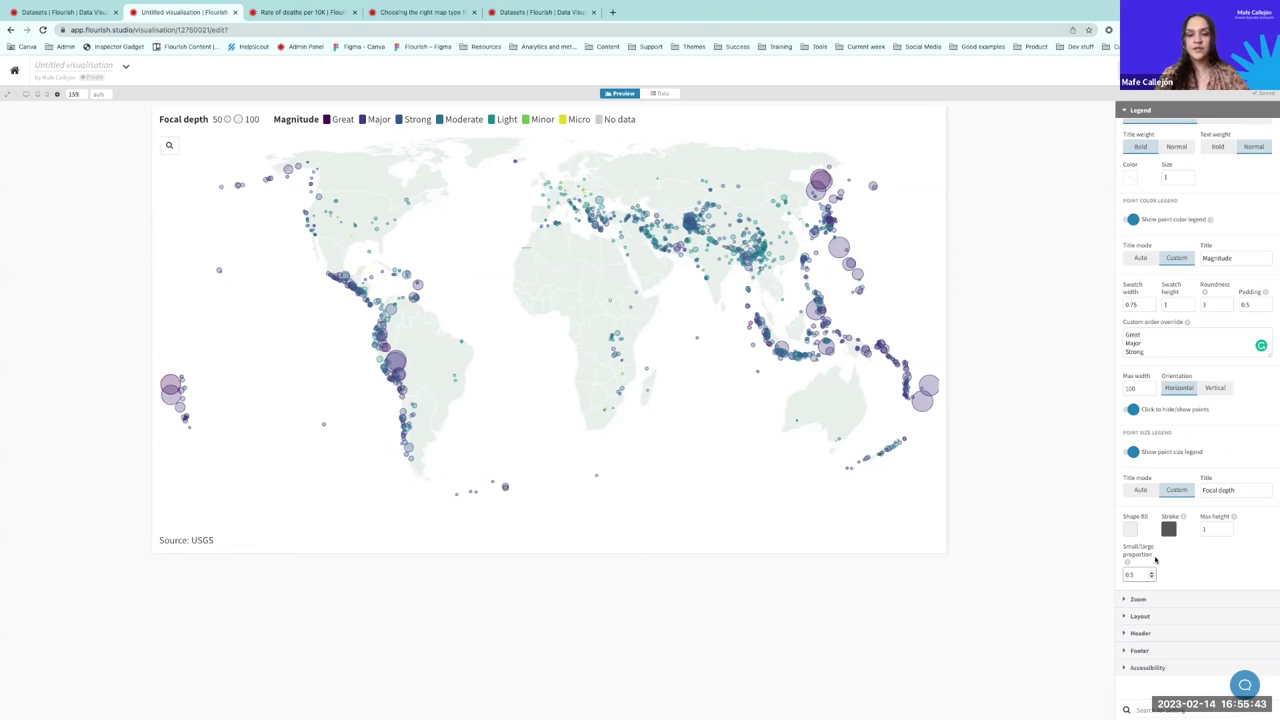
Step: Set the point size legend's small/large proportion to 0.1 and close the legend settings
key("BackSpace")
type("1")
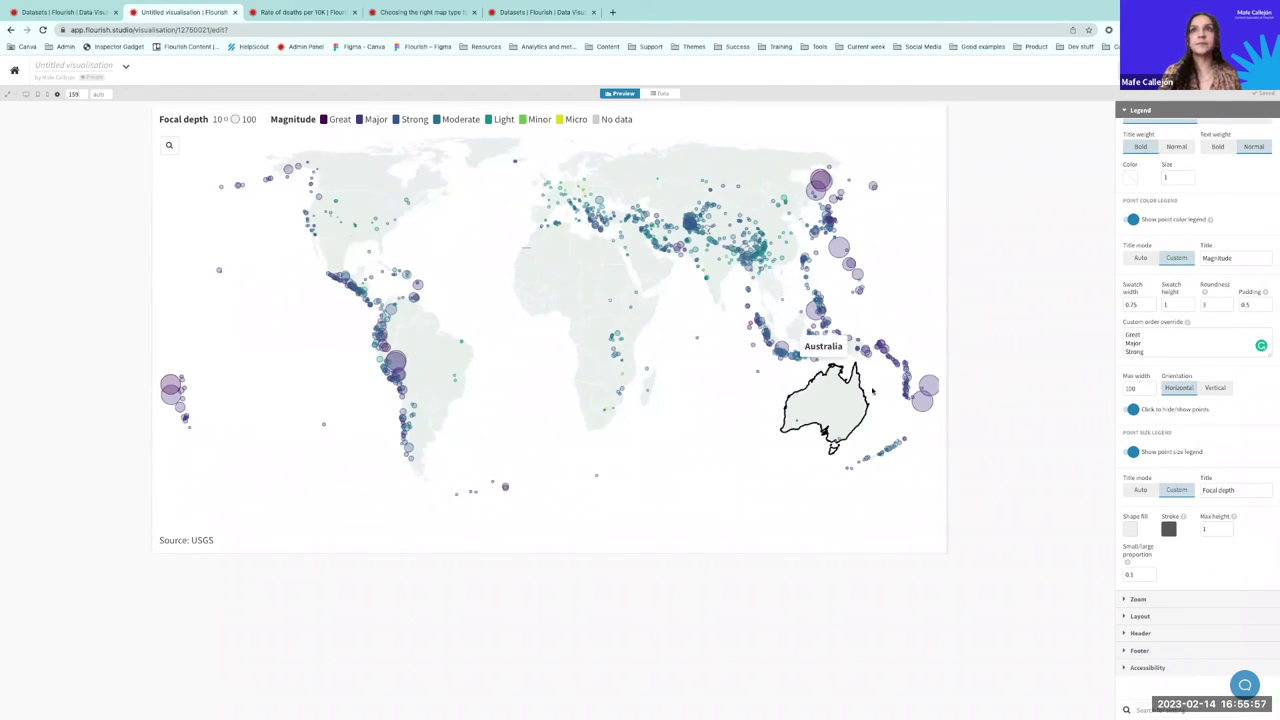
scroll(1198, 251, "up", 2)
scroll(1198, 251, "up", 2)
left_click(1138, 240)
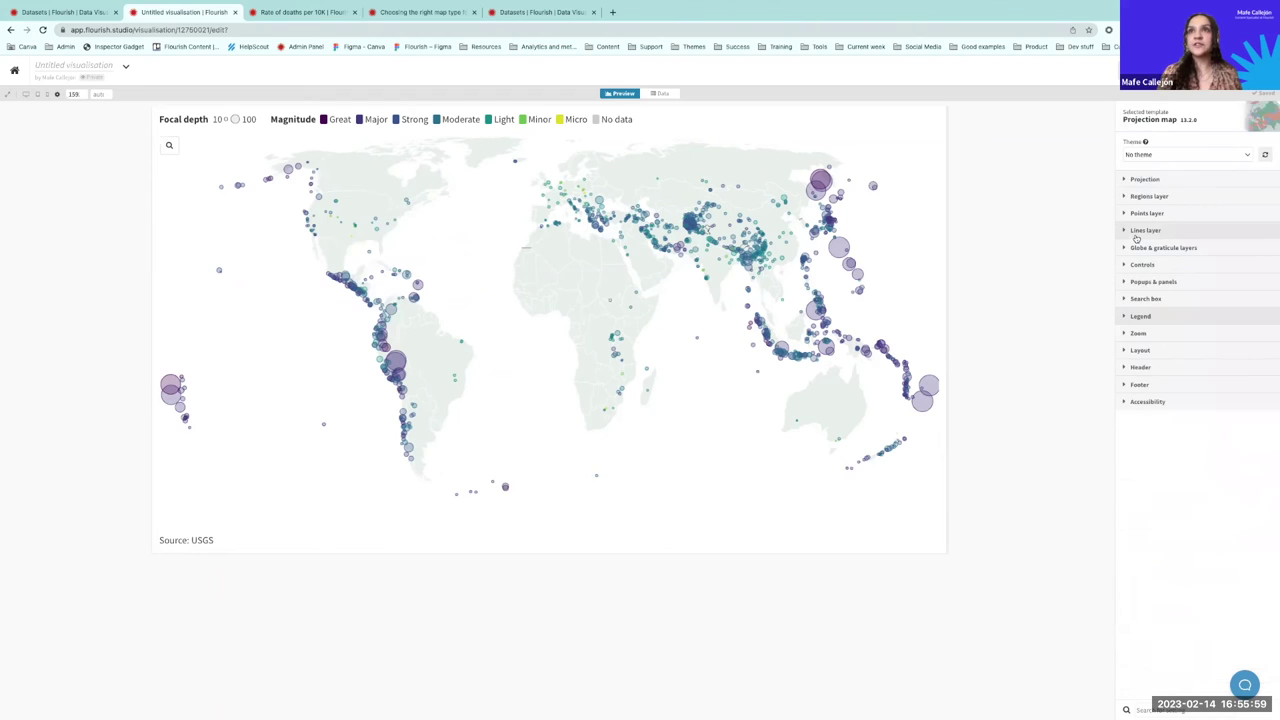
Step: Change the fill color of the regions layer to a neutral light gray
left_click(1146, 197)
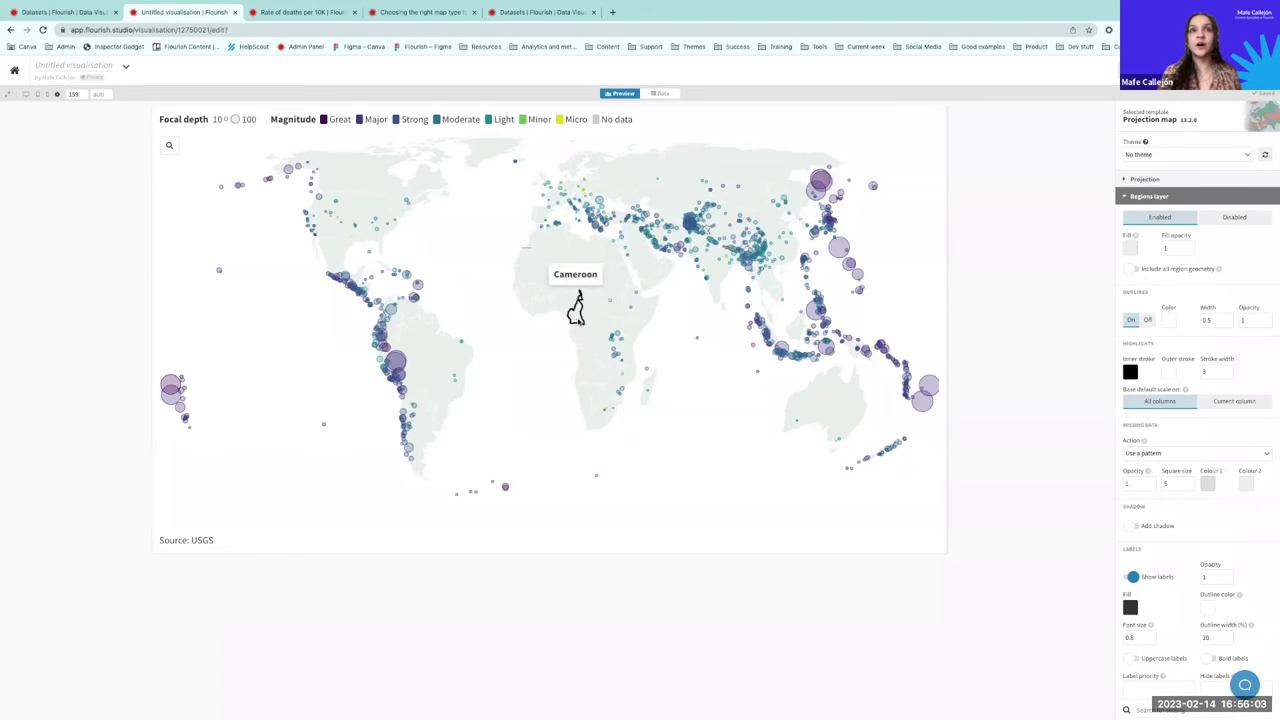
left_click(1131, 248)
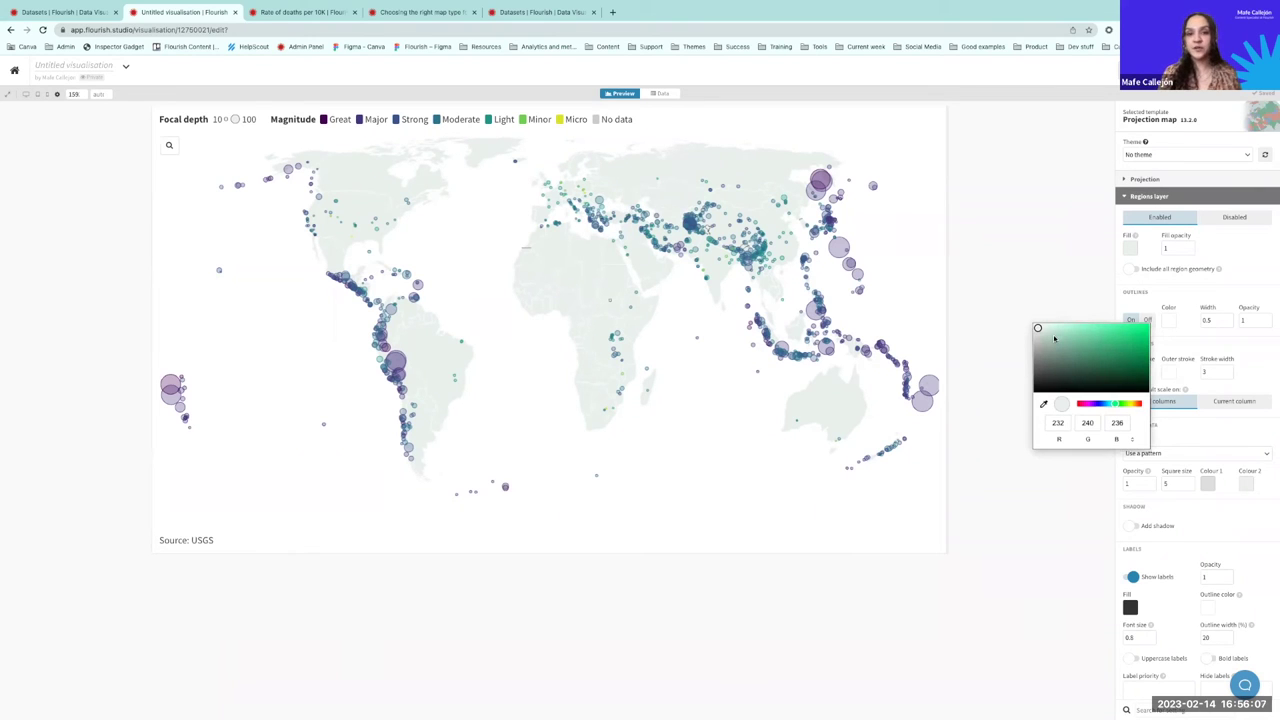
left_click(1044, 338)
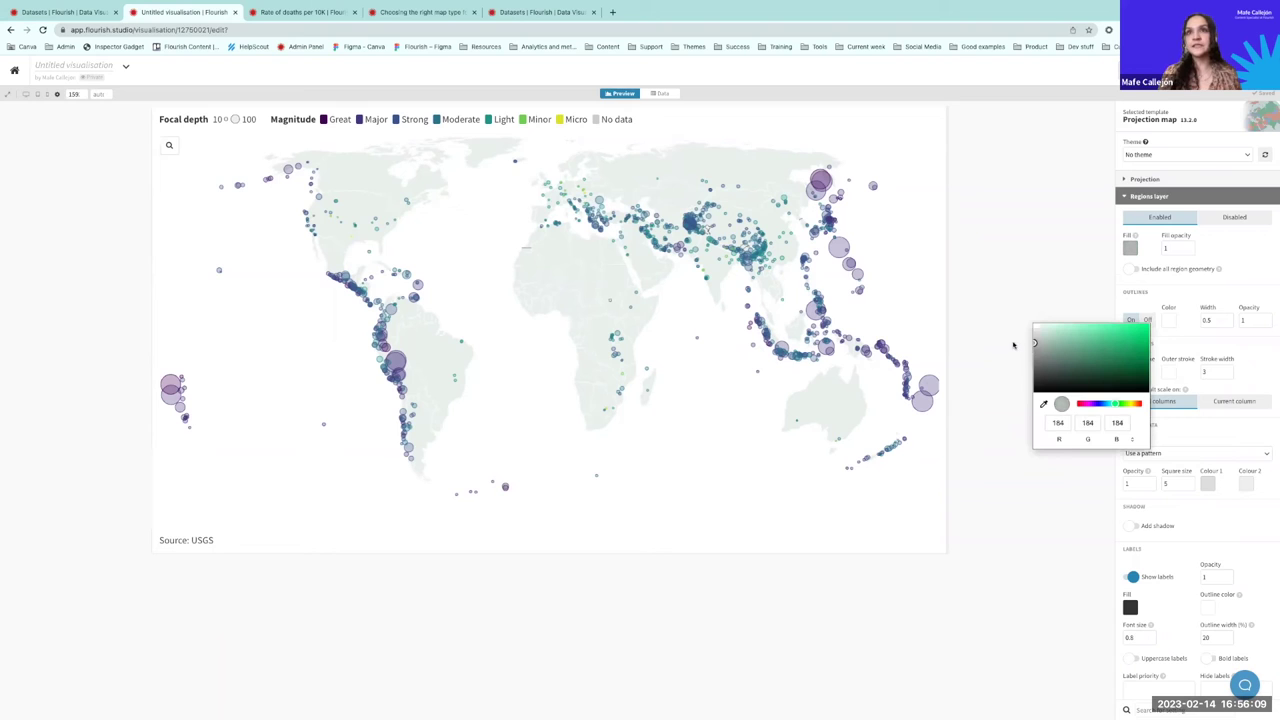
left_click(1015, 298)
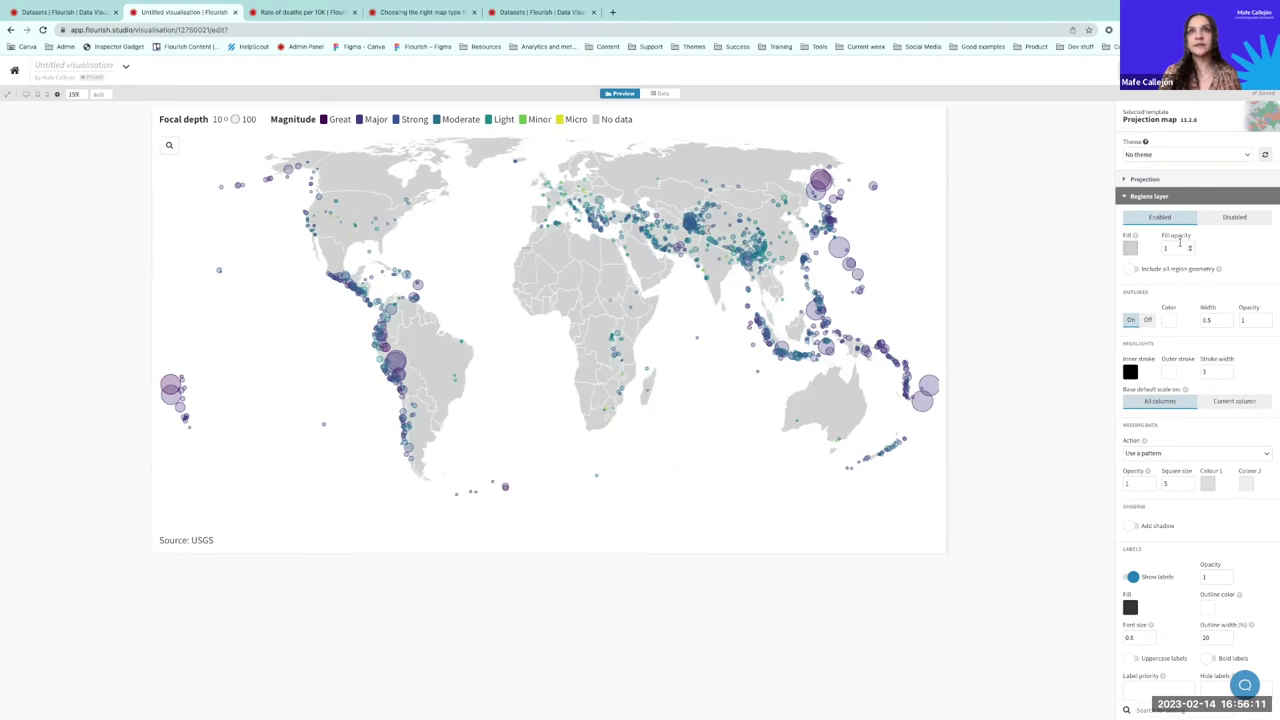
left_click(1161, 197)
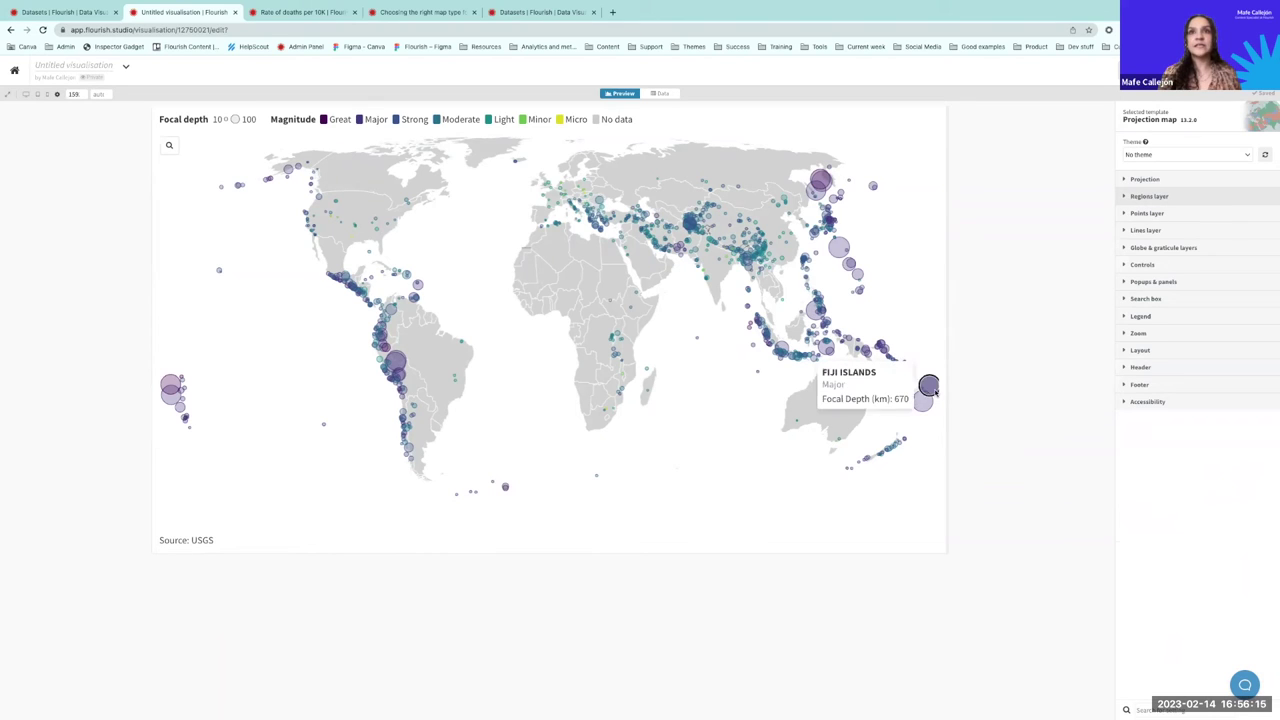
Step: Set the popups and panels for regions to None, keeping the popups for points
mouse_move(926, 402)
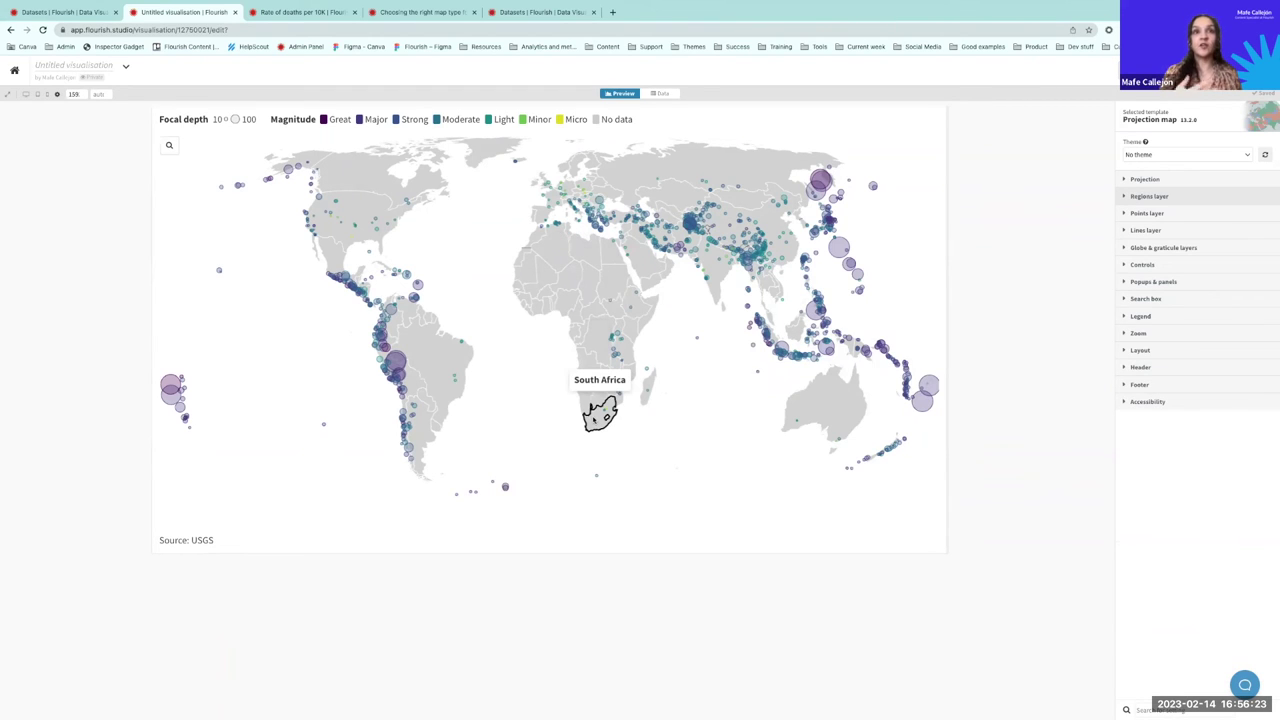
left_click(1148, 283)
left_click_drag(1133, 373, 1210, 375)
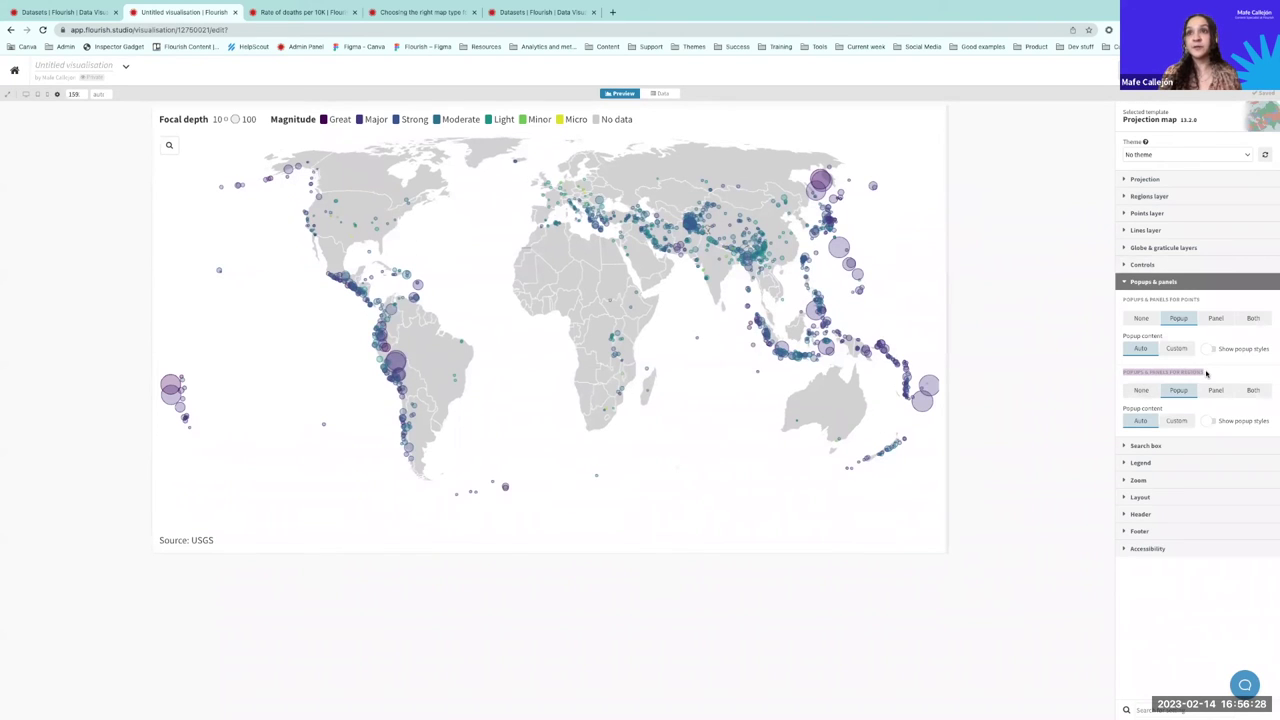
left_click(1146, 391)
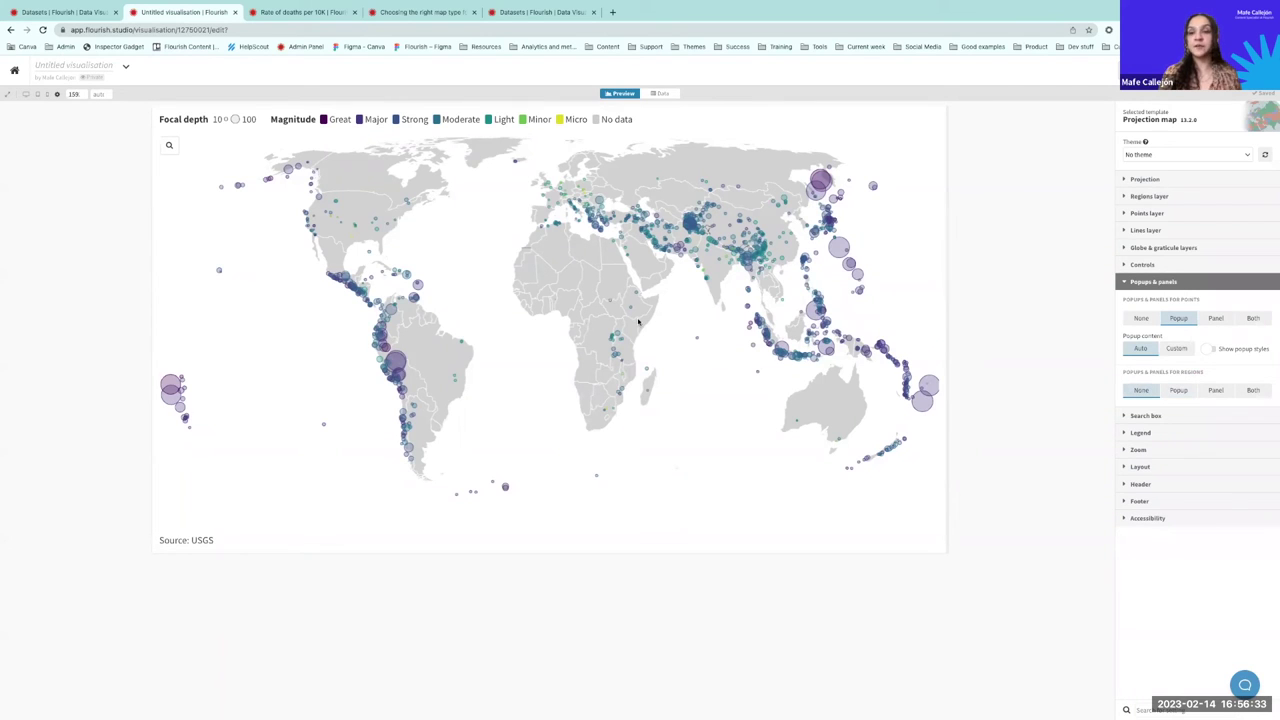
mouse_move(838, 250)
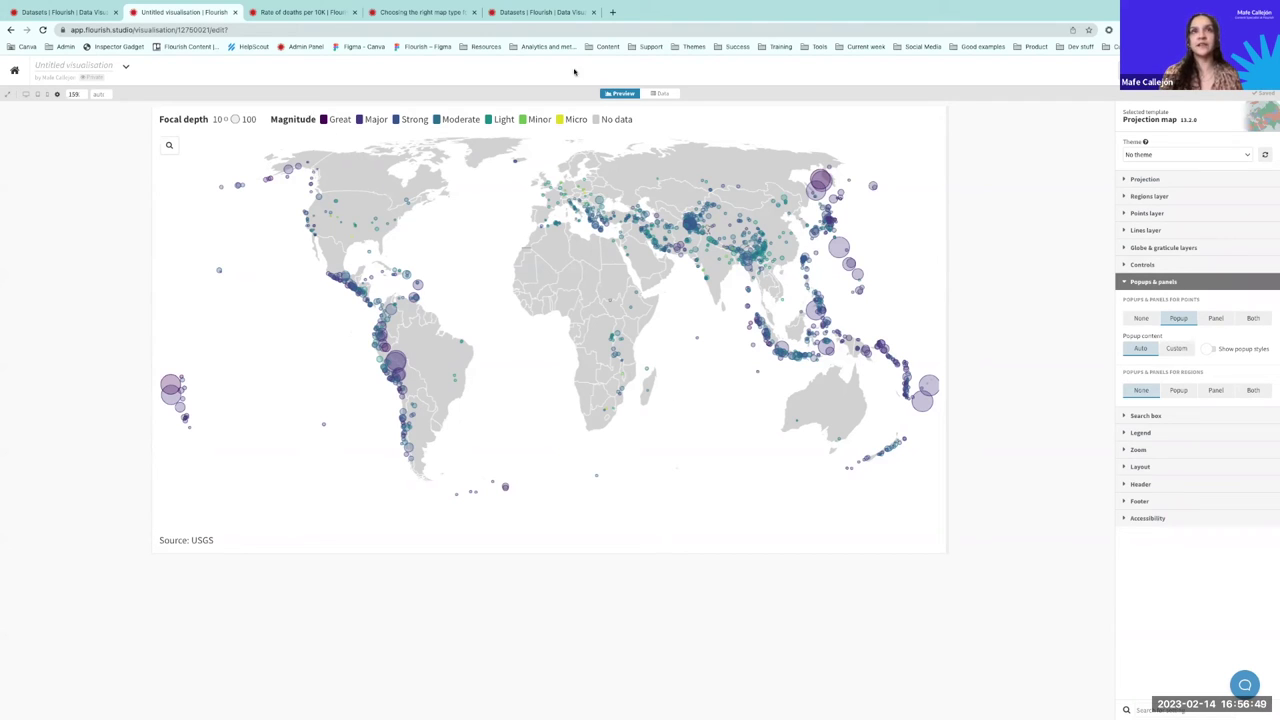
Step: Try to color the points by column H in the data sheet, and change the Mag column's data type to Text
left_click(659, 93)
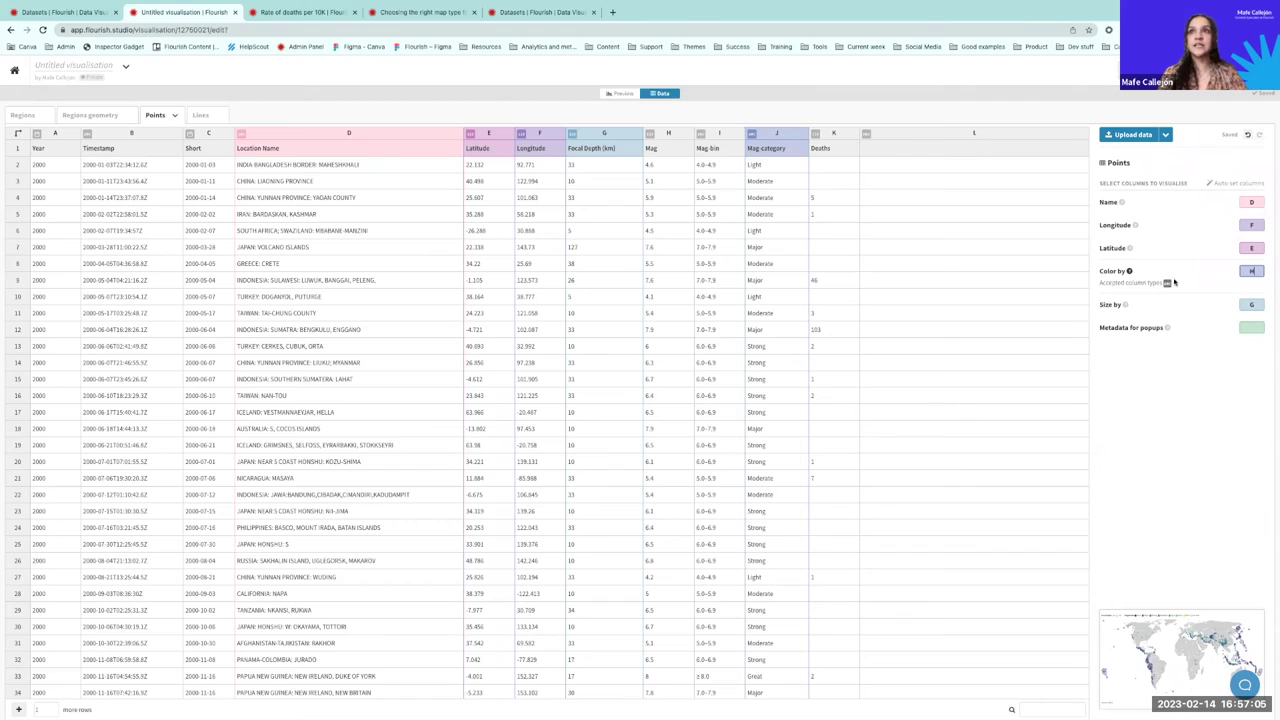
left_click(1250, 296)
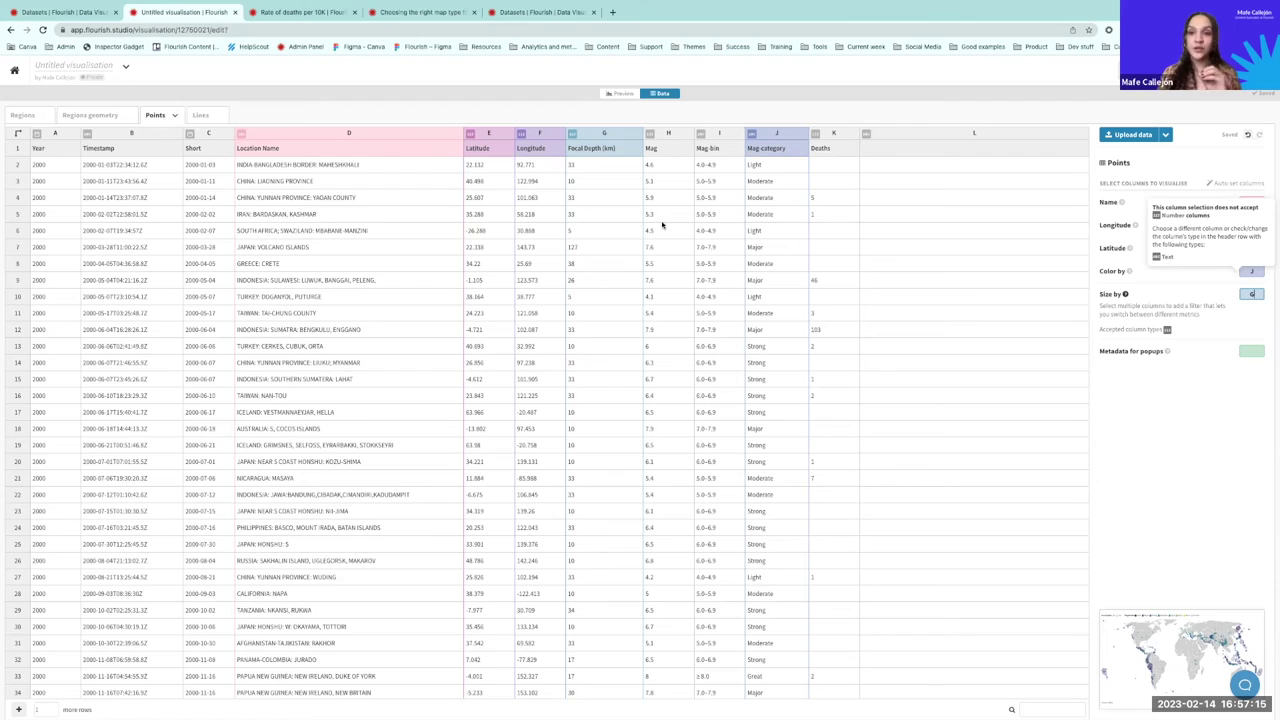
left_click(650, 135)
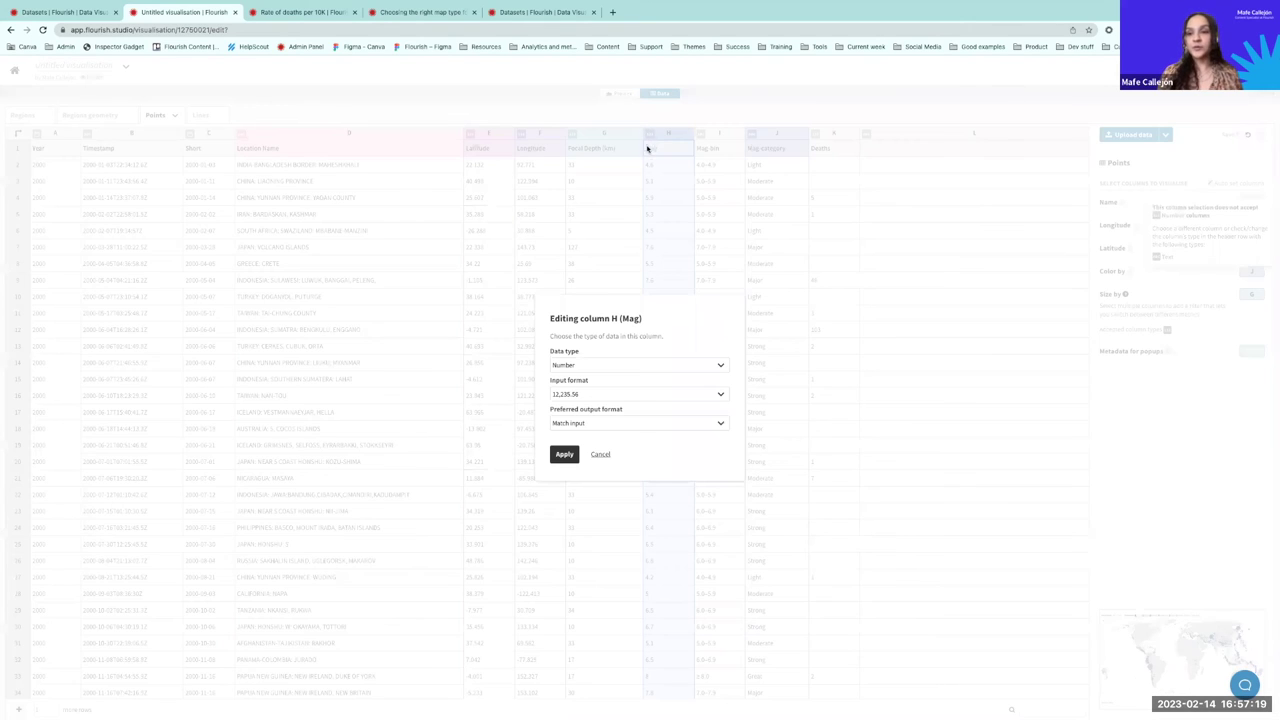
left_click(597, 366)
left_click(565, 418)
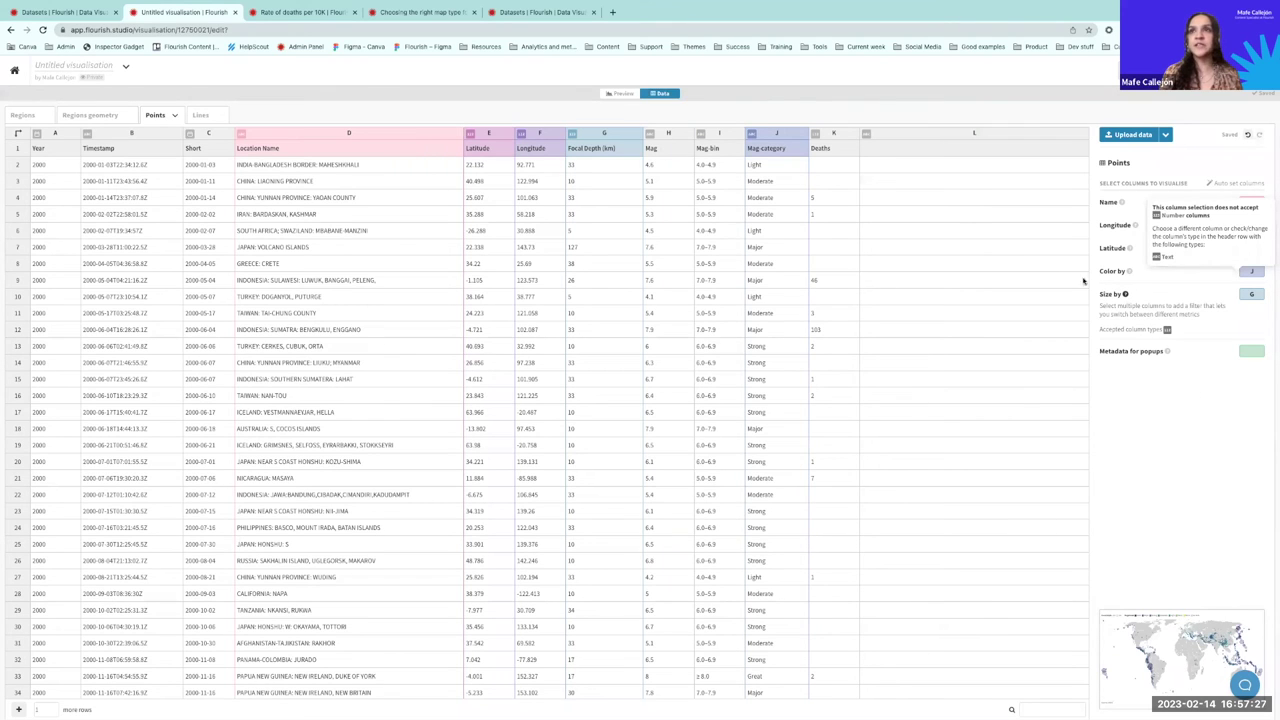
Step: Color the points by column H, look through its first magnitude values and preview the map
left_click(1252, 270)
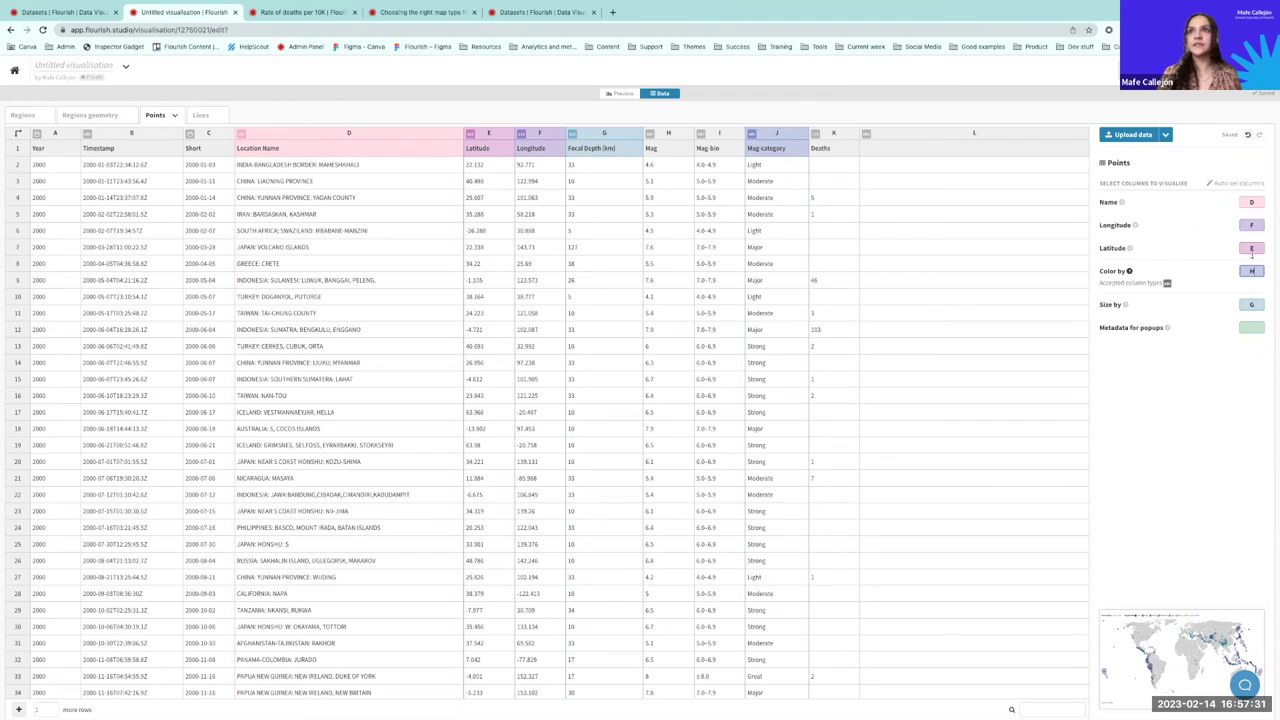
key("Return")
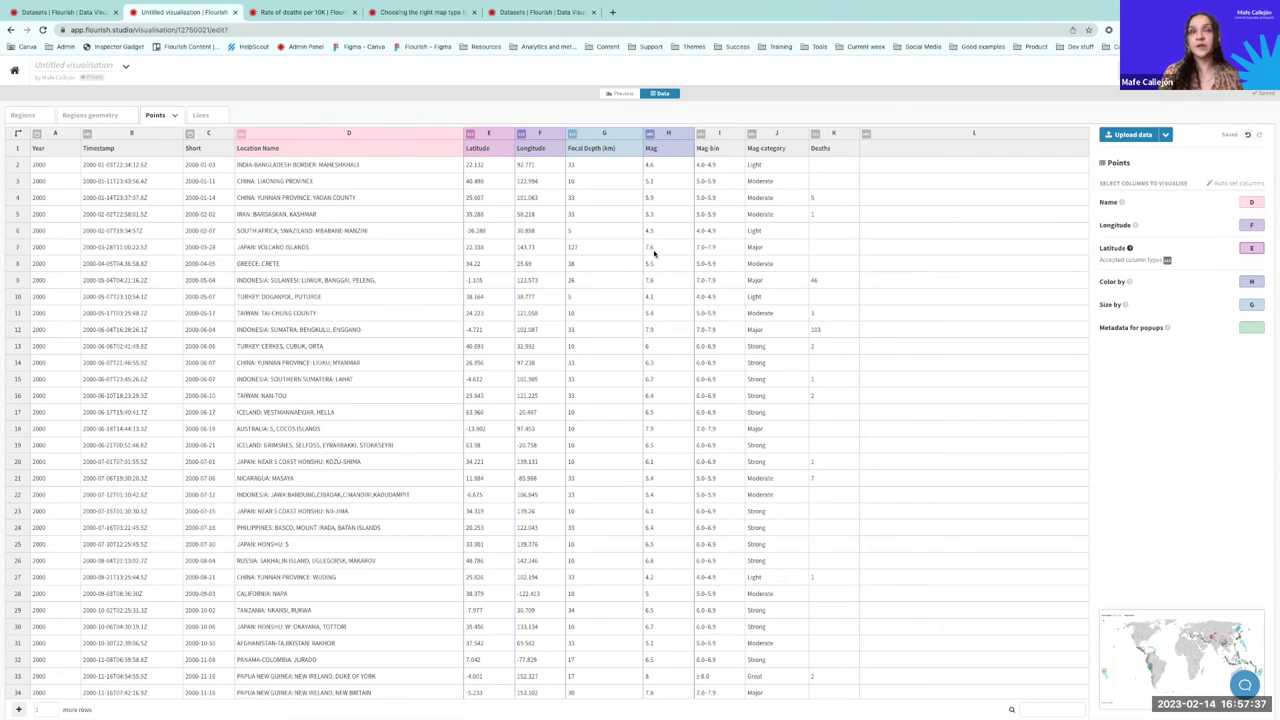
left_click(651, 164)
left_click(651, 181)
left_click(651, 197)
left_click(649, 214)
left_click(649, 230)
left_click(649, 246)
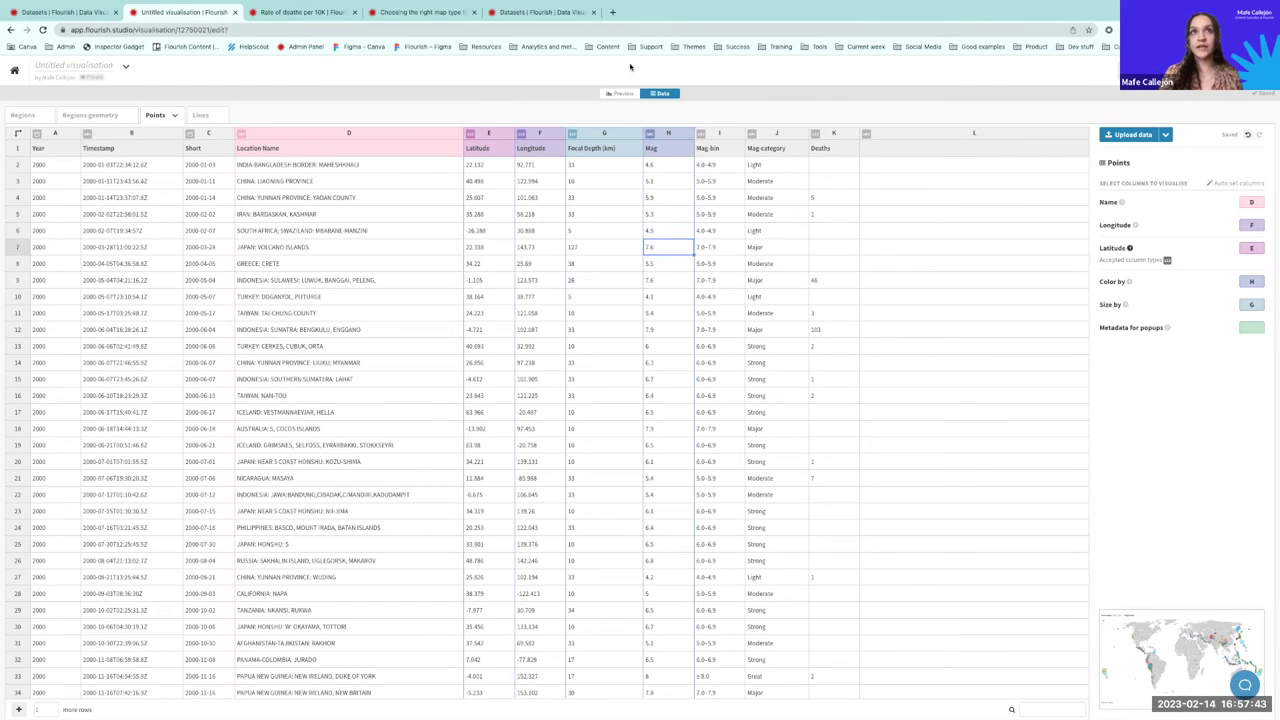
left_click(622, 94)
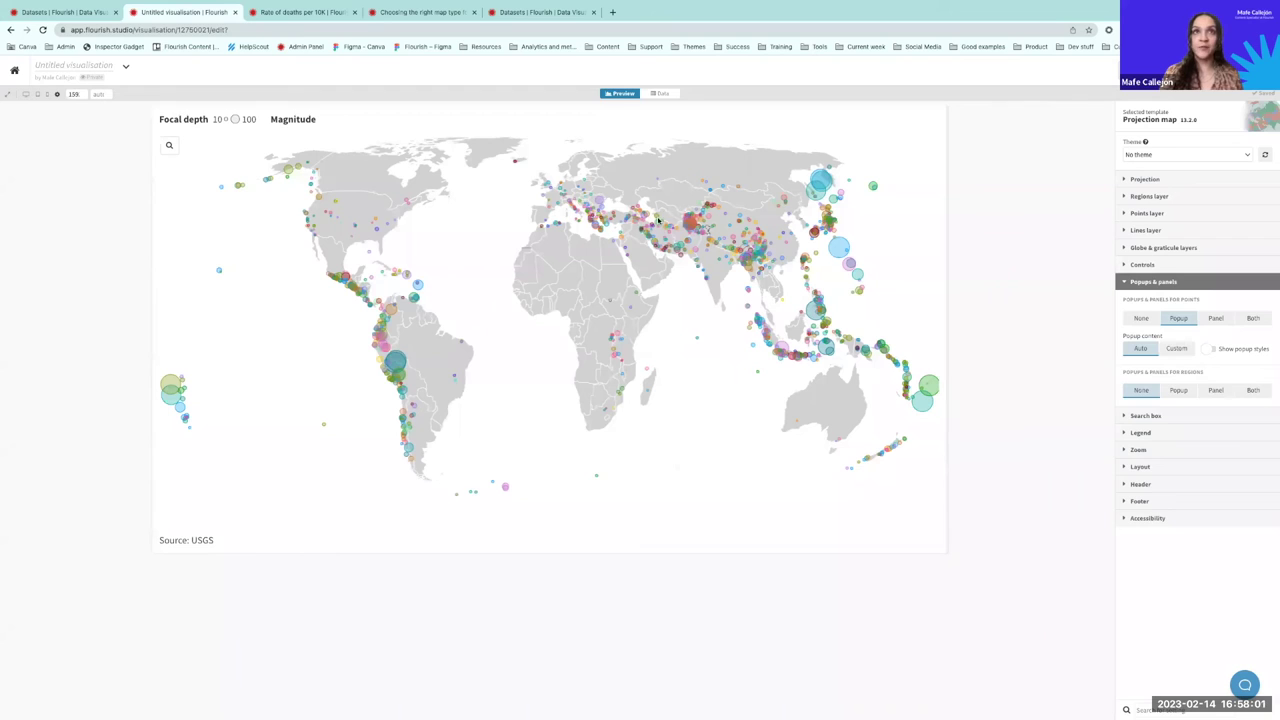
Step: Set the points' Color by column back to J and return to the map preview
left_click(661, 93)
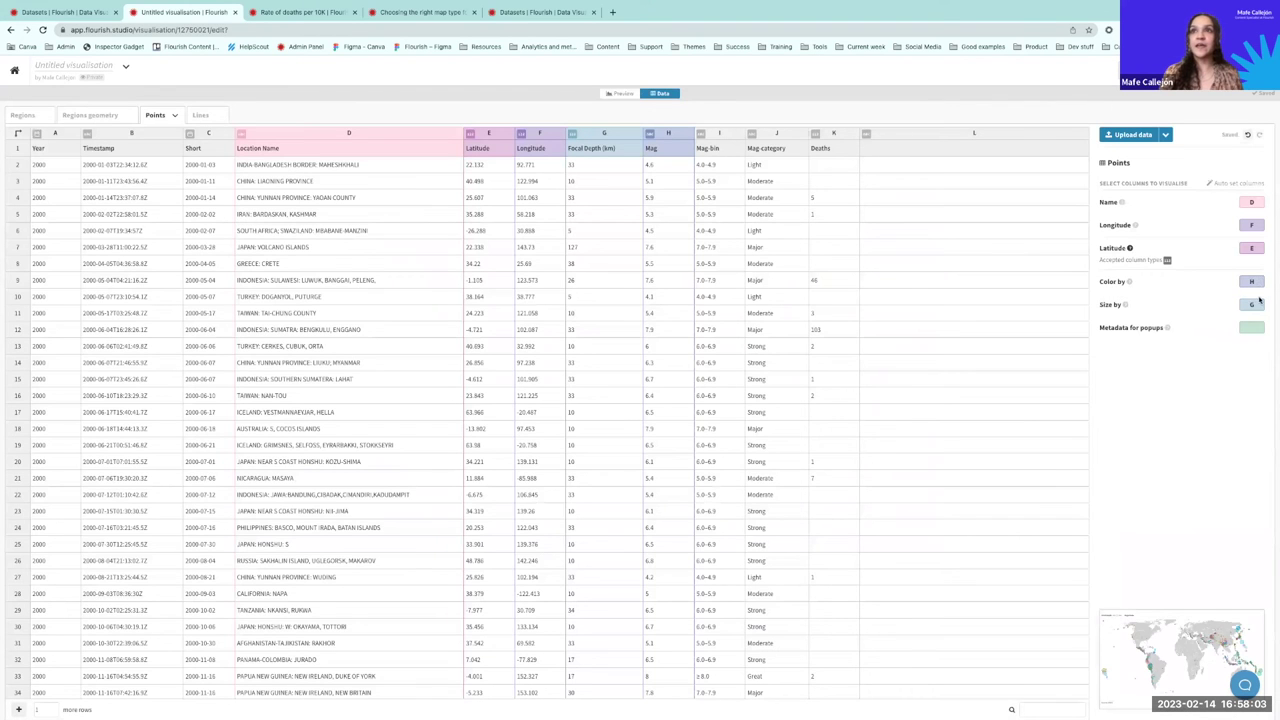
left_click(1259, 301)
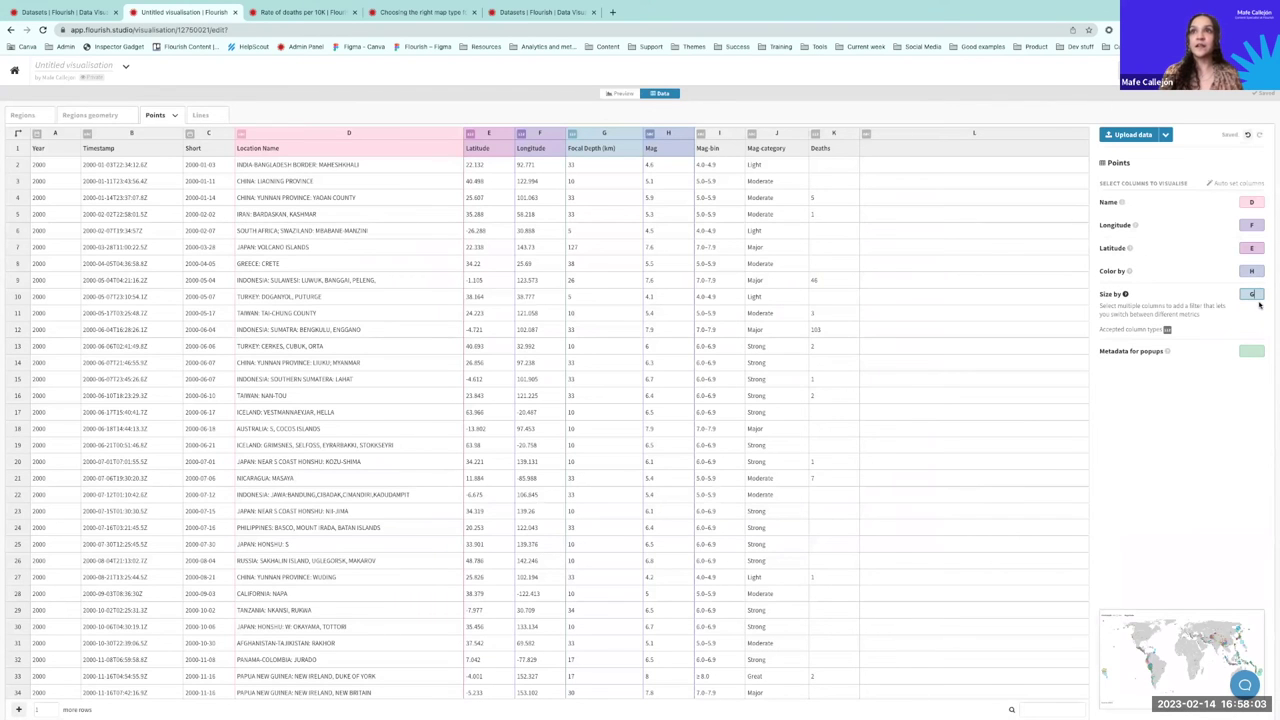
left_click(1245, 271)
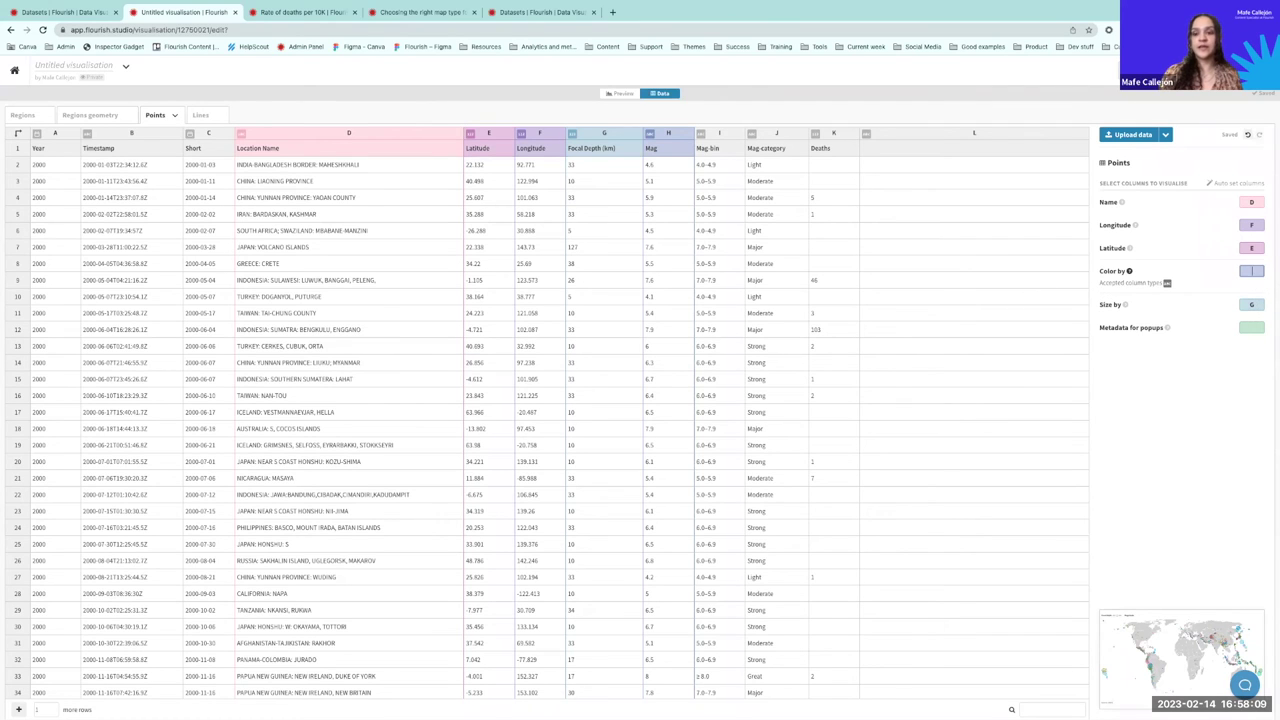
left_click(1245, 252)
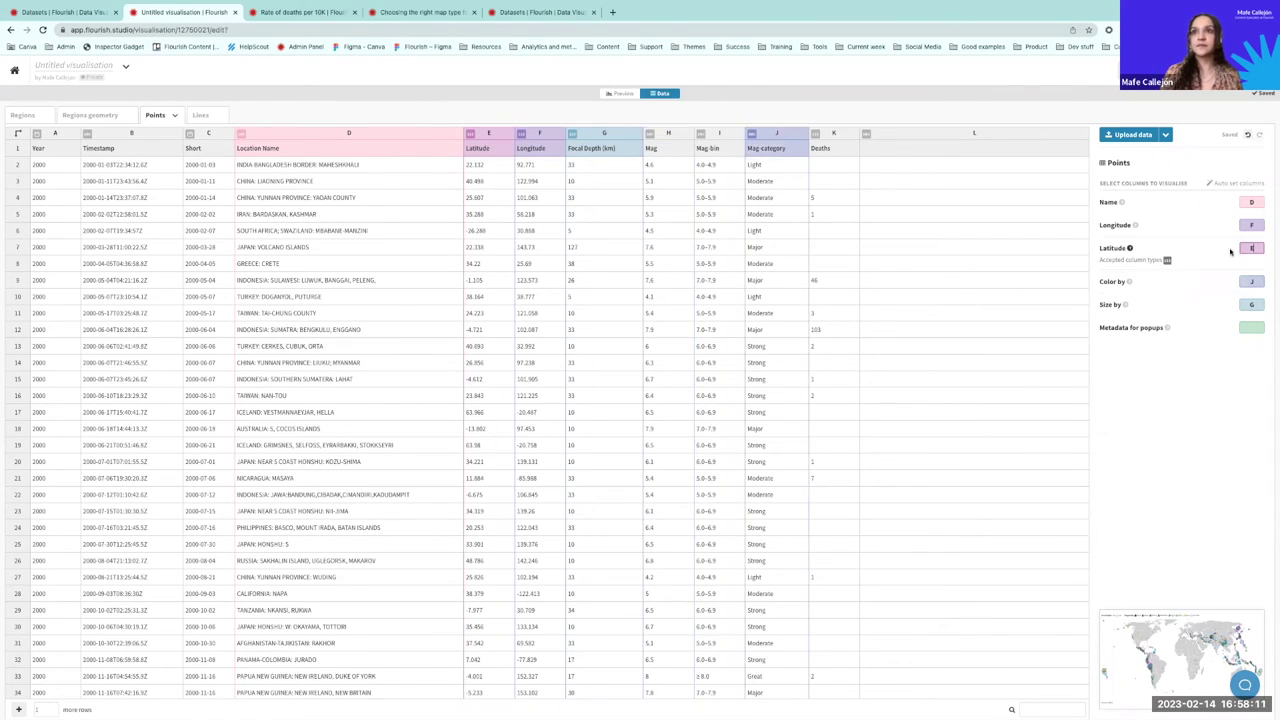
left_click(620, 93)
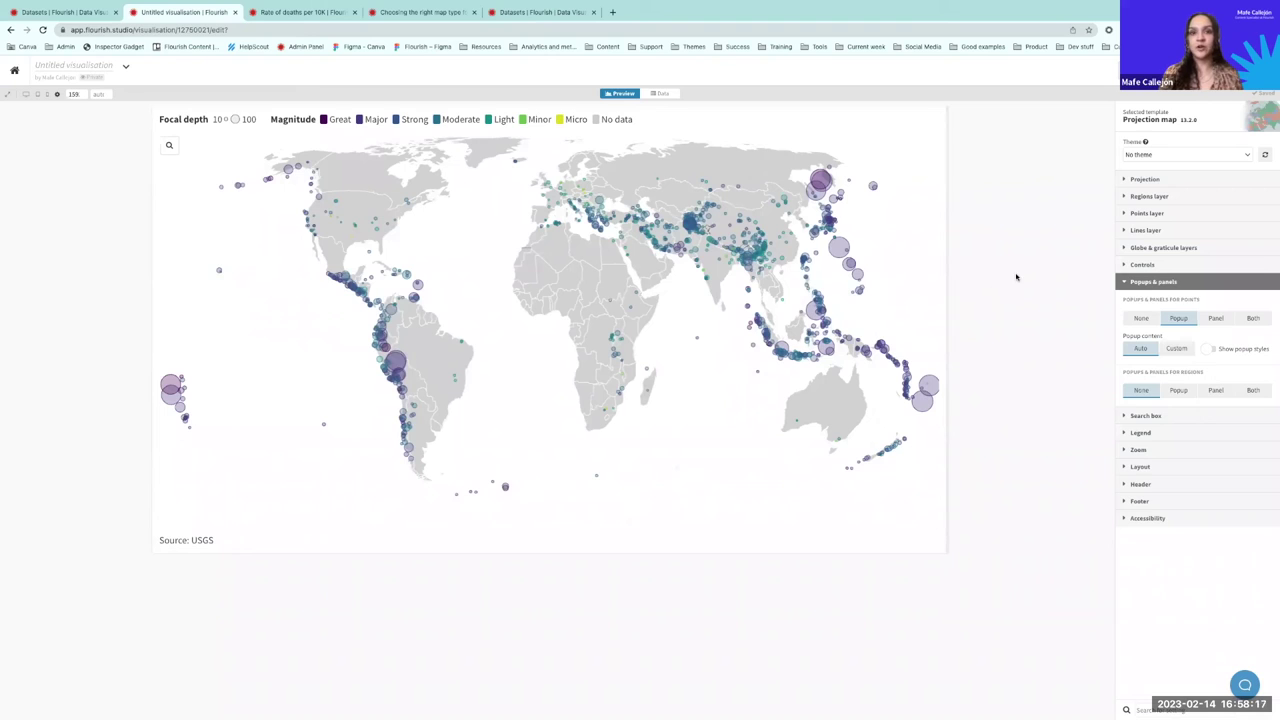
key("alt+Tab")
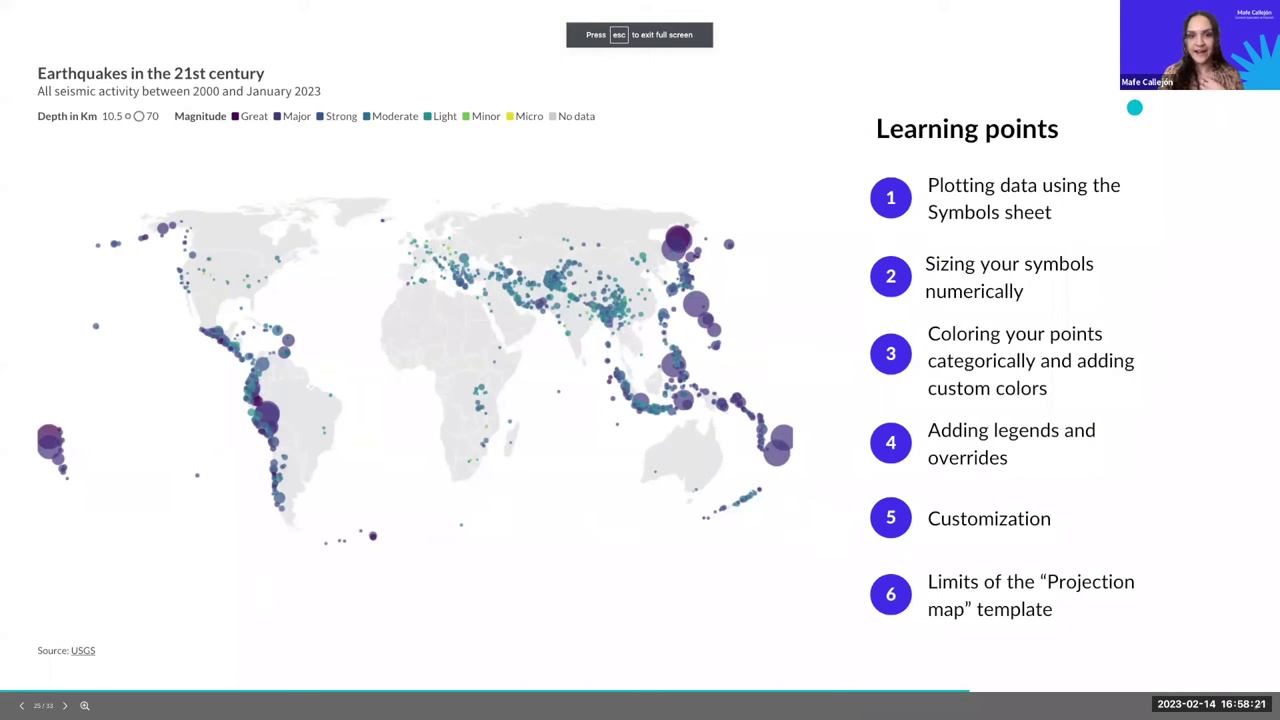
mouse_move(1007, 5)
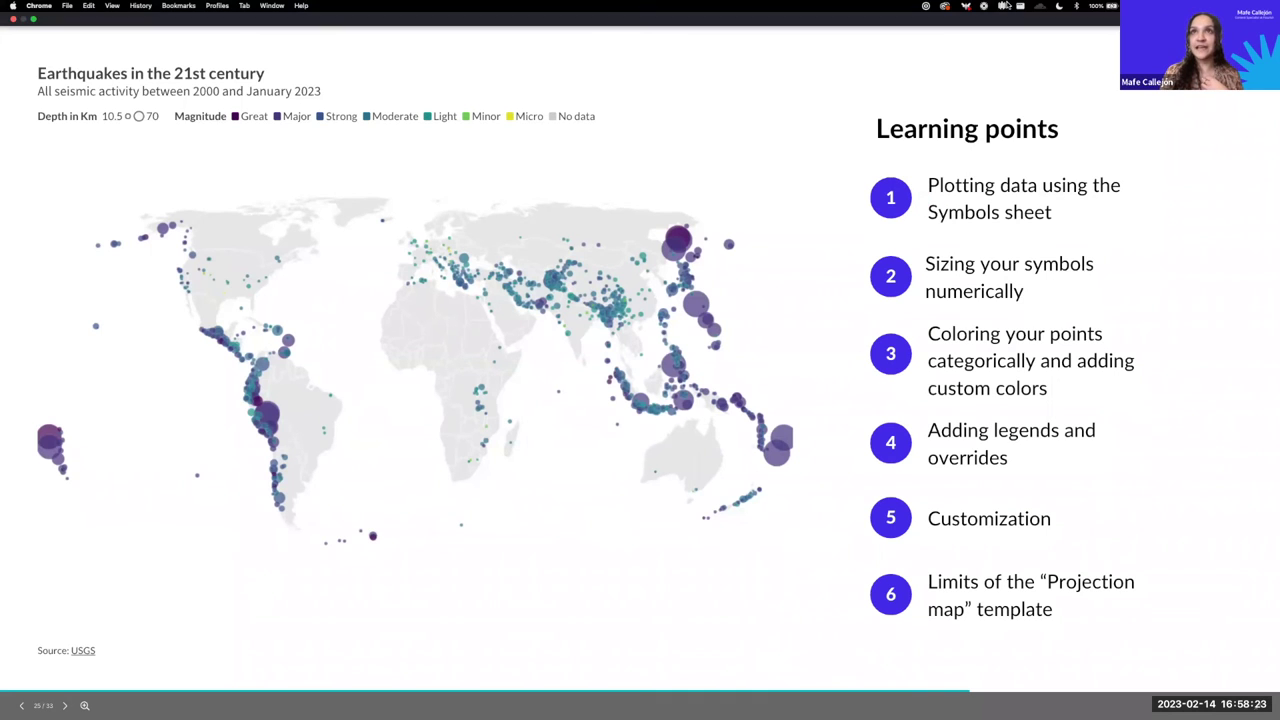
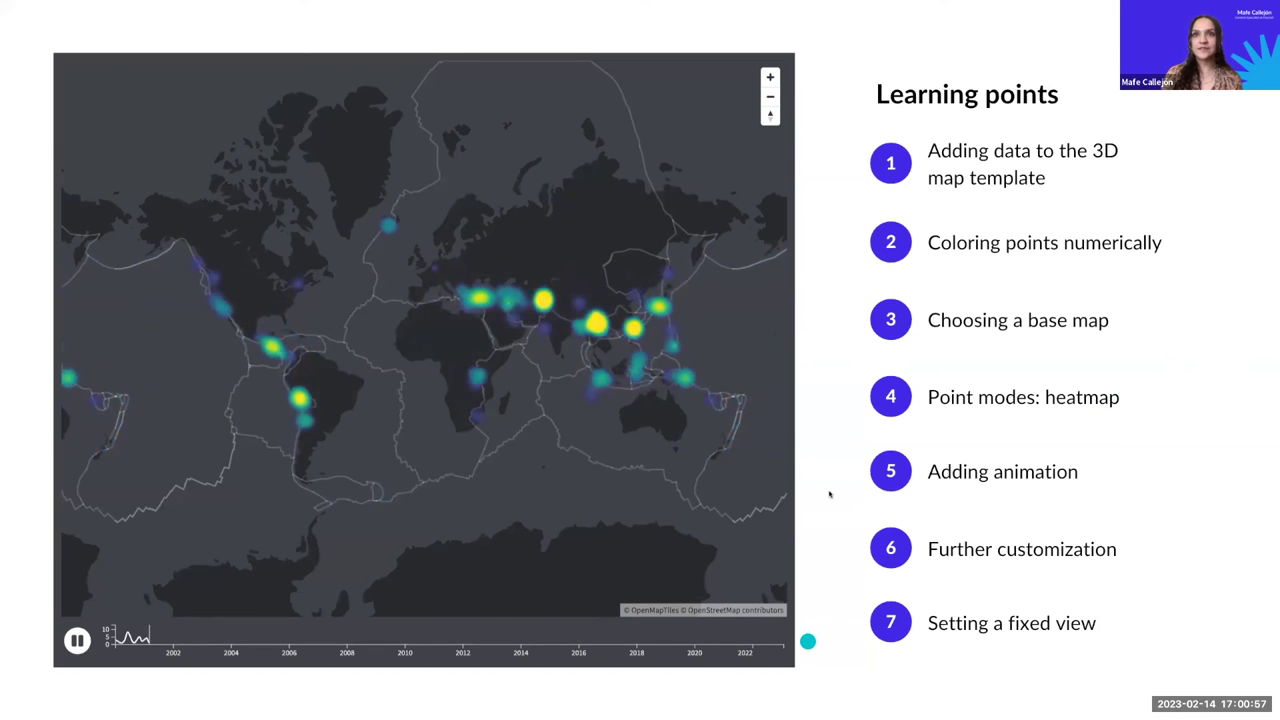
key("ctrl+Right")
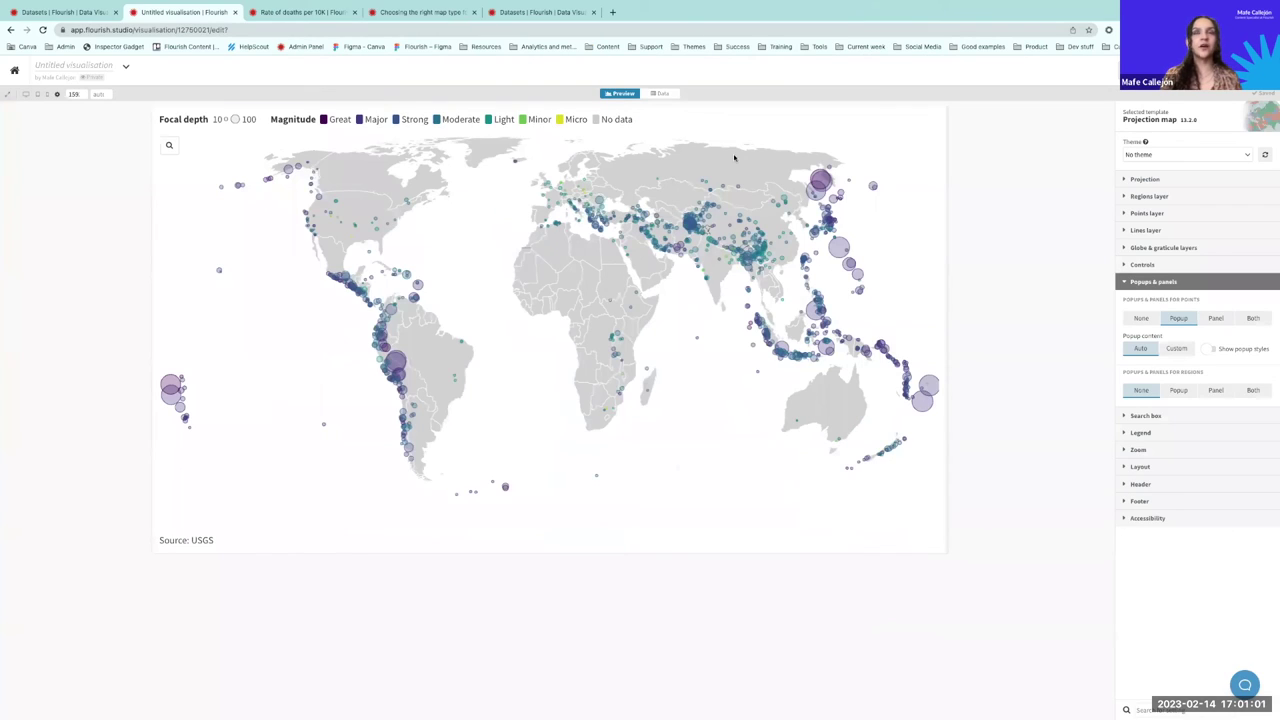
Step: Change the map projection to Orthographic
left_click(1127, 281)
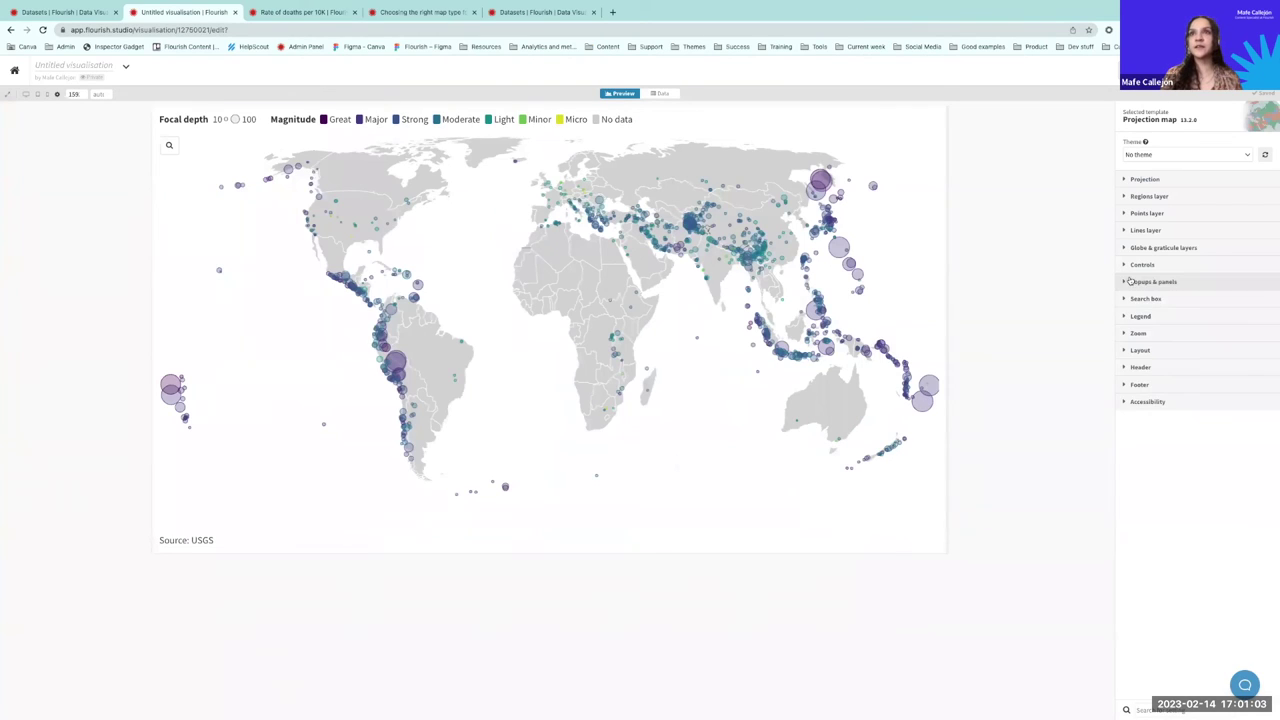
left_click(1127, 180)
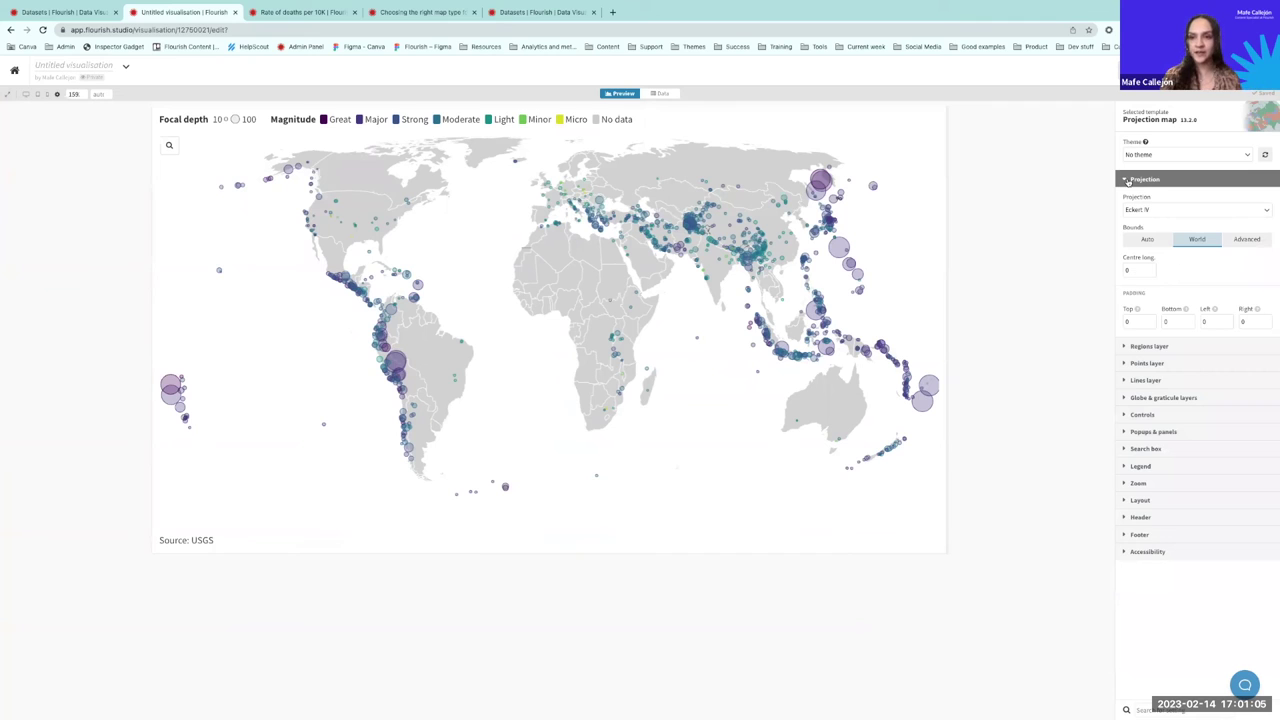
left_click(1273, 213)
scroll(1227, 334, "down", 3)
scroll(1227, 334, "down", 5)
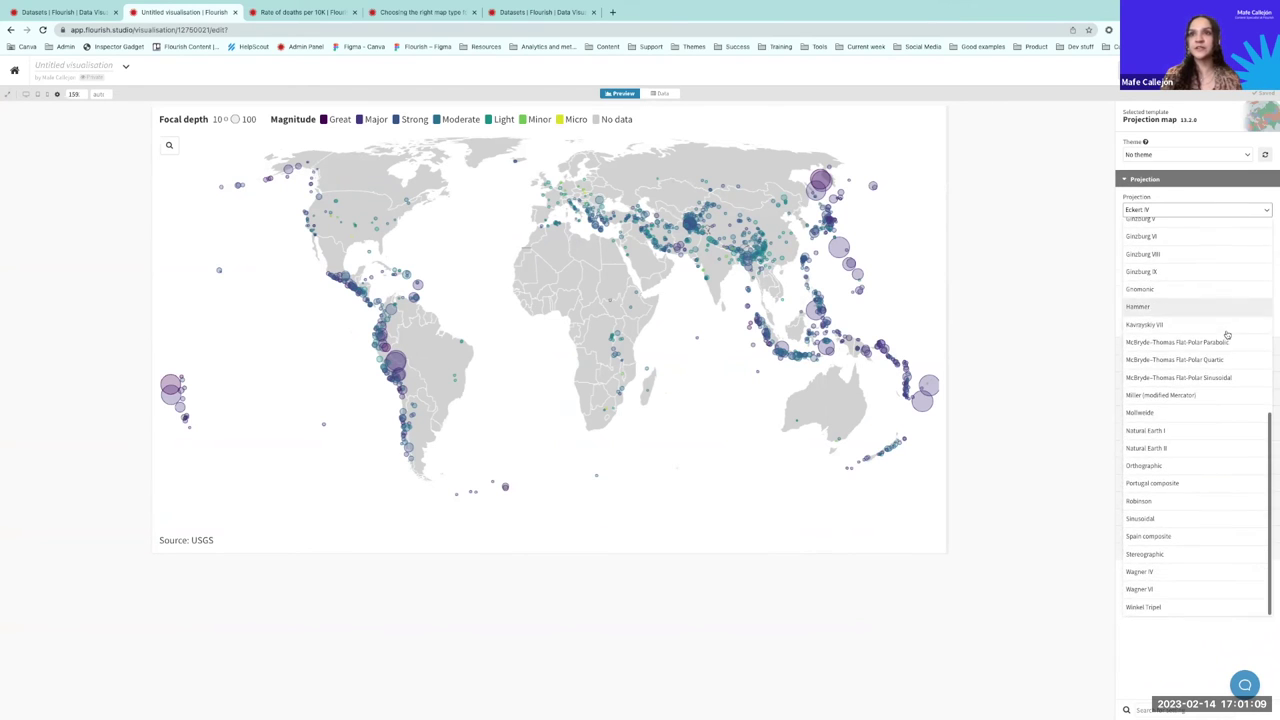
left_click(1157, 467)
Step: Narrow the preview frame so the whole globe fits in view with its legends and source
scroll(743, 486, "down", 3)
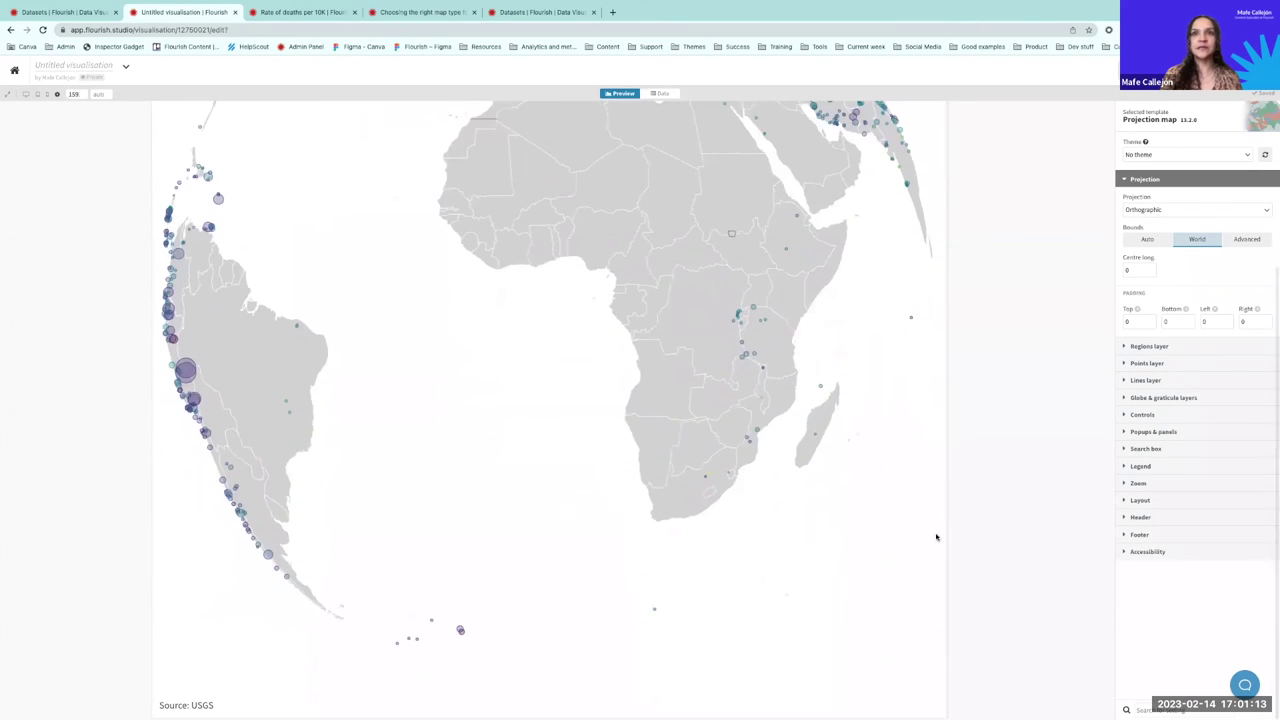
left_click_drag(945, 537, 831, 503)
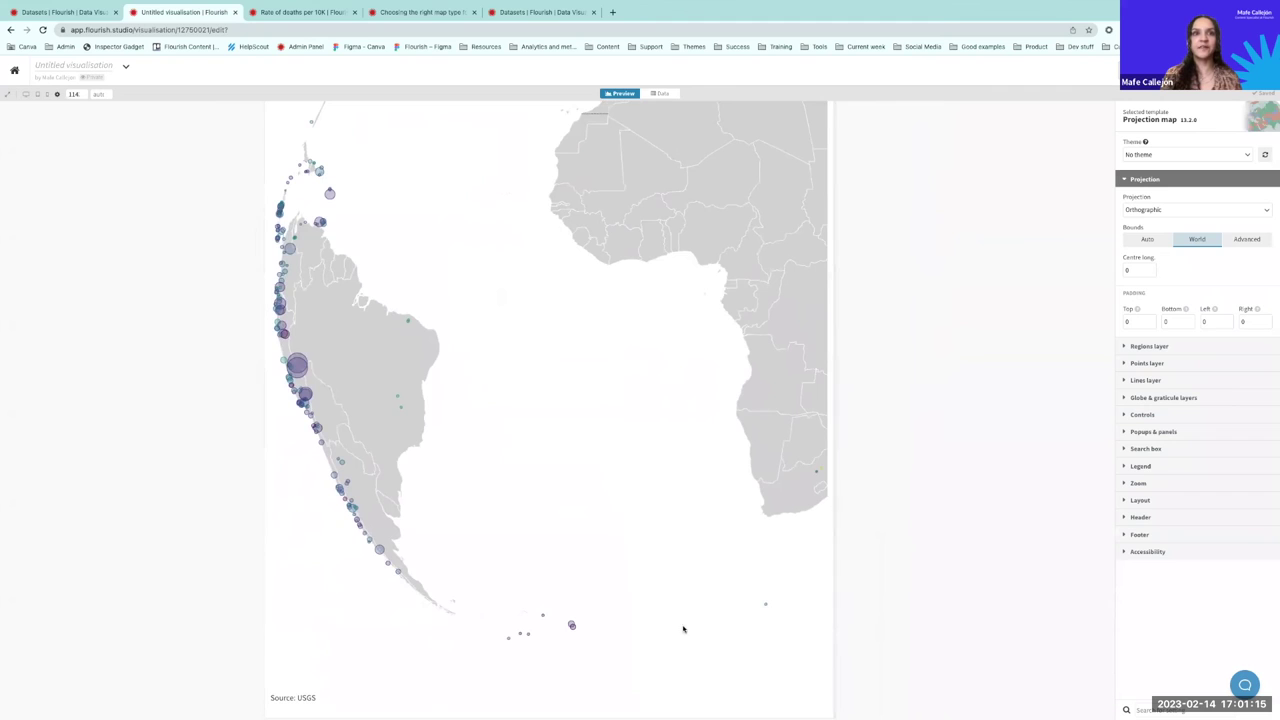
scroll(734, 585, "down", 2)
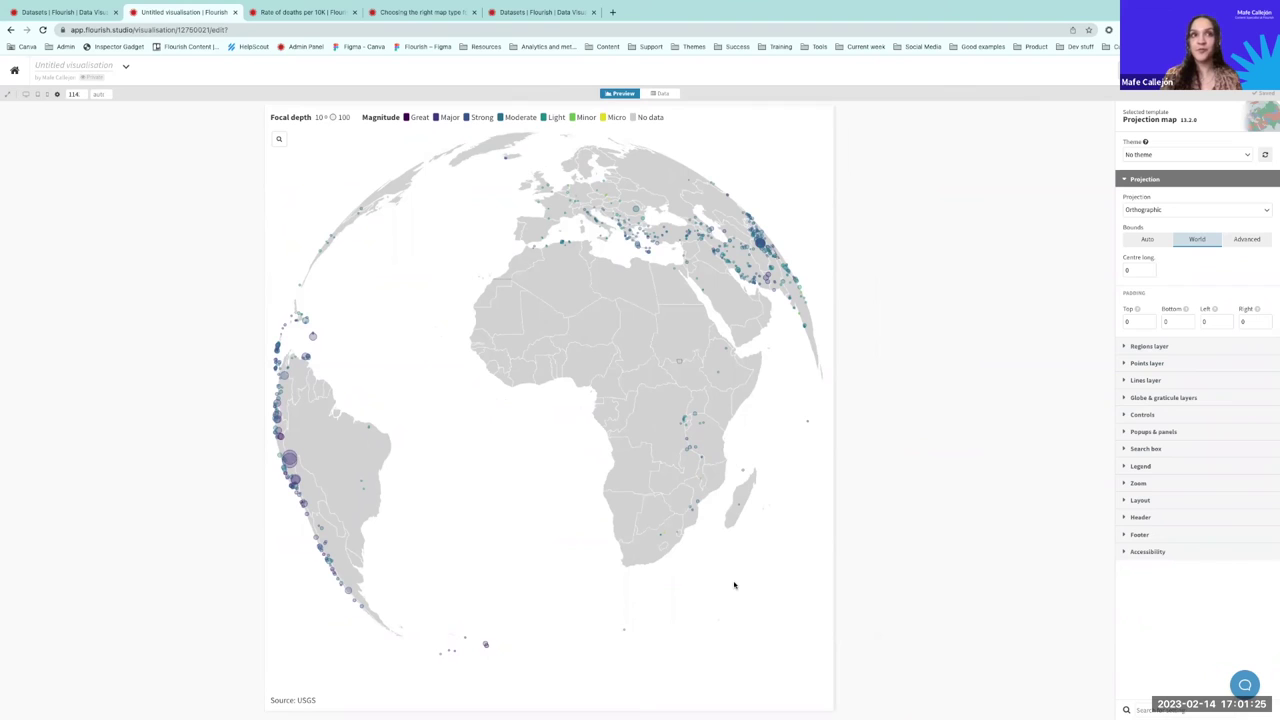
Step: Change the map projection to Eckert IV and rename the visualisation as Point map
left_click(1263, 212)
scroll(1221, 255, "up", 10)
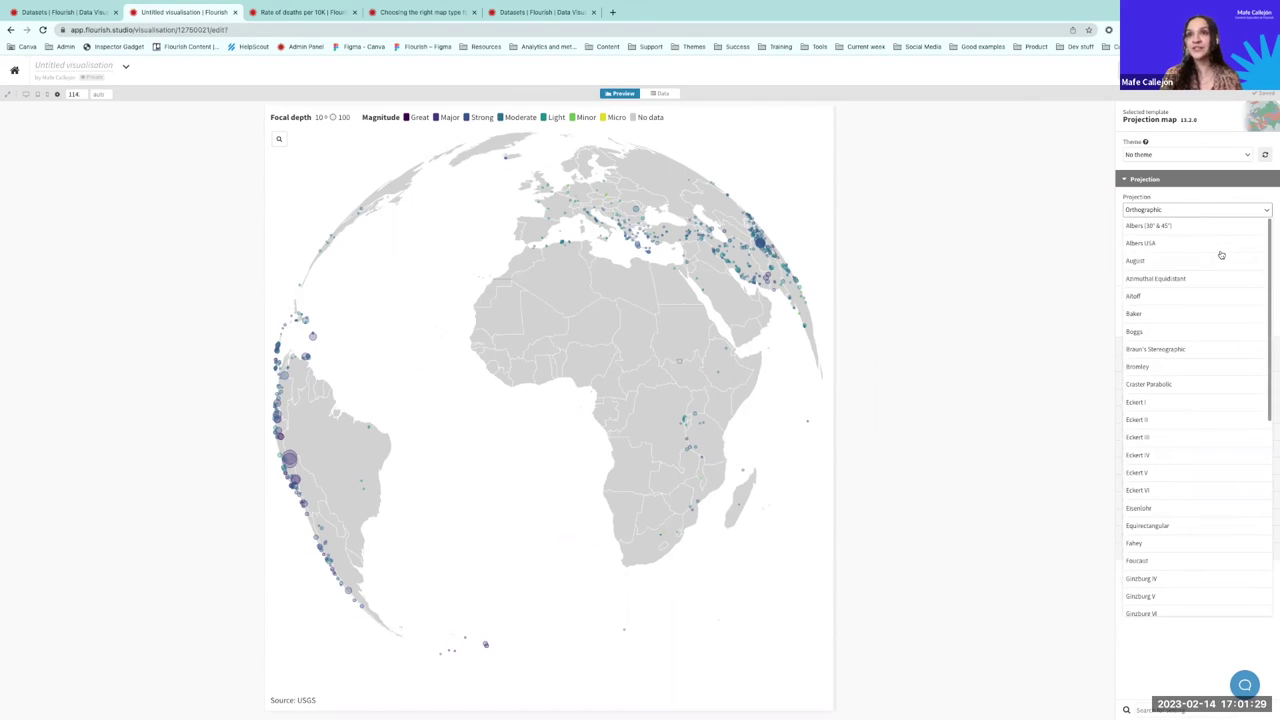
left_click(1150, 455)
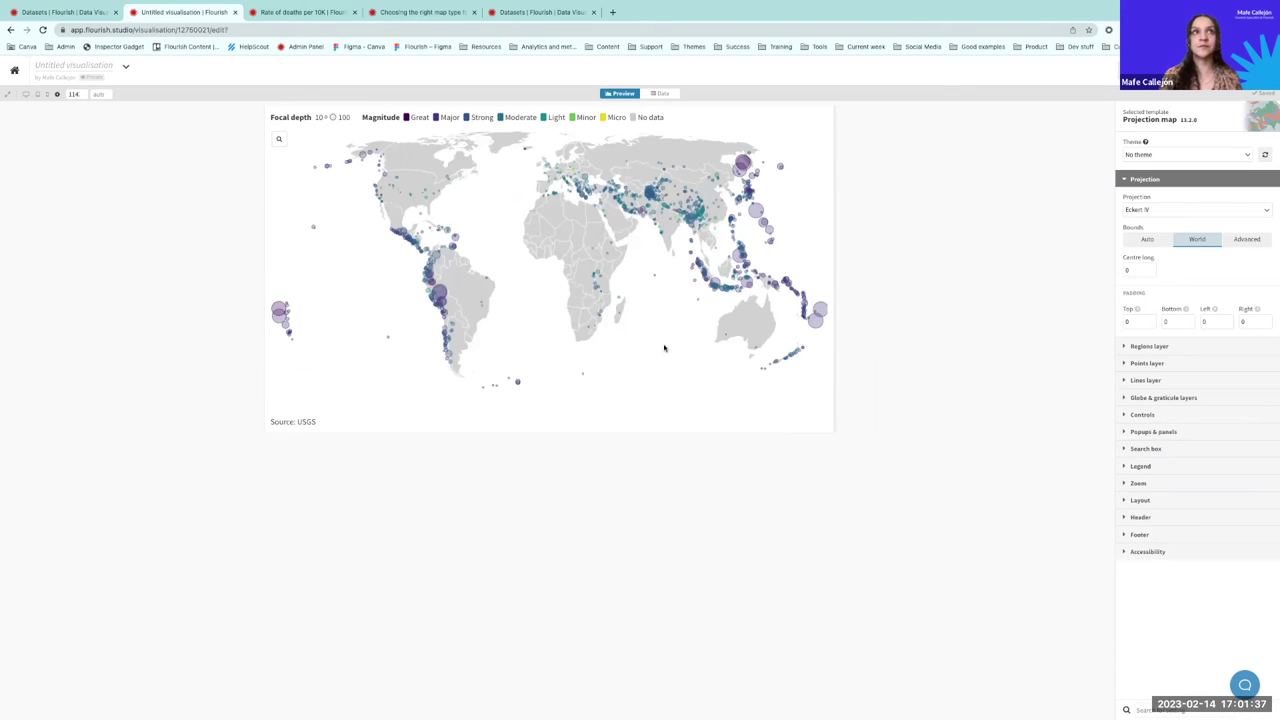
left_click(59, 60)
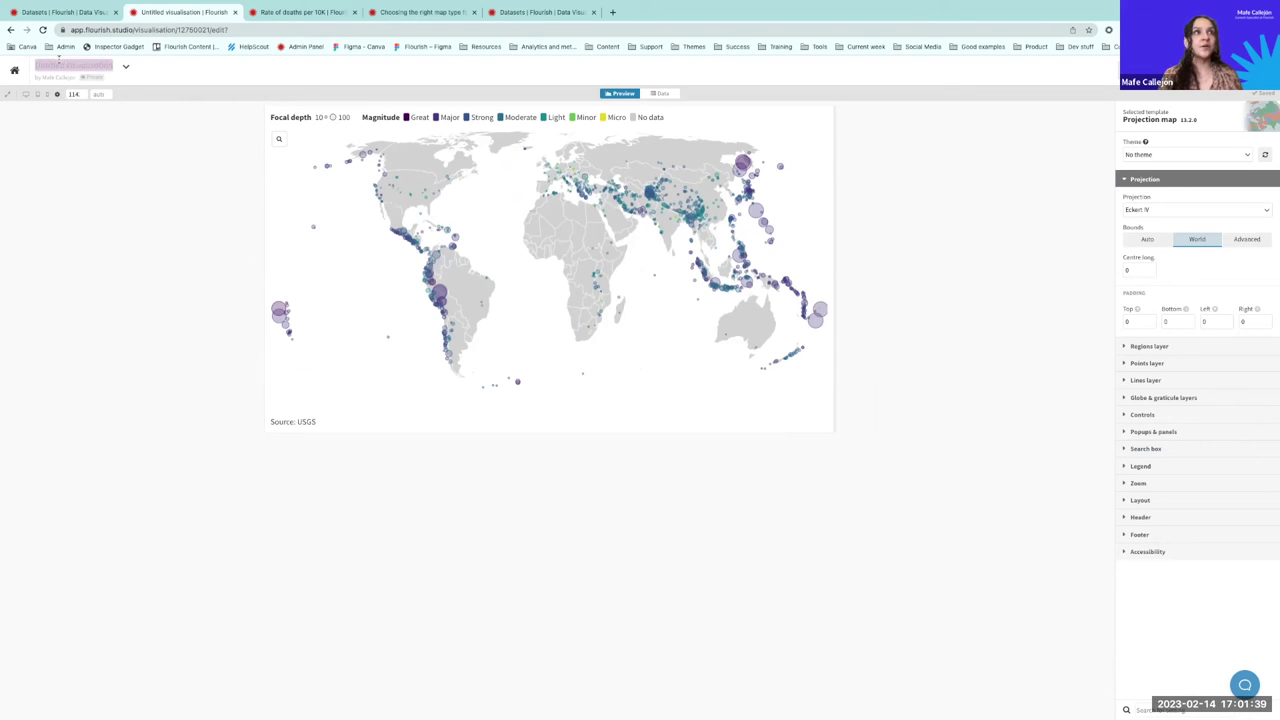
type("Point map")
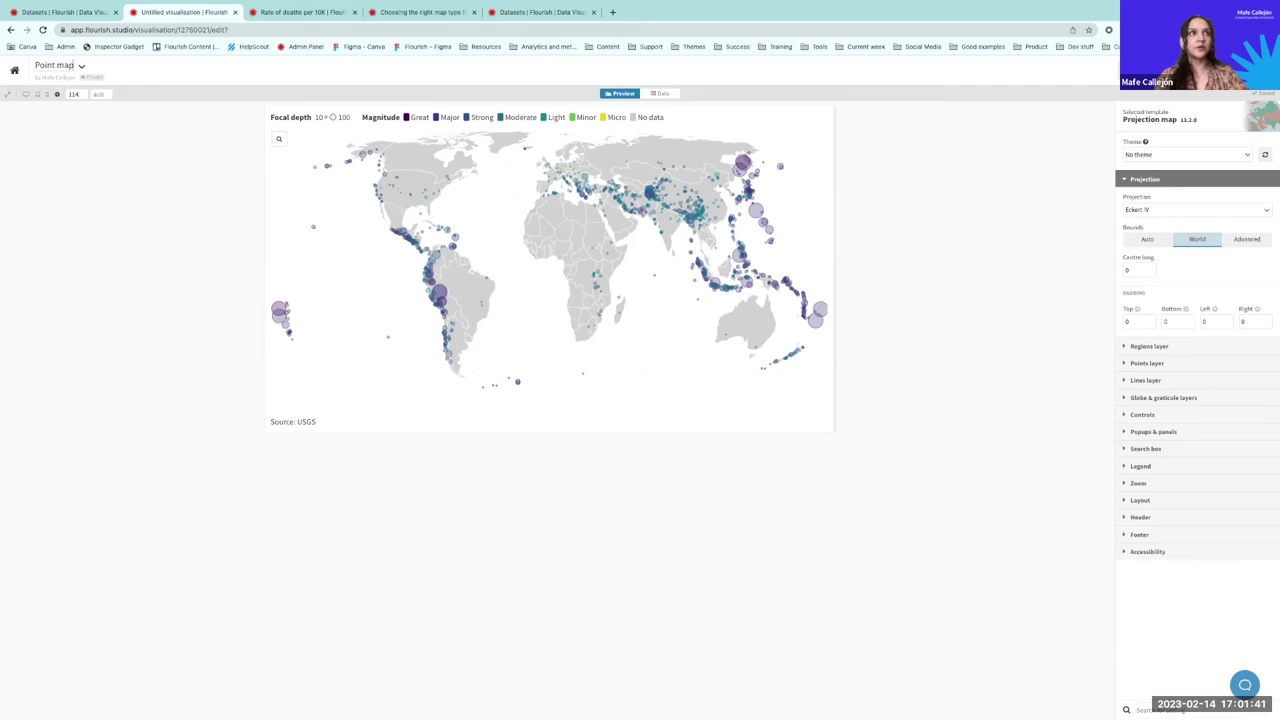
Step: Create a new visualisation from the 3D map template with points animated along a timeline
left_click(14, 70)
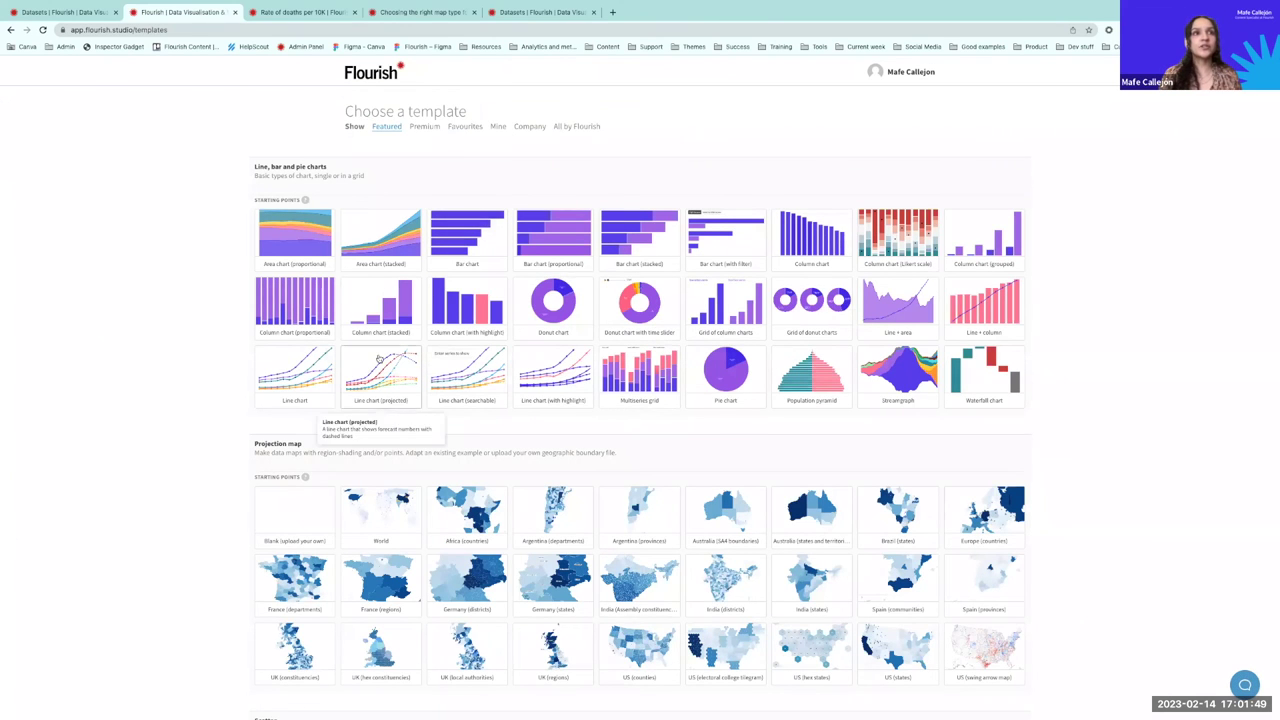
scroll(208, 479, "down", 5)
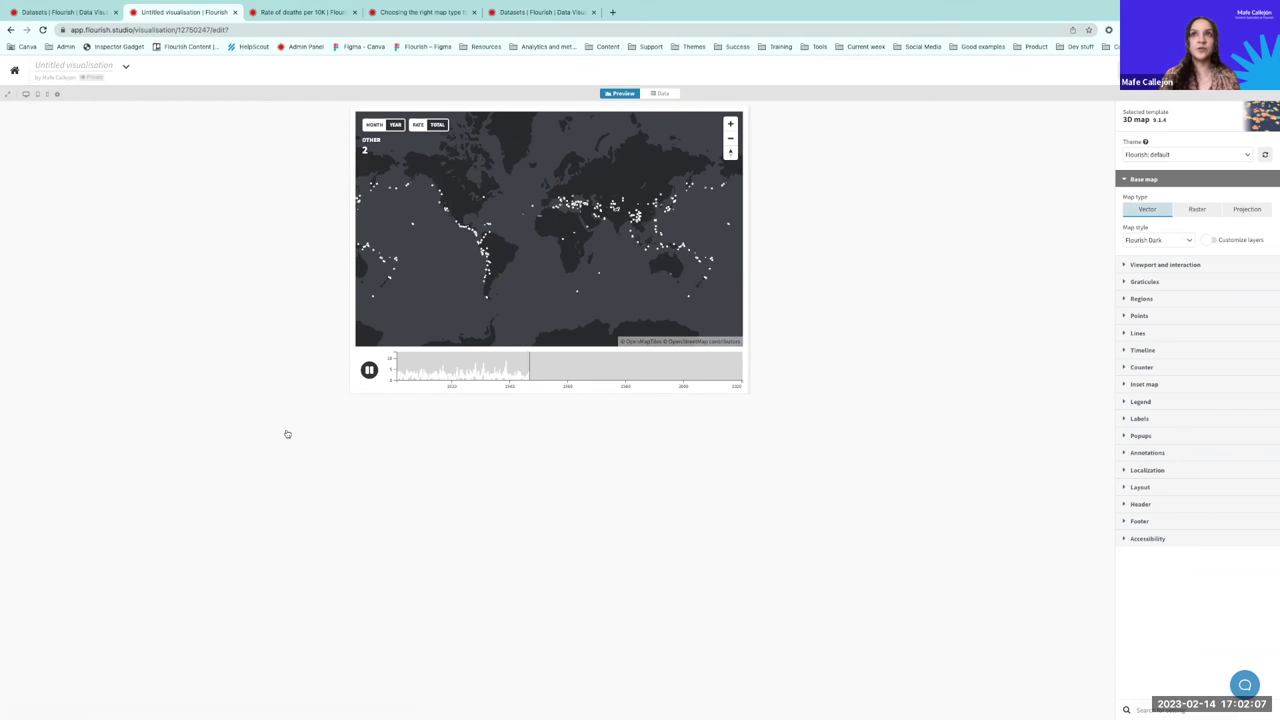
Step: Examine the template's Regions, Points, Lines and Inset map regions data and how they appear on the map
left_click(662, 94)
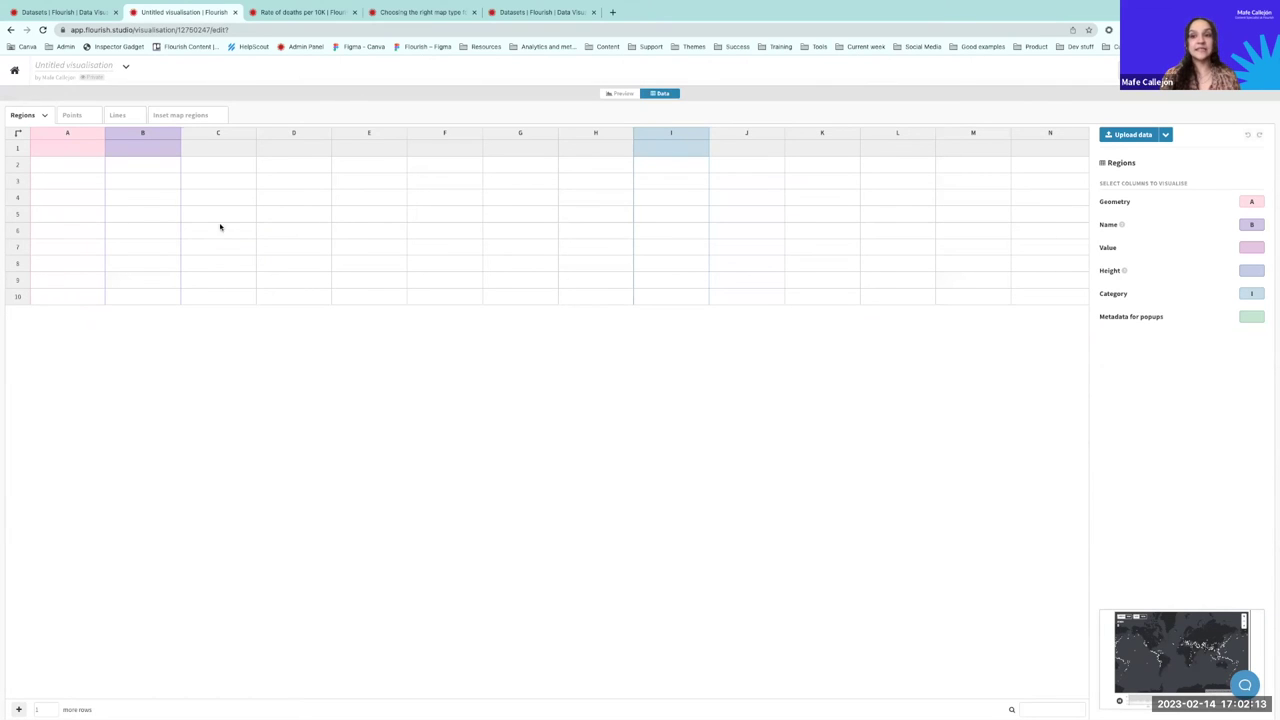
left_click(72, 116)
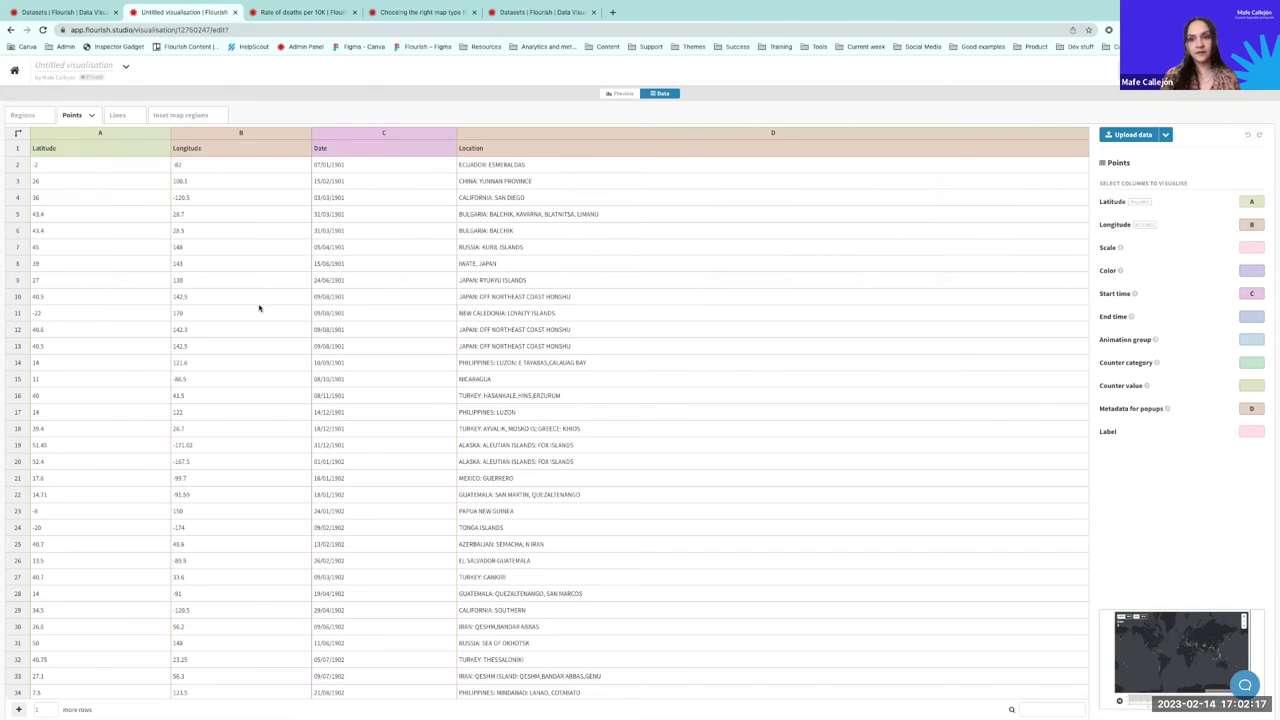
left_click(117, 116)
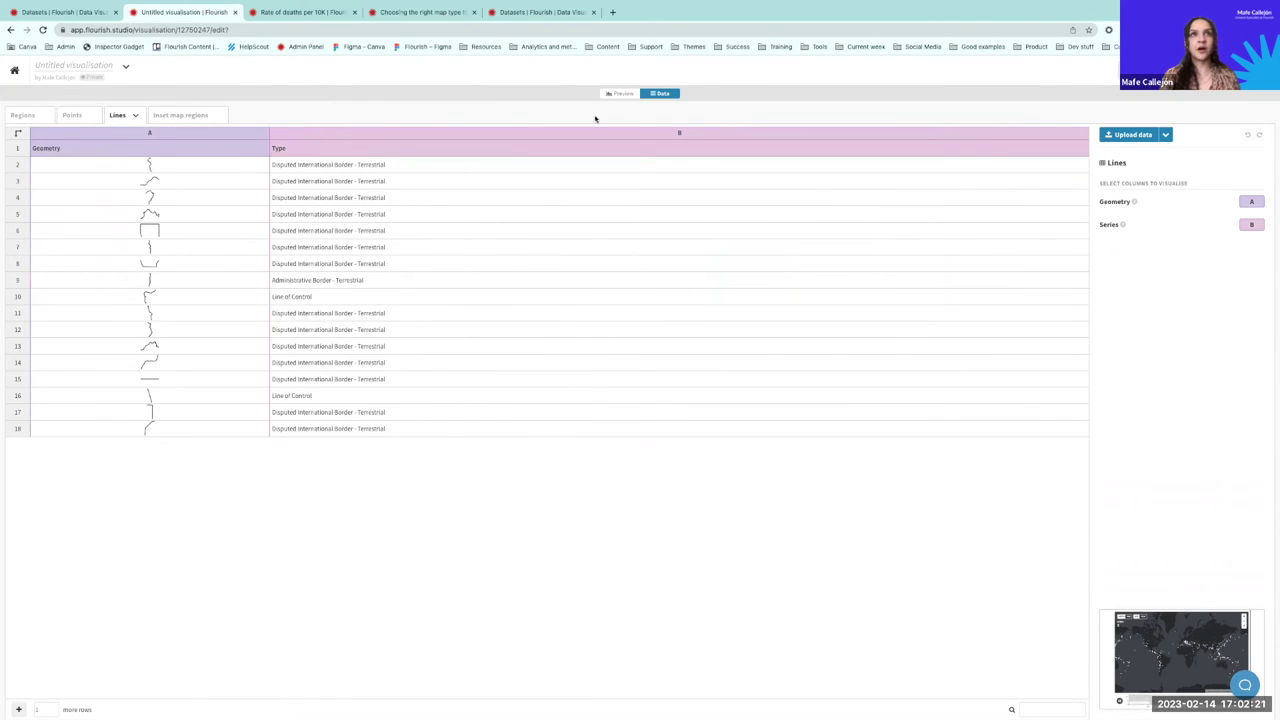
left_click(619, 93)
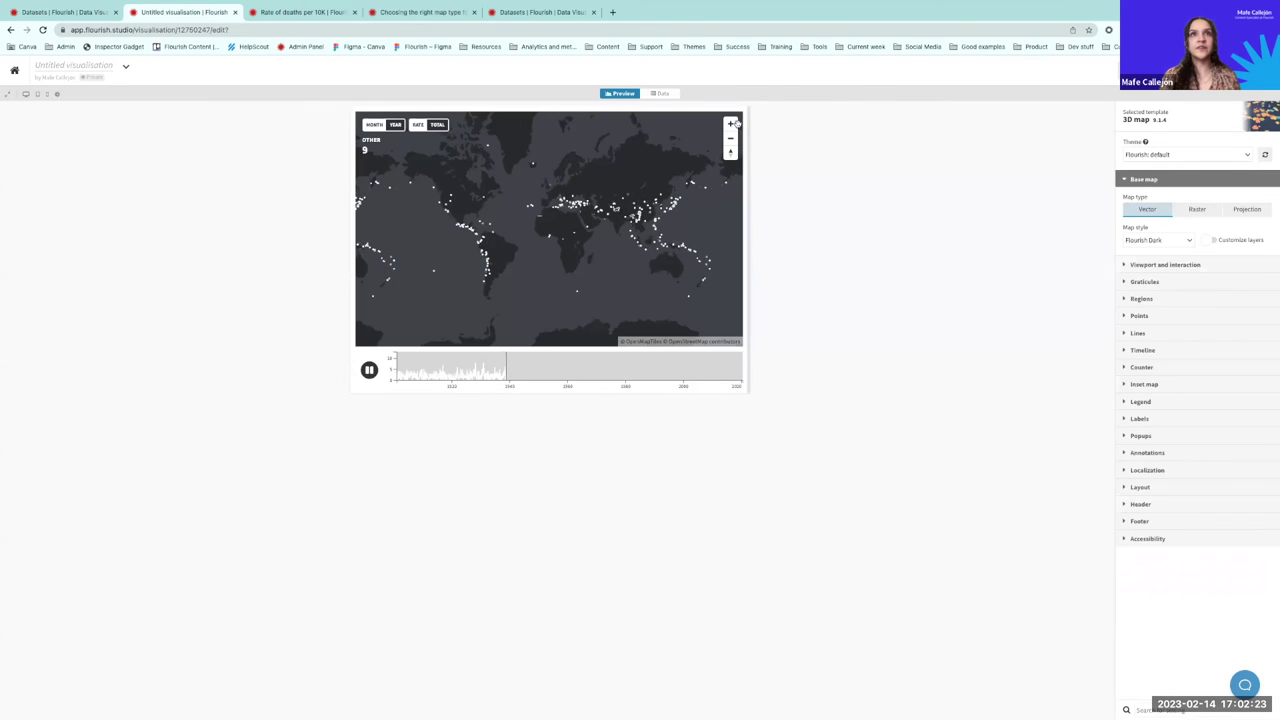
scroll(499, 240, "up", 8)
scroll(499, 240, "down", 2)
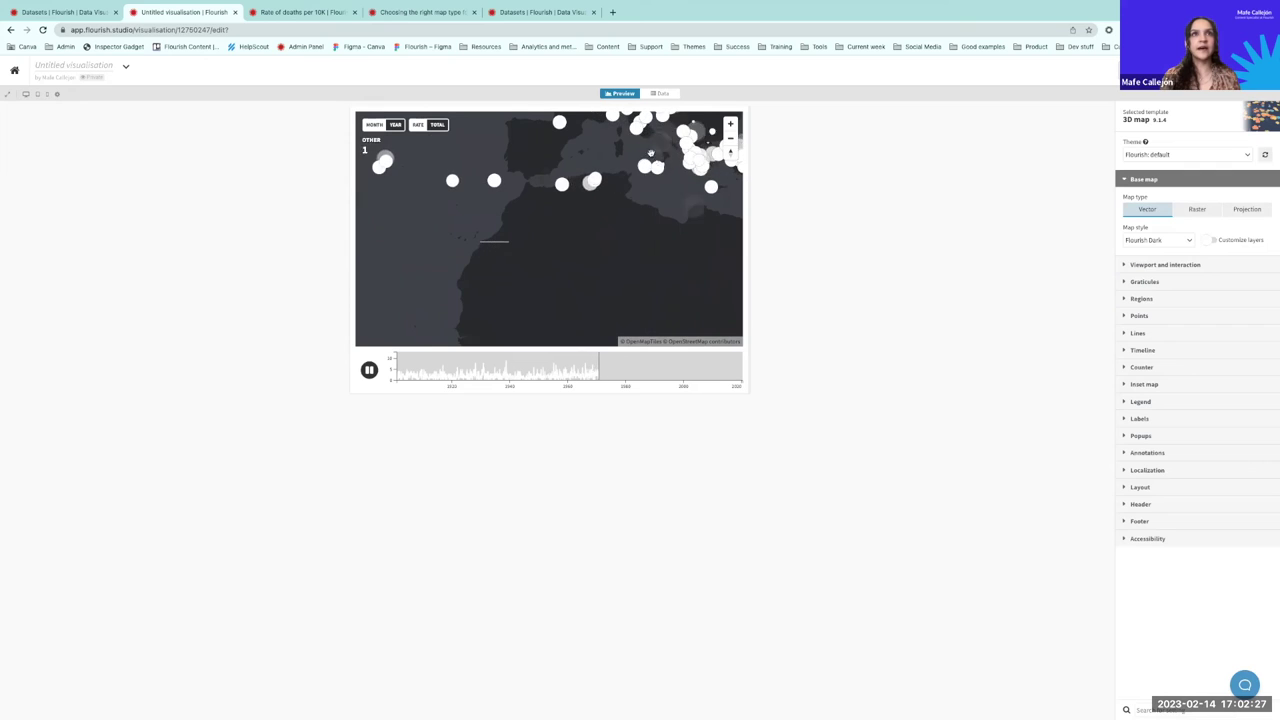
left_click(660, 93)
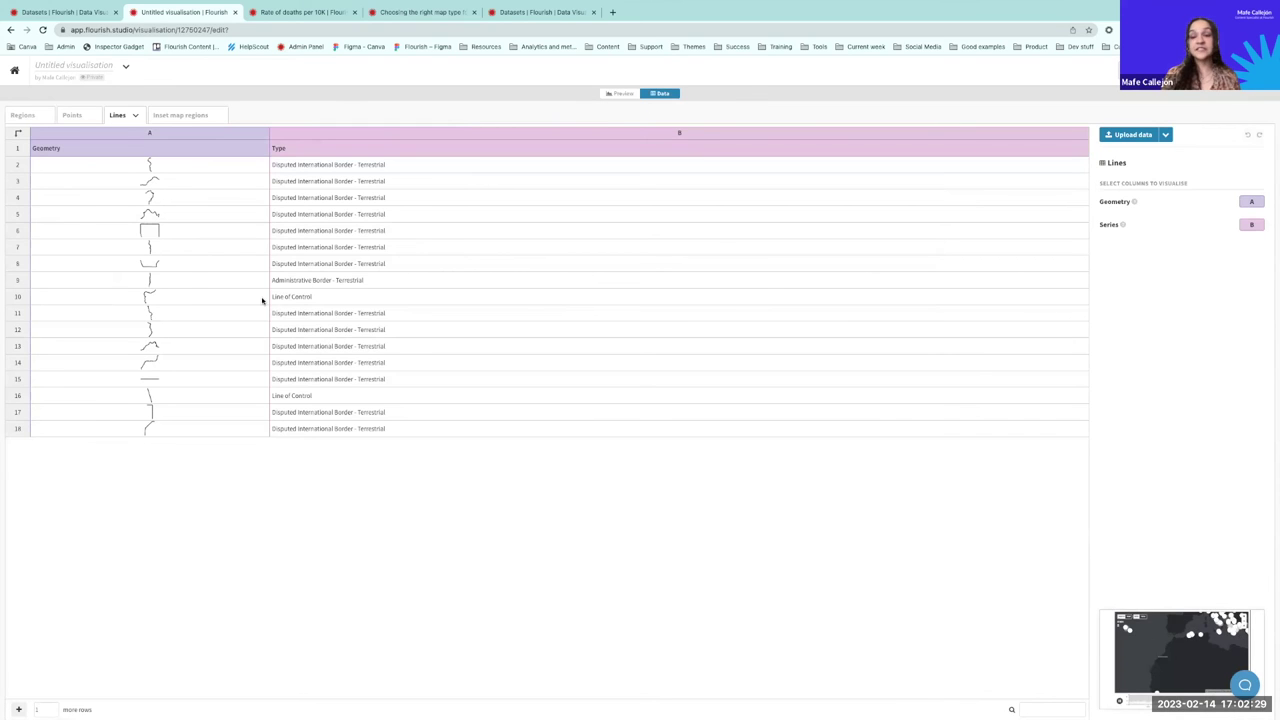
left_click(183, 115)
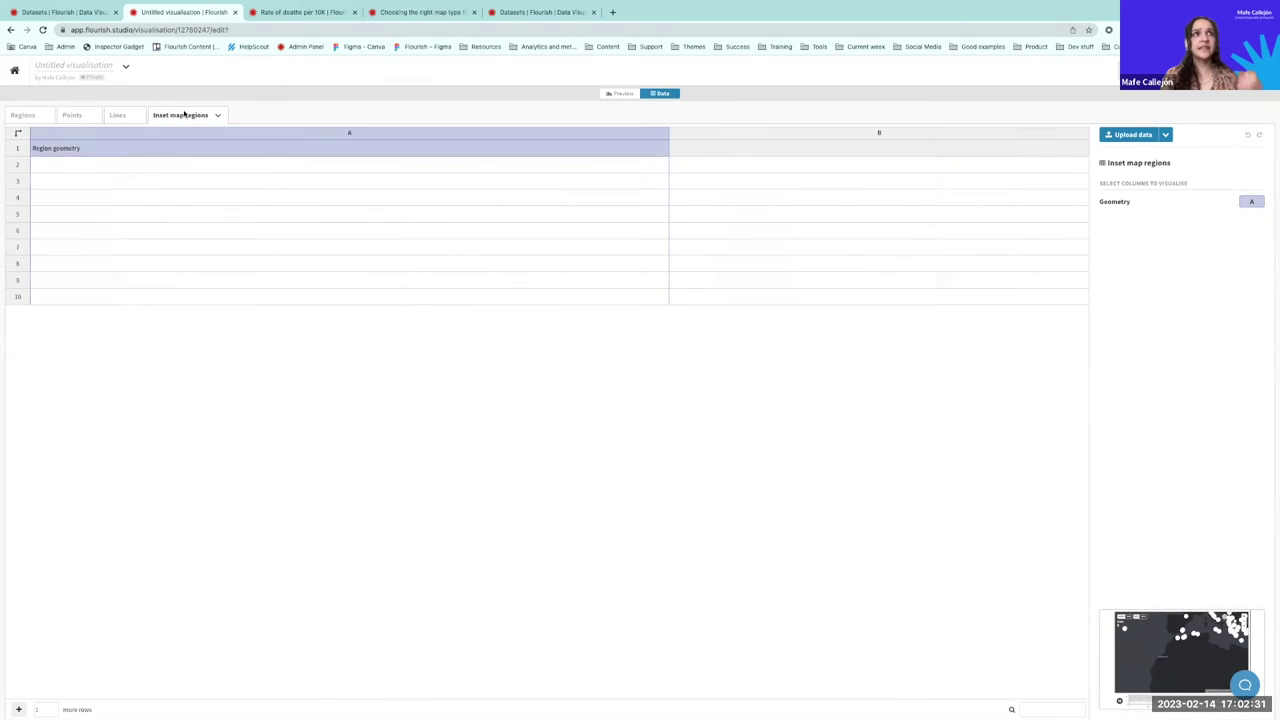
Step: Clear the sample data from the Lines and Points sheets
left_click(116, 115)
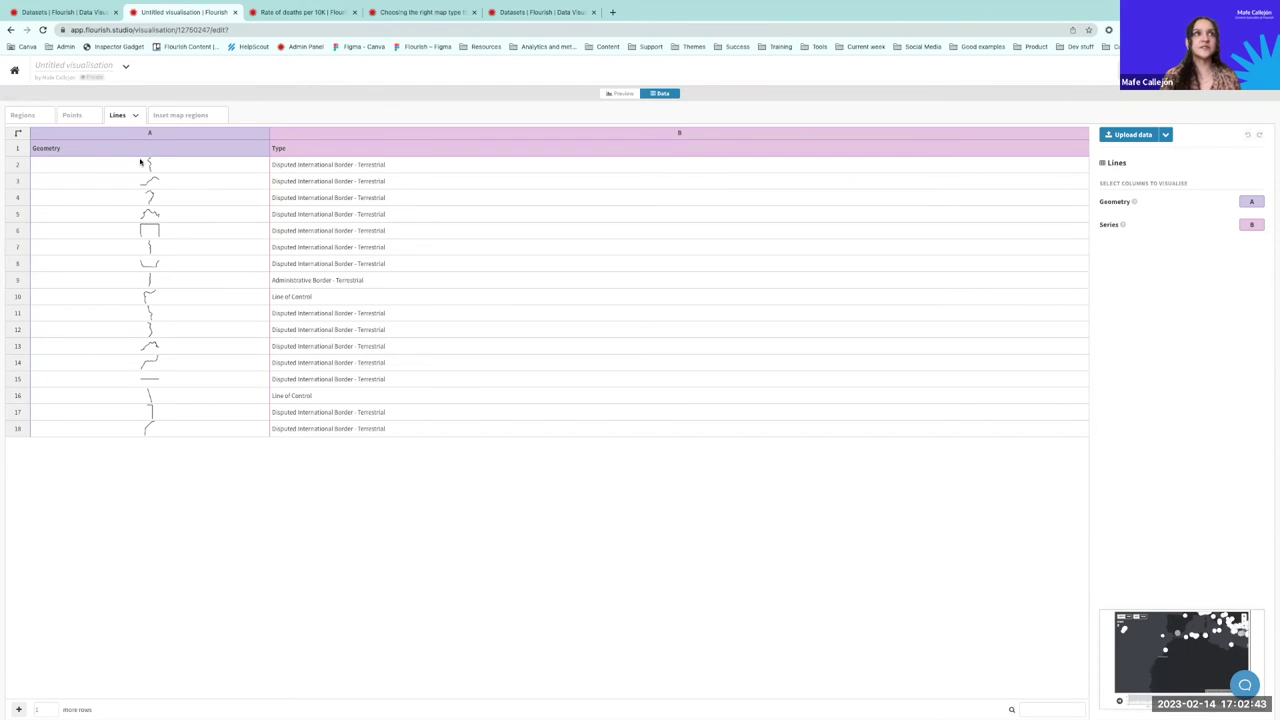
left_click(137, 116)
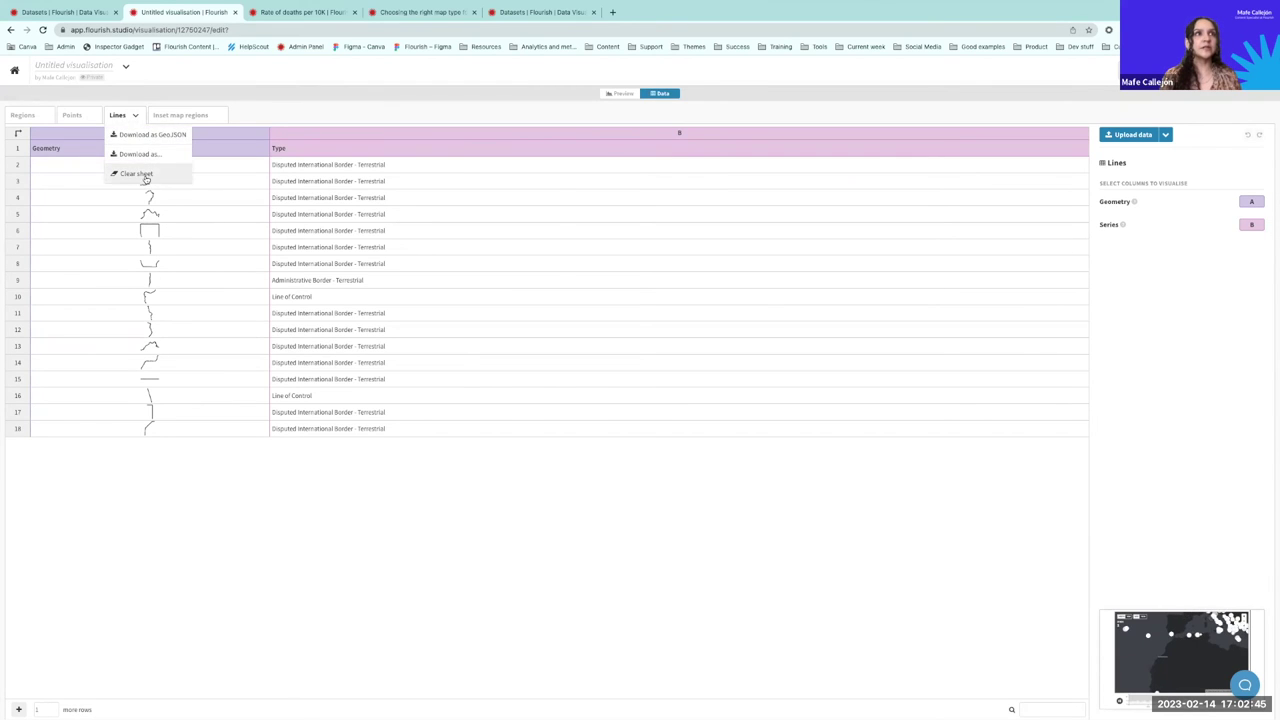
left_click(145, 175)
left_click(75, 116)
left_click(93, 117)
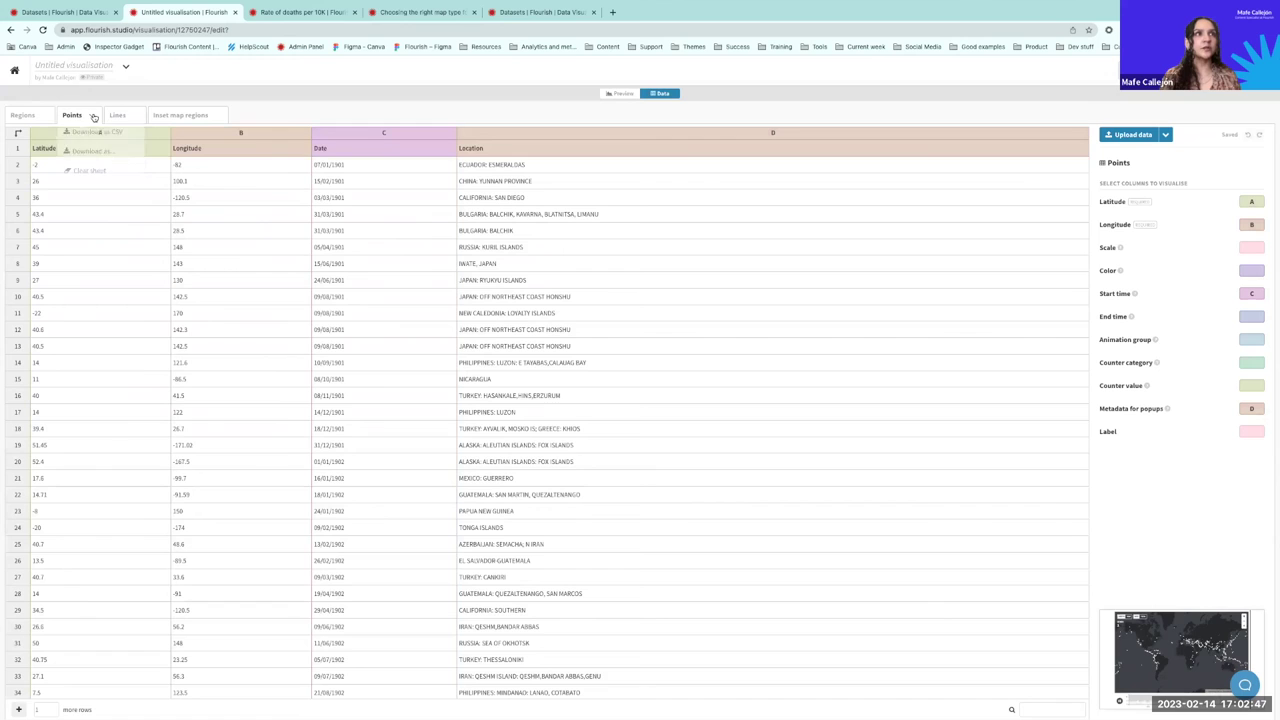
left_click(94, 171)
Step: Check the Regions, Points, Lines and Inset map regions sheets for remaining sample data
left_click(22, 115)
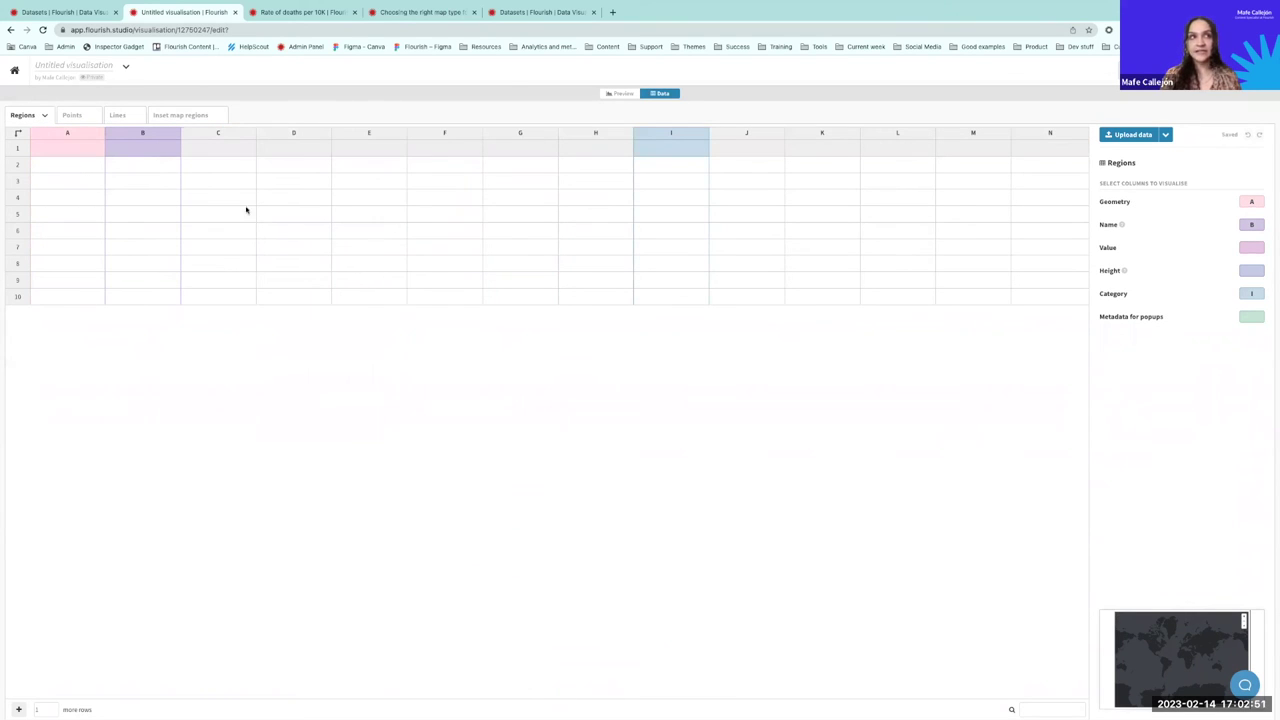
left_click(70, 116)
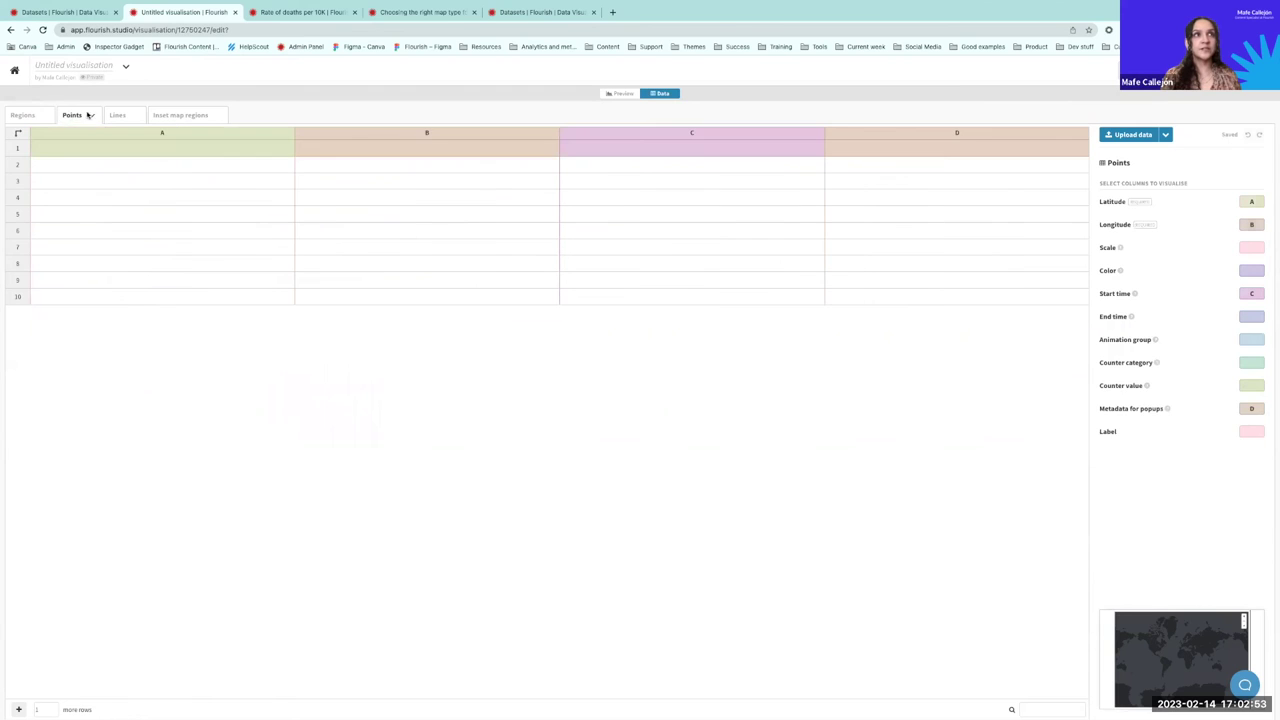
left_click(113, 117)
left_click(165, 116)
left_click(24, 115)
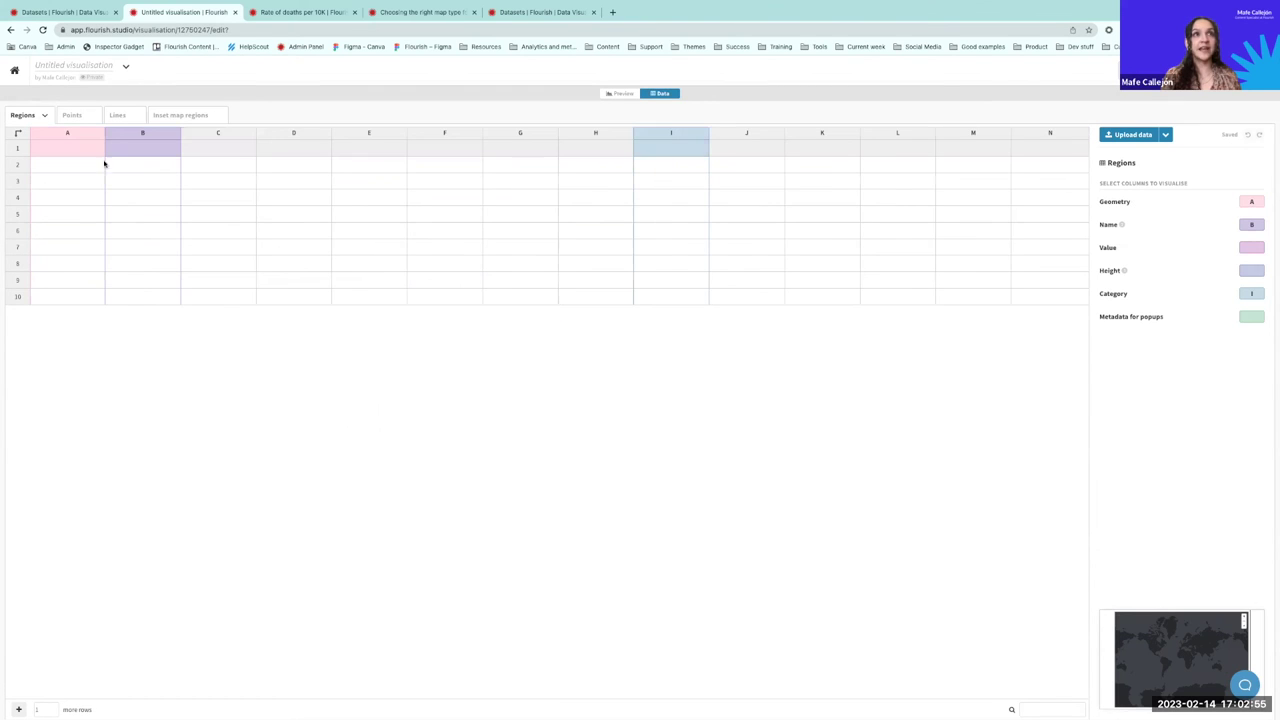
Step: Widen the map's preview frame, set its height to 1000 and centre the world in it
left_click(618, 93)
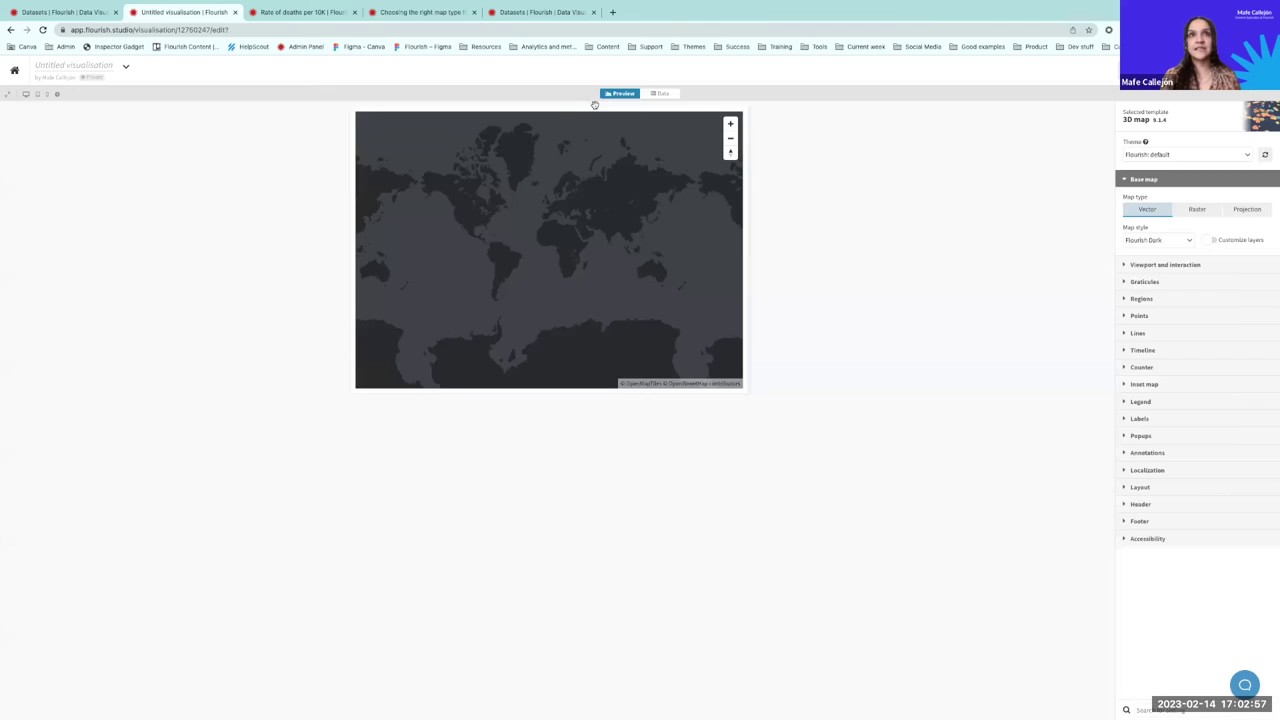
left_click_drag(749, 257, 1051, 288)
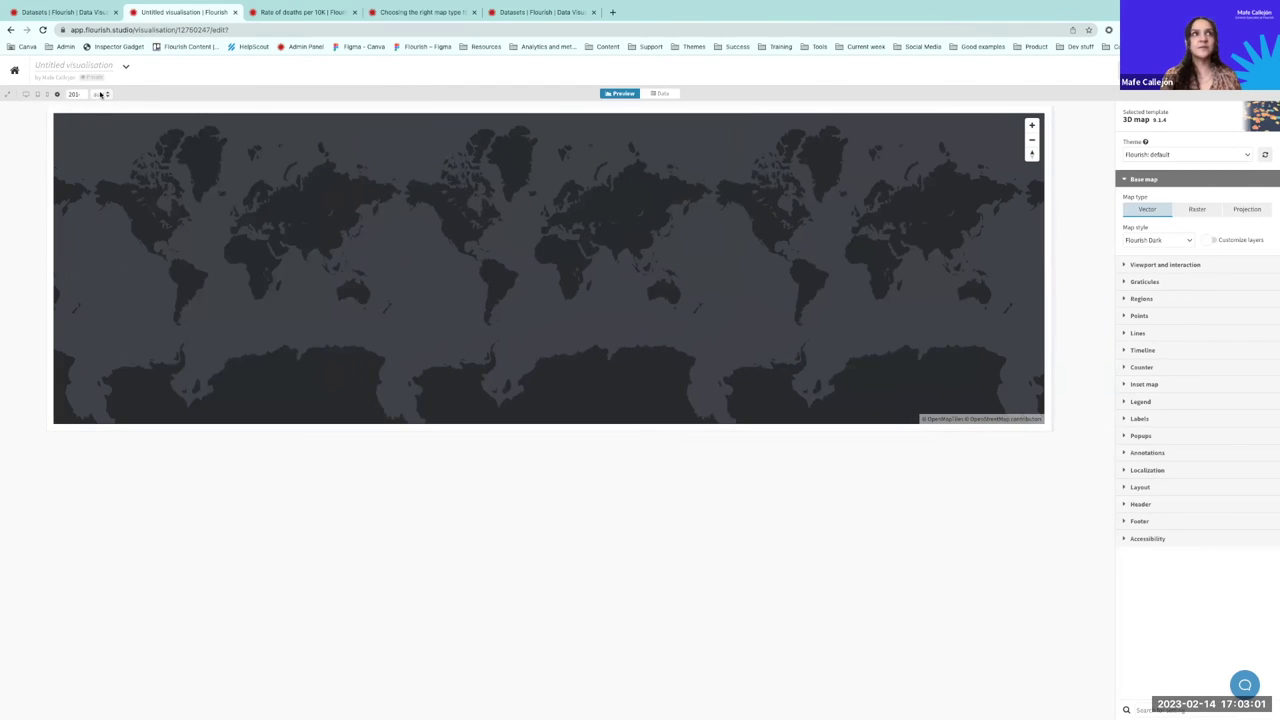
type("800")
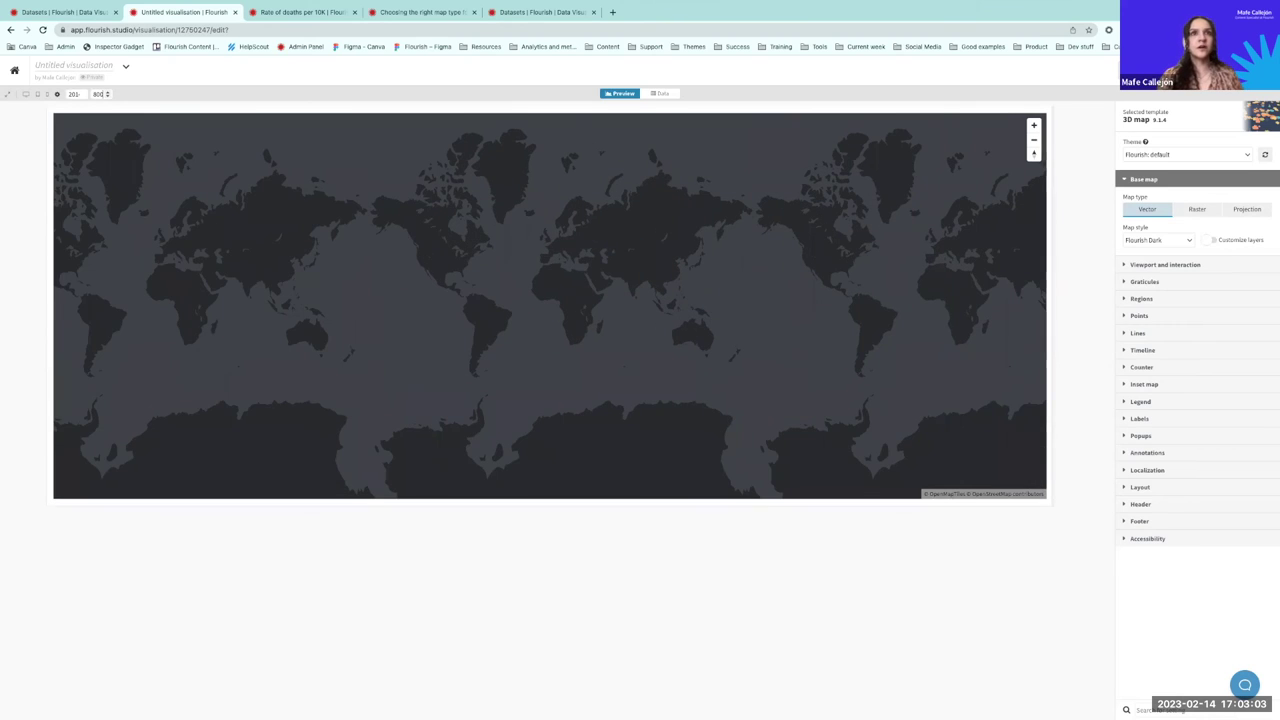
double_click(97, 93)
type("1000")
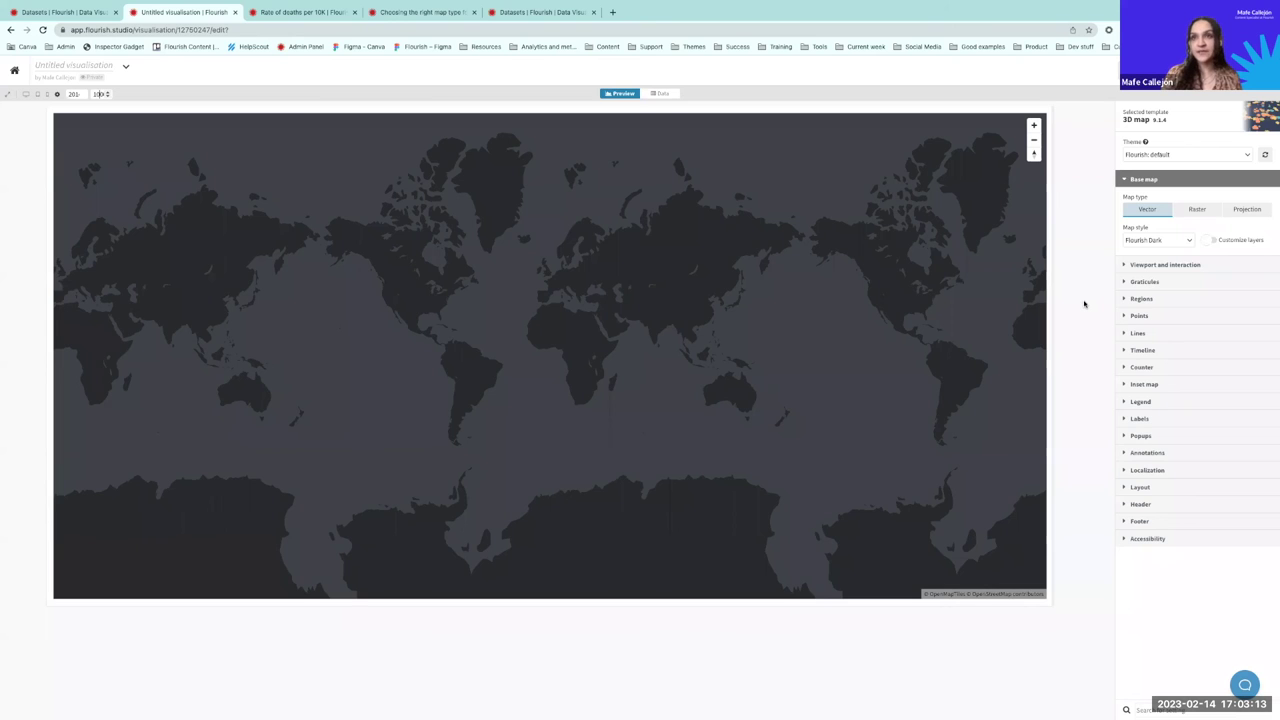
left_click_drag(730, 324, 595, 399)
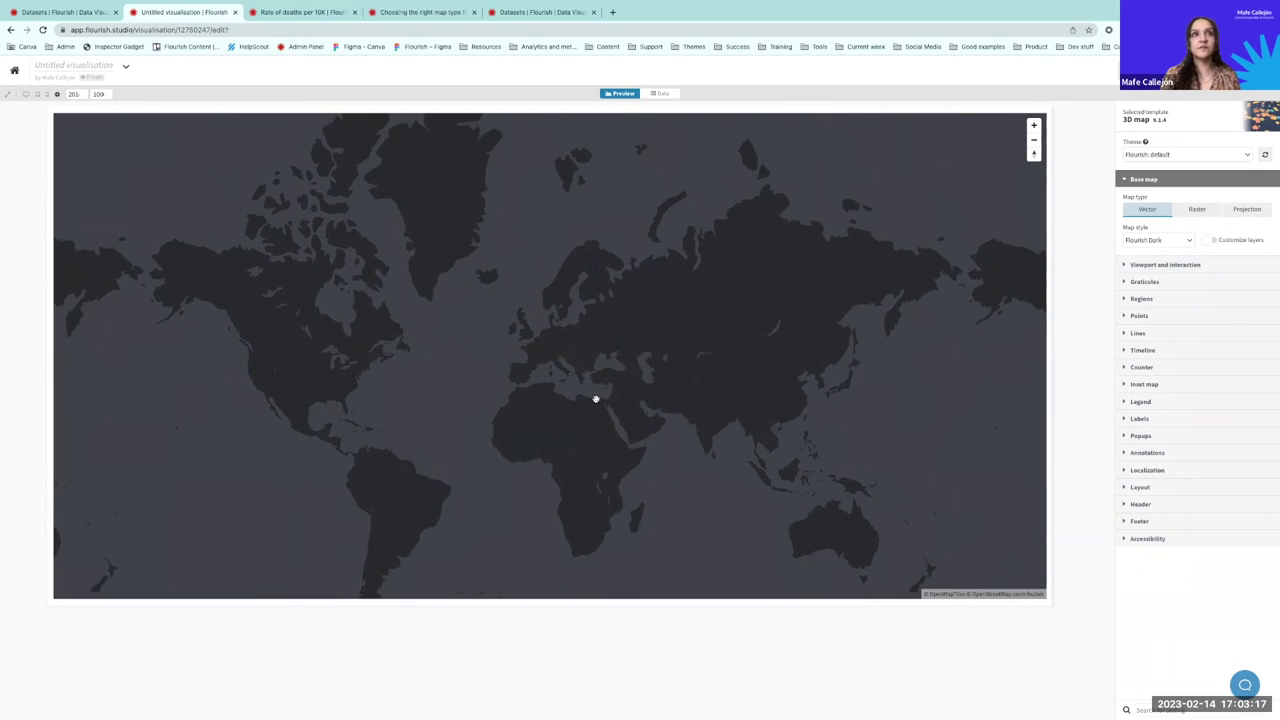
Step: Try the Flourish Light and Flourish 2-Tone styles on the vector base map
left_click(1189, 240)
left_click(1166, 272)
left_click(1172, 241)
left_click(1168, 256)
left_click(1187, 239)
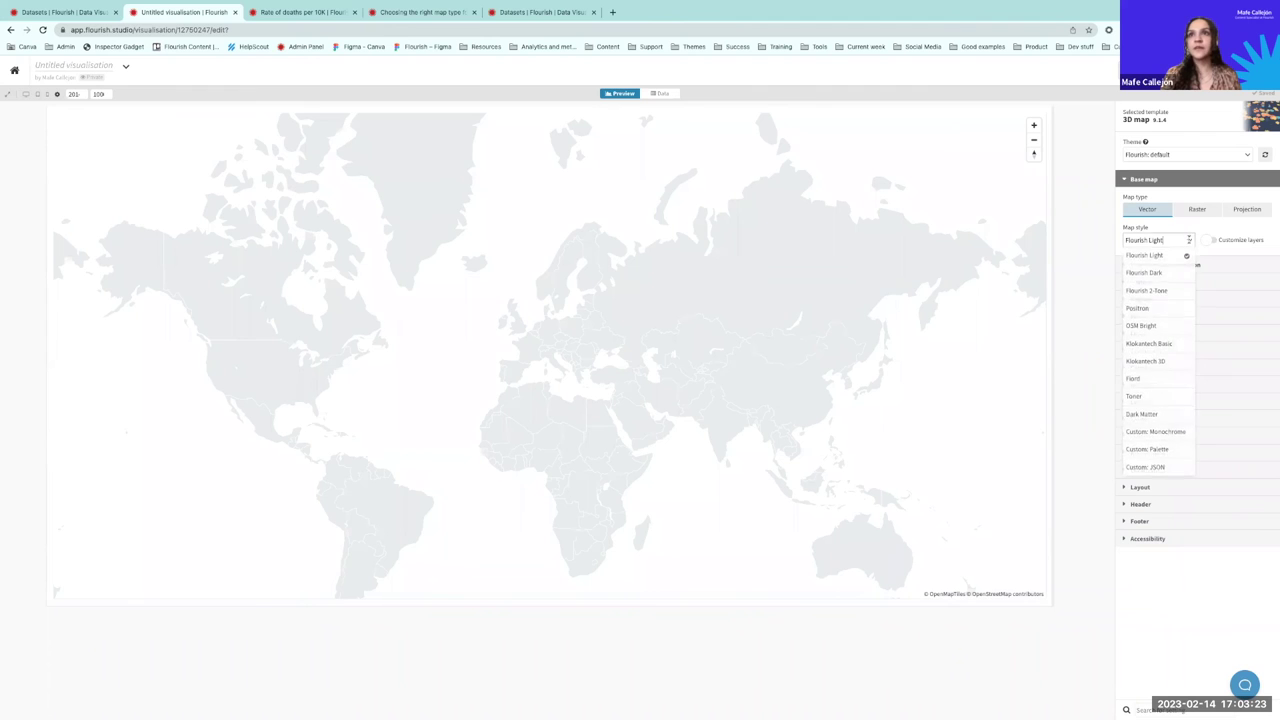
left_click(1150, 300)
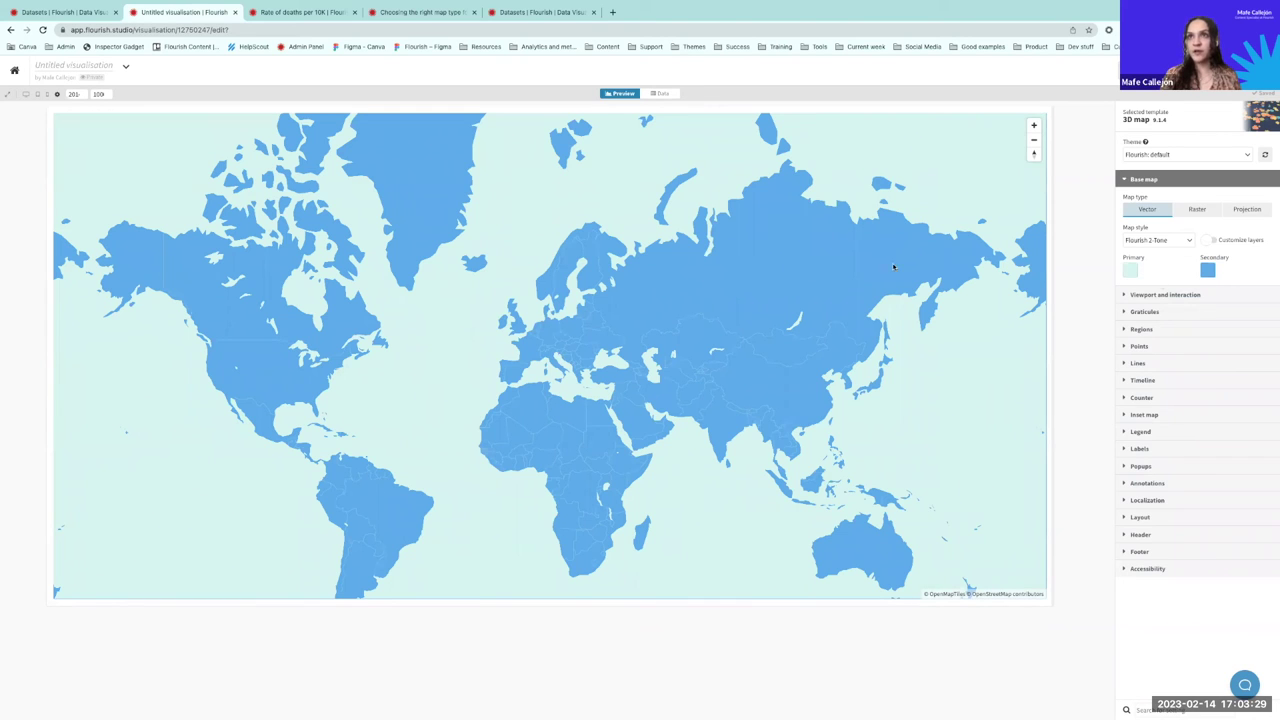
Step: Try the Klokantech Basic, Klokantech 3D and Fiord styles on the vector base map
left_click(1187, 240)
left_click(1150, 345)
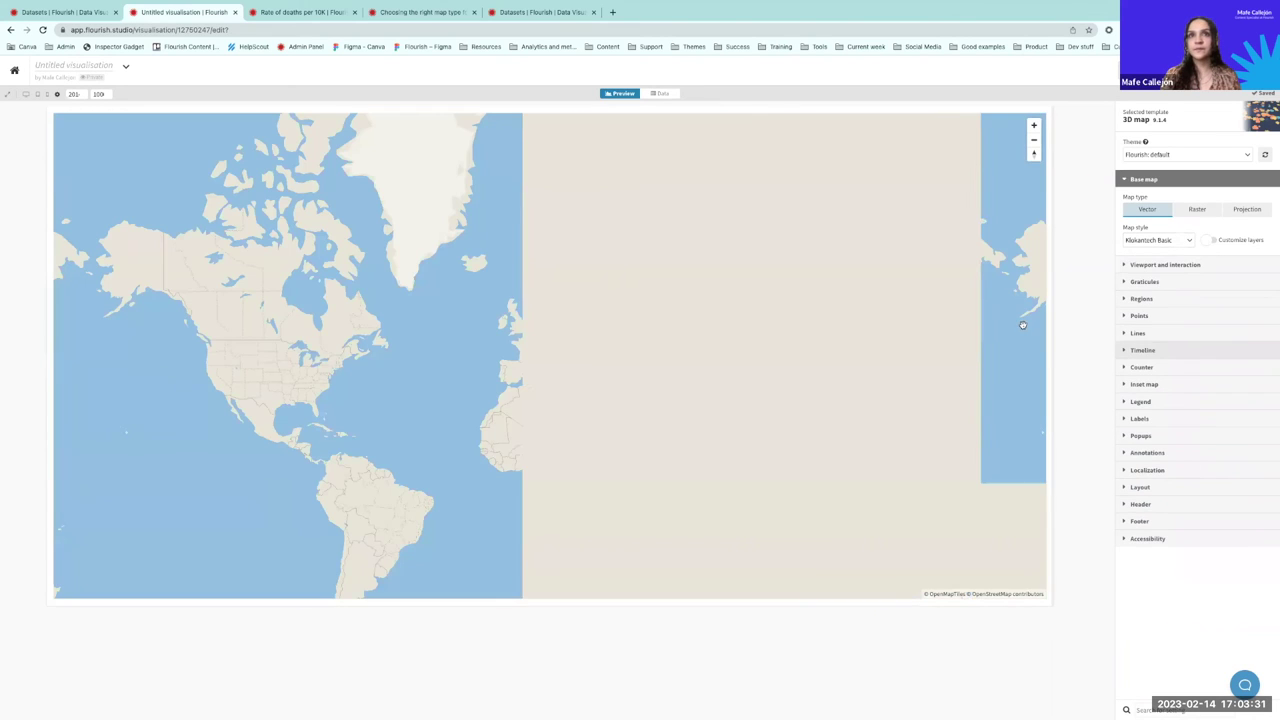
left_click(1165, 240)
left_click(1150, 345)
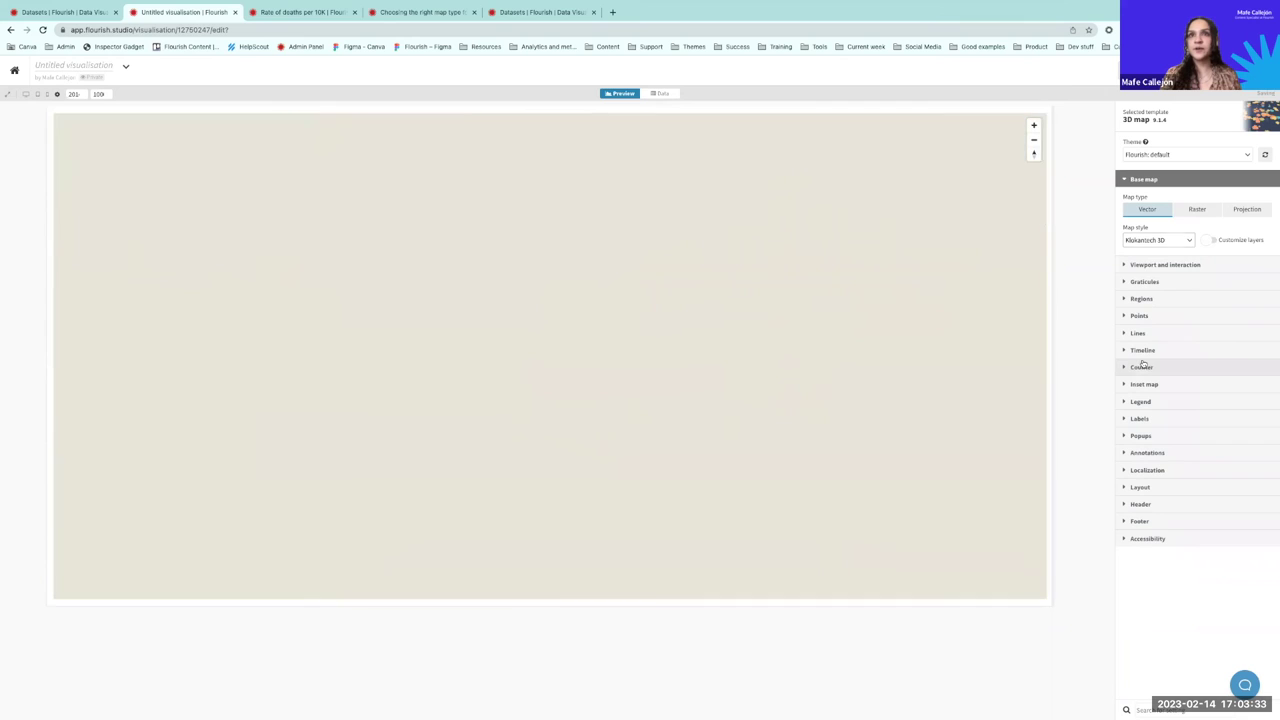
left_click(1188, 241)
left_click(1150, 366)
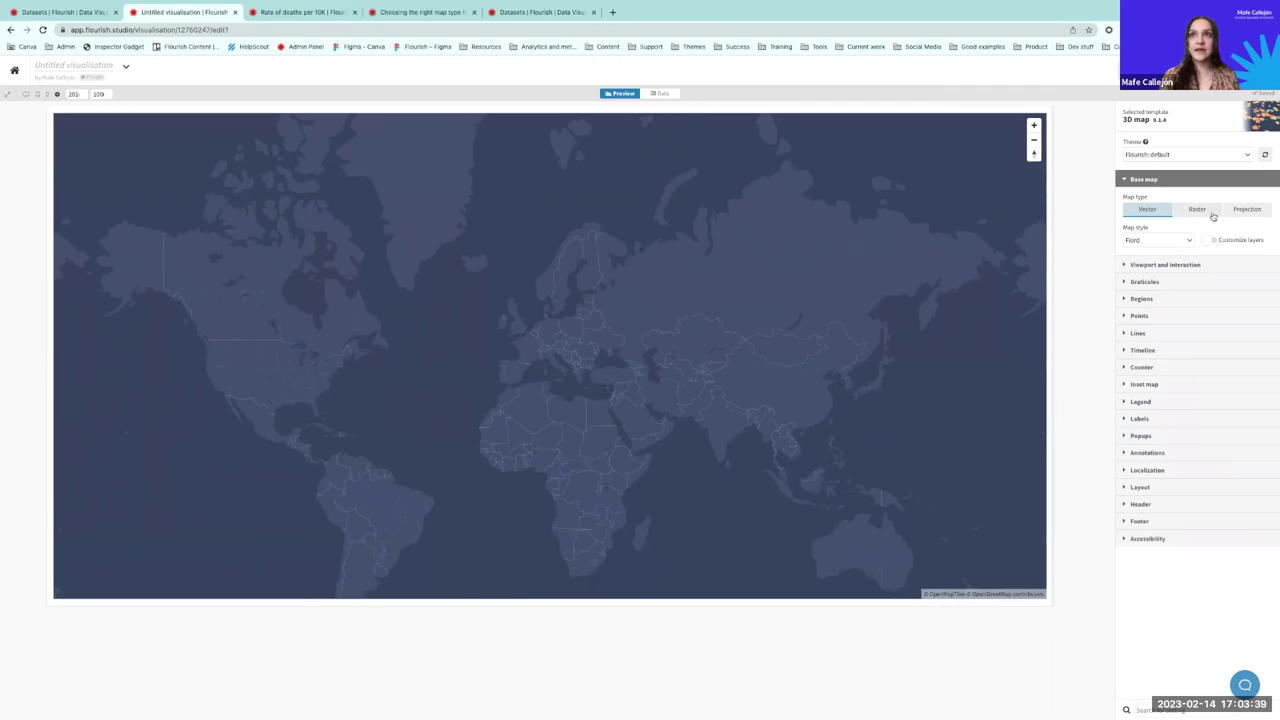
Step: Set the base map style to Flourish Dark
left_click(1189, 239)
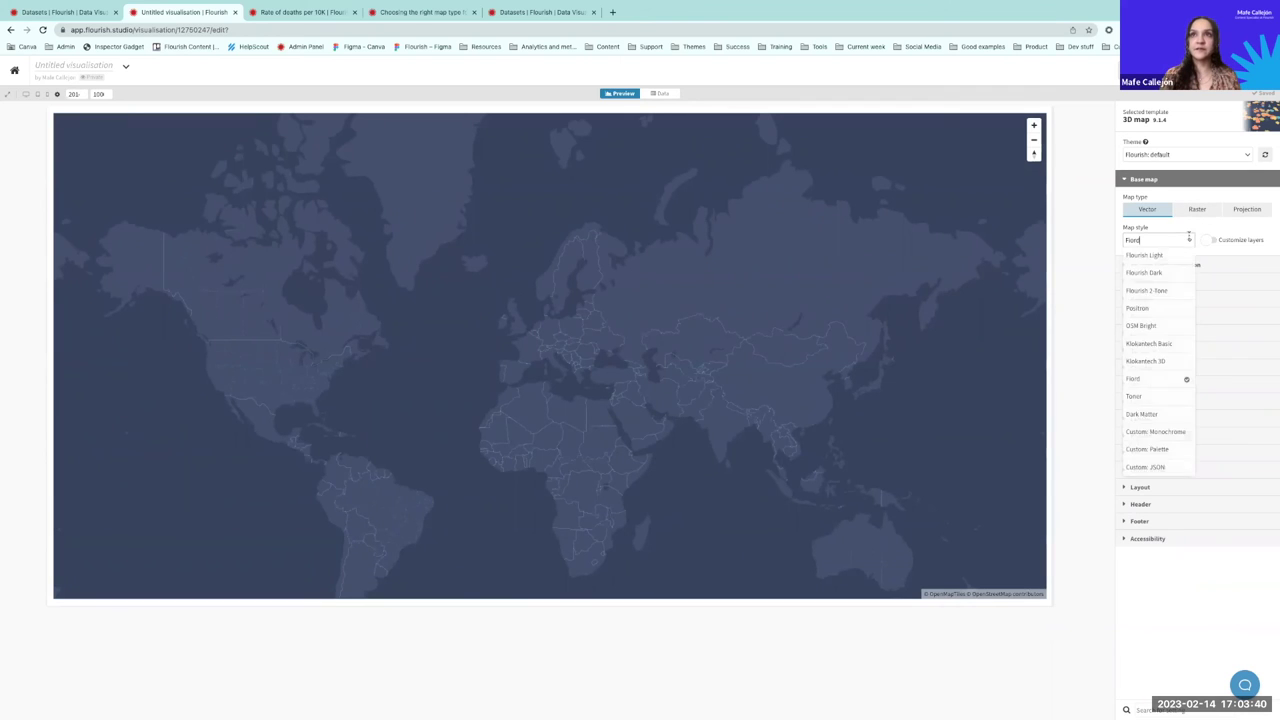
left_click(1163, 274)
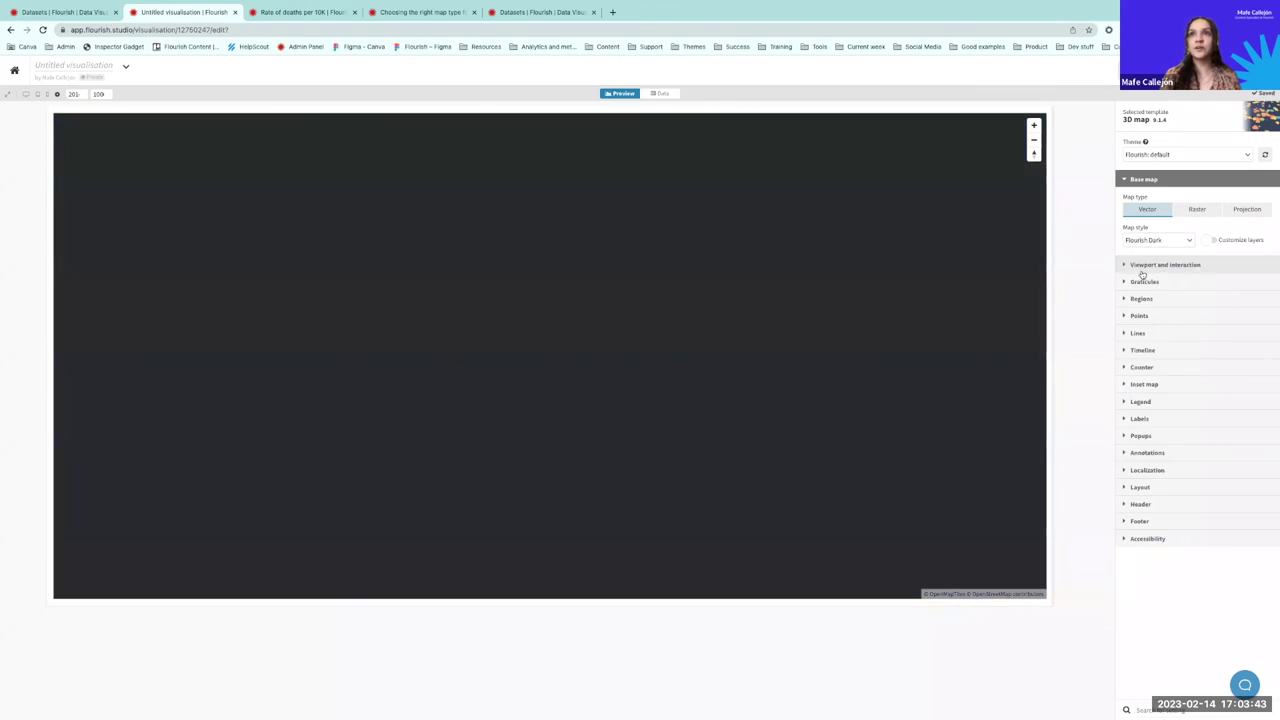
left_click_drag(1043, 312, 1004, 313)
scroll(815, 405, "down", 2)
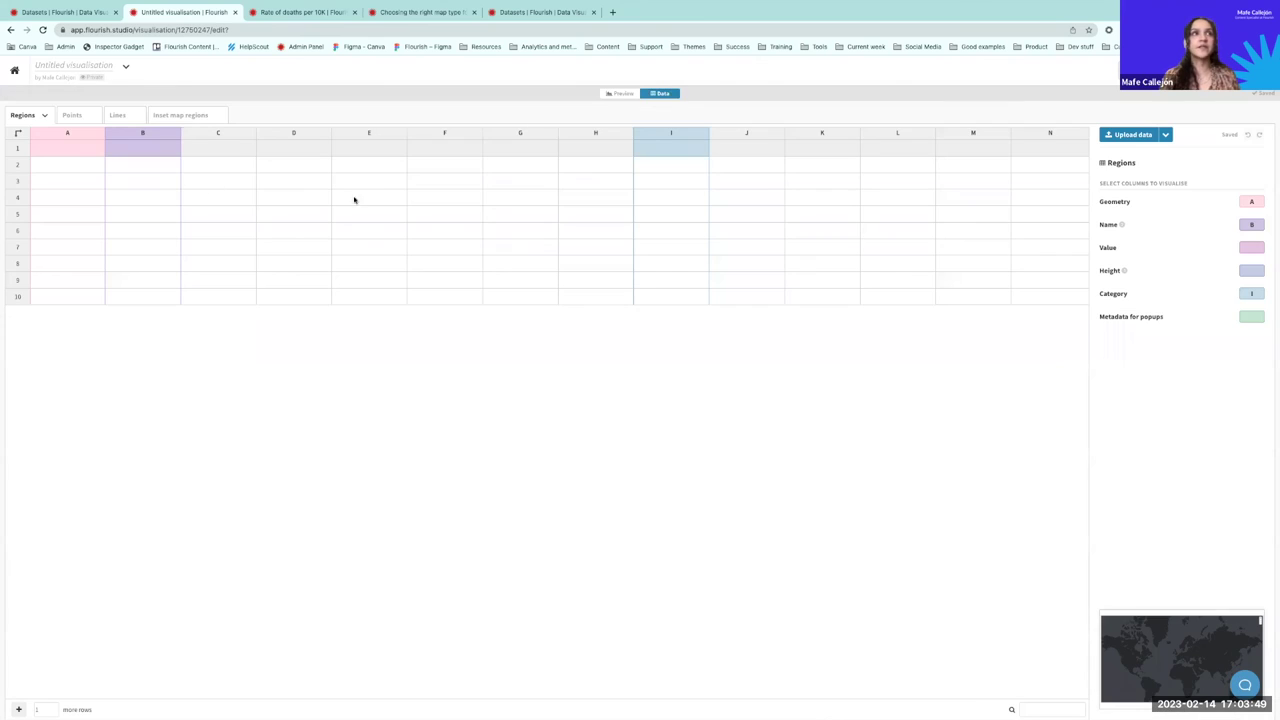
Step: Upload earthquakes.csv from the mapping-101 folder into the Points data sheet and continue to column selection
left_click(80, 116)
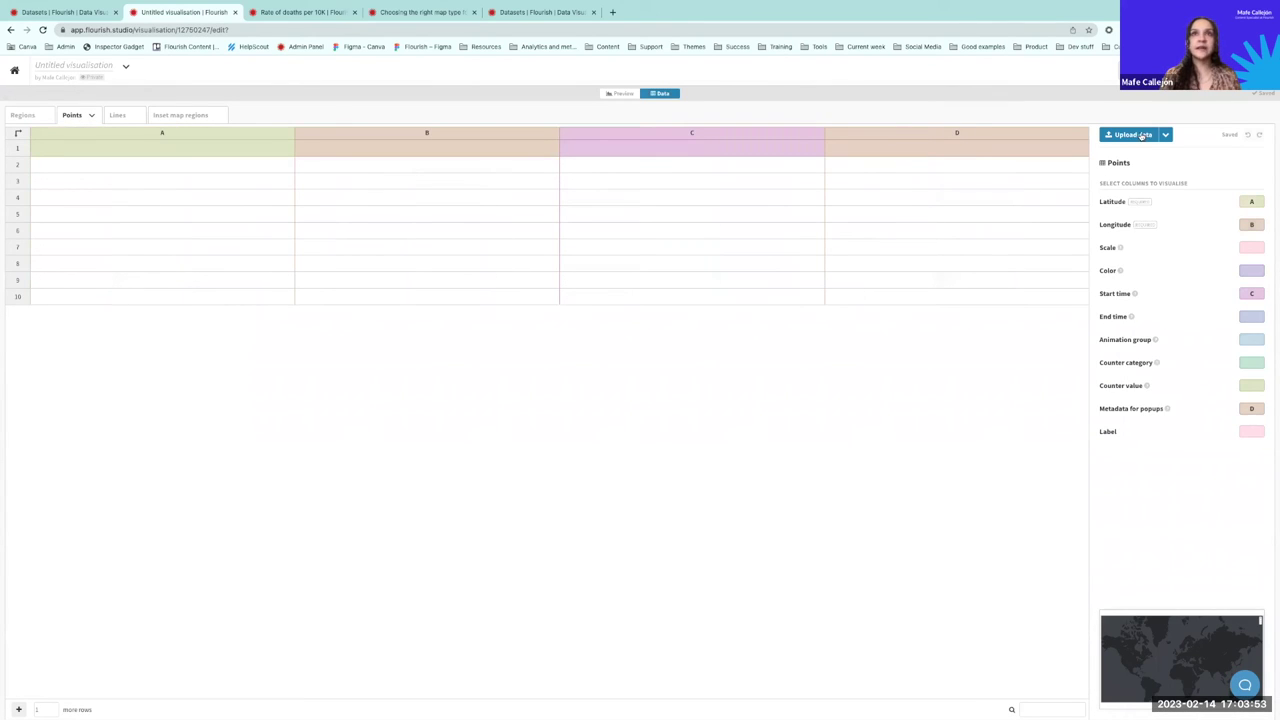
left_click(1106, 139)
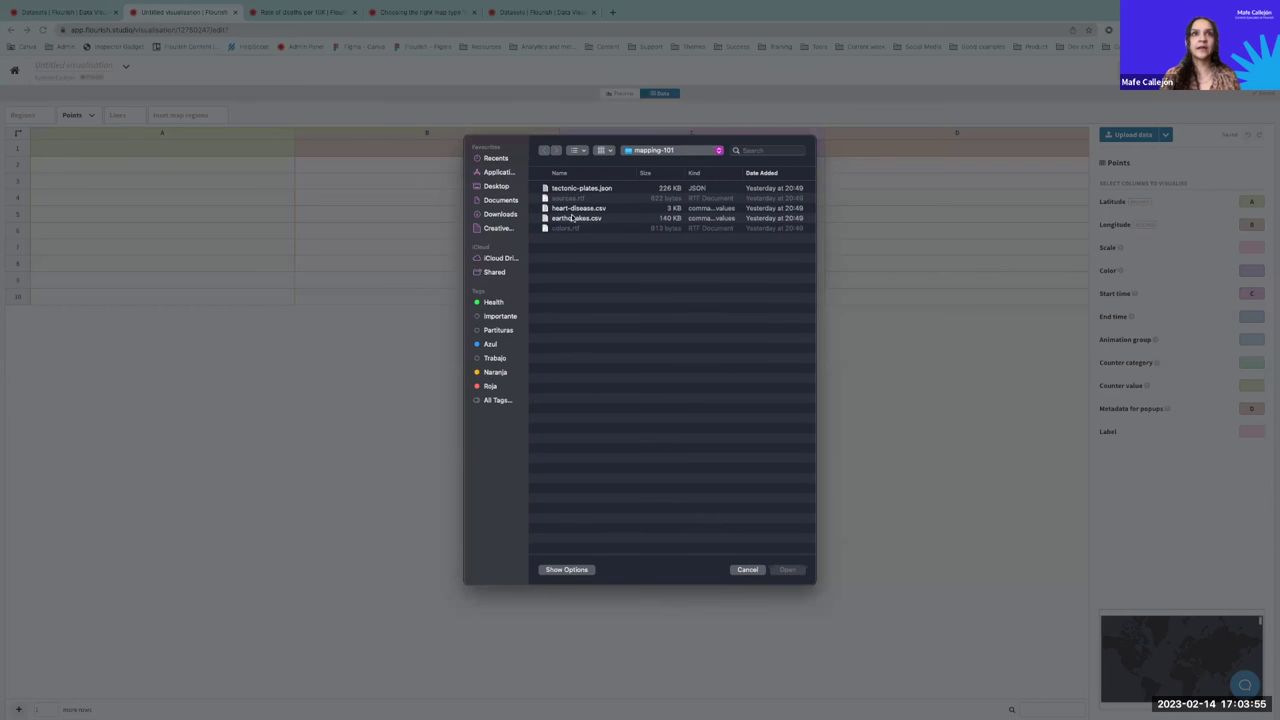
left_click(574, 219)
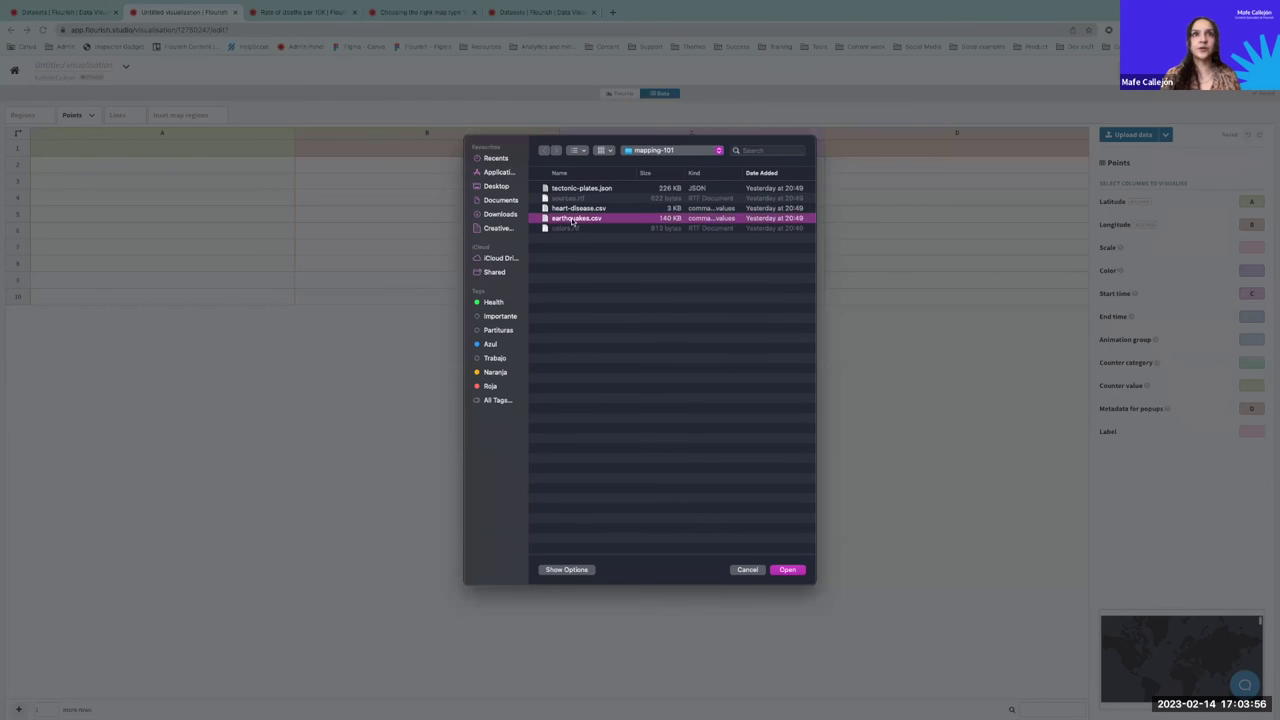
left_click(788, 570)
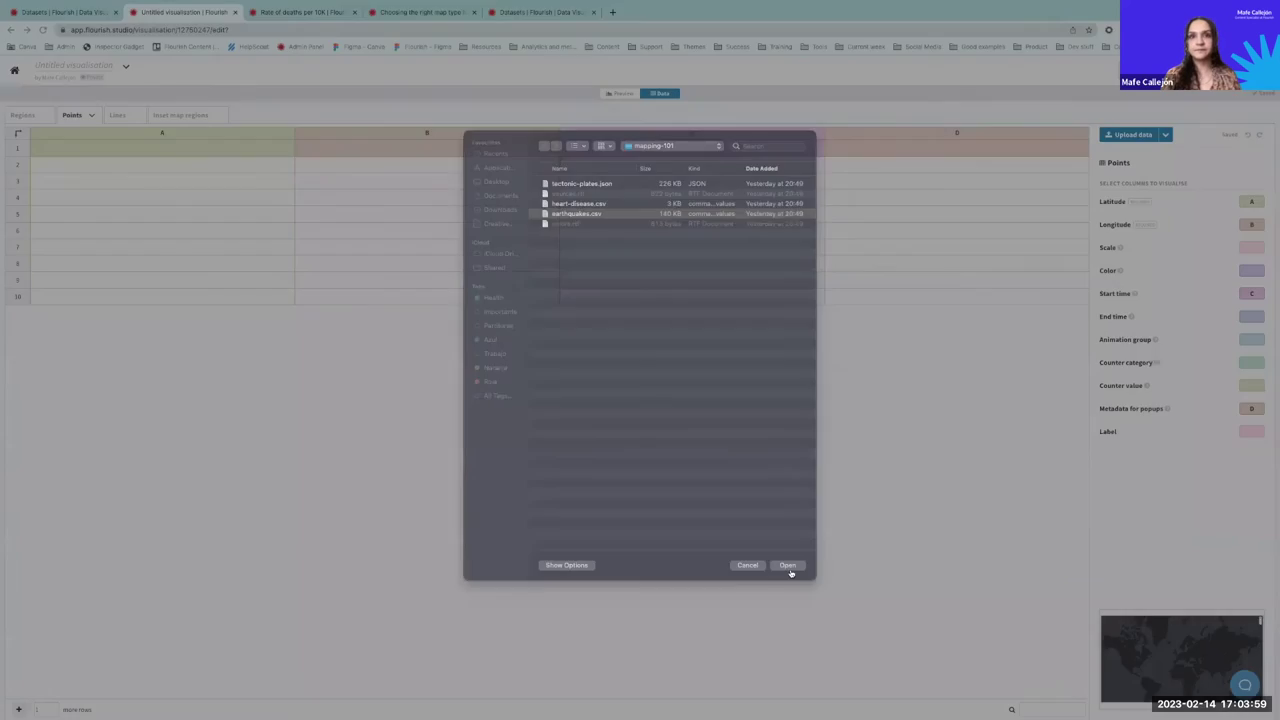
left_click(566, 416)
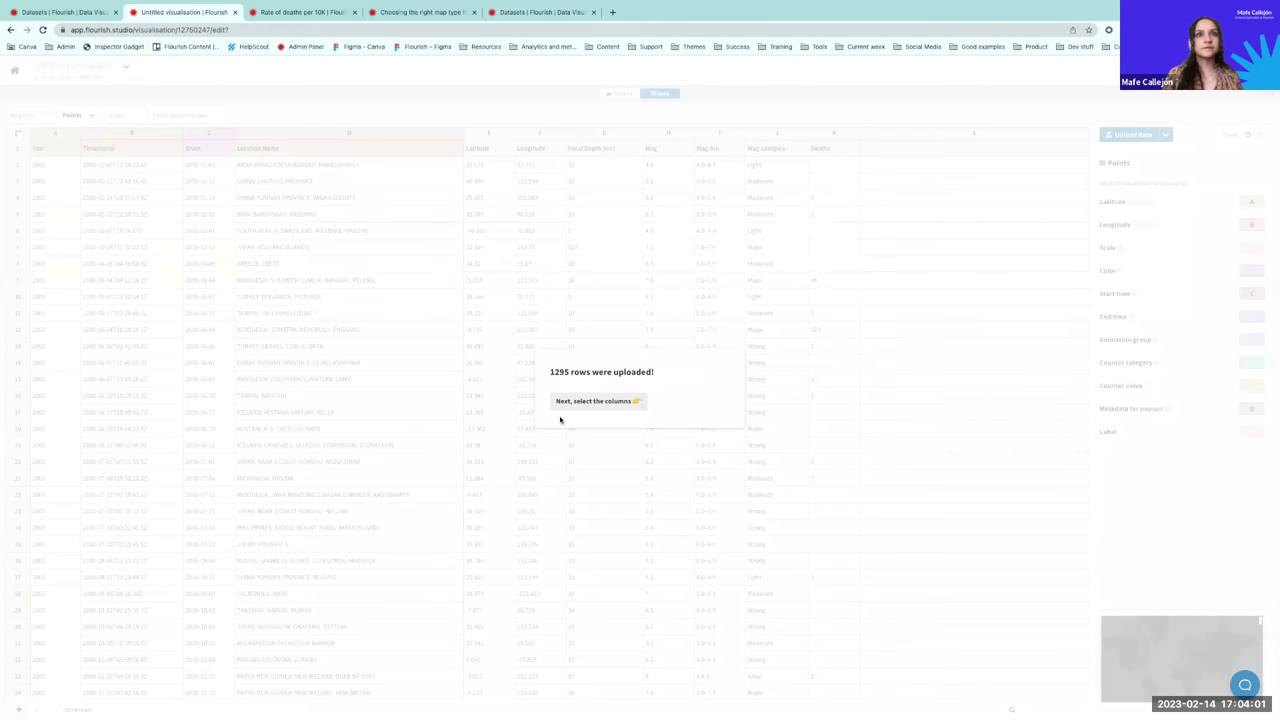
left_click(578, 402)
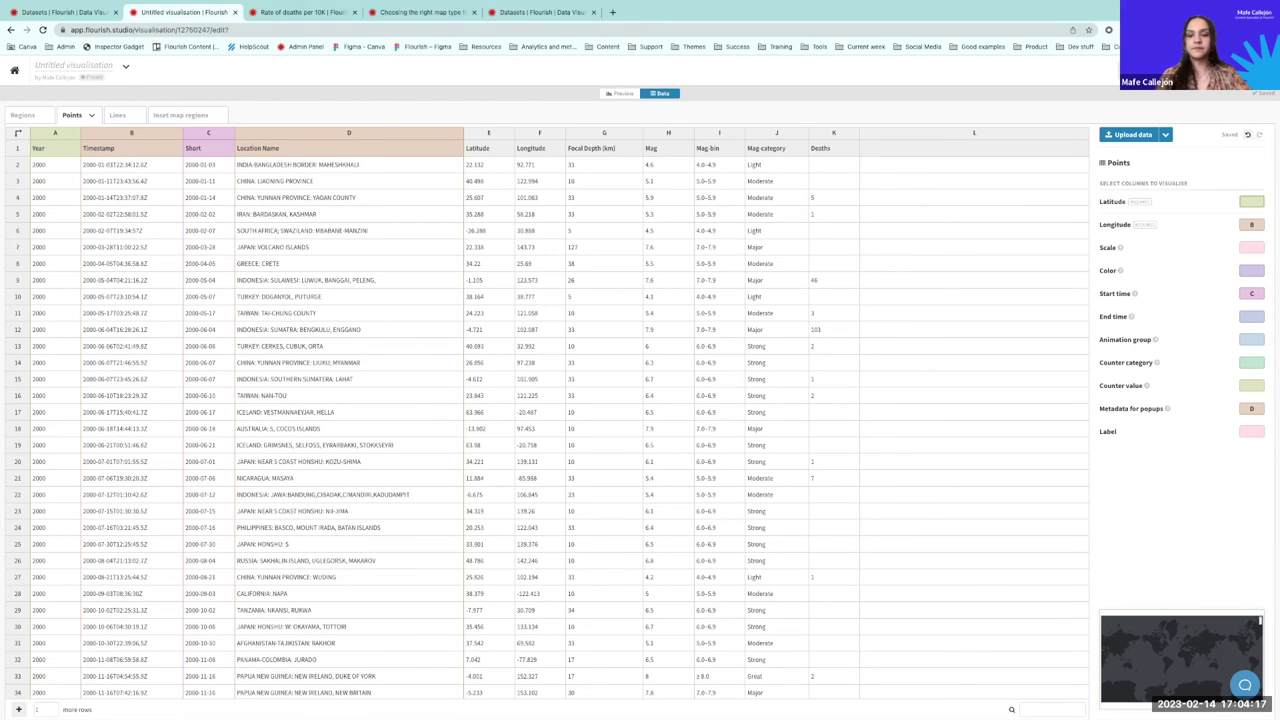
Step: Assign column E to Latitude, F to Longitude and G to Scale, and clear the Start time column
left_click(1250, 225)
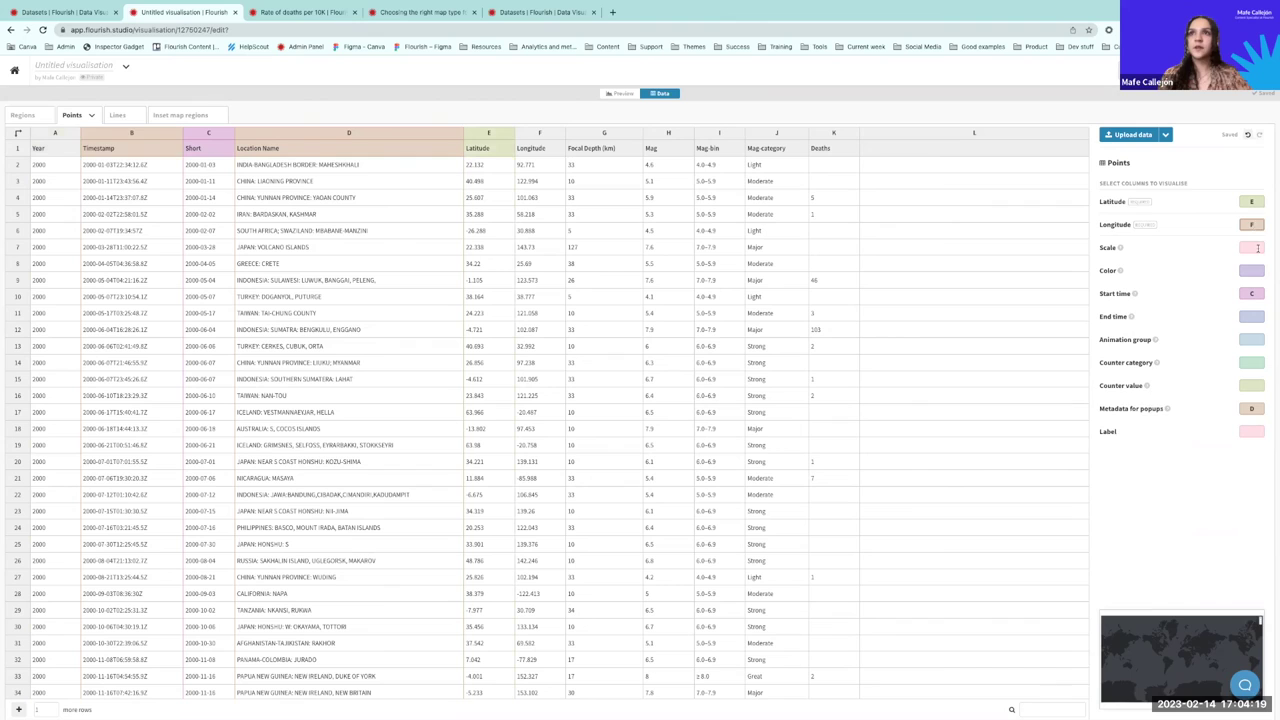
mouse_move(1252, 296)
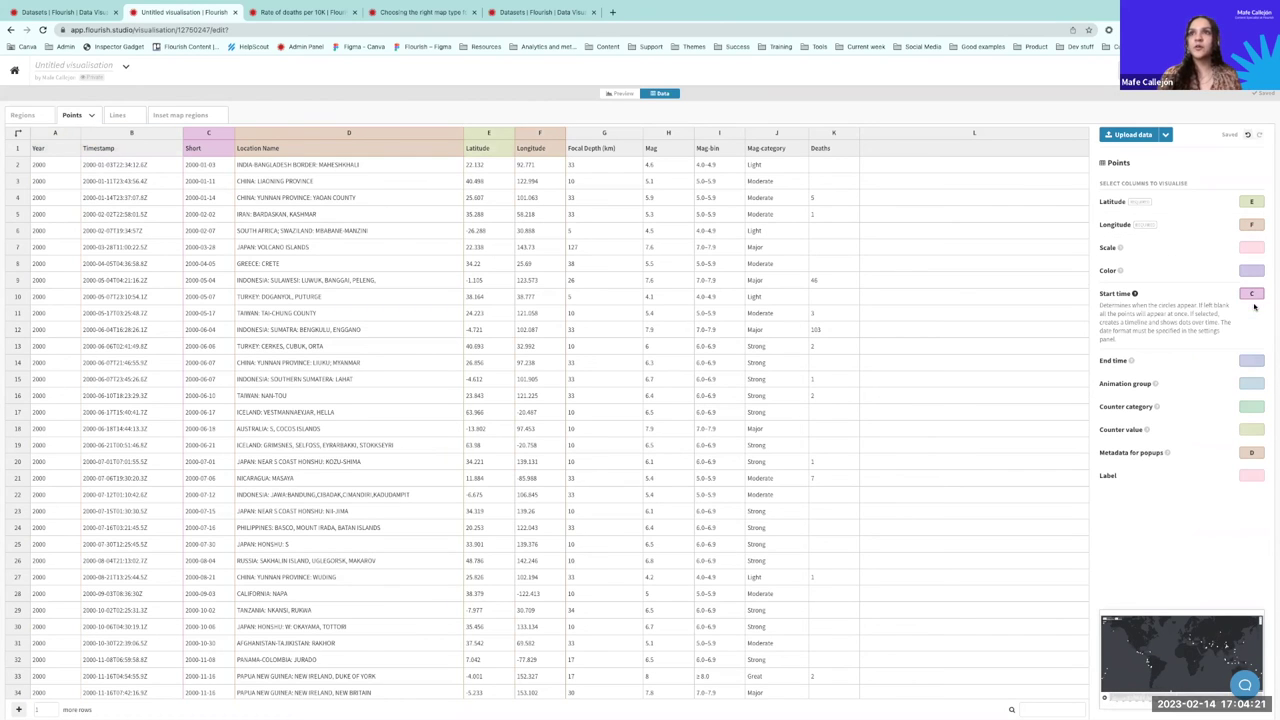
key("BackSpace")
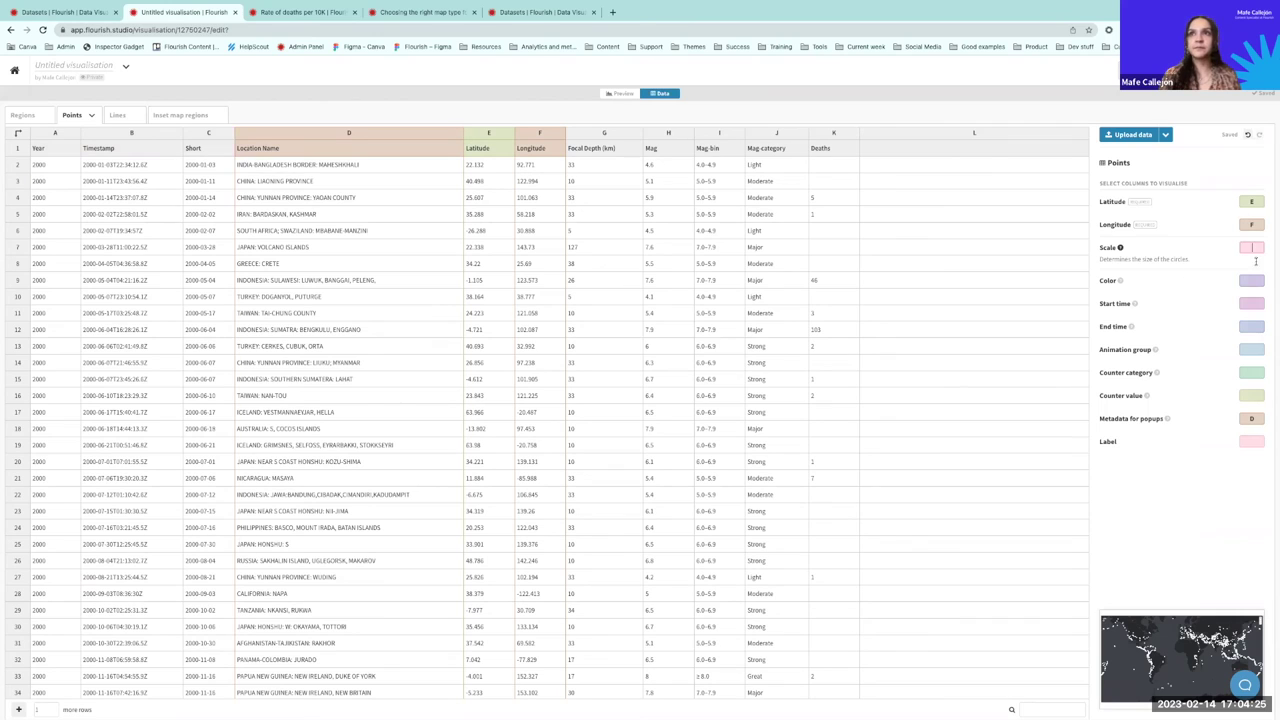
type("G")
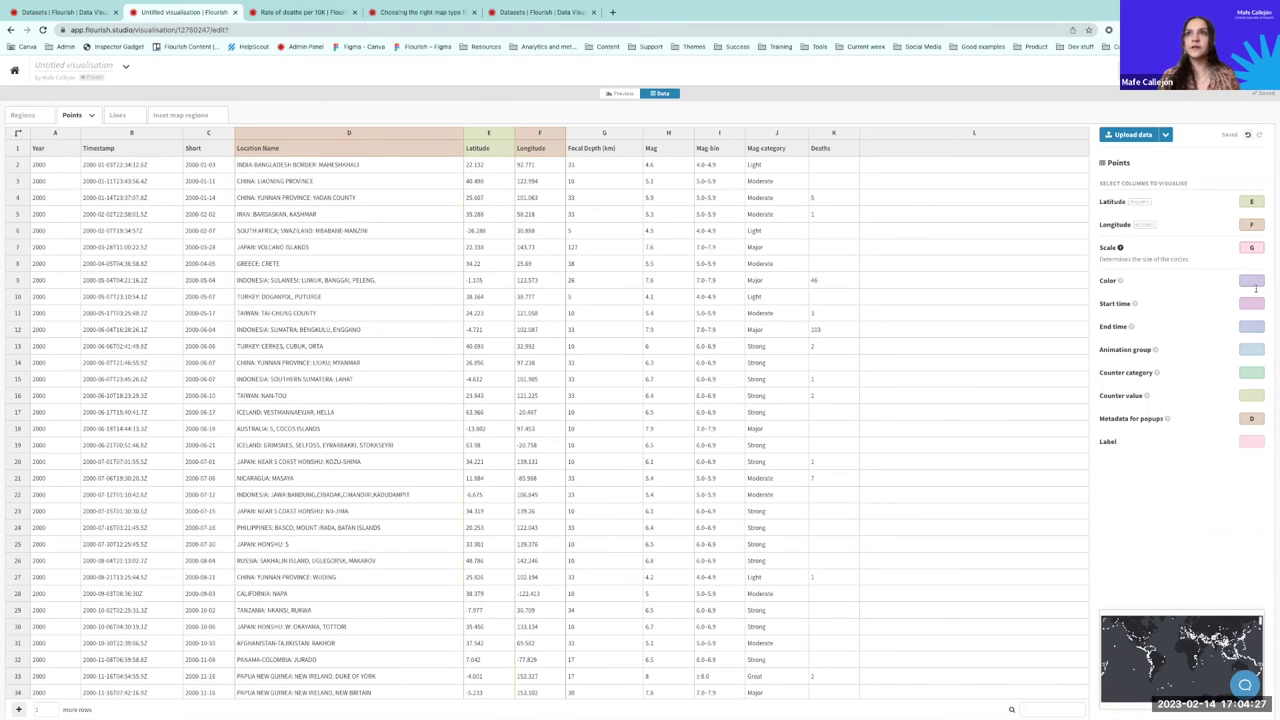
left_click(1252, 282)
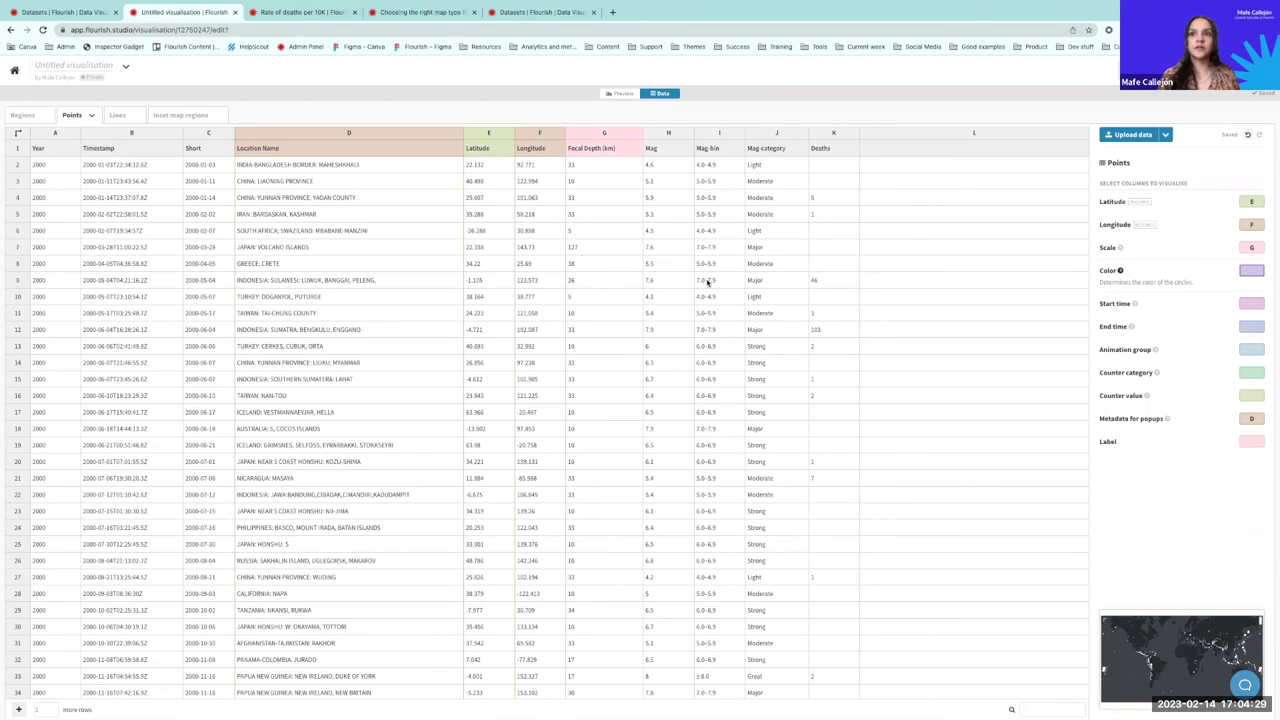
Step: Preview the map, narrow its frame slightly and inspect the earthquake points across Africa and Asia up close
left_click(621, 94)
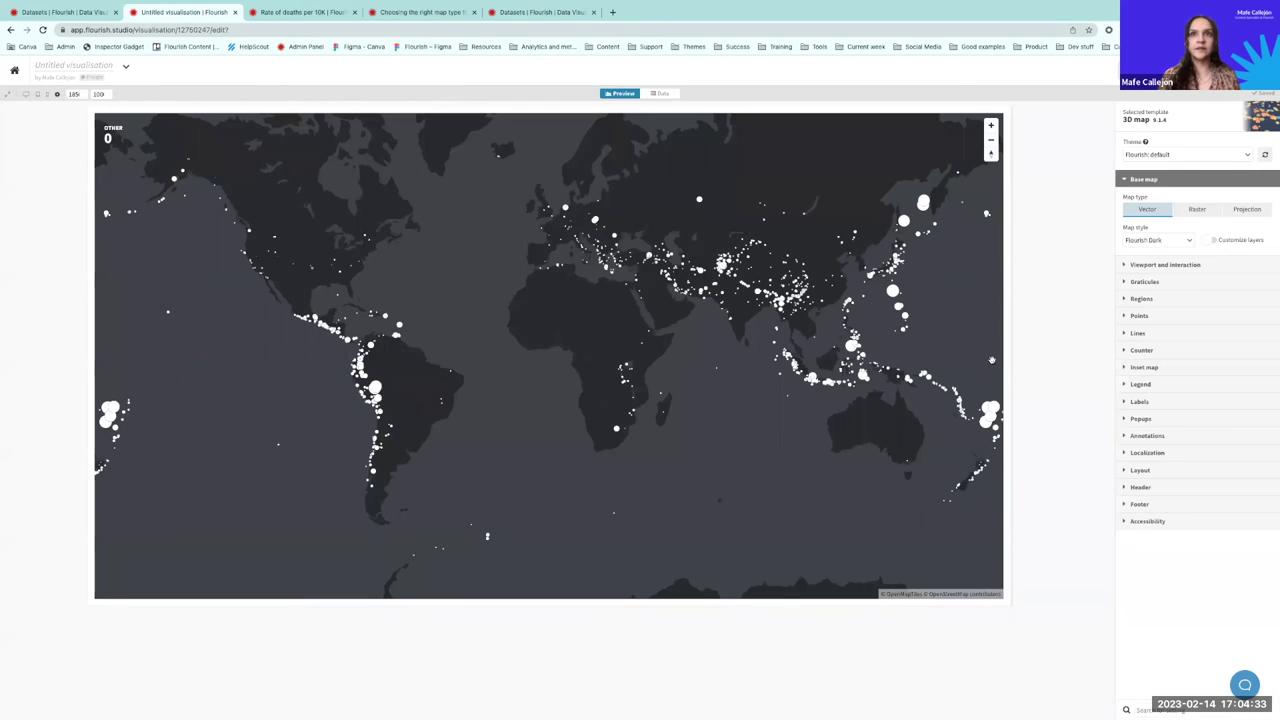
left_click_drag(1004, 370, 981, 345)
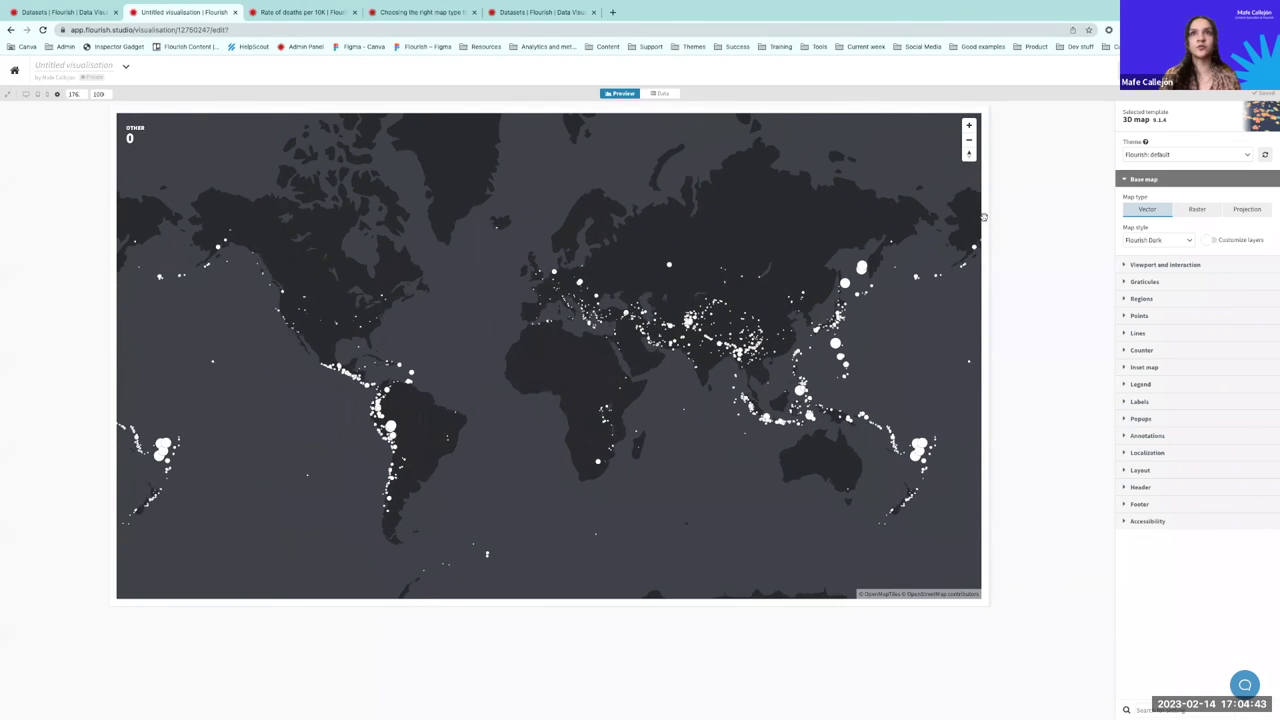
left_click(968, 128)
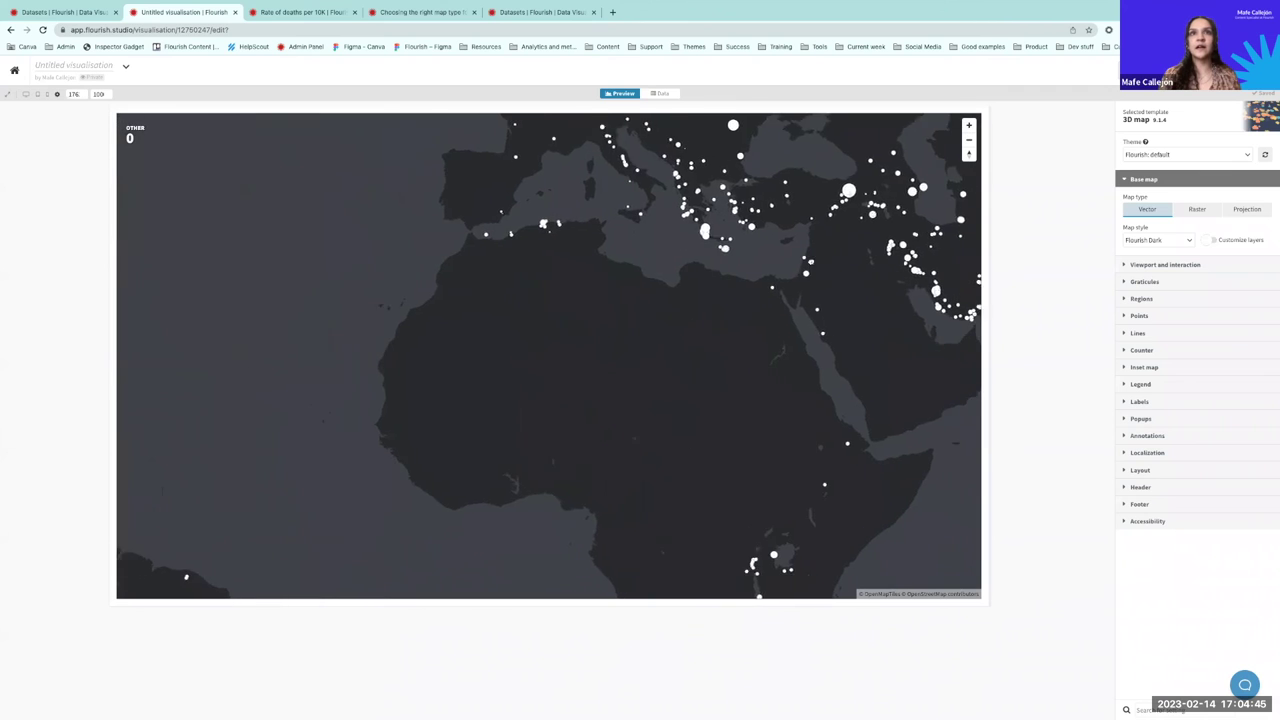
scroll(744, 309, "down", 3)
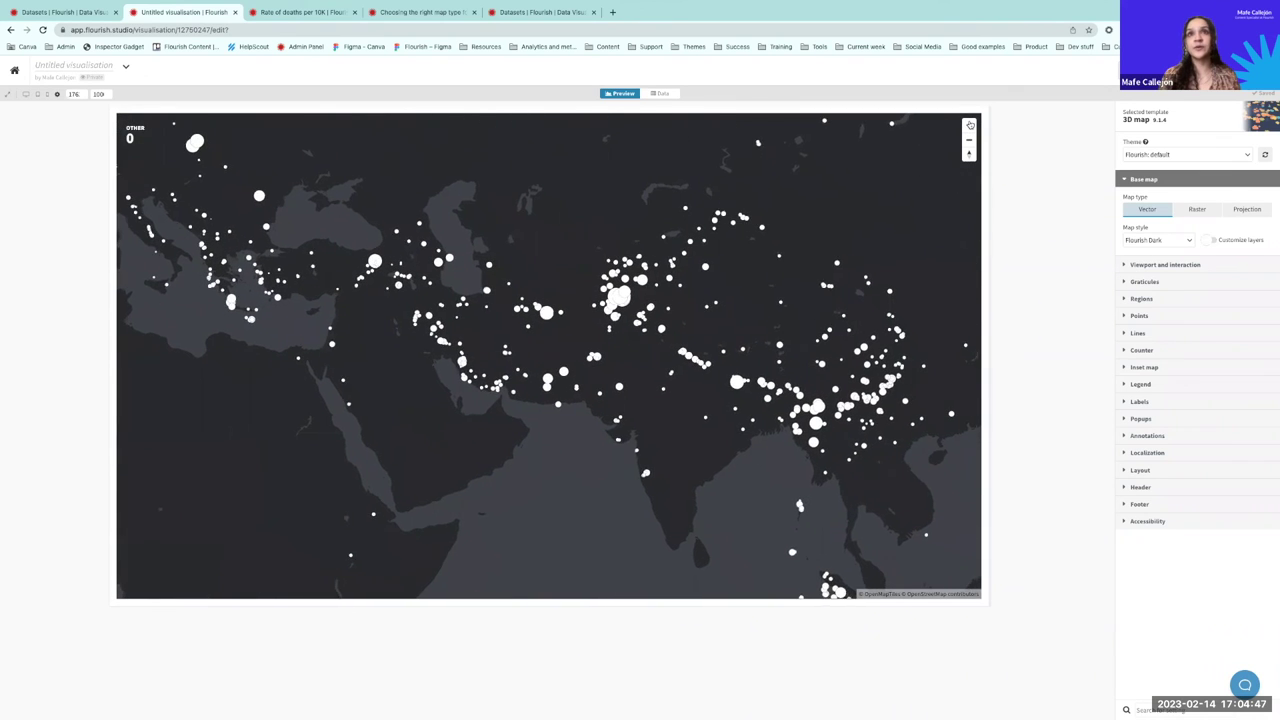
scroll(744, 309, "down", 3)
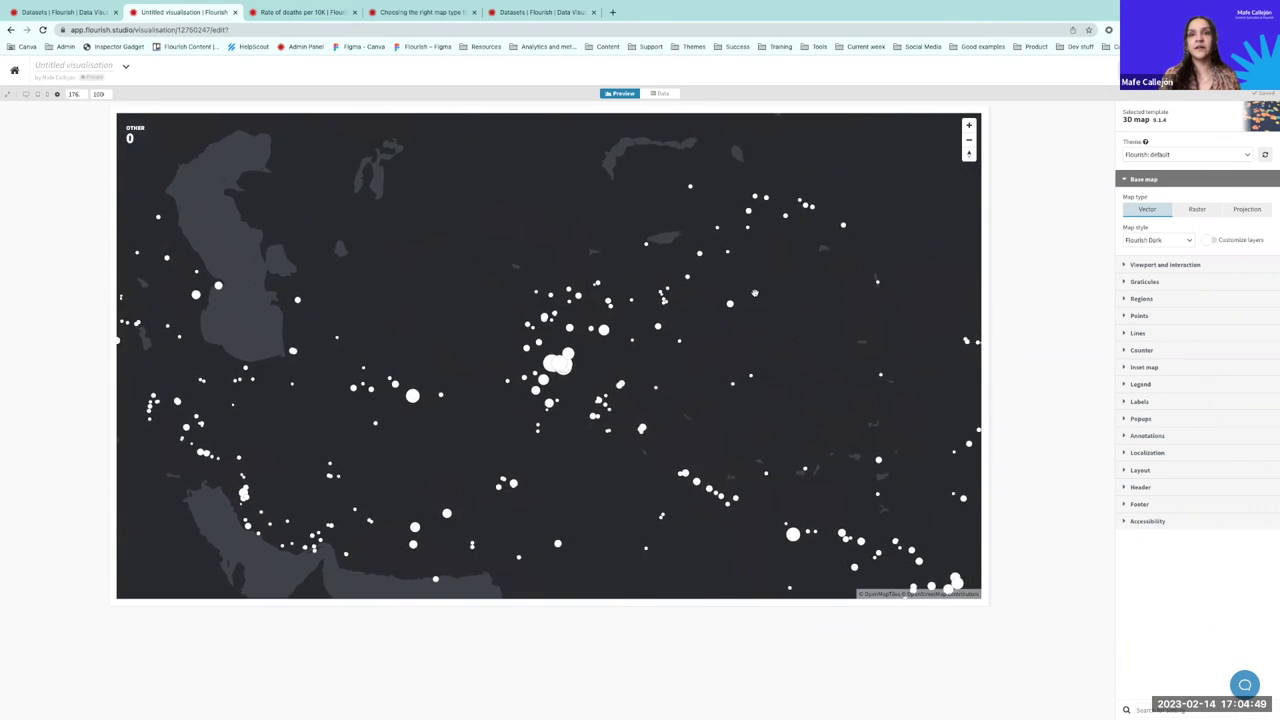
scroll(754, 293, "down", 5)
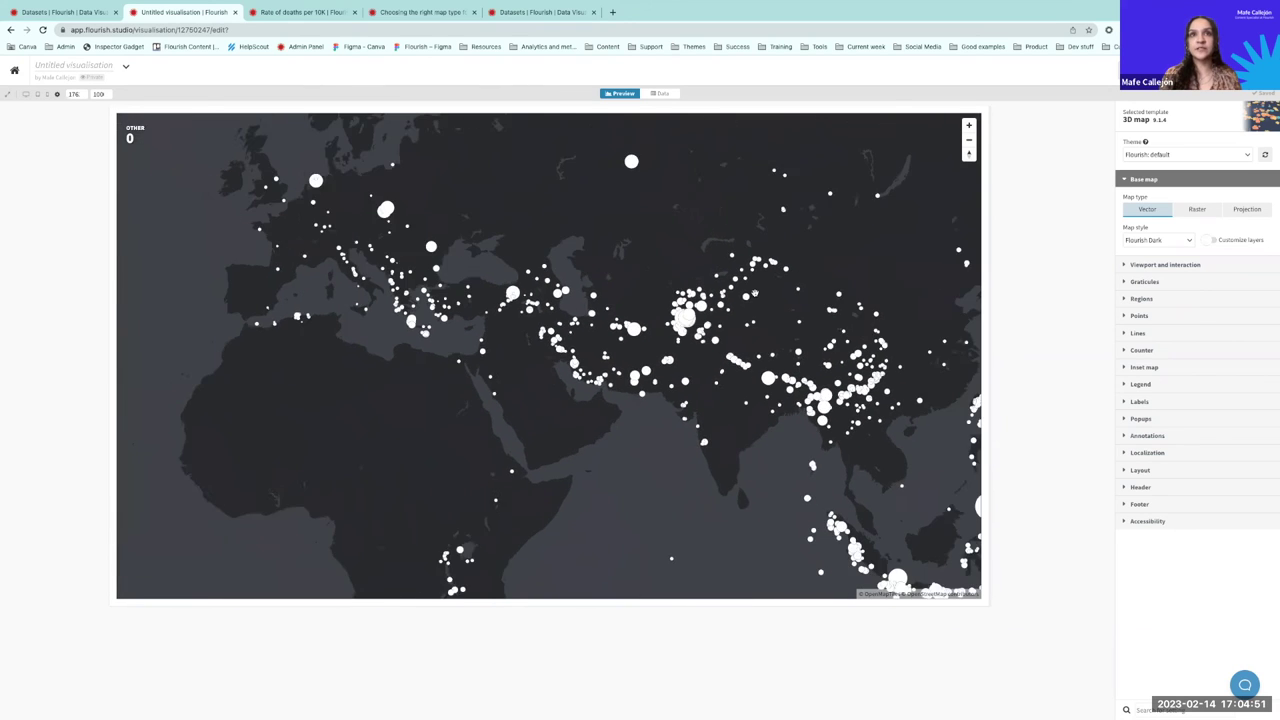
scroll(754, 293, "down", 5)
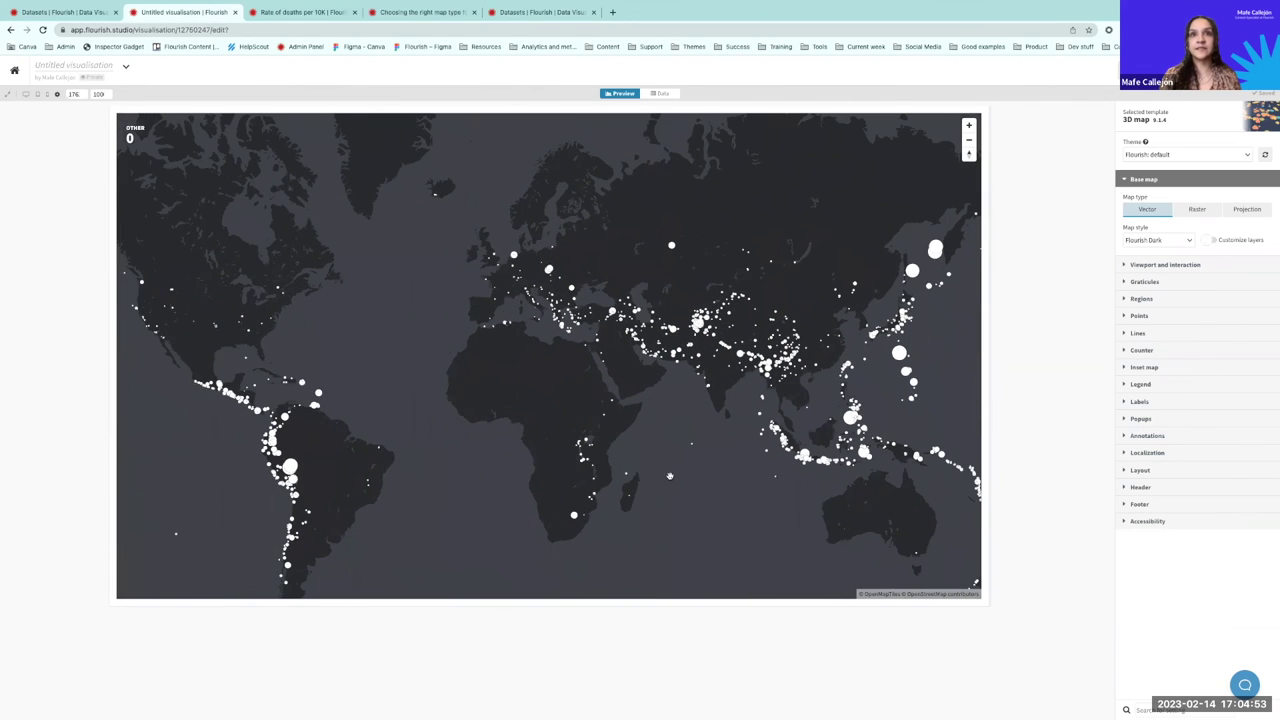
Step: Assign column H to Color, clear the Metadata for popups column and preview the coloured points on the map
left_click(660, 93)
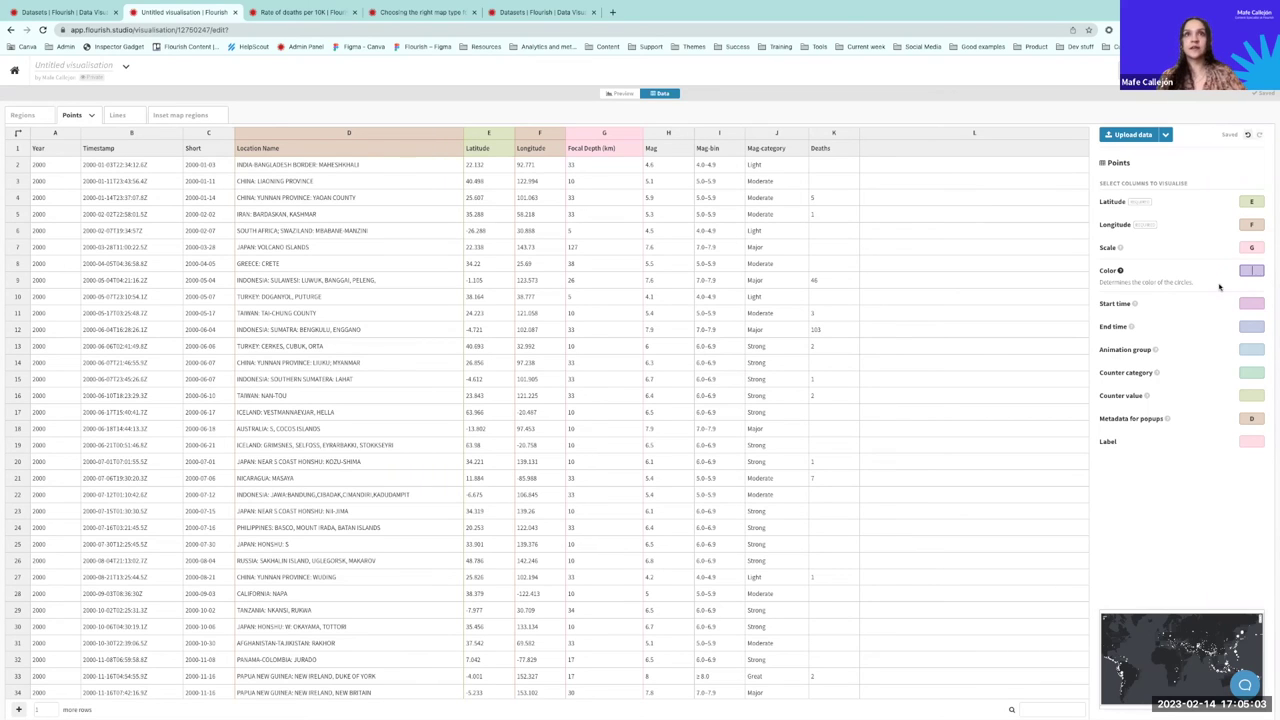
left_click(1250, 270)
type("H")
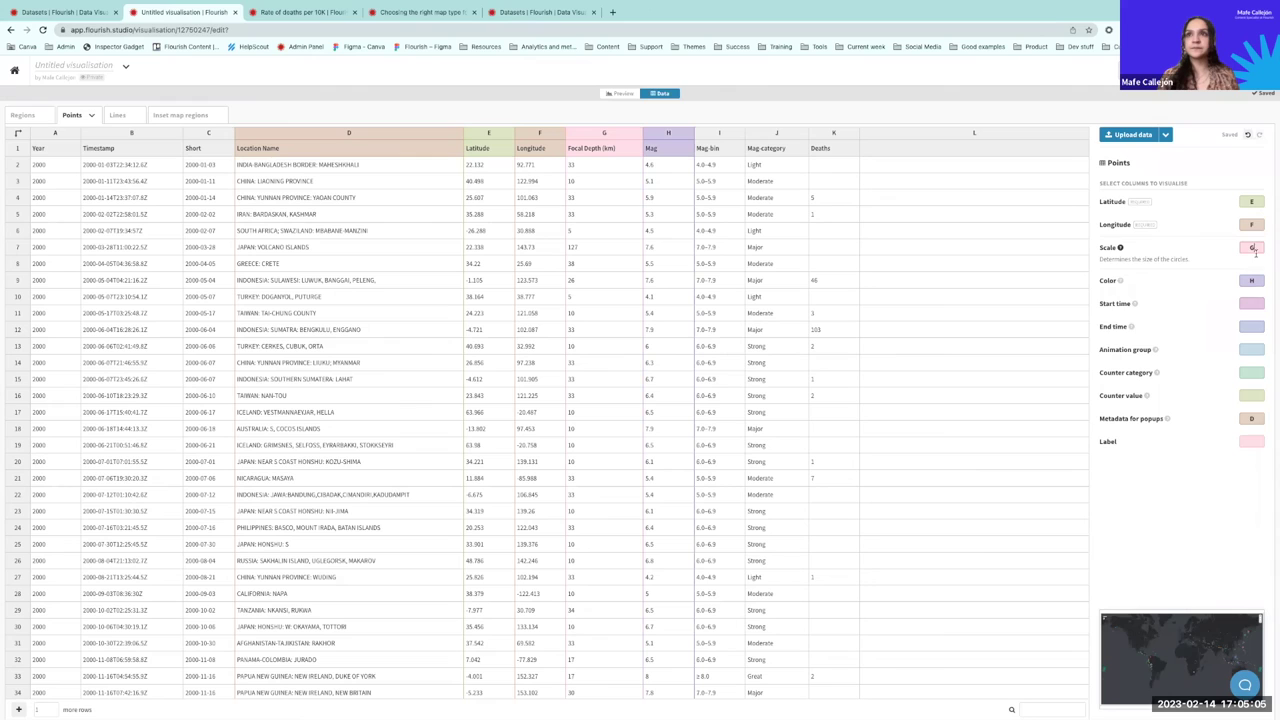
left_click(1245, 387)
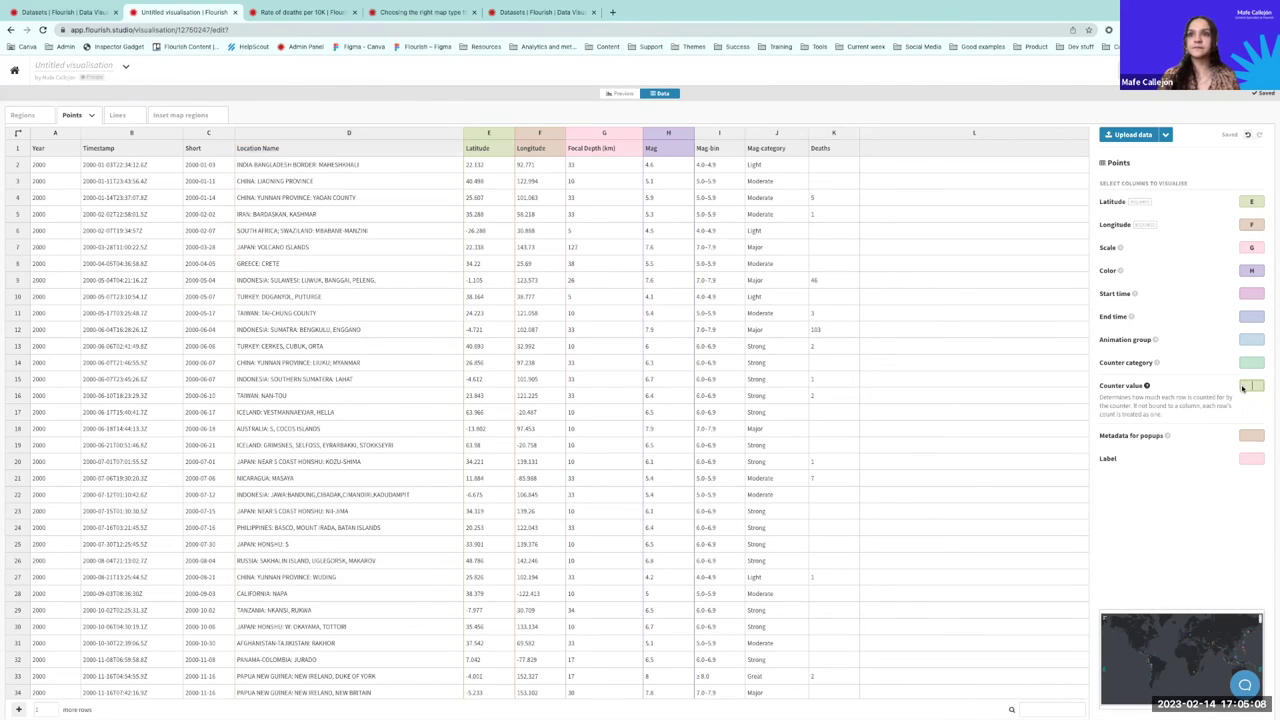
left_click(616, 94)
left_click_drag(570, 360, 542, 382)
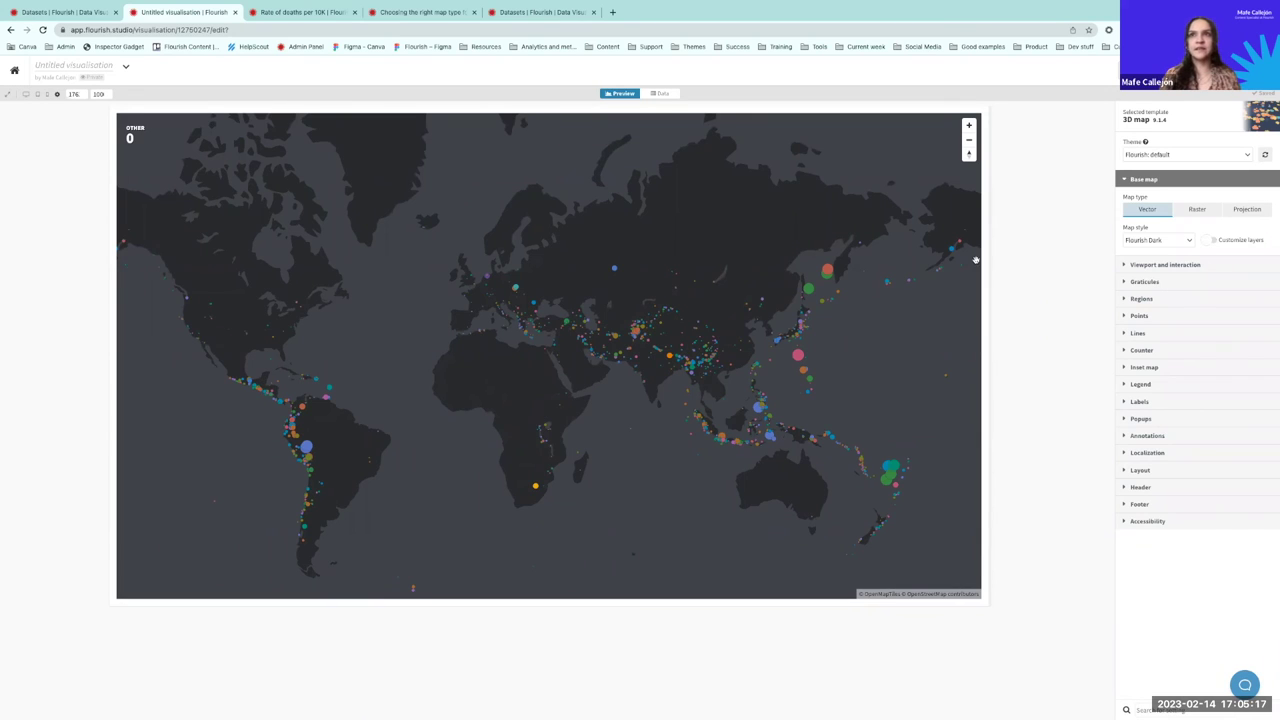
Step: Open the Points settings and set the visualisation's theme to No theme
left_click(1132, 182)
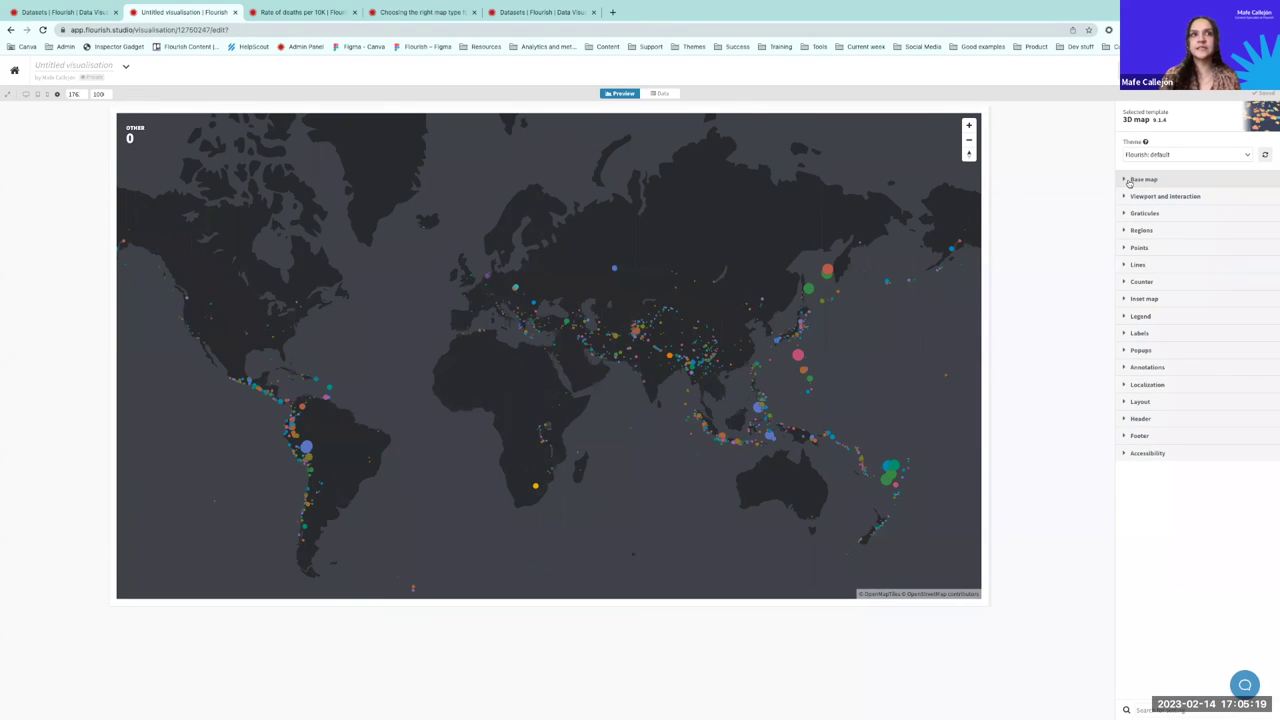
left_click(1128, 250)
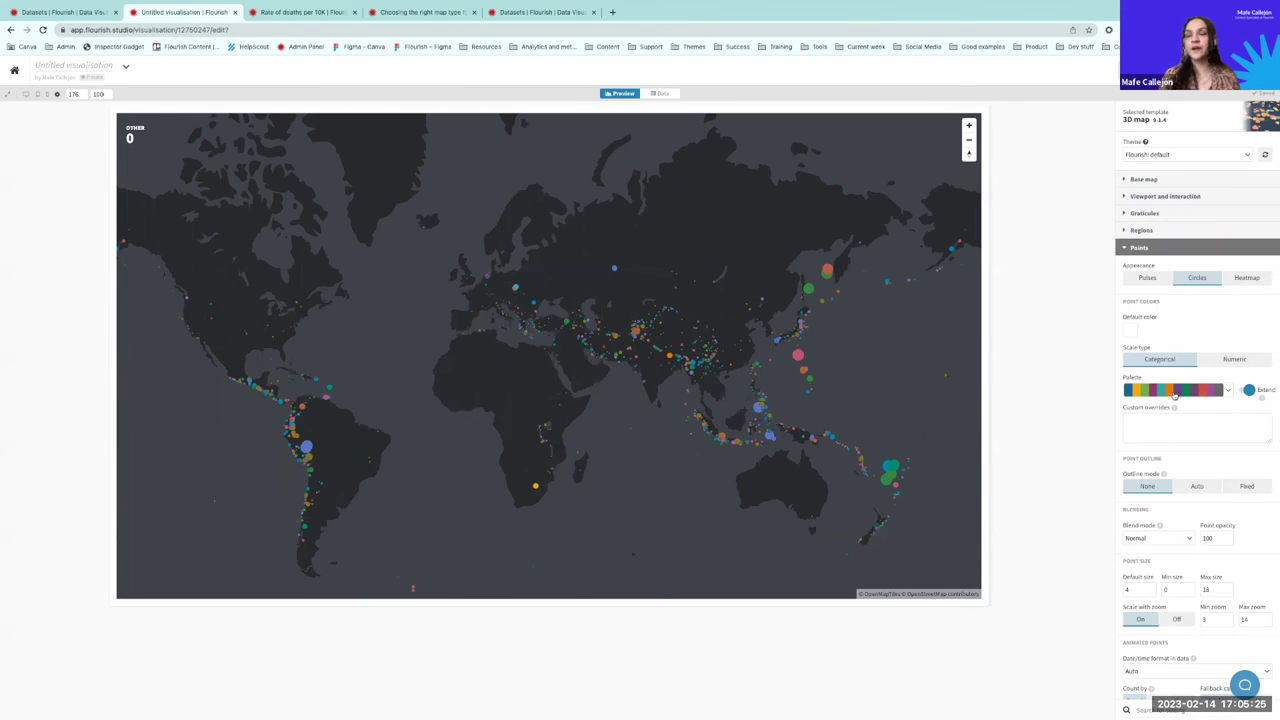
left_click(1247, 154)
left_click(1183, 172)
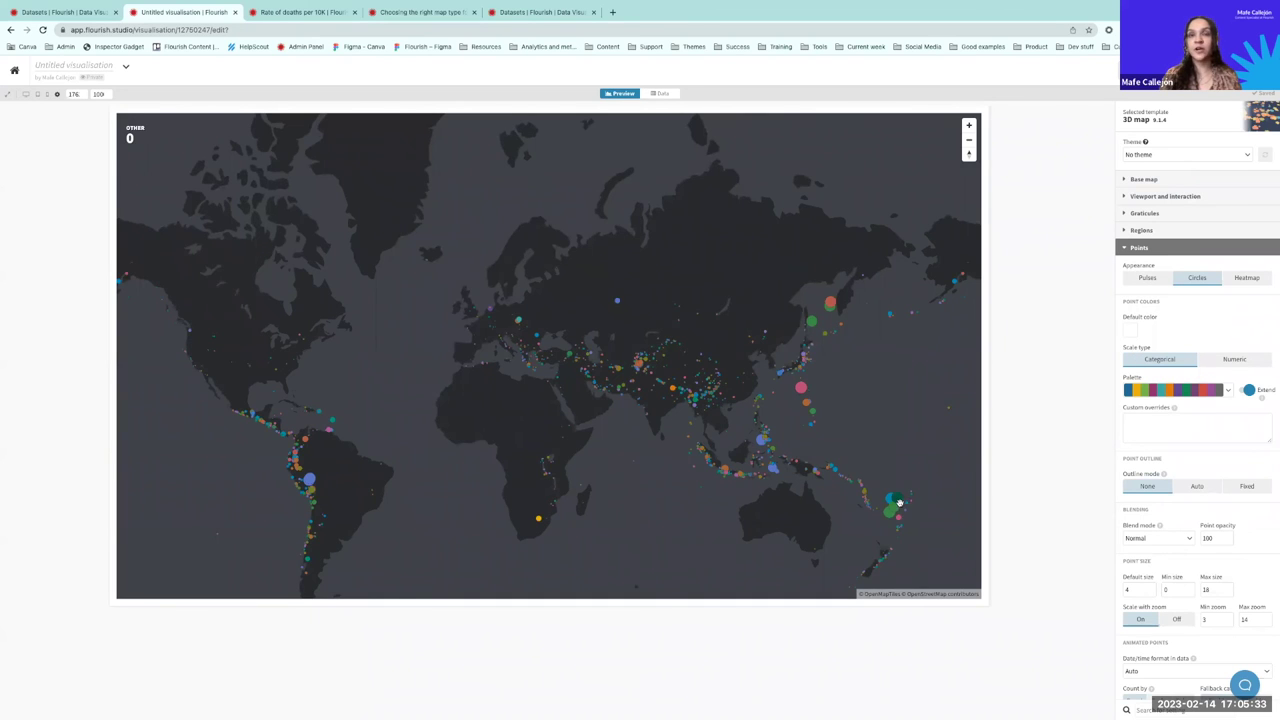
Step: Check the popup of a large earthquake point north of New Zealand and switch the point colours' scale type to Numeric
mouse_move(897, 502)
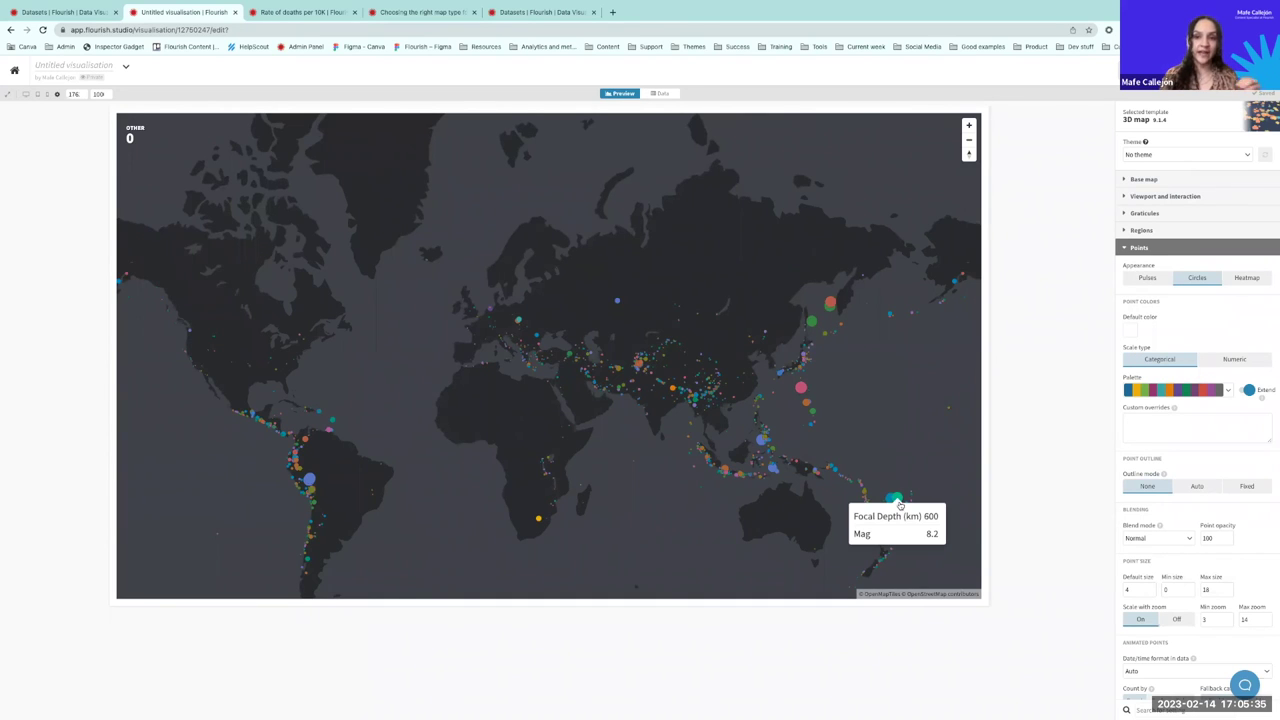
left_click_drag(726, 483, 727, 438)
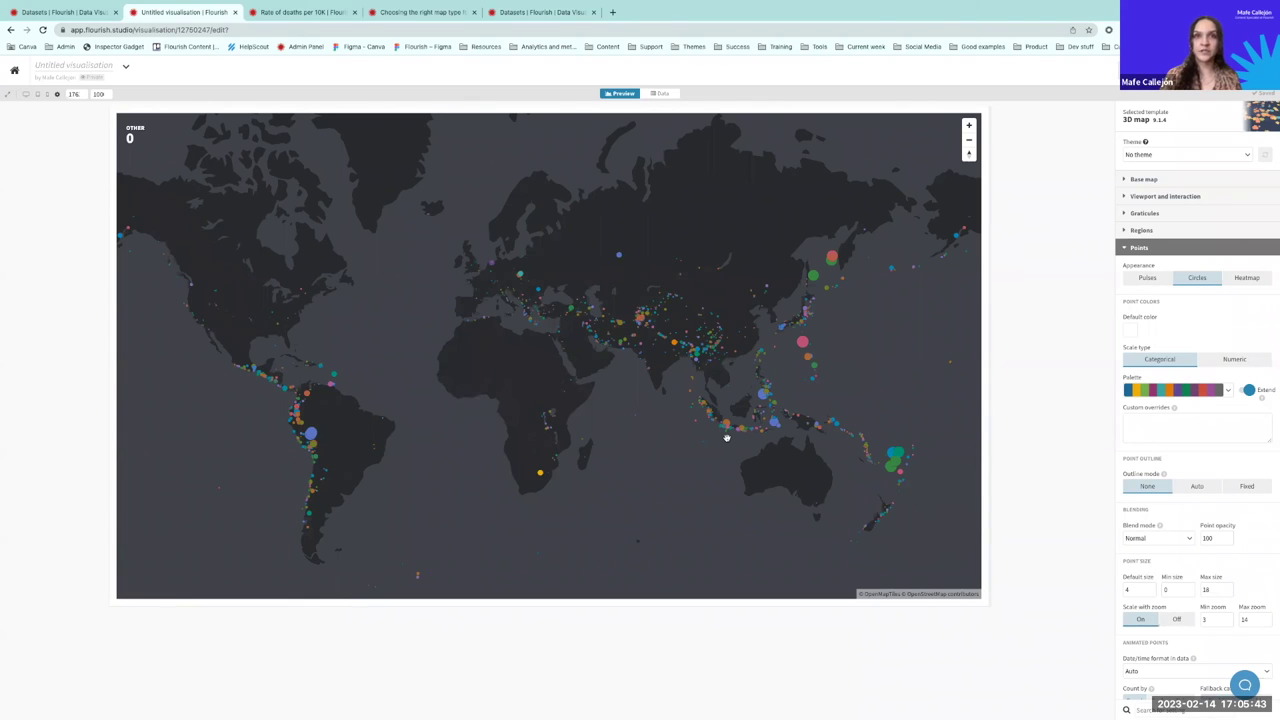
left_click(1236, 360)
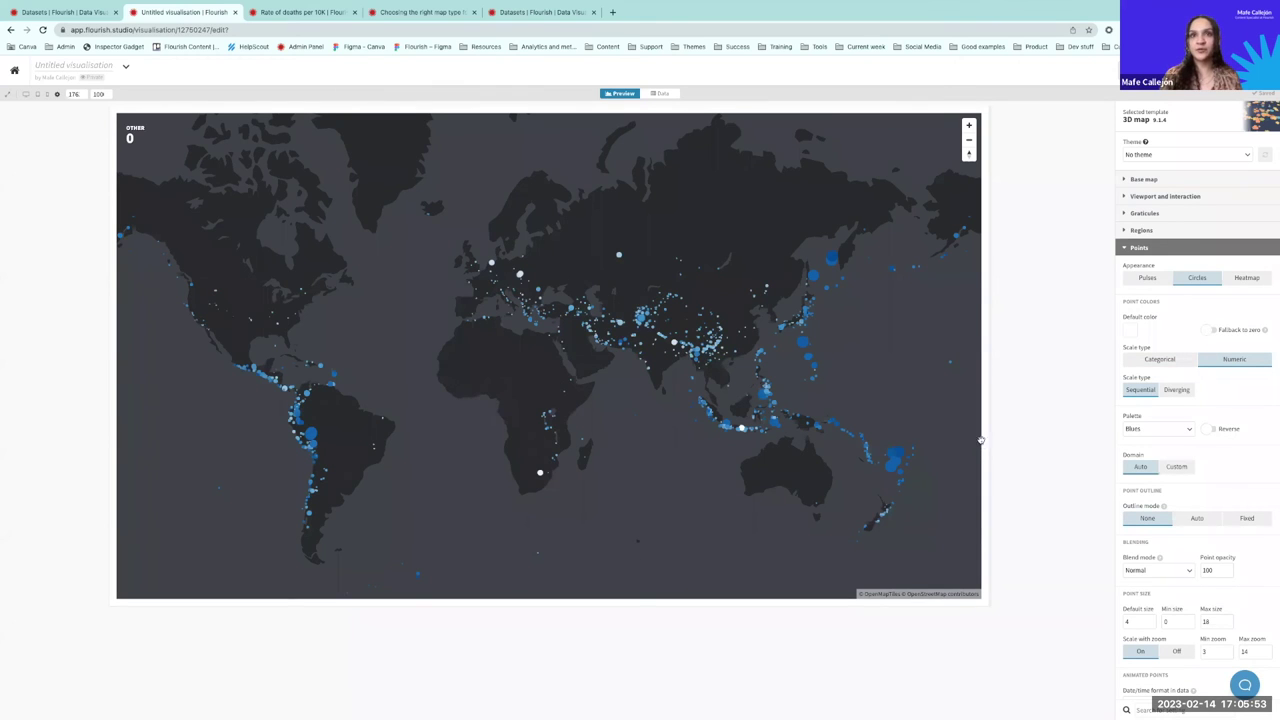
left_click_drag(887, 411, 865, 409)
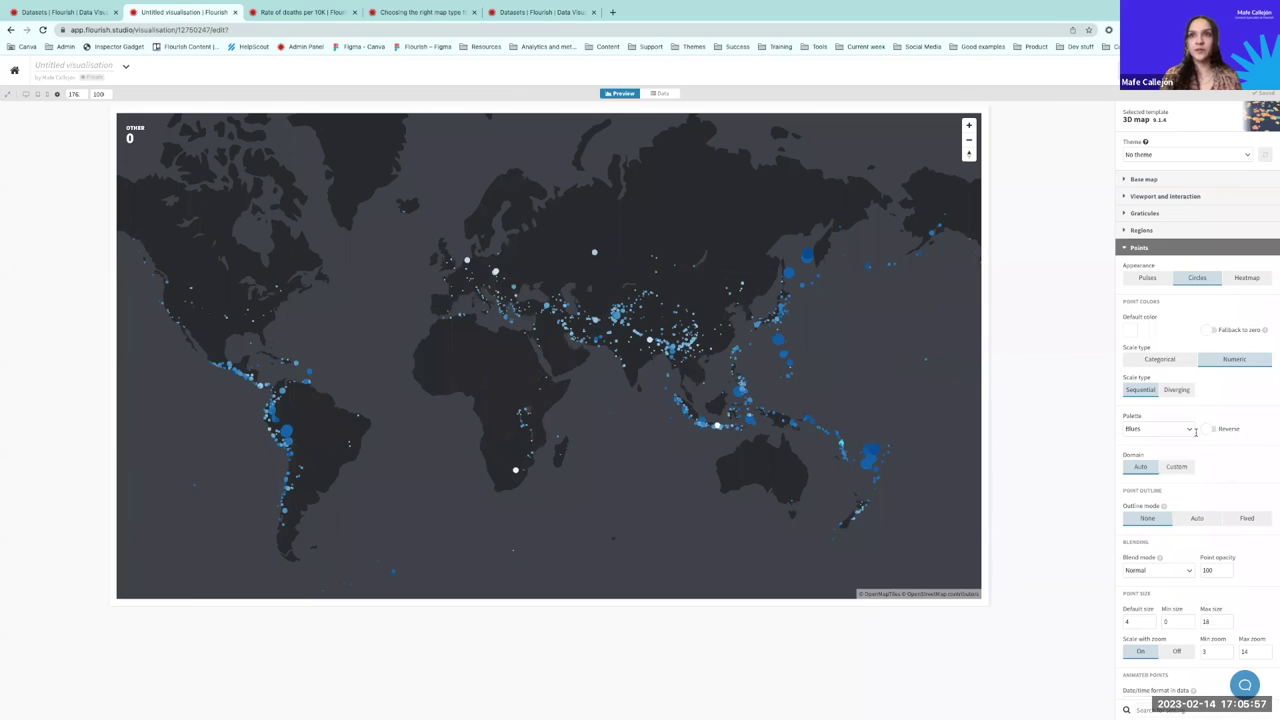
Step: Try the reversed Blues palette and the unreversed Magma palette on the numeric point colours
left_click(1211, 429)
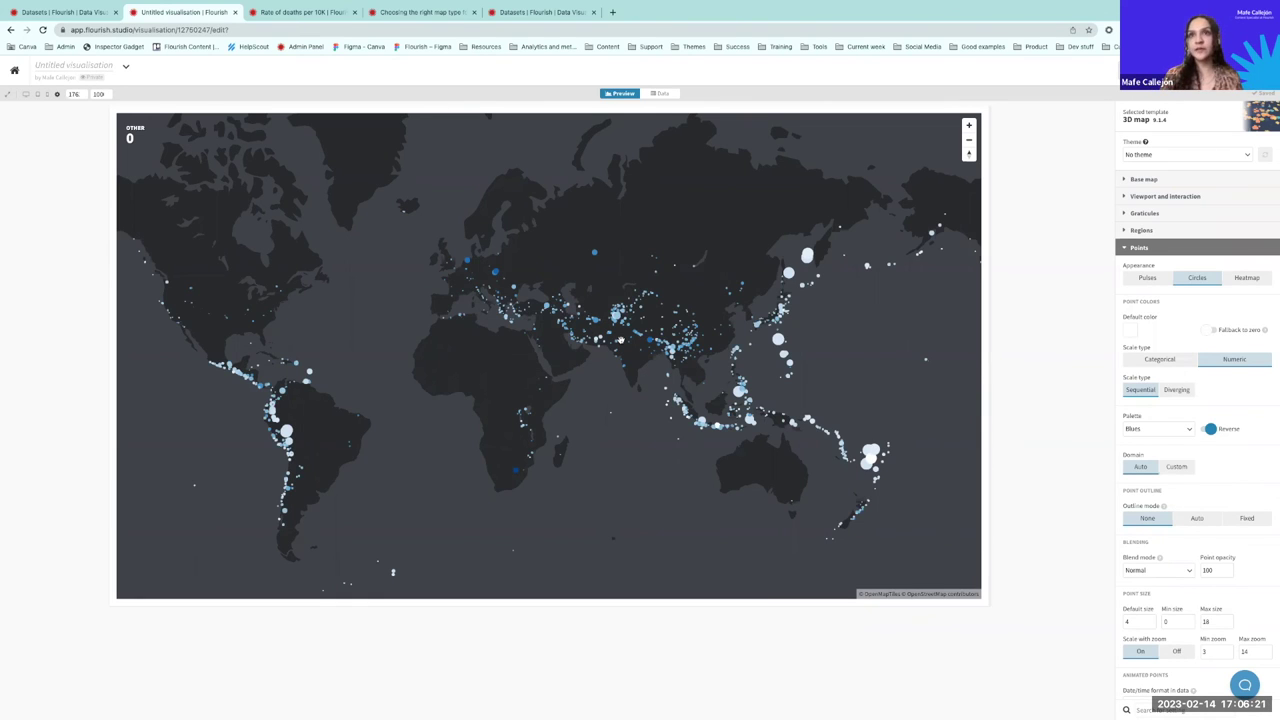
left_click(1157, 430)
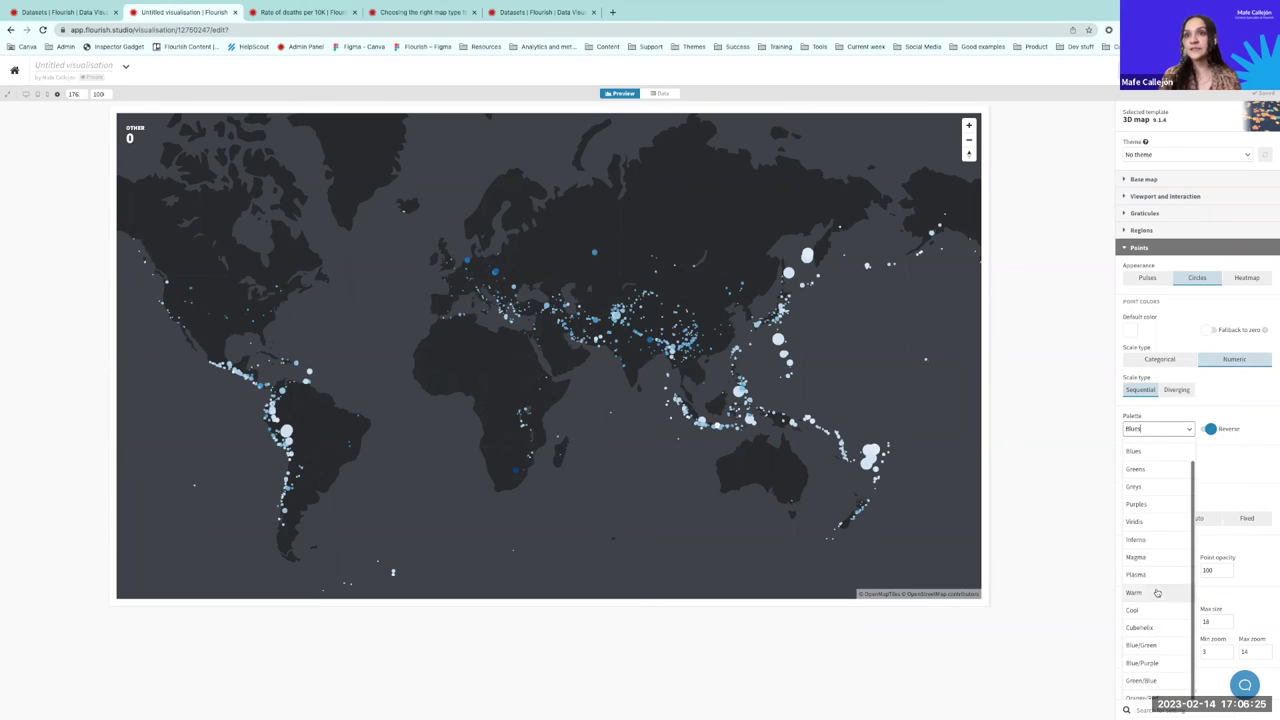
scroll(1152, 605, "down", 2)
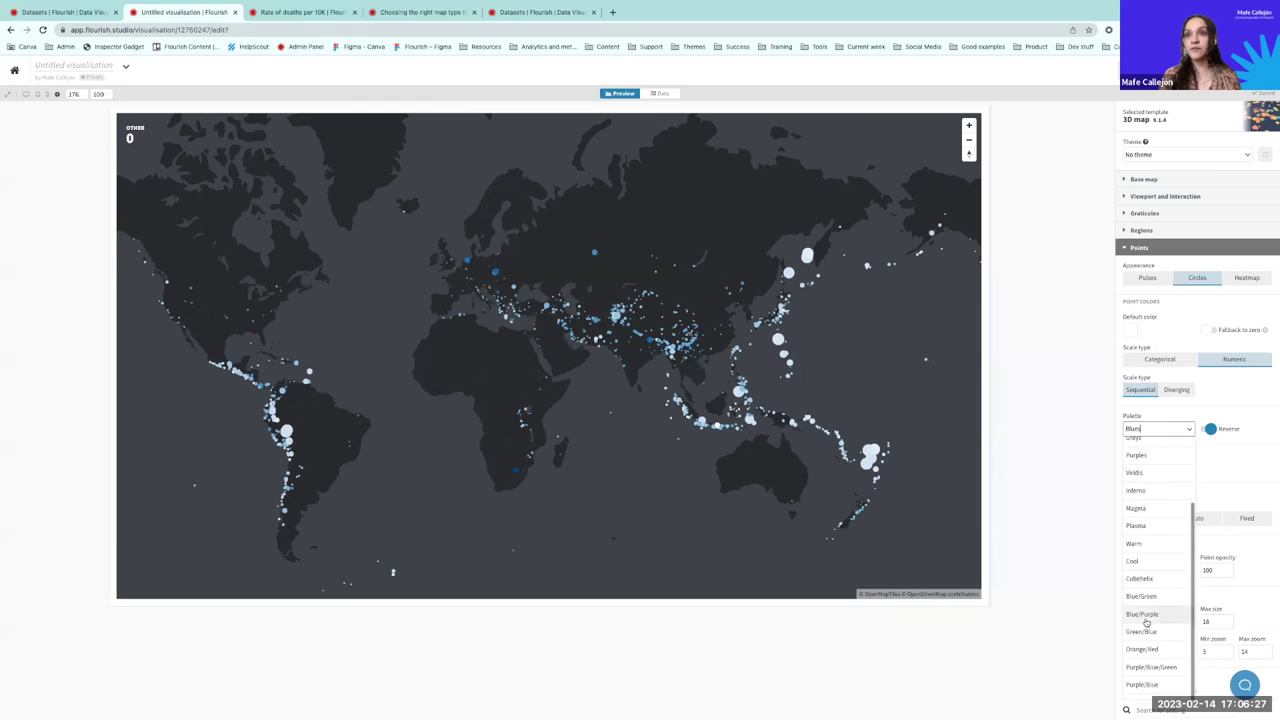
left_click(1138, 508)
left_click(1210, 430)
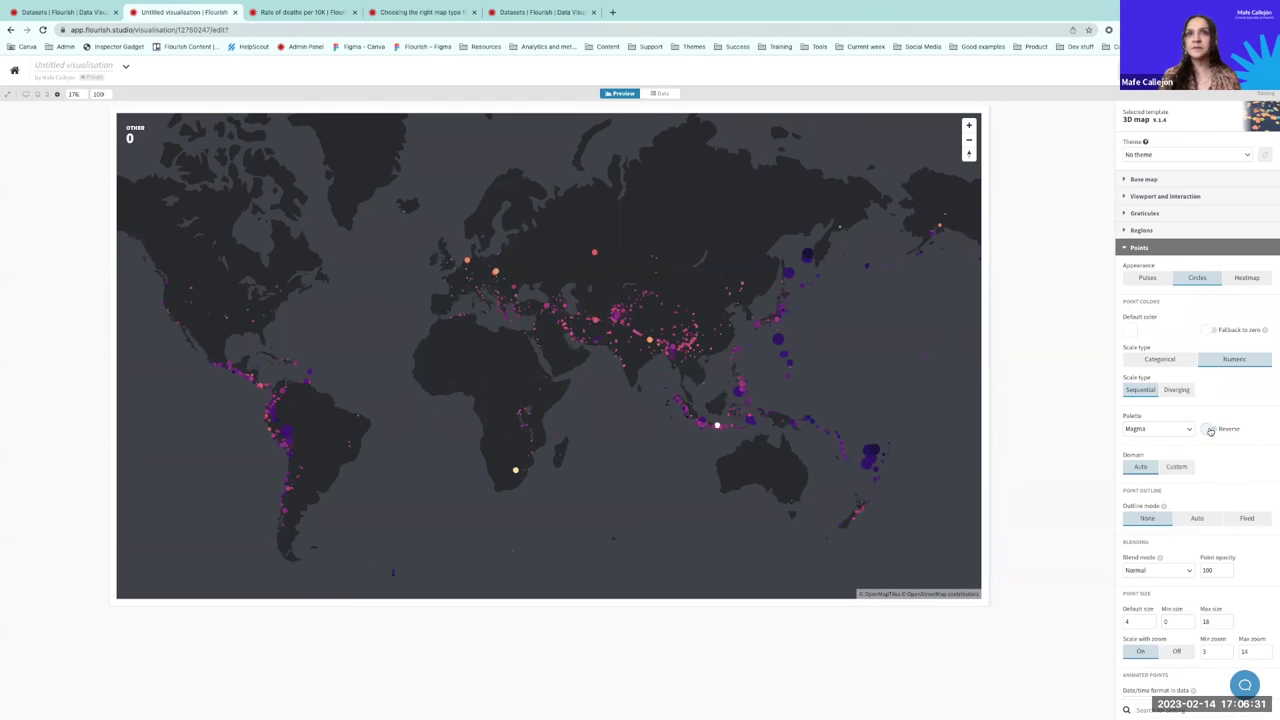
Step: Try the Inferno palette on the points and change the colour palette to Viridis
left_click(1190, 432)
left_click(1138, 490)
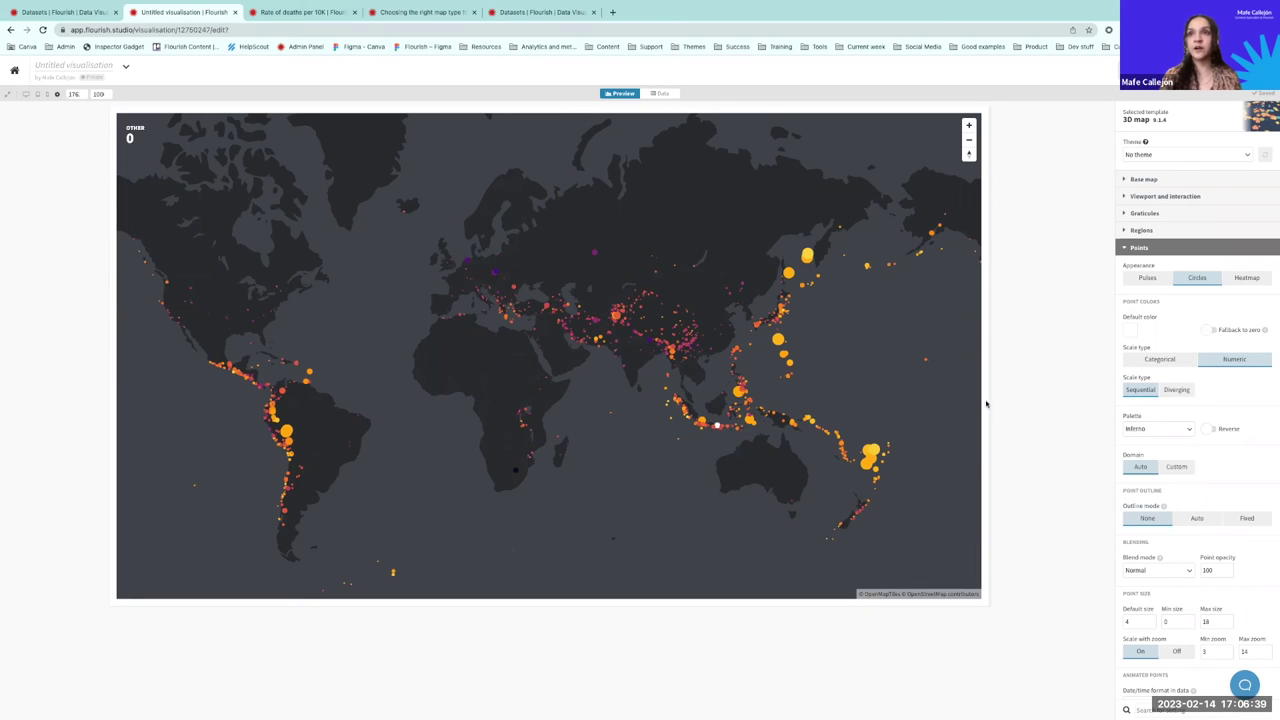
left_click(1190, 430)
left_click(1150, 462)
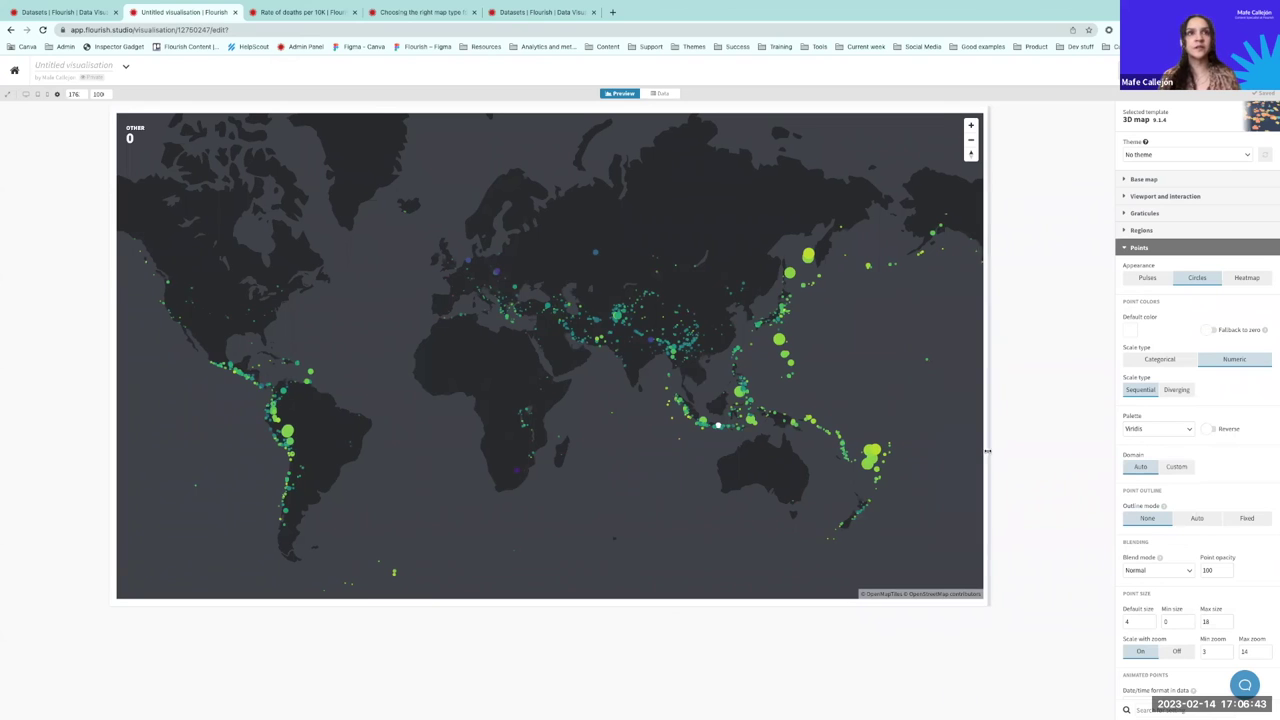
Step: Widen the preview slightly, try default point sizes of 1 and 5, and set the default size to 2
left_click_drag(988, 451, 1002, 453)
scroll(1203, 430, "down", 2)
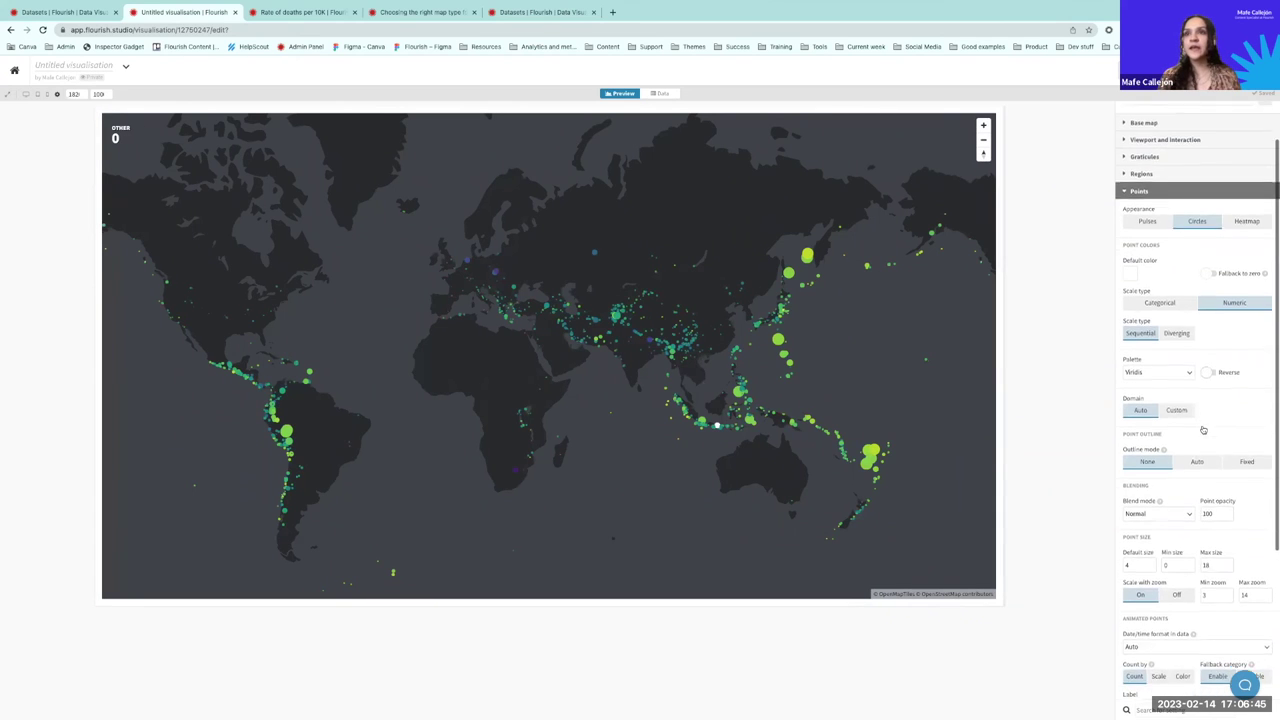
scroll(1190, 460, "down", 2)
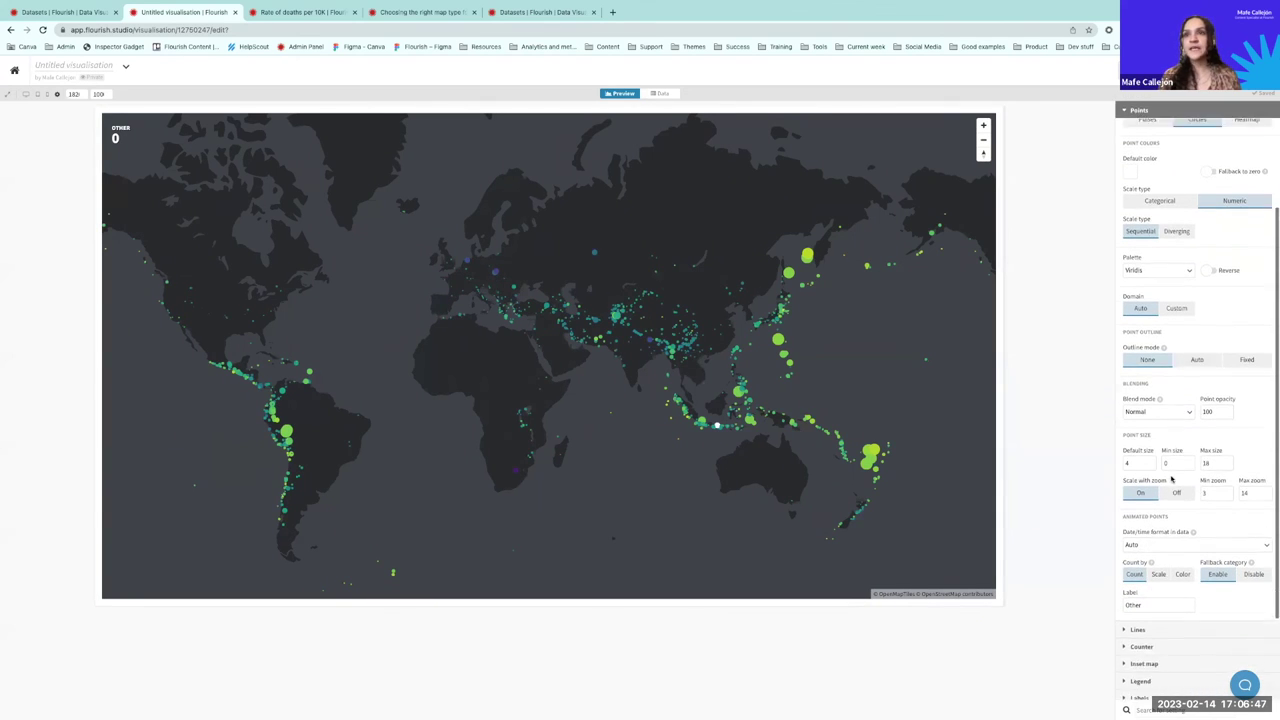
left_click(1133, 414)
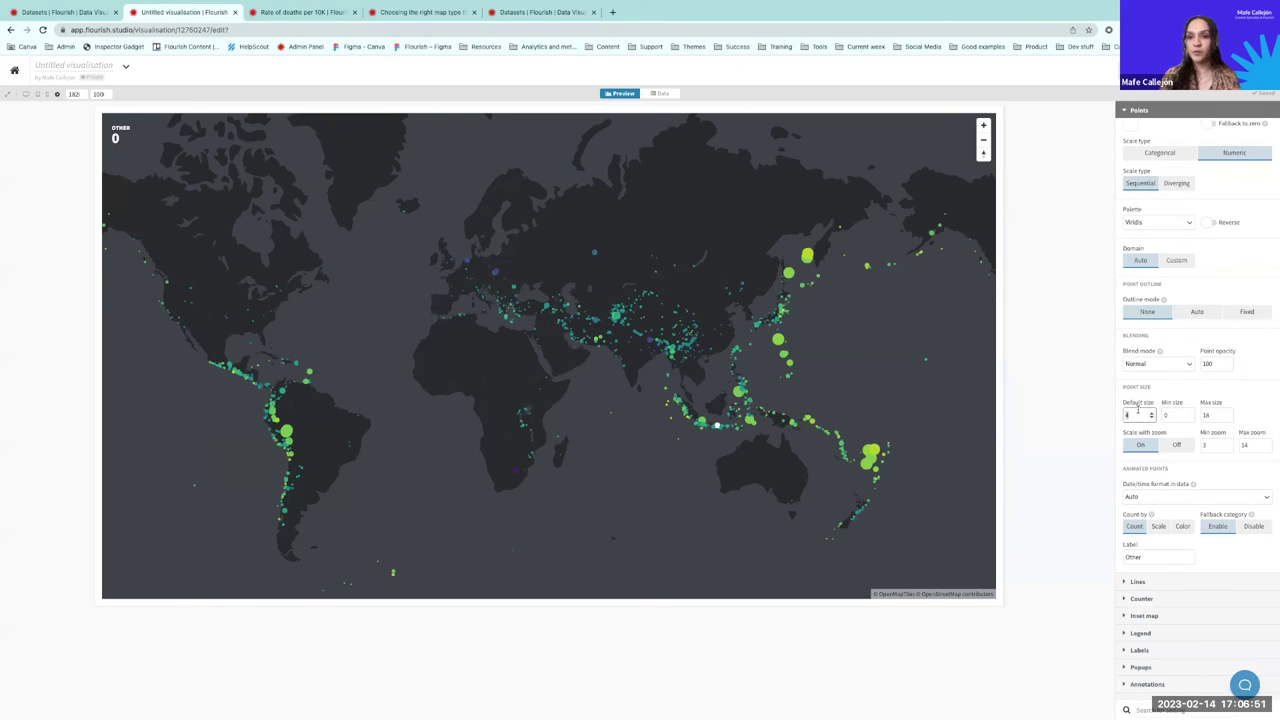
key("BackSpace")
type("1")
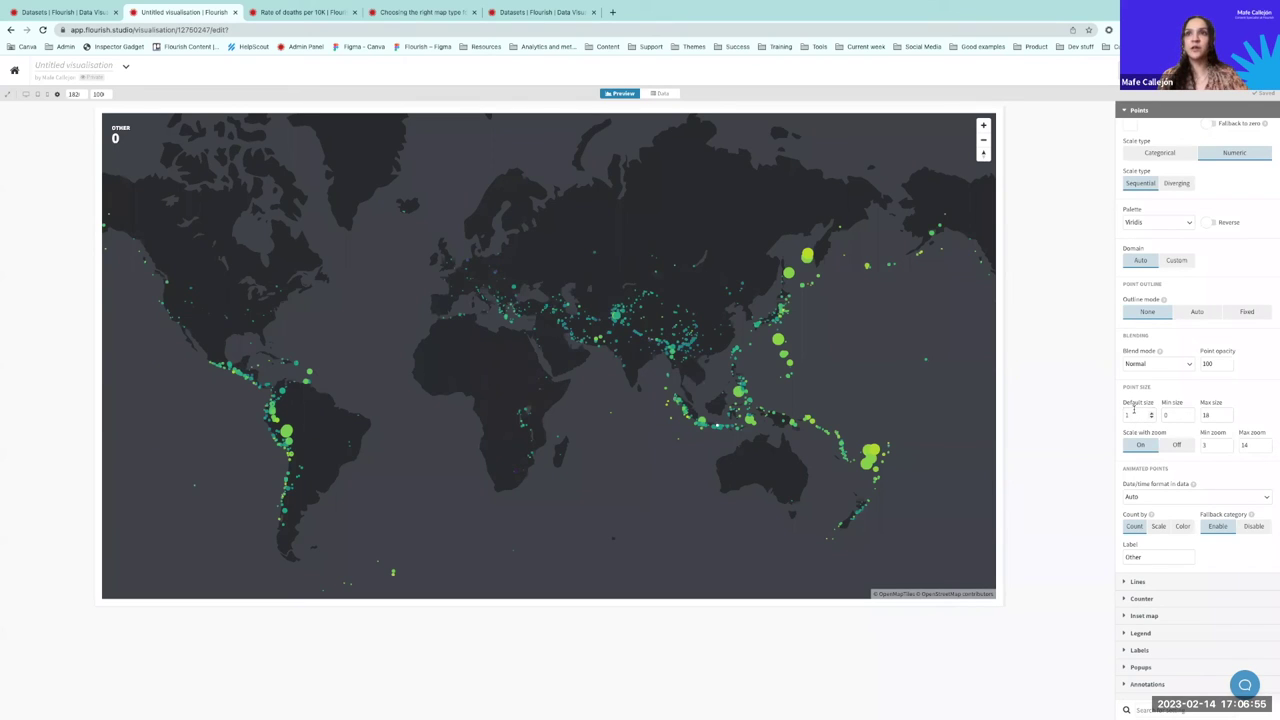
key("BackSpace")
type("5")
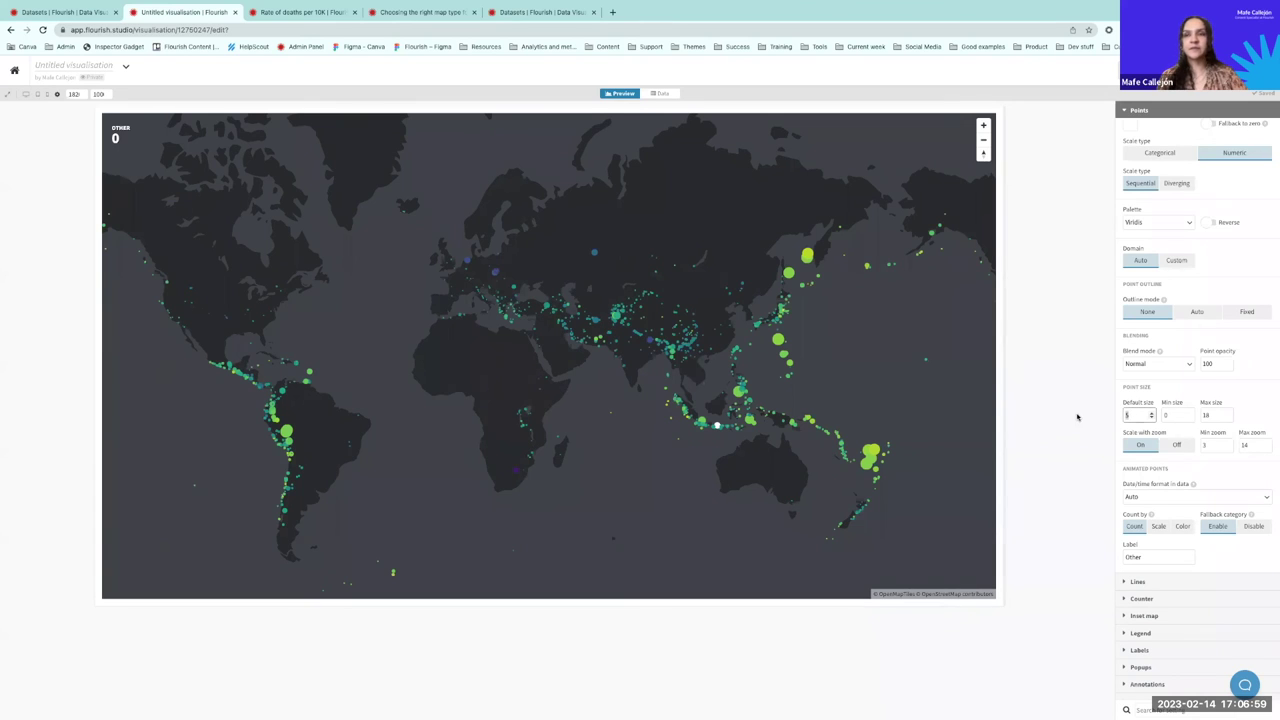
key("BackSpace")
type("2")
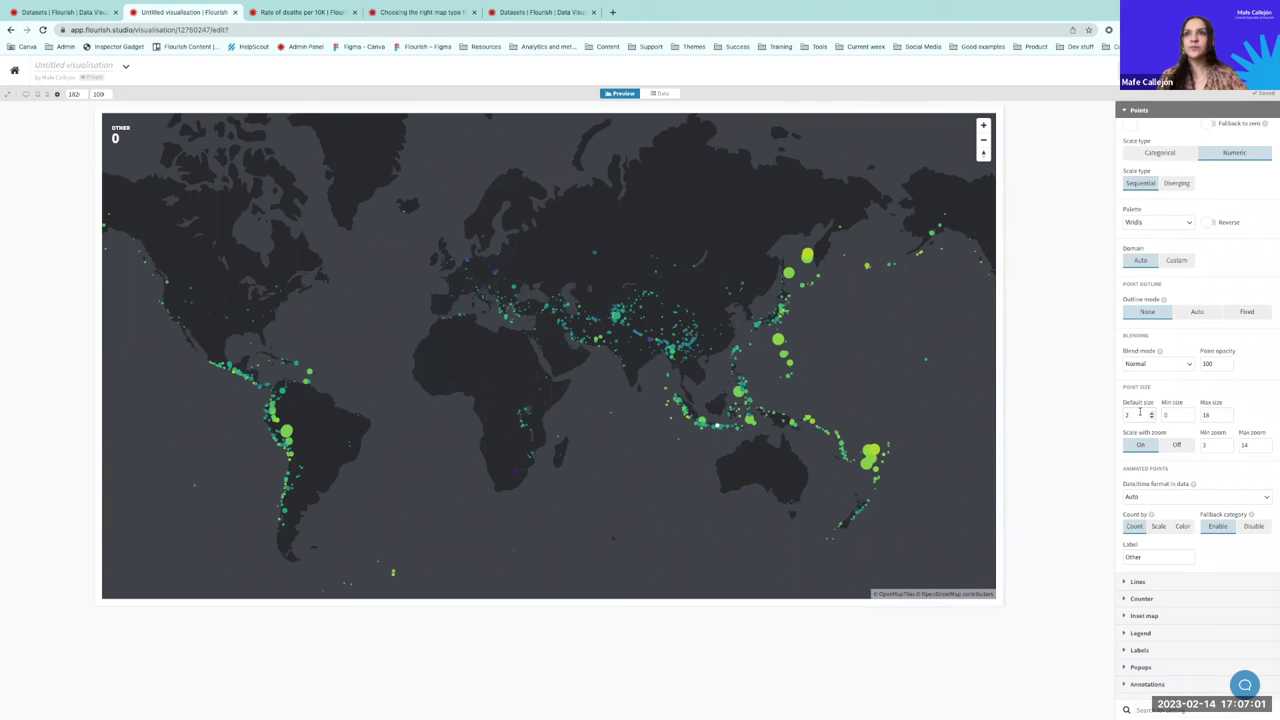
Step: Set the points' minimum size to 1 and, after trying 20, their maximum size to 30
left_click(1169, 414)
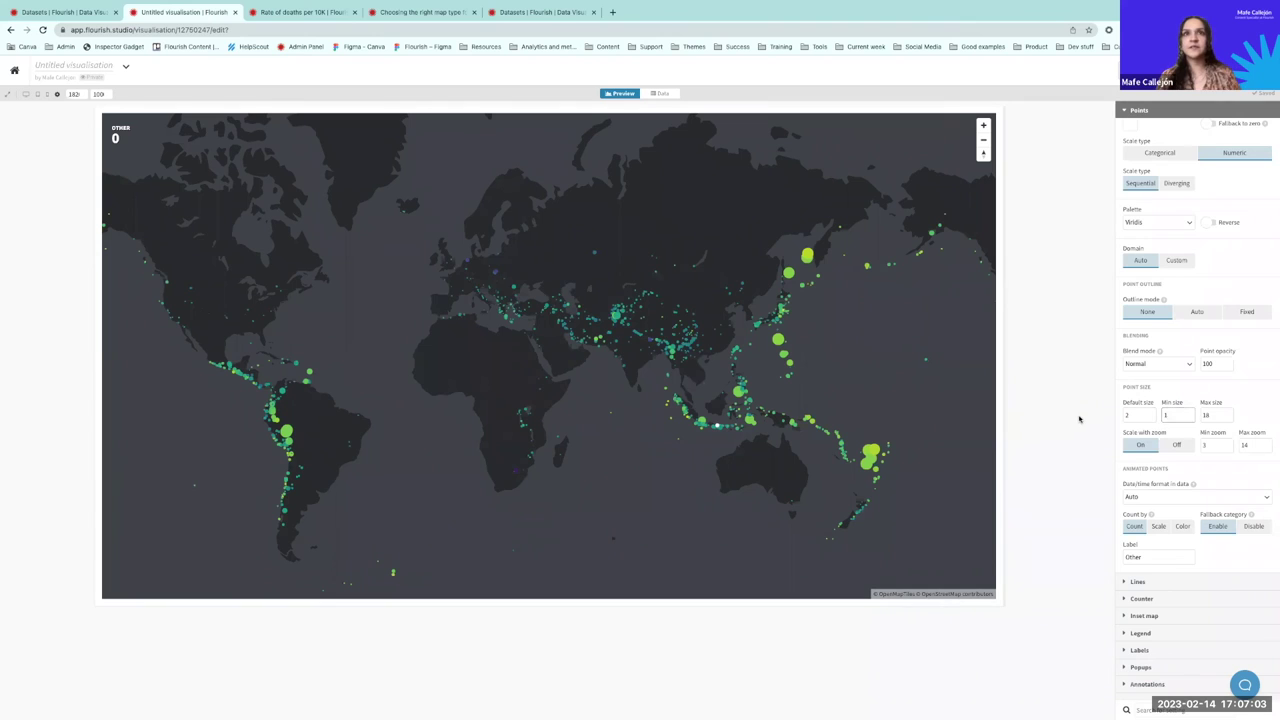
left_click(1216, 414)
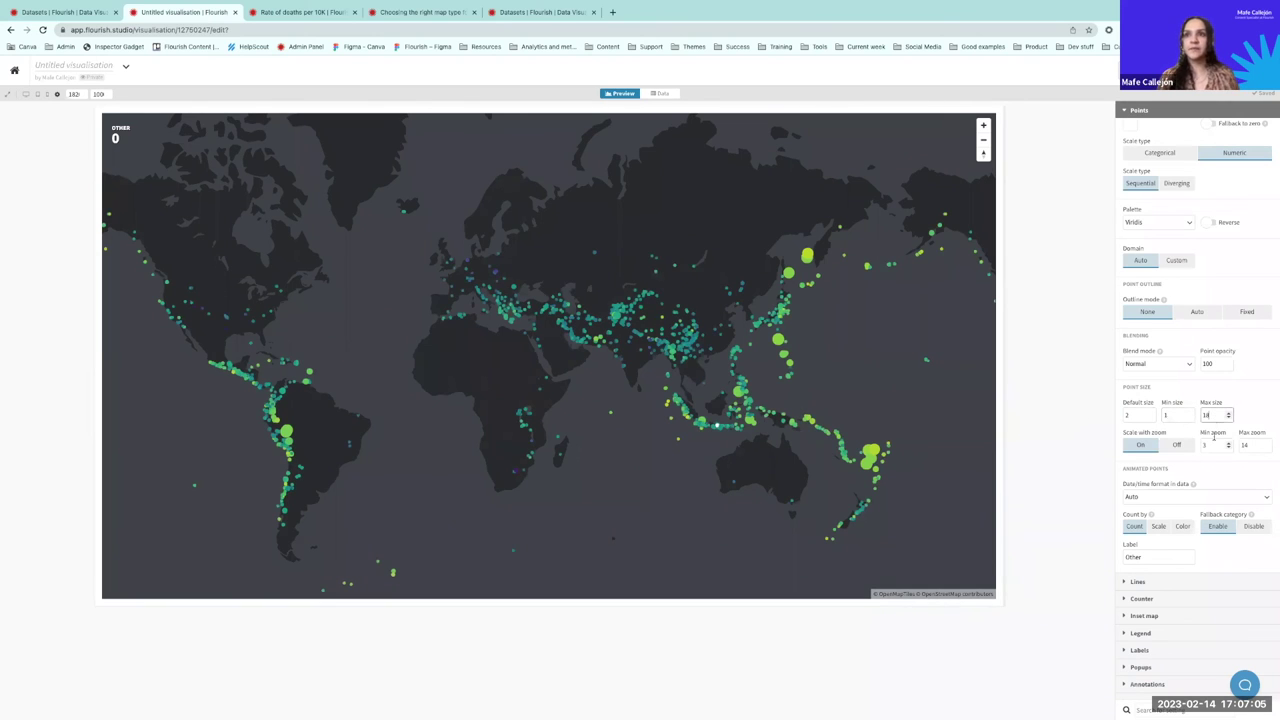
key("BackSpace")
type("20")
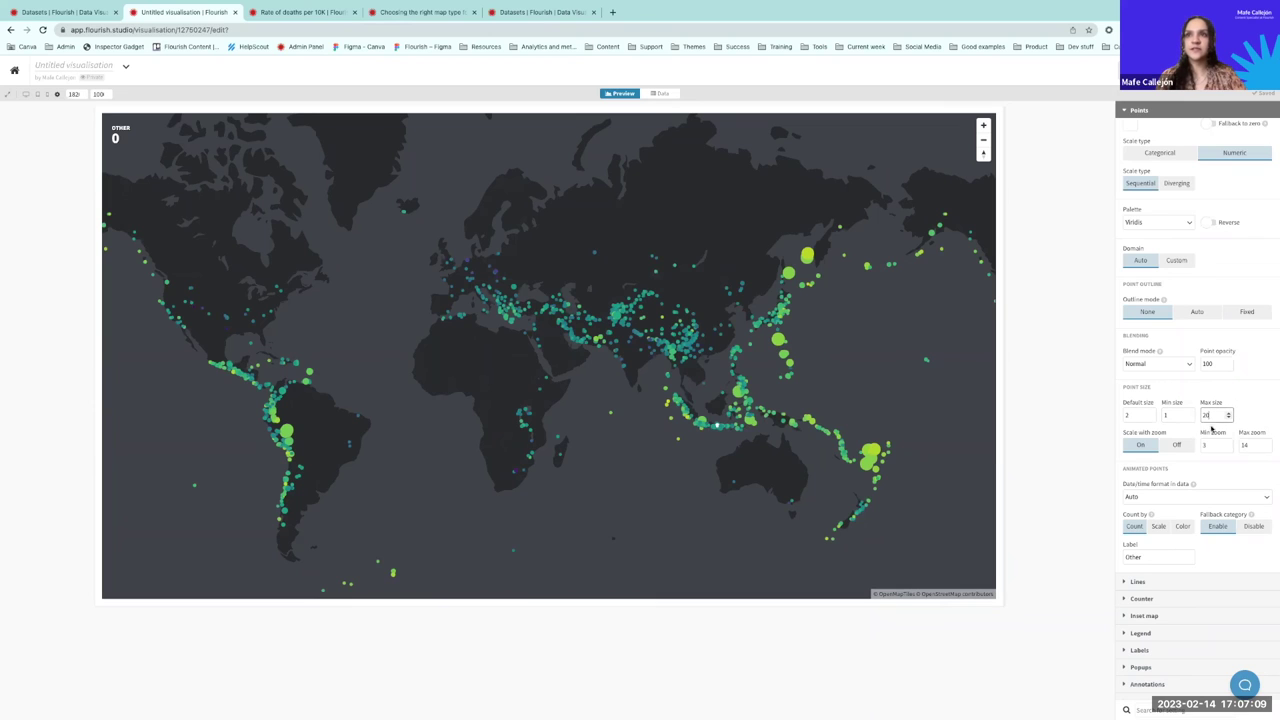
left_click(1101, 424)
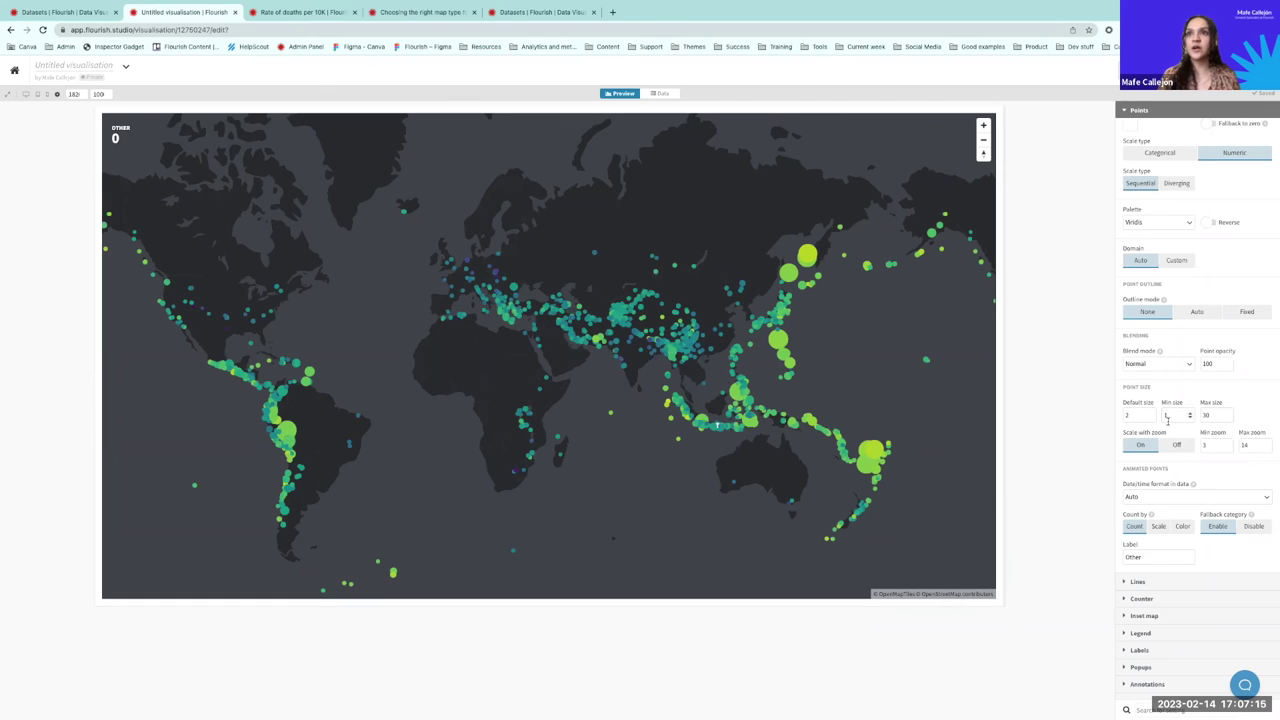
Step: Set the point opacity to 75 so that overlapping earthquakes can be told apart
scroll(1157, 442, "up", 1)
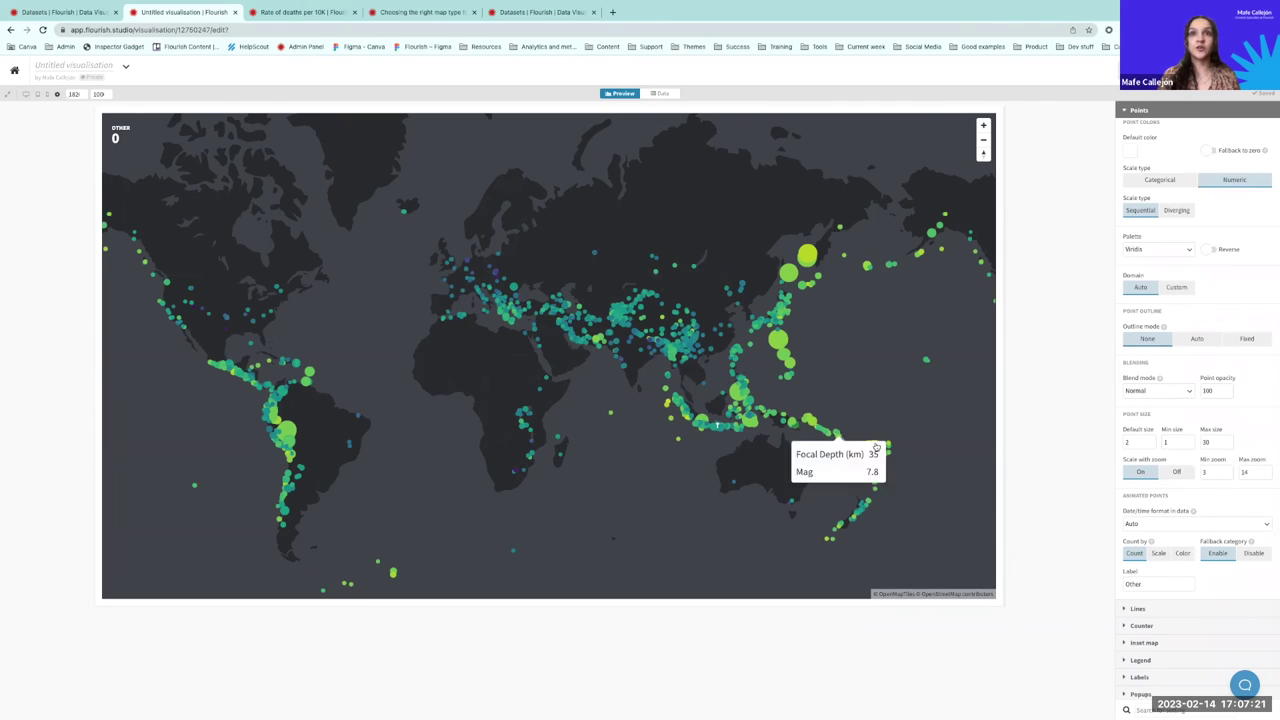
double_click(1209, 391)
type("75")
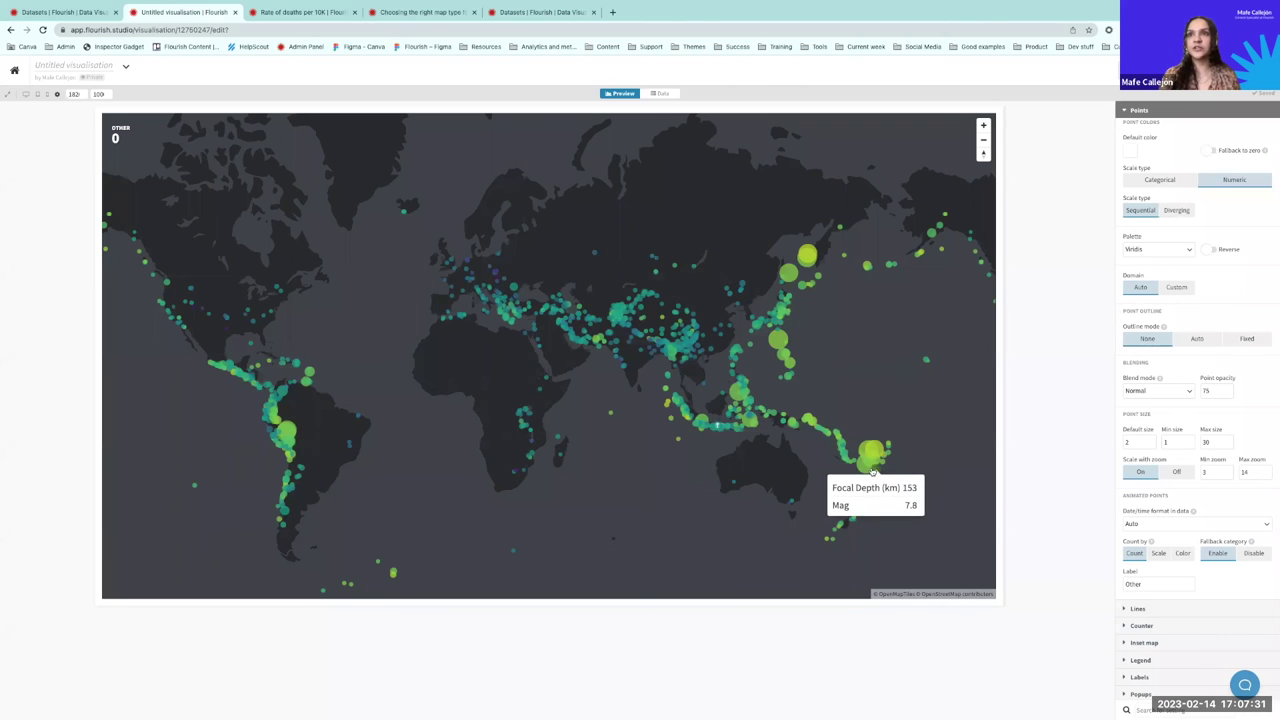
Step: Try the Fixed point outline, set the outline mode to Auto with a width of 1.2, and narrow the preview slightly
scroll(1180, 470, "down", 3)
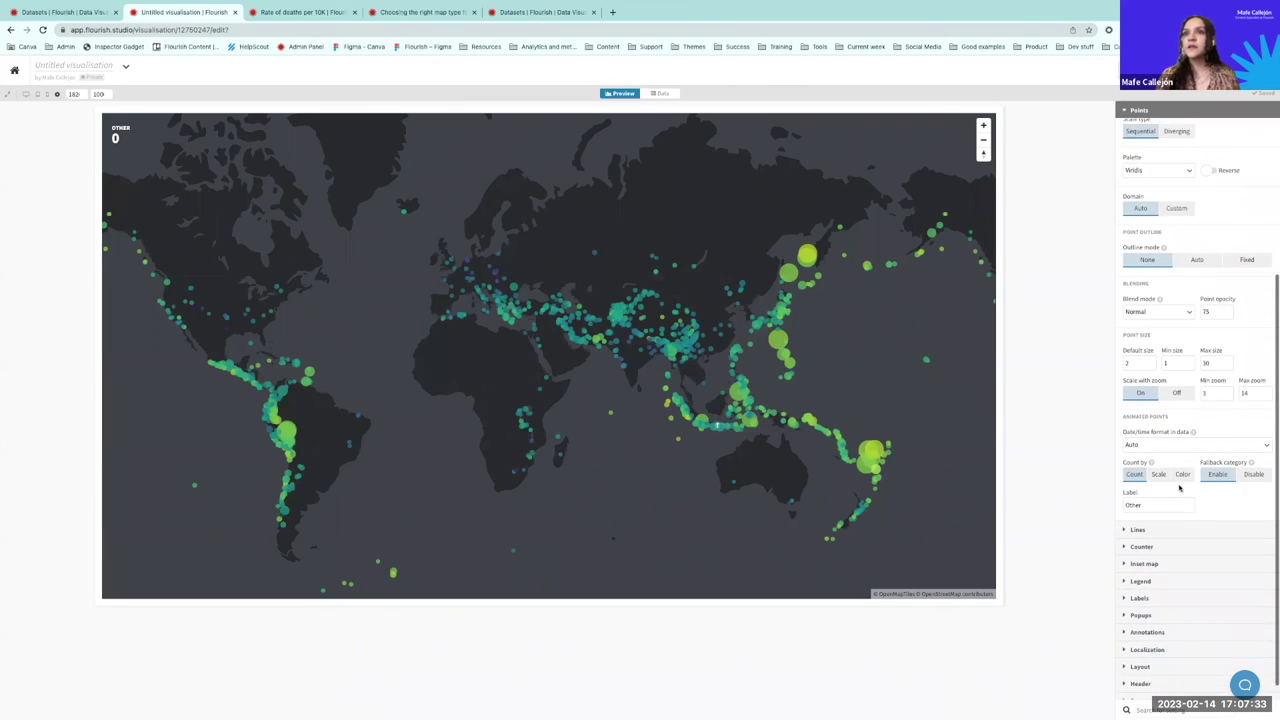
scroll(1170, 465, "up", 4)
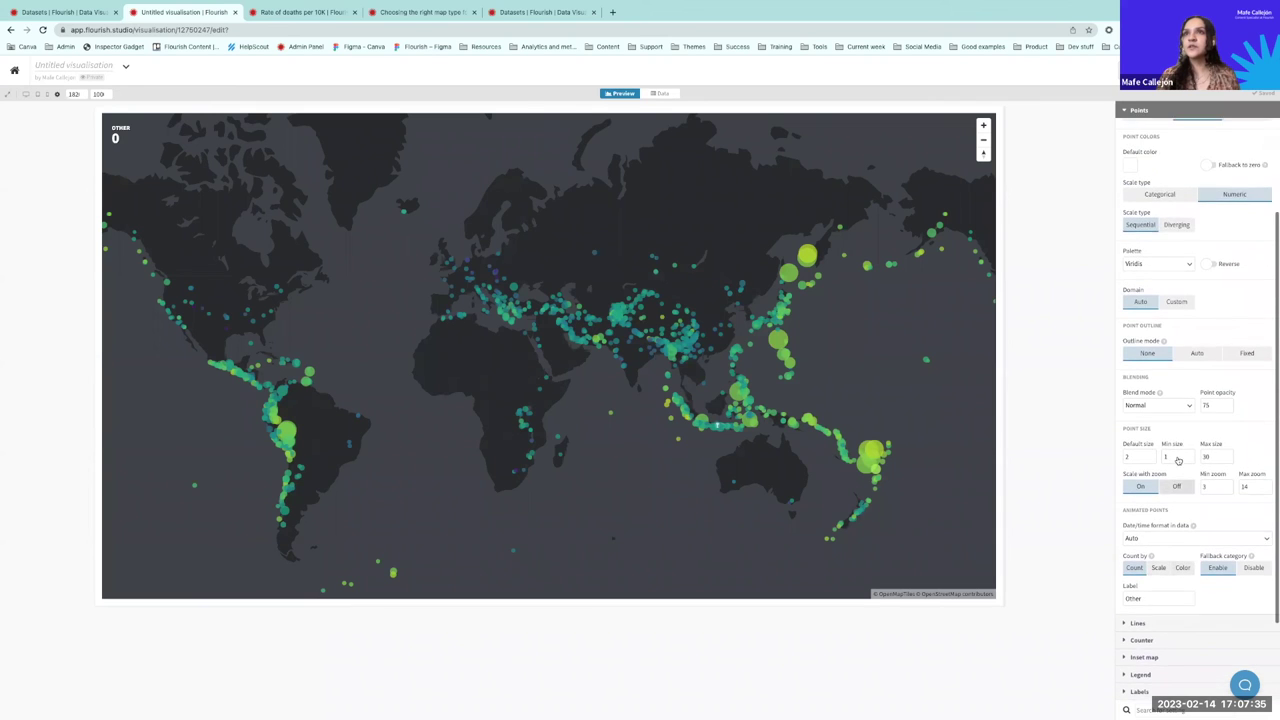
scroll(1178, 457, "up", 2)
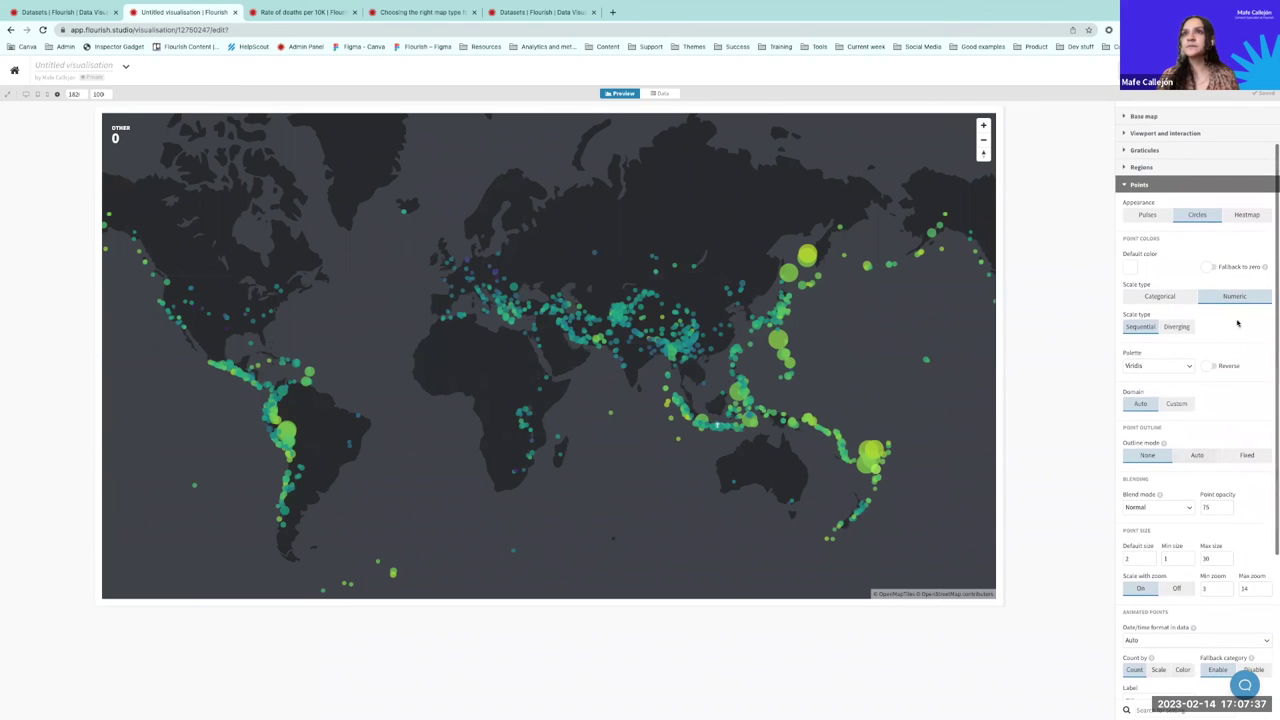
scroll(1185, 380, "down", 2)
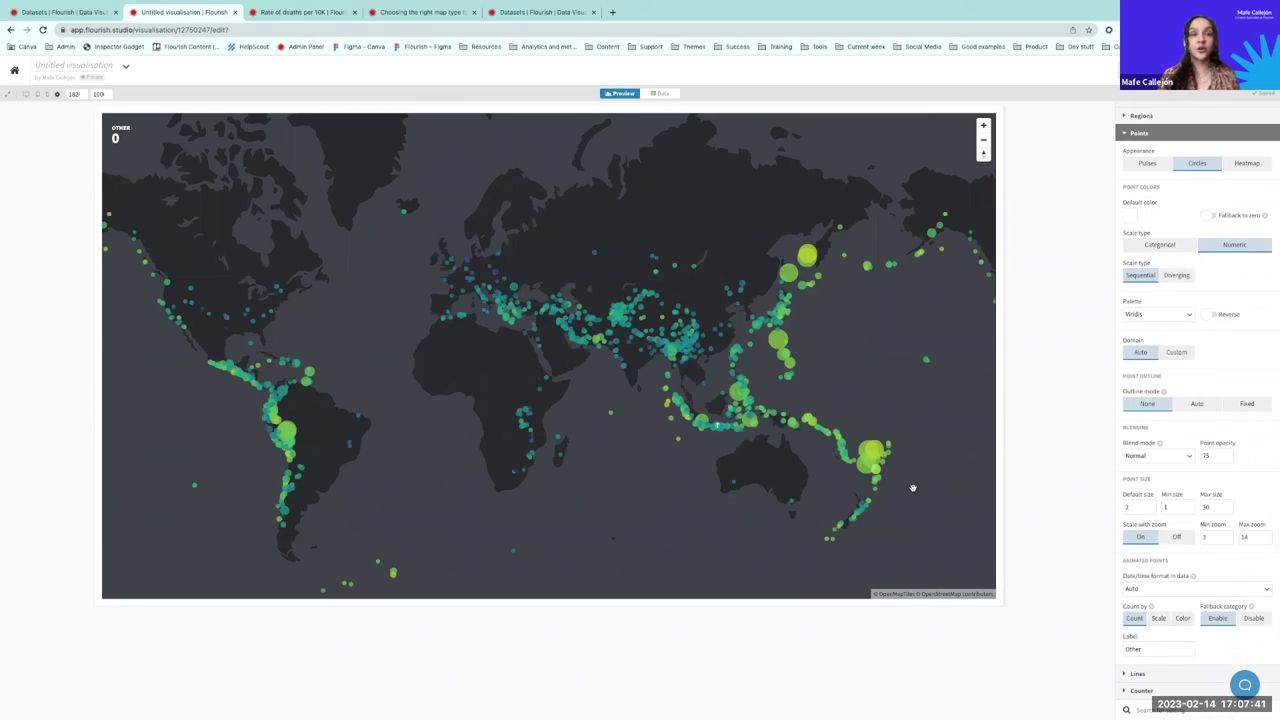
left_click(1199, 408)
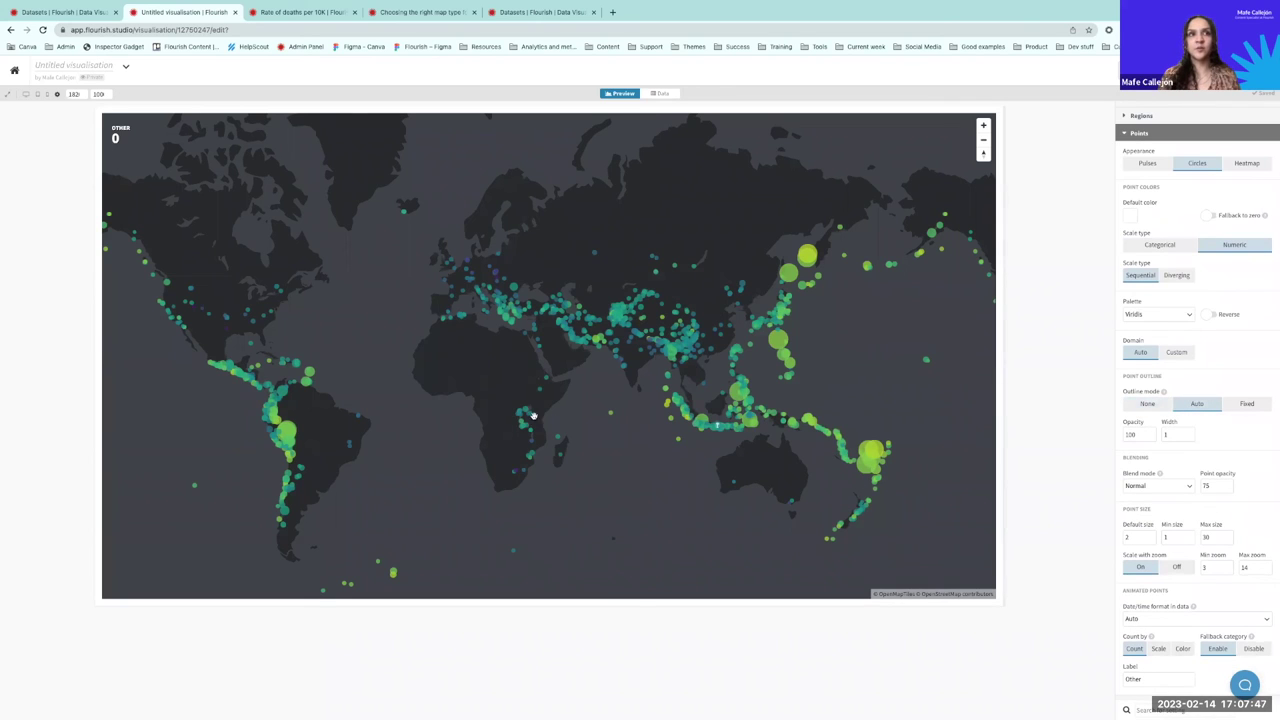
left_click(1245, 404)
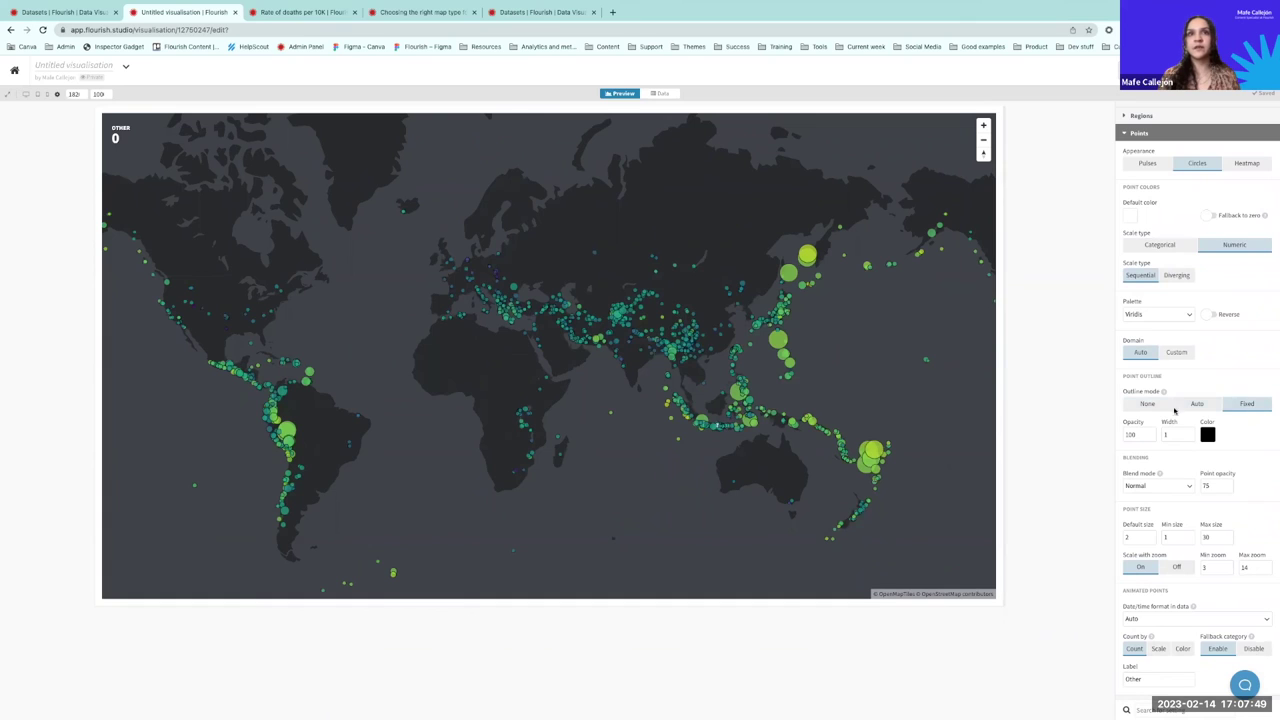
left_click(1201, 405)
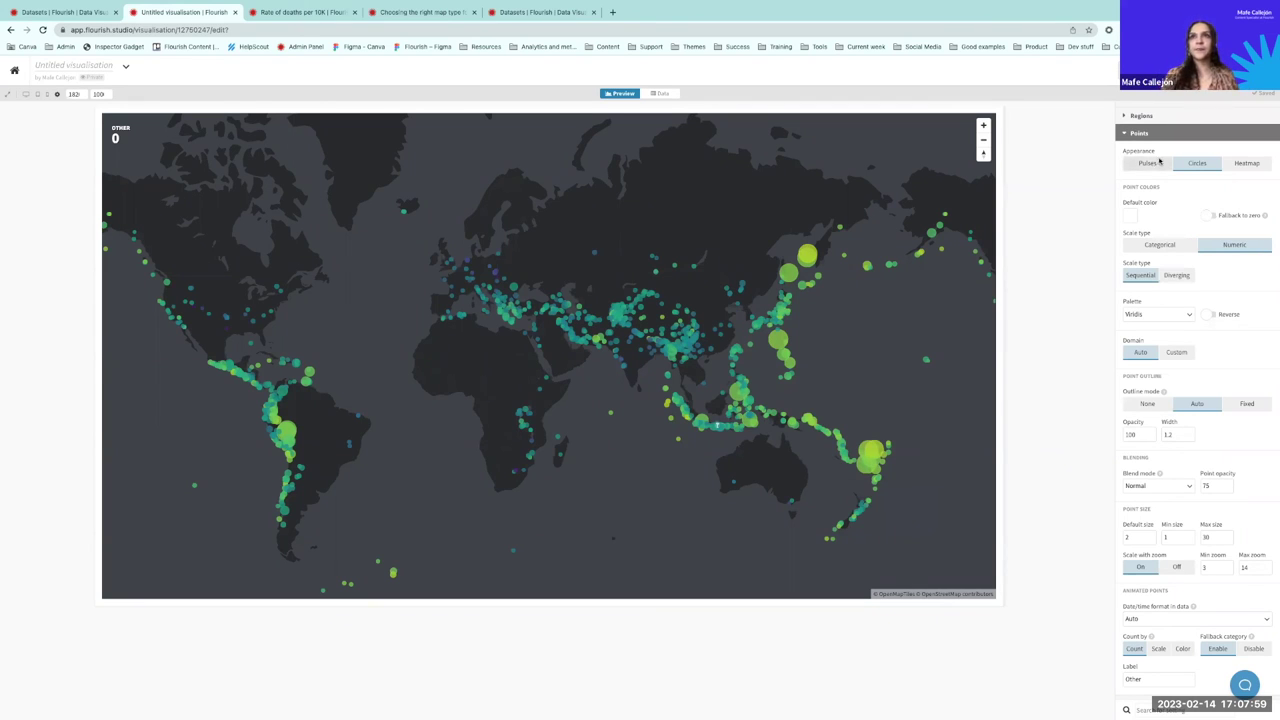
left_click_drag(998, 210, 971, 214)
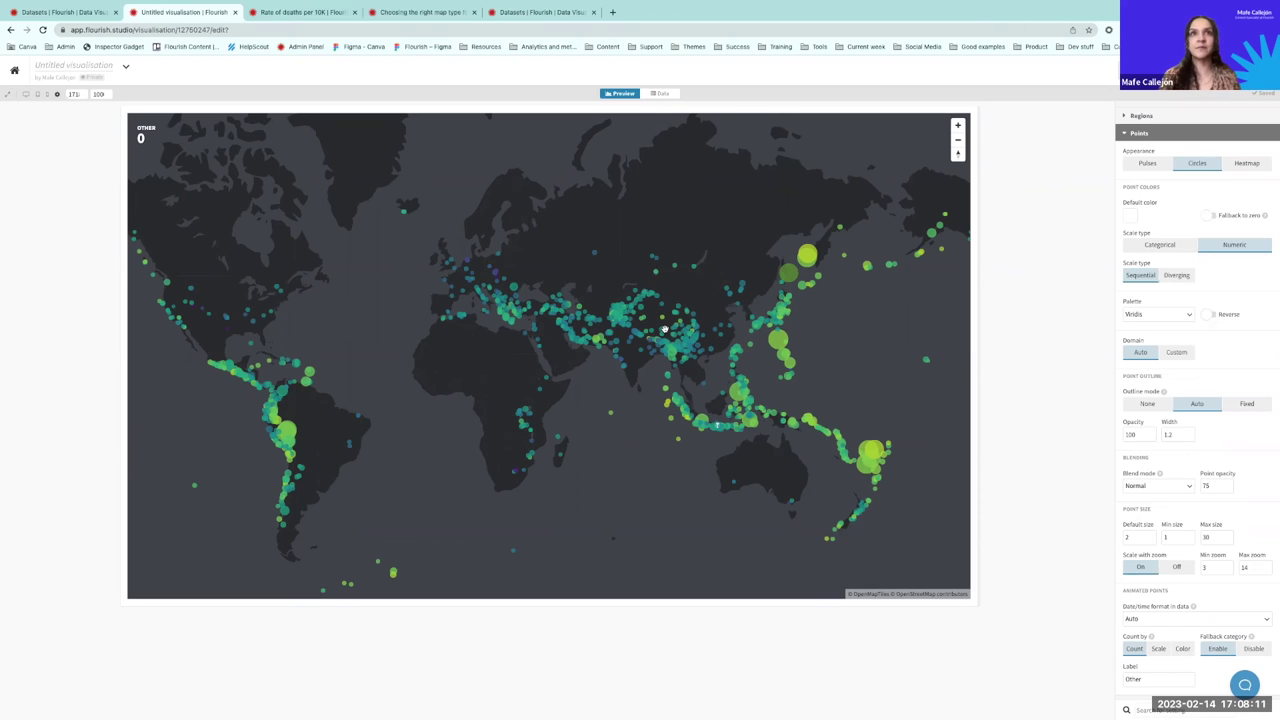
Step: In the Points data sheet, assign the short date column C to the Start time binding
left_click(661, 94)
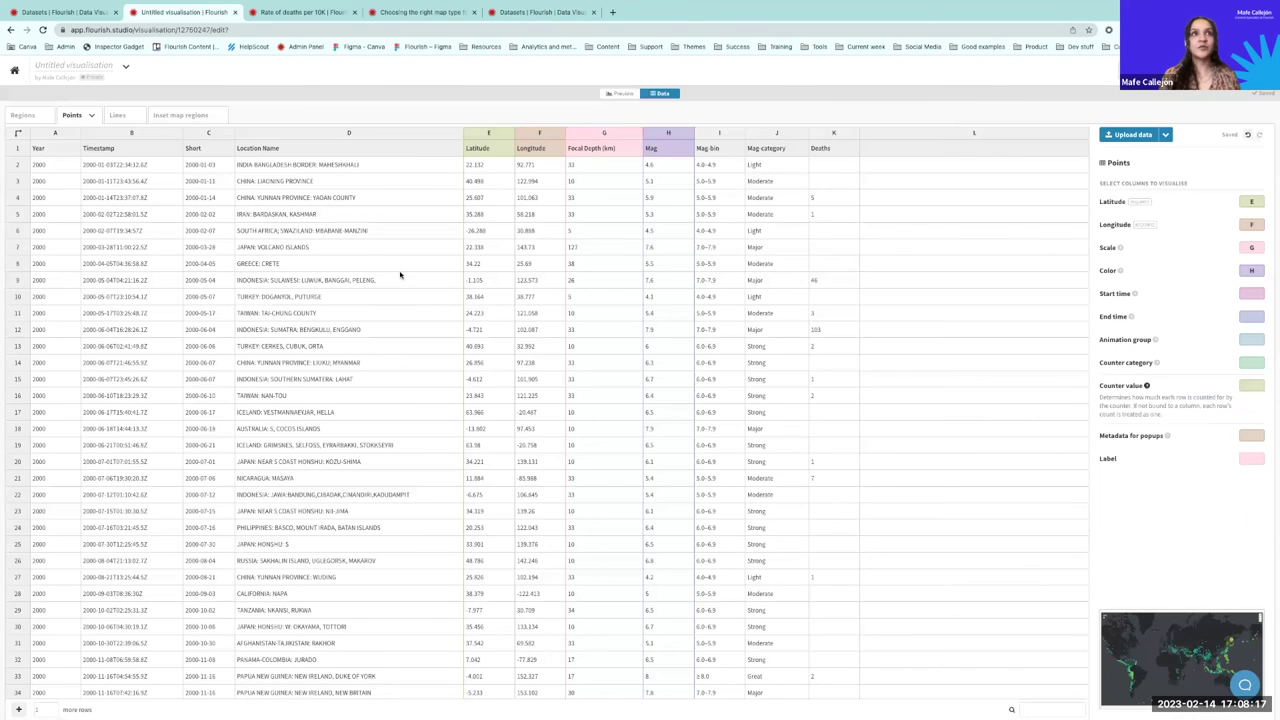
left_click(201, 134)
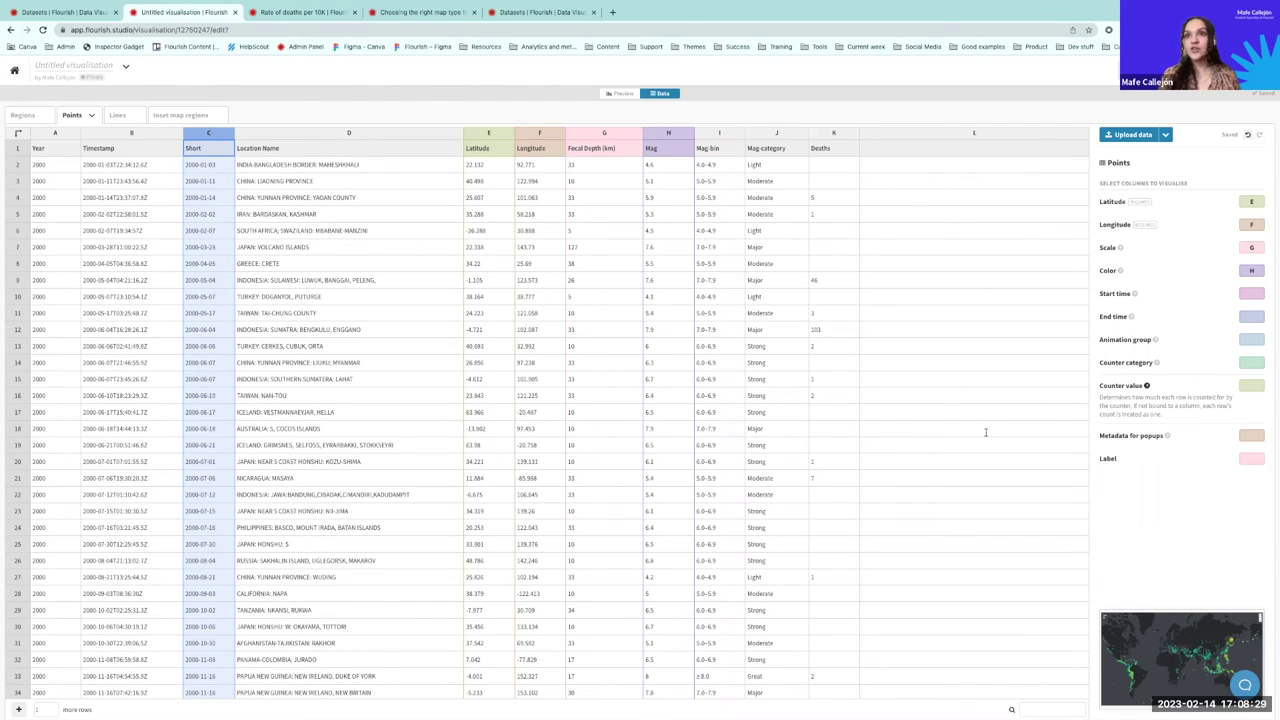
left_click(1109, 294)
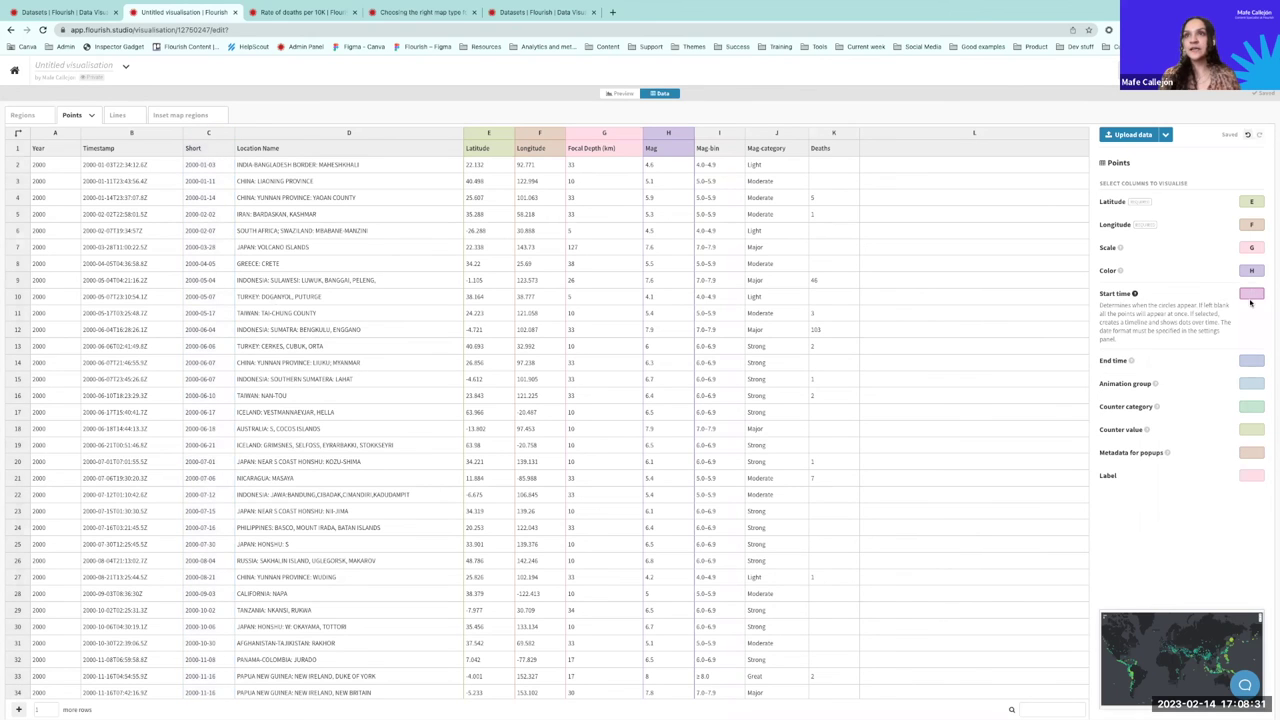
type("C")
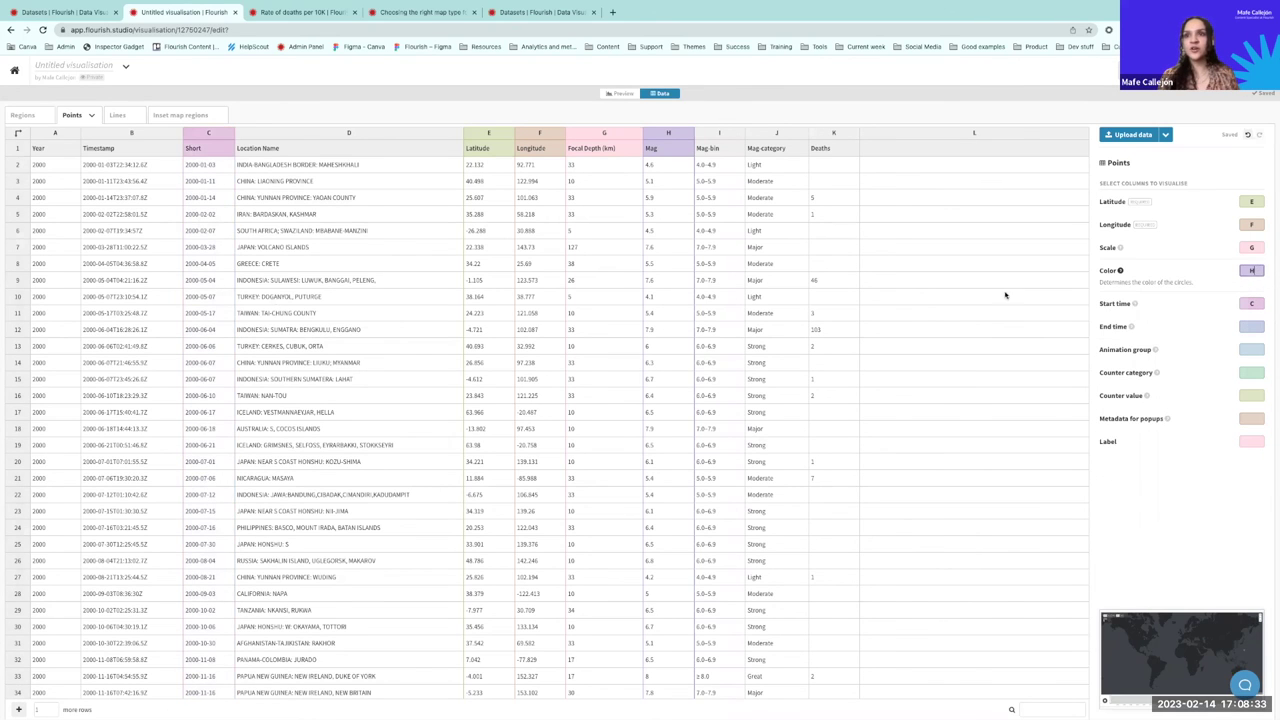
Step: Preview the animated map, try the yearly, total and weekly timeline views, and switch the timeline to the monthly rate
left_click(618, 93)
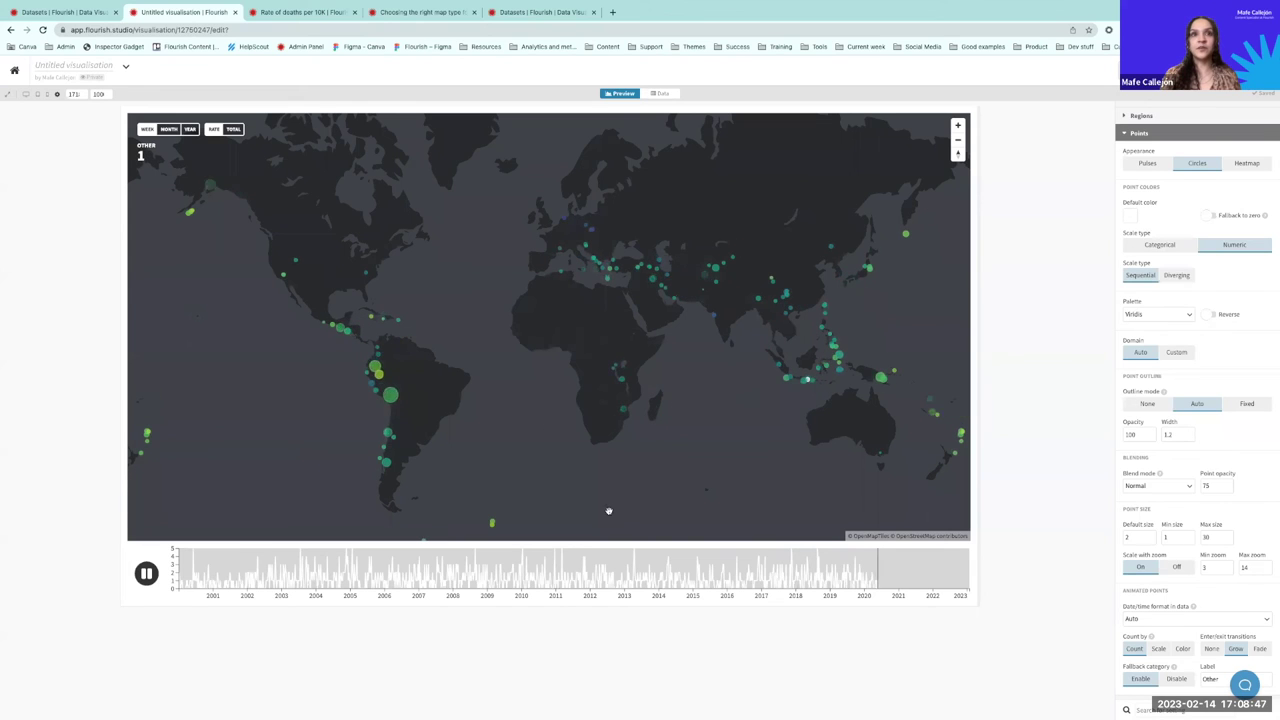
left_click(1140, 133)
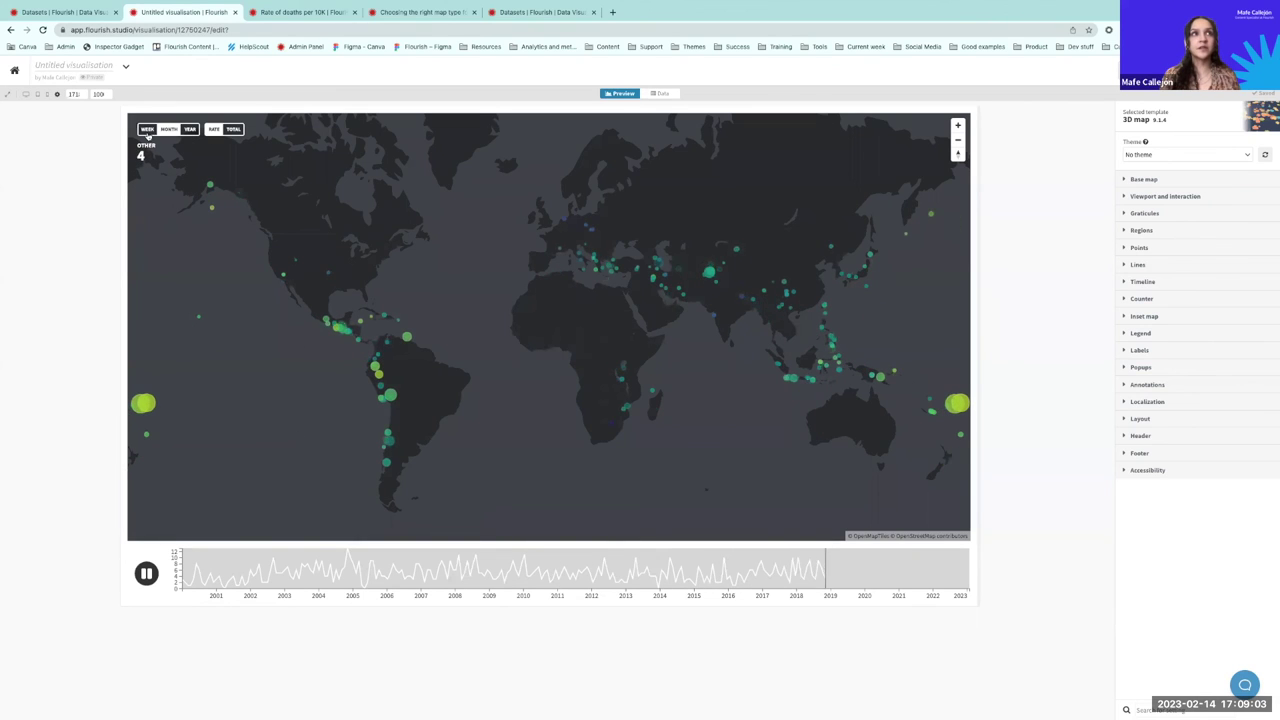
left_click(190, 129)
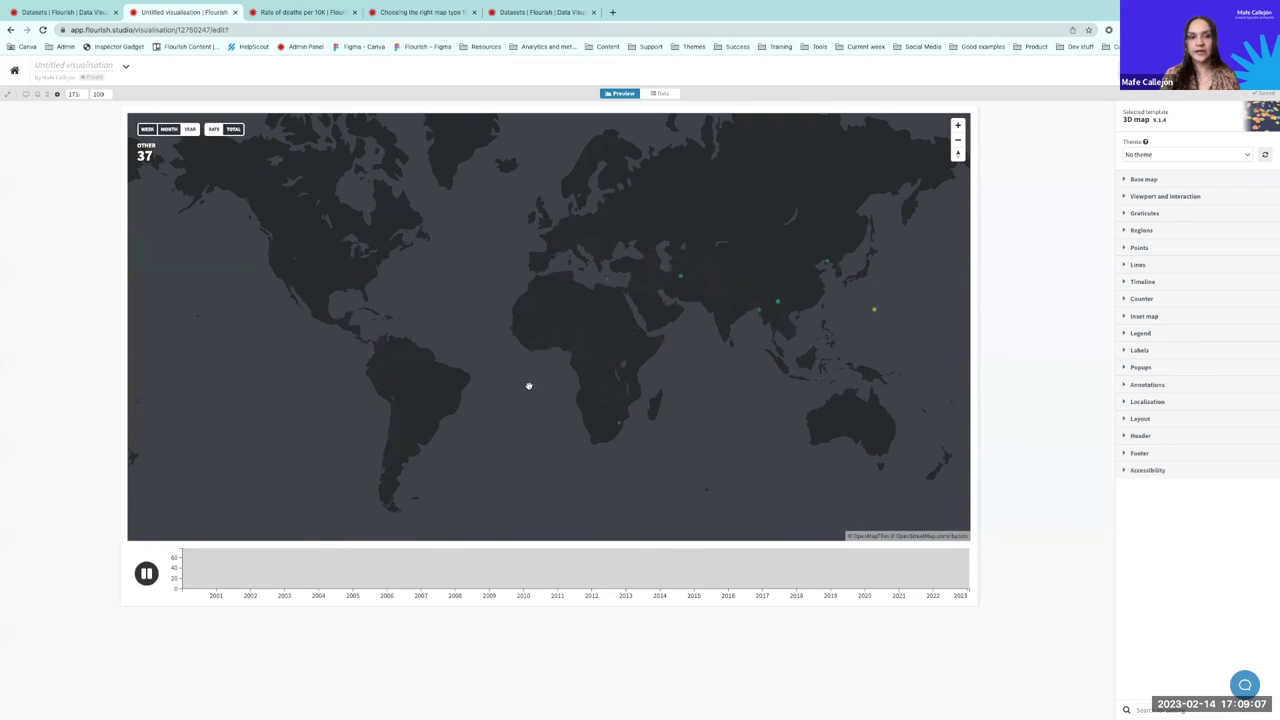
left_click(233, 130)
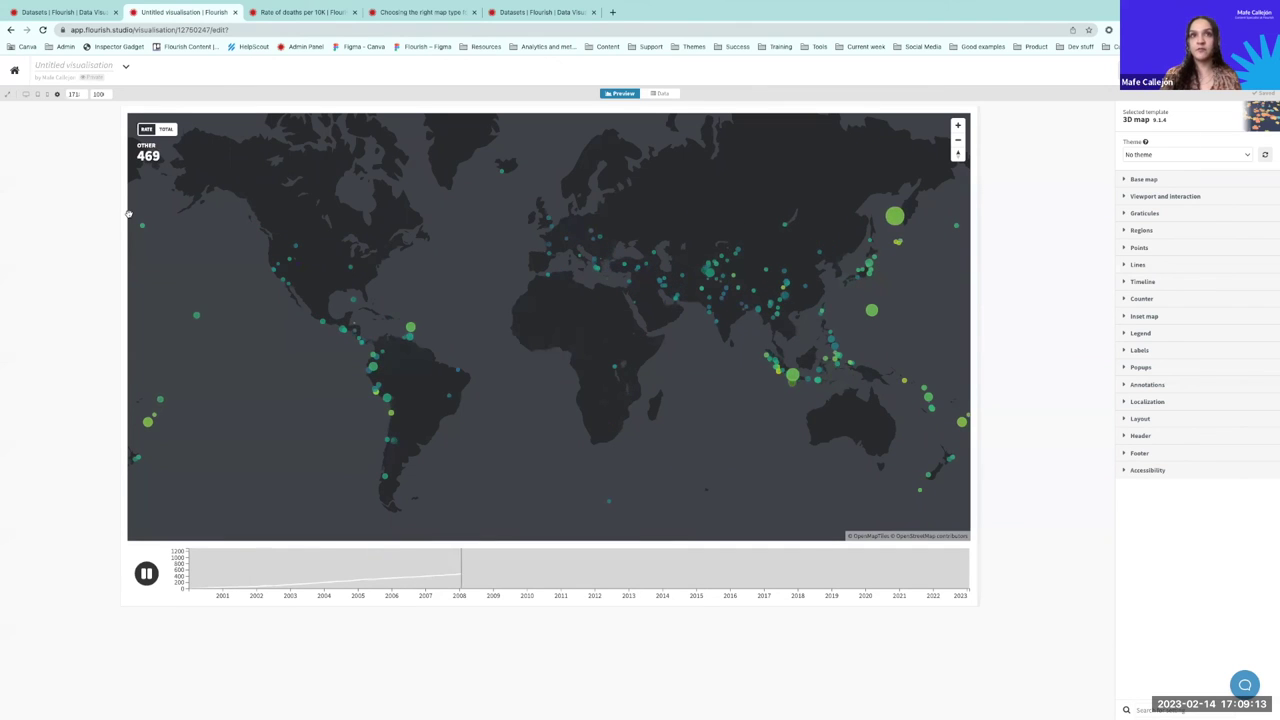
left_click(146, 130)
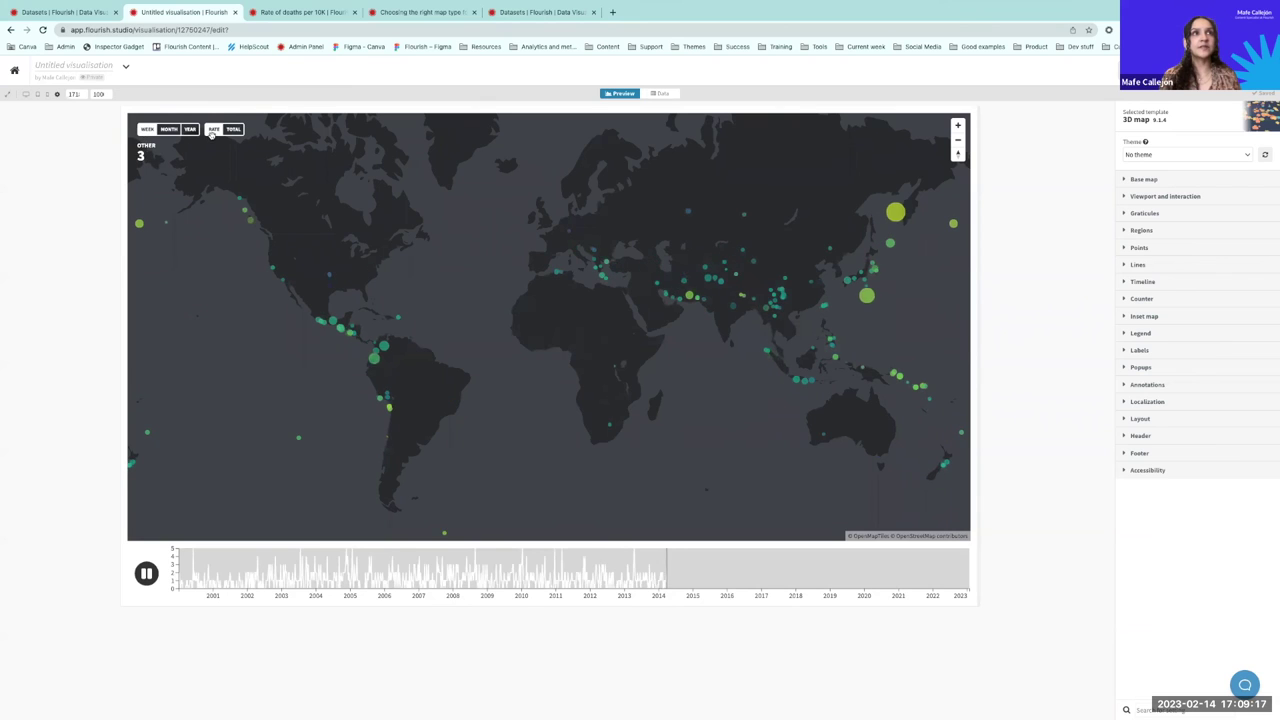
left_click(168, 129)
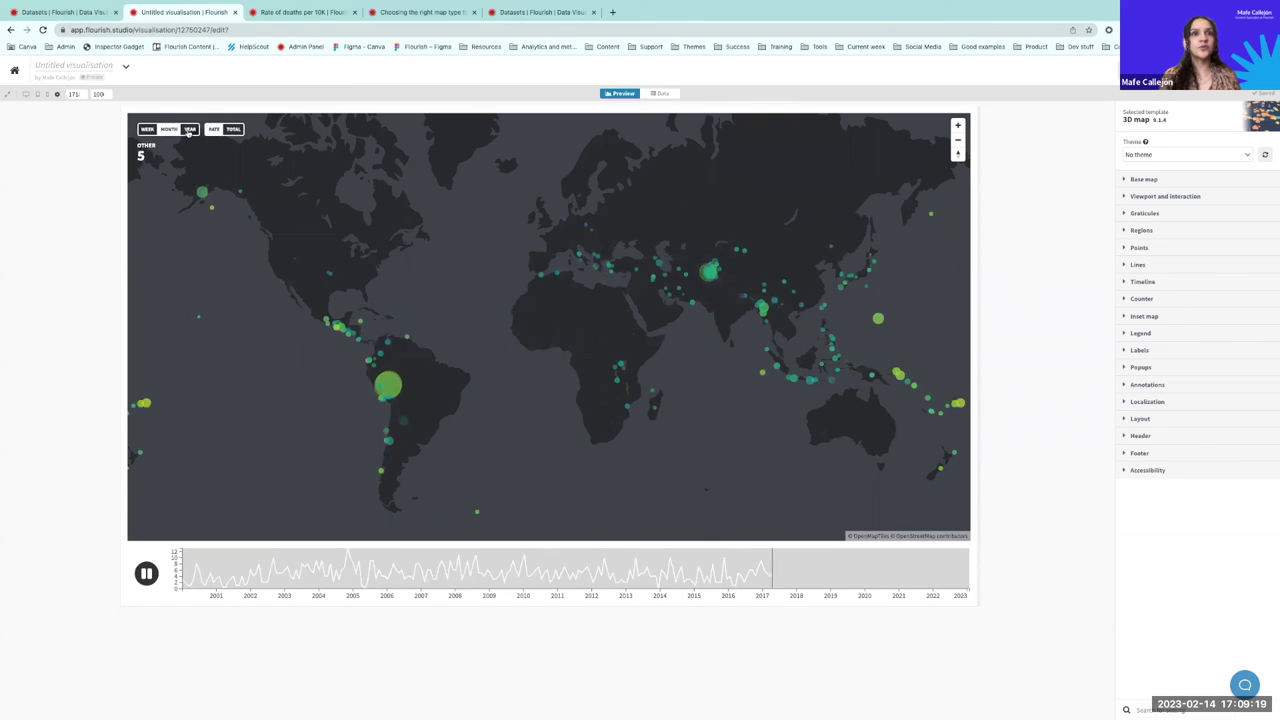
Step: Disable the map's counter and close its settings
left_click(1141, 298)
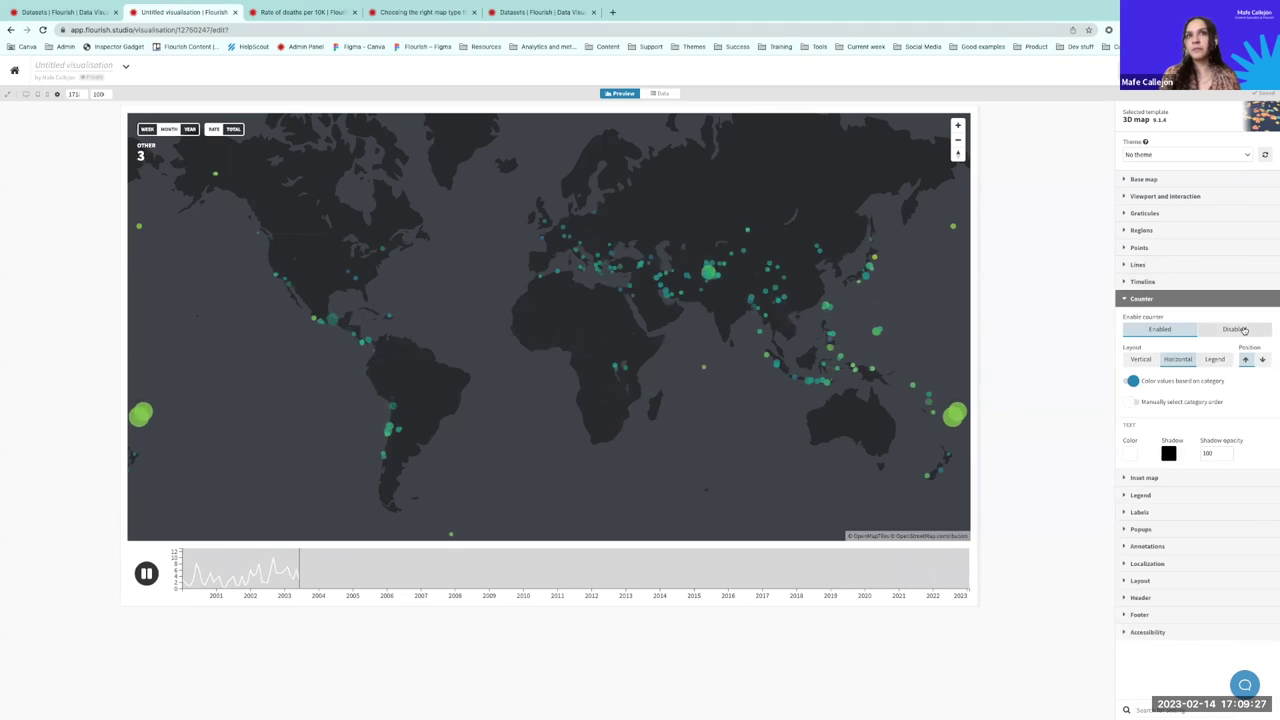
left_click(1223, 330)
left_click(1138, 299)
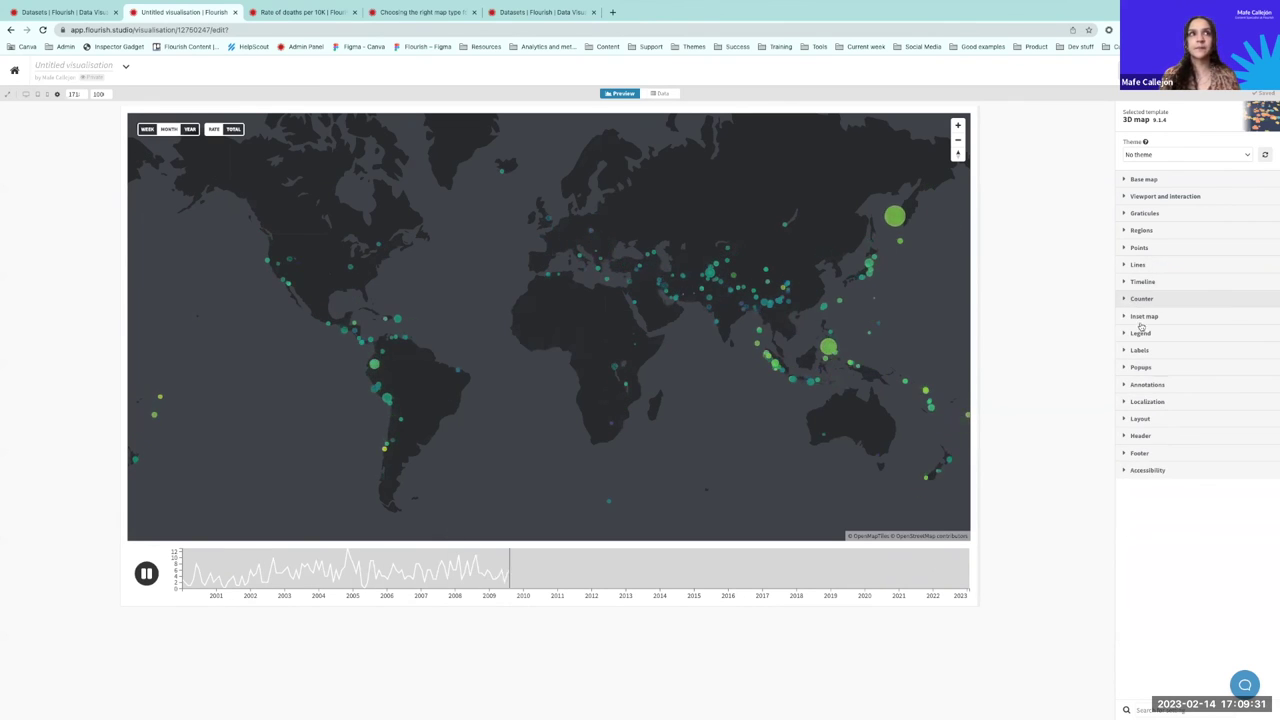
Step: In the Timeline settings, try hiding the graph, show it again, and set its height to 4
left_click(1141, 282)
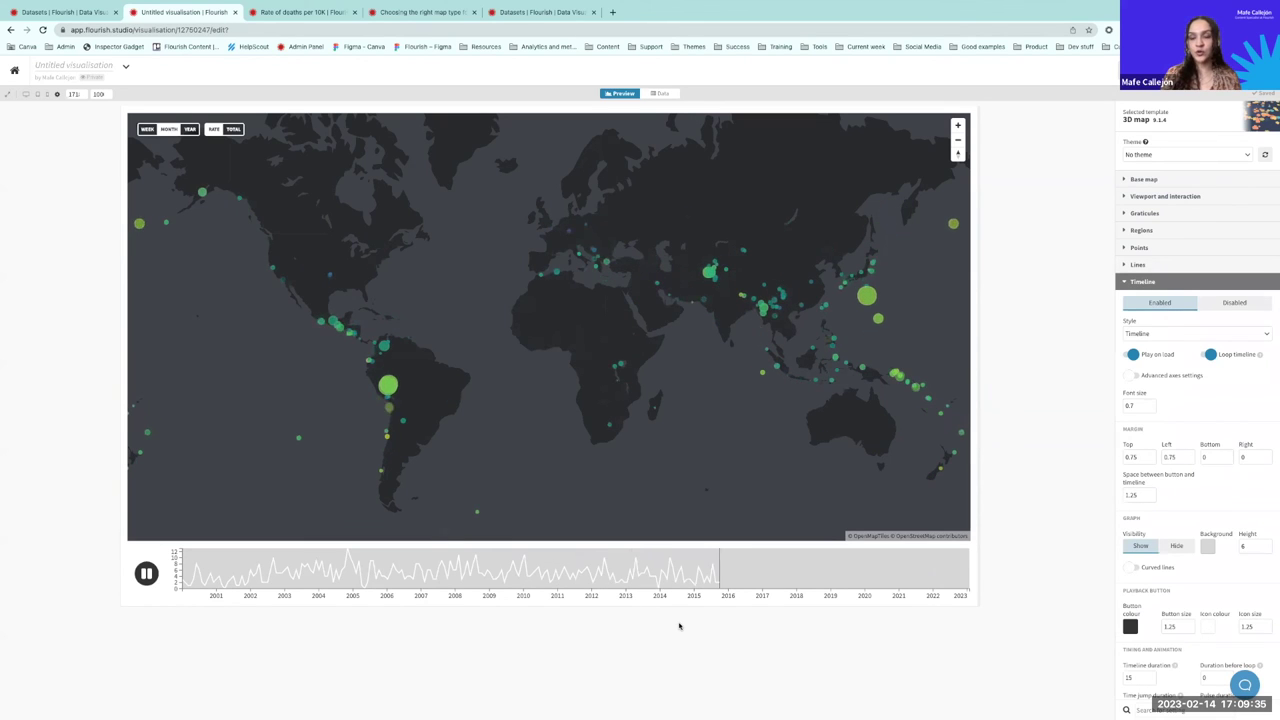
scroll(1201, 507, "down", 3)
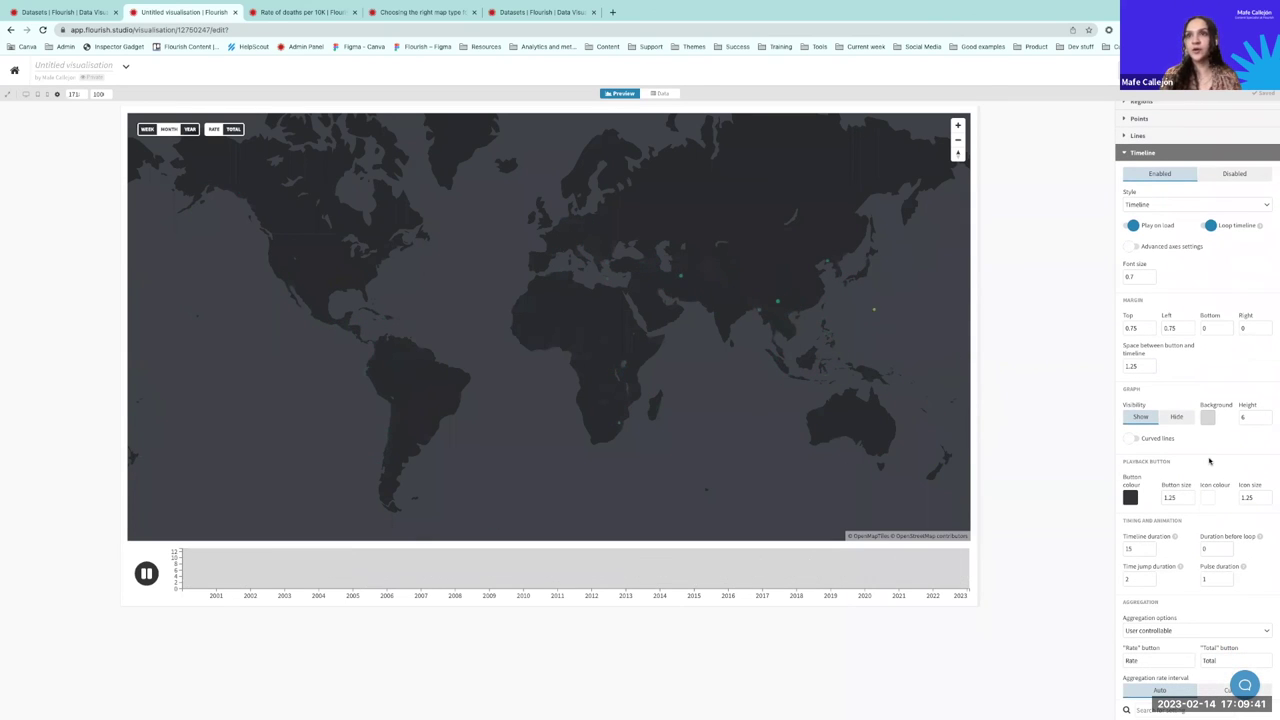
scroll(1180, 395, "down", 1)
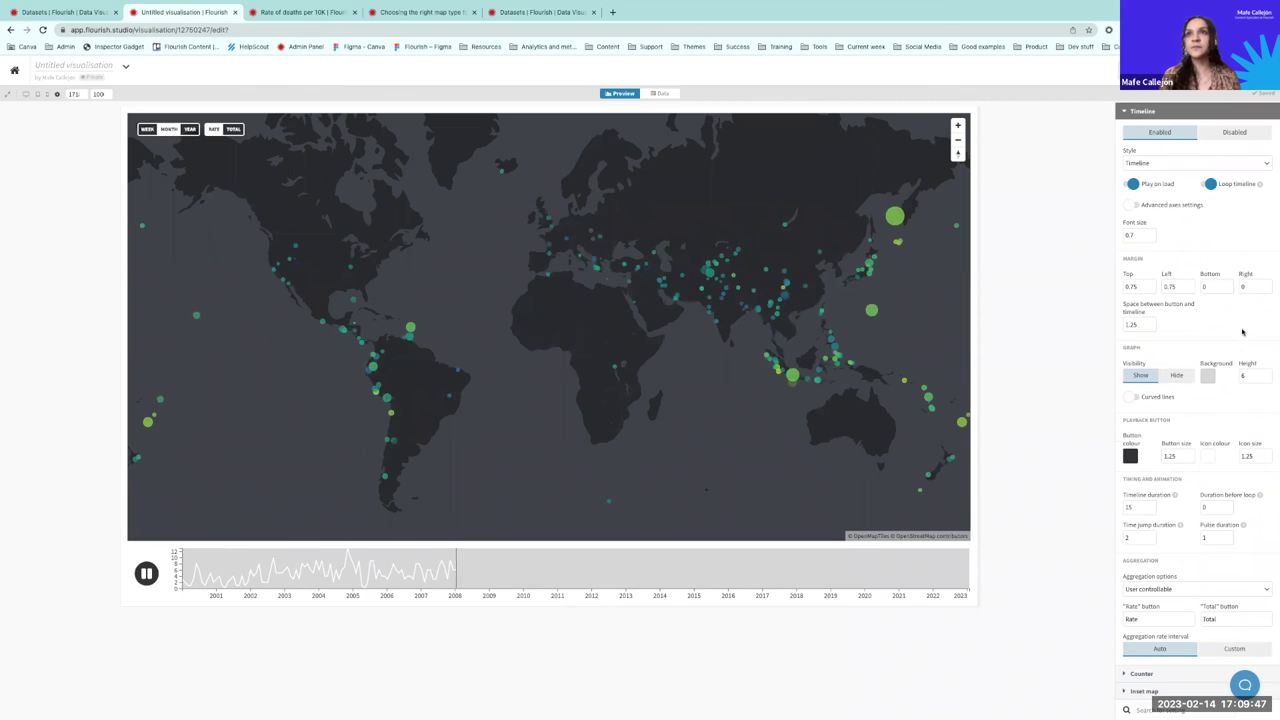
scroll(1180, 323, "down", 4)
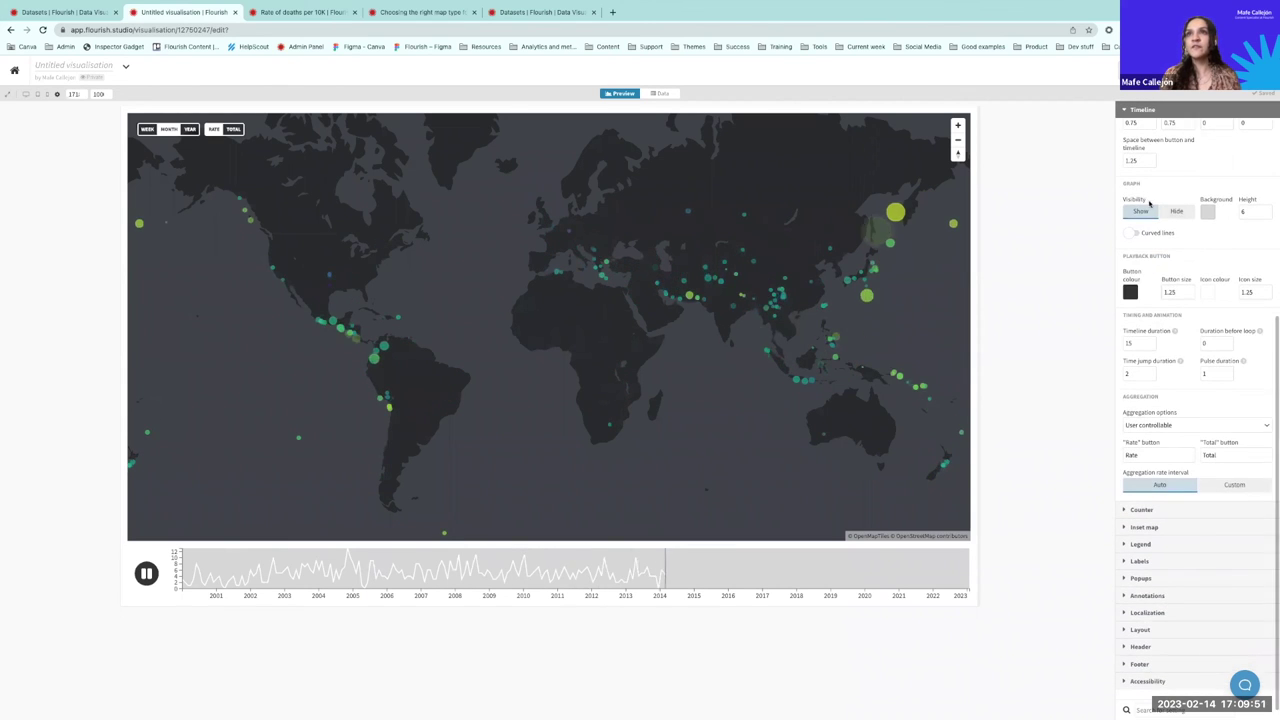
left_click(1177, 211)
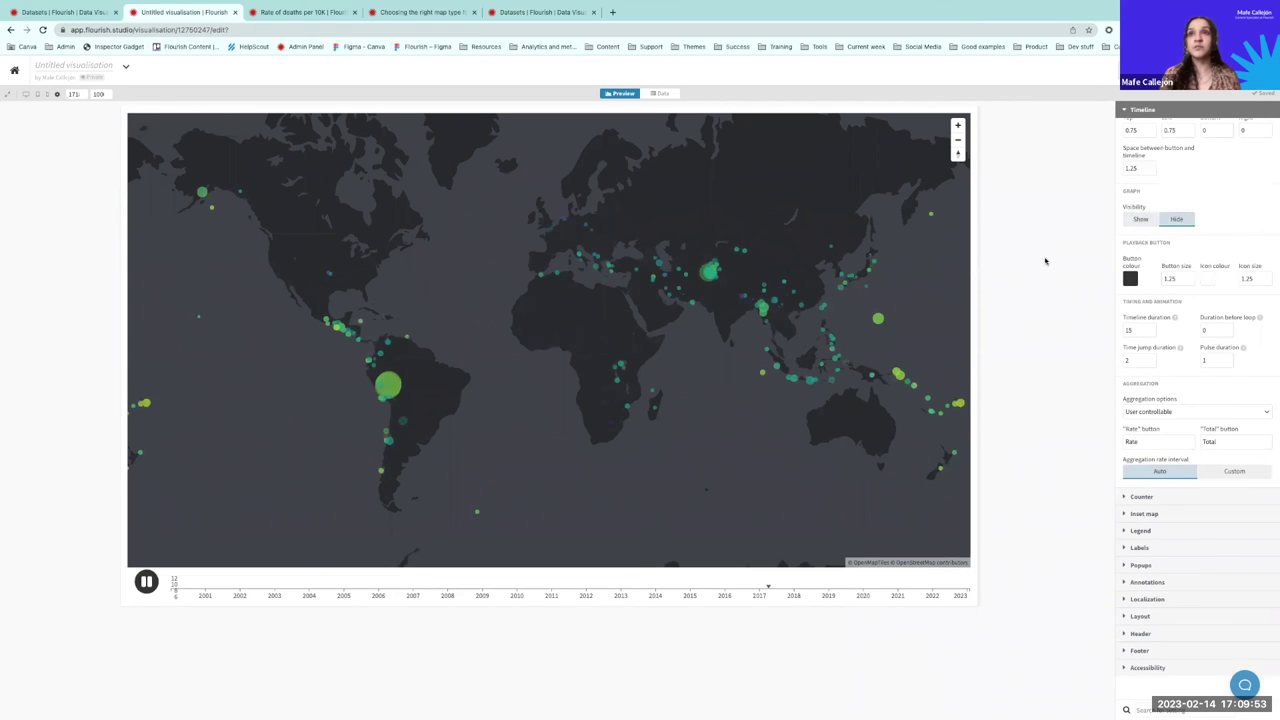
left_click(1142, 220)
left_click(1255, 219)
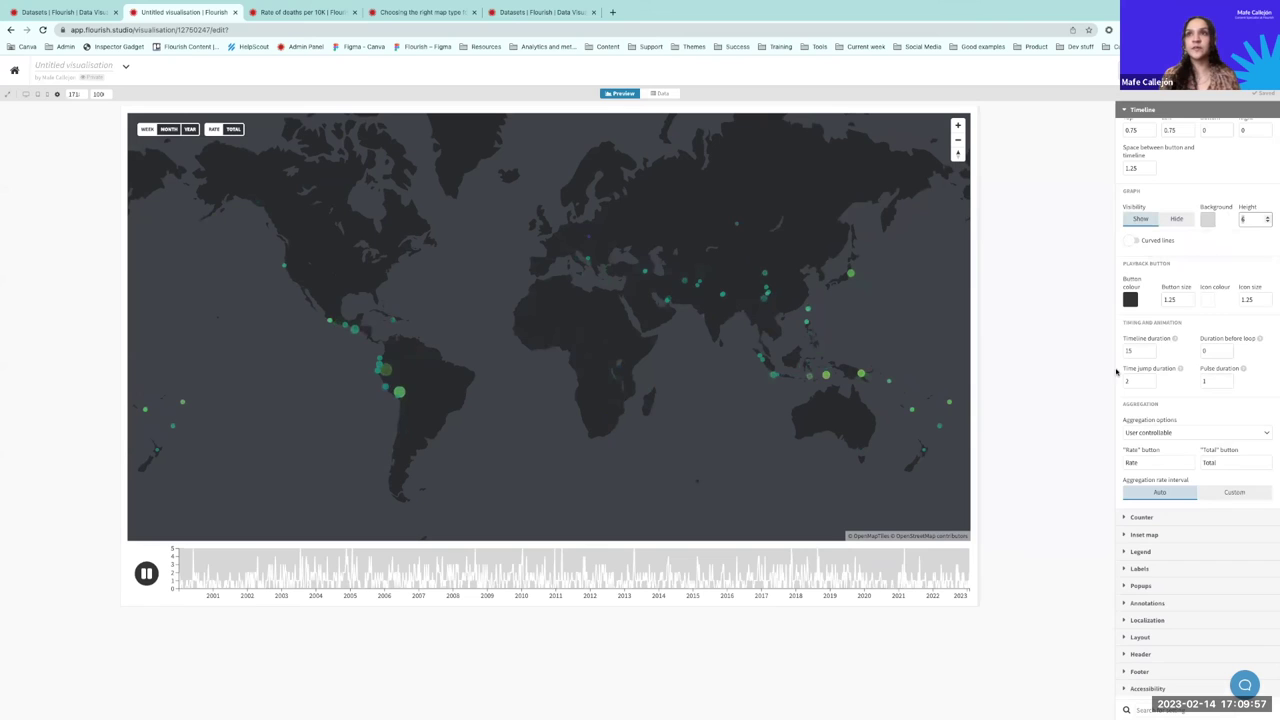
left_click(986, 368)
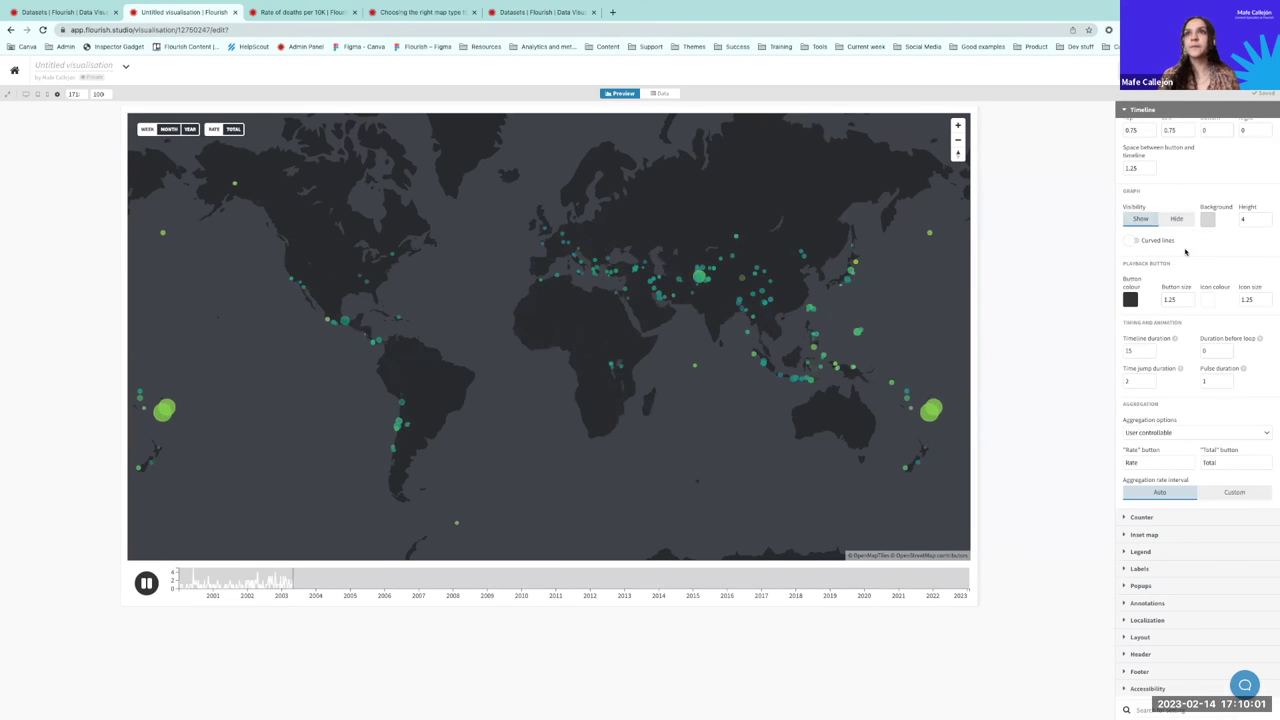
Step: Give the timeline graph curved lines and switch the timeline to its monthly rate view
scroll(1185, 252, "down", 1)
left_click(1133, 219)
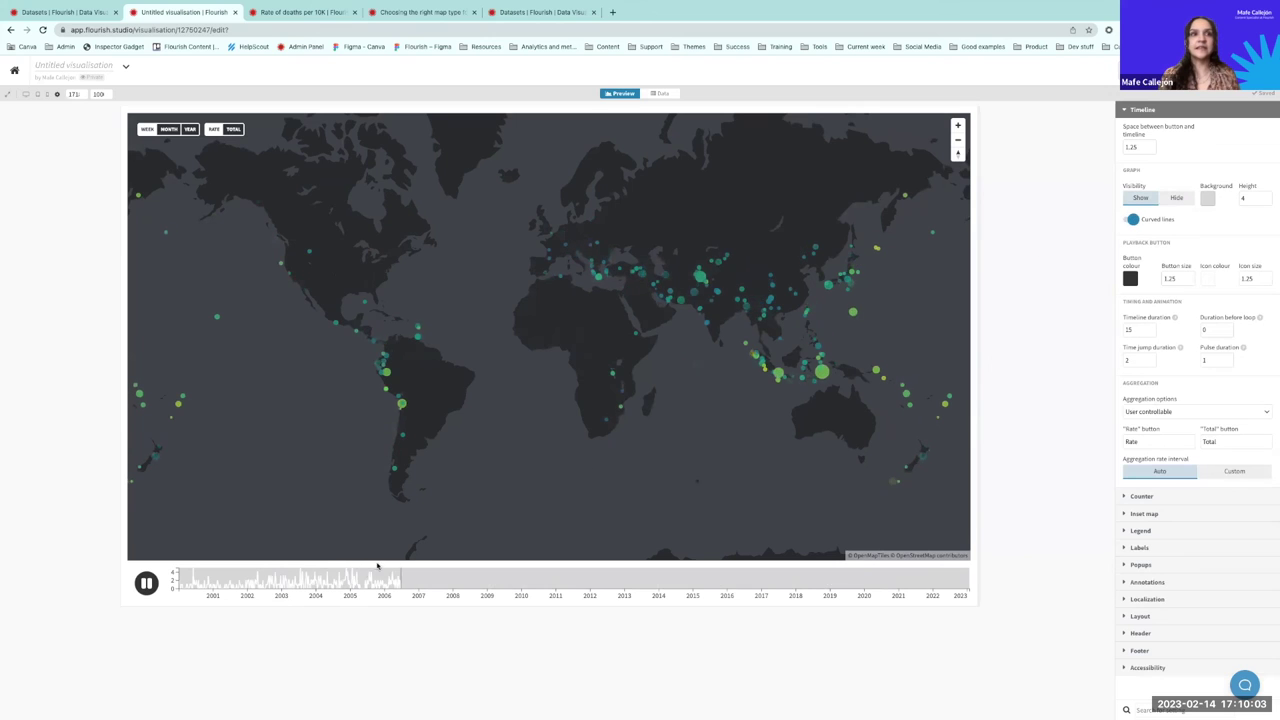
left_click(170, 131)
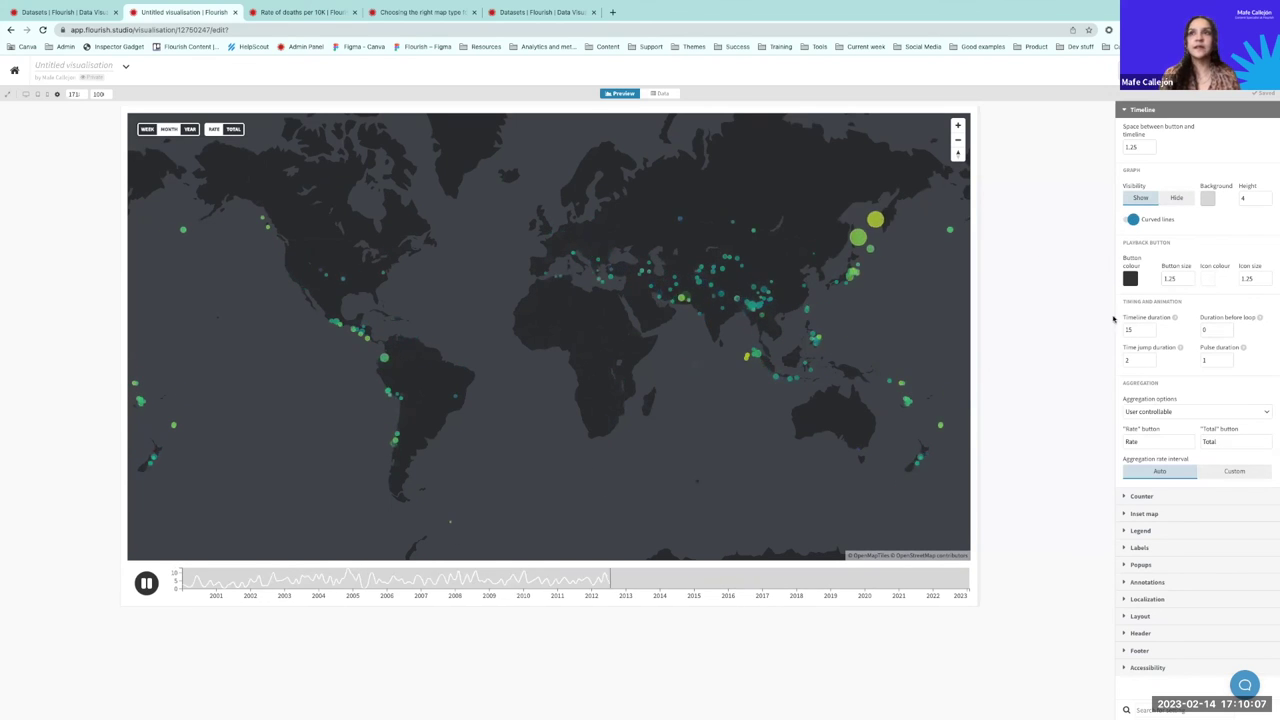
left_click(1132, 219)
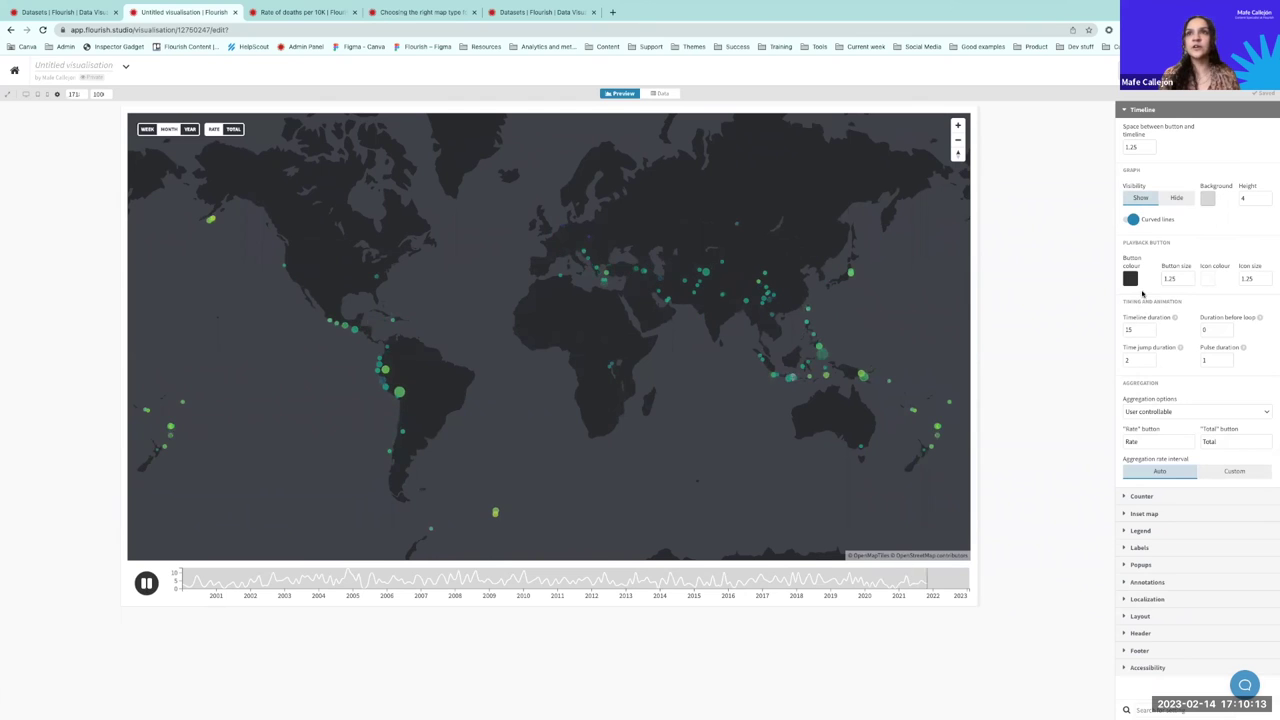
Step: Colour the timeline's playback button white and its icon the dark grey sampled from the map
left_click(1130, 279)
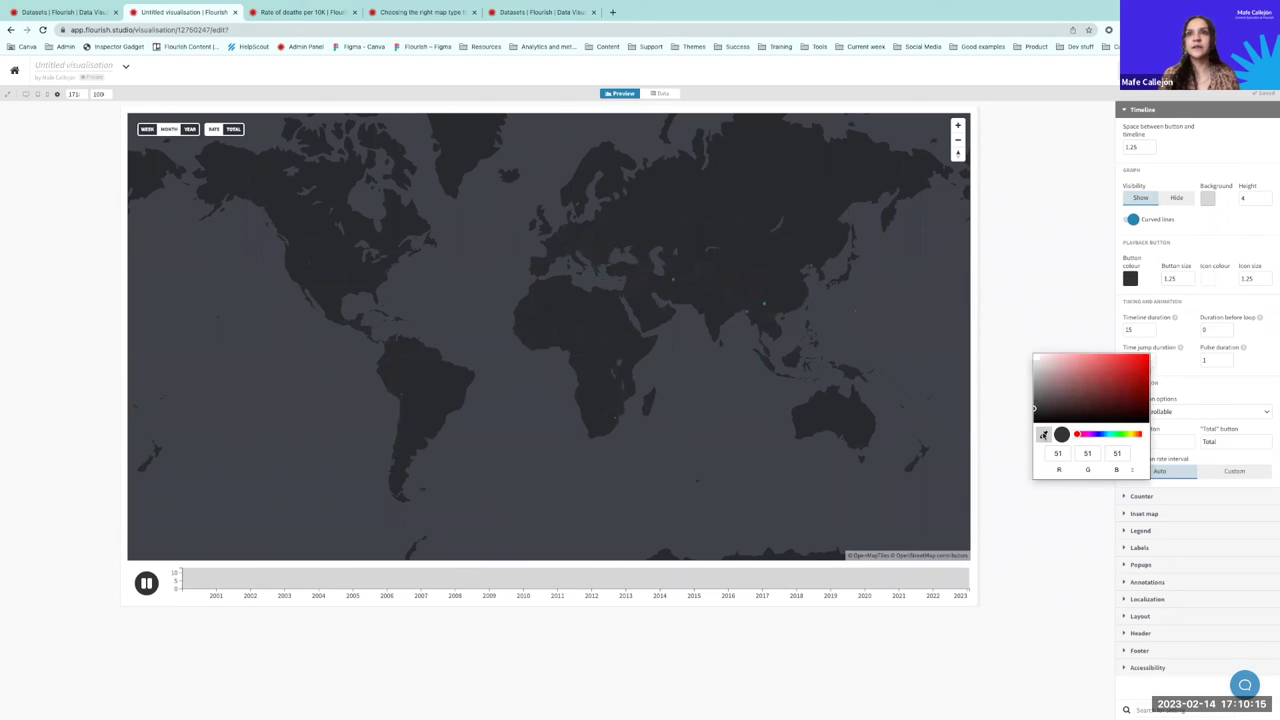
left_click(512, 487)
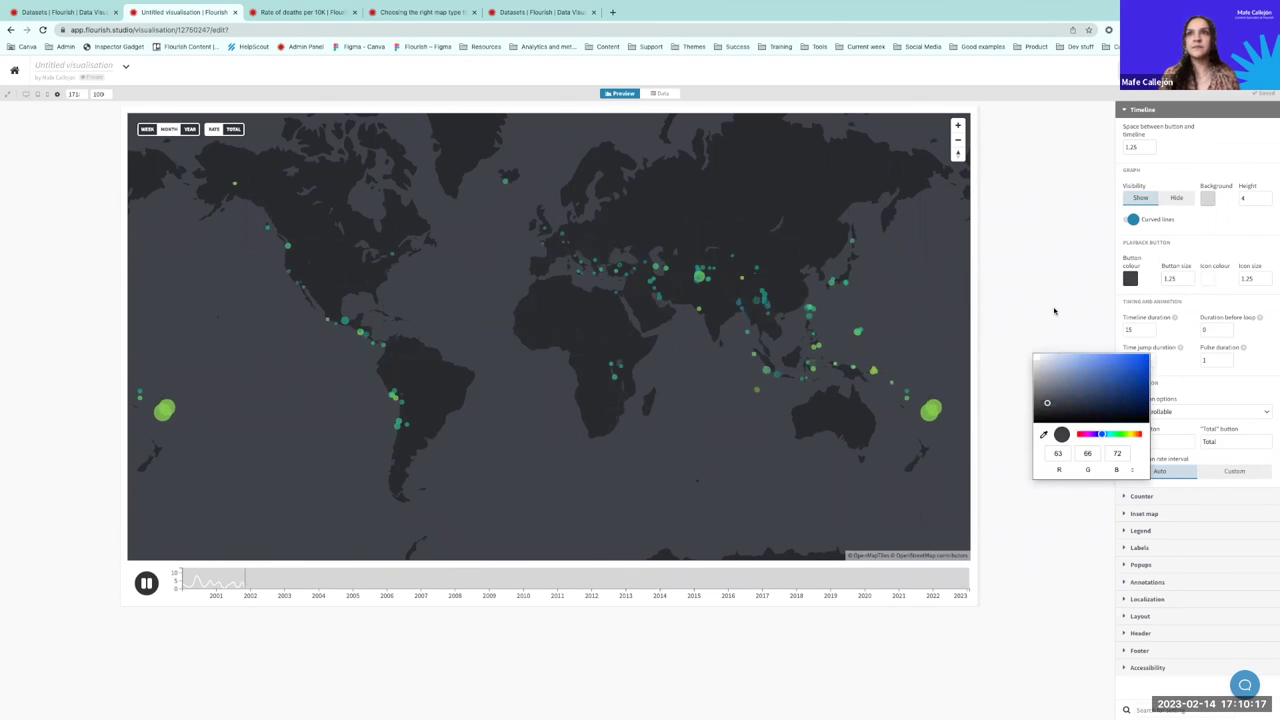
left_click(1213, 277)
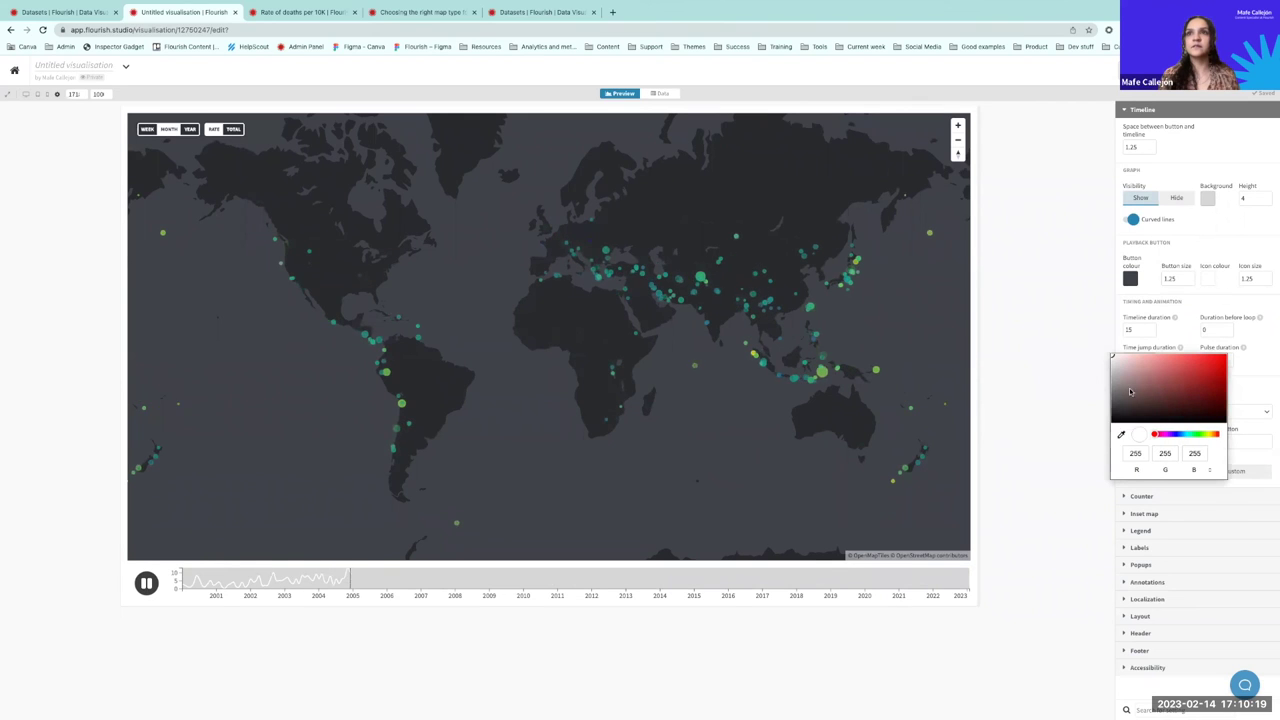
left_click(1121, 436)
left_click(603, 500)
left_click(1130, 278)
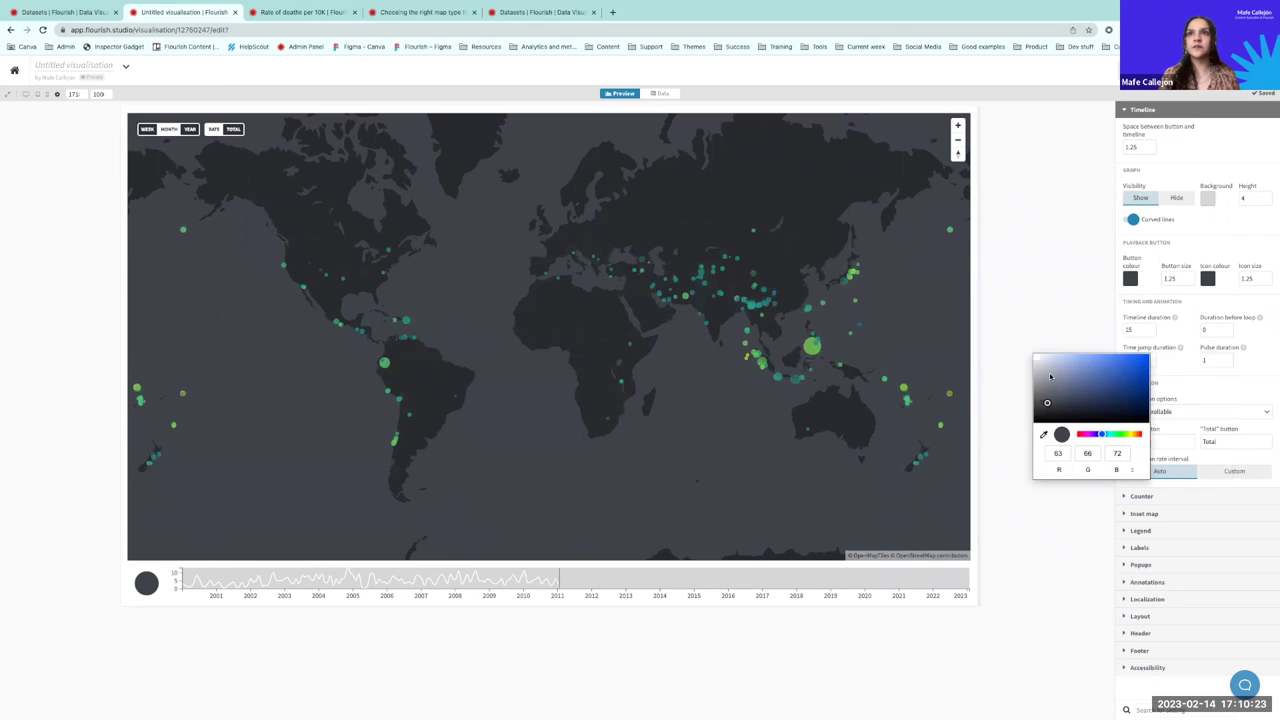
left_click(1043, 433)
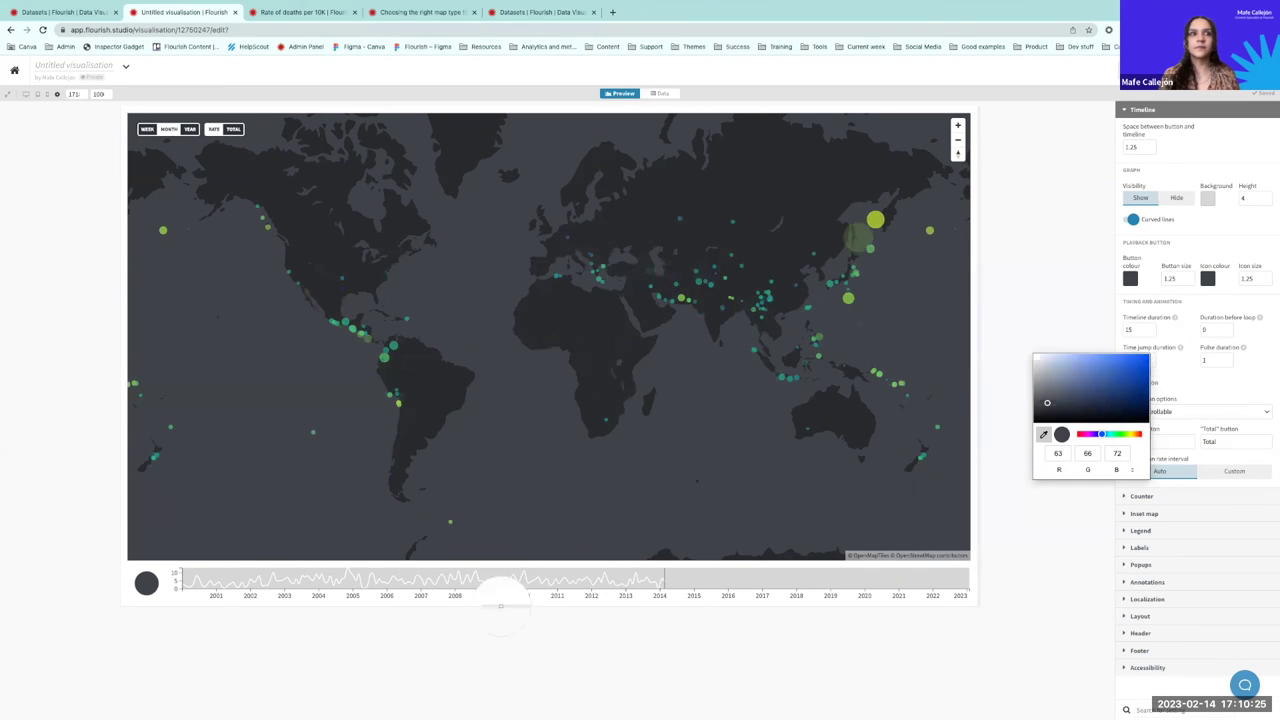
left_click(158, 597)
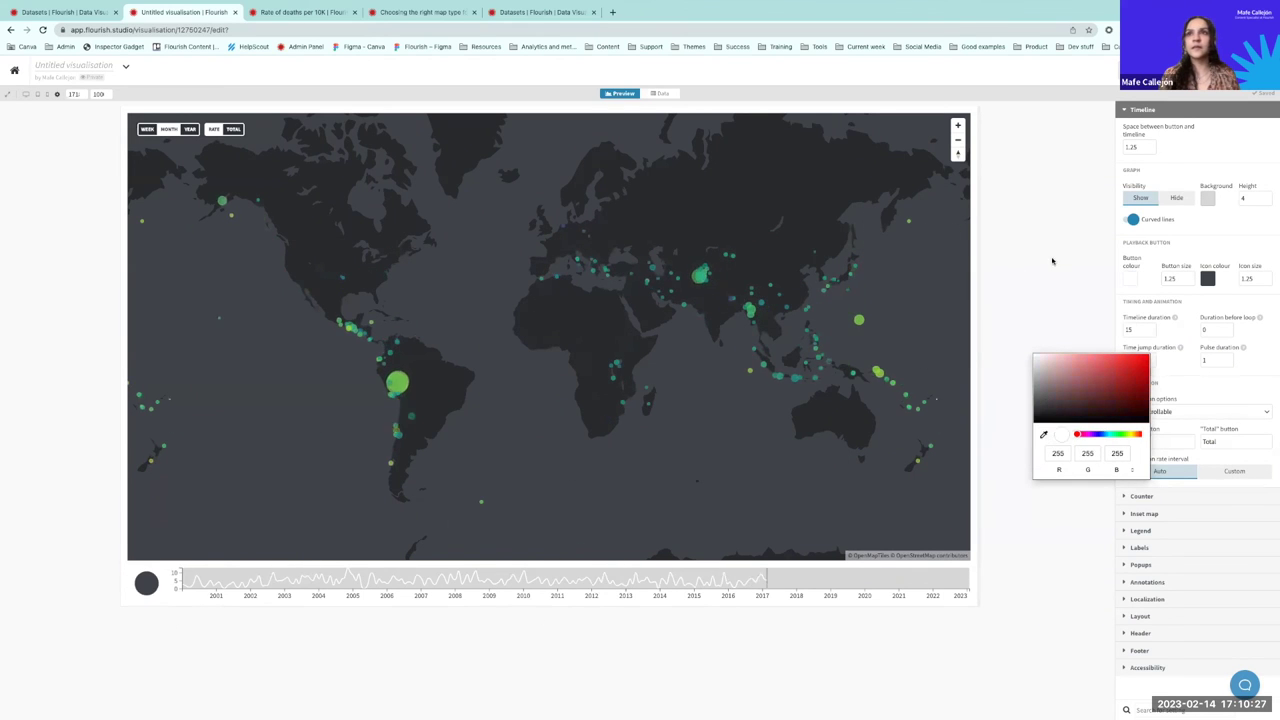
Step: Try a timeline duration of 5, and set it back to 15
left_click(1097, 329)
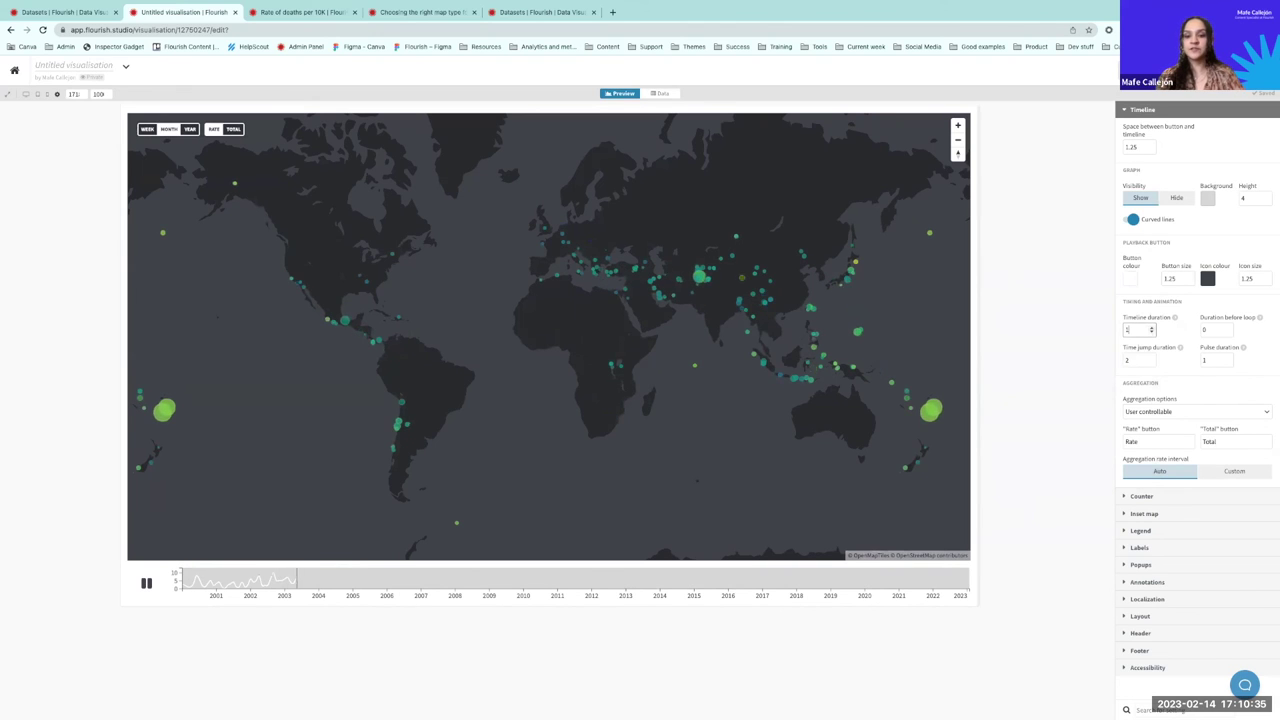
type("5")
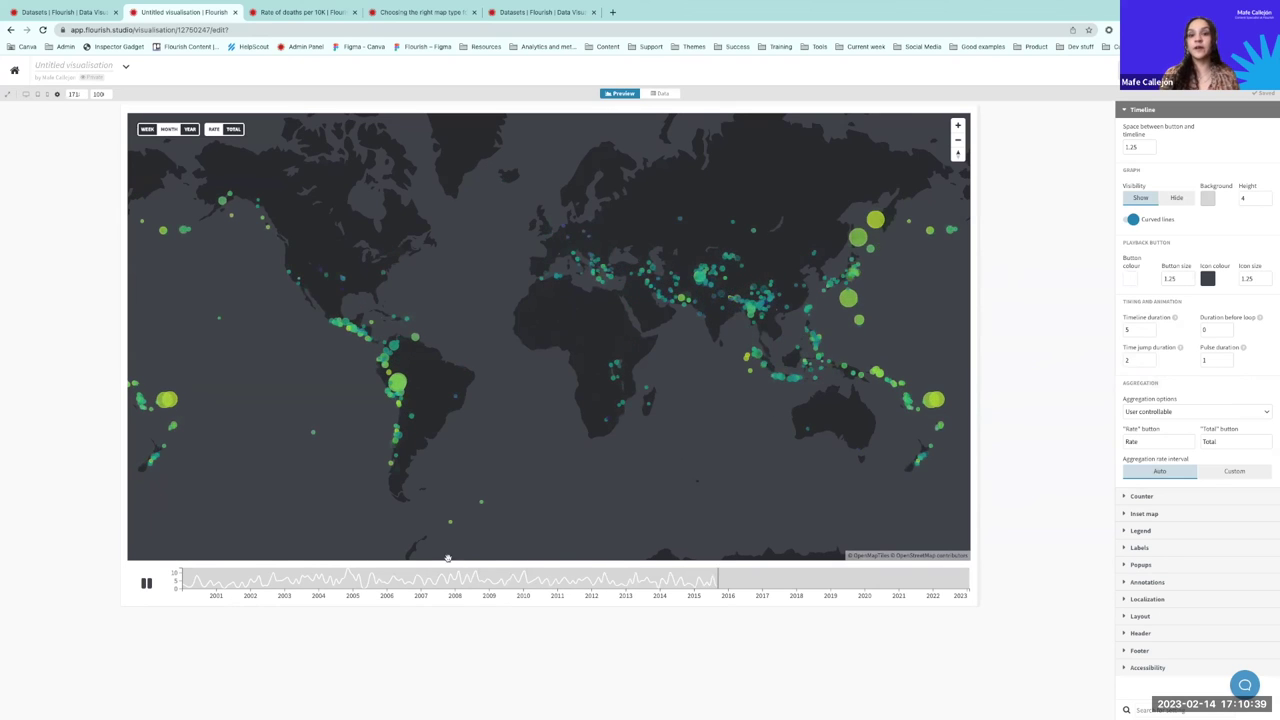
left_click(1124, 329)
type("1")
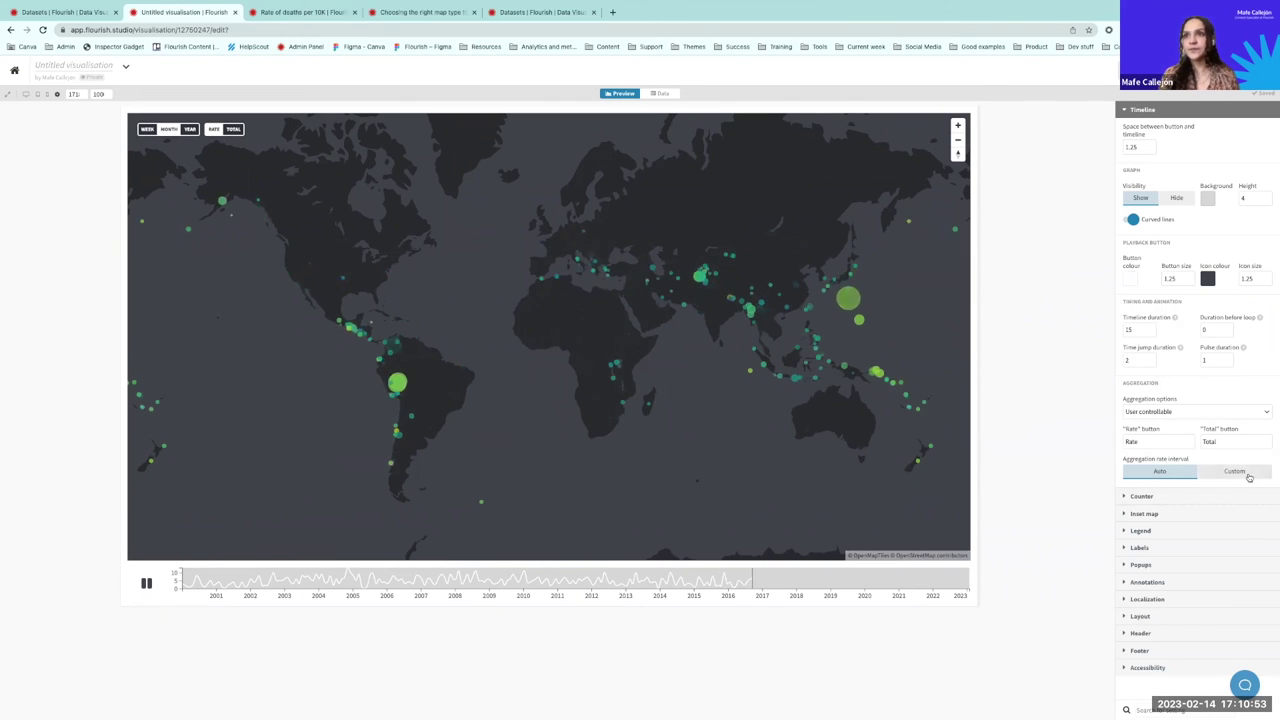
Step: Use a custom aggregation rate interval for the timeline, with only Months enabled
left_click(1217, 478)
scroll(1205, 475, "down", 2)
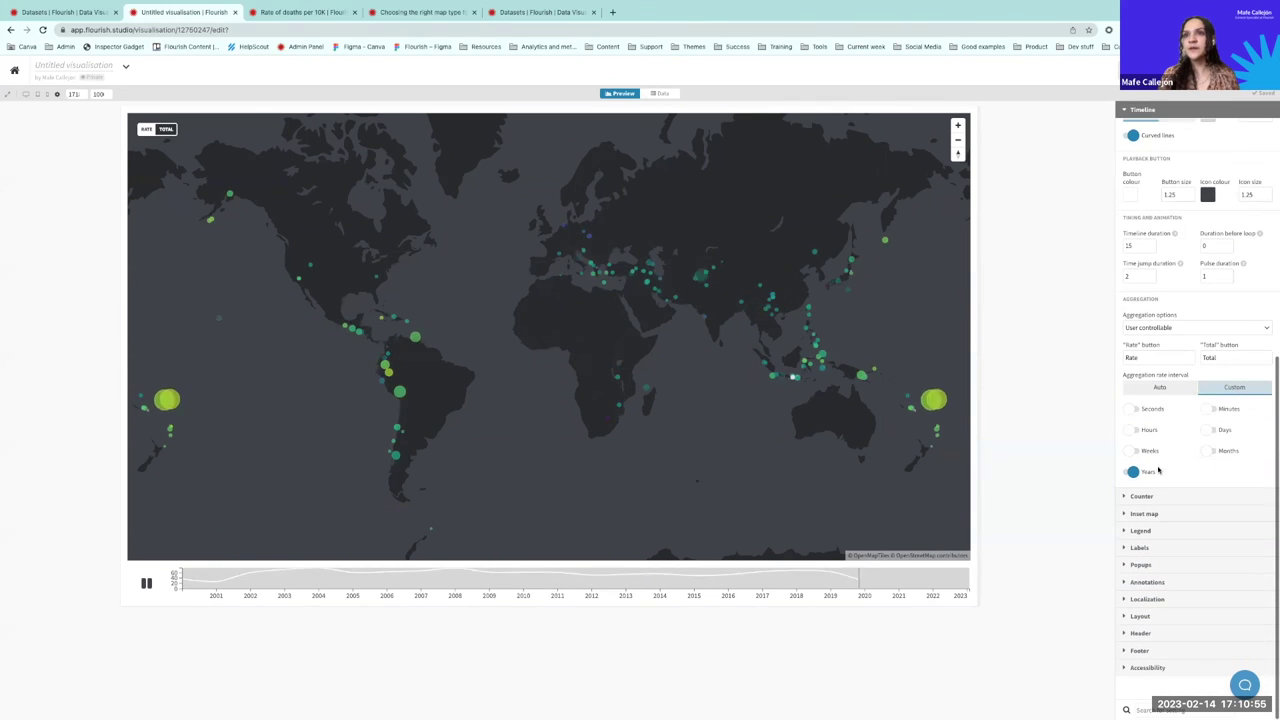
left_click(1211, 450)
left_click(1132, 472)
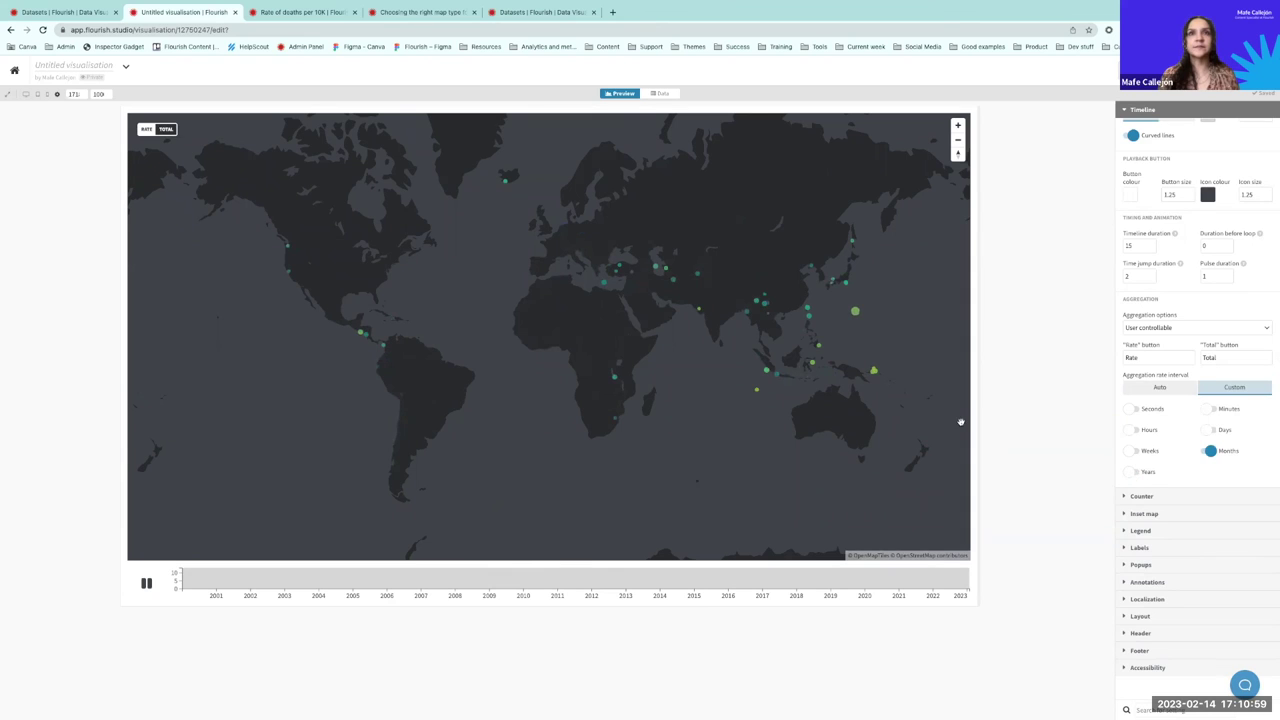
Step: Limit the timeline's aggregation option to Rate and close the Timeline settings
scroll(1176, 360, "up", 1)
left_click(1180, 343)
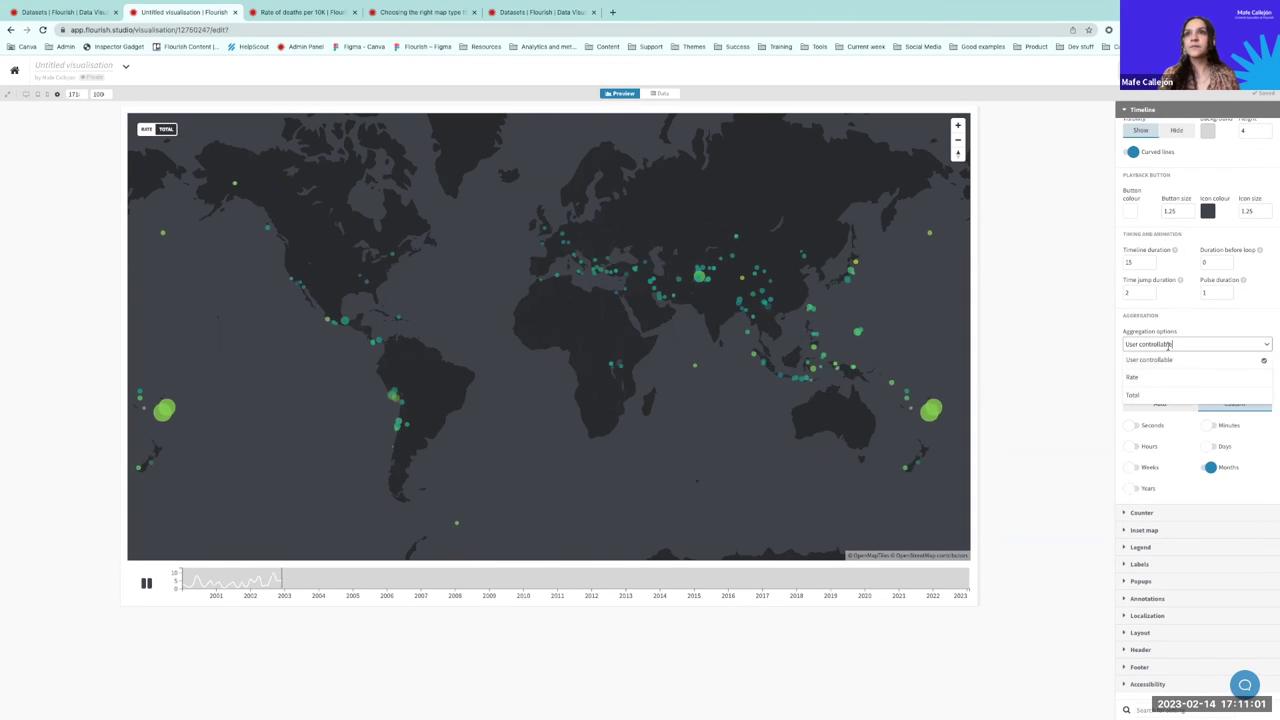
left_click(1124, 377)
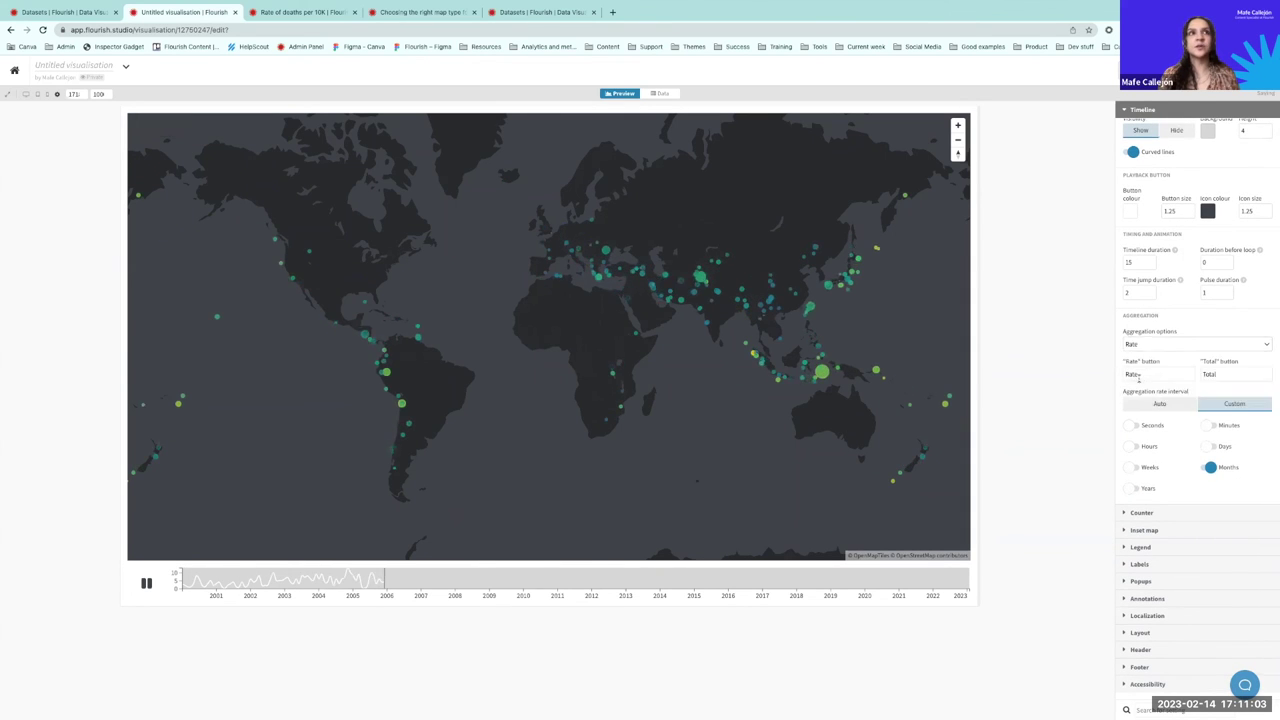
scroll(1188, 222, "up", 3)
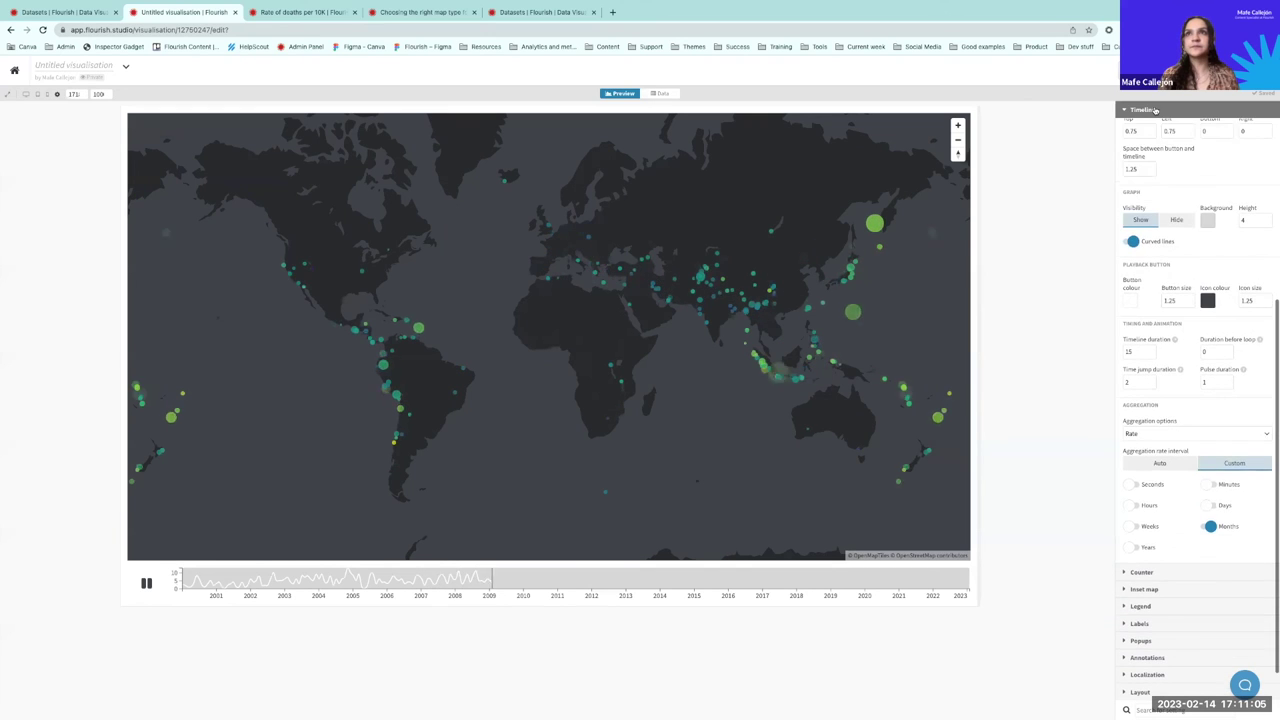
left_click(1142, 281)
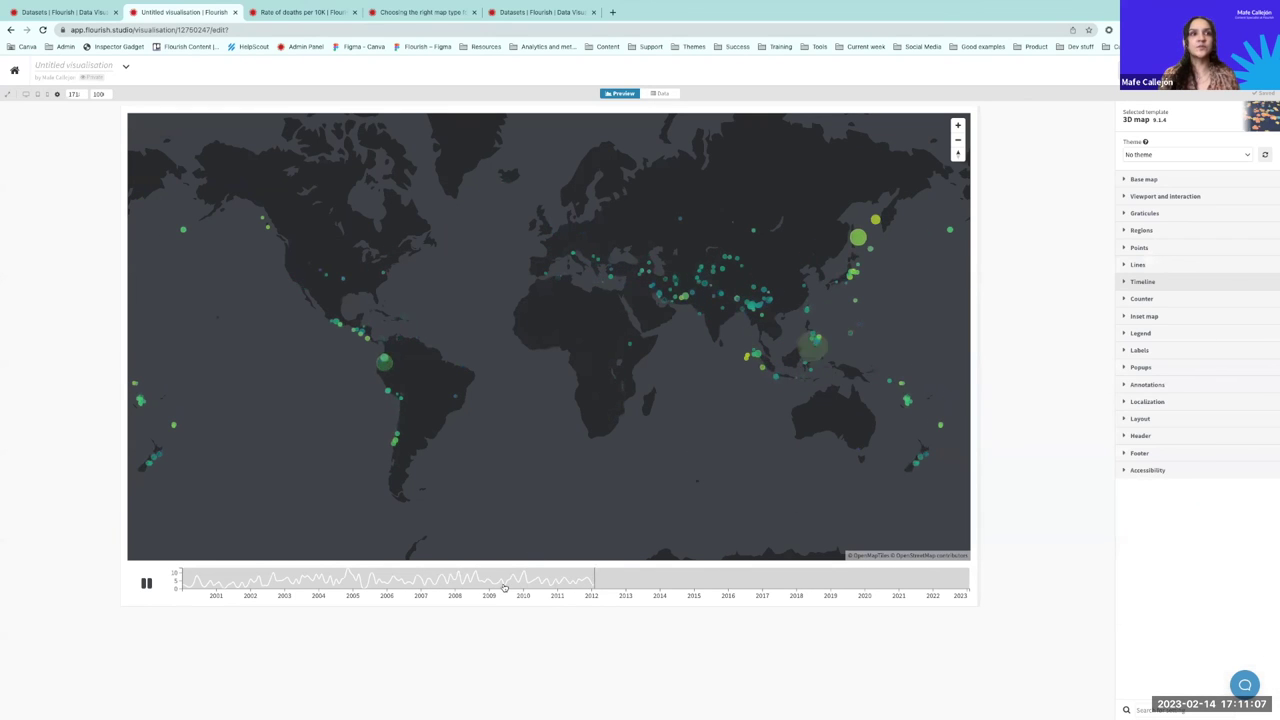
Step: Try a red background for the timeline graph, and set it to the map's dark grey, RGB 63, 66, 72
left_click(1136, 283)
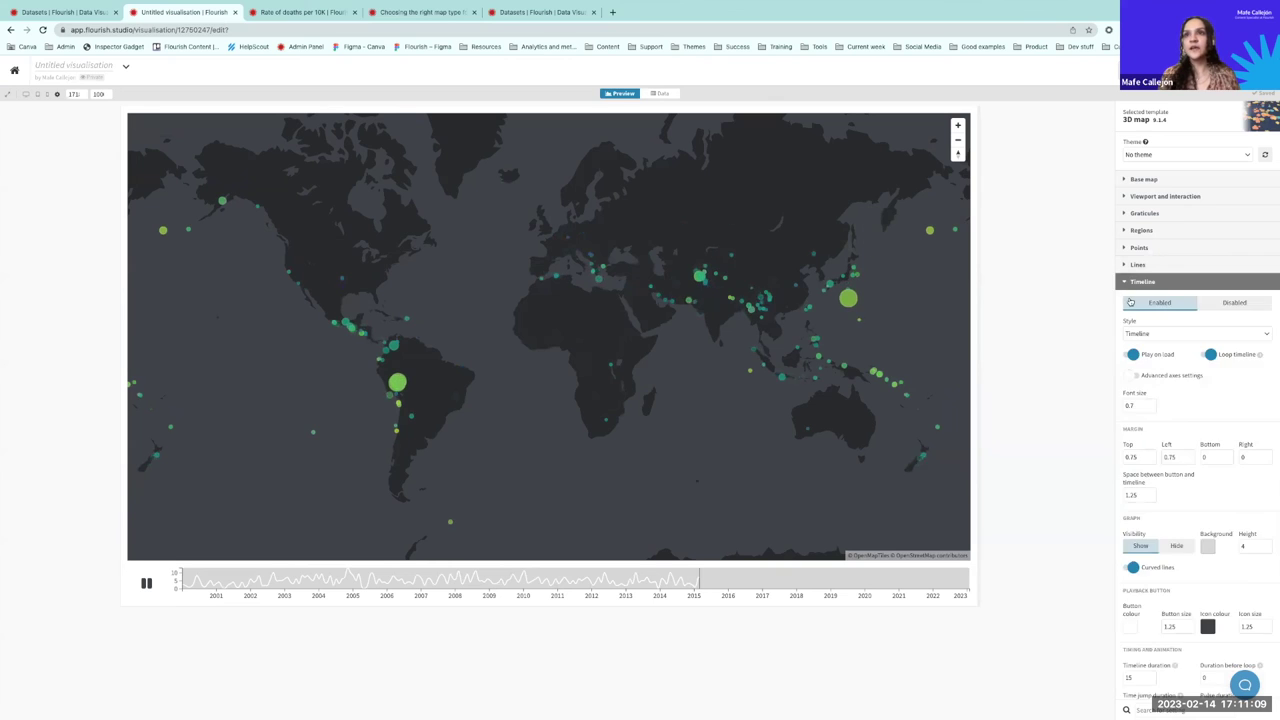
scroll(1131, 302, "down", 5)
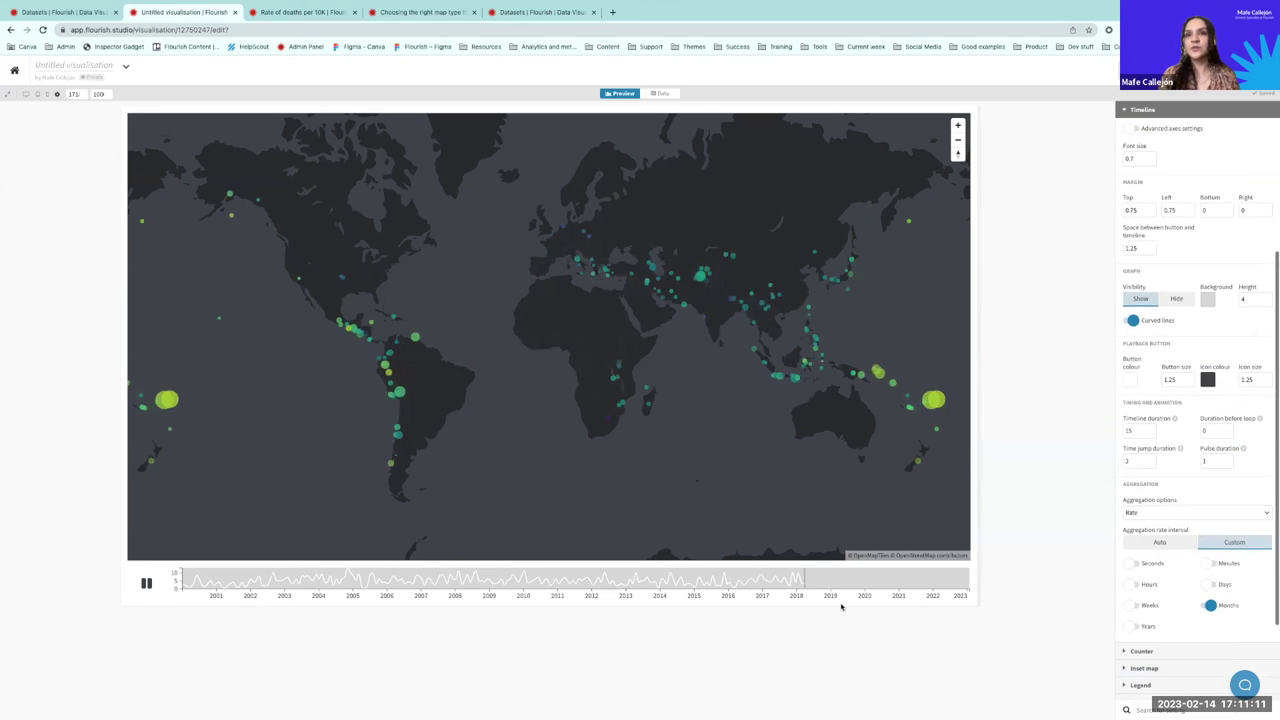
left_click(1208, 300)
left_click(1188, 380)
left_click(1028, 385)
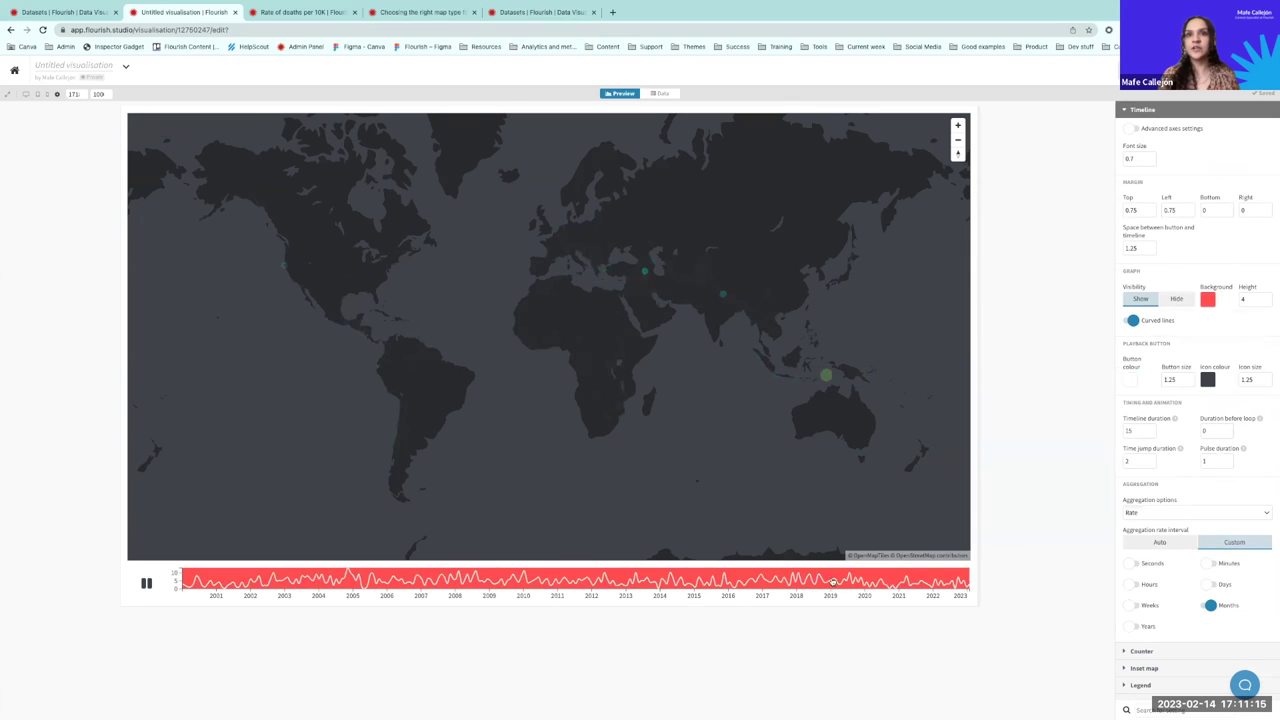
left_click(1208, 300)
left_click(1121, 456)
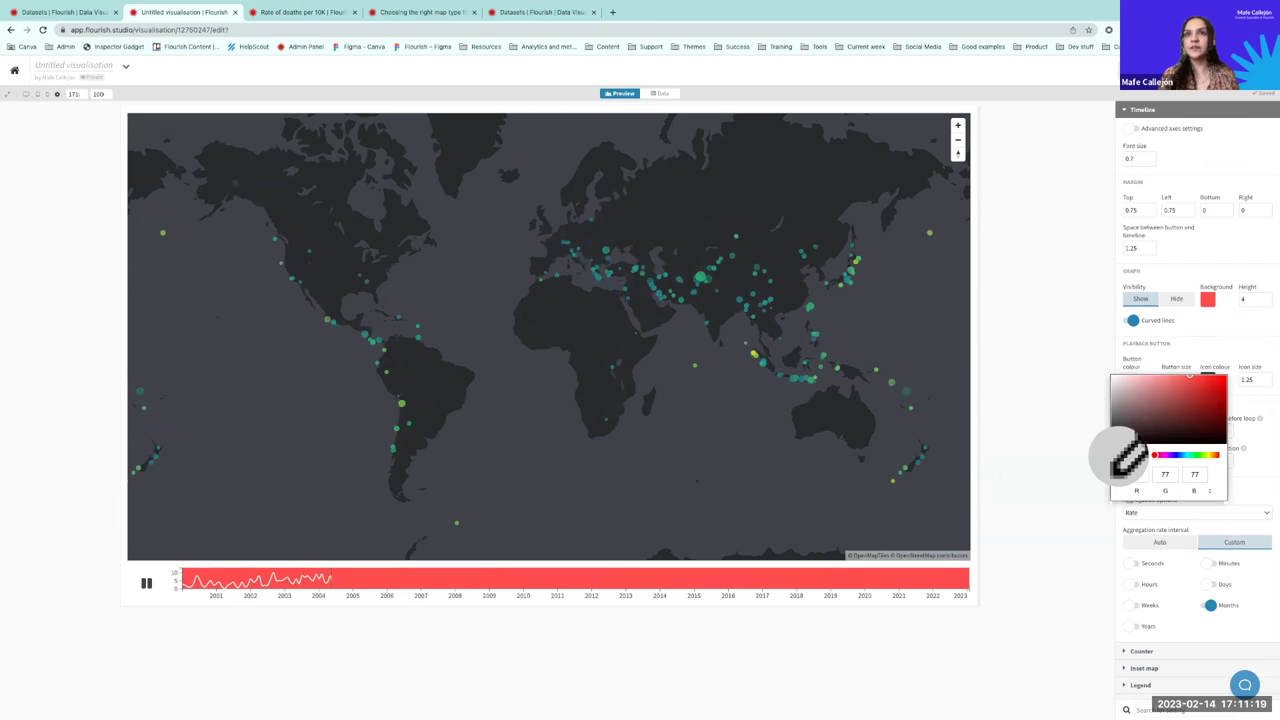
left_click(716, 425)
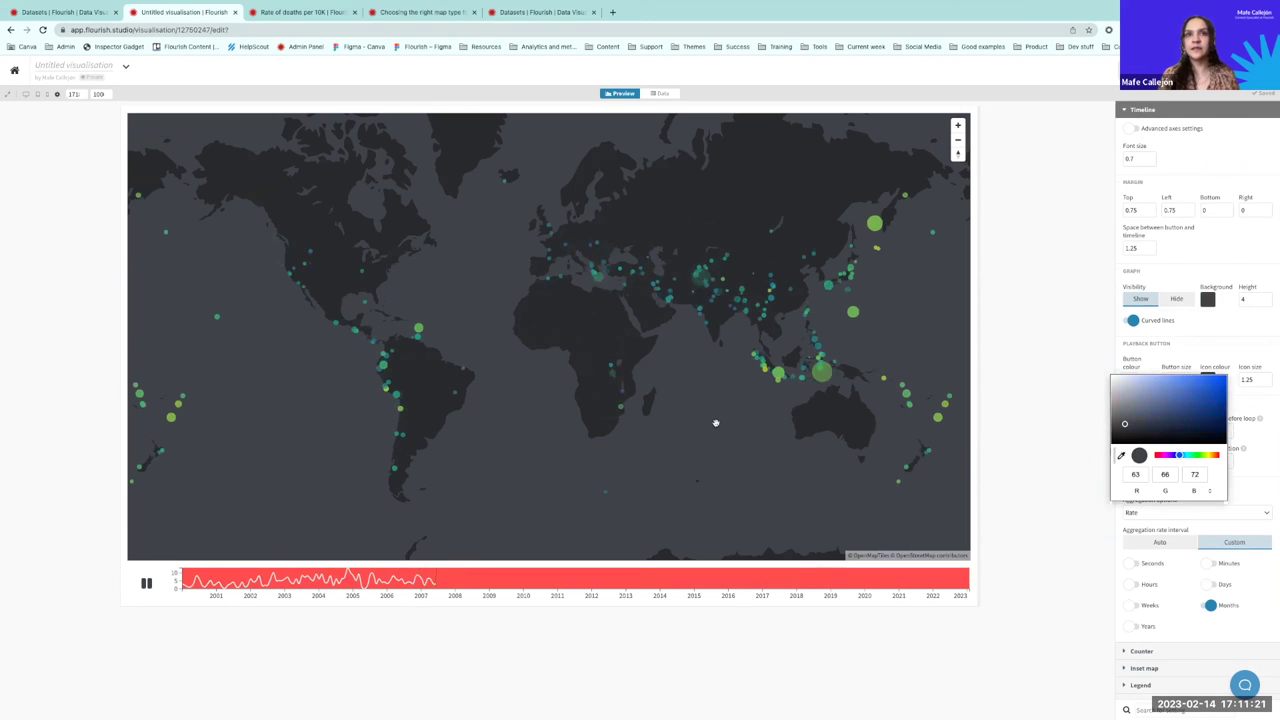
left_click(1041, 388)
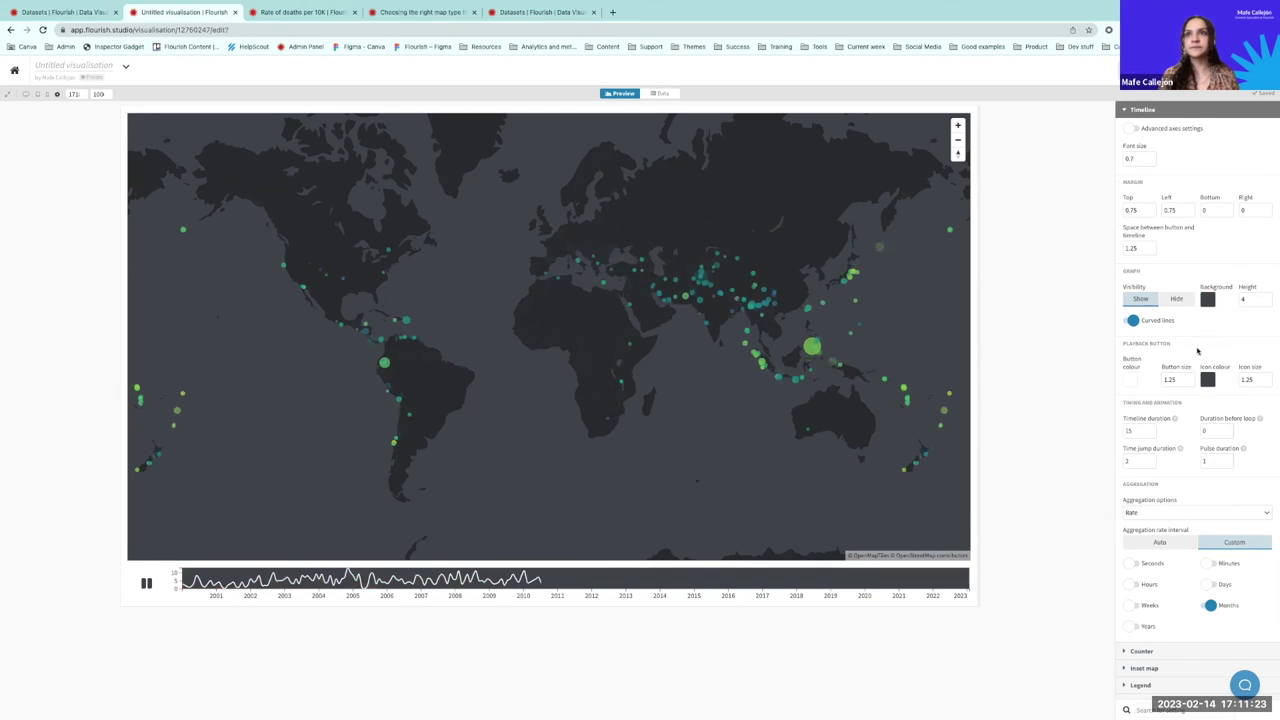
Step: Look over the remaining timeline options and enable the advanced axes settings
scroll(1195, 350, "down", 2)
scroll(1137, 424, "up", 3)
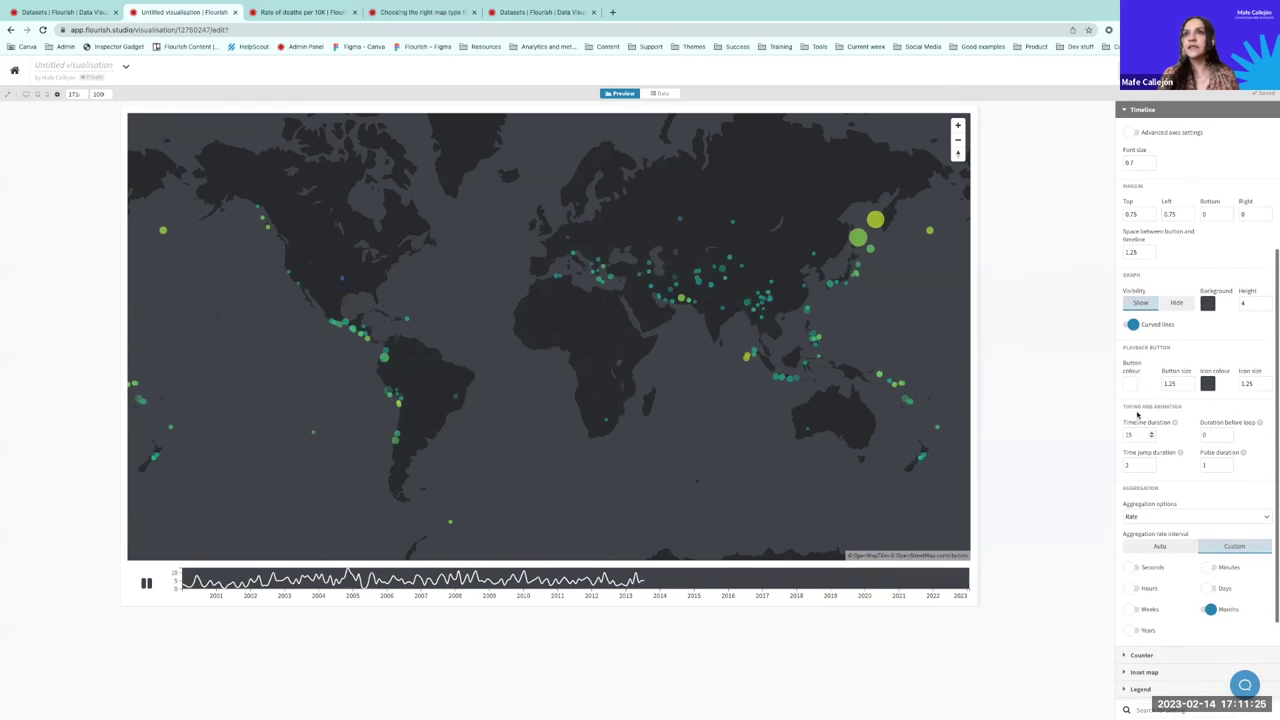
scroll(1175, 360, "down", 3)
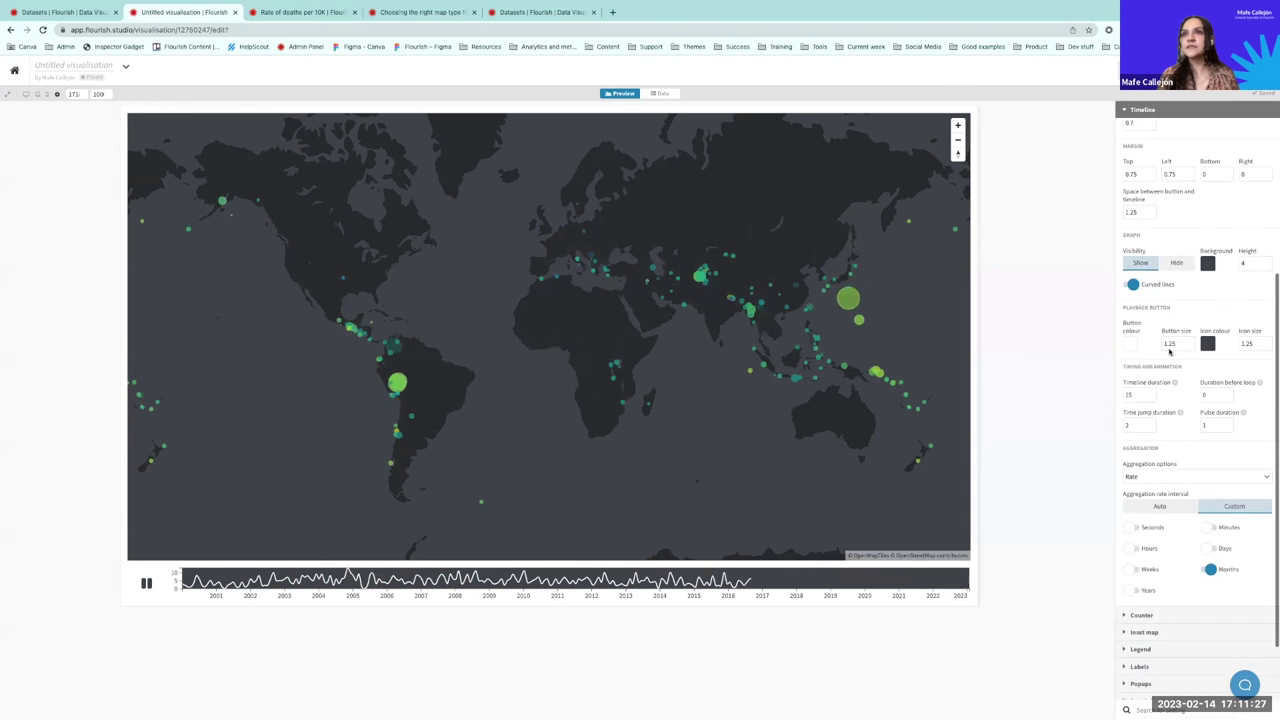
scroll(1158, 400, "up", 5)
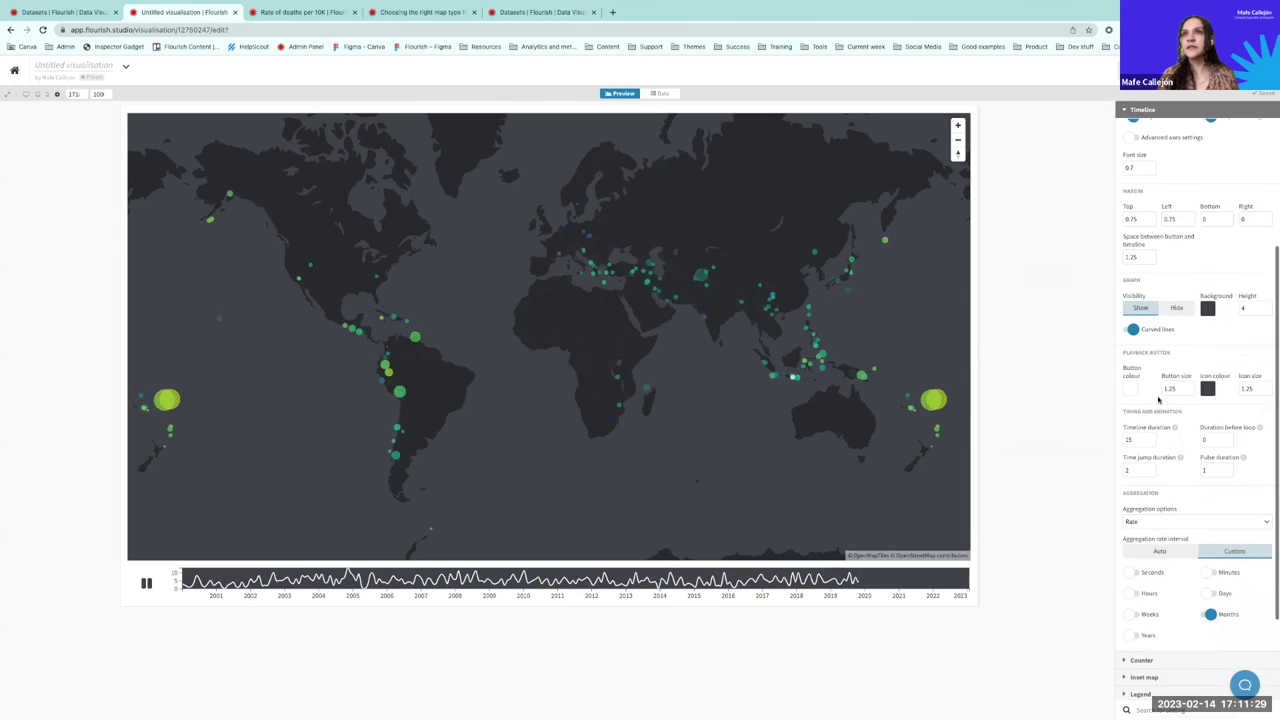
scroll(1159, 399, "up", 3)
left_click(1169, 320)
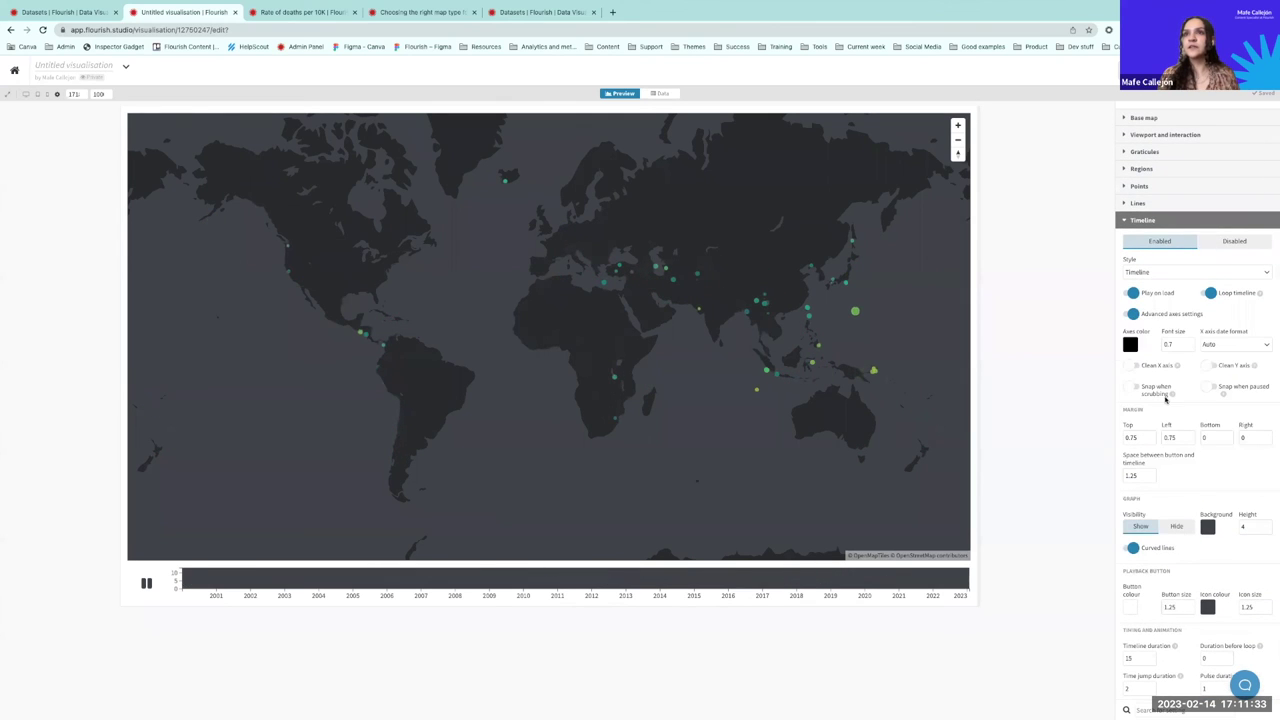
Step: Set the timeline's axes color to white and close the Timeline settings
scroll(1165, 398, "down", 1)
left_click(1130, 286)
left_click_drag(1073, 404, 990, 365)
left_click(1130, 160)
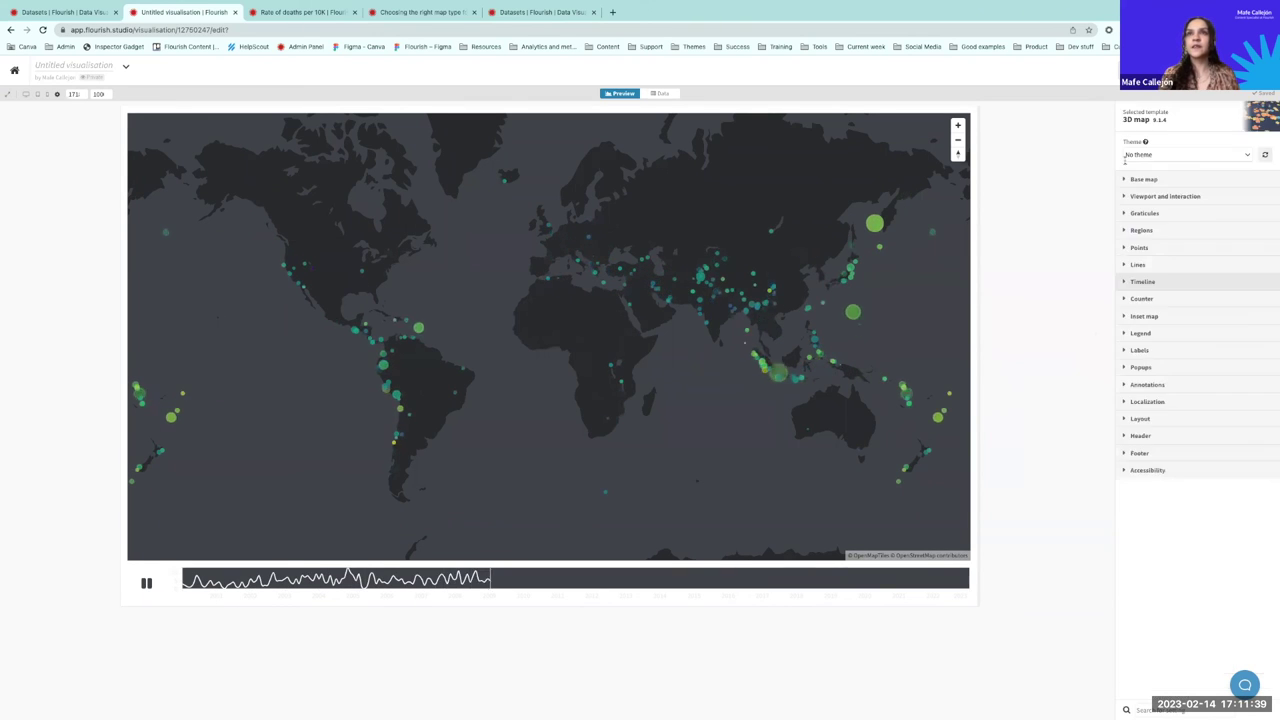
Step: Set the layout background color to the map's dark grey, RGB 63, 66, 72, sampled from the map
left_click(1141, 418)
scroll(1141, 410, "down", 1)
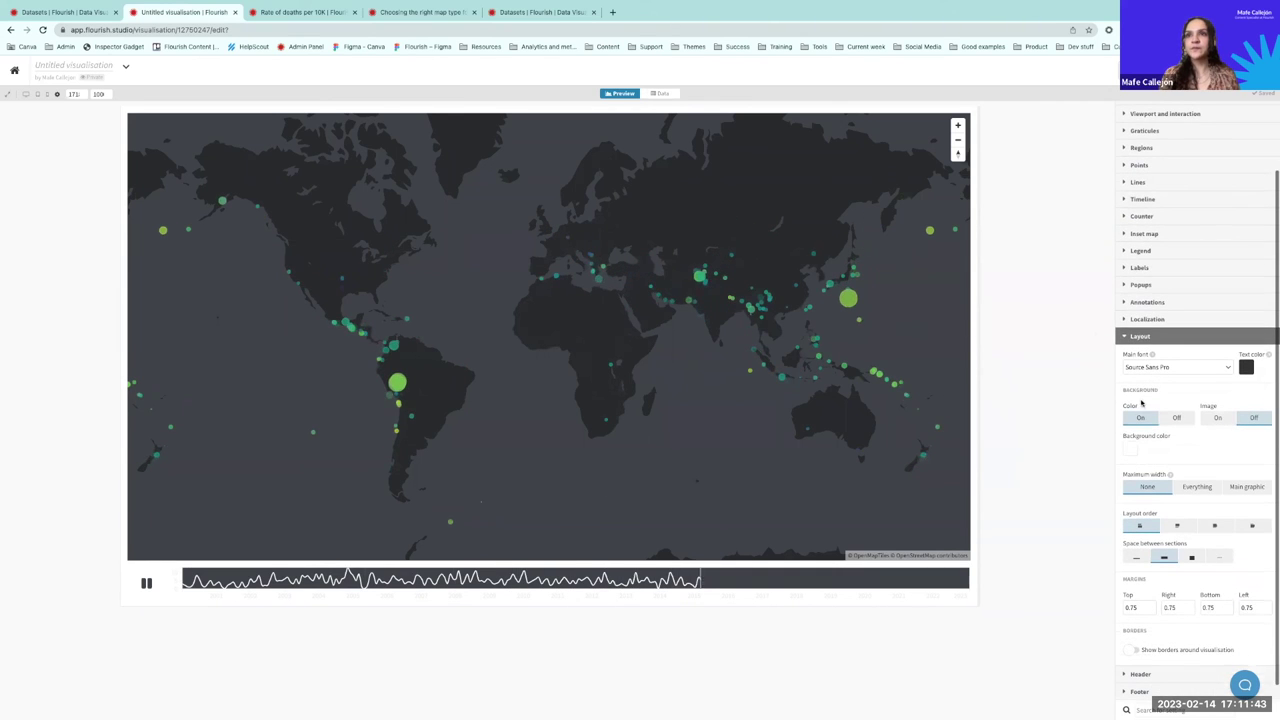
left_click(1131, 450)
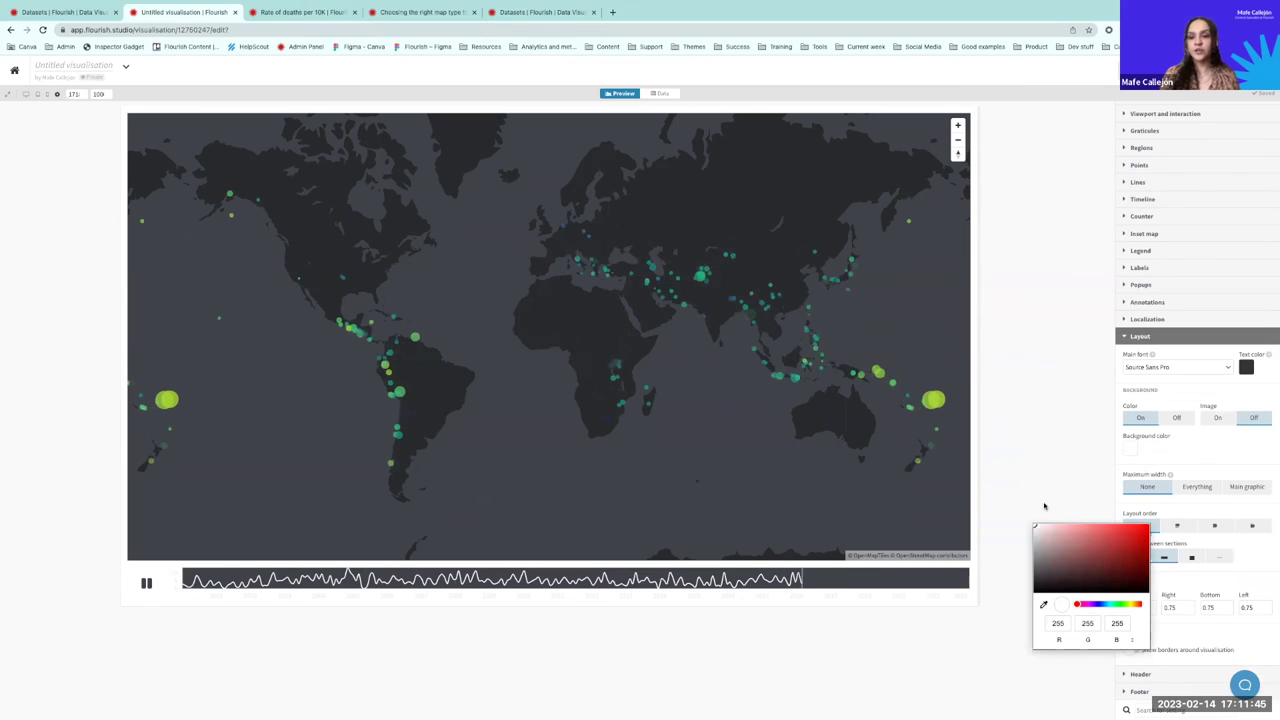
left_click(1043, 604)
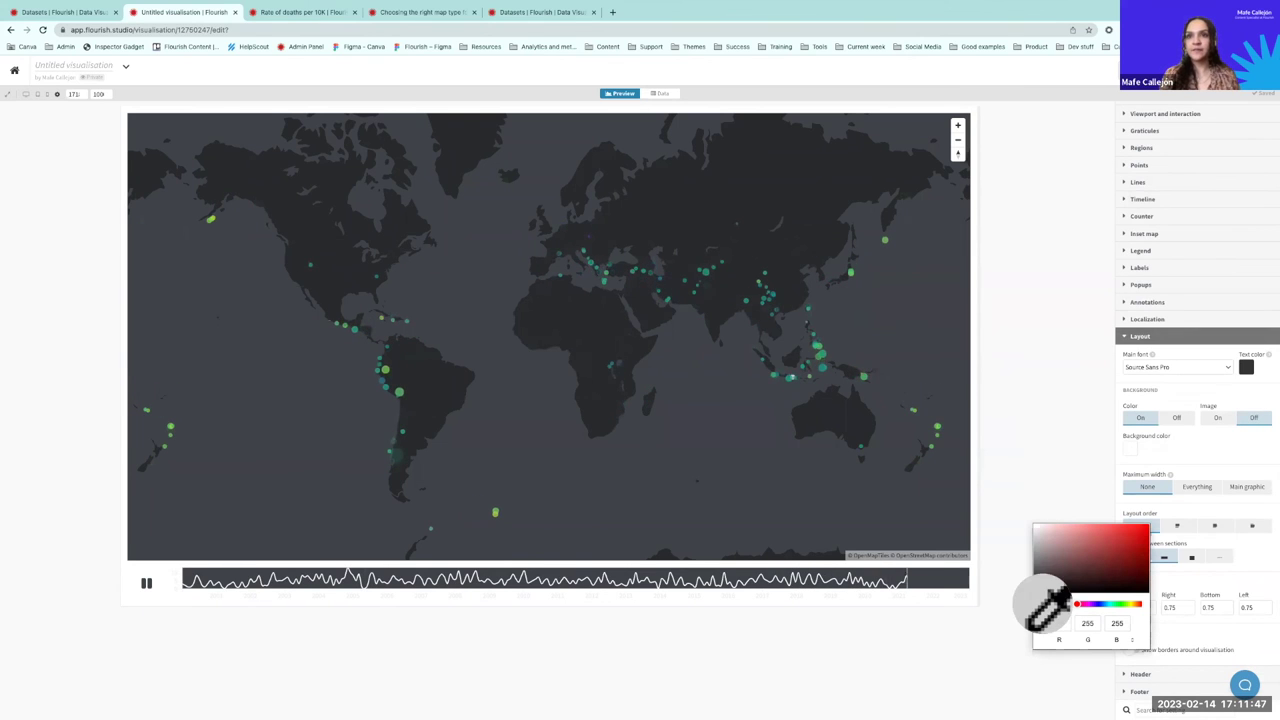
left_click(723, 450)
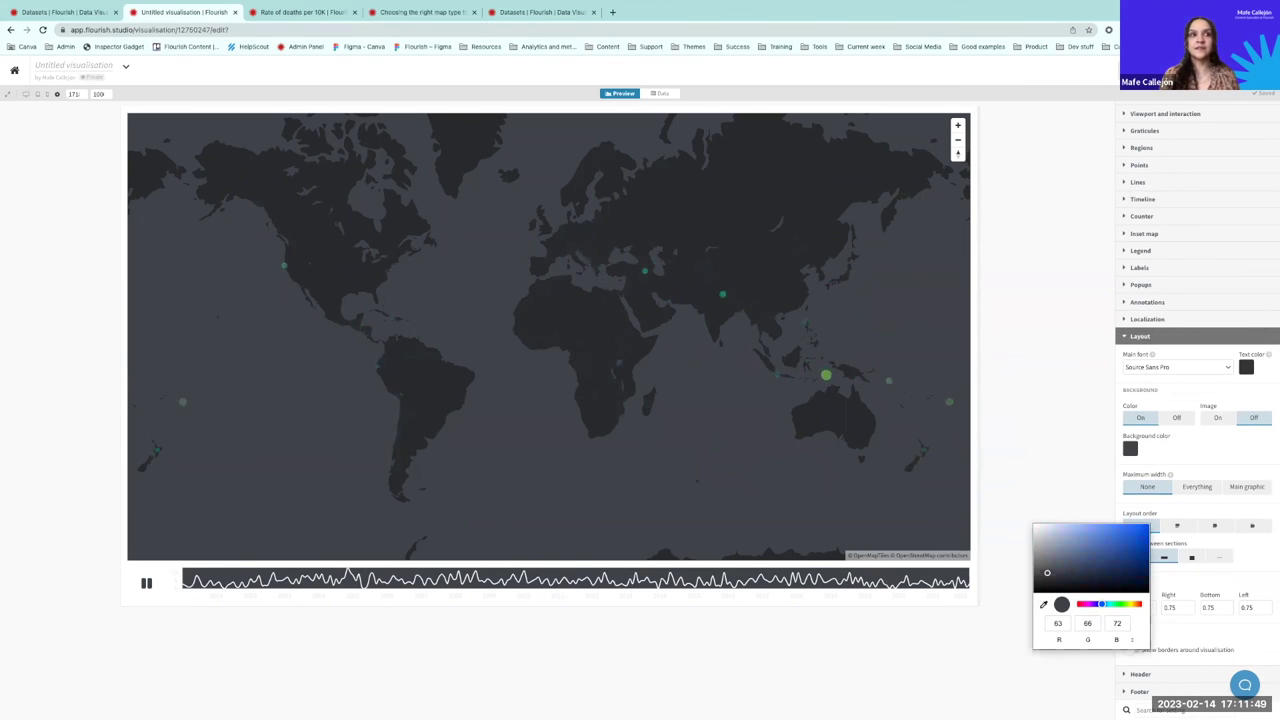
left_click(1041, 423)
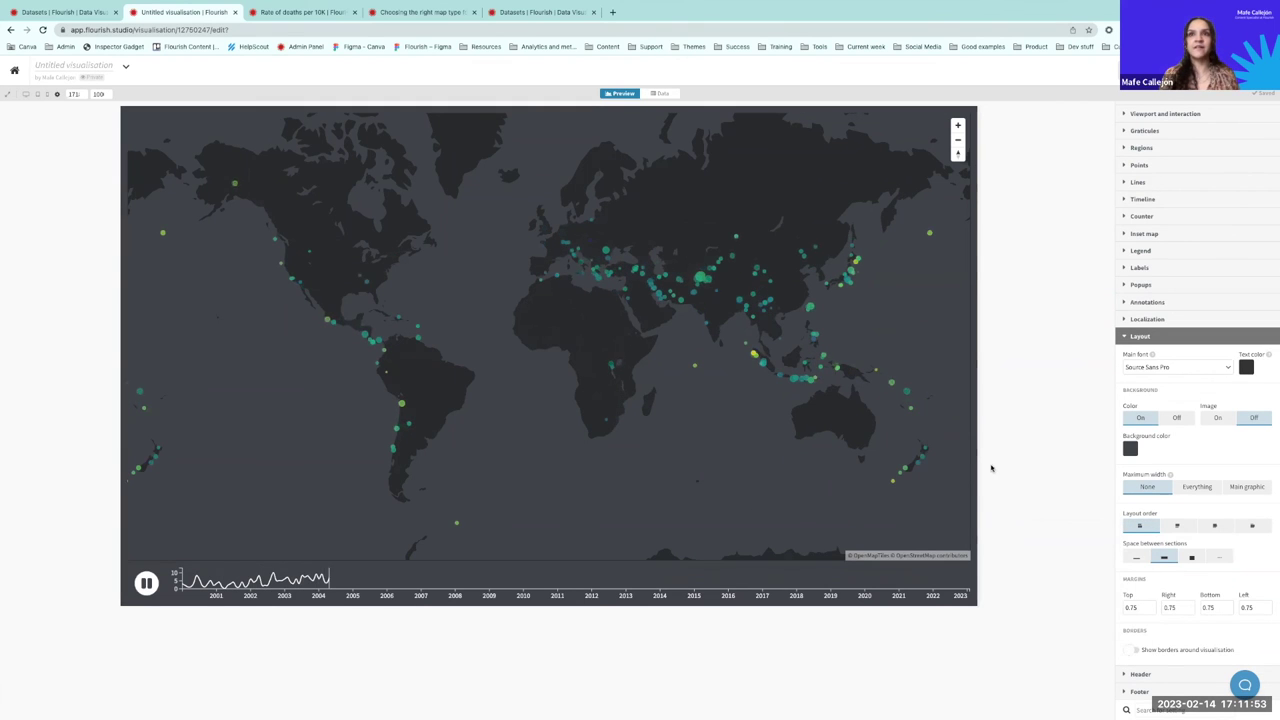
Step: Widen the preview slightly and check the animated map against its new dark background
left_click_drag(978, 466, 998, 464)
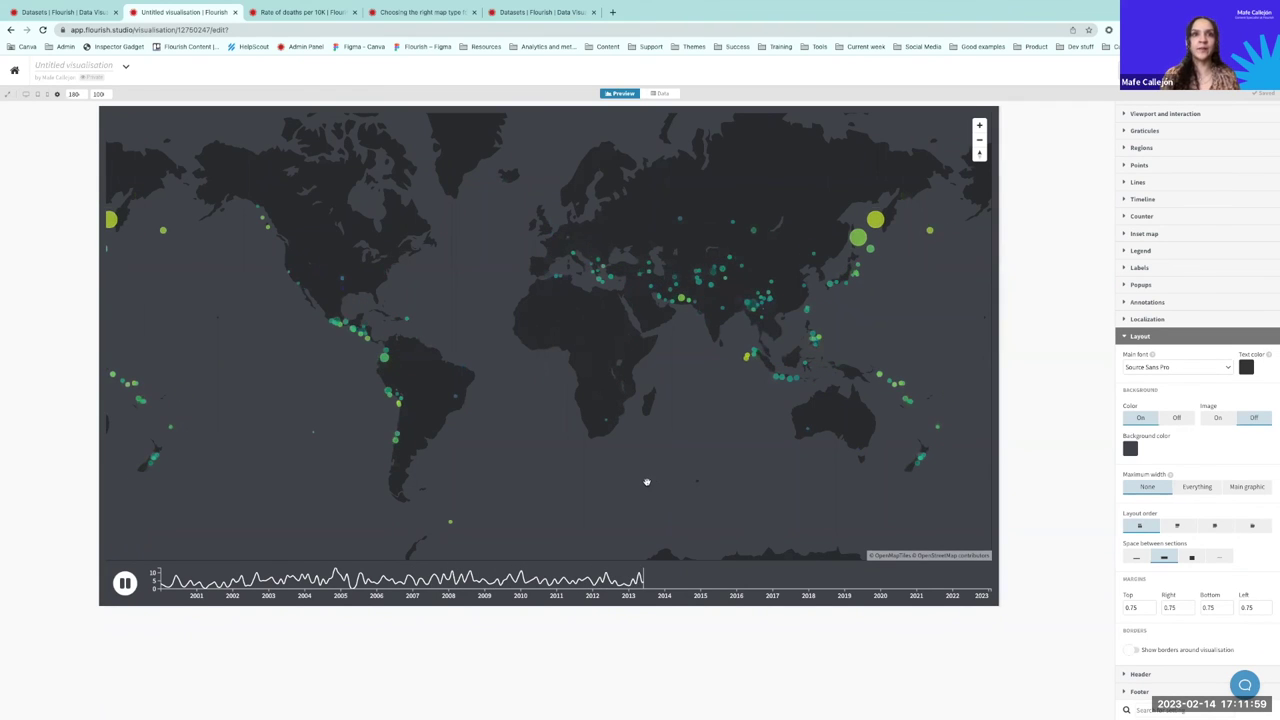
scroll(747, 497, "down", 2)
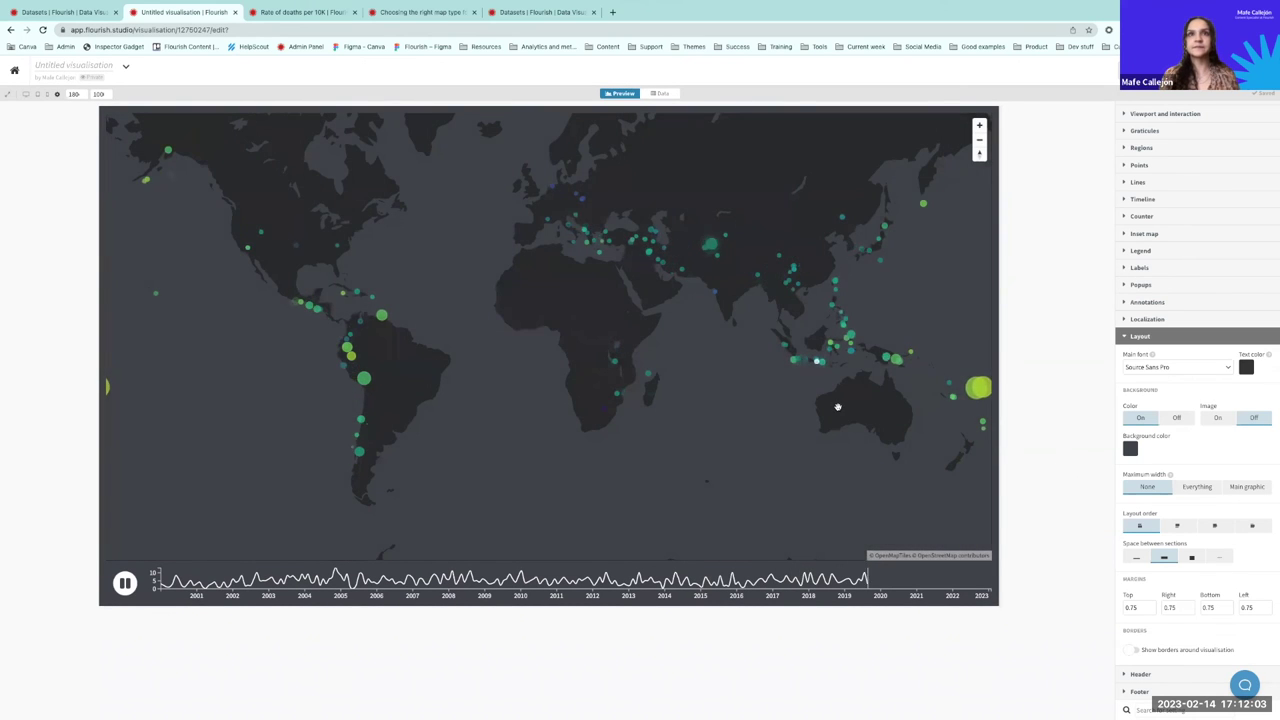
scroll(838, 407, "down", 2)
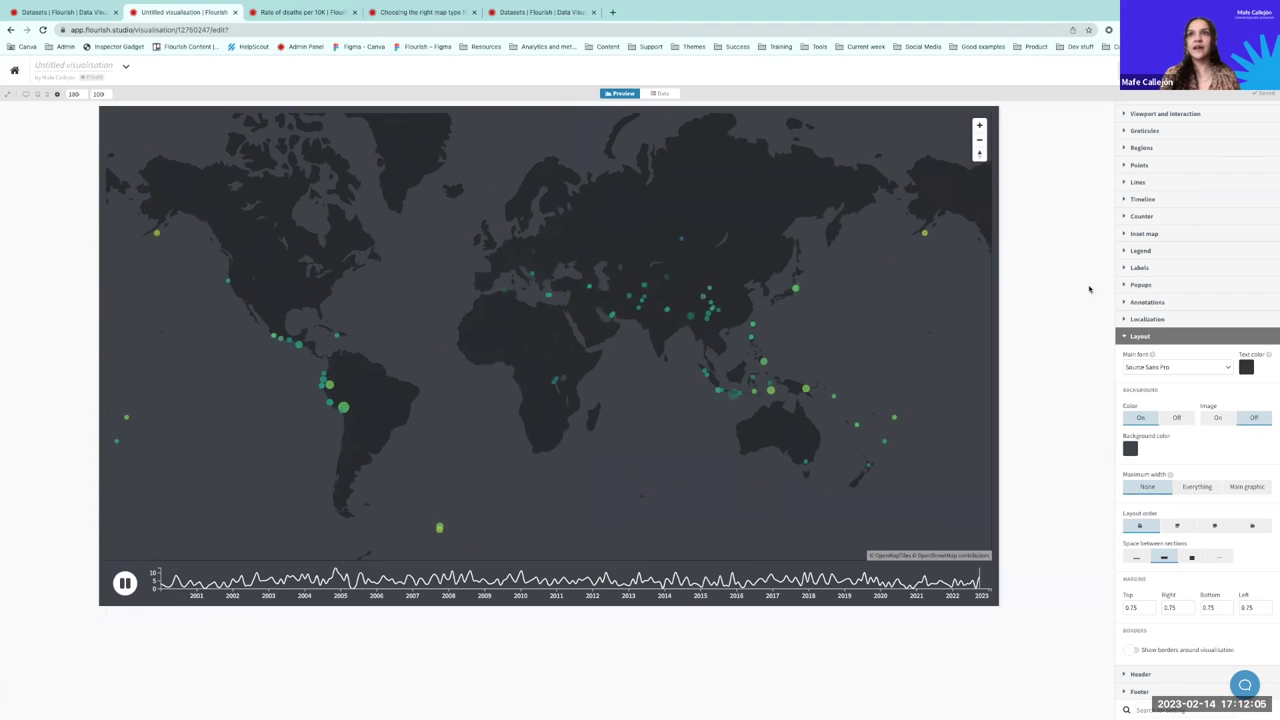
Step: Compare the Pulses and Circles appearances for the points, and set the appearance to Heatmap
left_click(1127, 337)
left_click(1147, 249)
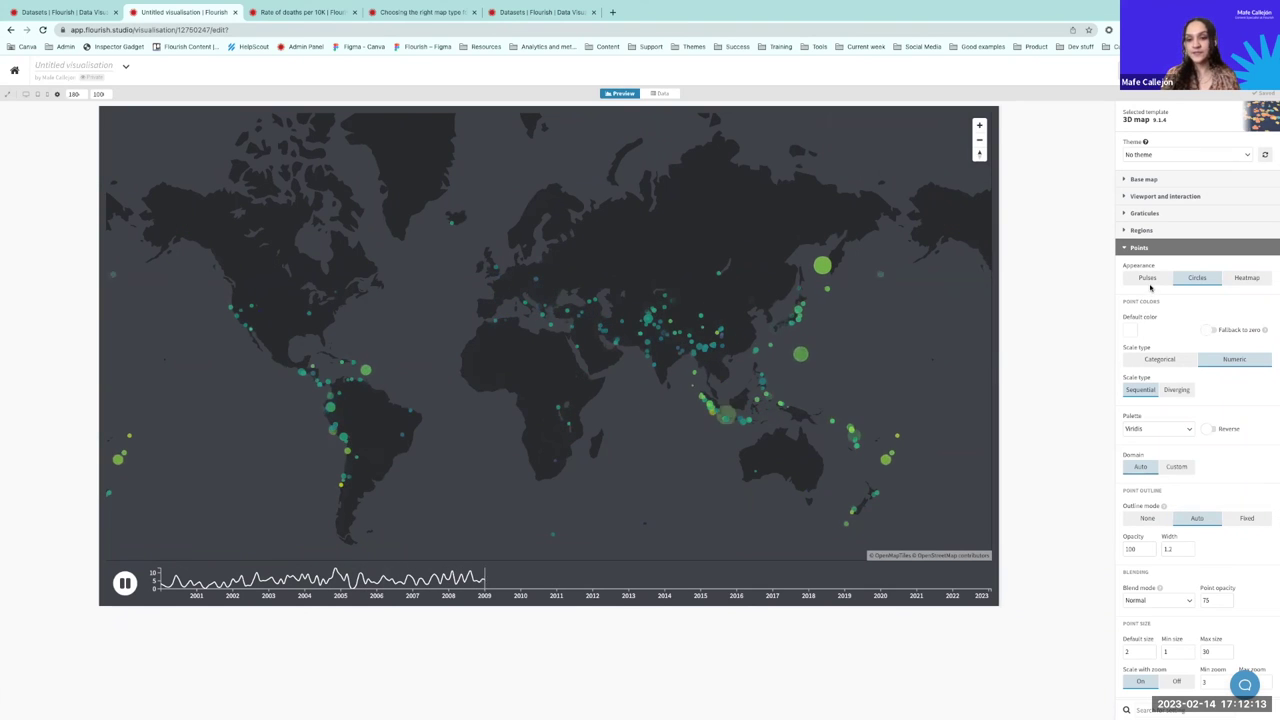
left_click(1140, 280)
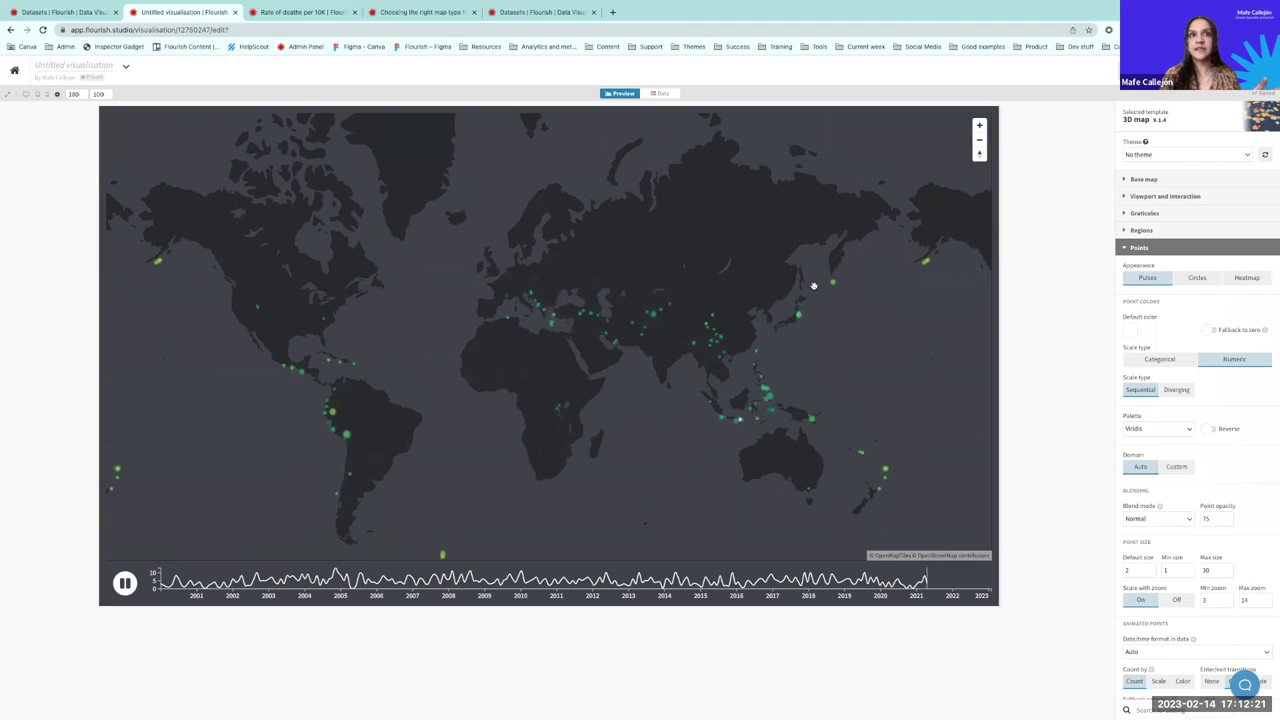
left_click(1197, 277)
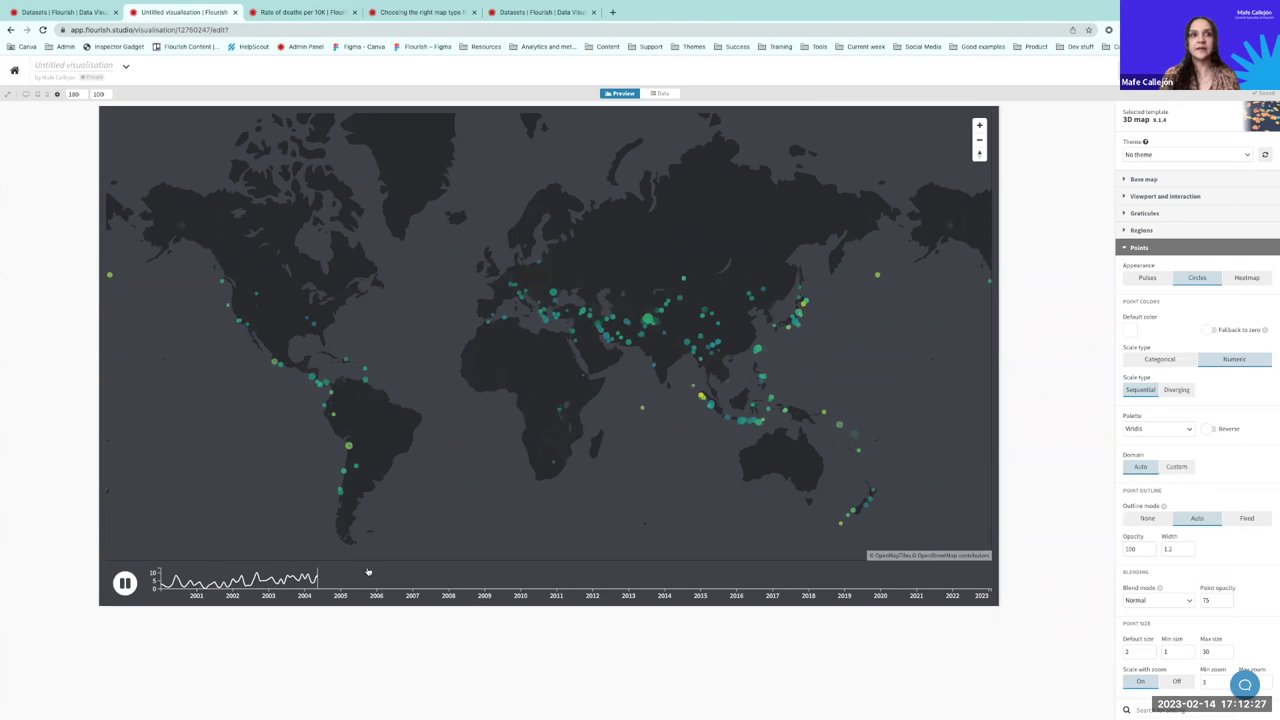
left_click(1246, 278)
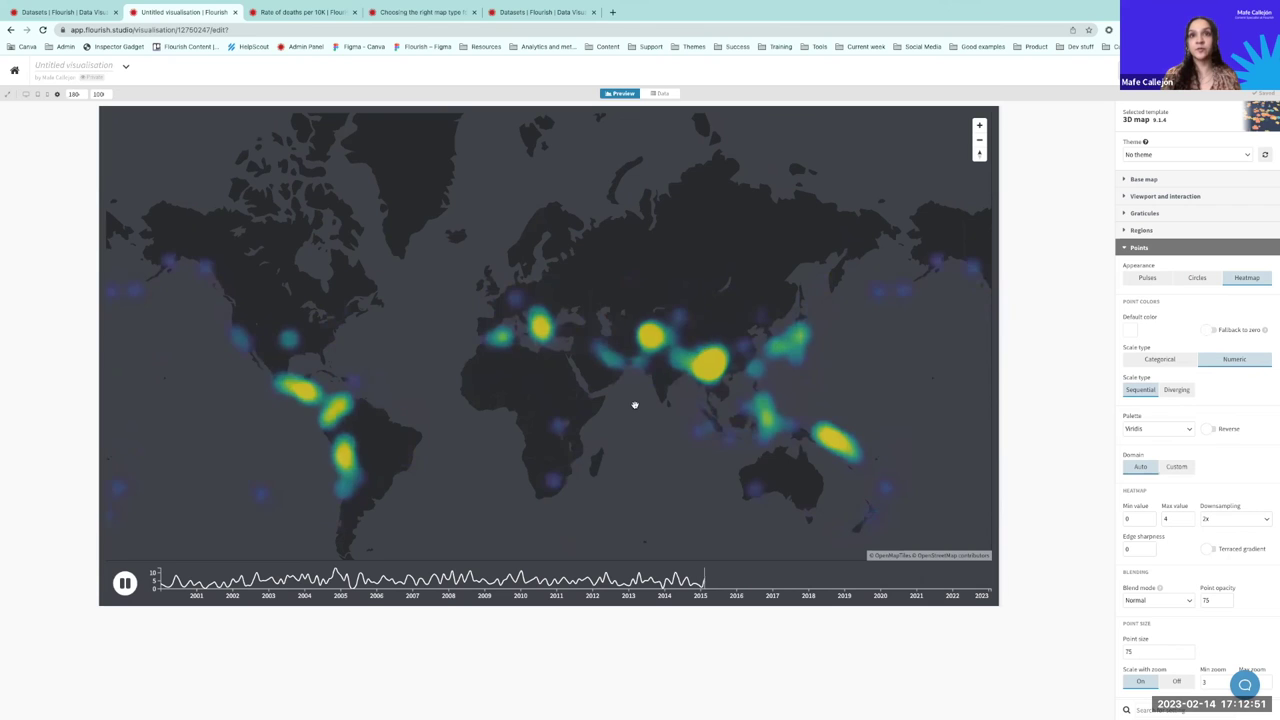
left_click_drag(636, 410, 636, 400)
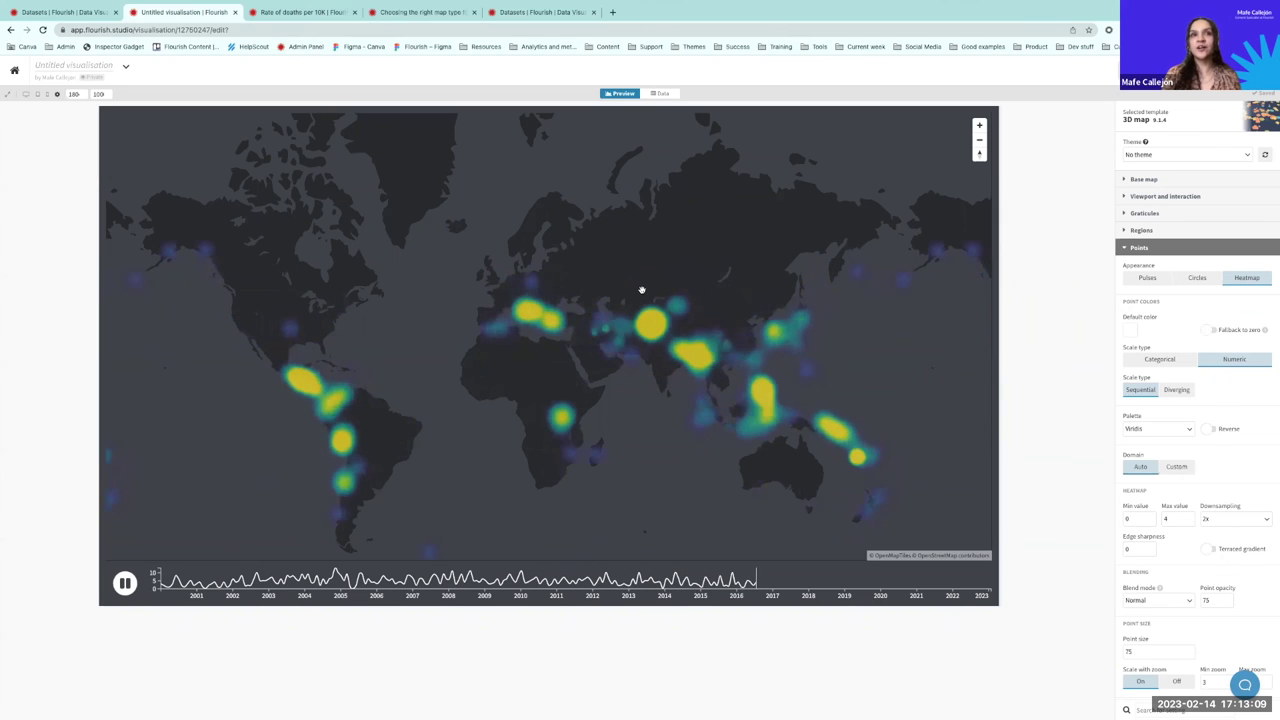
Step: Import tectonic-plates.json into the Lines data sheet
left_click(660, 93)
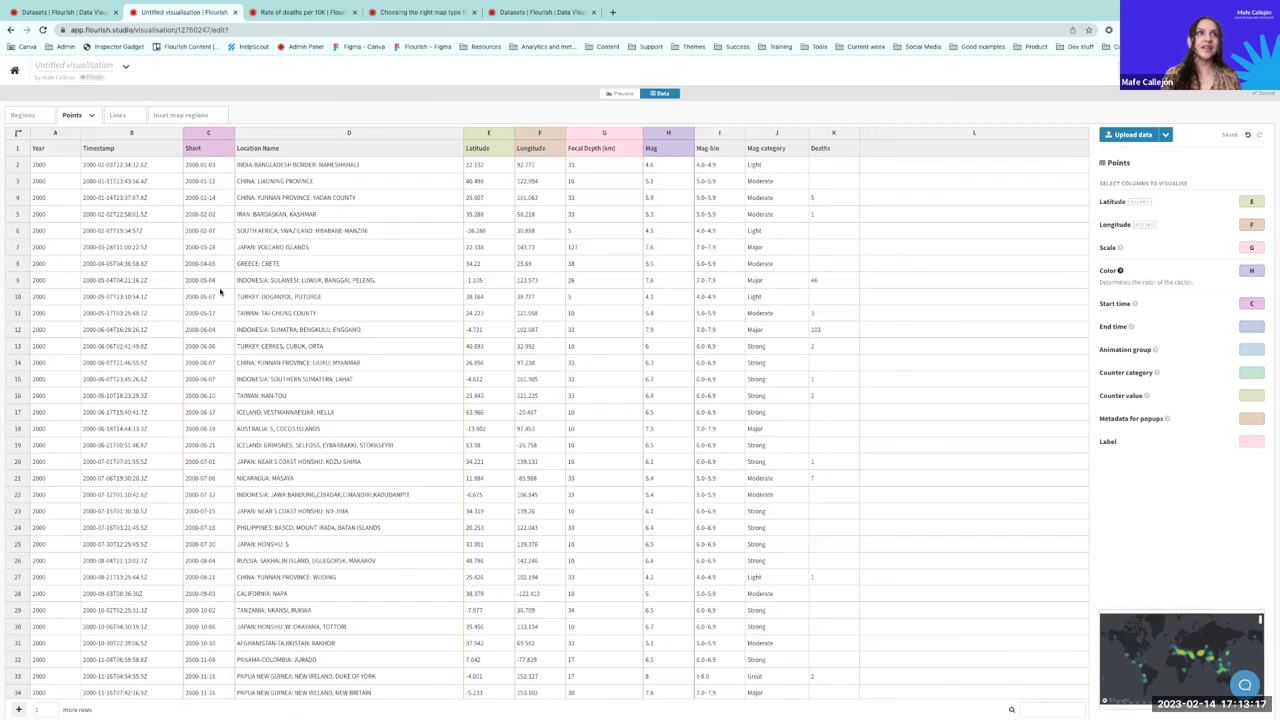
left_click(117, 116)
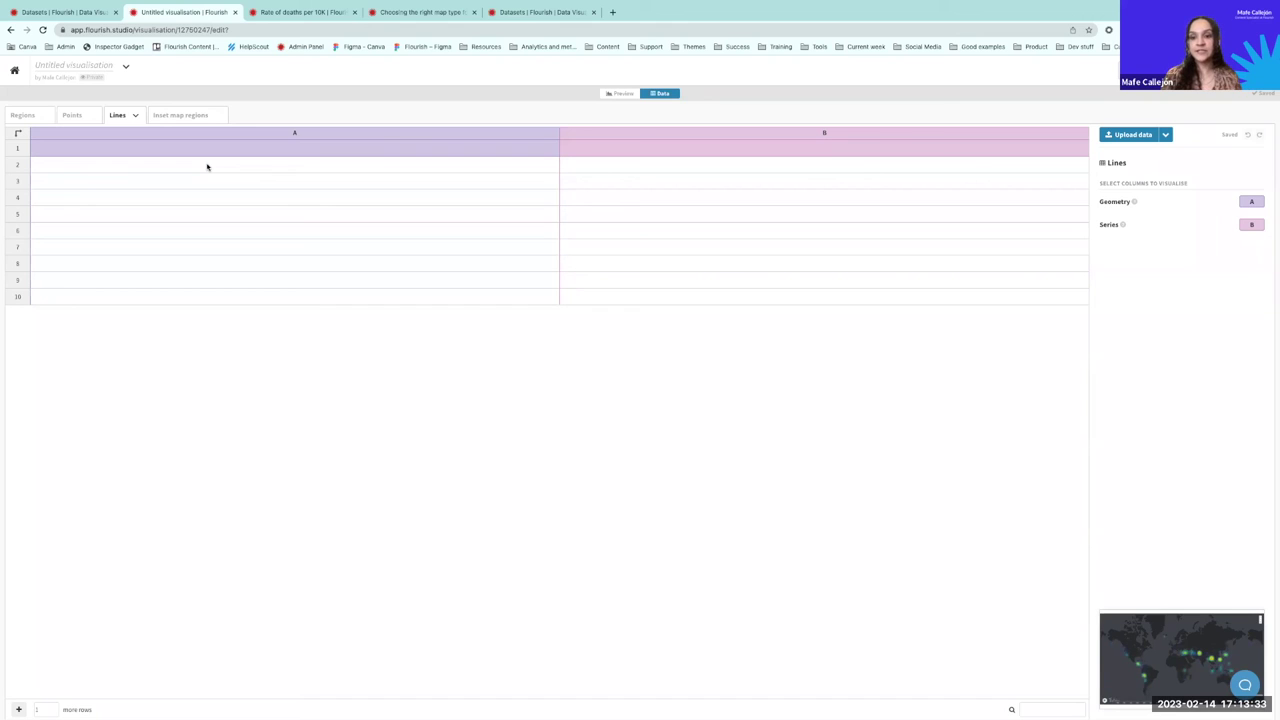
left_click(1127, 137)
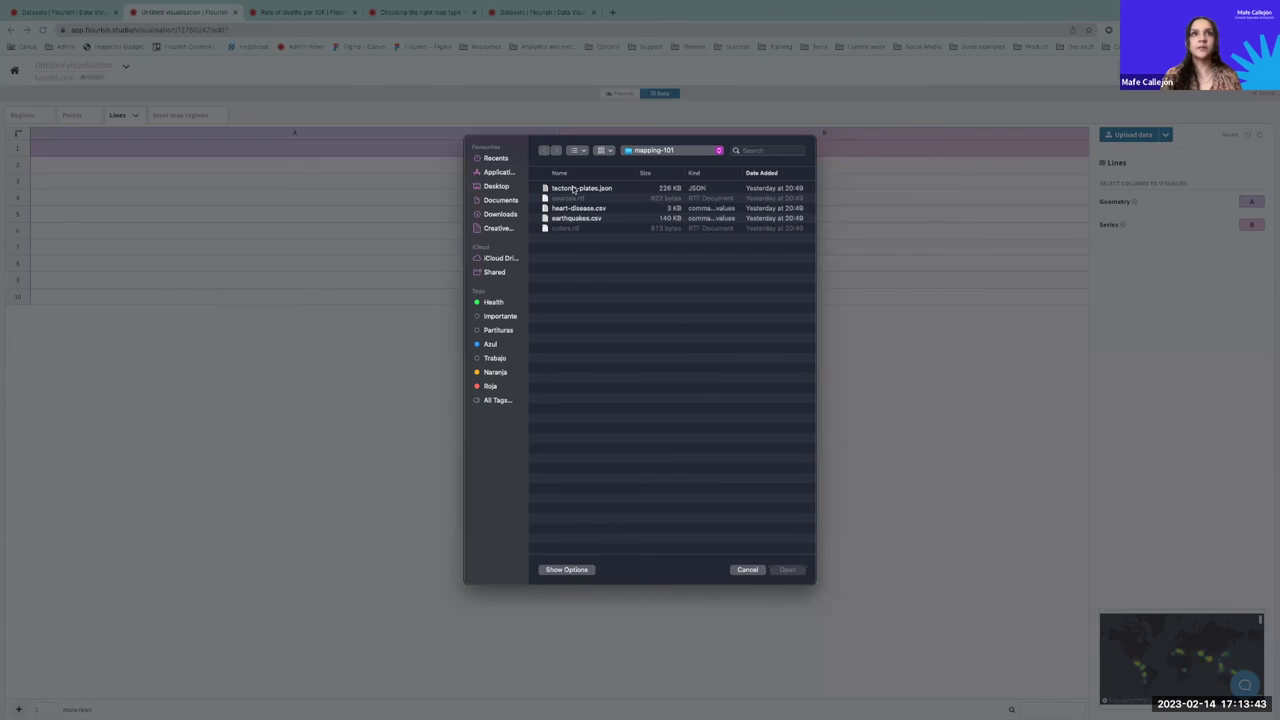
left_click(574, 190)
left_click(782, 571)
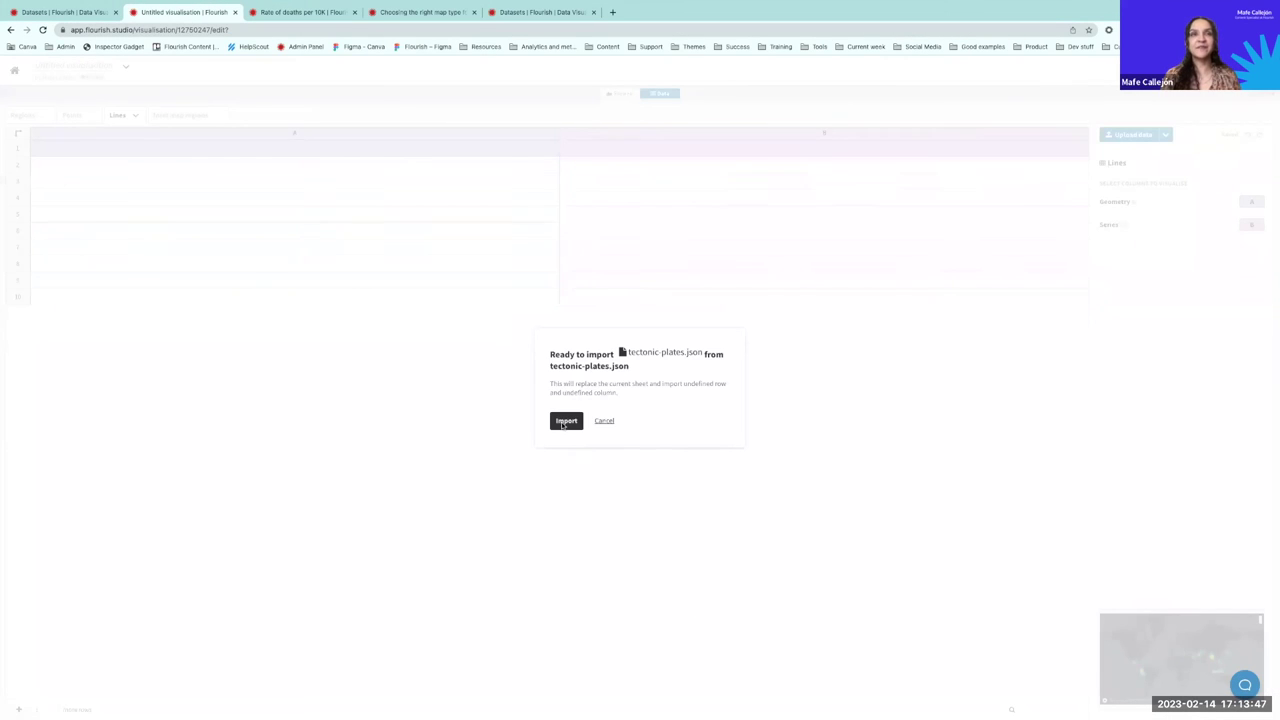
left_click(563, 421)
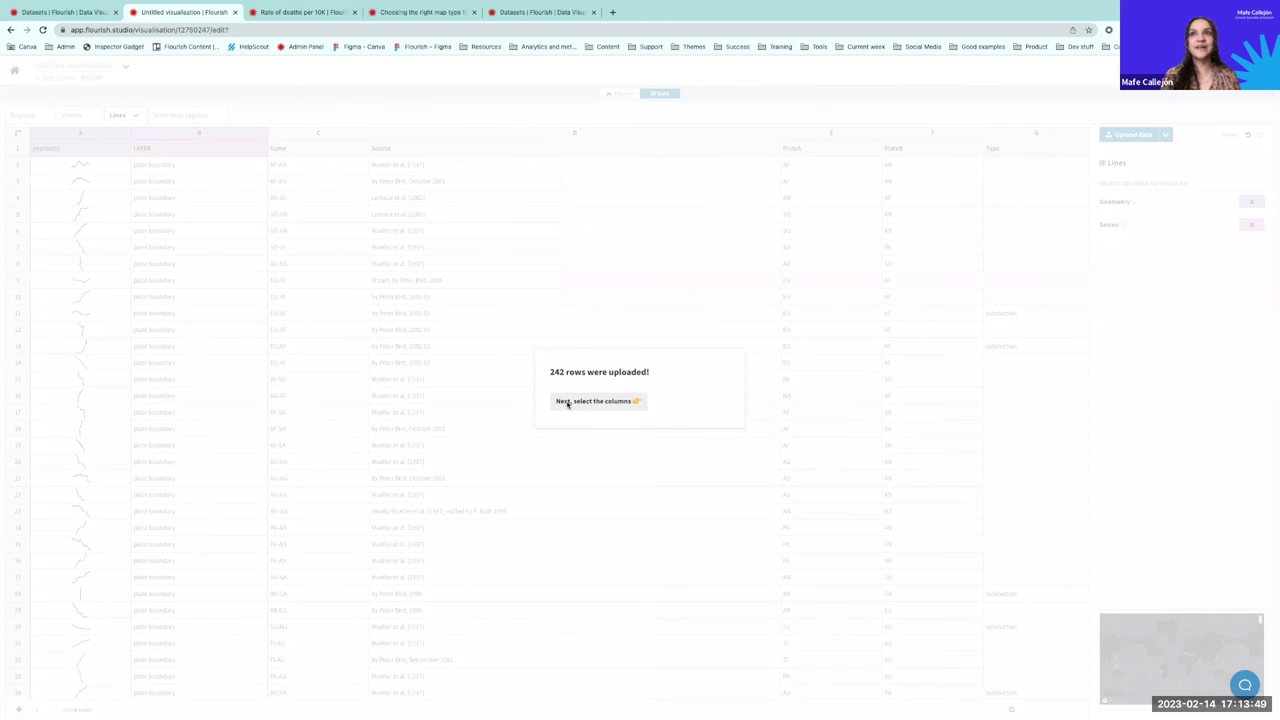
left_click(567, 402)
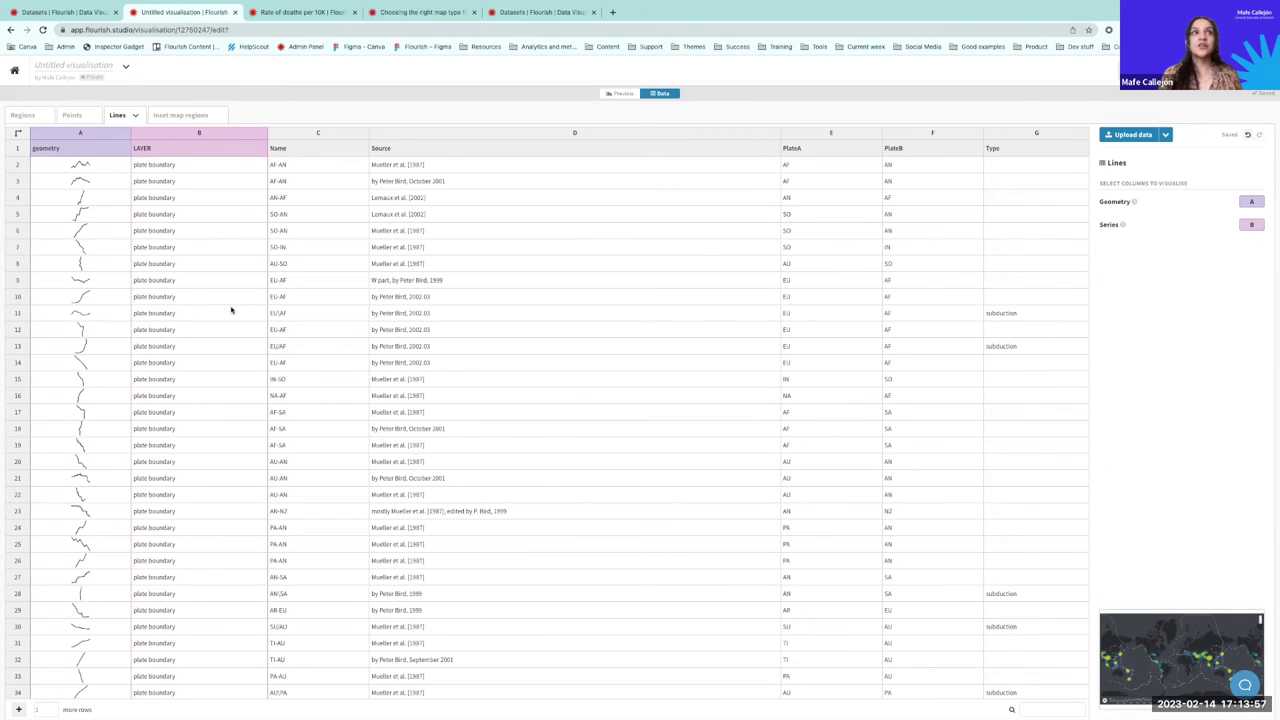
Step: Bind the Lines Series to column C, the Name column, and check that Geometry uses column A
left_click(62, 133)
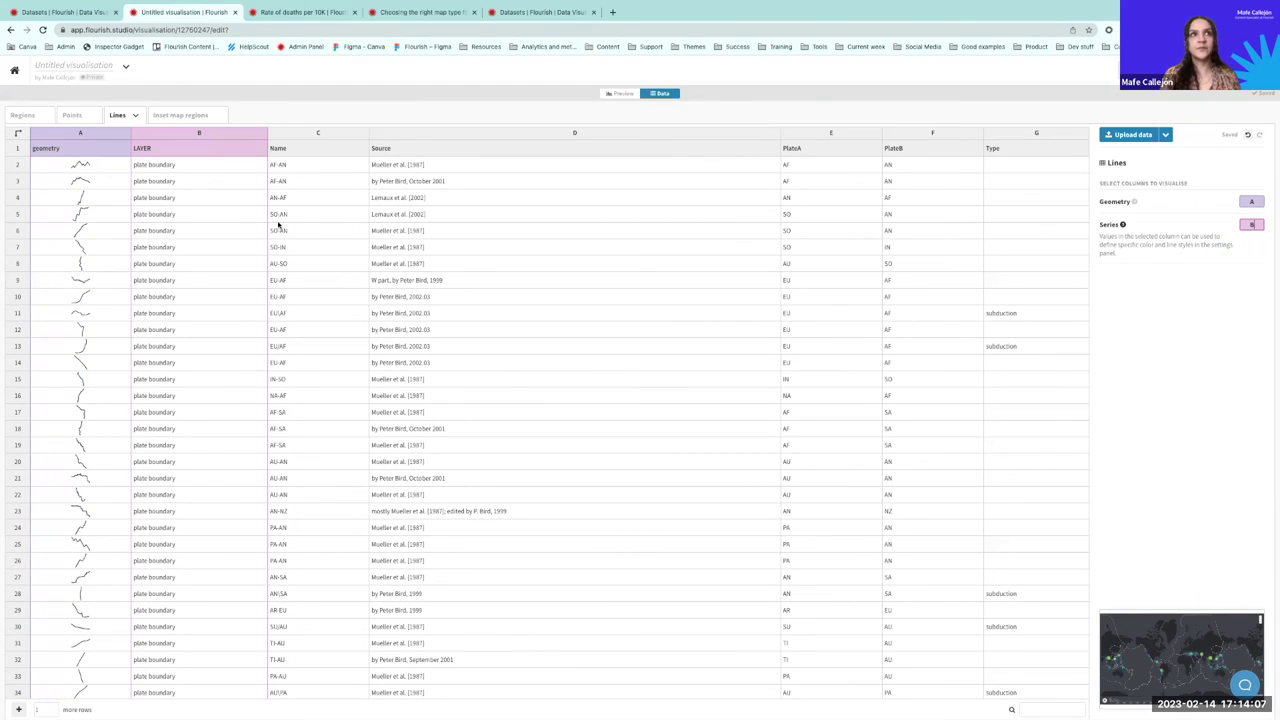
left_click(291, 134)
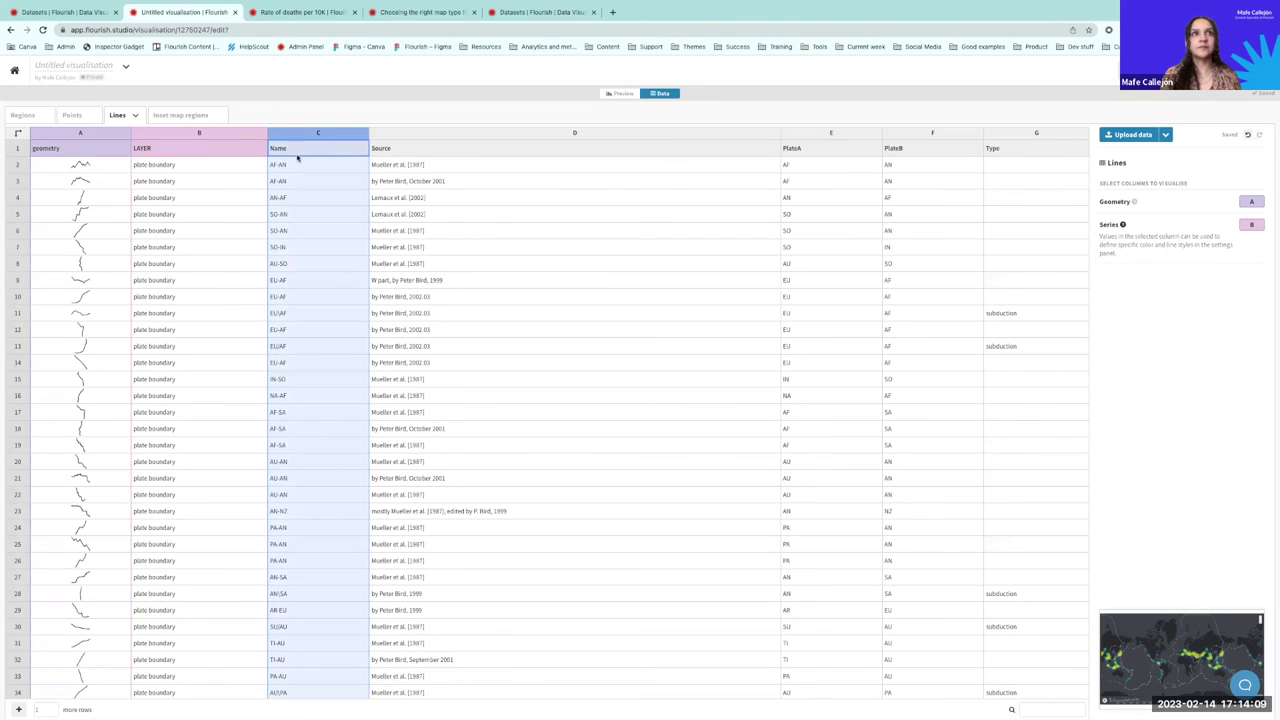
left_click(1251, 225)
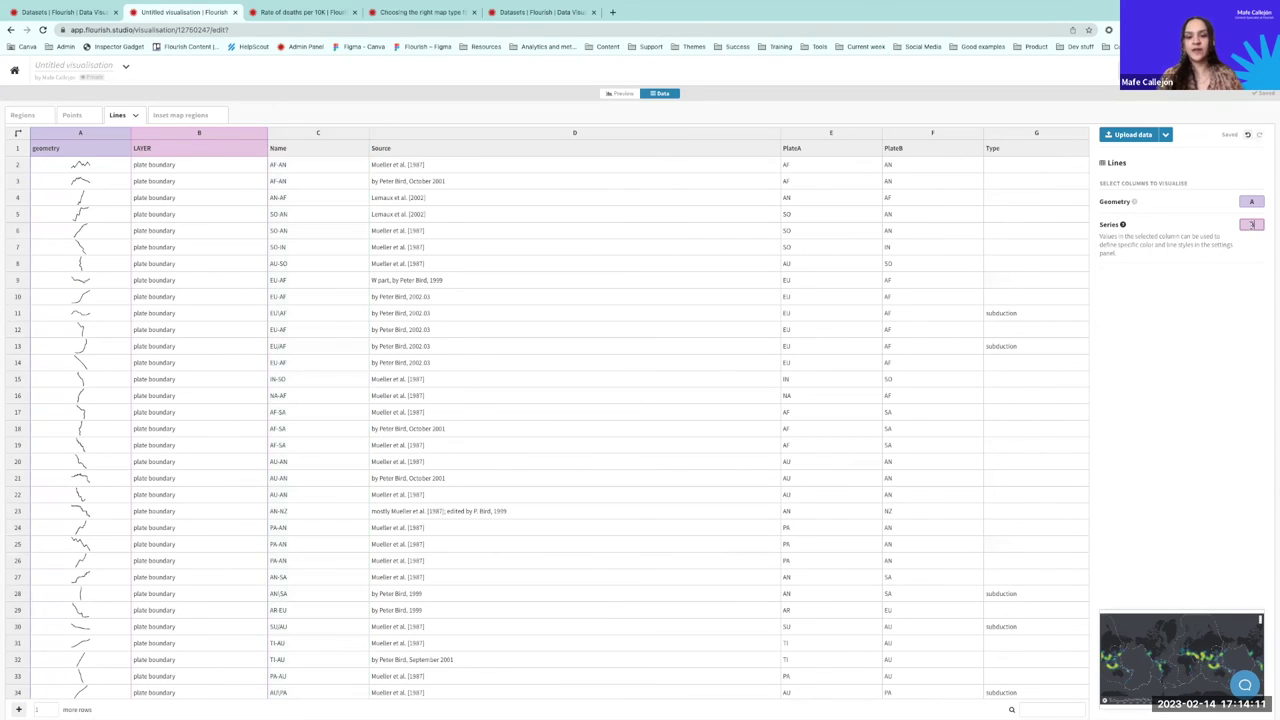
left_click(1250, 201)
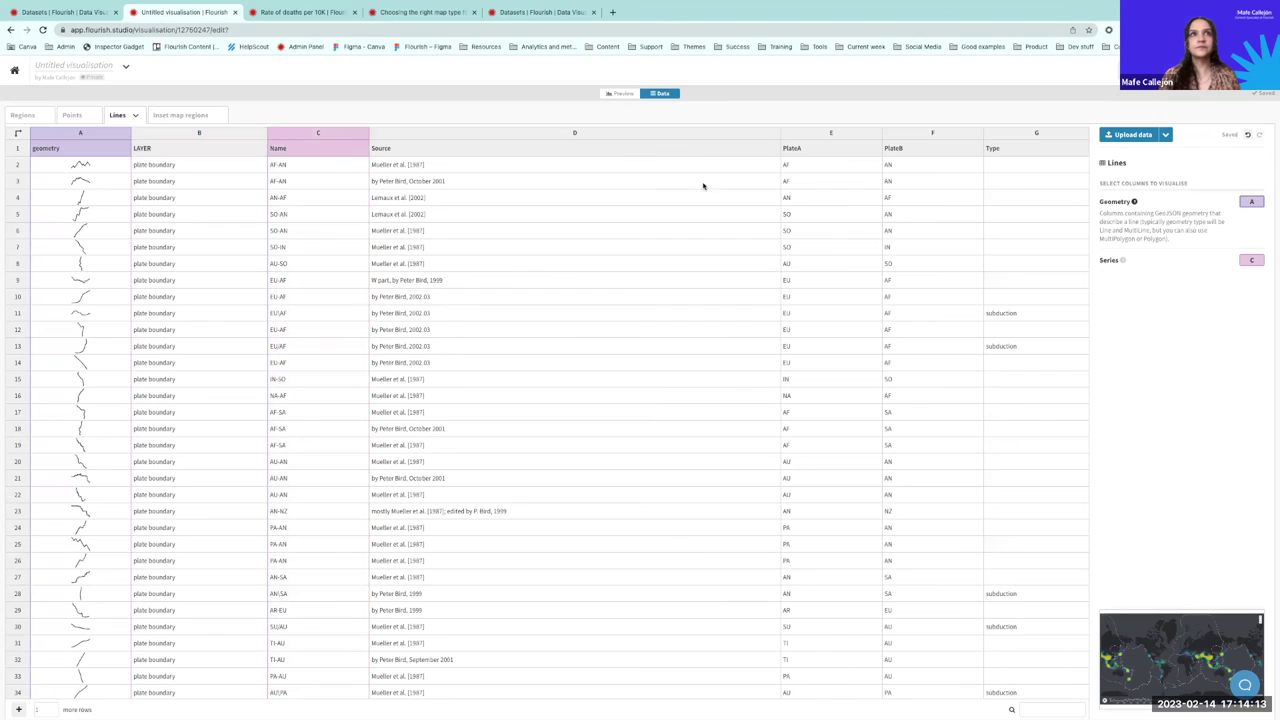
Step: Examine in the preview how the earthquake heatmap follows the plate boundary lines, both up close across Eurasia and worldwide
left_click(621, 93)
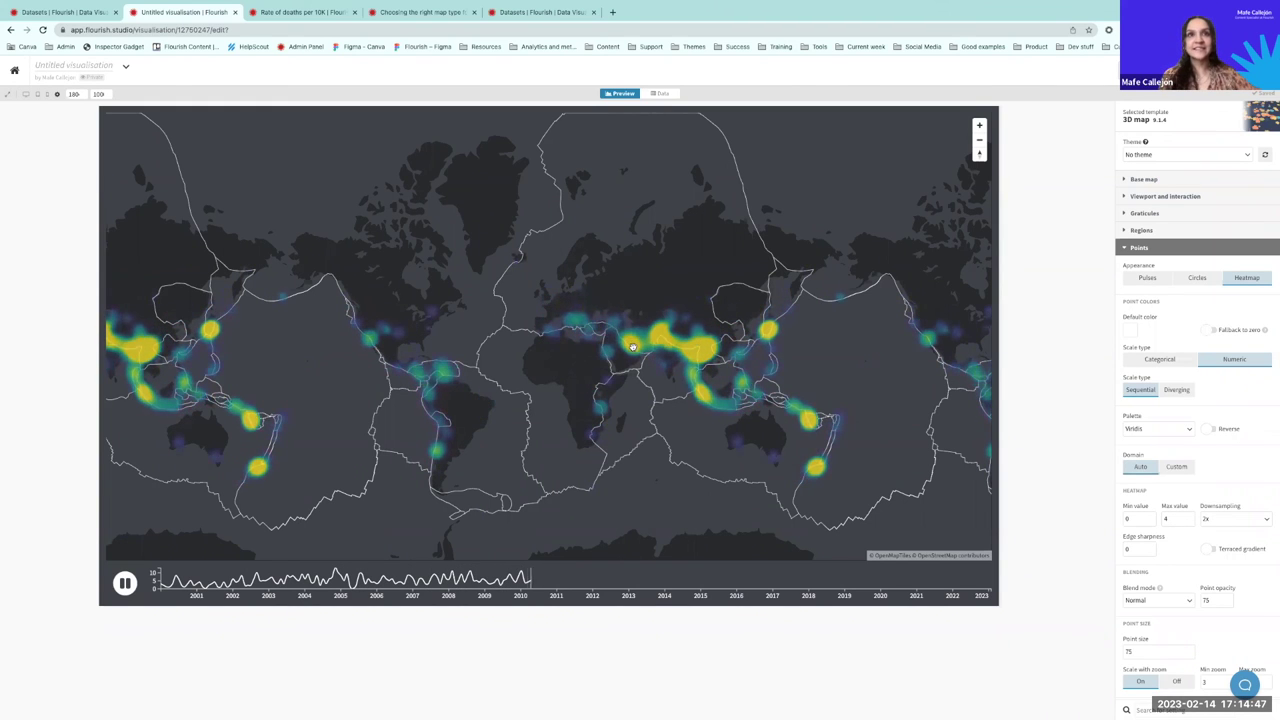
scroll(655, 346, "up", 5)
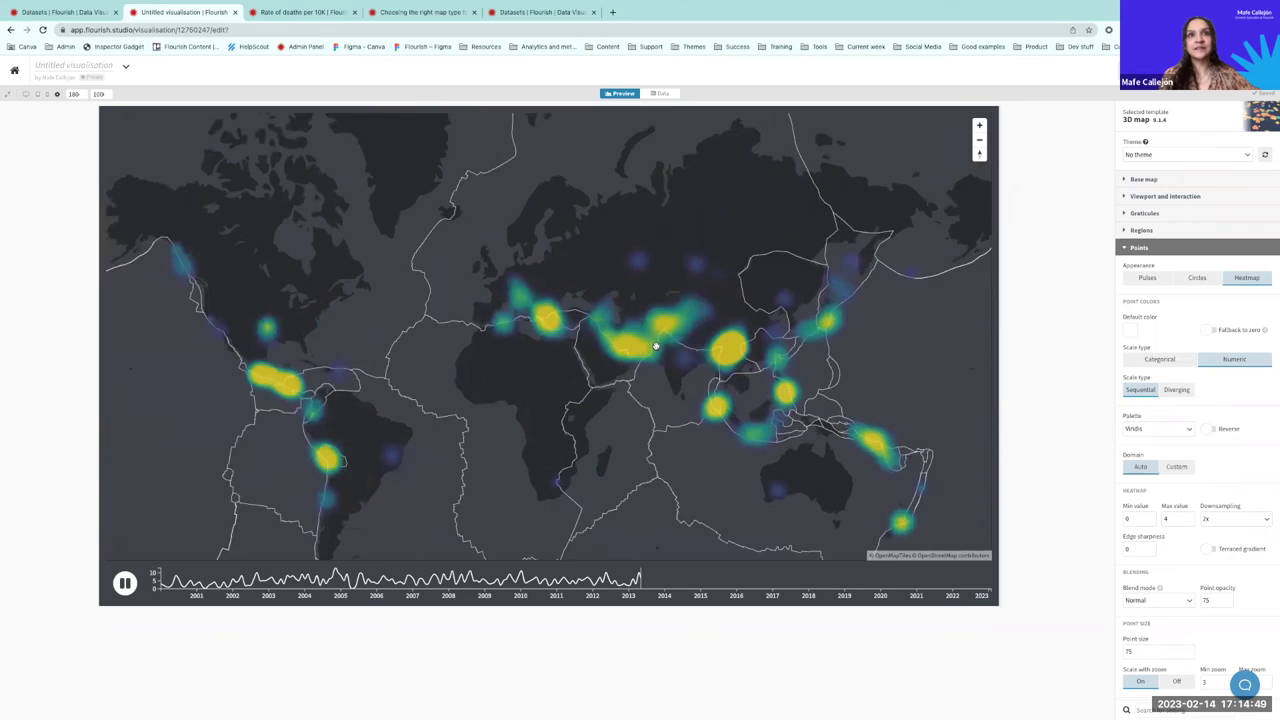
scroll(520, 320, "up", 3)
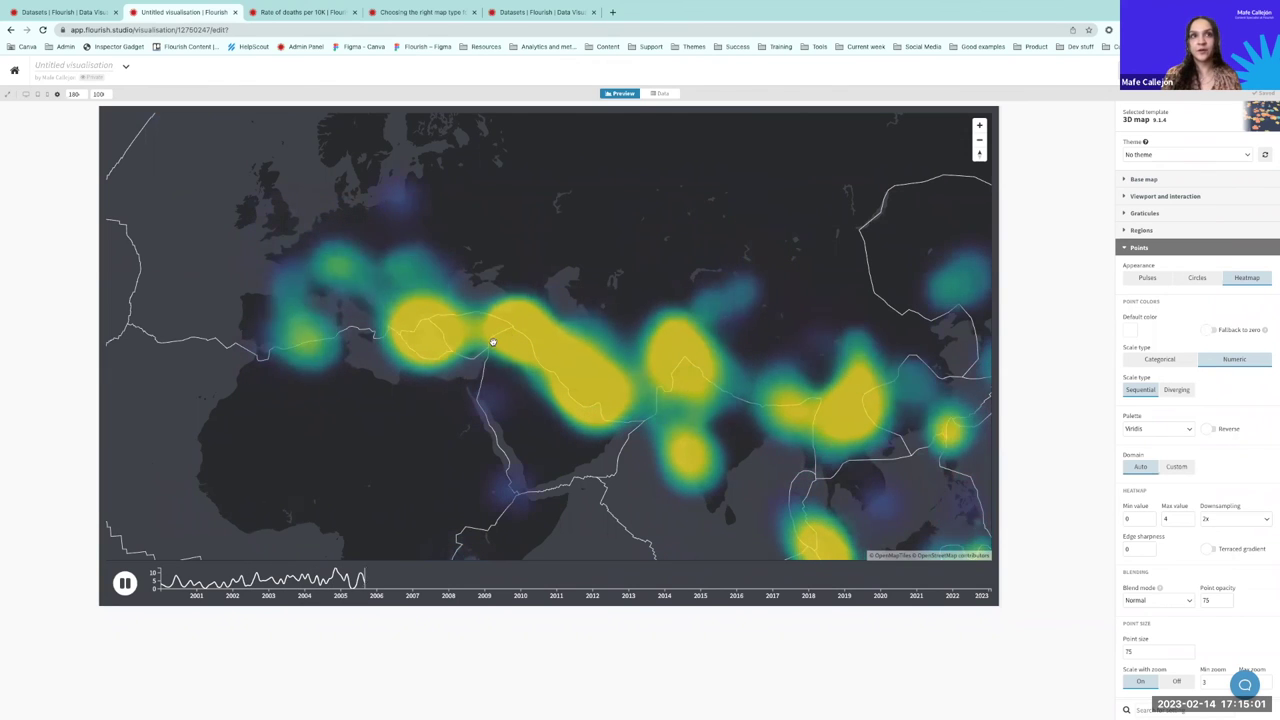
scroll(514, 343, "down", 2)
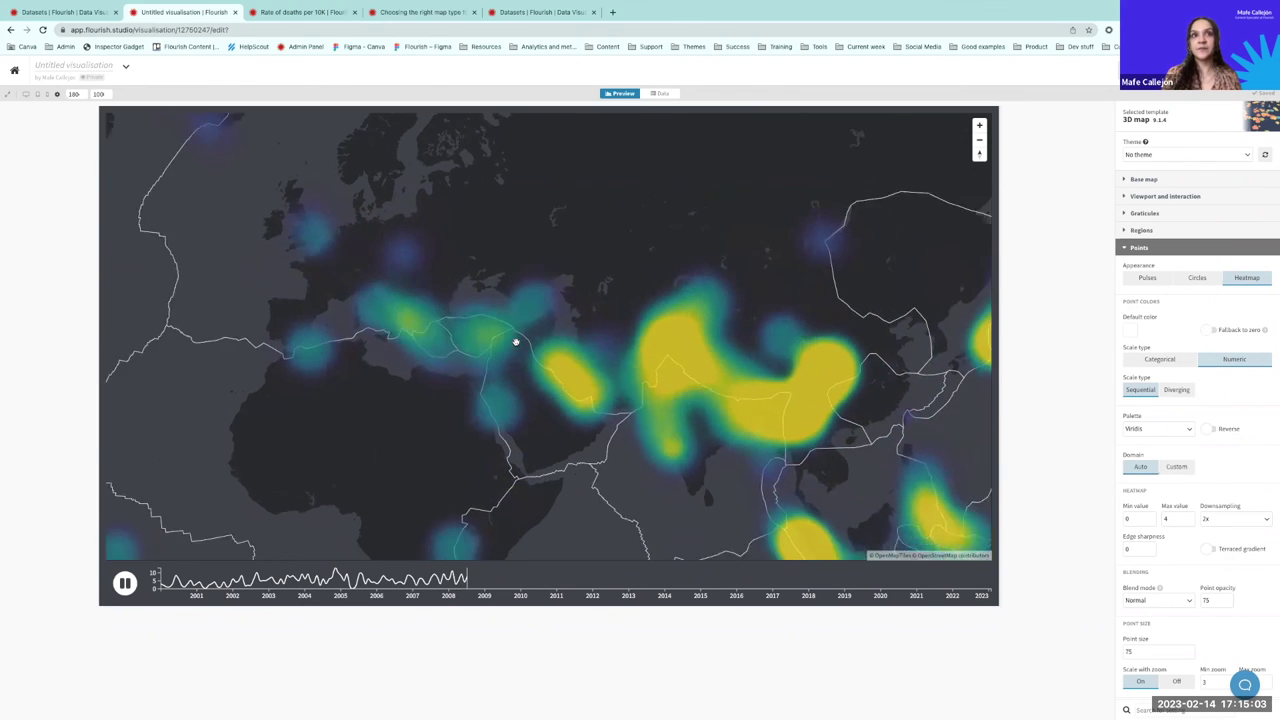
scroll(514, 343, "down", 4)
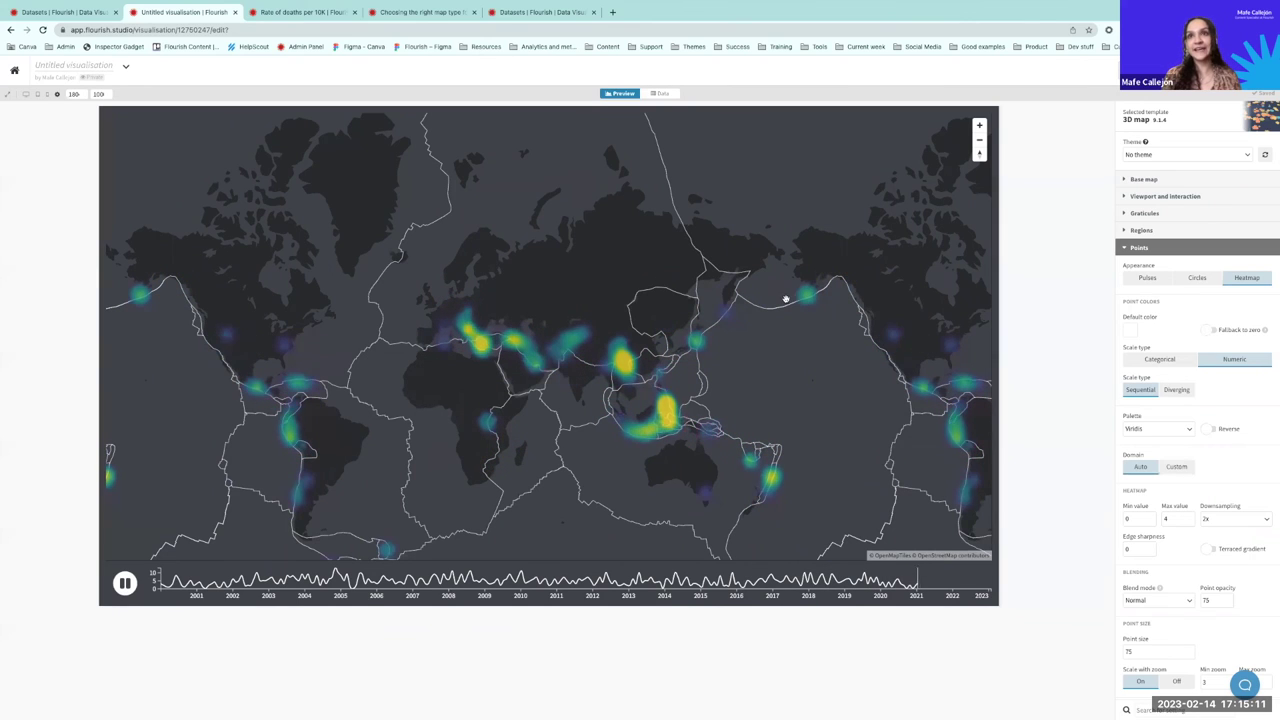
Step: Try a red default color for the plate boundary lines, restore white, and set their default width to 5
left_click(1130, 248)
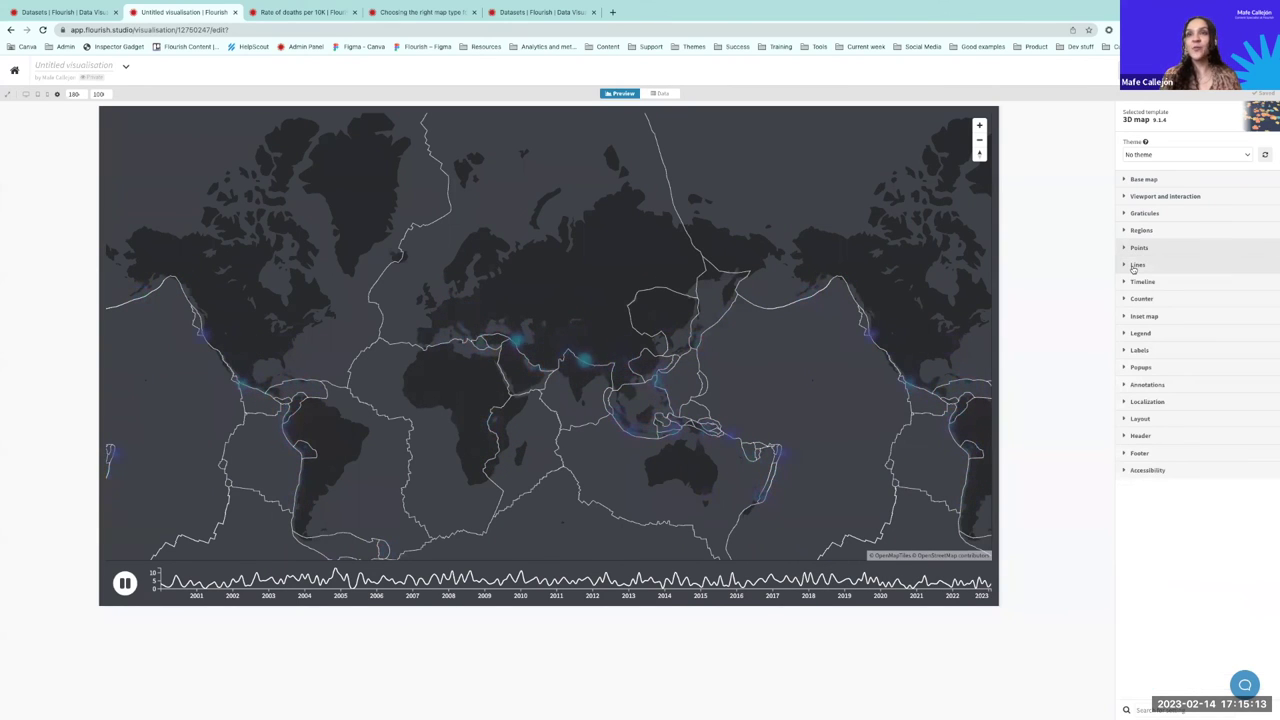
left_click(1135, 265)
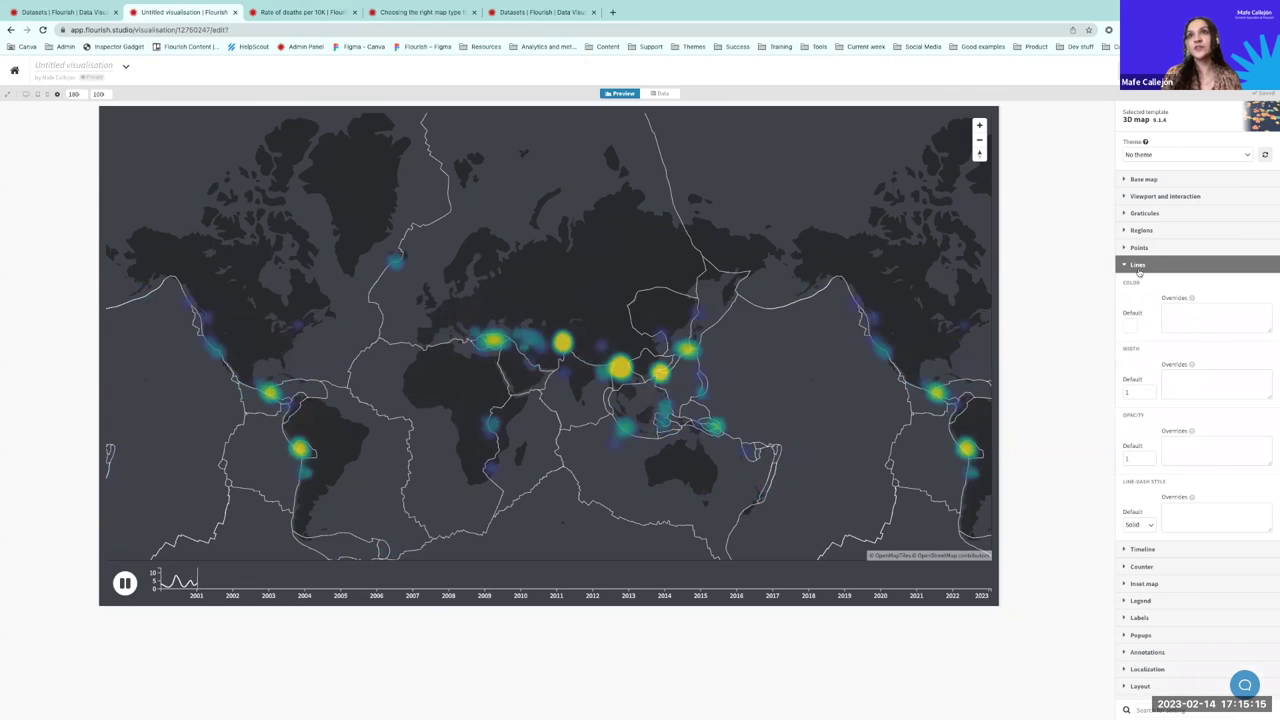
scroll(1143, 356, "down", 1)
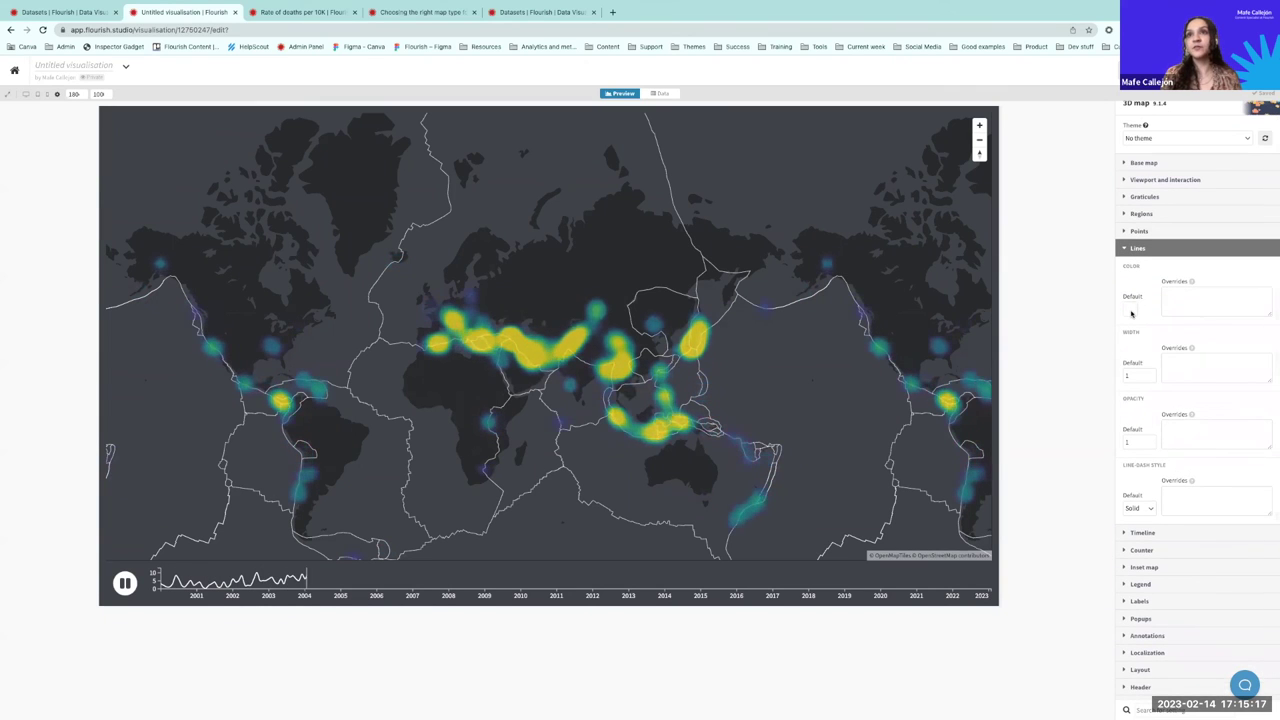
left_click(1132, 312)
left_click(1080, 390)
left_click(1046, 337)
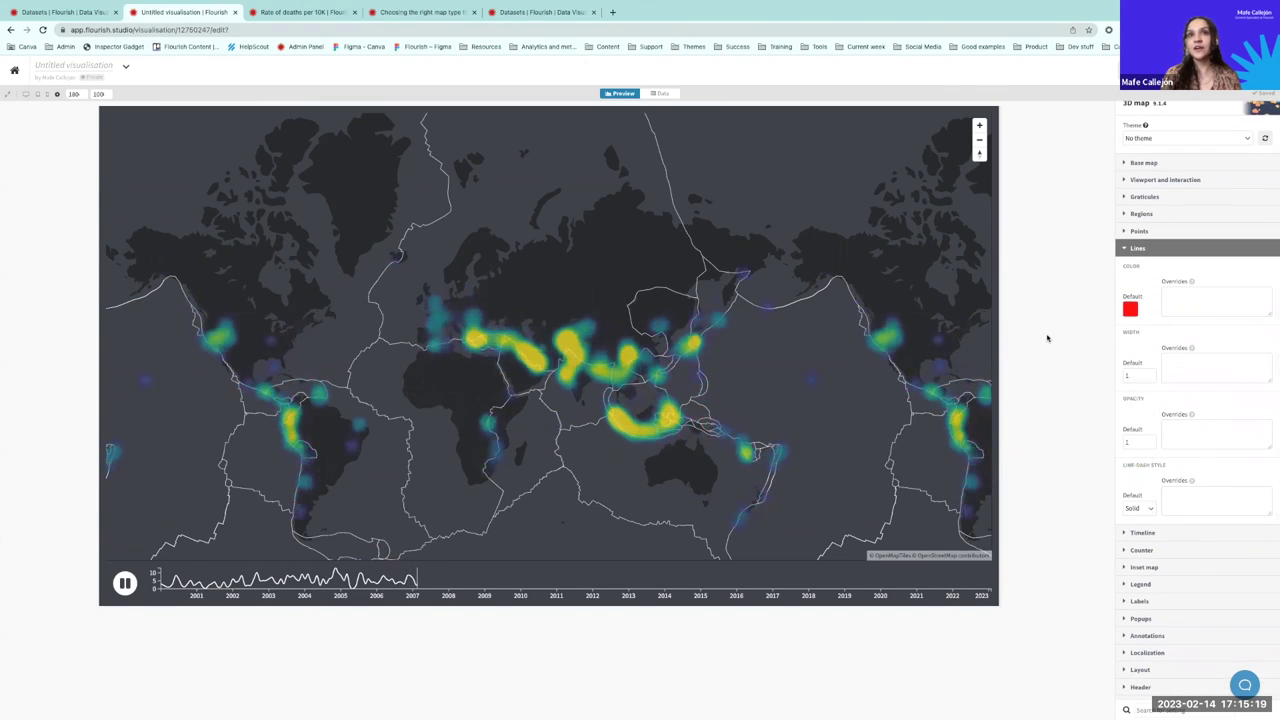
left_click(1132, 311)
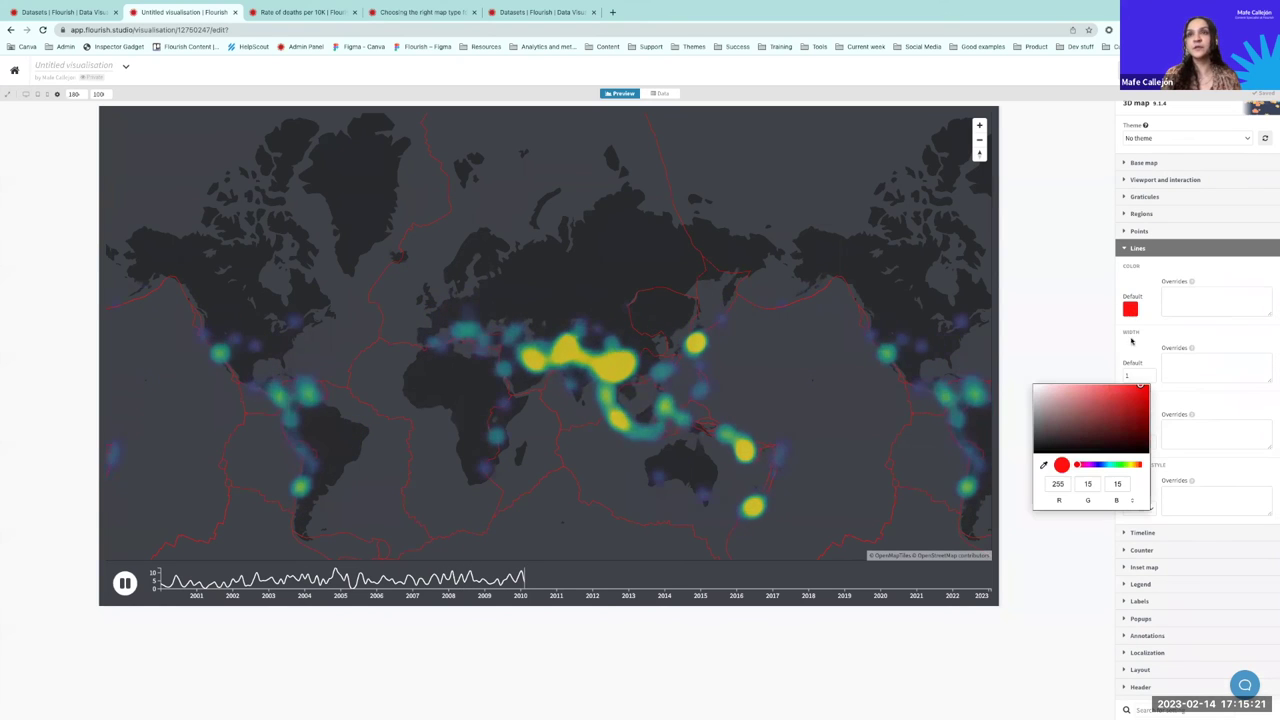
left_click(1049, 334)
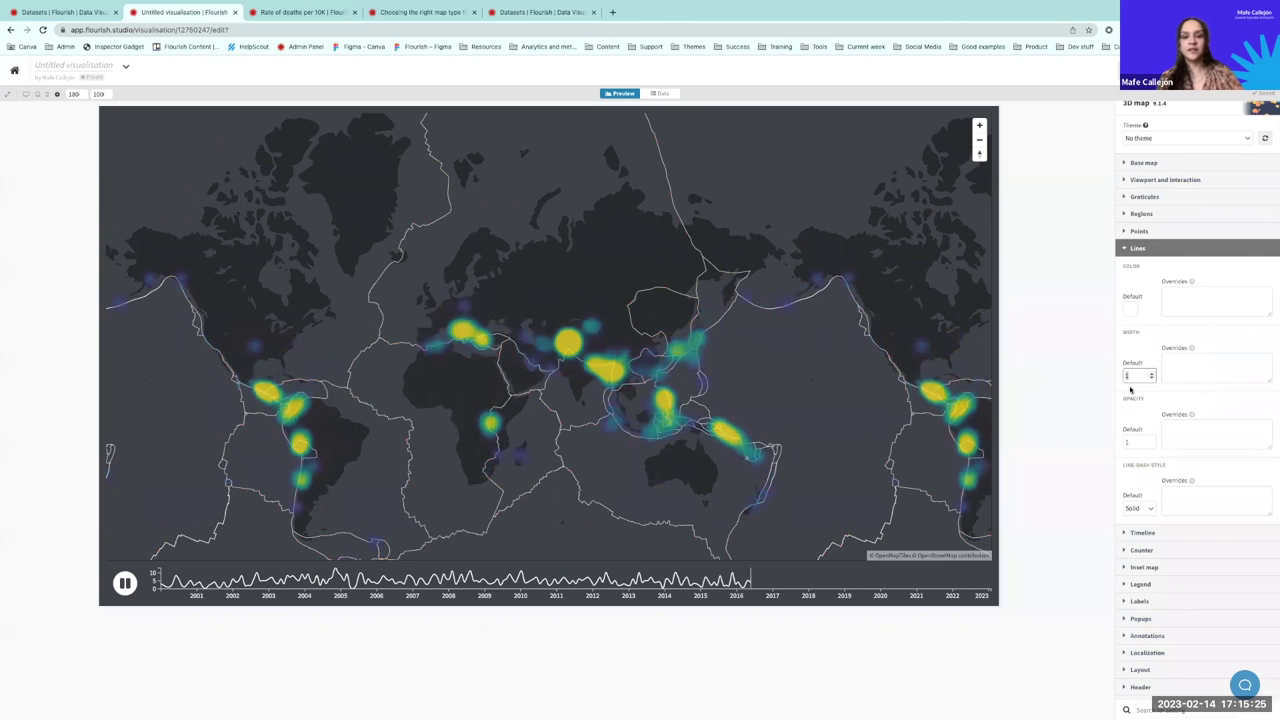
type("5")
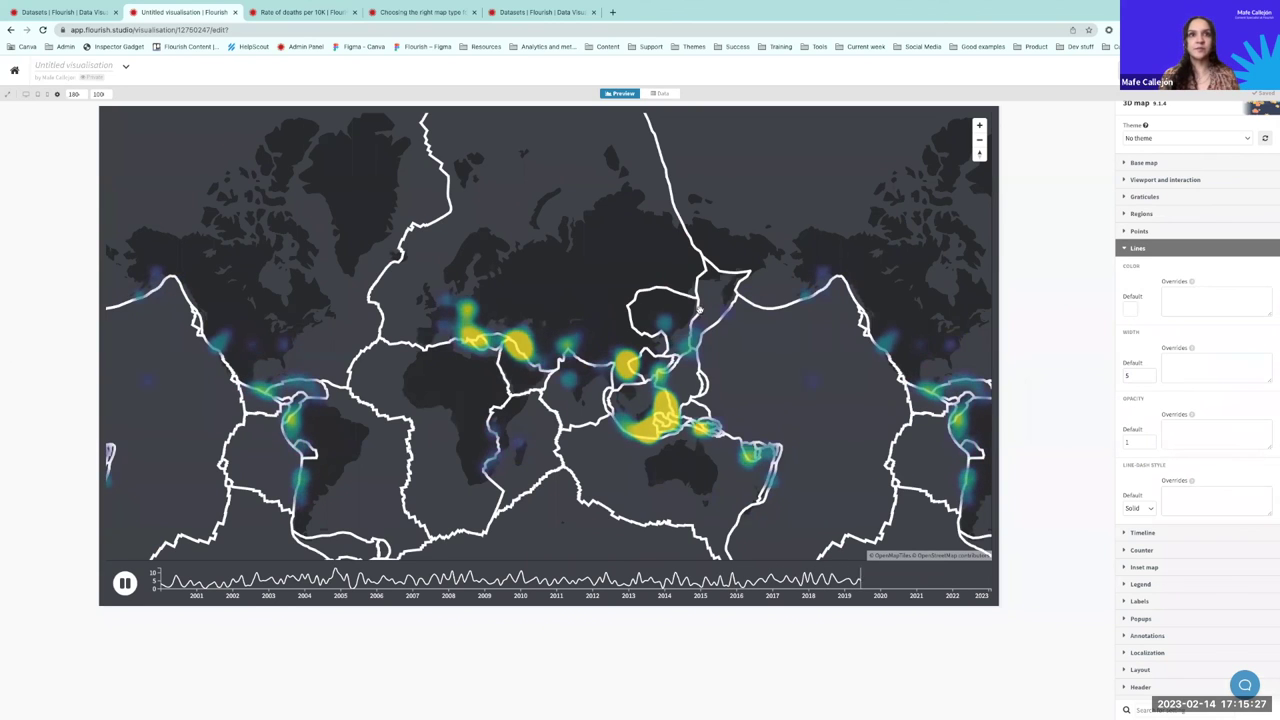